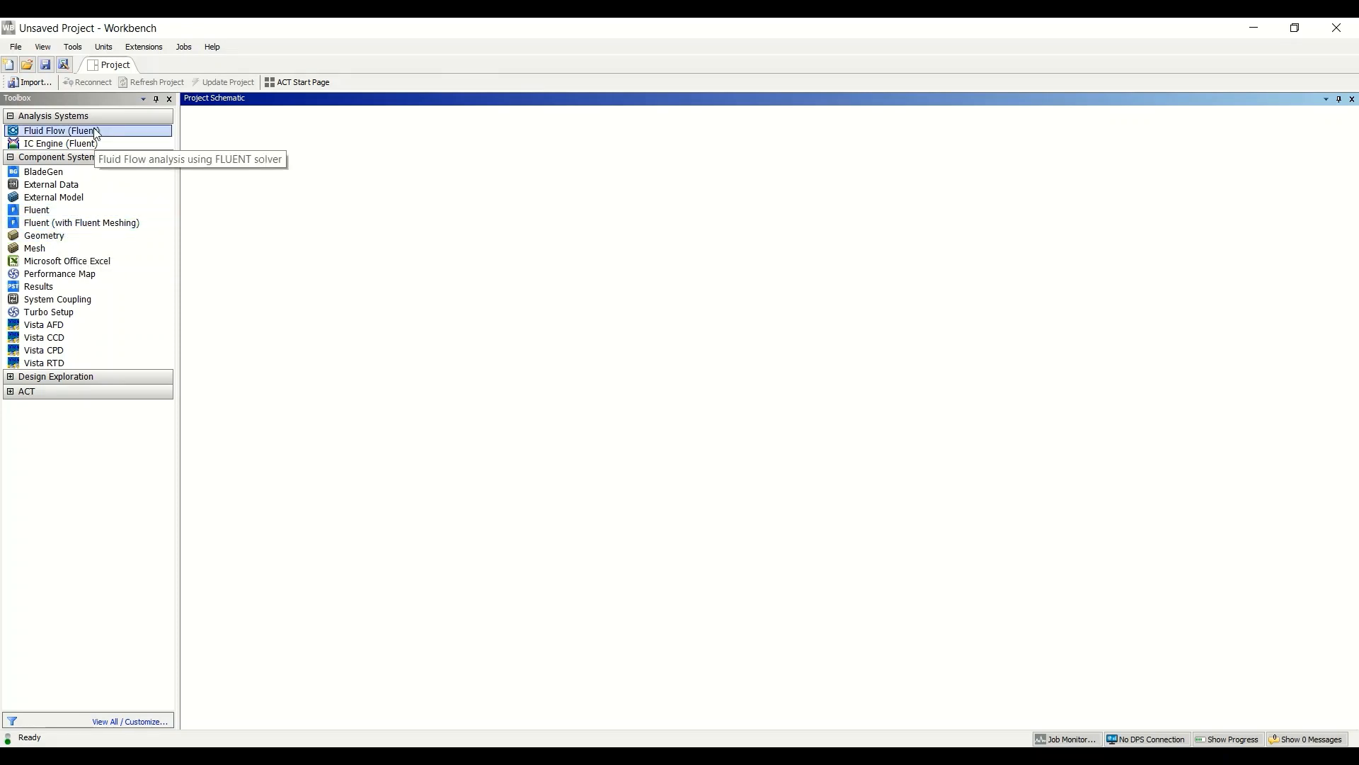
Add a Fluid Flow (Fluent) analysis system to the project schematic and name it "Indoor flow".
{"action": "double_click", "coordinate": [50, 132]}
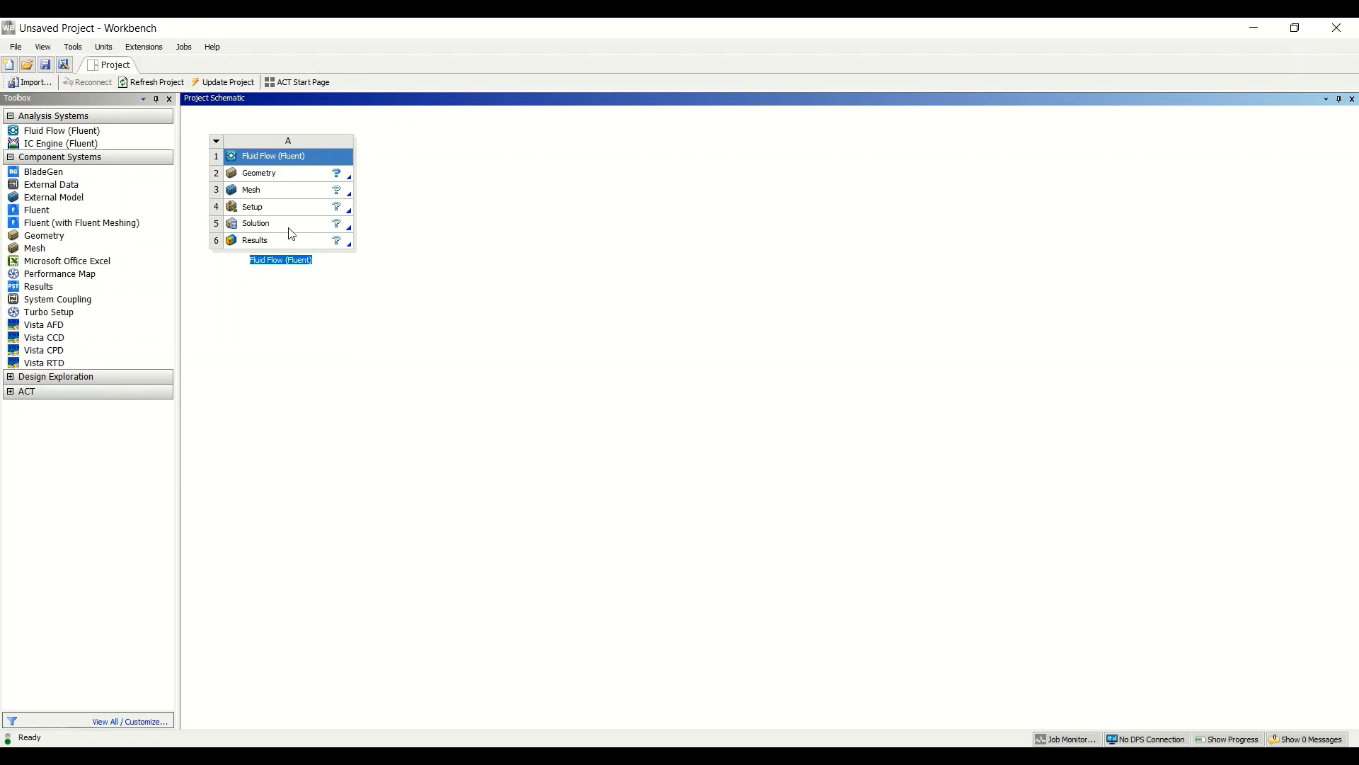
{"action": "left_click", "coordinate": [315, 279]}
{"action": "double_click", "coordinate": [293, 263]}
{"action": "type", "text": "Ind"}
{"action": "type", "text": "oor "}
{"action": "type", "text": "glow"}
{"action": "key", "text": "Return"}
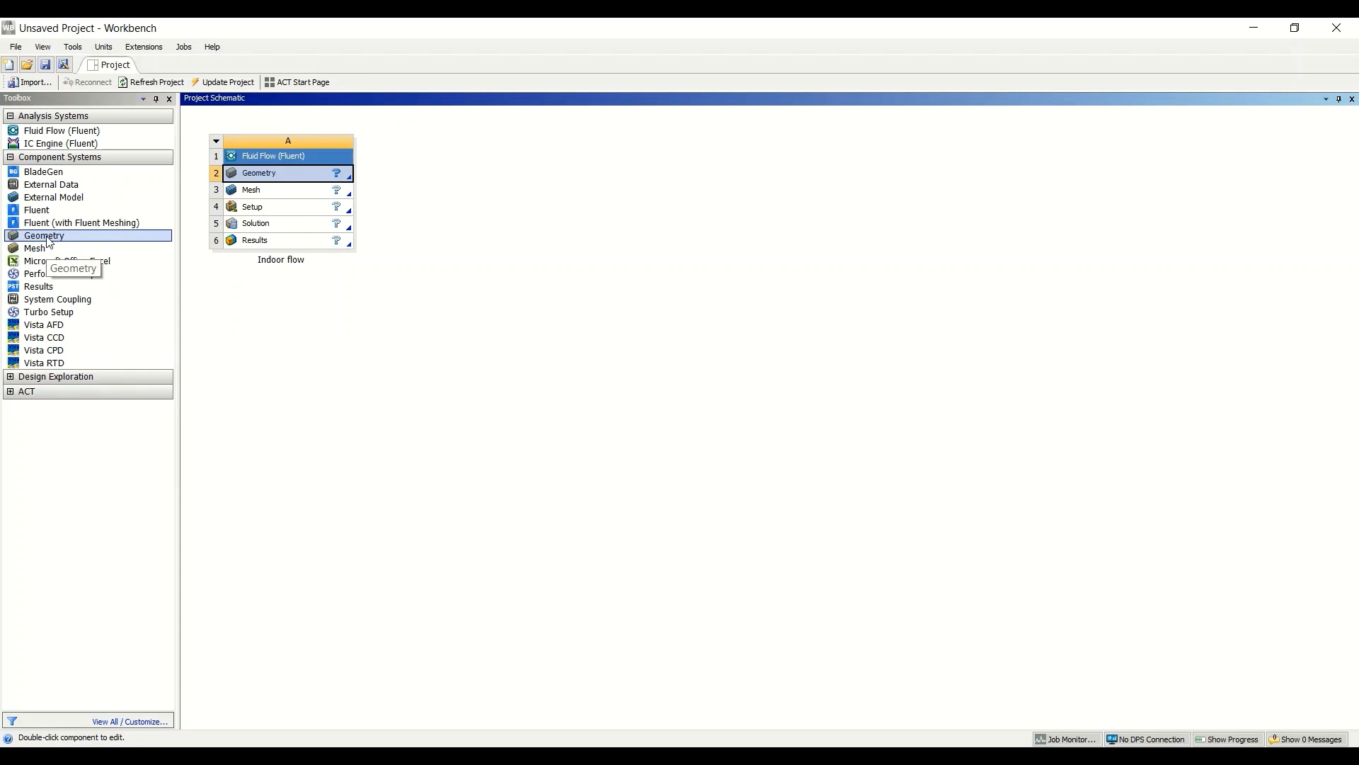
Add separate Geometry, Mesh and Fluent component systems below Indoor flow, linking Geometry to Mesh and Mesh to the Fluent Setup.
{"action": "left_click_drag", "start_coordinate": [47, 240], "coordinate": [258, 291]}
{"action": "left_click", "coordinate": [255, 398]}
{"action": "left_click_drag", "start_coordinate": [43, 248], "coordinate": [453, 367]}
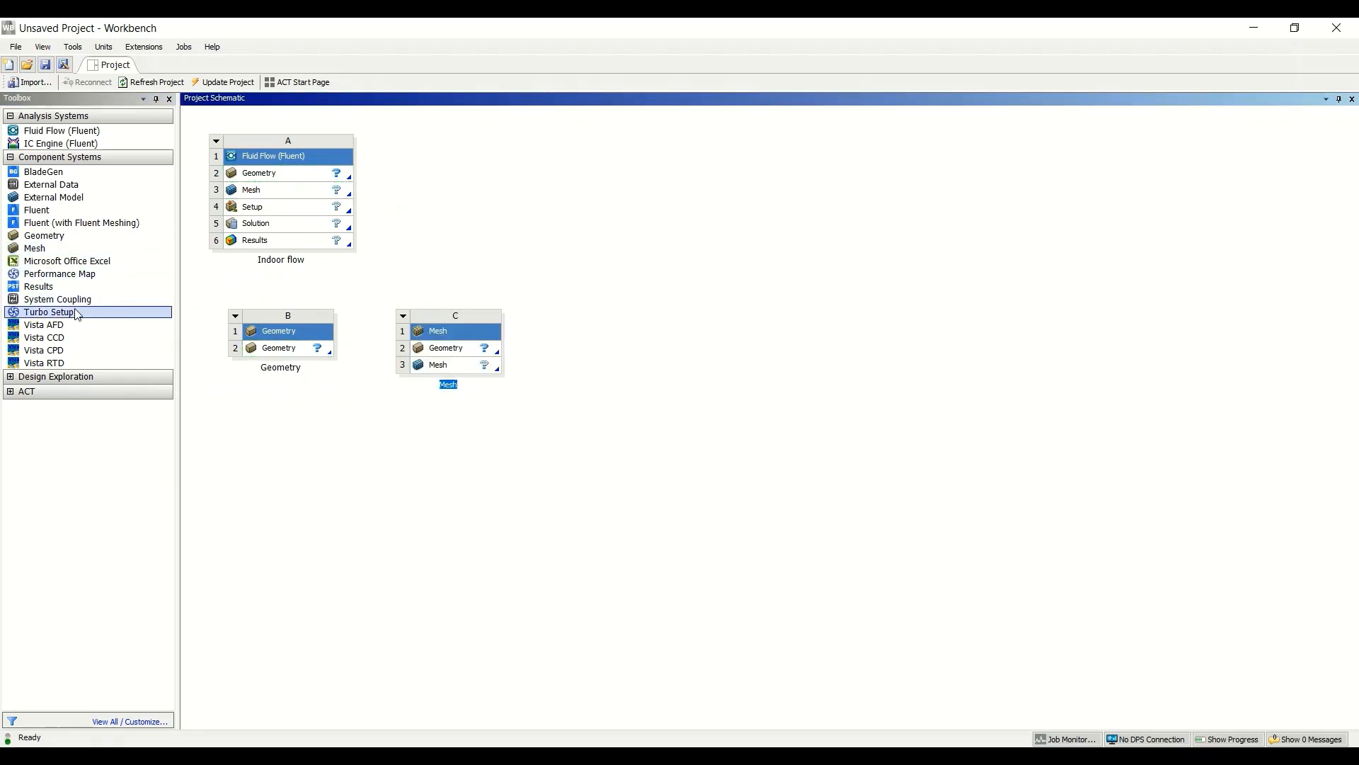
{"action": "left_click_drag", "start_coordinate": [68, 210], "coordinate": [587, 355]}
{"action": "left_click", "coordinate": [409, 466]}
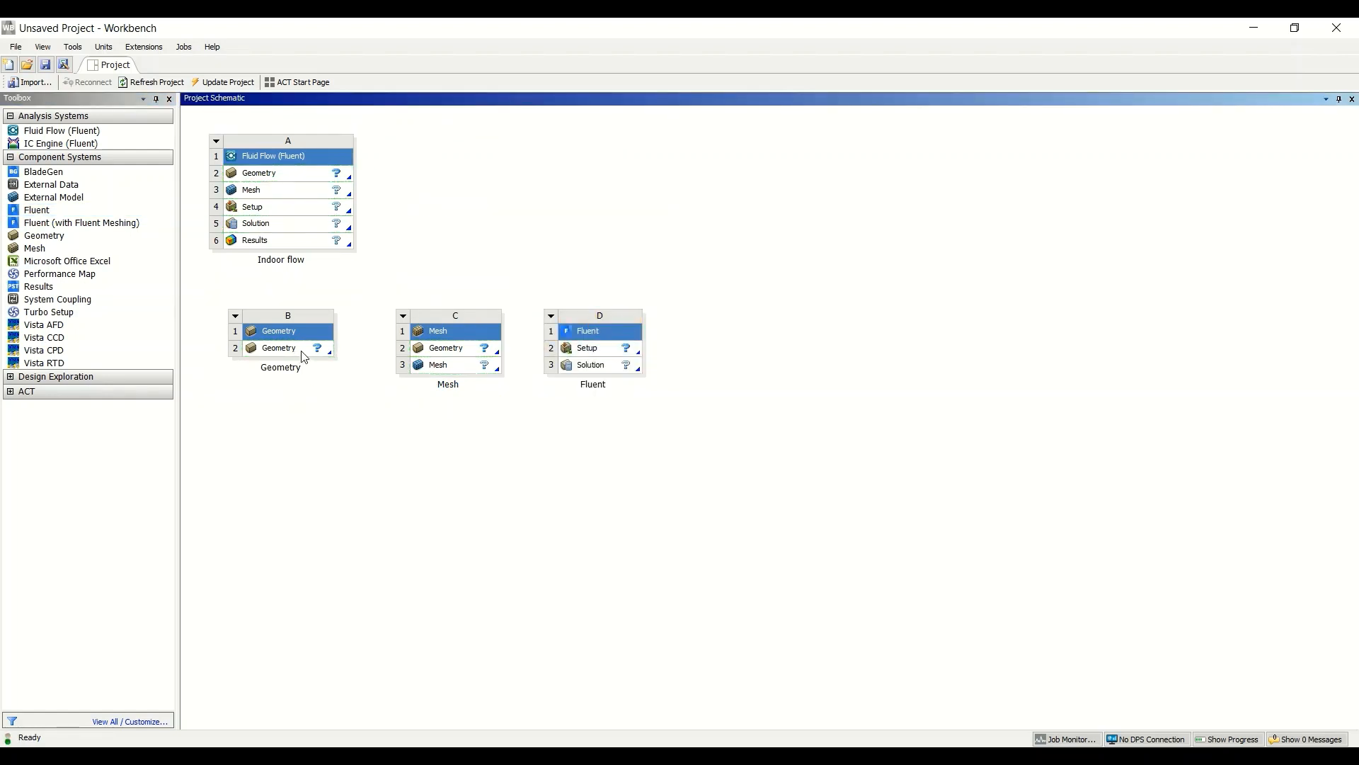
{"action": "left_click_drag", "start_coordinate": [321, 352], "coordinate": [432, 363]}
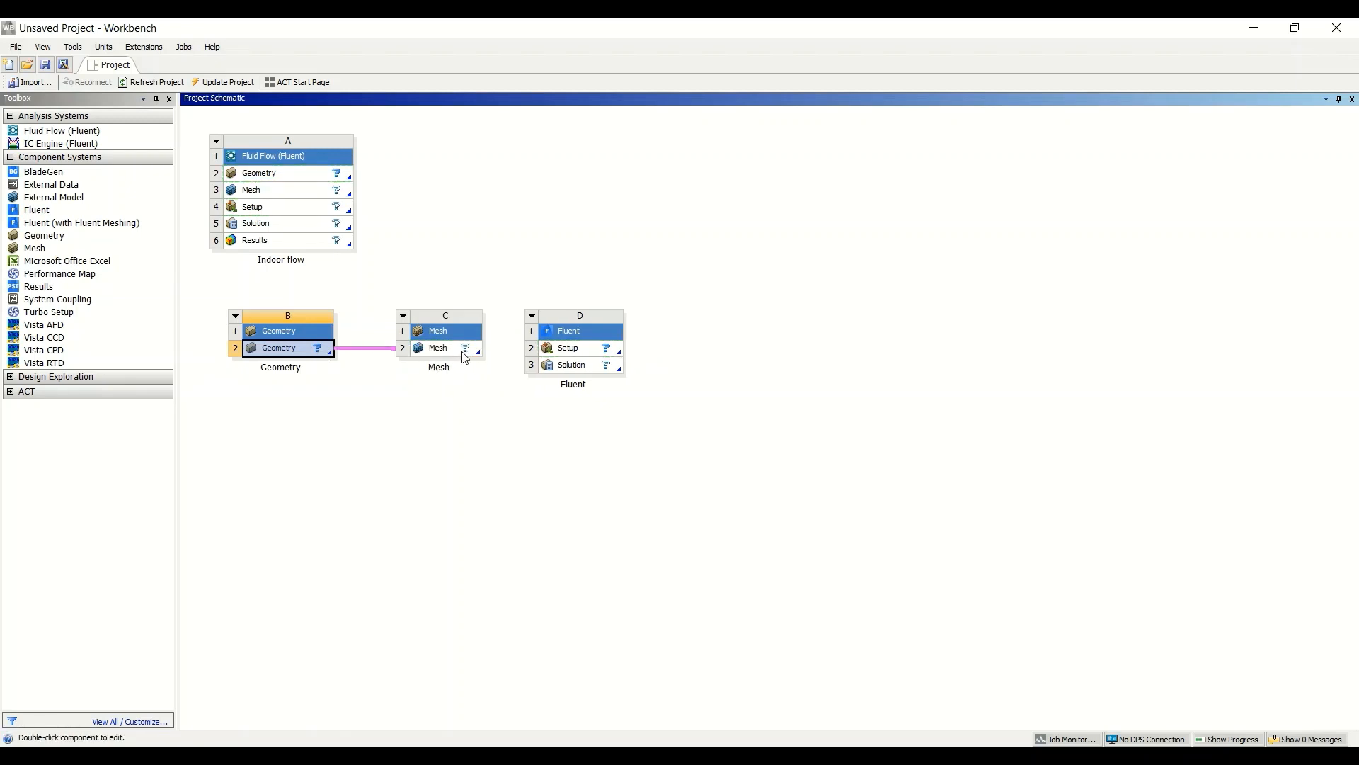
{"action": "left_click_drag", "start_coordinate": [465, 358], "coordinate": [584, 357]}
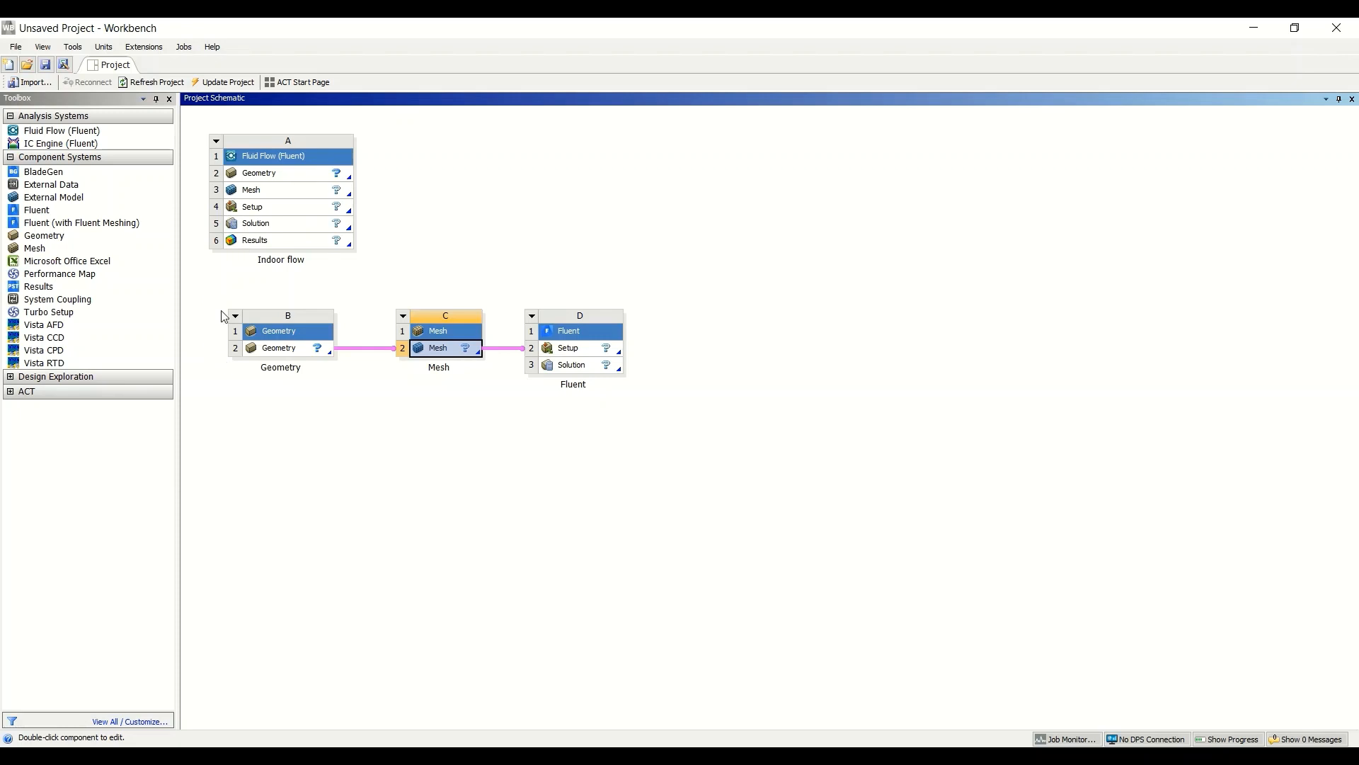
Delete the separate Mesh, Fluent and Geometry component systems, keeping only the Indoor flow system.
{"action": "left_click_drag", "start_coordinate": [211, 288], "coordinate": [704, 449]}
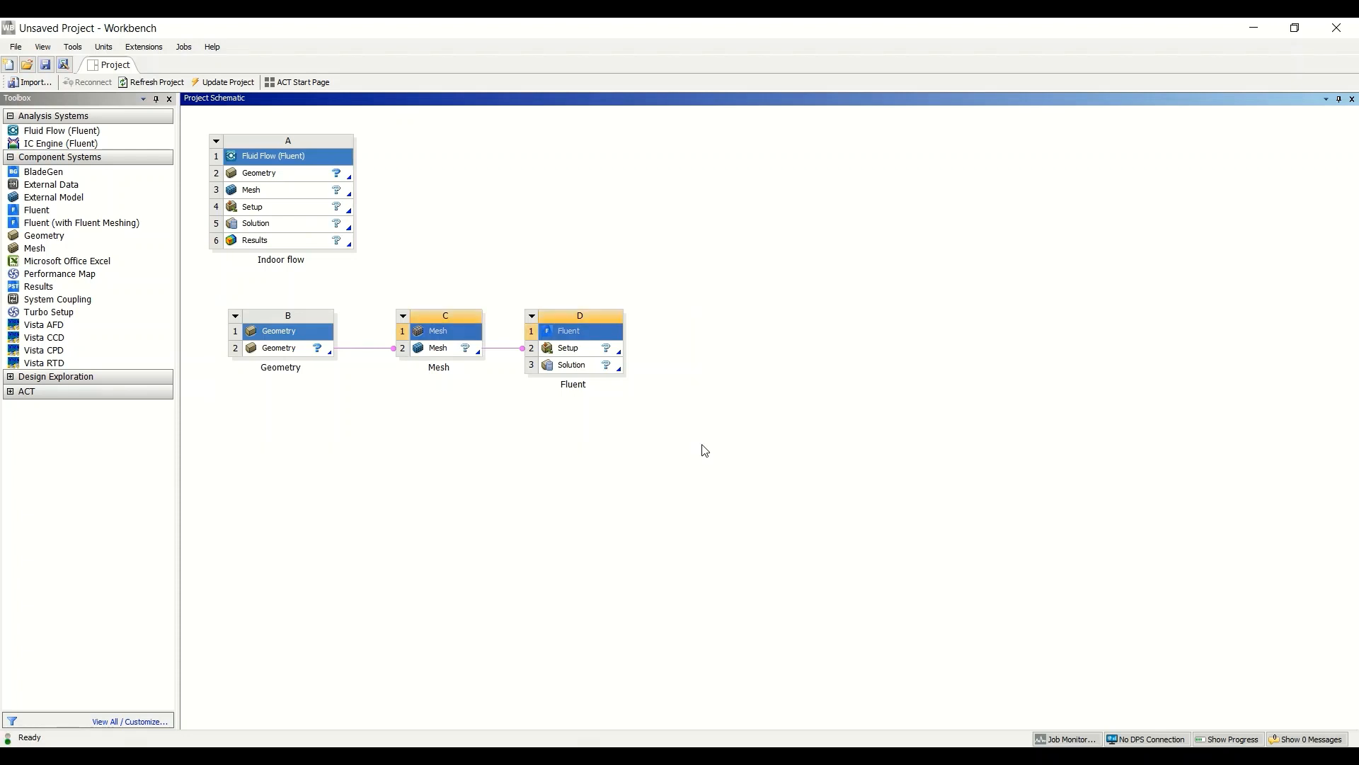
{"action": "key", "text": "Delete"}
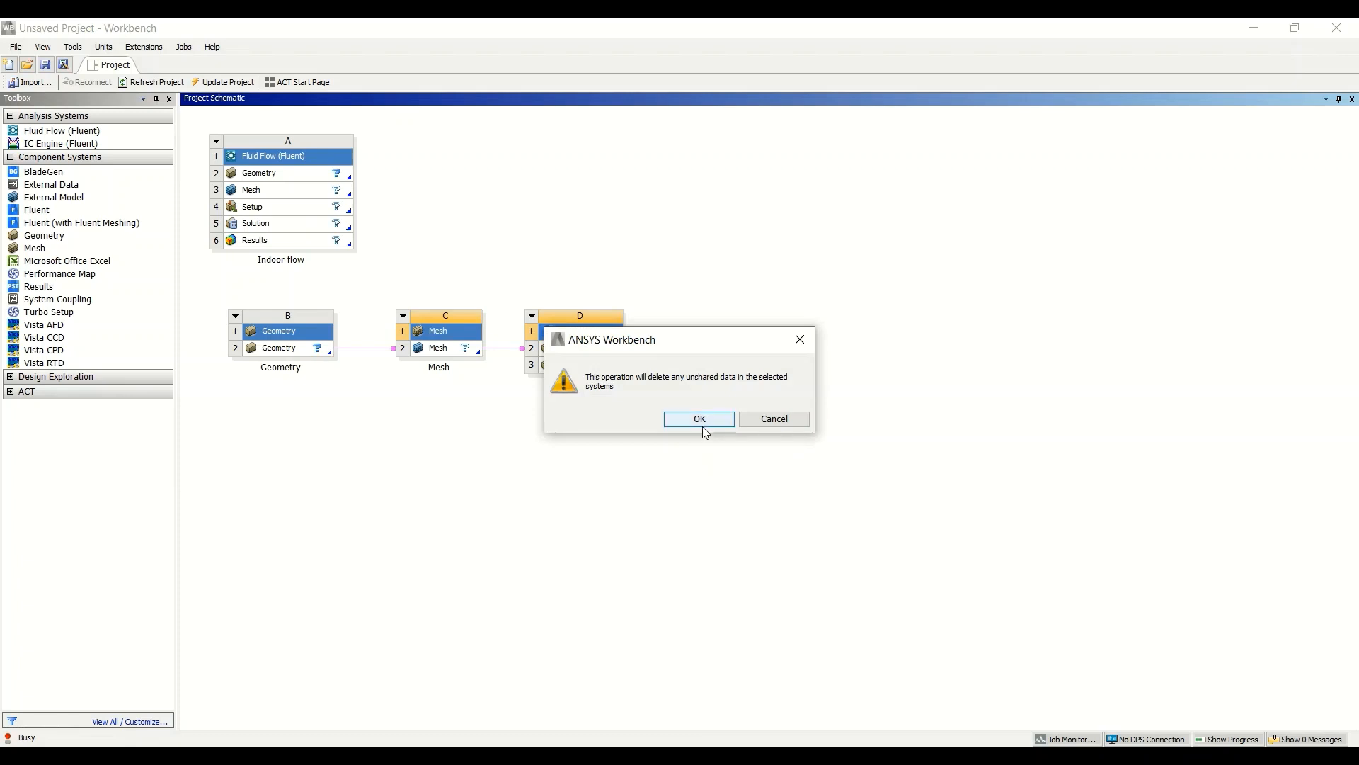
{"action": "left_click", "coordinate": [700, 420]}
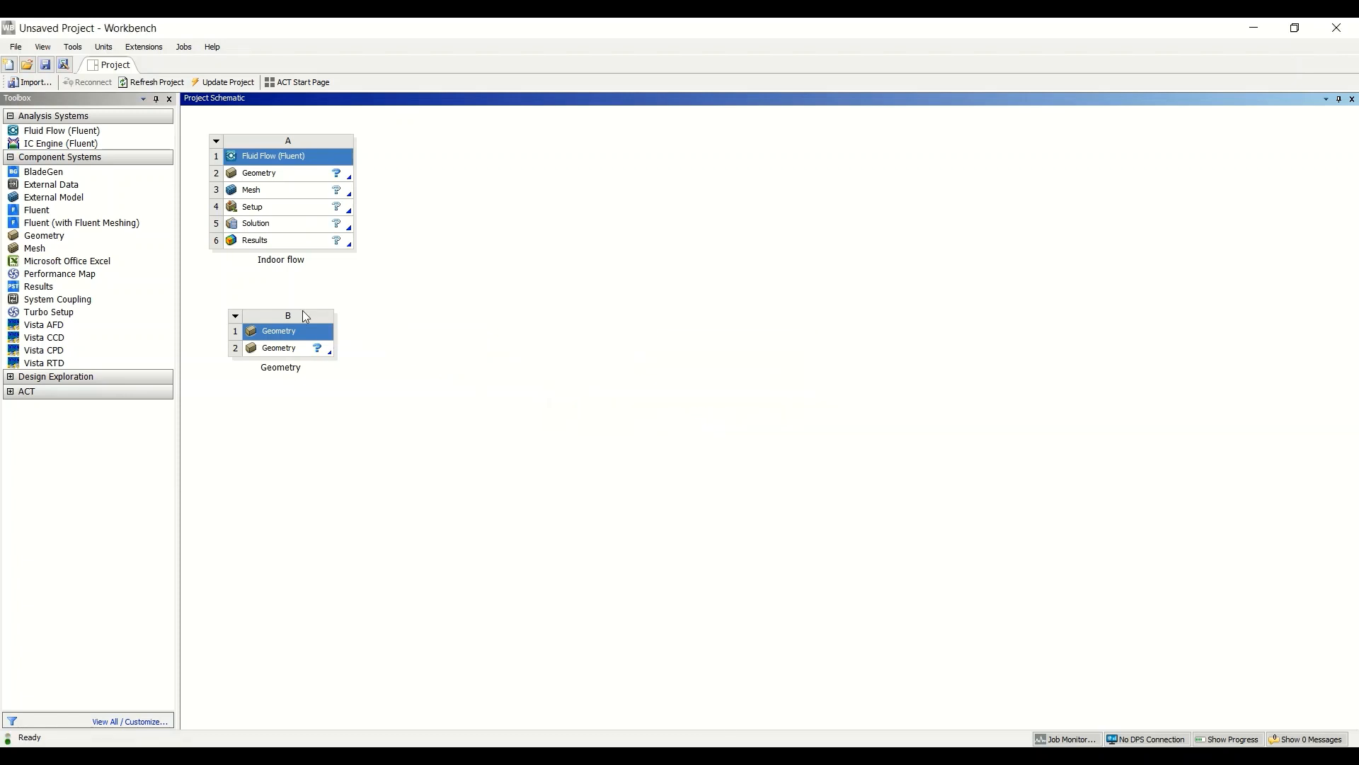
{"action": "left_click_drag", "start_coordinate": [221, 290], "coordinate": [446, 464]}
{"action": "left_click_drag", "start_coordinate": [201, 269], "coordinate": [444, 507]}
{"action": "key", "text": "Delete"}
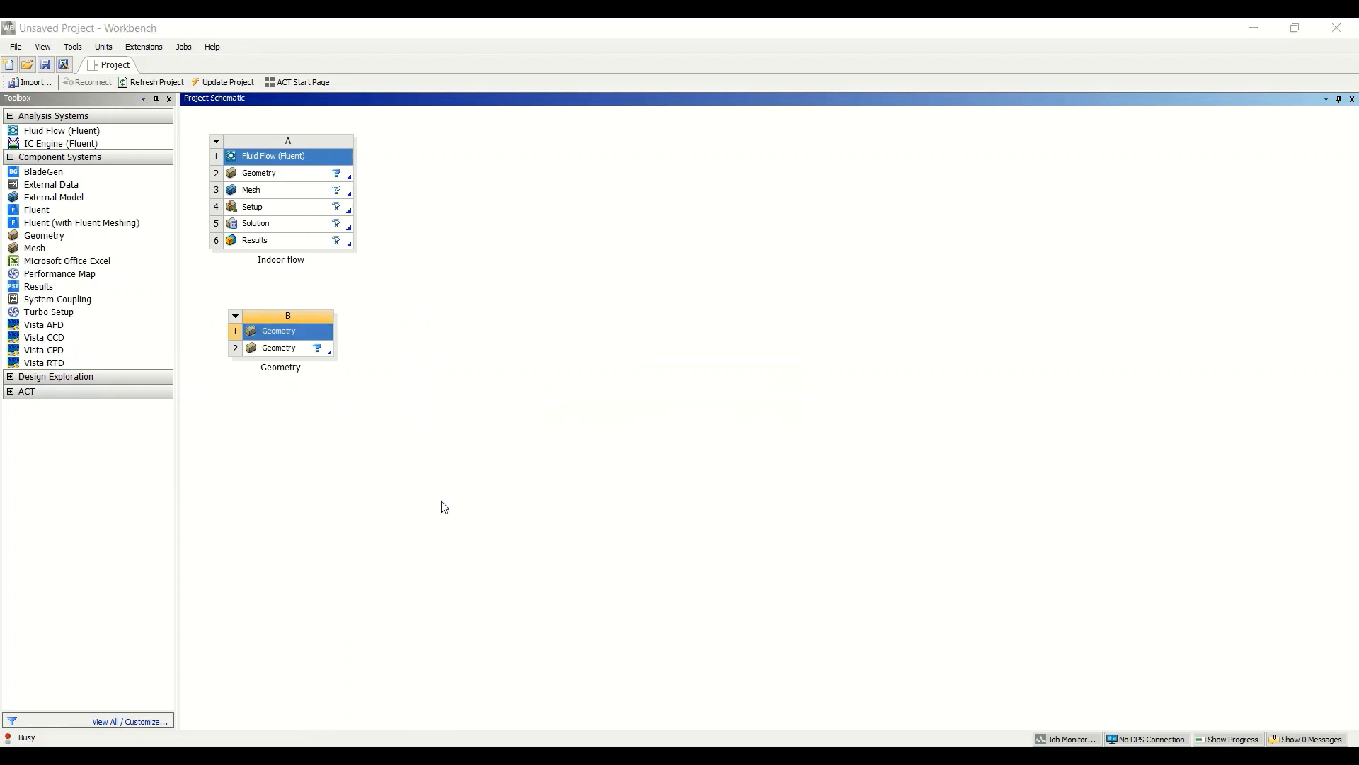
{"action": "key", "text": "Return"}
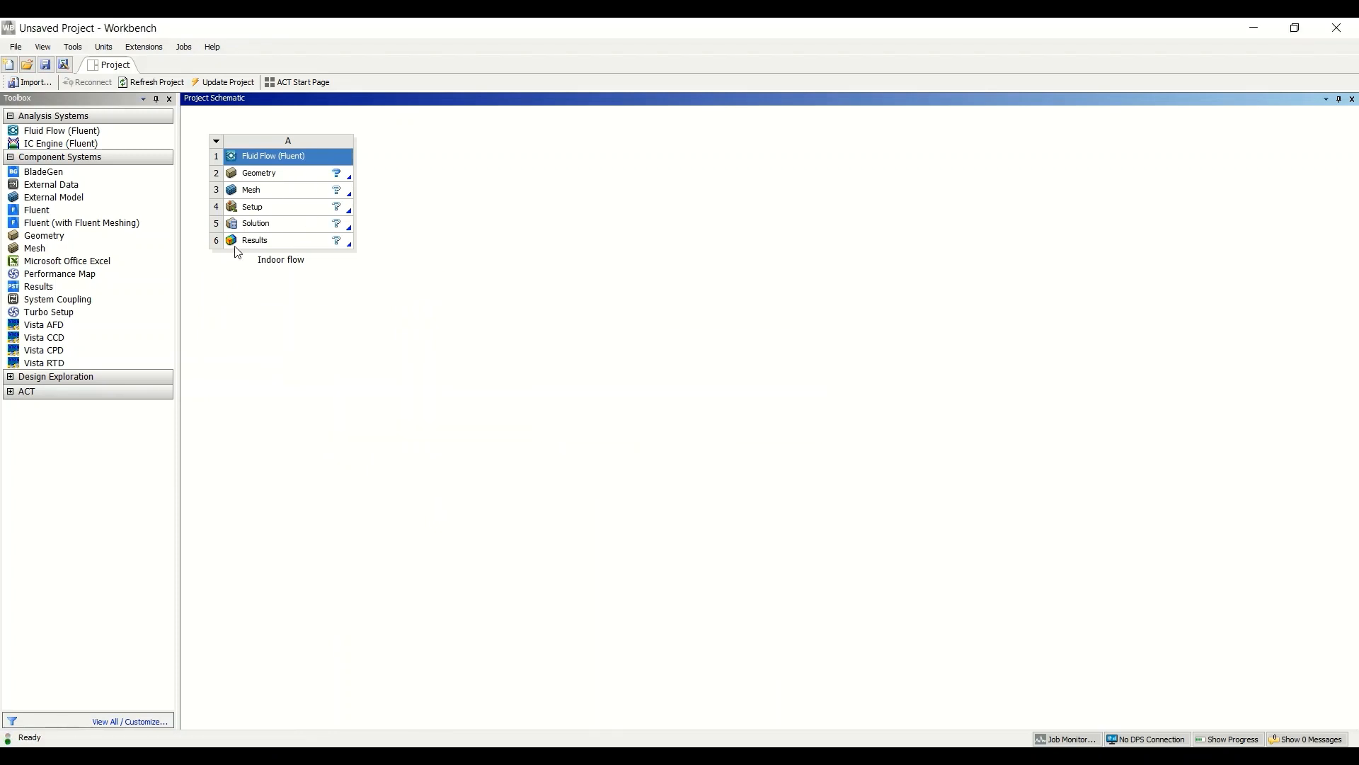
Save the project as "indoor" in the CFD2-2020 folder on the Desktop, replacing the existing project.
{"action": "left_click", "coordinate": [45, 65]}
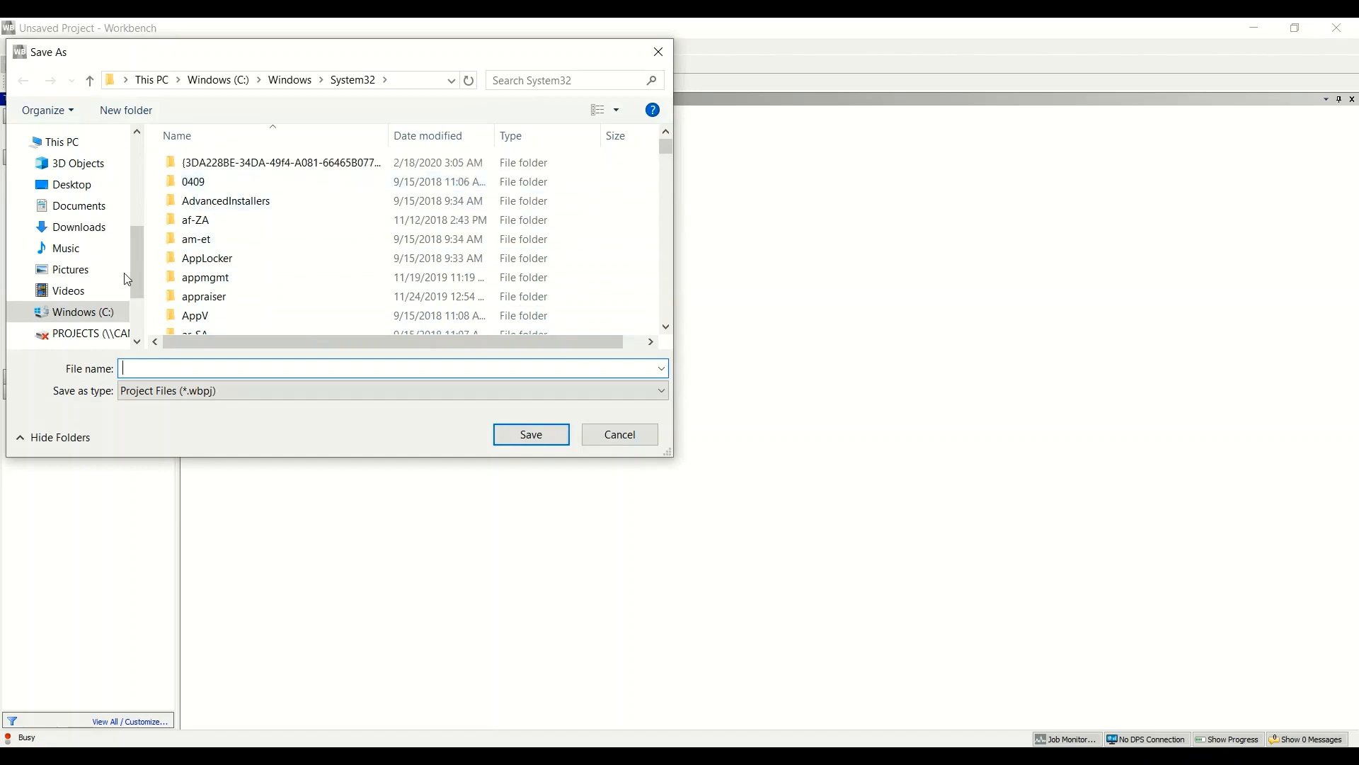
{"action": "left_click", "coordinate": [70, 182]}
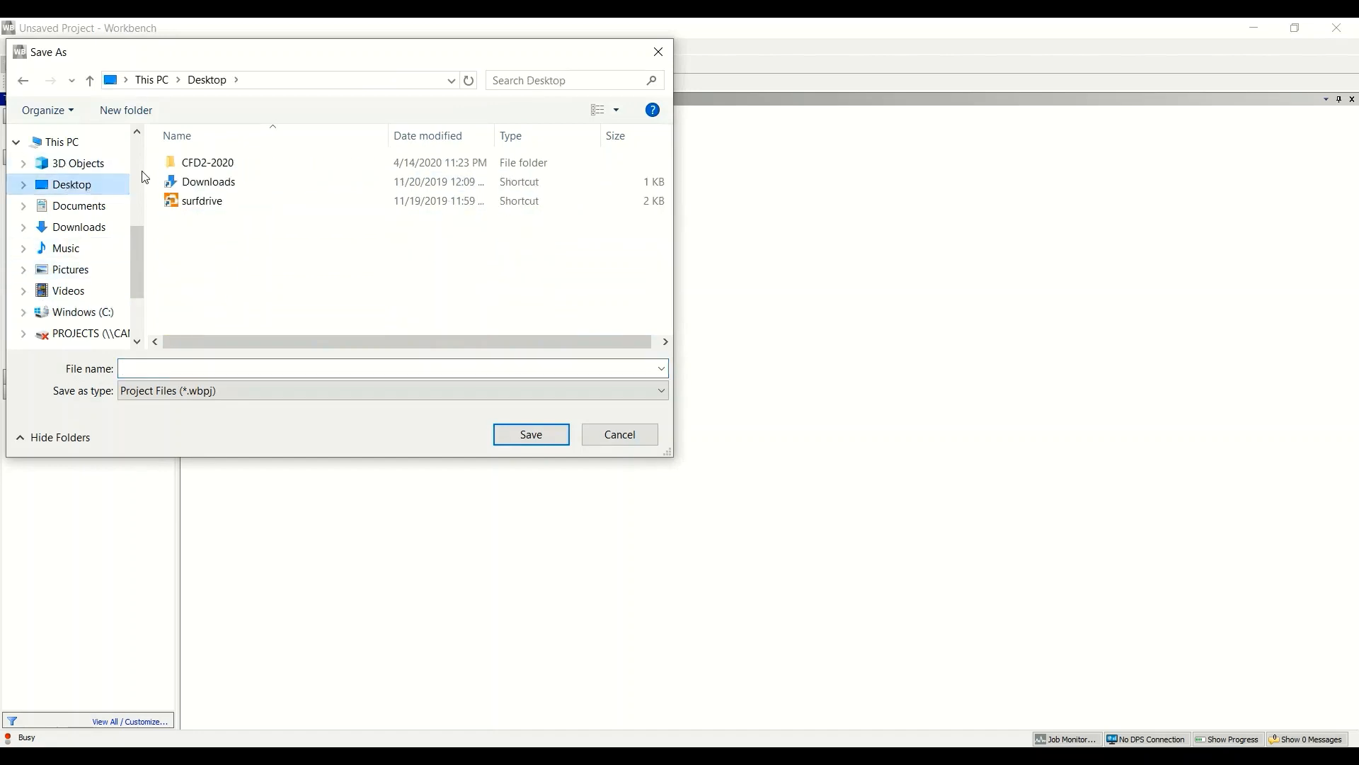
{"action": "double_click", "coordinate": [192, 164]}
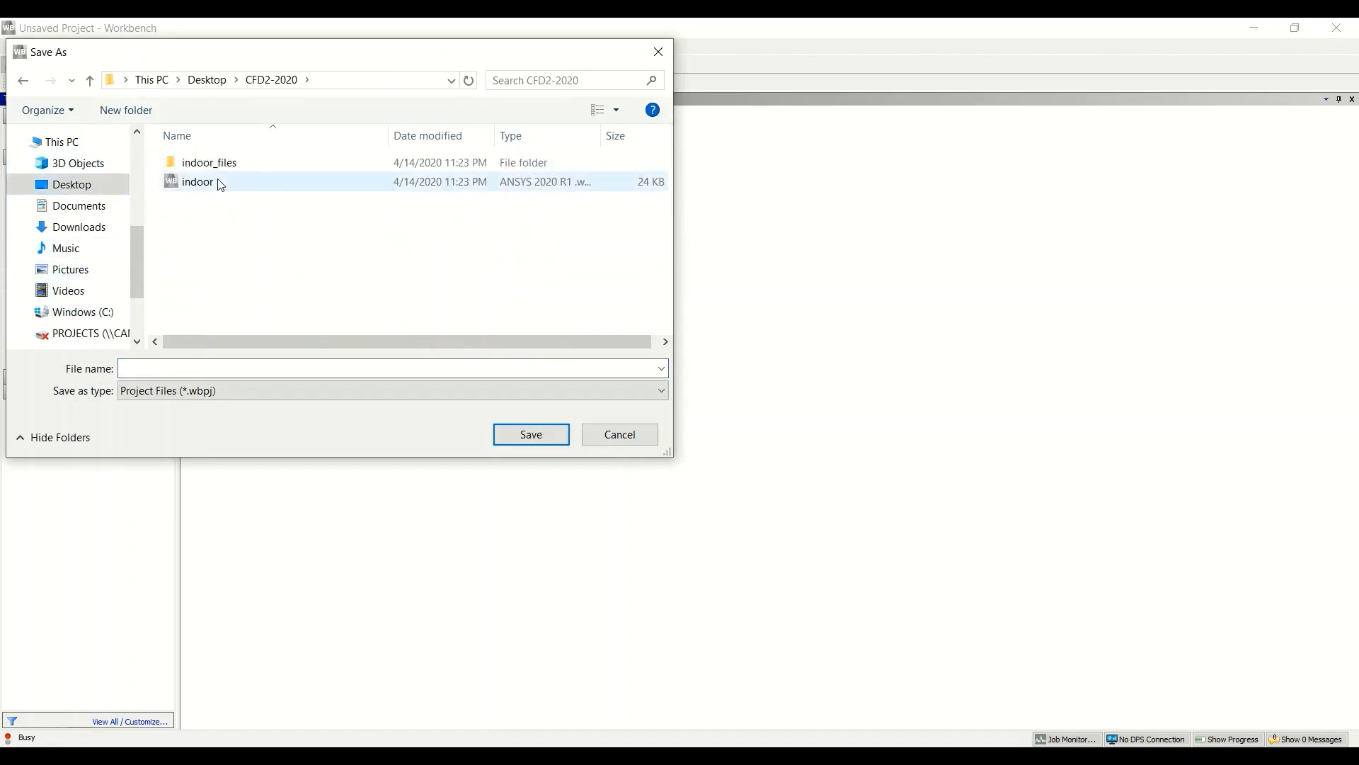
{"action": "left_click", "coordinate": [218, 182]}
{"action": "double_click", "coordinate": [218, 182]}
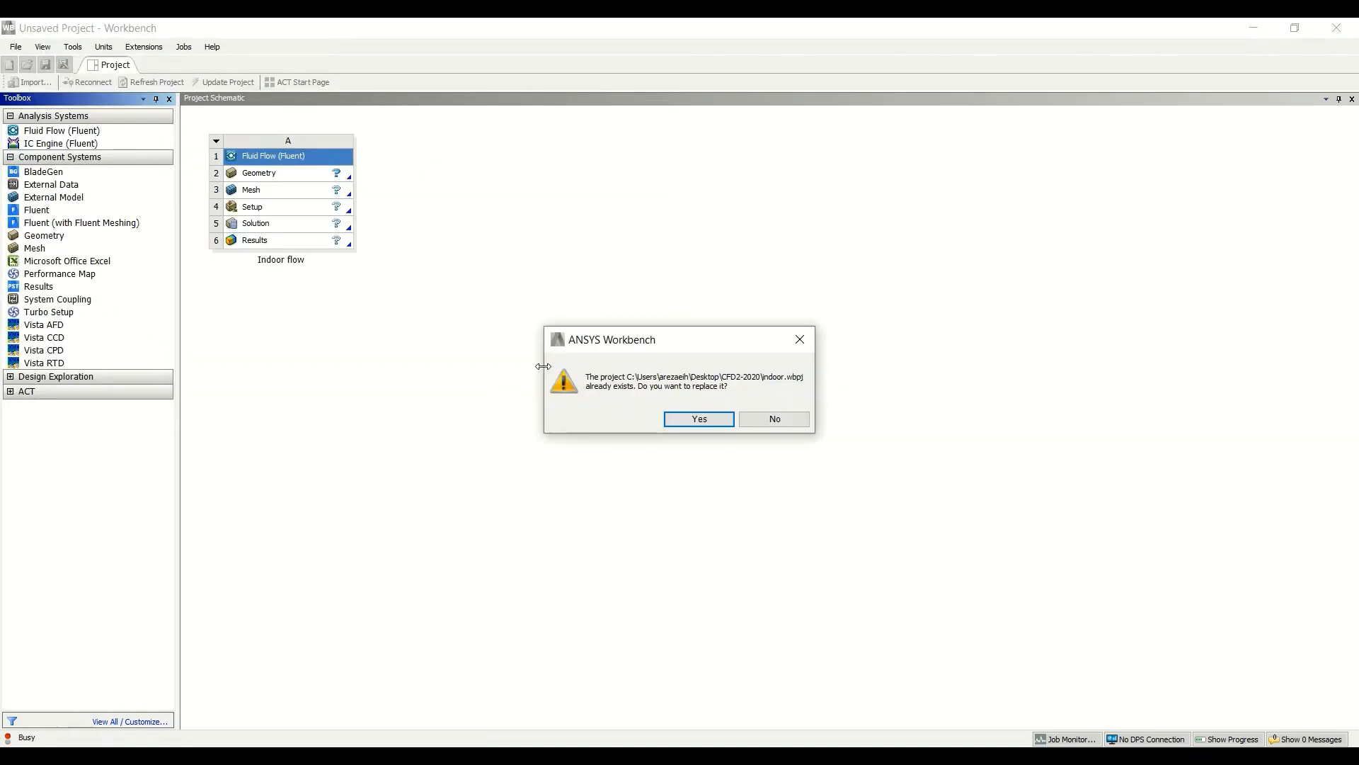
{"action": "left_click", "coordinate": [718, 421]}
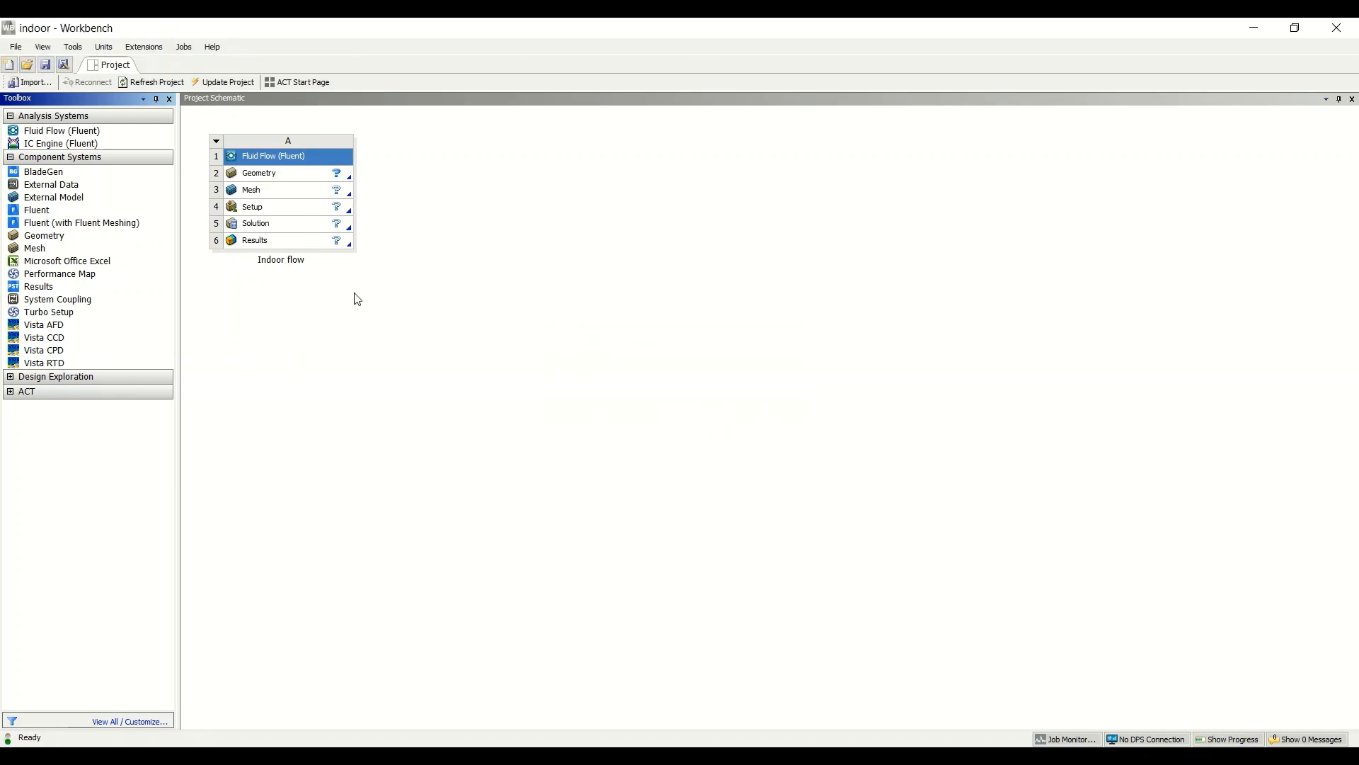
Create a new DesignModeler geometry for the Geometry cell of the Indoor flow system.
{"action": "left_click", "coordinate": [298, 177]}
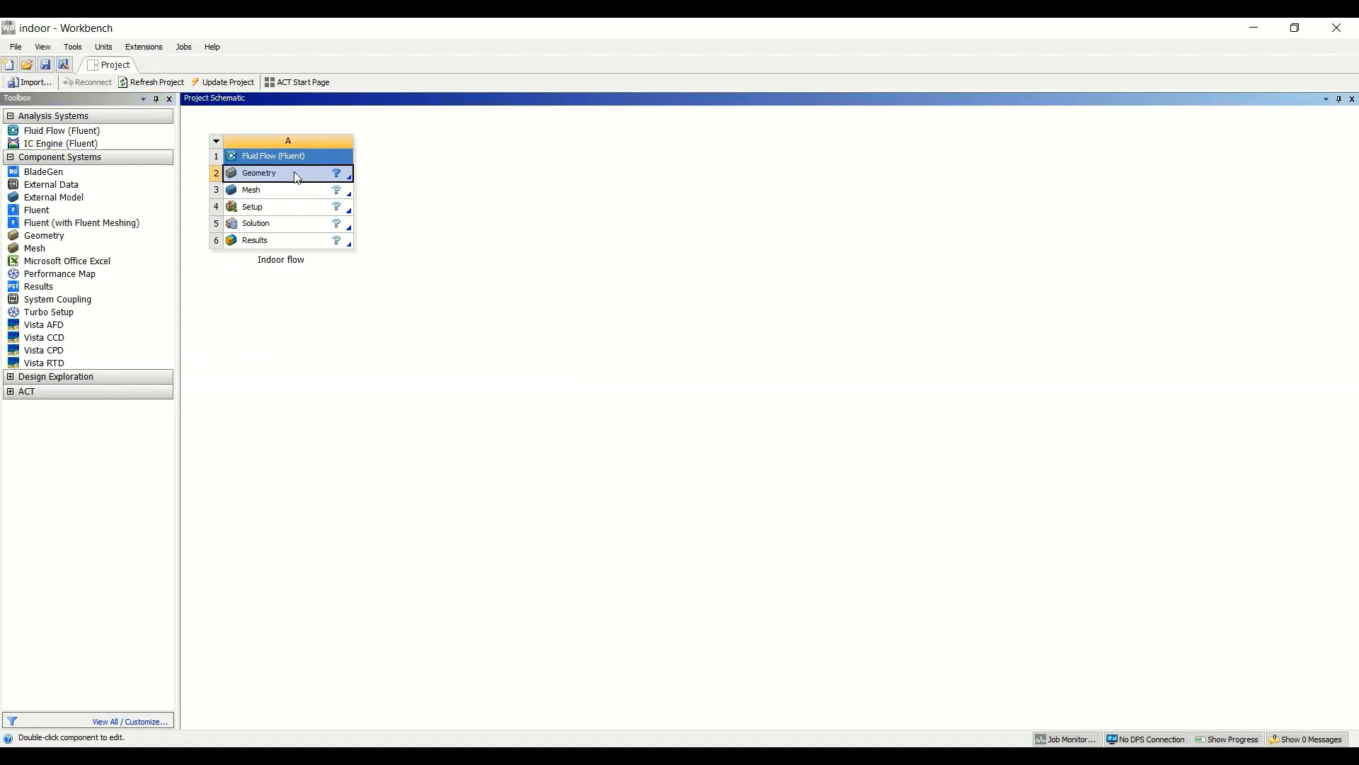
{"action": "right_click", "coordinate": [295, 173]}
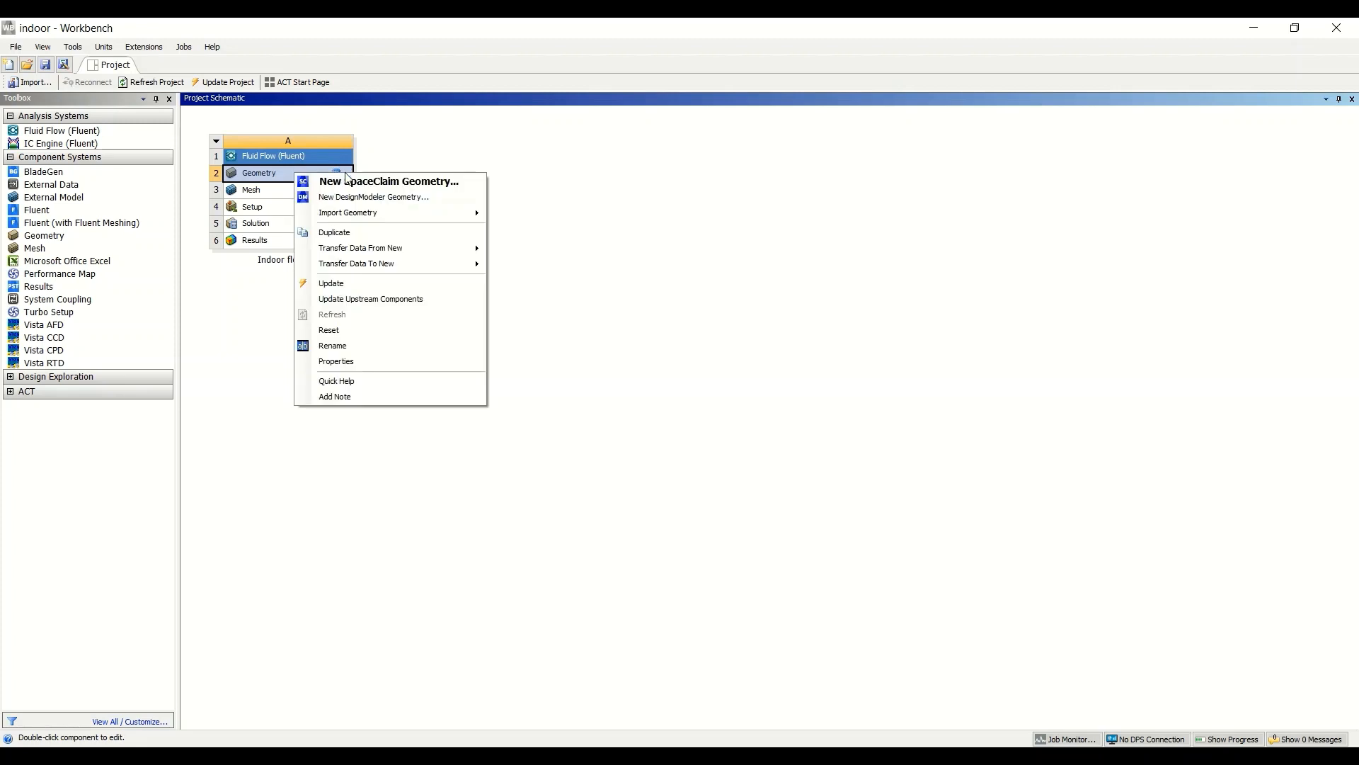
{"action": "left_click", "coordinate": [421, 201]}
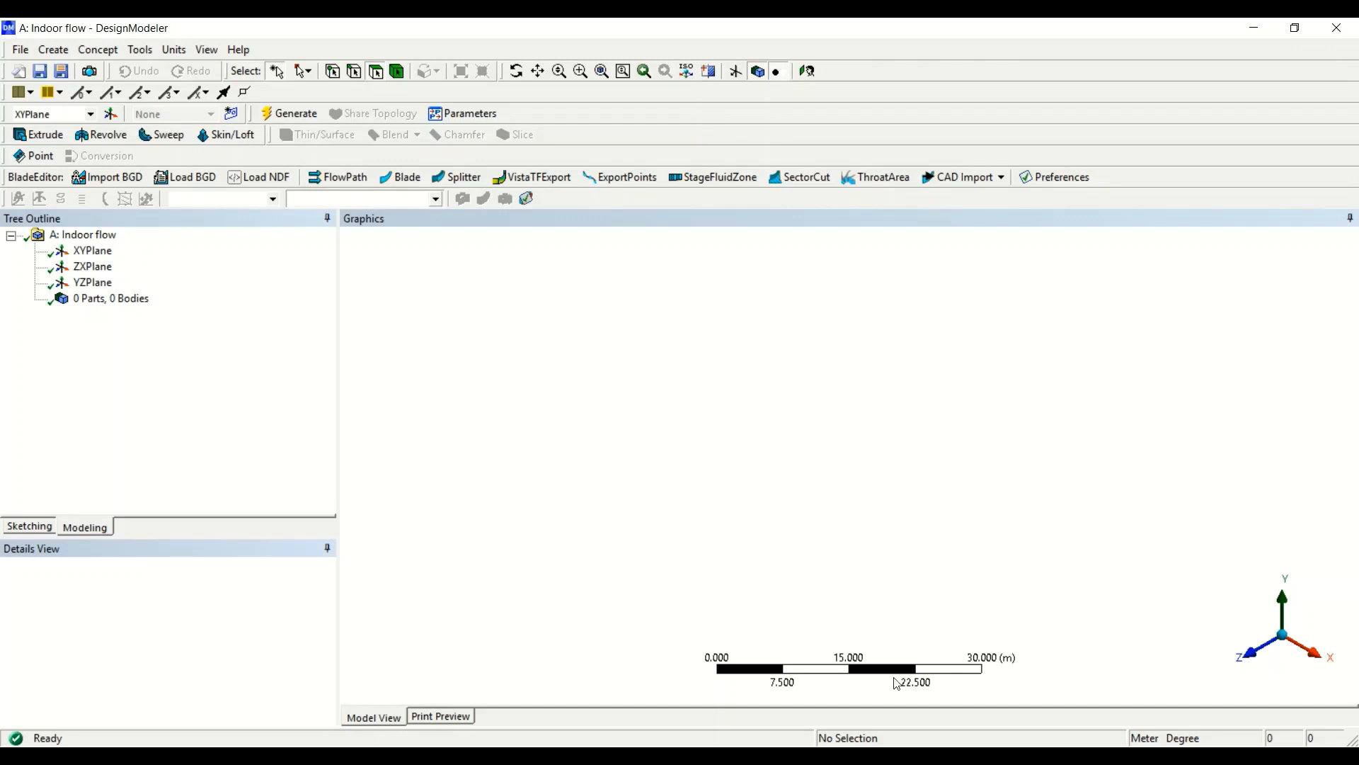
Switch to Workbench and review the Appearance options for the graphics background without changing them.
{"action": "mouse_move", "coordinate": [898, 761]}
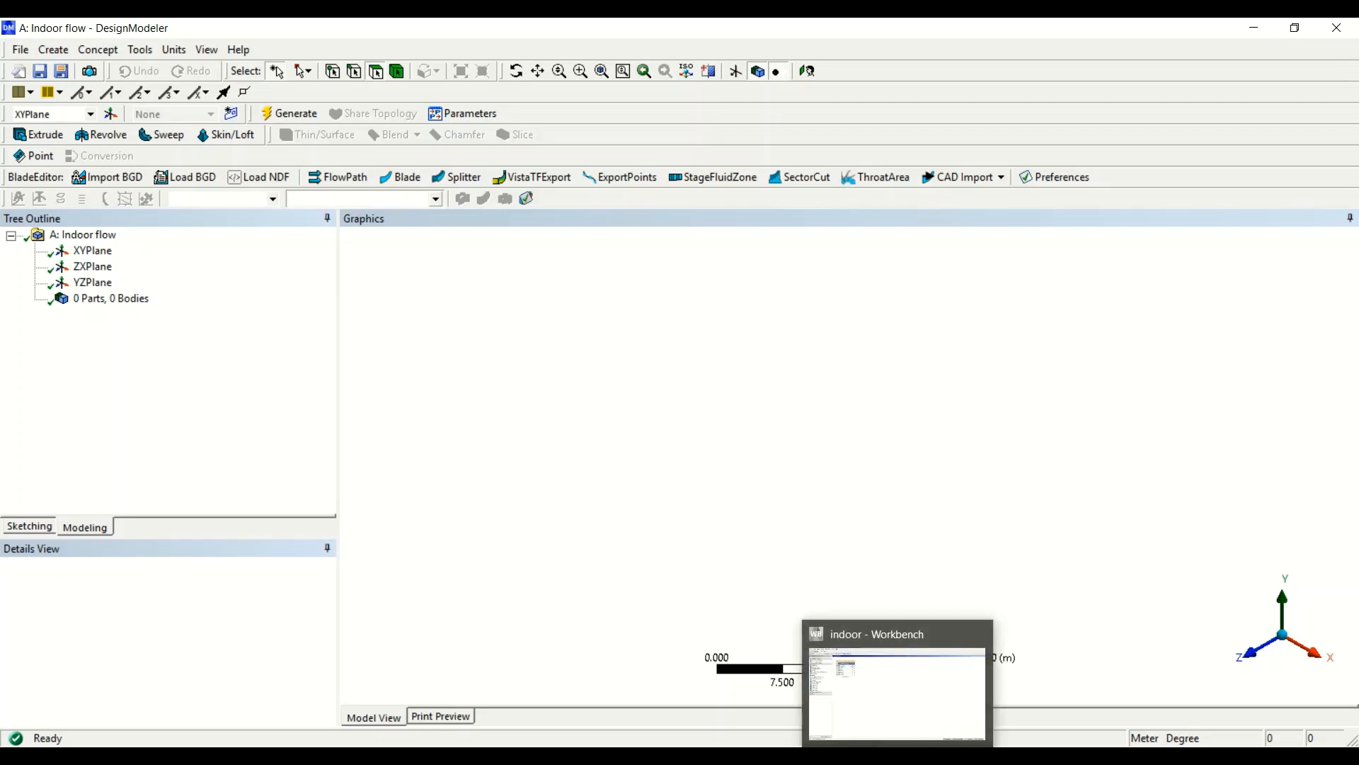
{"action": "left_click", "coordinate": [897, 761]}
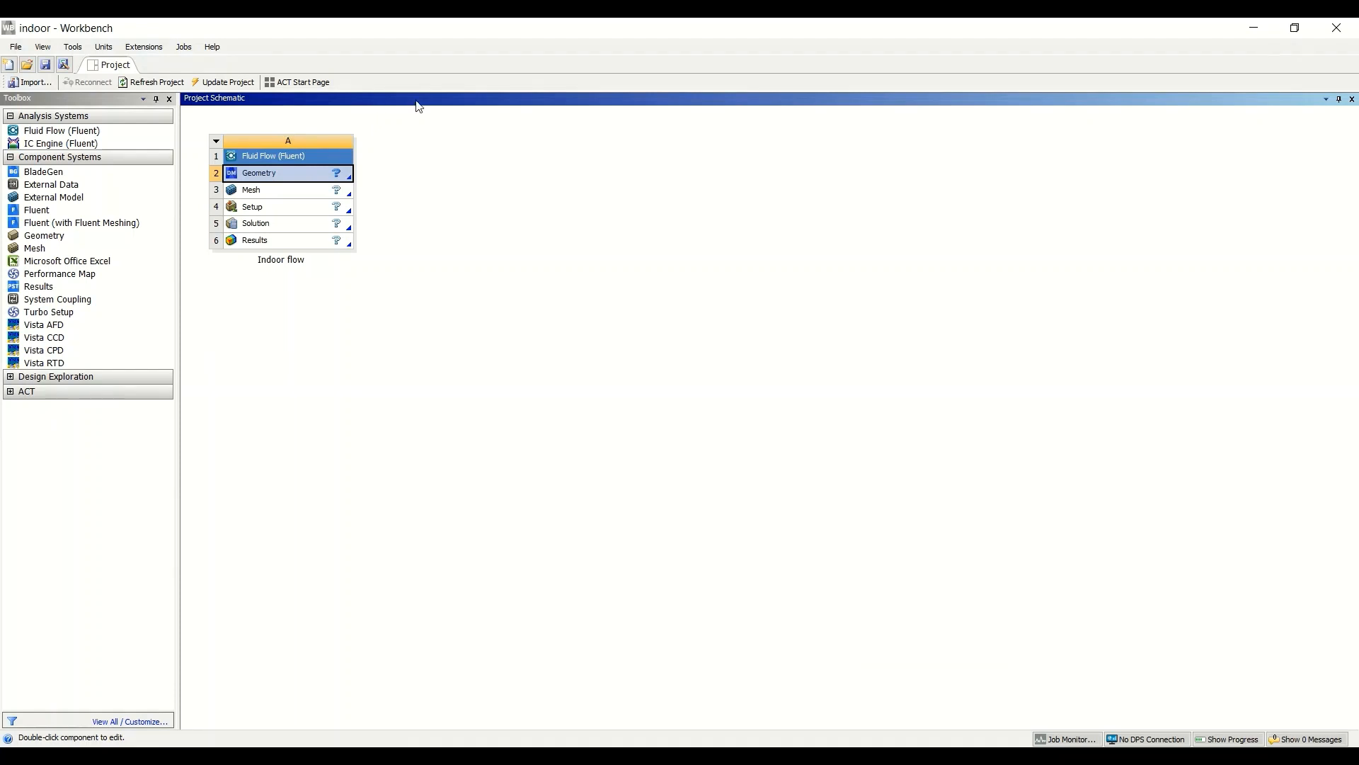
{"action": "left_click", "coordinate": [64, 51]}
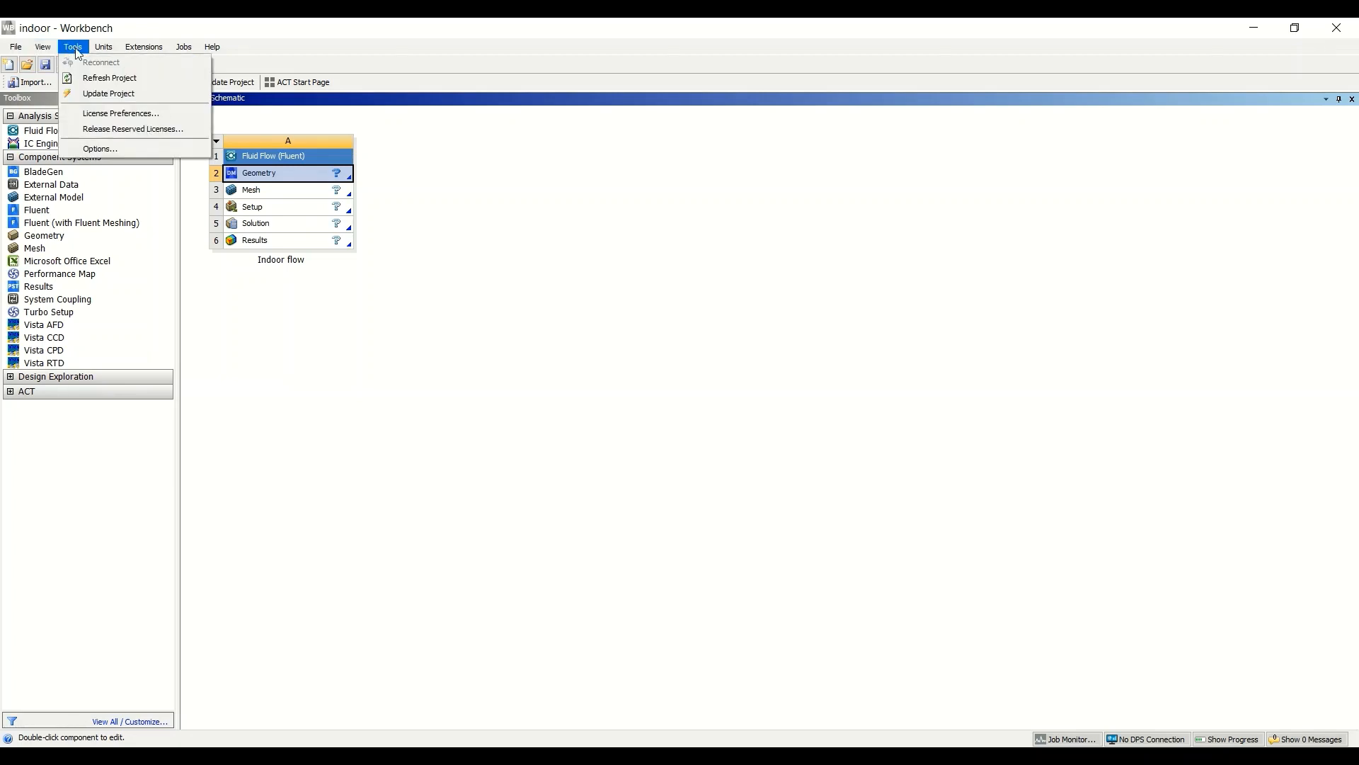
{"action": "left_click", "coordinate": [100, 149]}
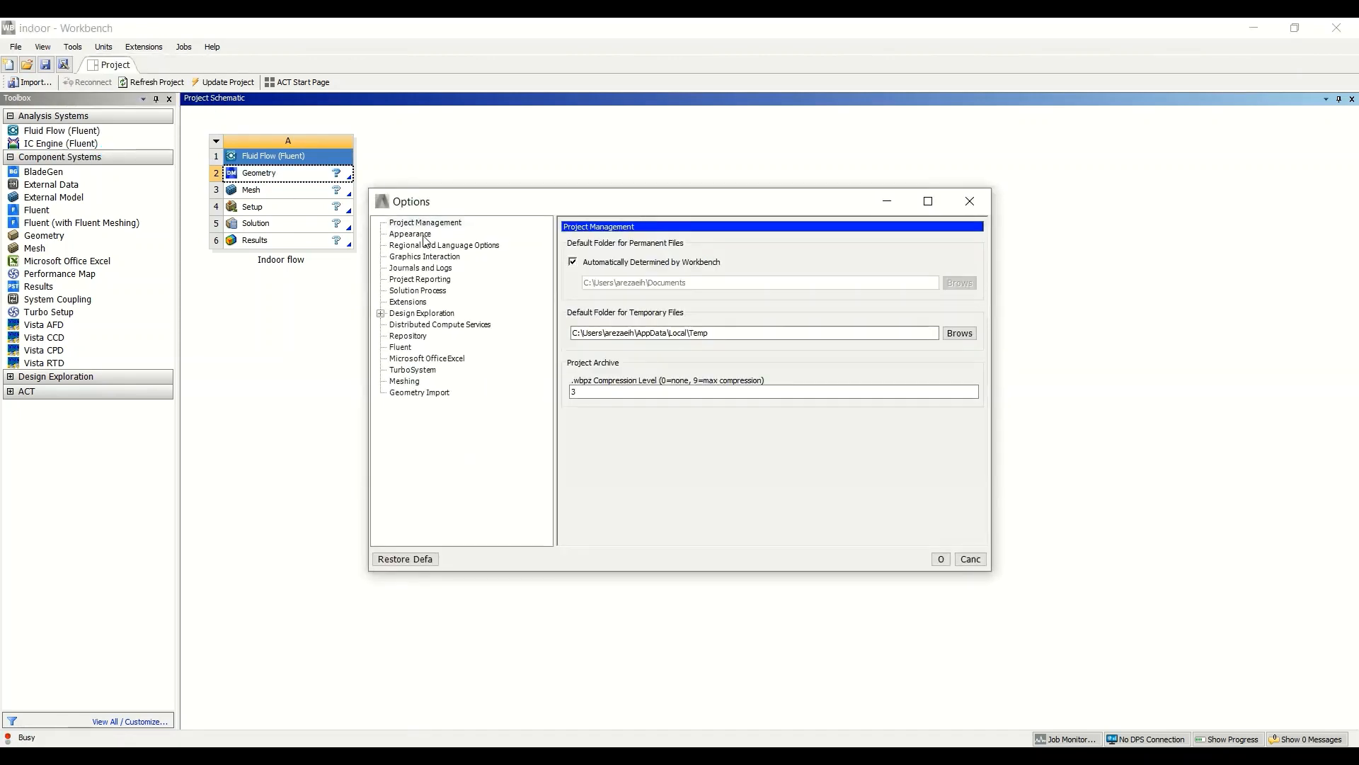
{"action": "left_click", "coordinate": [422, 237]}
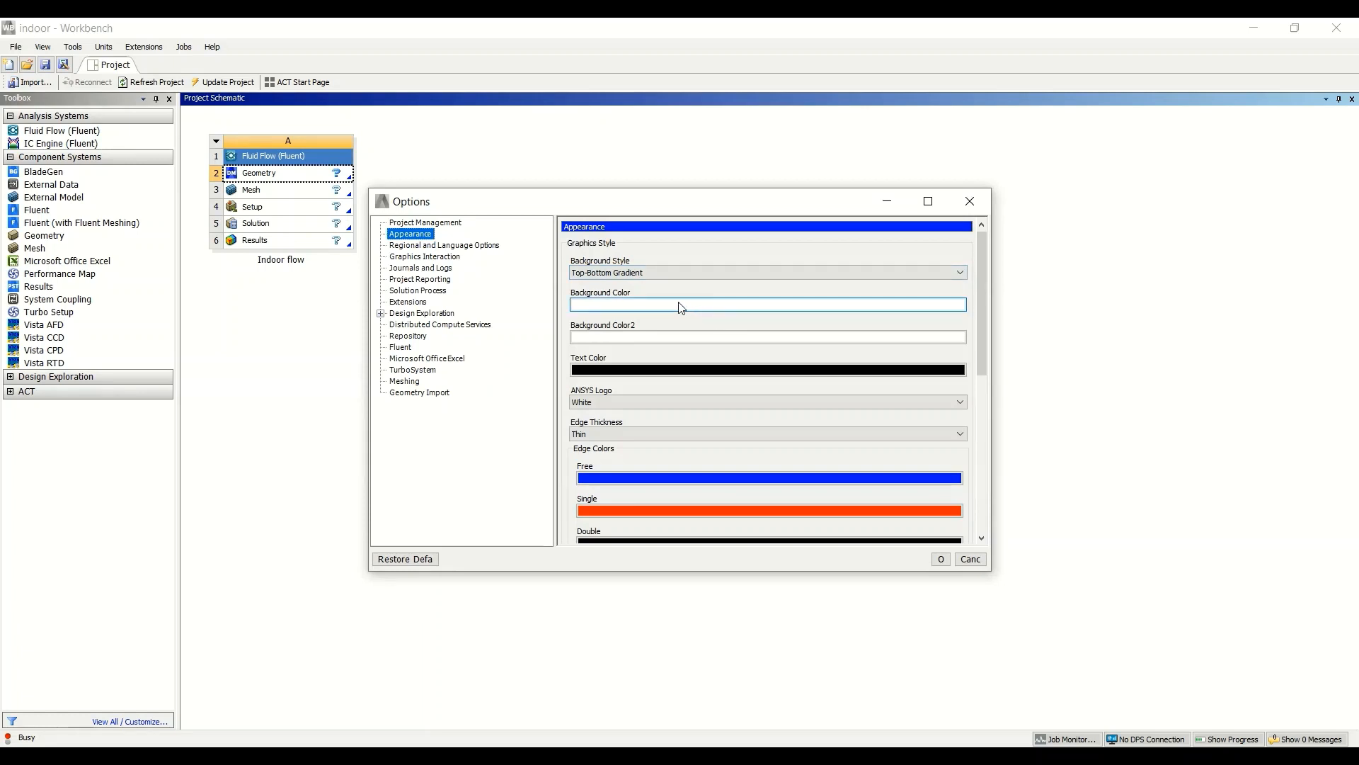
{"action": "left_click", "coordinate": [975, 199]}
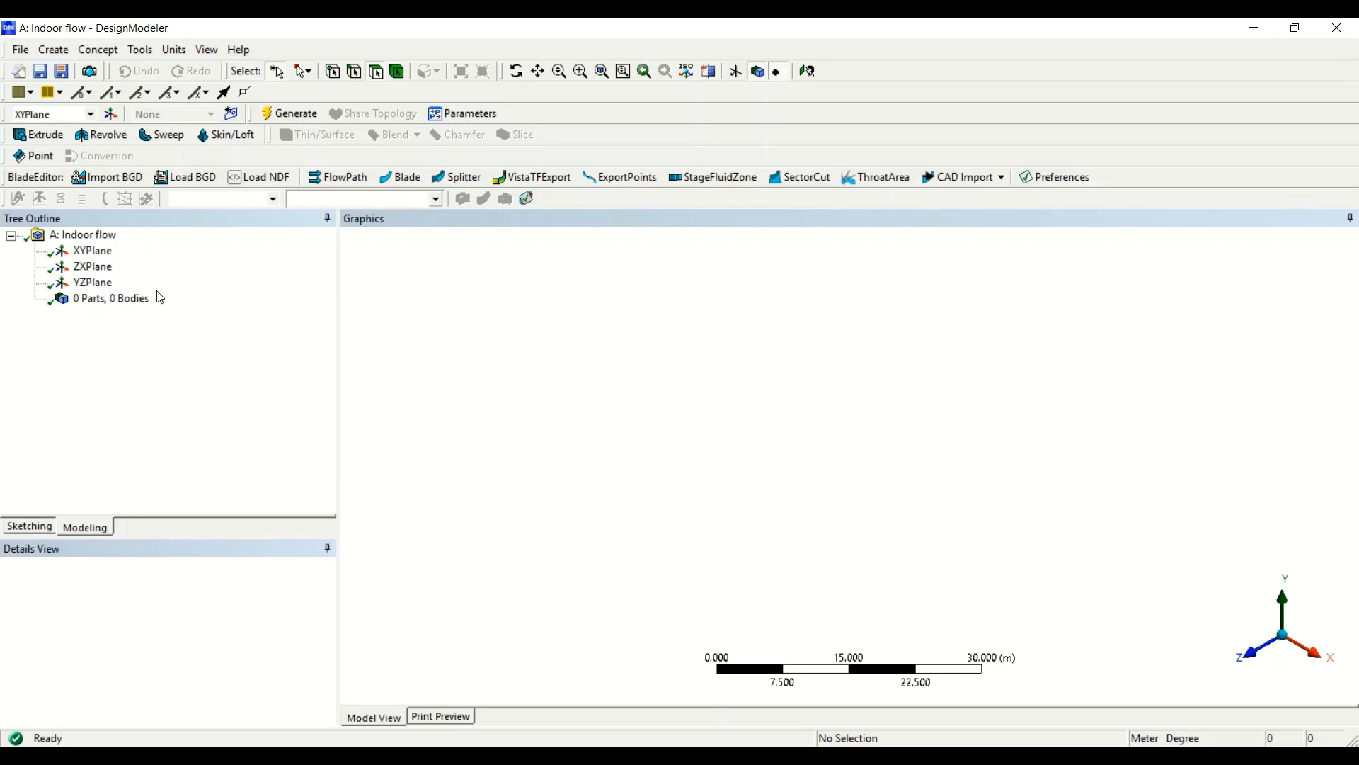
Create a new sketch on the XYPlane and select it.
{"action": "left_click", "coordinate": [97, 253]}
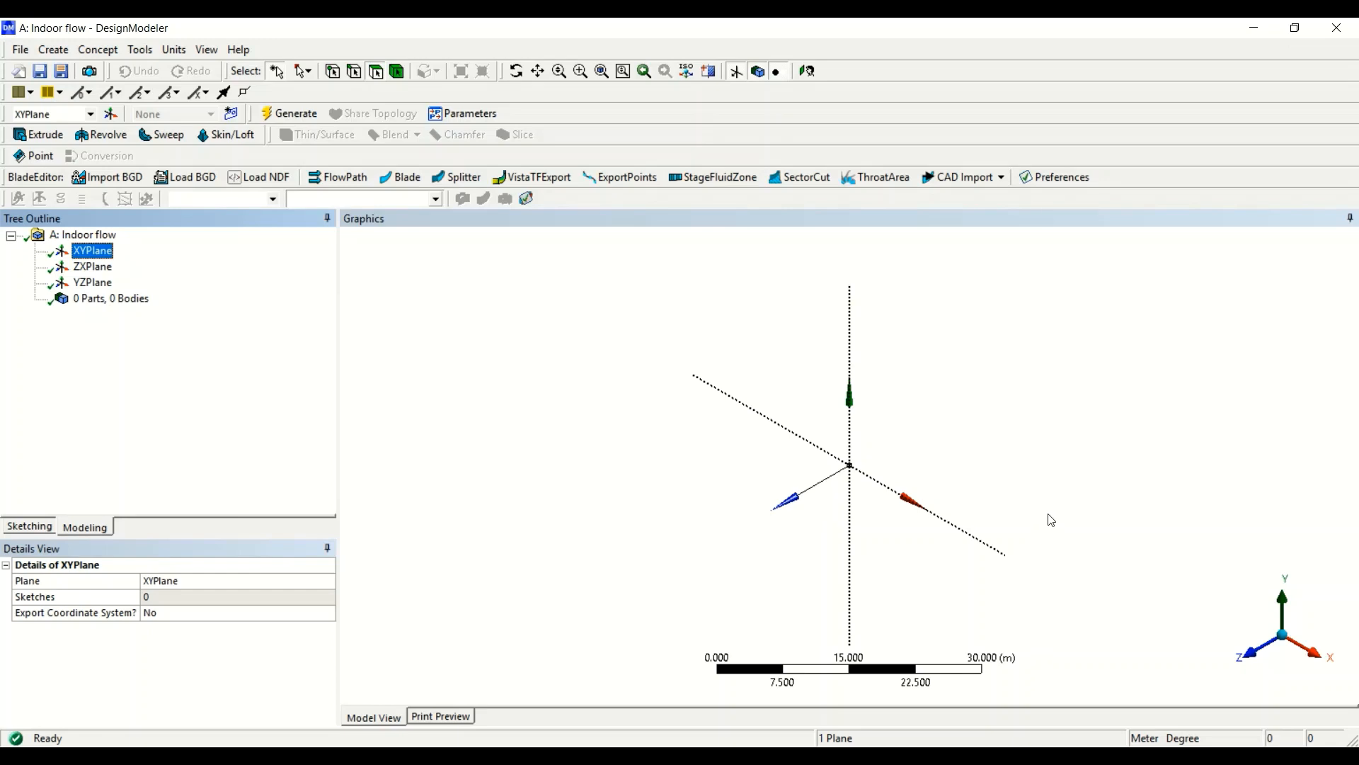
{"action": "left_click", "coordinate": [1253, 662]}
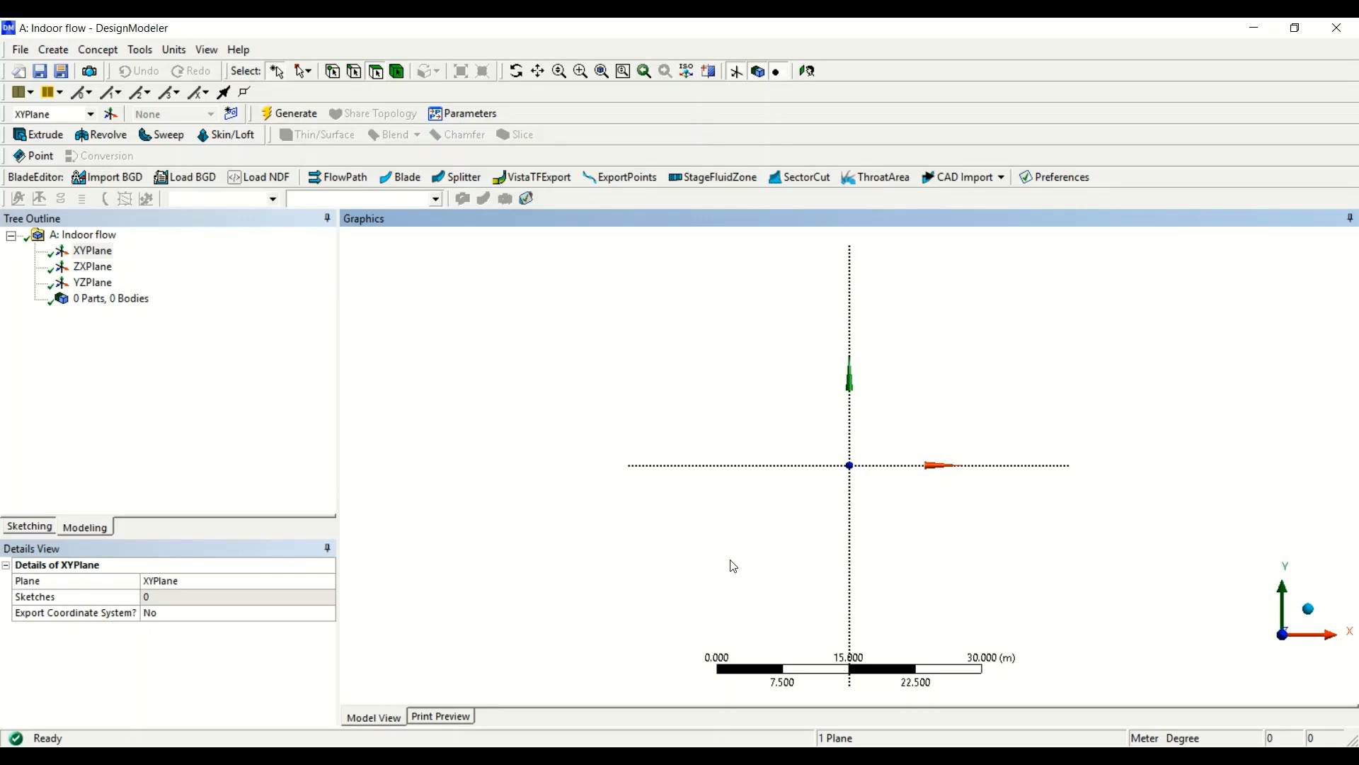
{"action": "left_click", "coordinate": [97, 253]}
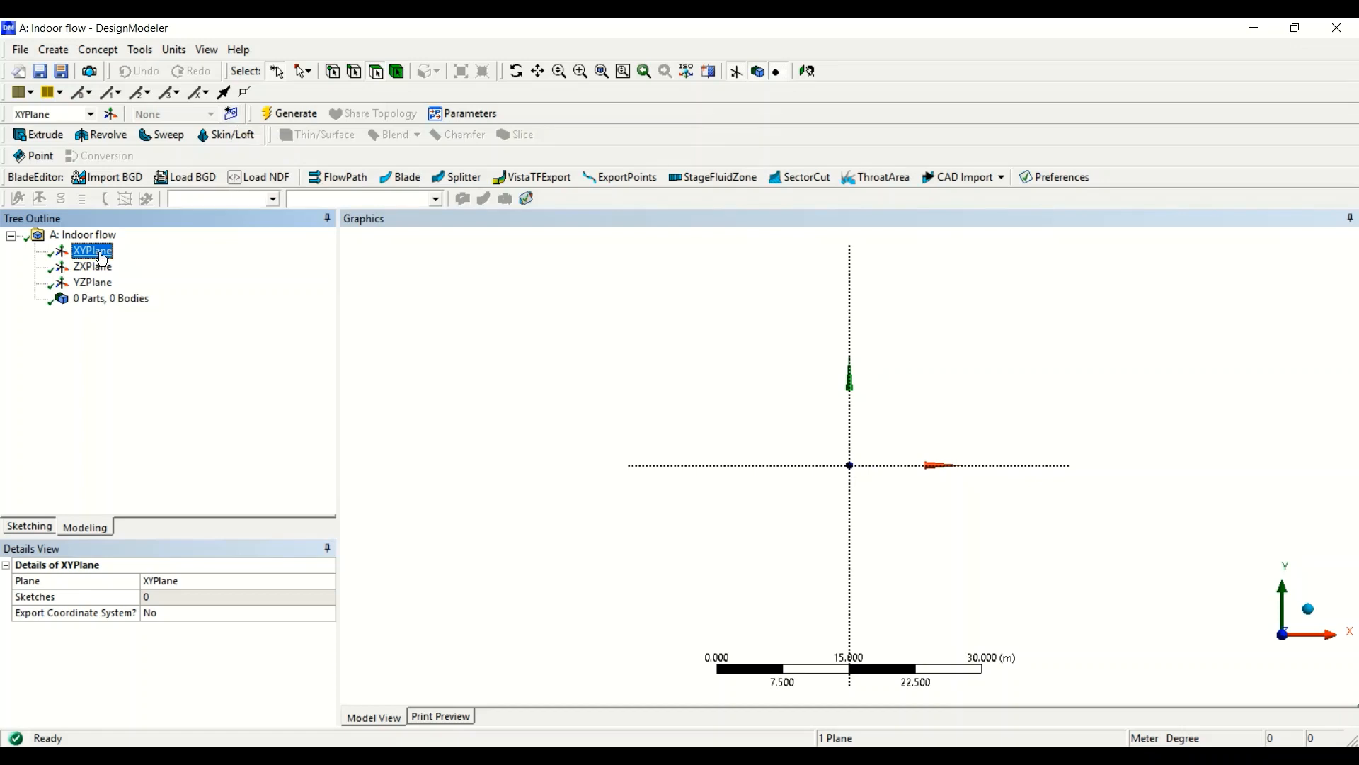
{"action": "left_click", "coordinate": [232, 115]}
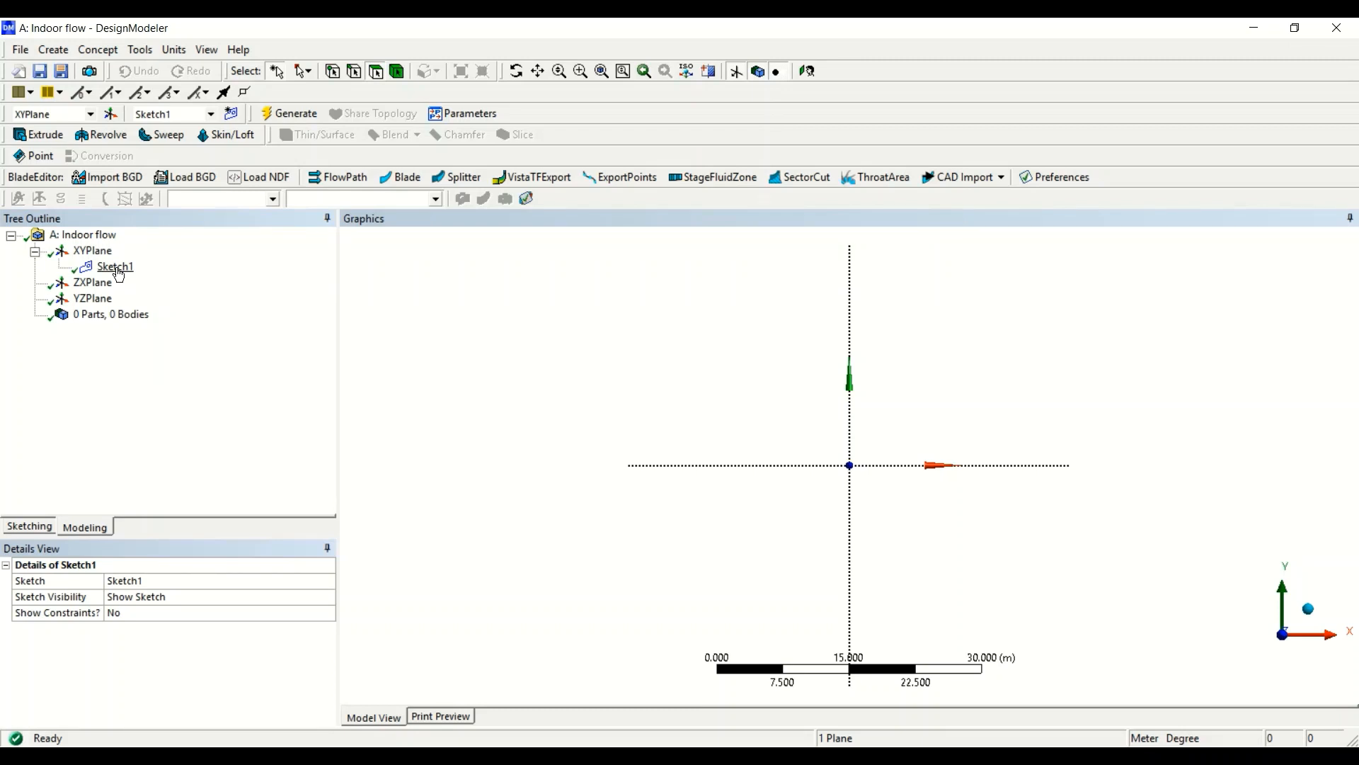
{"action": "left_click", "coordinate": [117, 269]}
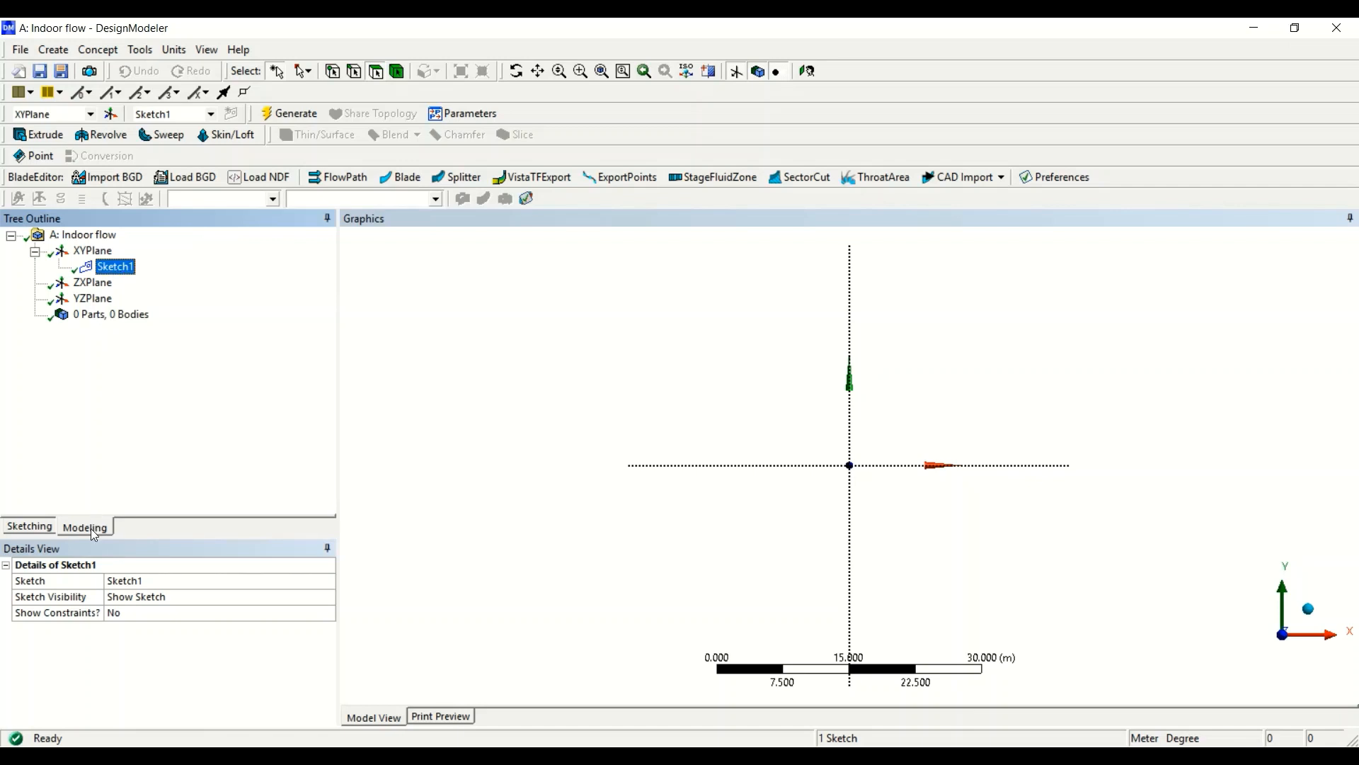
Sketch a rectangle about 34 m by 19.5 m in Sketch1, from the origin into the positive X and Y quadrant.
{"action": "left_click", "coordinate": [29, 527]}
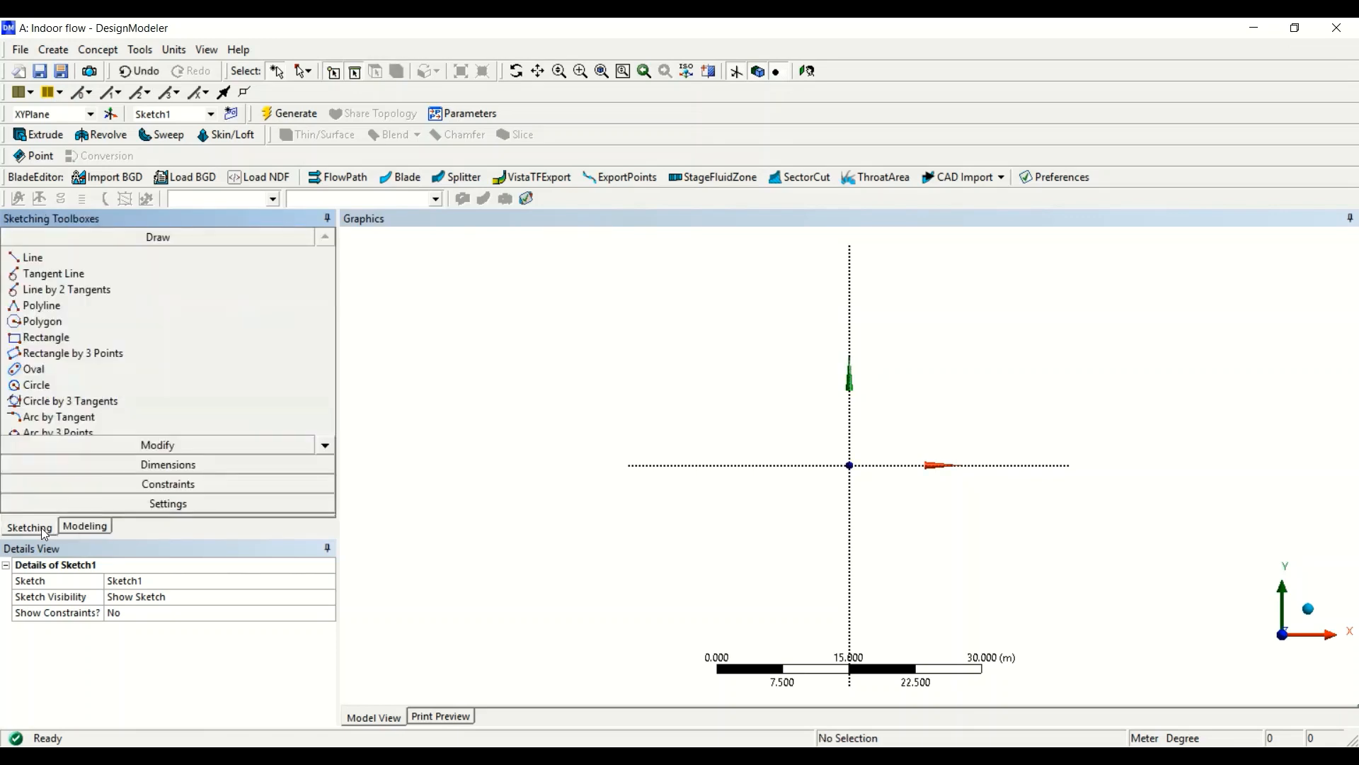
{"action": "left_click", "coordinate": [71, 530]}
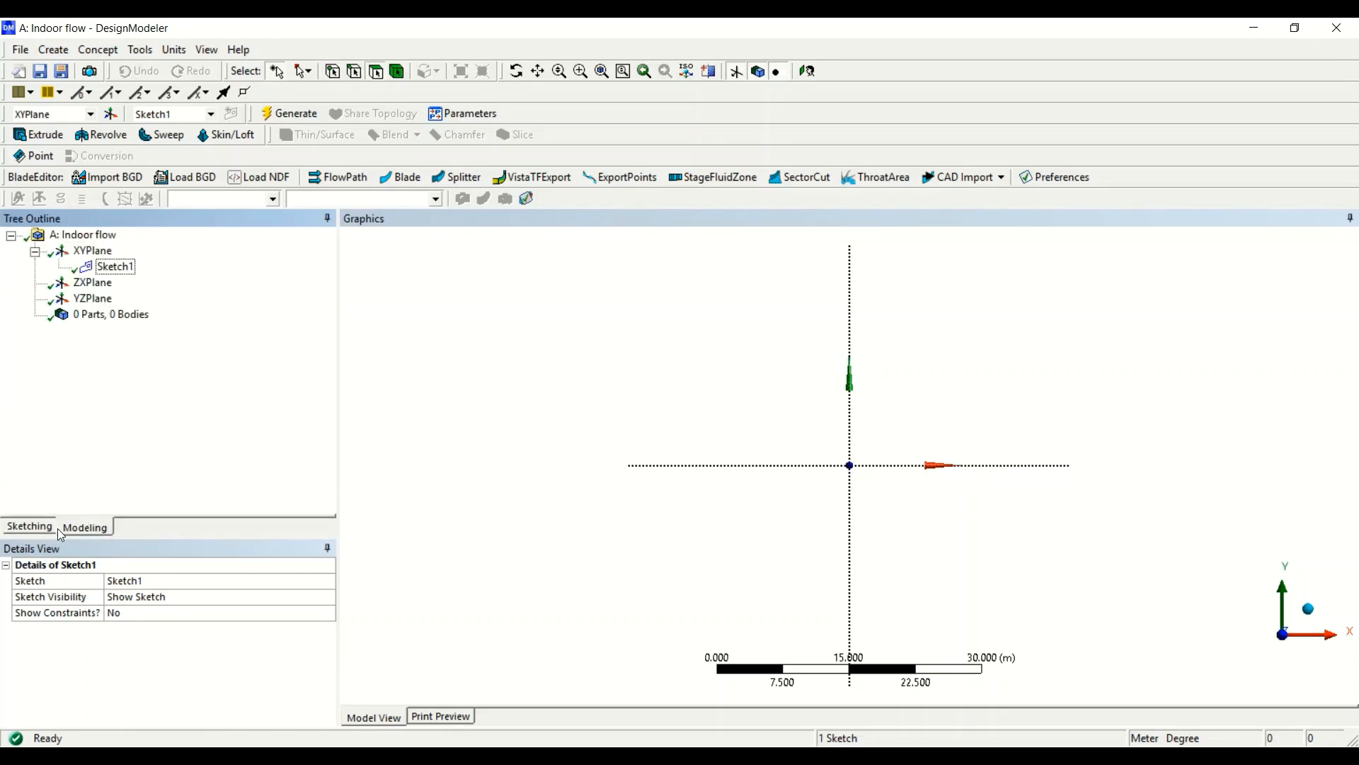
{"action": "left_click", "coordinate": [50, 530]}
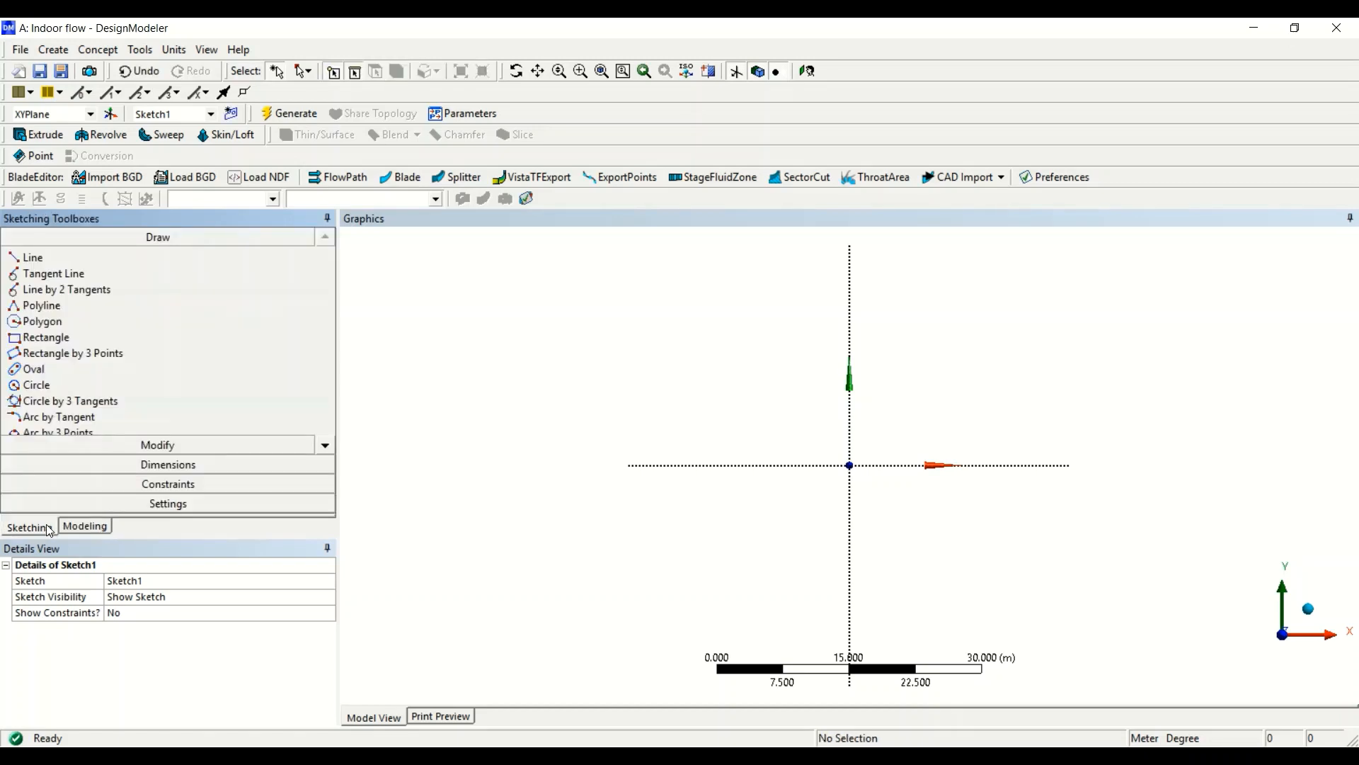
{"action": "left_click", "coordinate": [64, 339]}
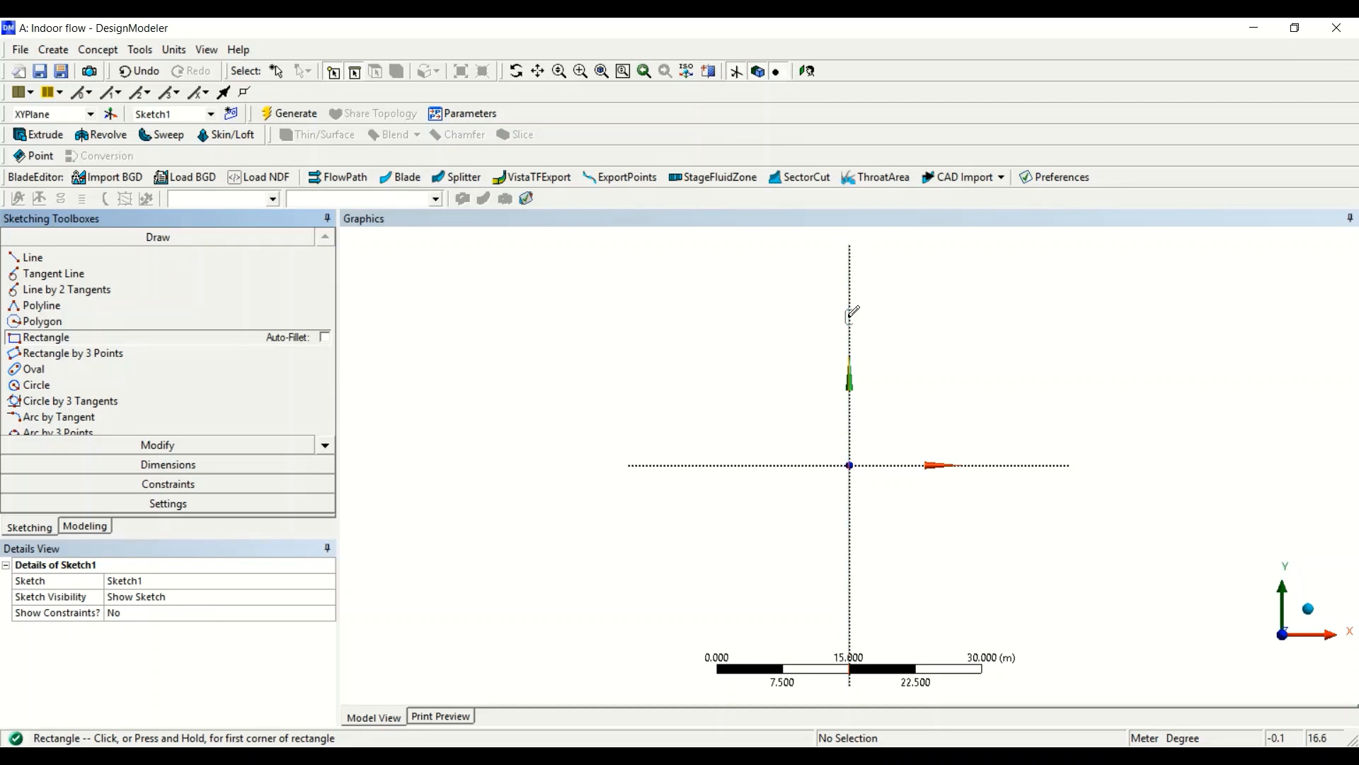
{"action": "left_click", "coordinate": [851, 463]}
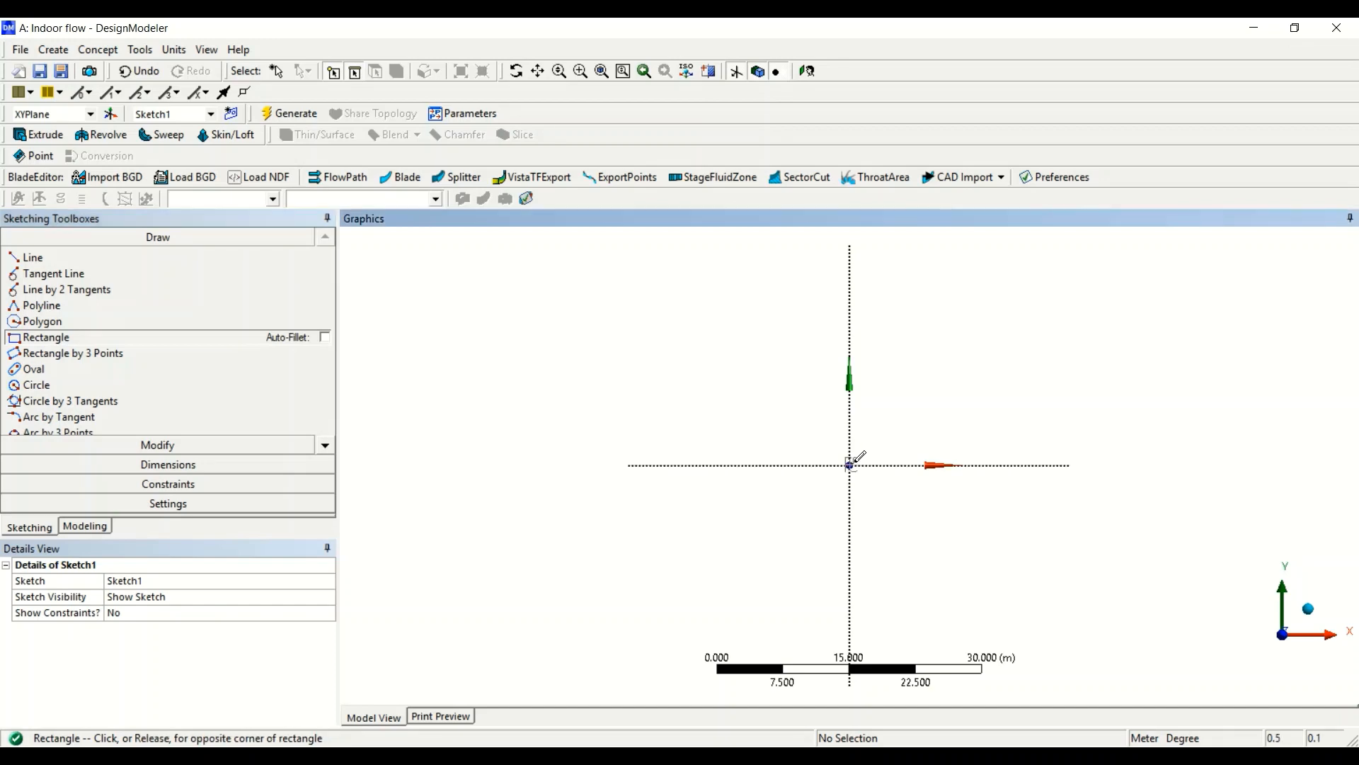
{"action": "left_click", "coordinate": [1149, 292]}
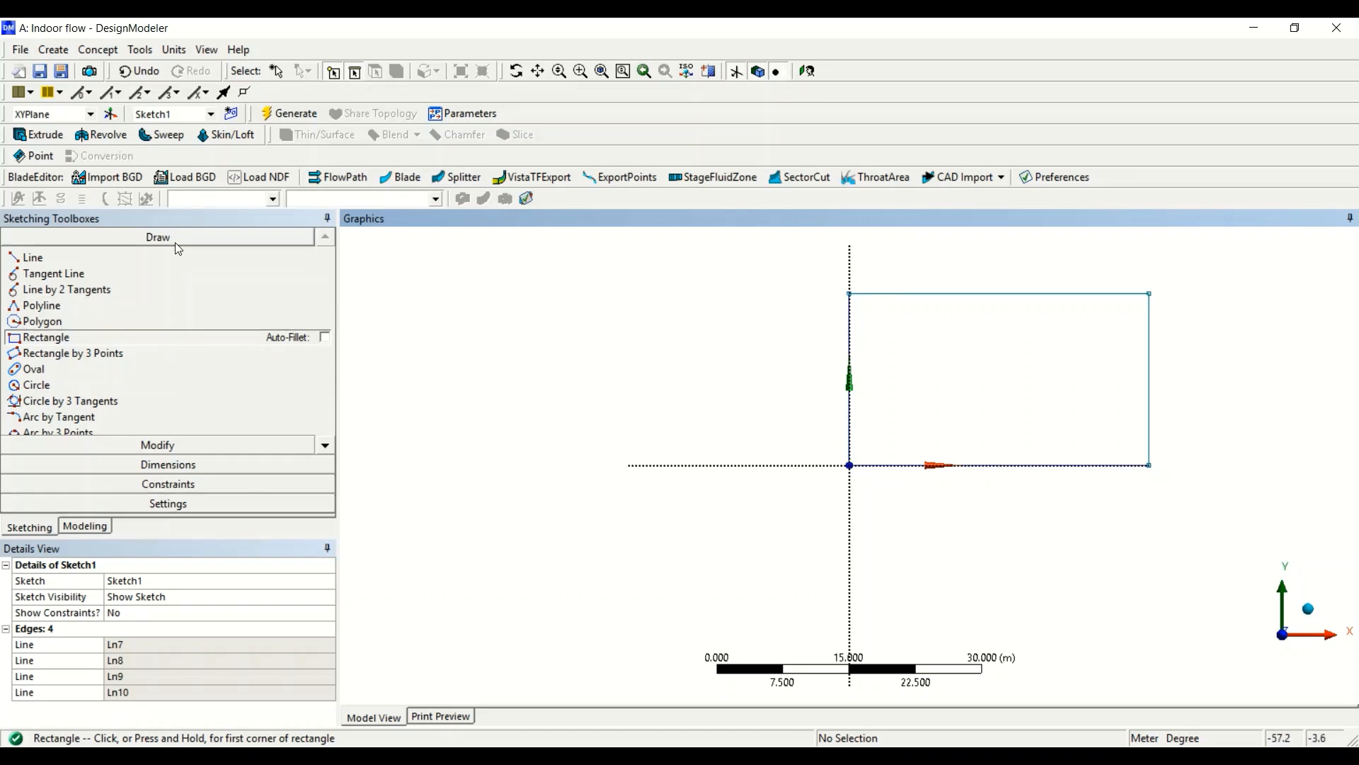
Dimension the rectangle's vertical edge on the Y axis and set its height to 3 m.
{"action": "left_click", "coordinate": [166, 470]}
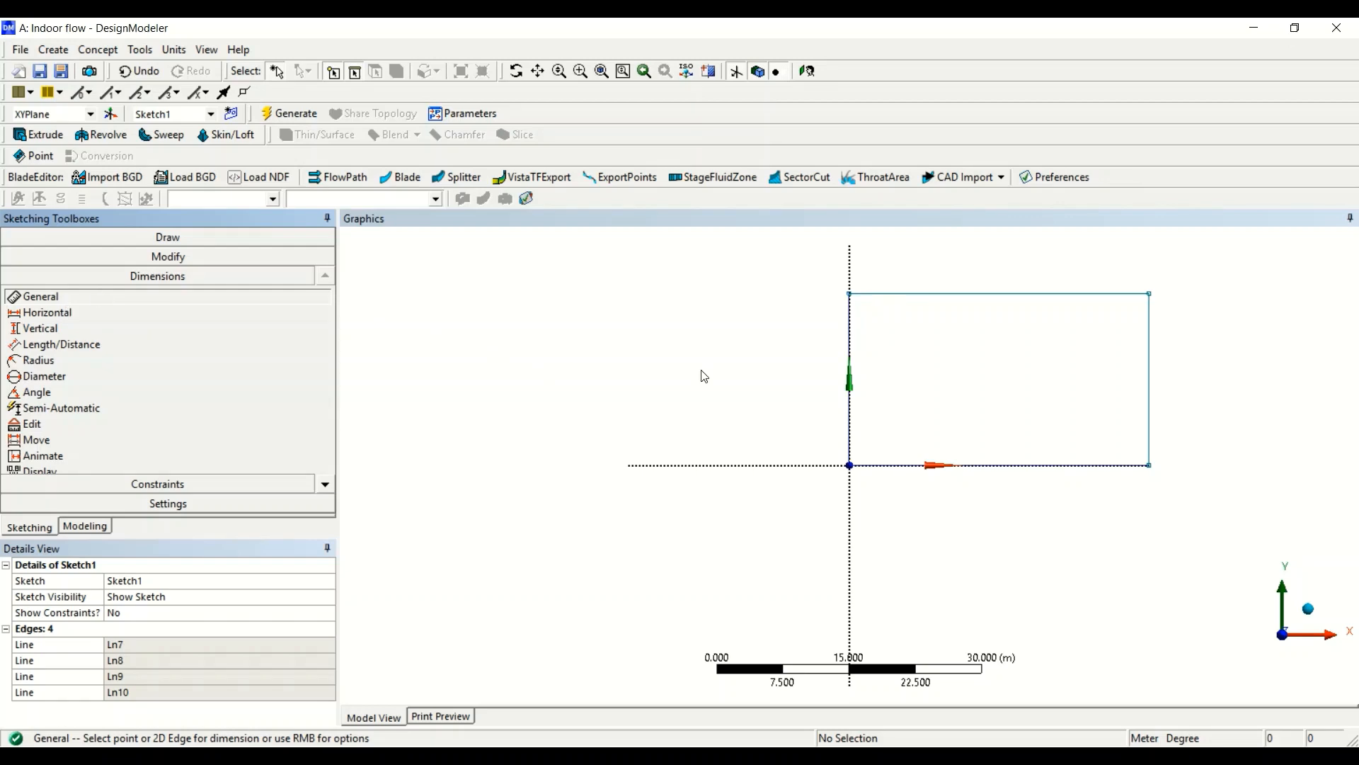
{"action": "left_click", "coordinate": [850, 365]}
{"action": "left_click", "coordinate": [829, 361]}
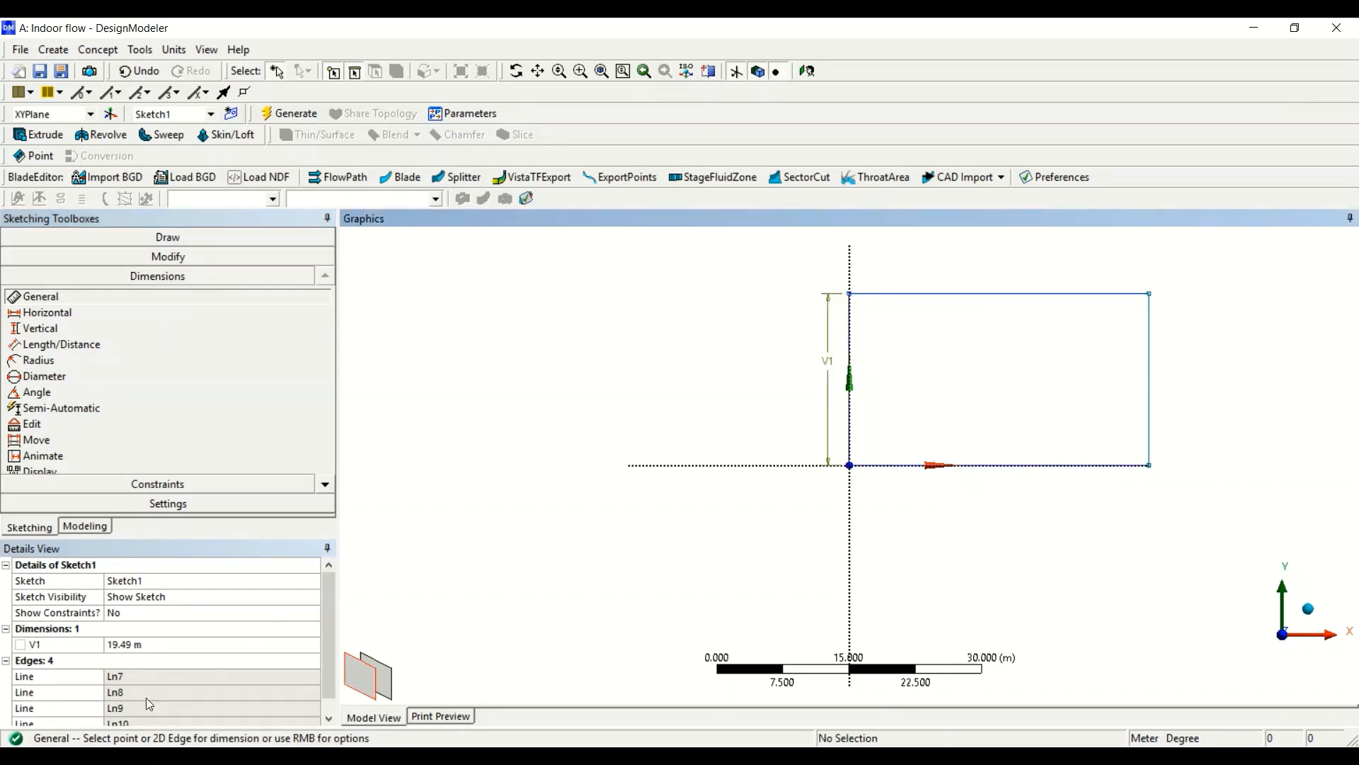
{"action": "left_click", "coordinate": [122, 643]}
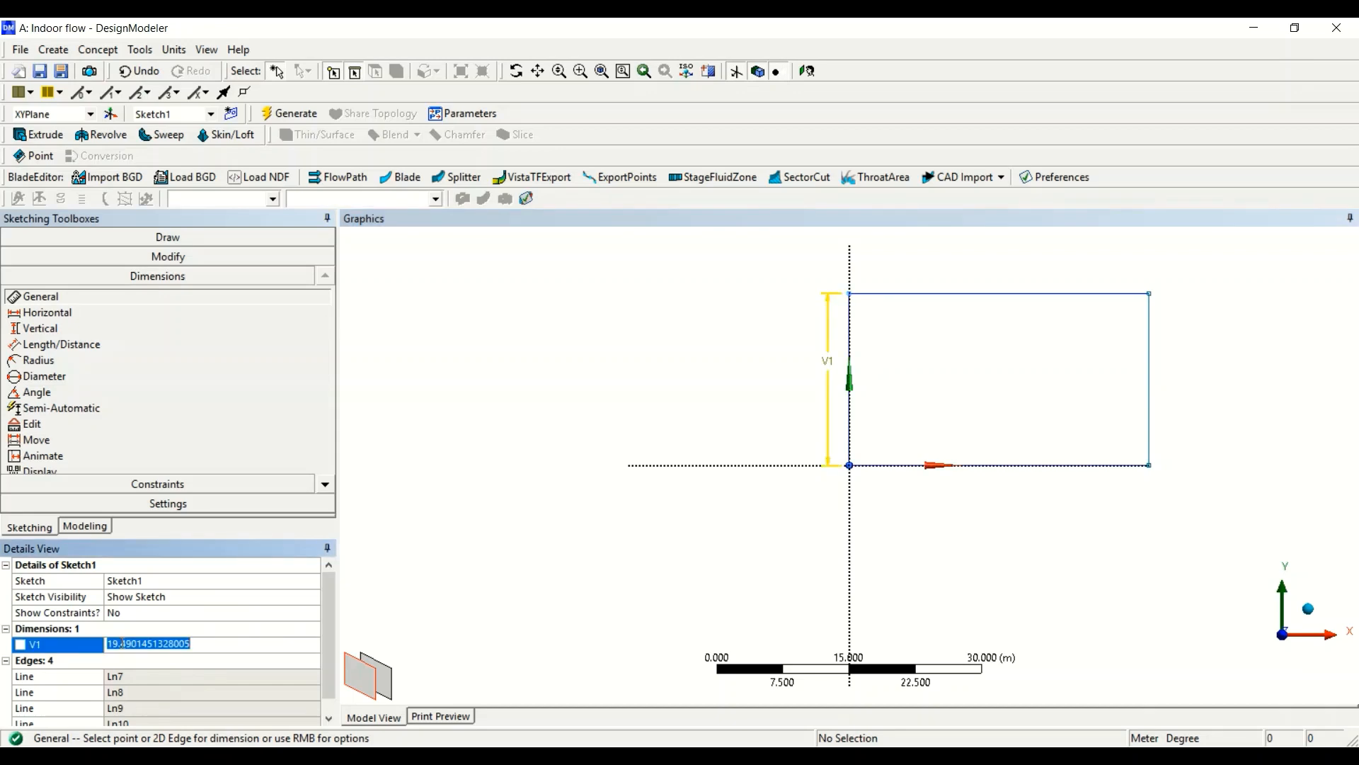
{"action": "type", "text": "3"}
{"action": "key", "text": "Return"}
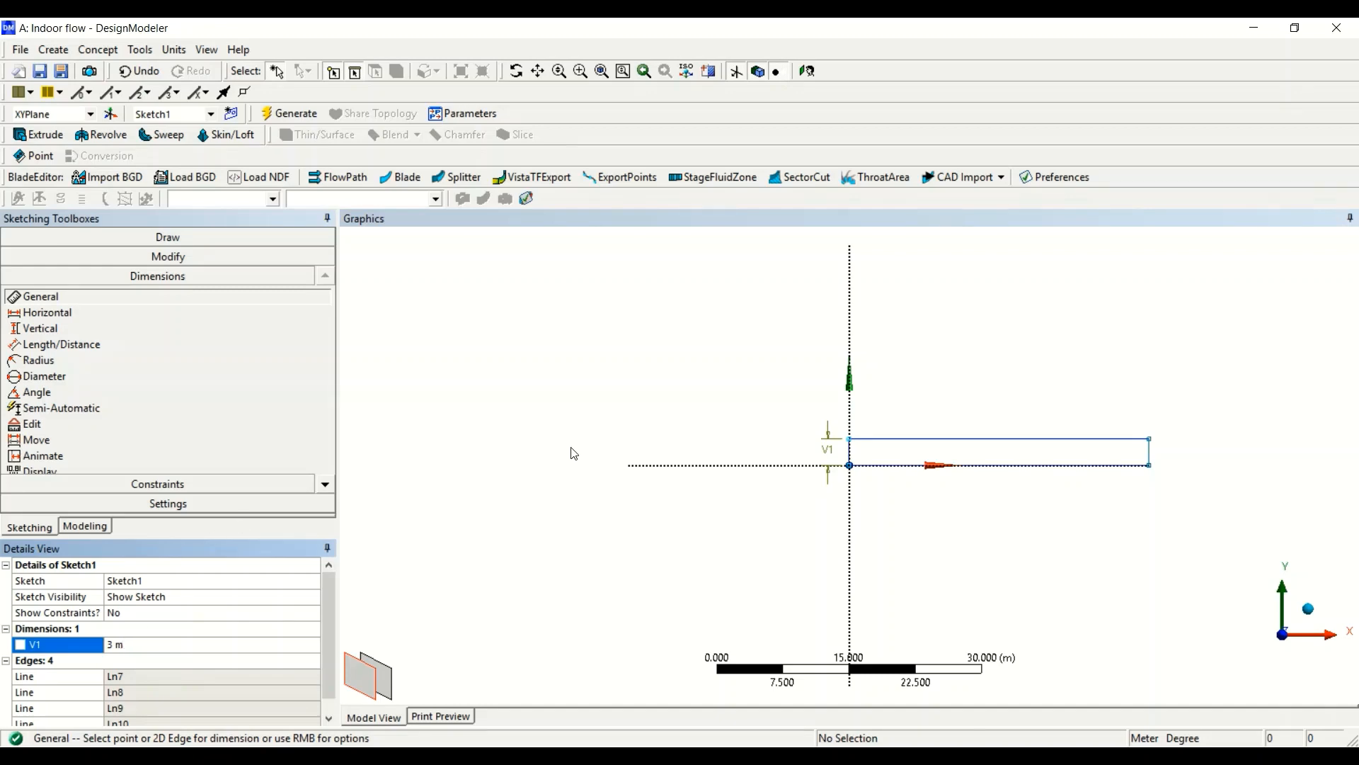
Dimension the rectangle's upper horizontal edge and set its length to 9 m.
{"action": "left_click", "coordinate": [930, 439]}
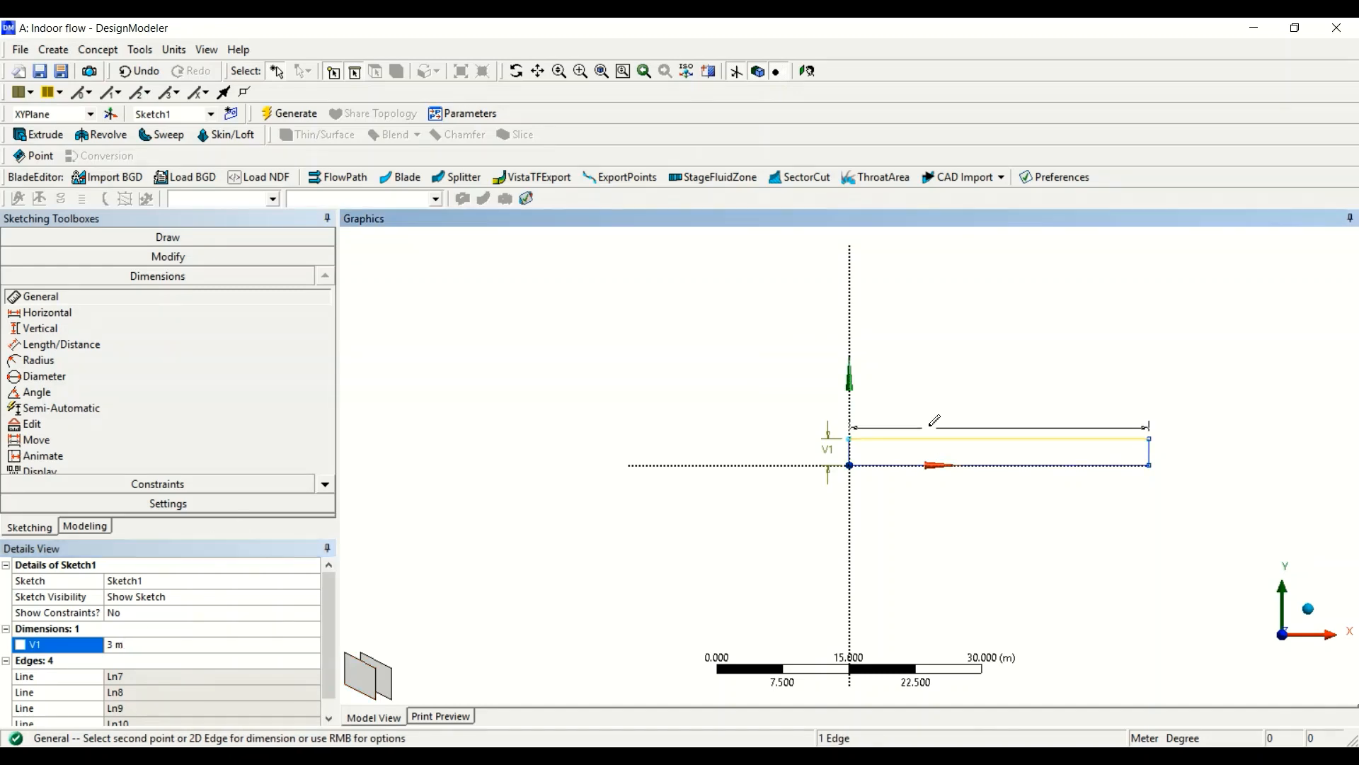
{"action": "left_click", "coordinate": [905, 427]}
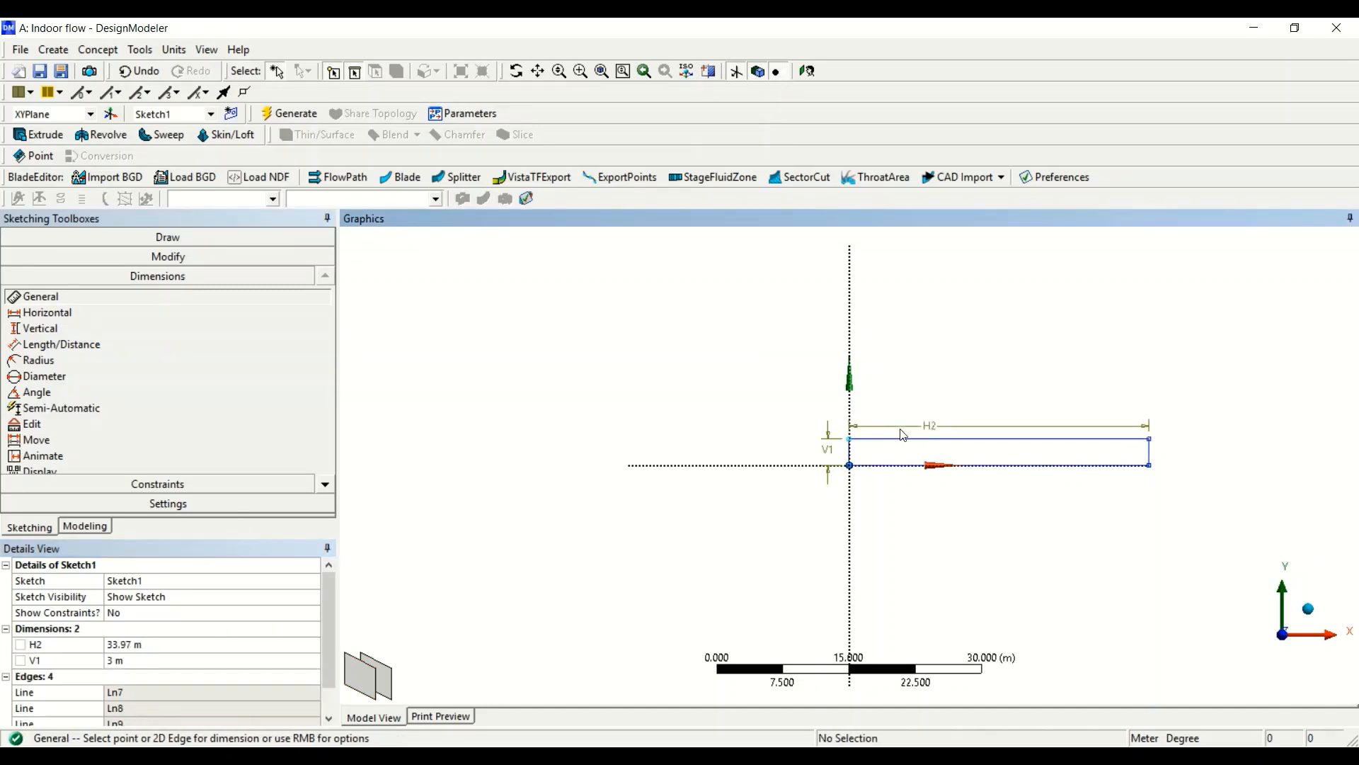
{"action": "left_click", "coordinate": [131, 644]}
{"action": "key", "text": "Return"}
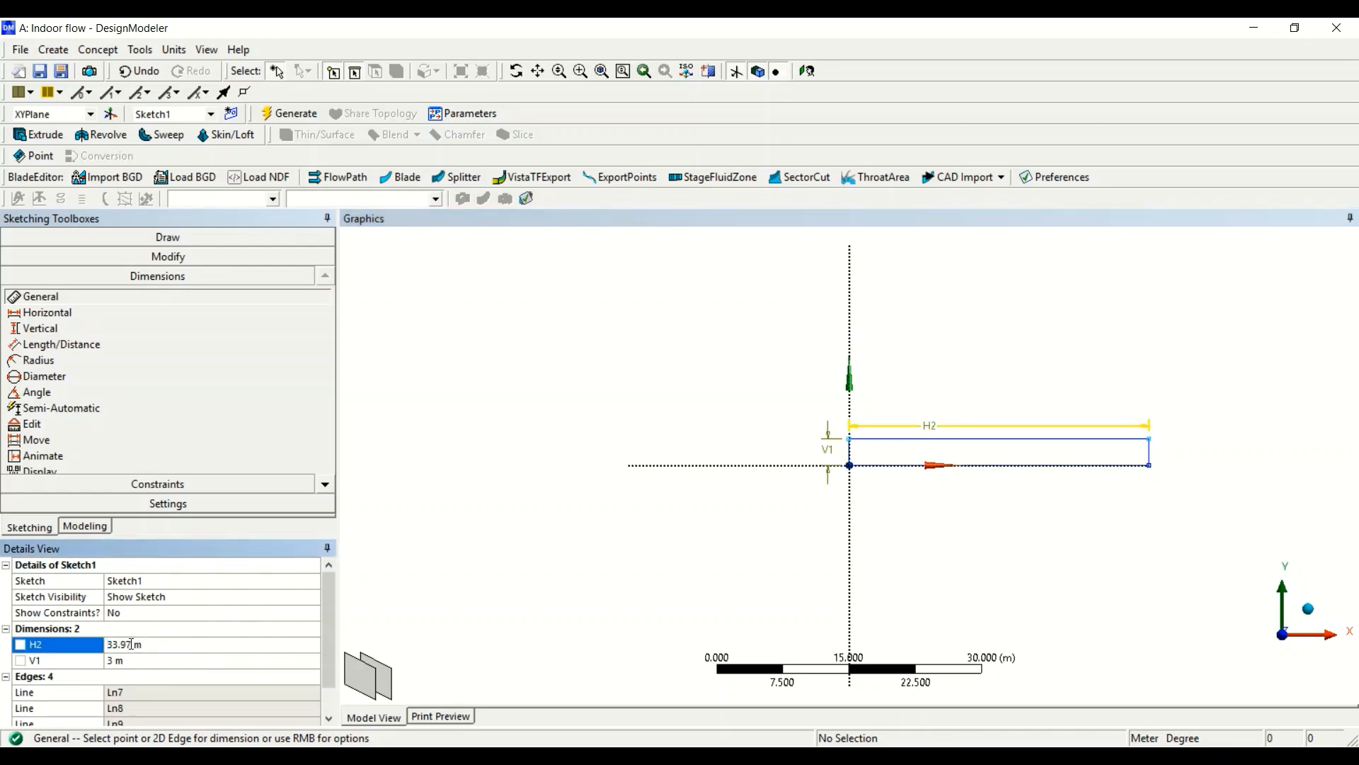
{"action": "left_click", "coordinate": [130, 643]}
{"action": "type", "text": "9"}
{"action": "key", "text": "Return"}
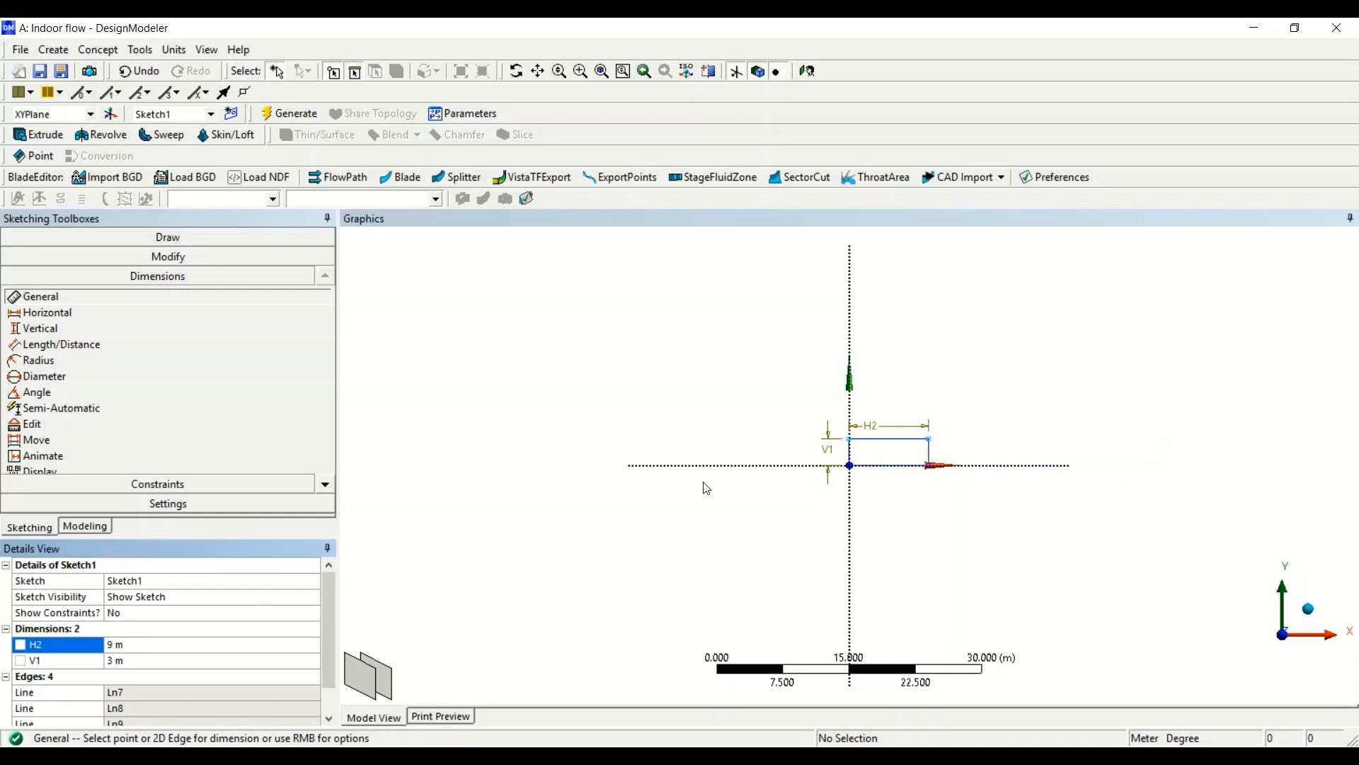
Move the horizontal and vertical dimensions closer to the rectangle's edges and fit the sketch to the view.
{"action": "left_click", "coordinate": [602, 71]}
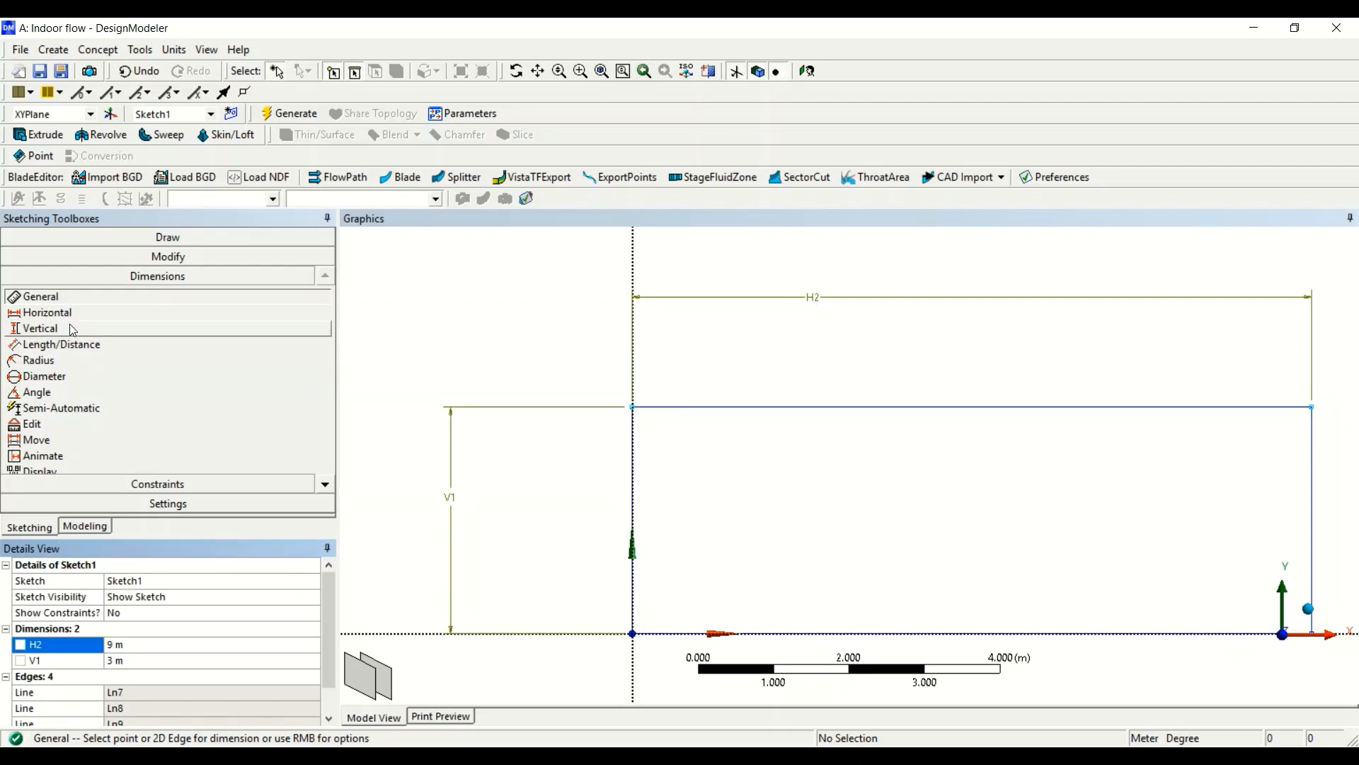
{"action": "left_click", "coordinate": [51, 439]}
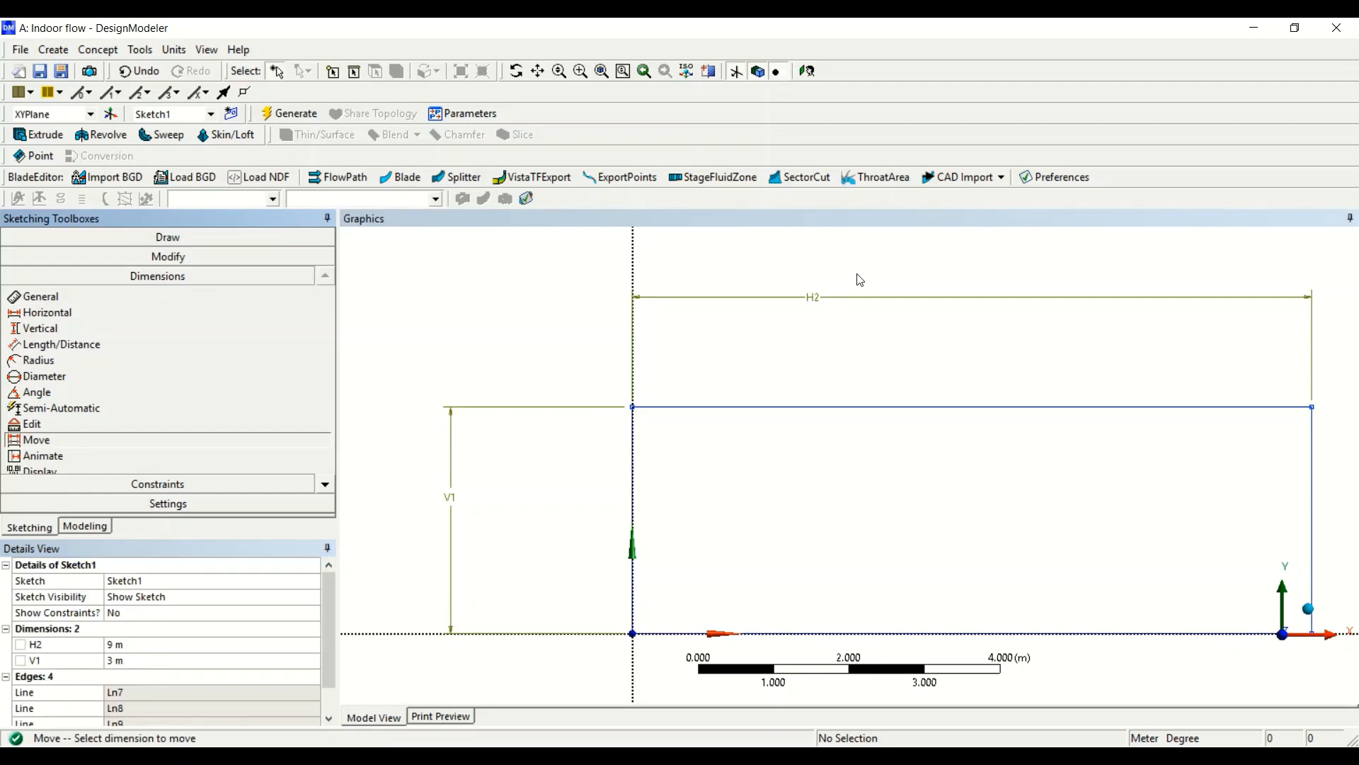
{"action": "left_click", "coordinate": [815, 299]}
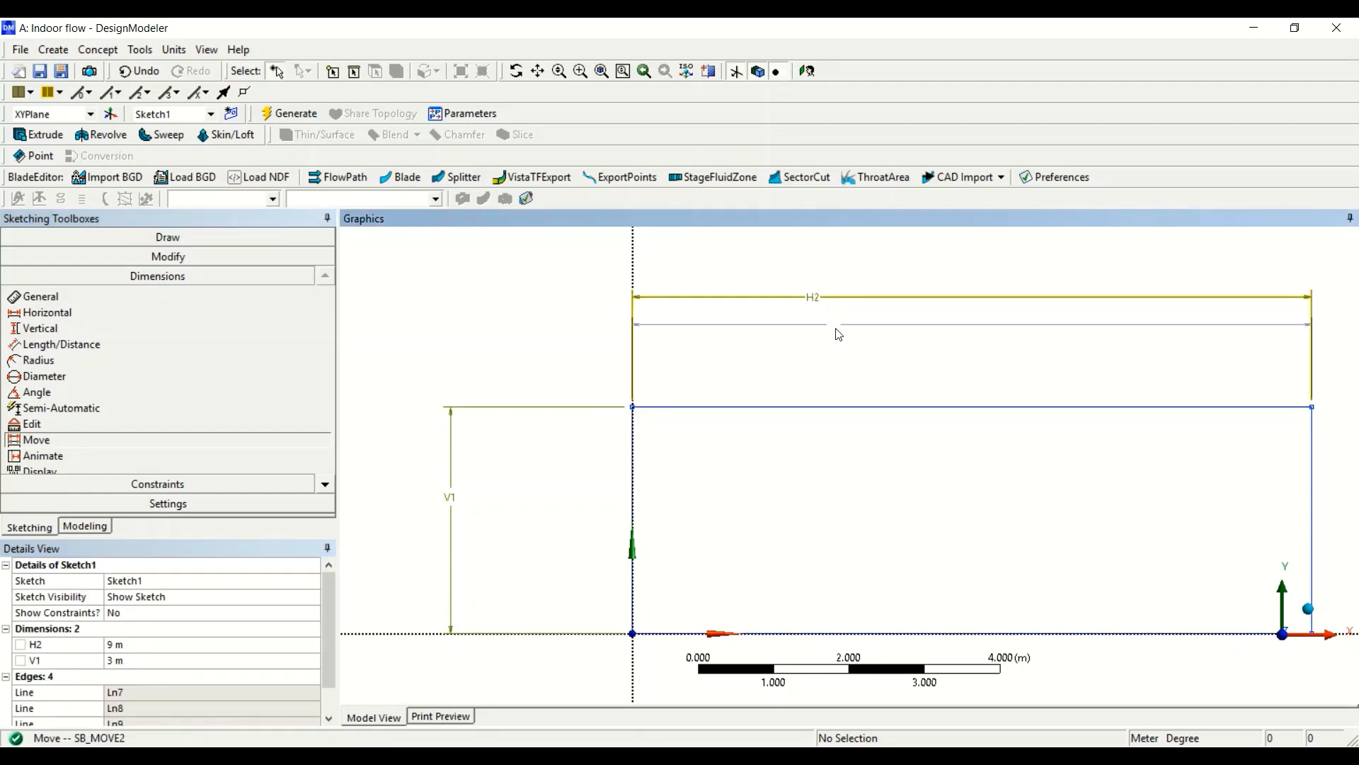
{"action": "left_click", "coordinate": [924, 387]}
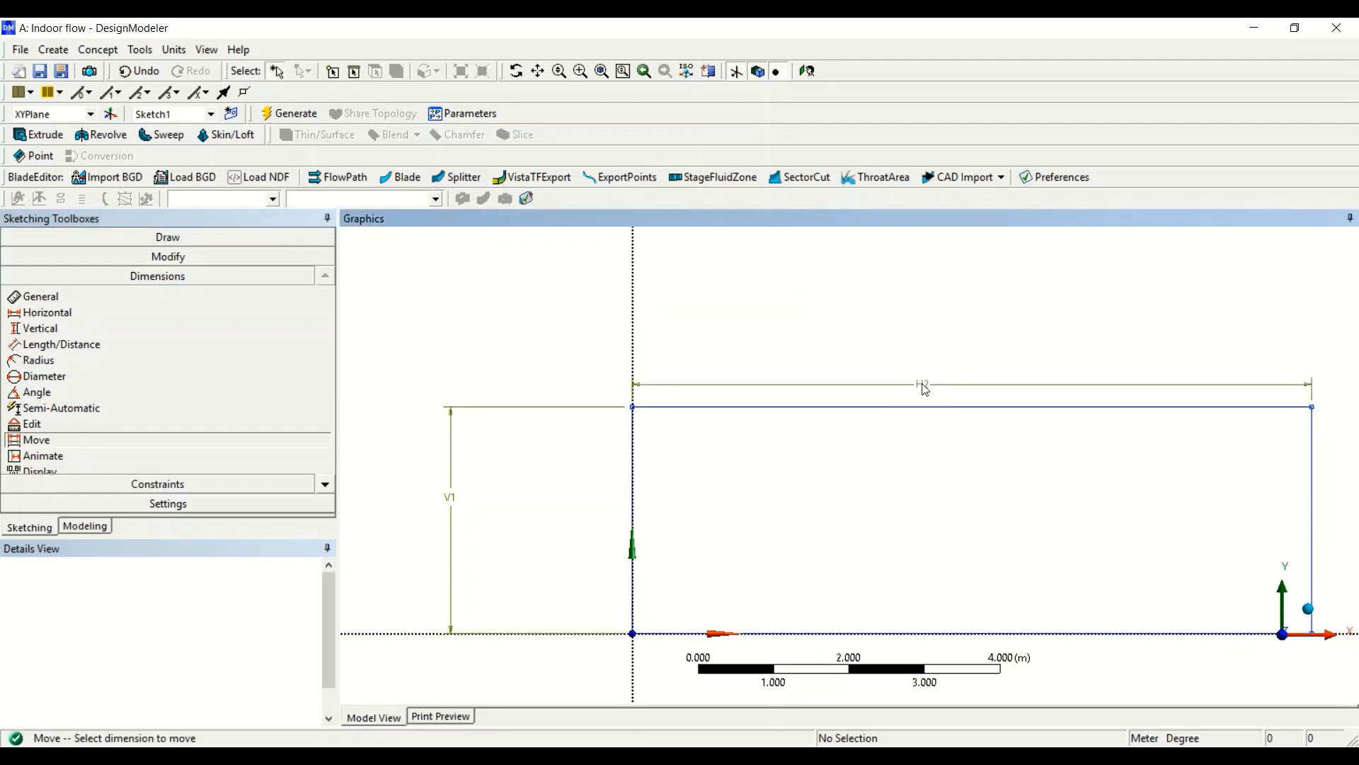
{"action": "left_click", "coordinate": [449, 497]}
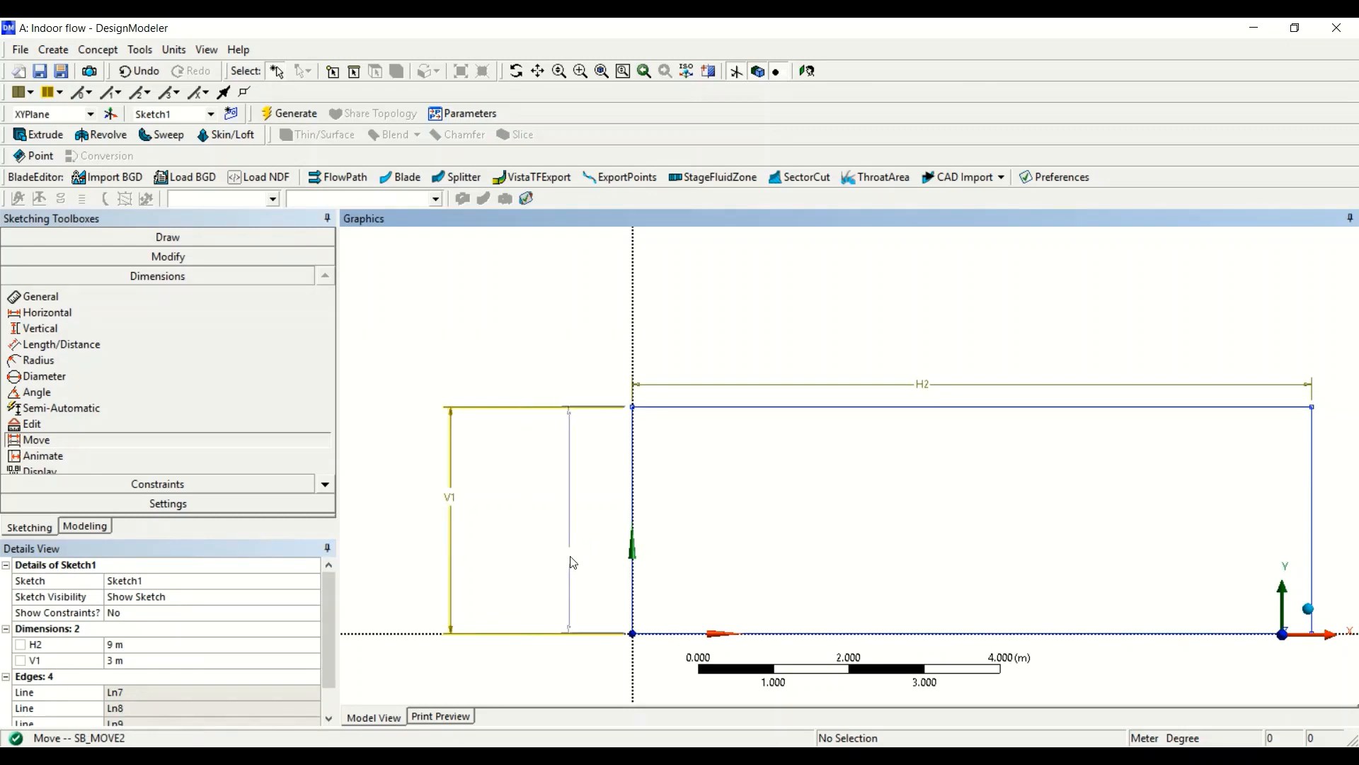
{"action": "left_click", "coordinate": [614, 527]}
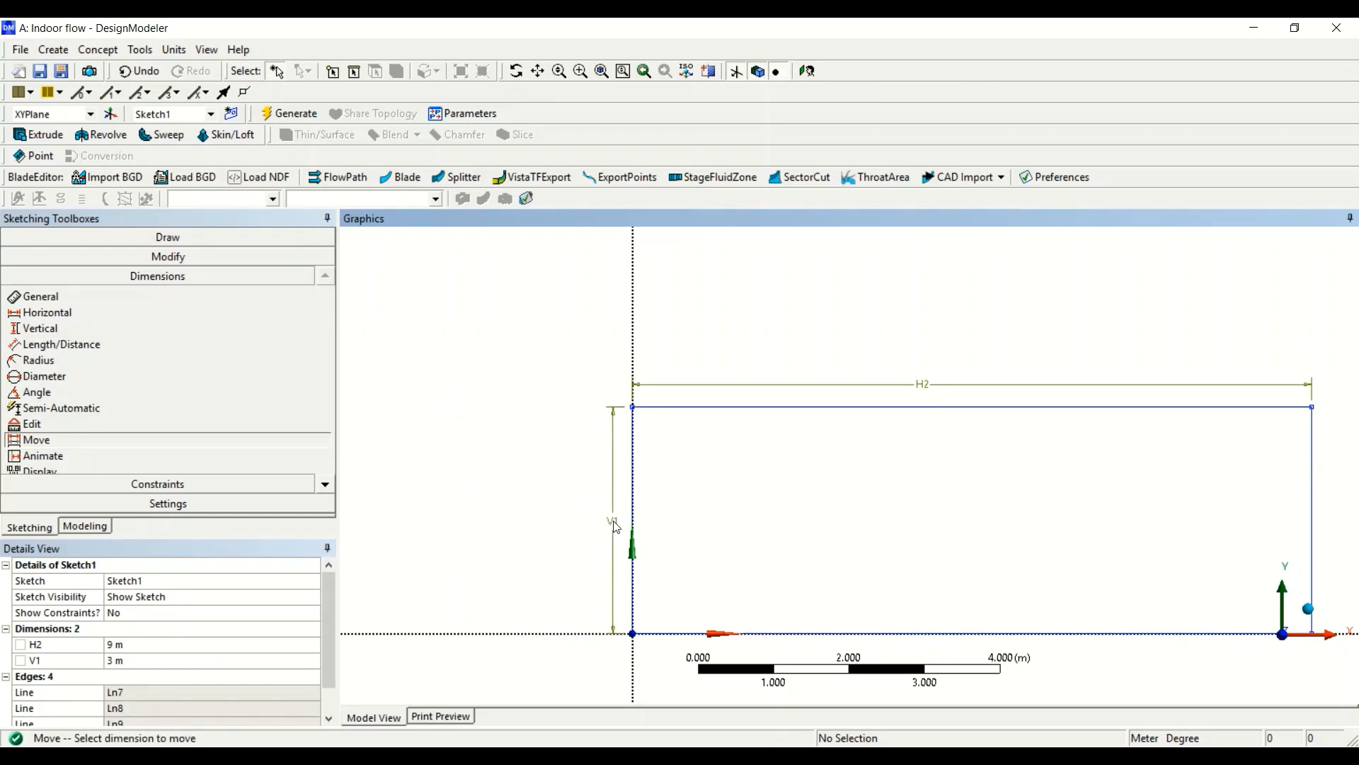
{"action": "left_click", "coordinate": [602, 71]}
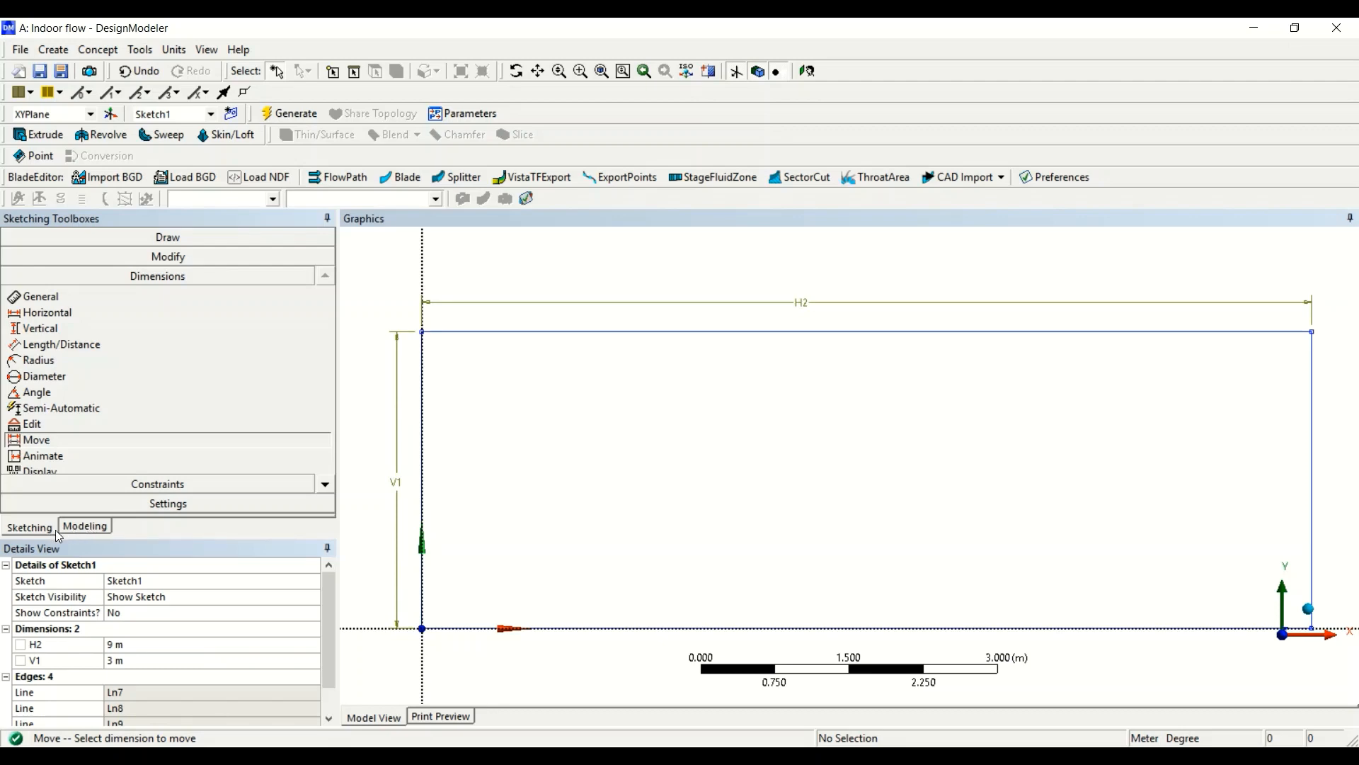
Generate a surface from Sketch1 using Surfaces From Sketches with the operation set to Add Frozen.
{"action": "left_click", "coordinate": [87, 526]}
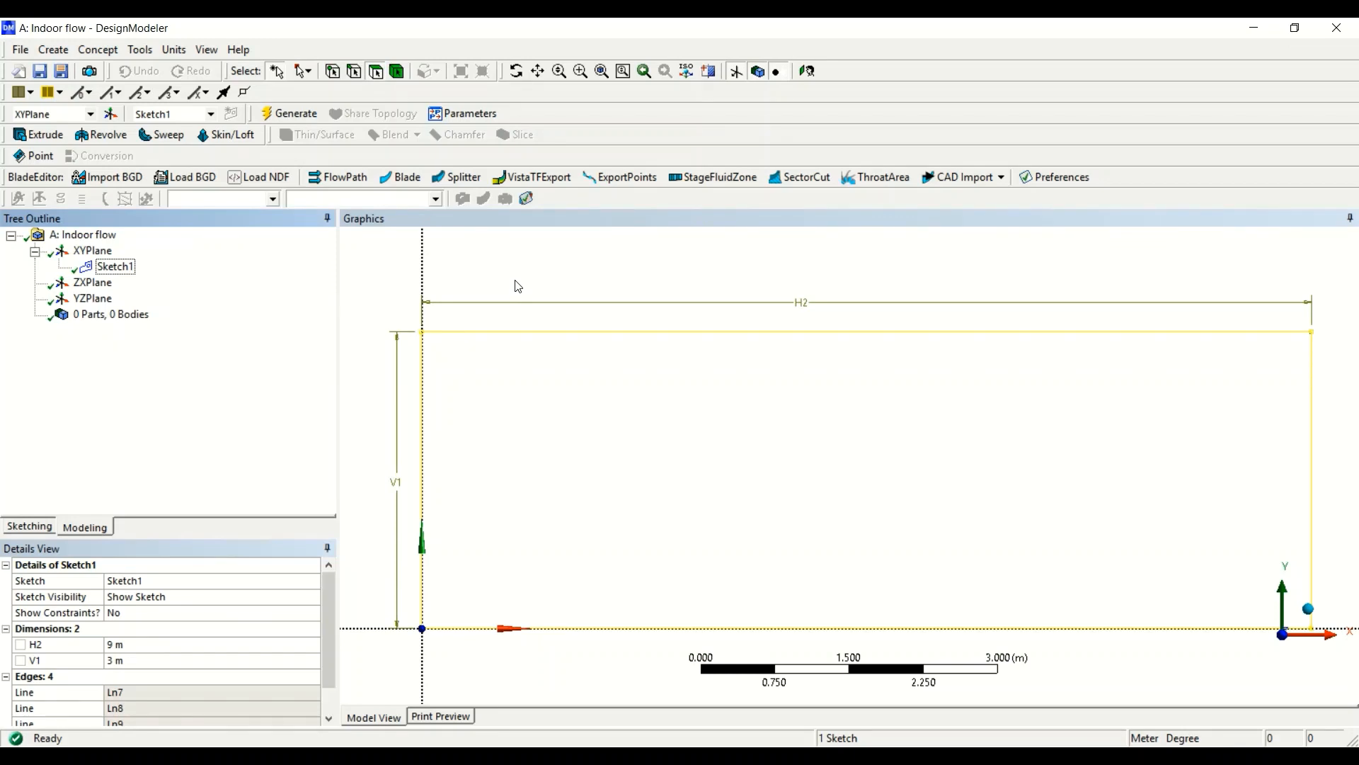
{"action": "left_click", "coordinate": [113, 54]}
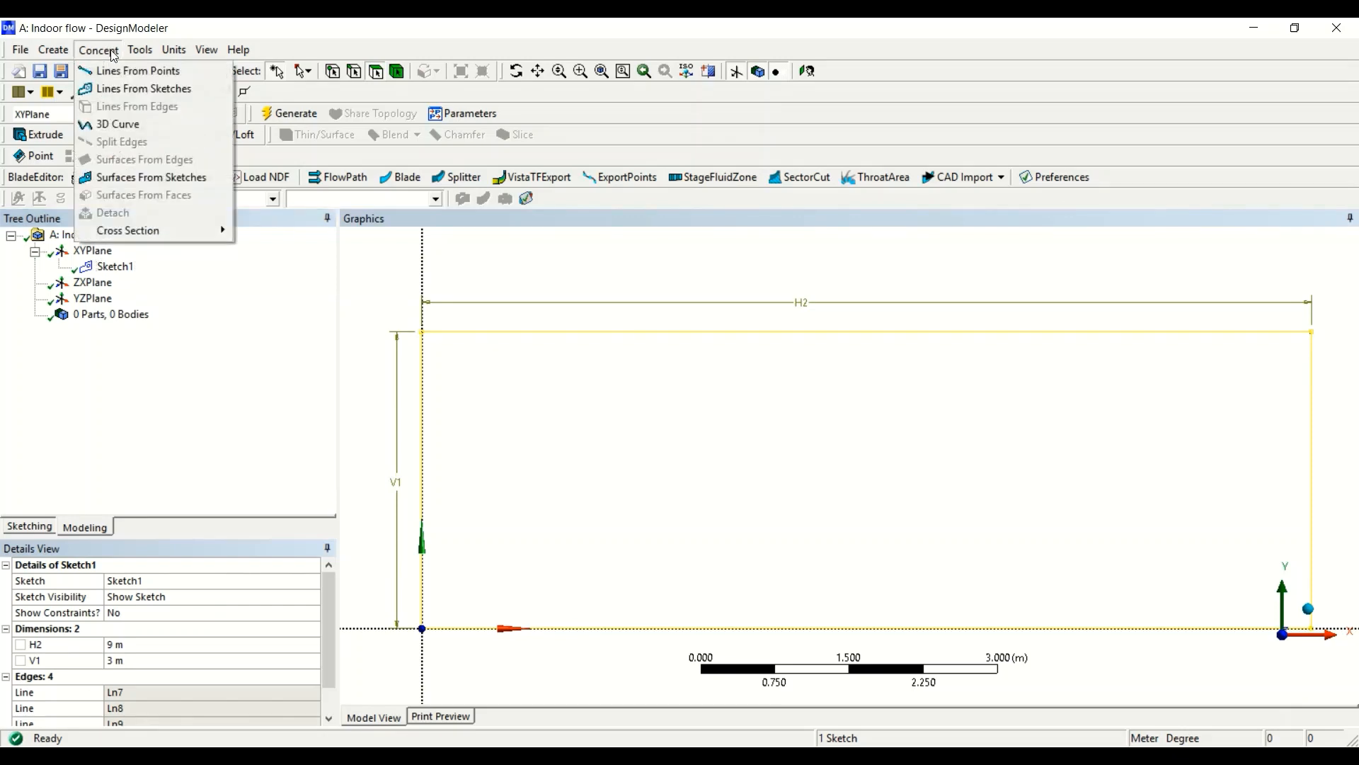
{"action": "left_click", "coordinate": [119, 182]}
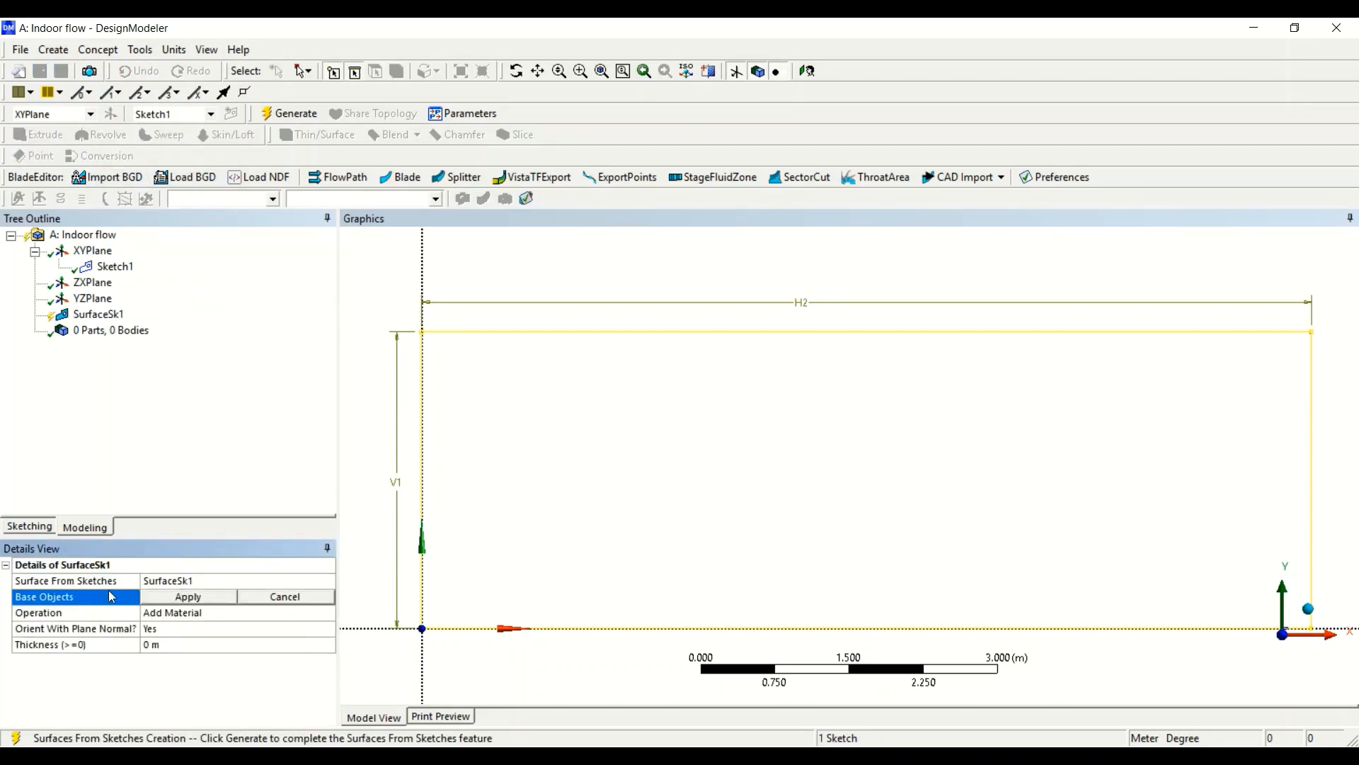
{"action": "left_click", "coordinate": [126, 269]}
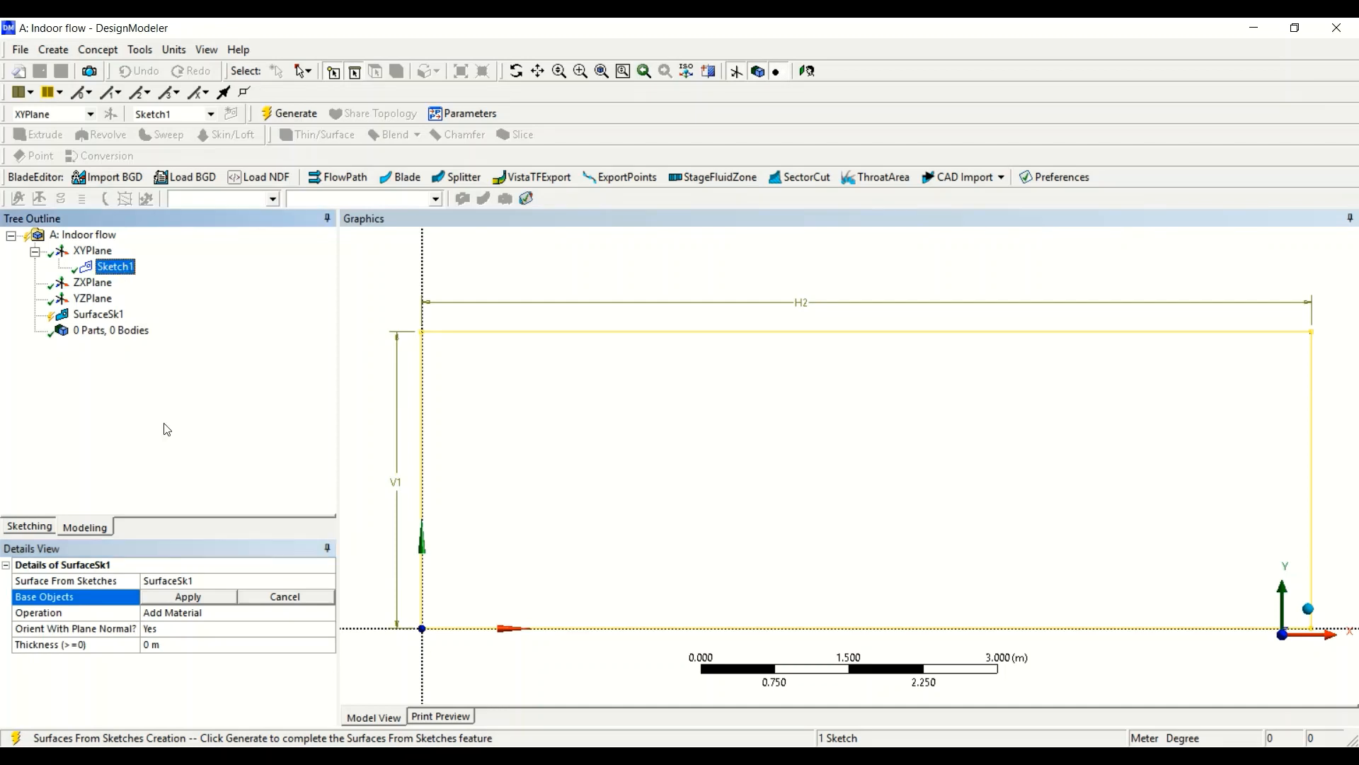
{"action": "left_click", "coordinate": [187, 597]}
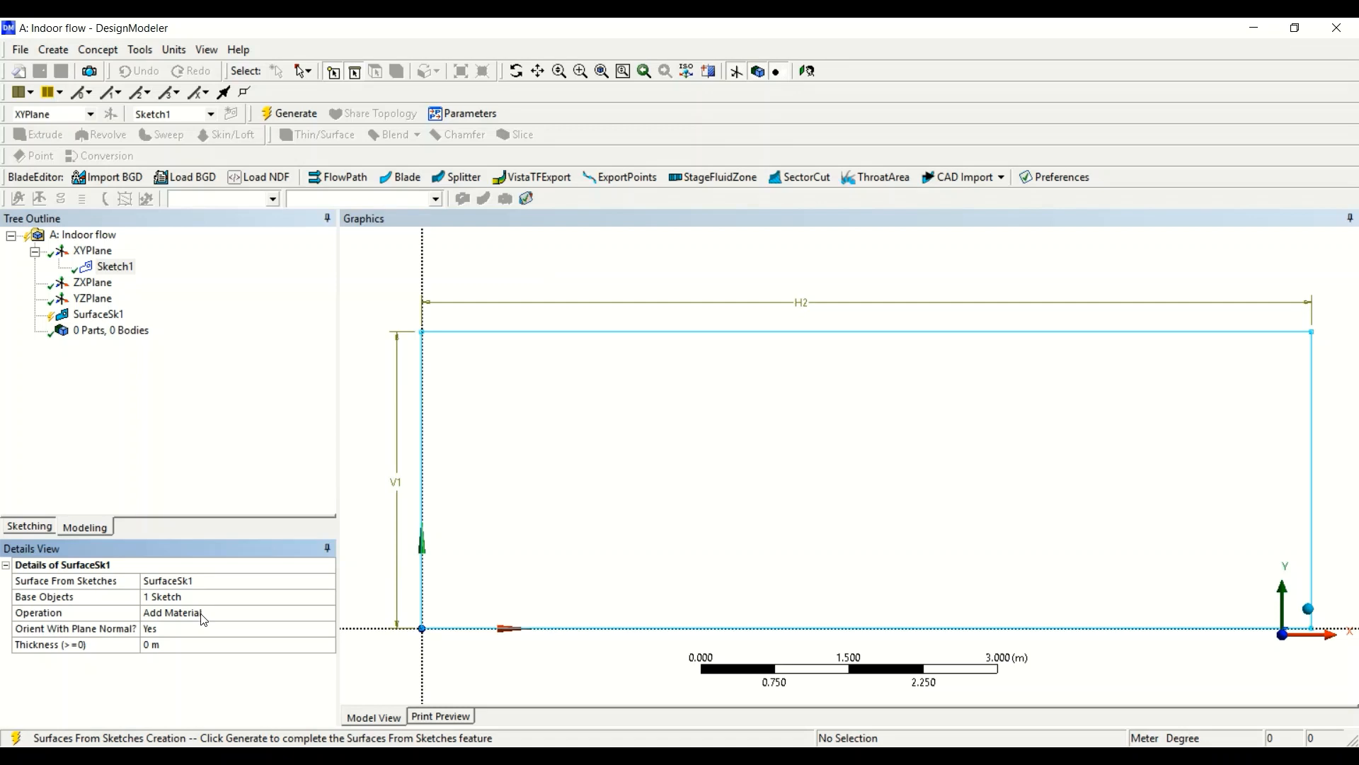
{"action": "left_click", "coordinate": [202, 615]}
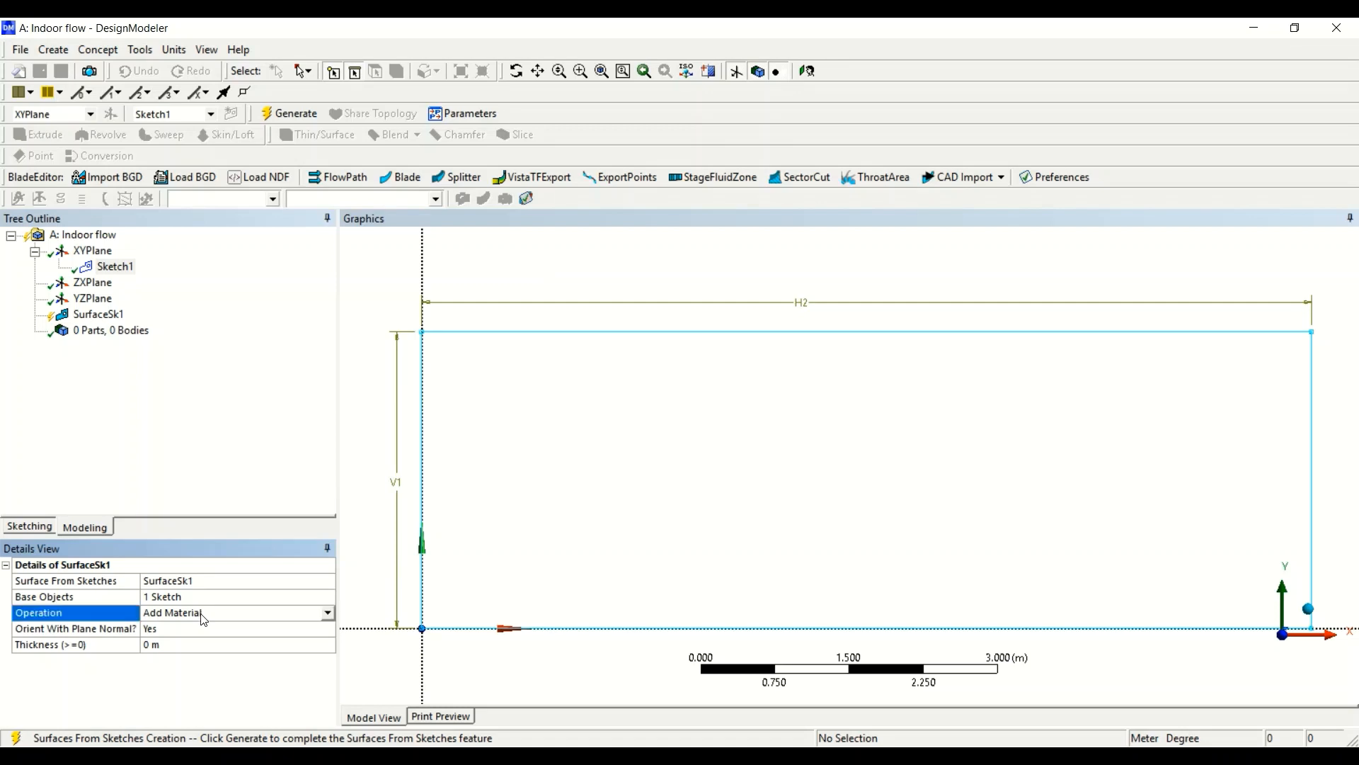
{"action": "left_click", "coordinate": [329, 613]}
{"action": "left_click", "coordinate": [299, 627]}
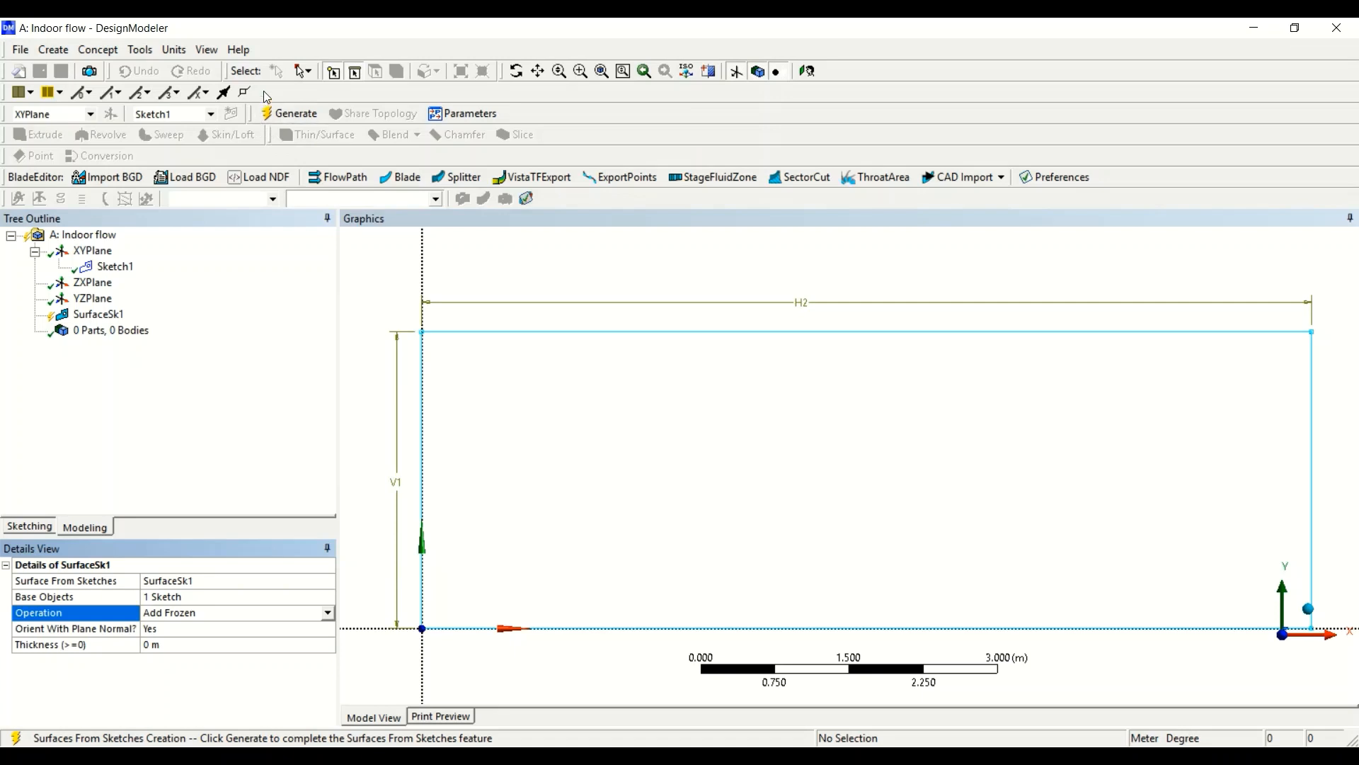
{"action": "left_click", "coordinate": [290, 115]}
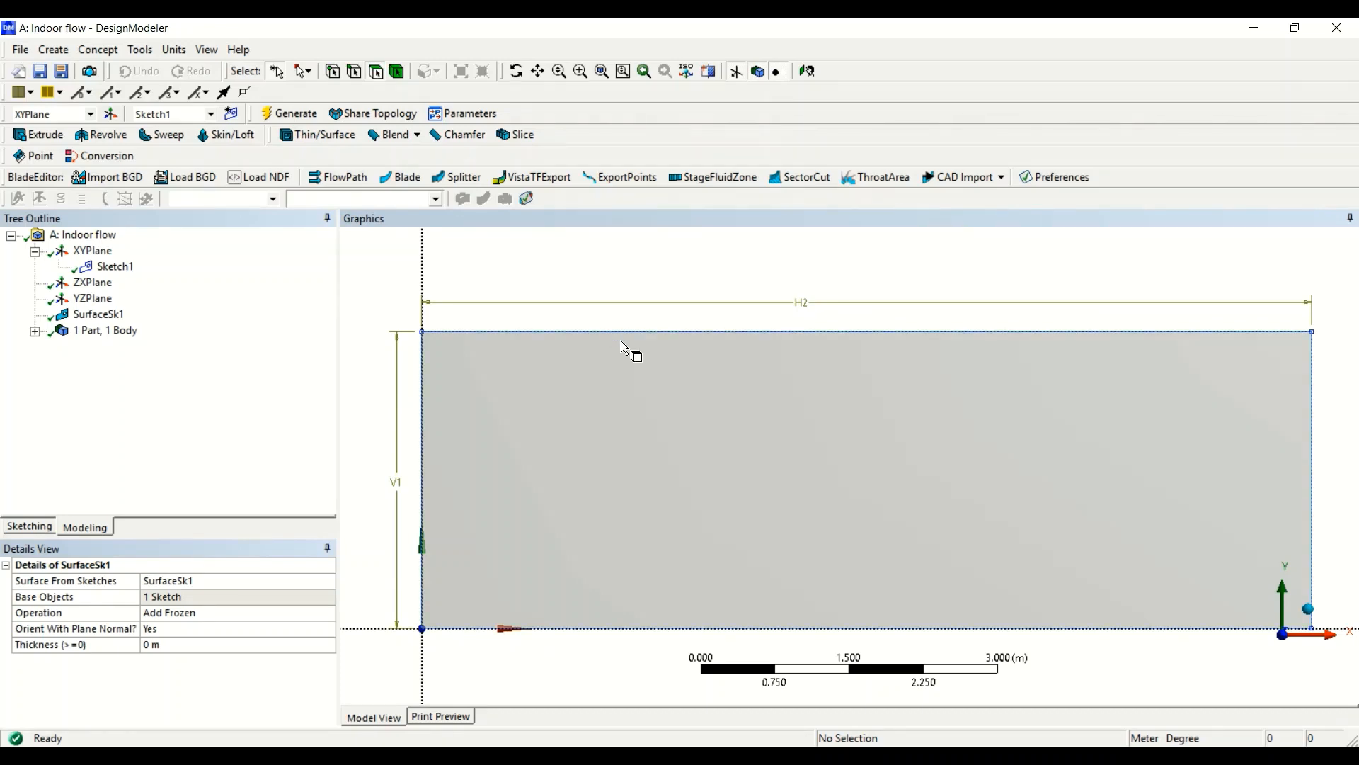
Start an extrusion of the rectangular surface's face in place of the sketch, with the operation set to Add Frozen.
{"action": "middle_click_drag", "start_coordinate": [561, 320], "coordinate": [588, 344]}
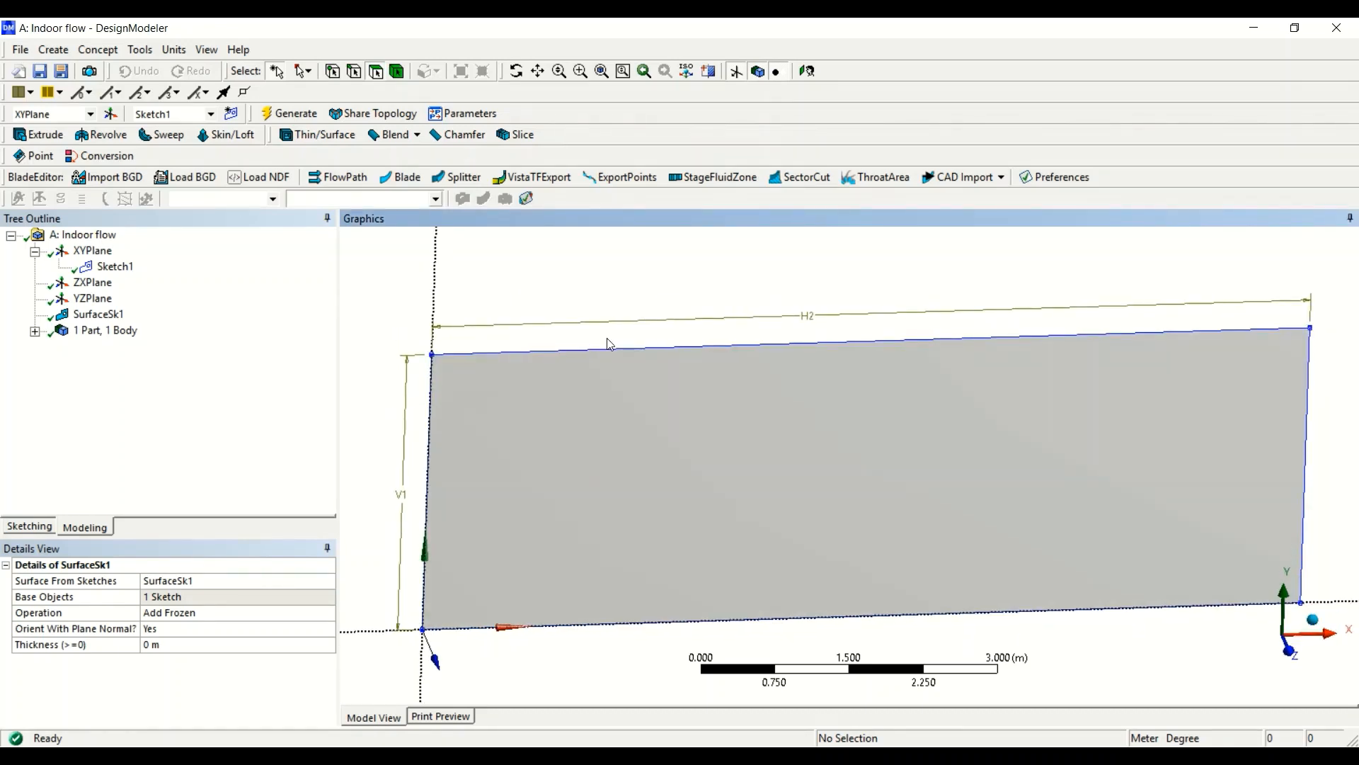
{"action": "middle_click_drag", "start_coordinate": [545, 295], "coordinate": [586, 352]}
{"action": "scroll", "coordinate": [579, 342], "scroll_direction": "up", "scroll_amount": 3}
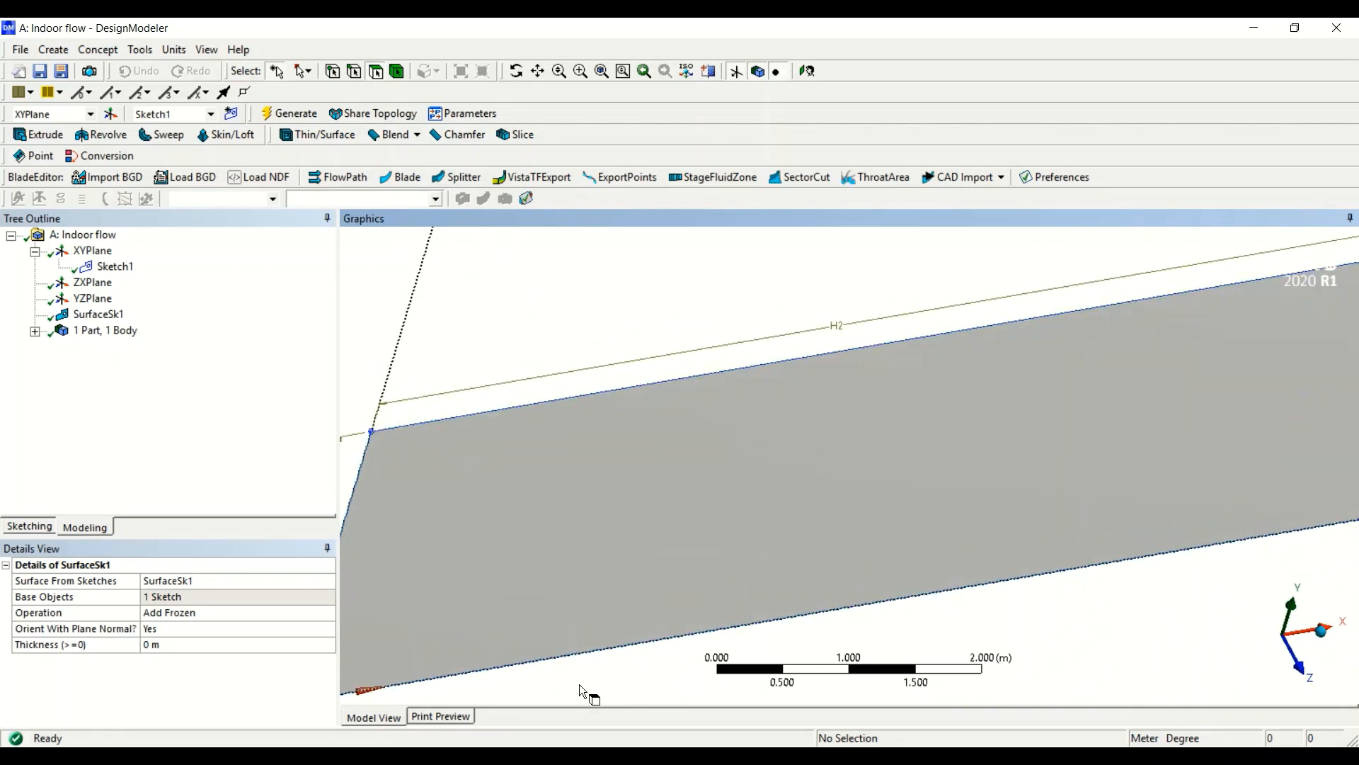
{"action": "scroll", "coordinate": [600, 429], "scroll_direction": "up", "scroll_amount": 2}
{"action": "scroll", "coordinate": [601, 430], "scroll_direction": "down", "scroll_amount": 5}
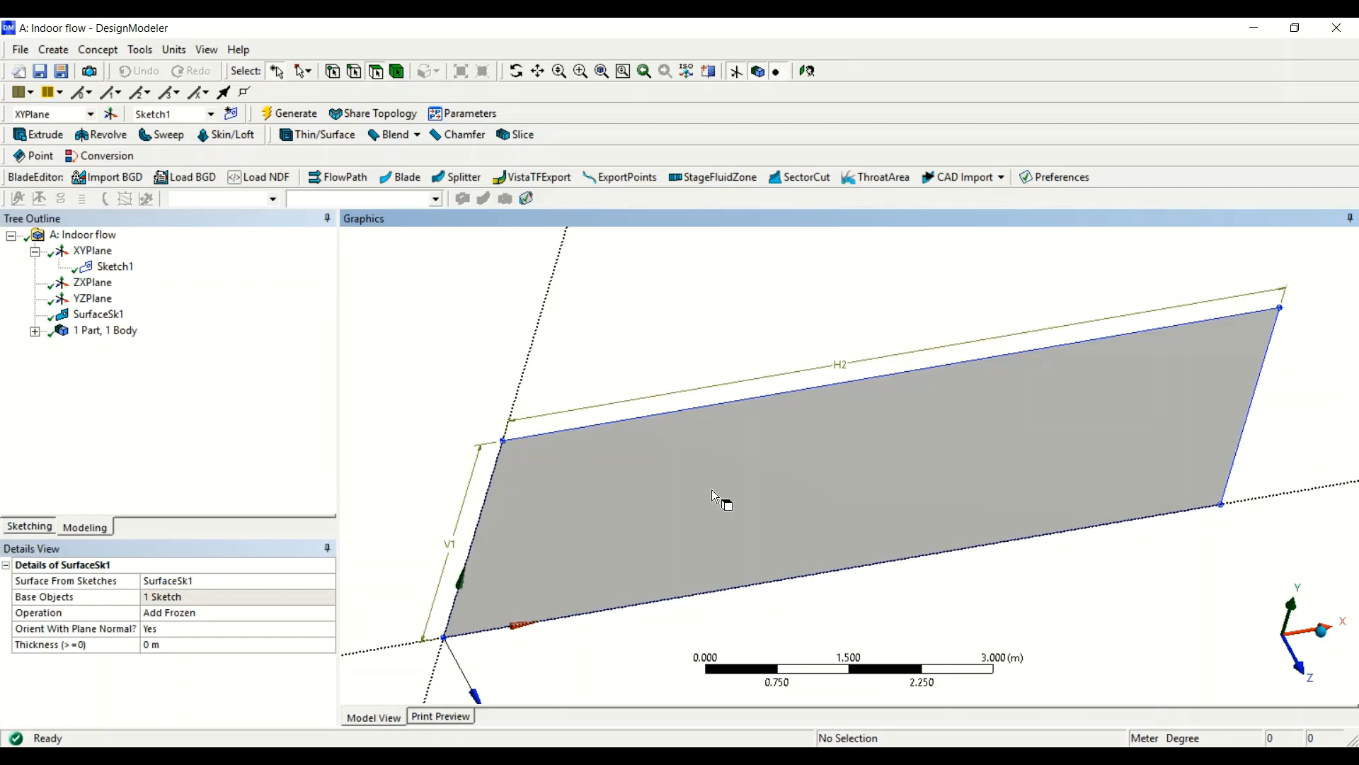
{"action": "scroll", "coordinate": [712, 494], "scroll_direction": "down", "scroll_amount": 1}
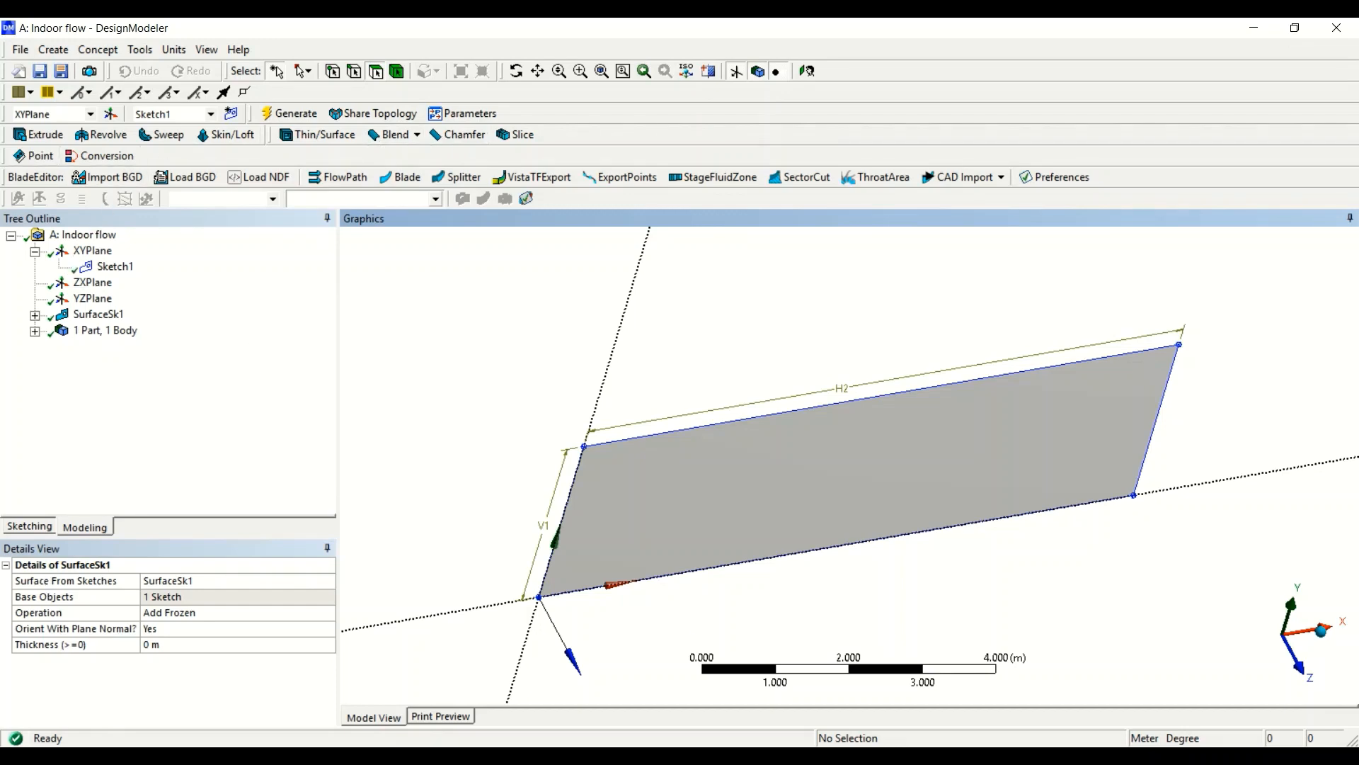
{"action": "left_click", "coordinate": [38, 135]}
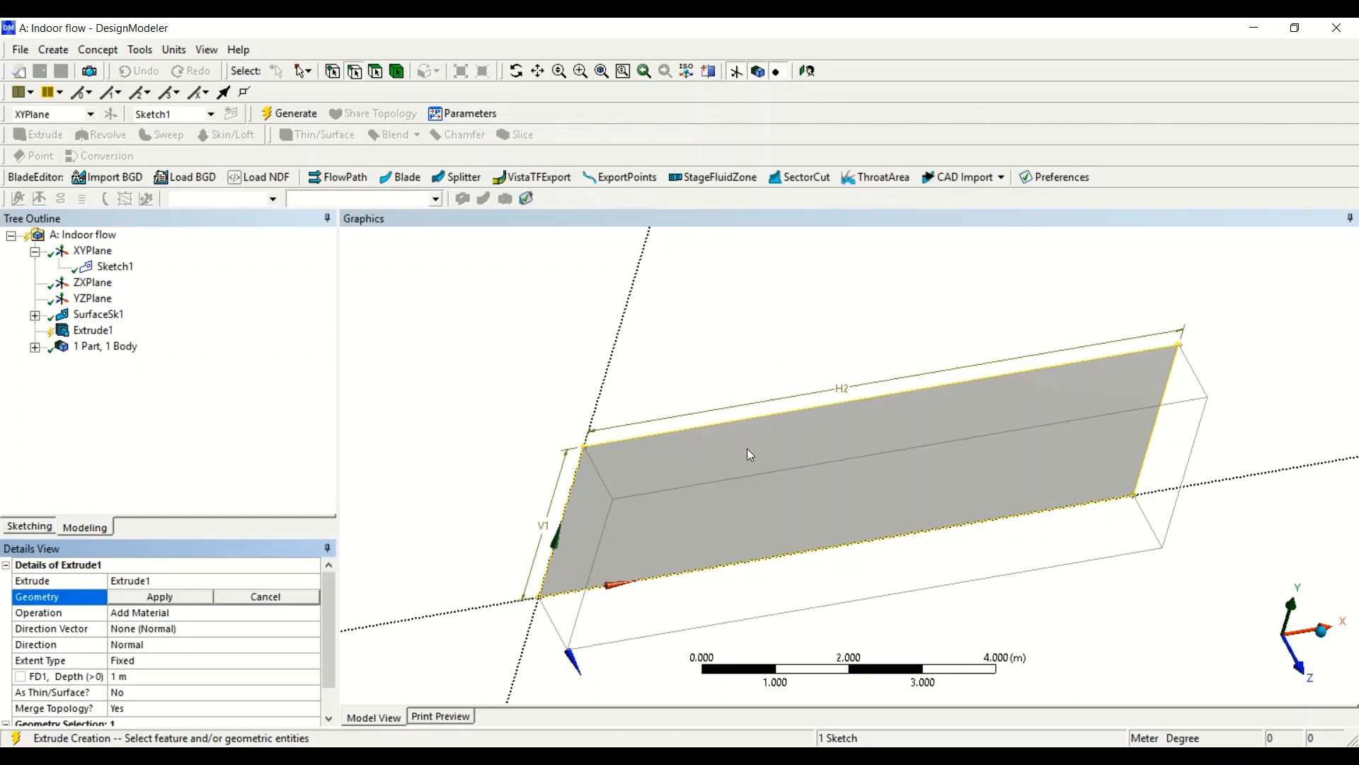
{"action": "left_click", "coordinate": [379, 69]}
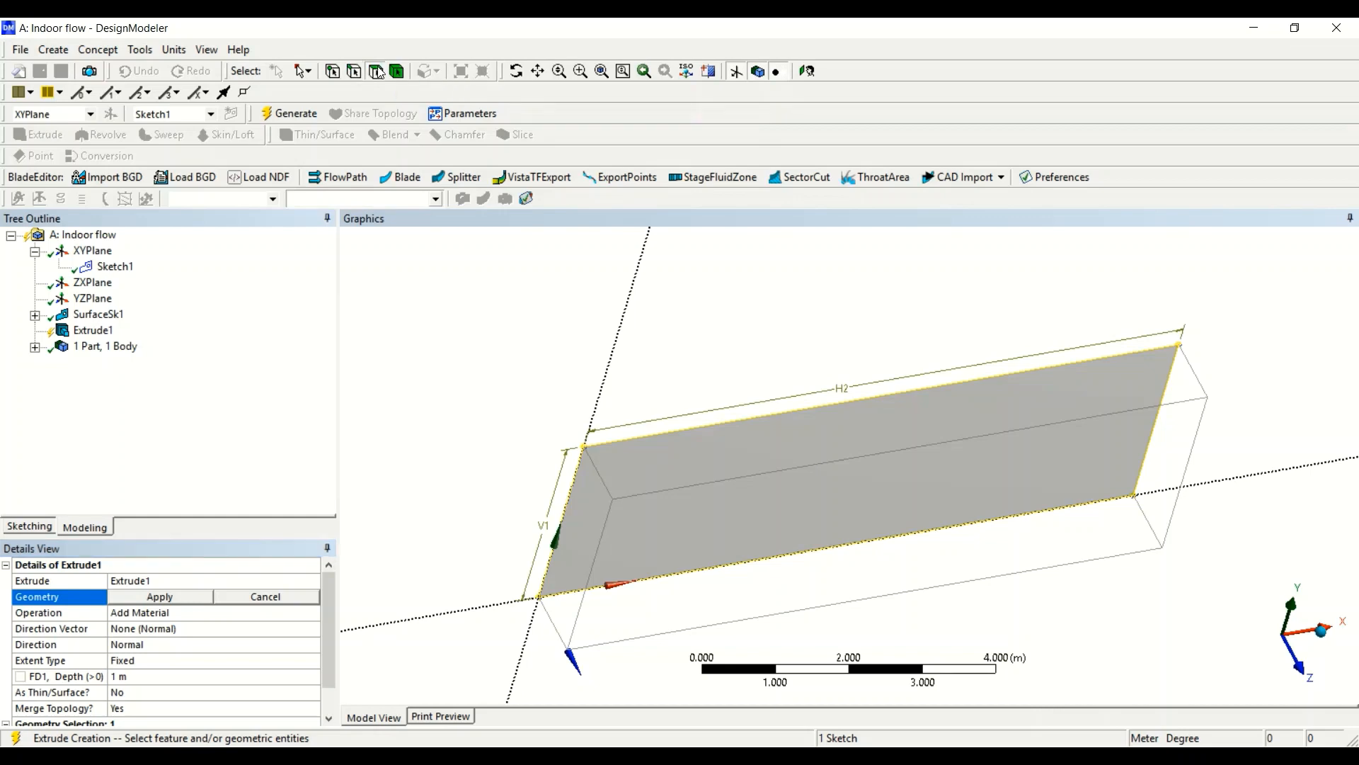
{"action": "left_click", "coordinate": [687, 470]}
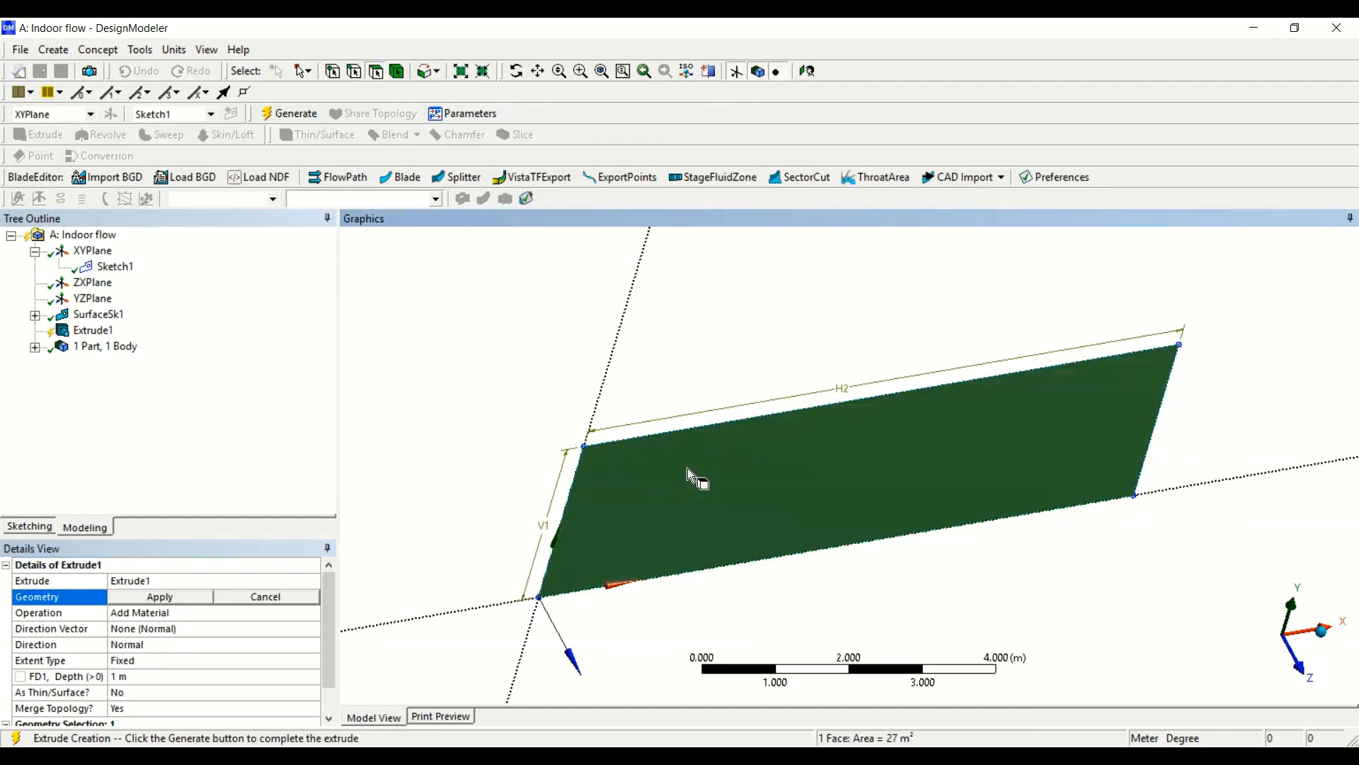
{"action": "left_click", "coordinate": [126, 594]}
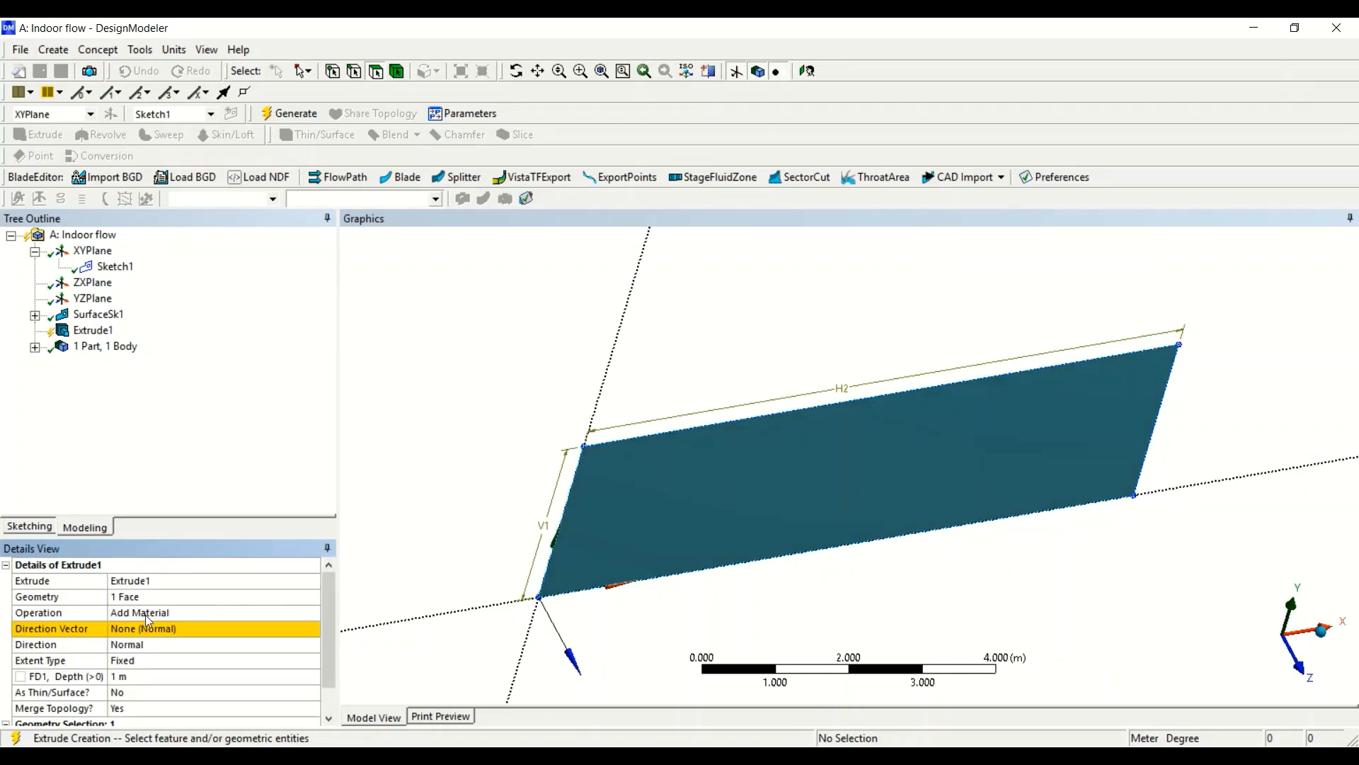
{"action": "double_click", "coordinate": [146, 614]}
{"action": "double_click", "coordinate": [146, 613]}
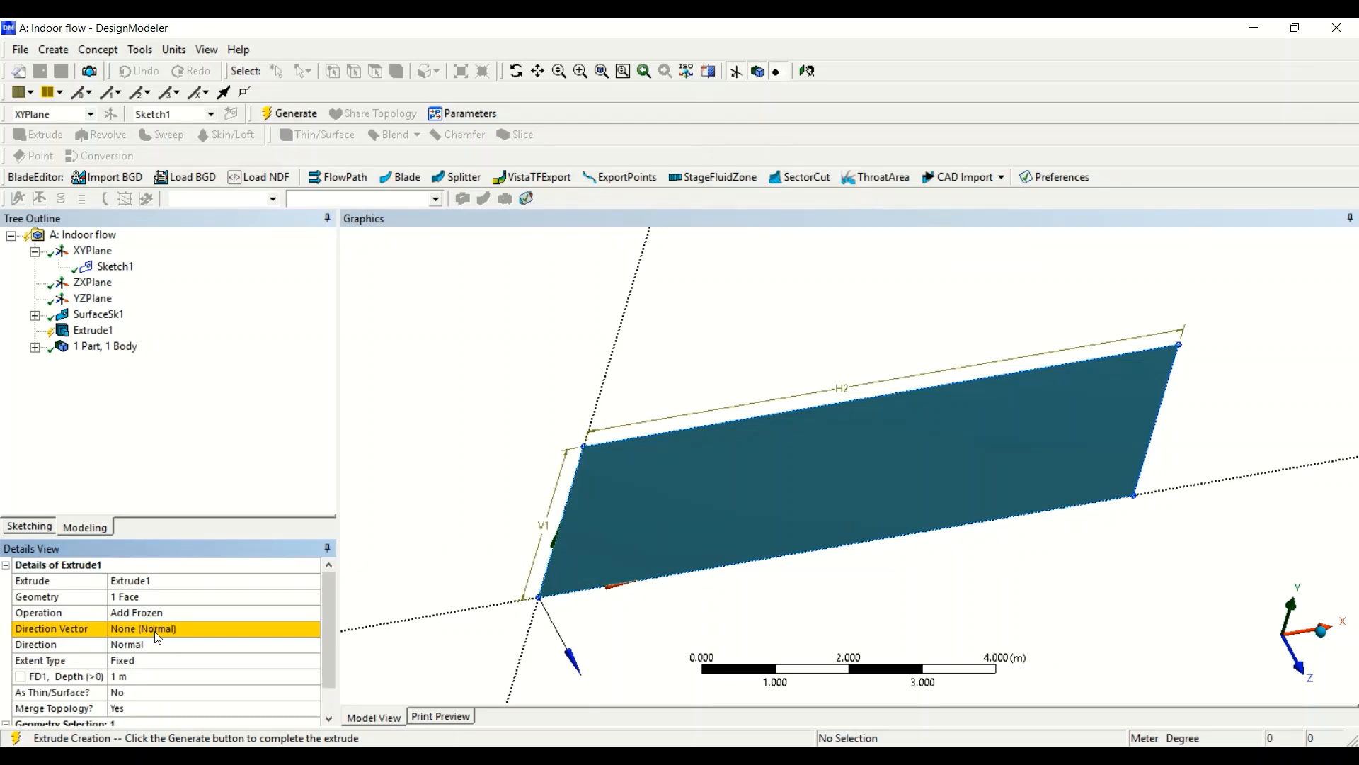
Set the extrusion's direction vector to the XYPlane normal, pointing toward positive Z.
{"action": "left_click", "coordinate": [177, 628]}
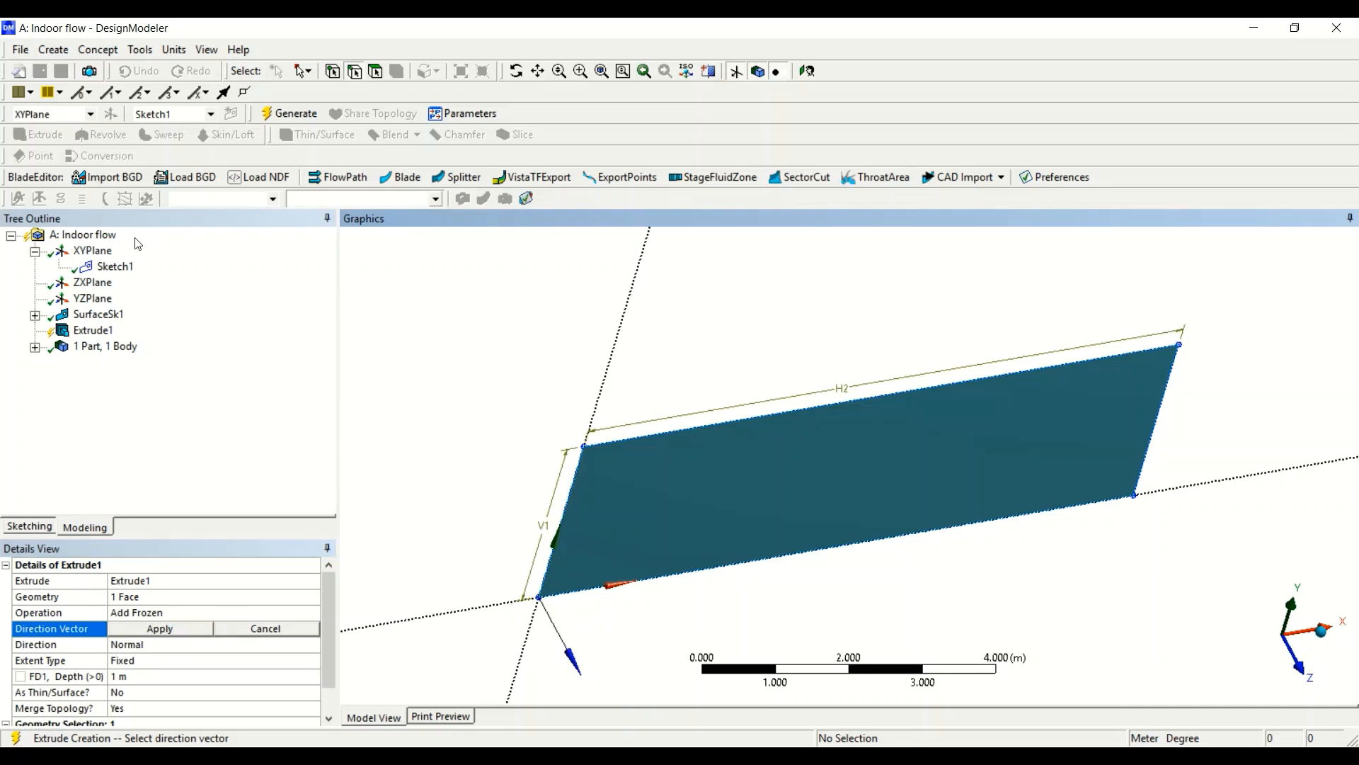
{"action": "left_click", "coordinate": [91, 255]}
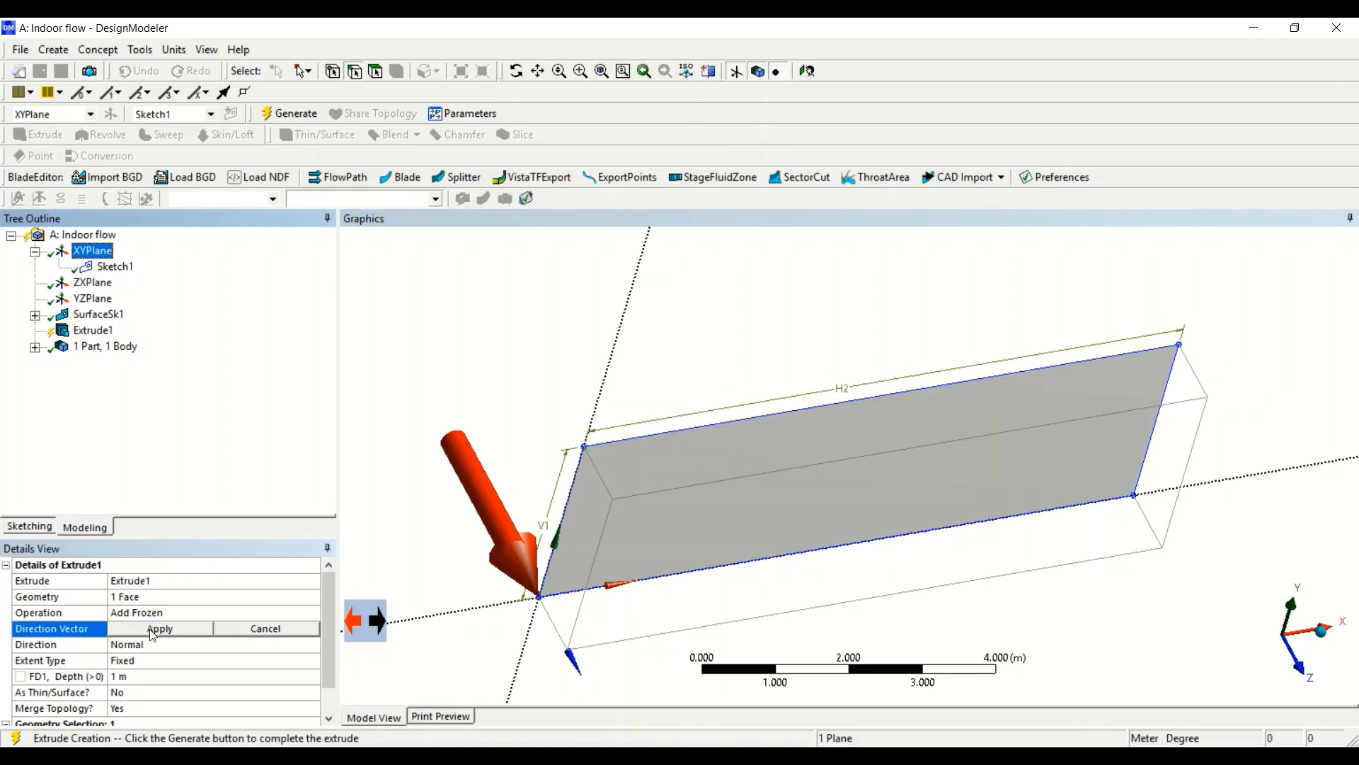
{"action": "left_click", "coordinate": [380, 621]}
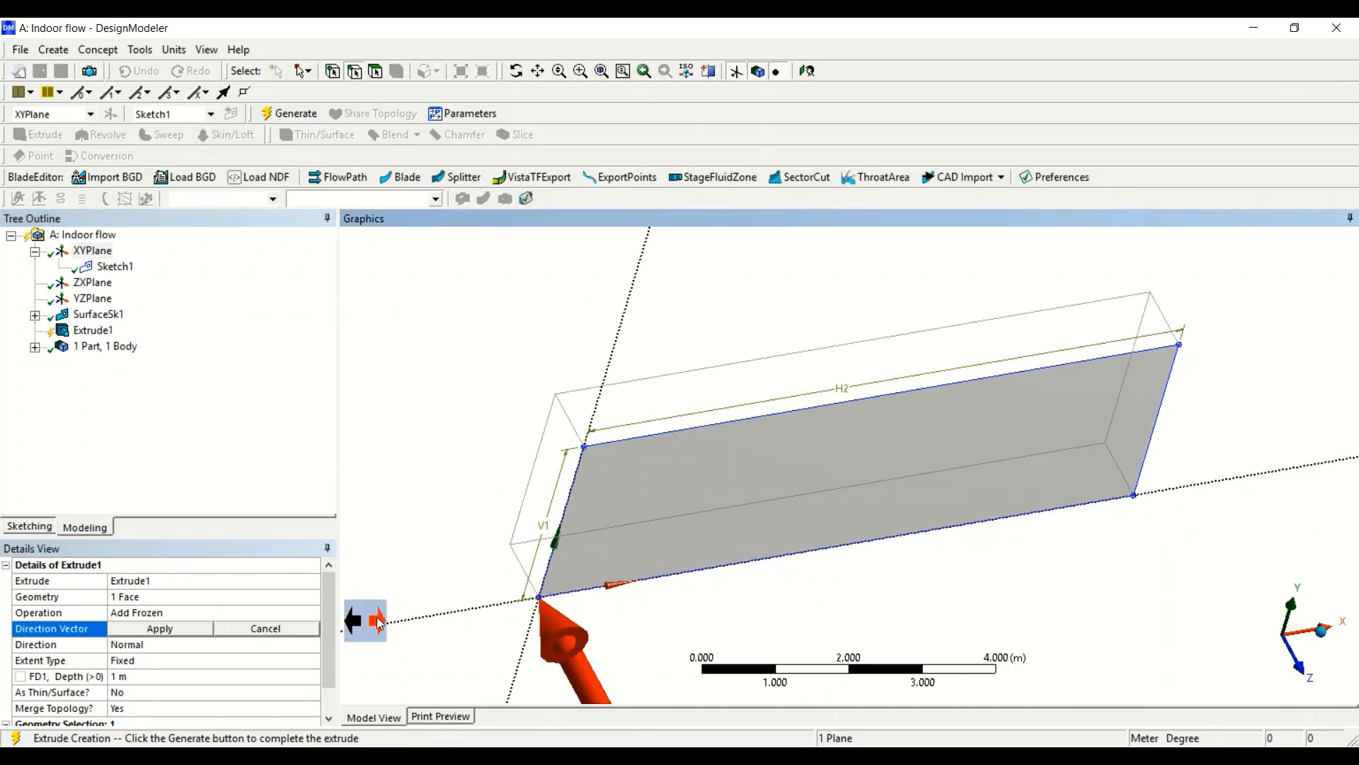
{"action": "left_click", "coordinate": [356, 620]}
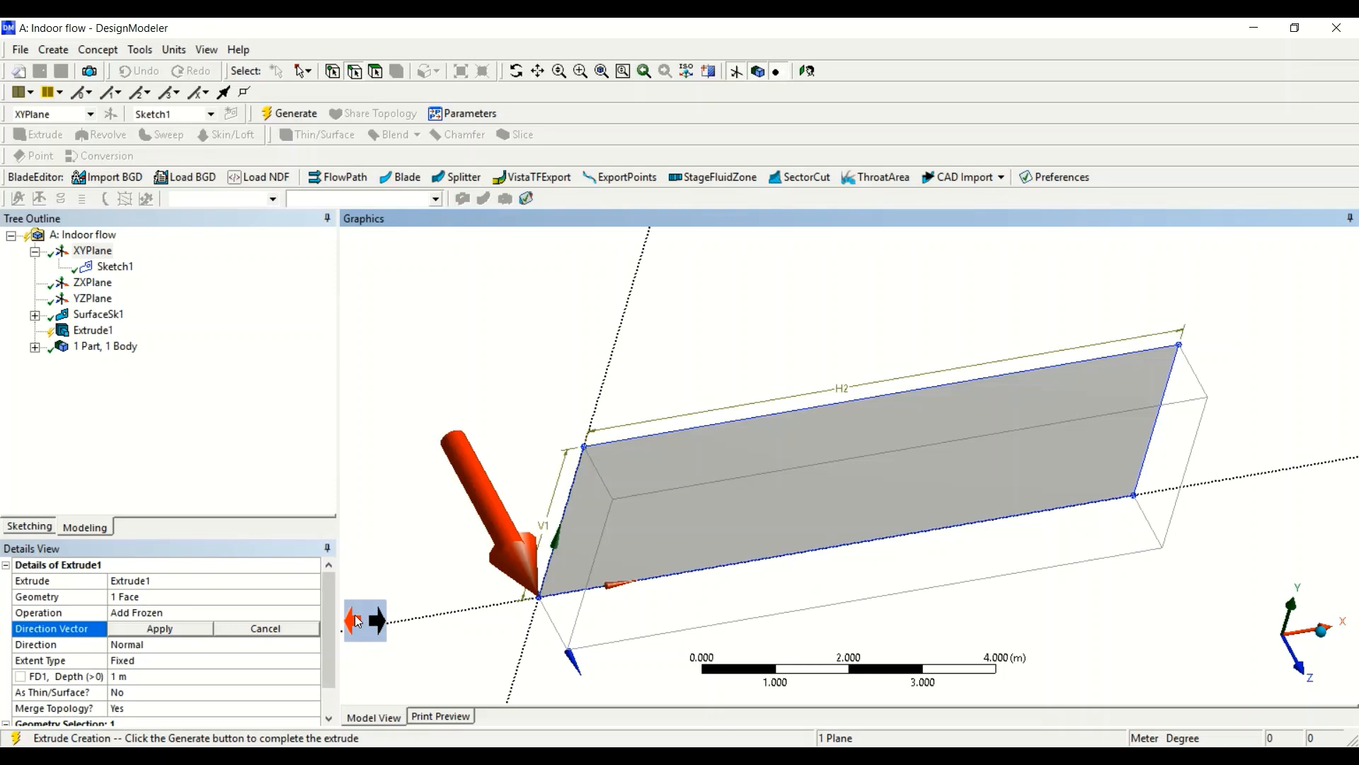
{"action": "left_click", "coordinate": [157, 628]}
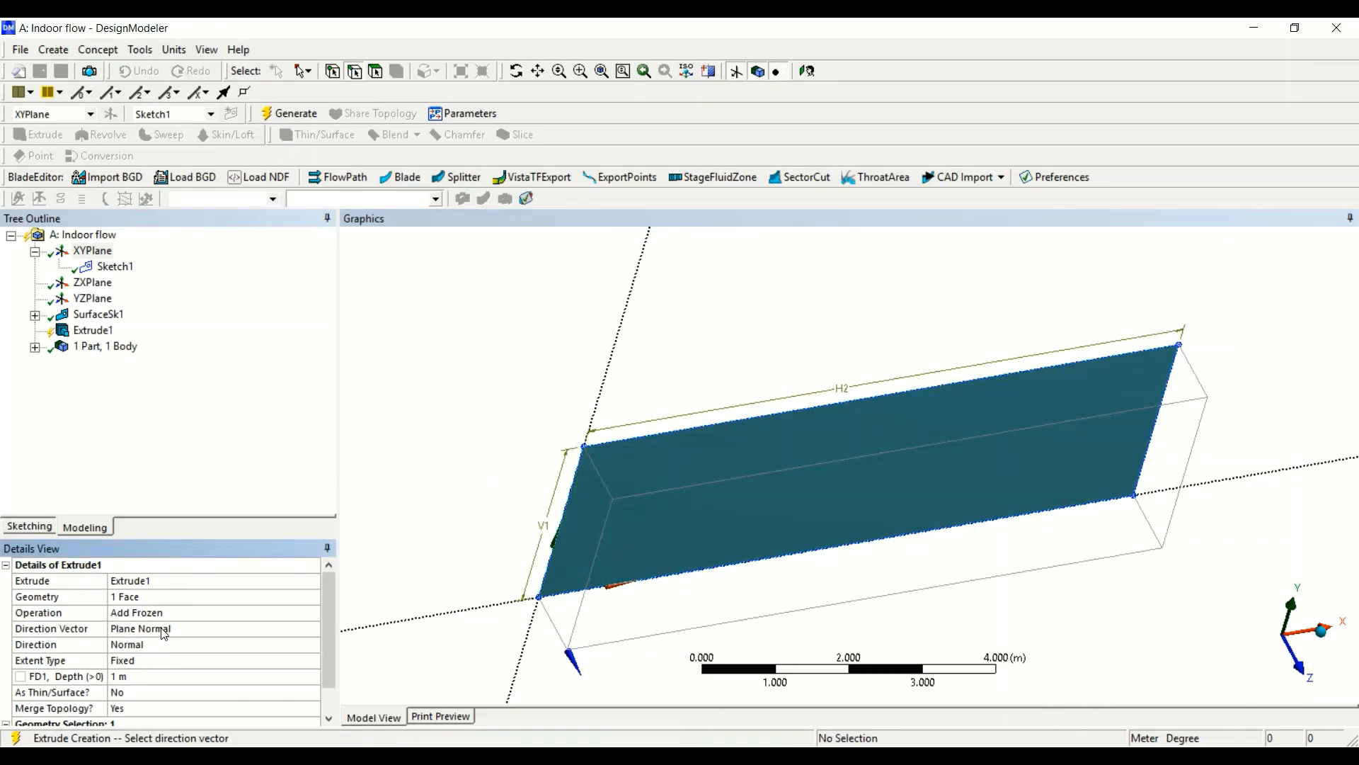
Set the extrusion depth to 3 m and generate the room's solid.
{"action": "left_click", "coordinate": [142, 678]}
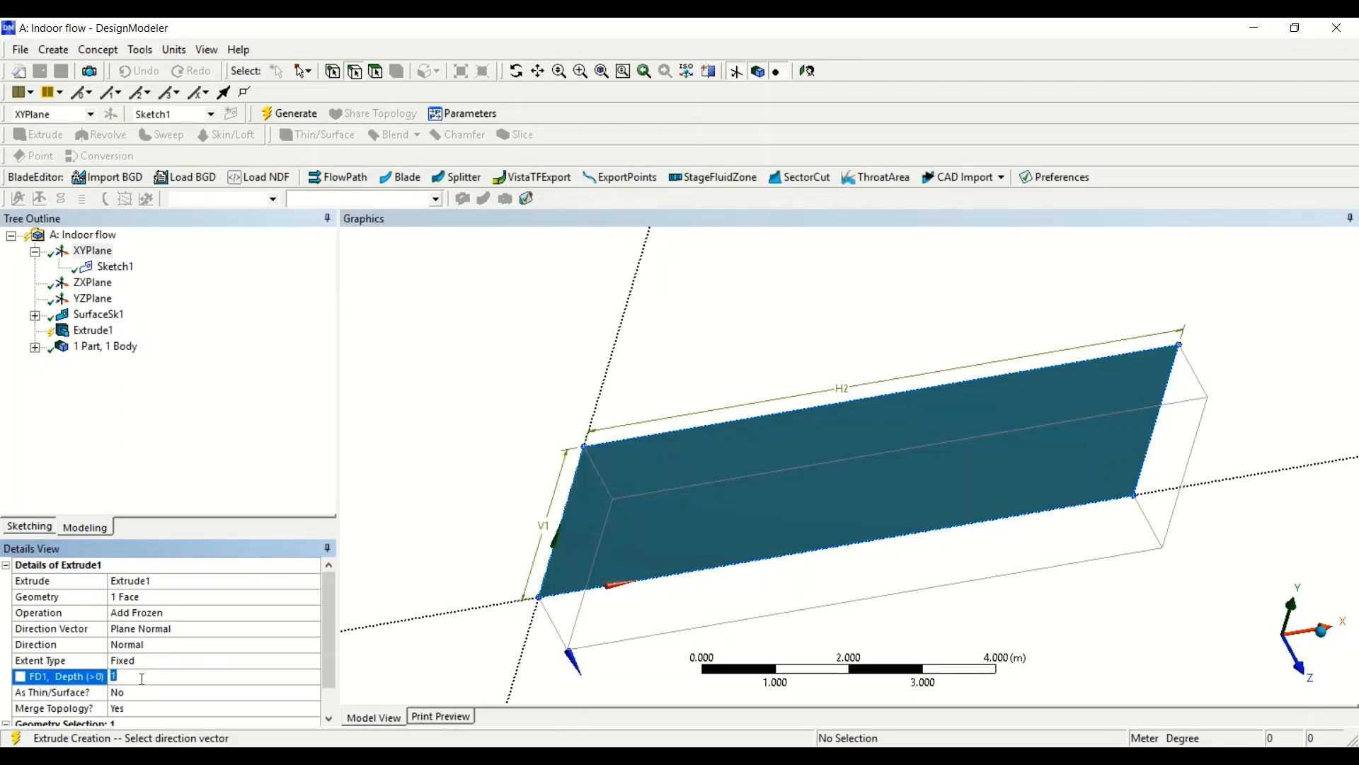
{"action": "type", "text": "3"}
{"action": "key", "text": "Return"}
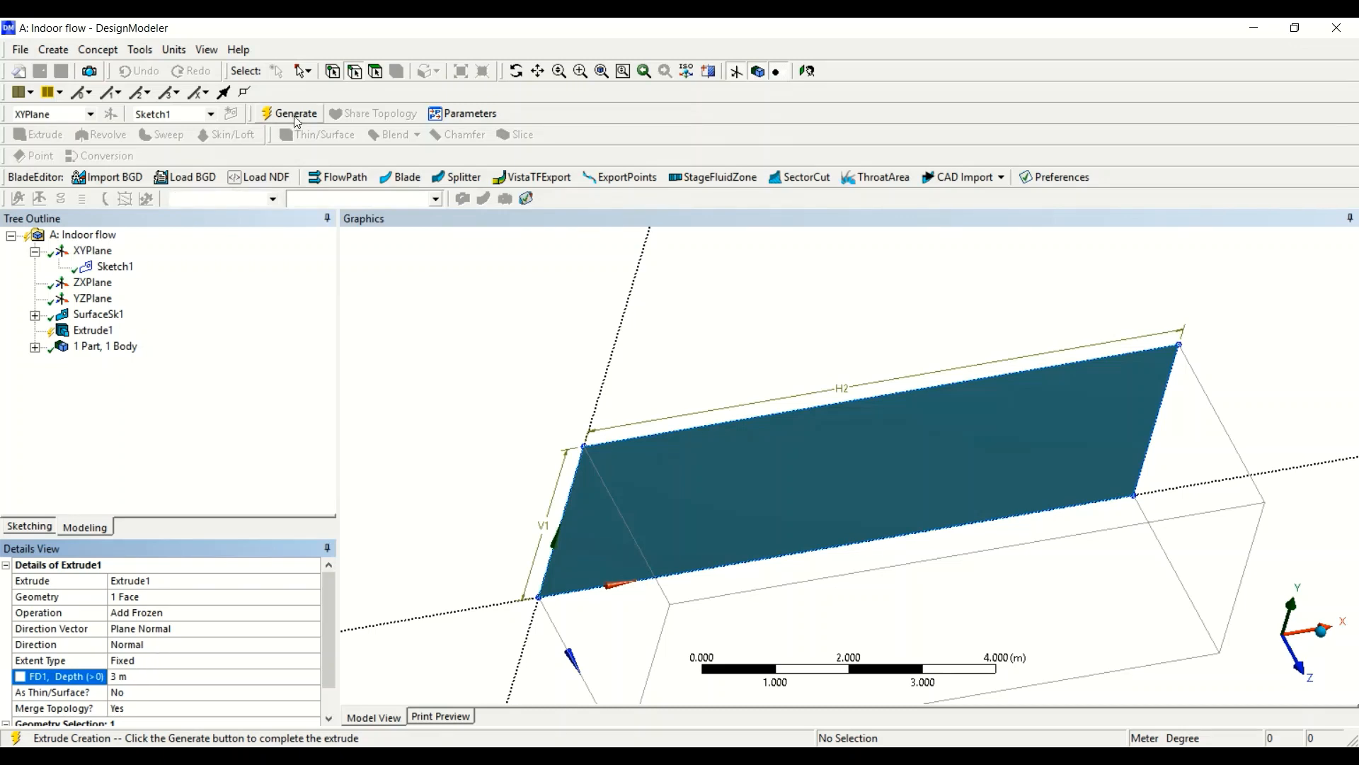
{"action": "left_click", "coordinate": [295, 118]}
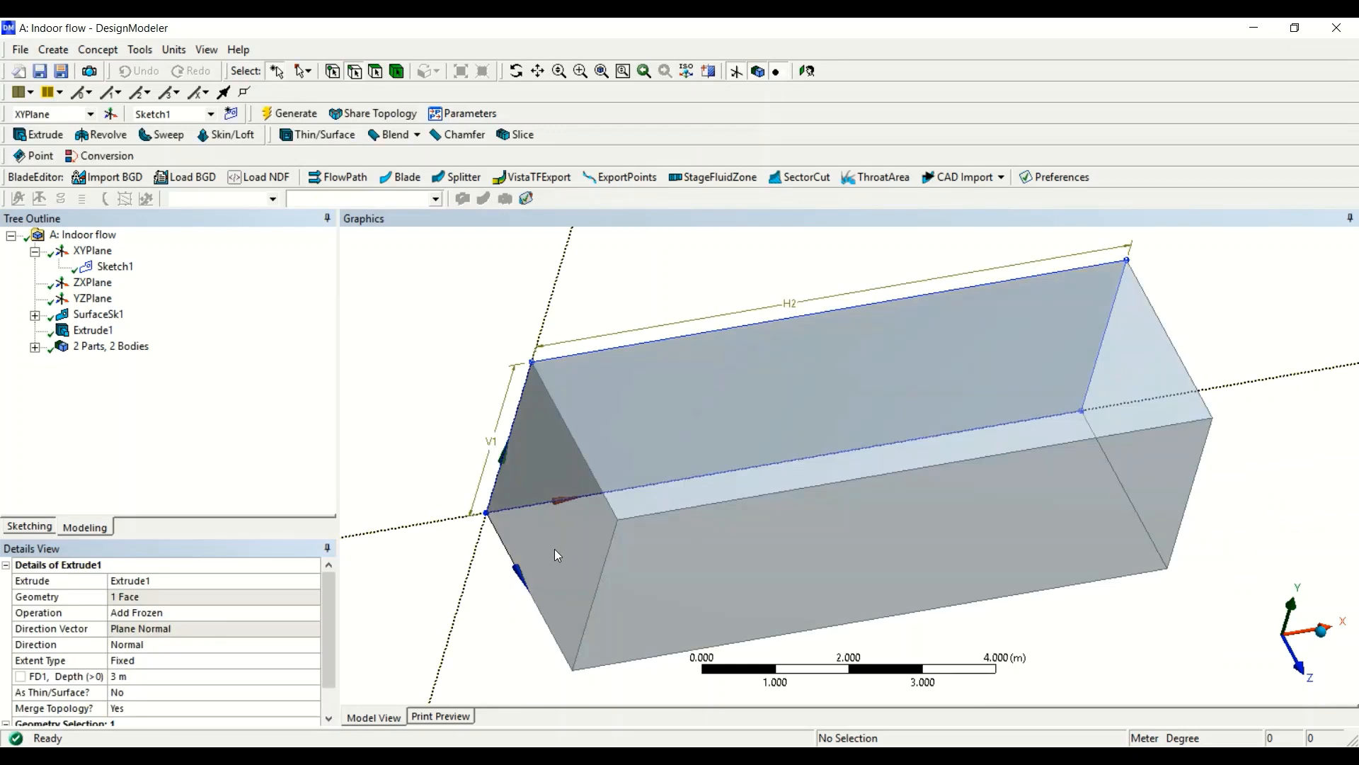
Suppress the Surface Body among the model's bodies, leaving the extruded solid active.
{"action": "scroll", "coordinate": [872, 520], "scroll_direction": "down", "scroll_amount": 3}
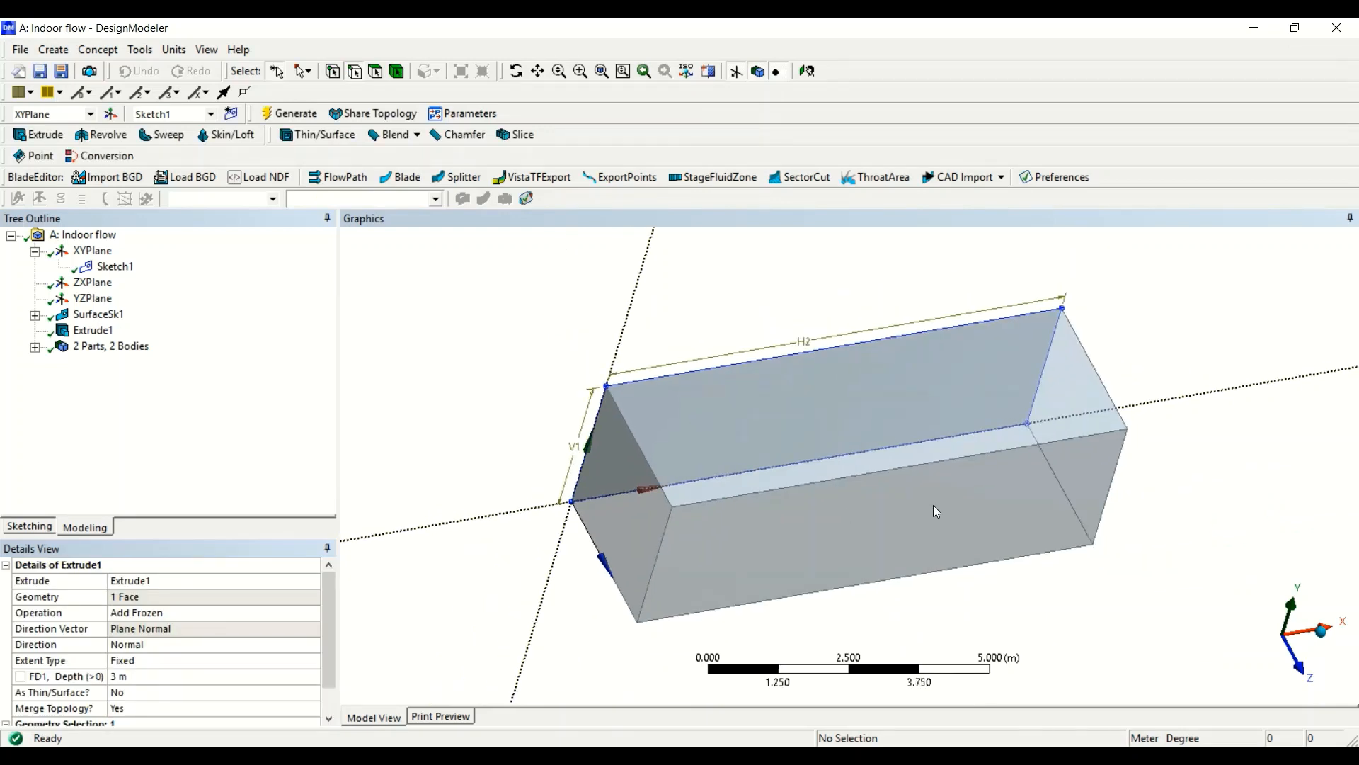
{"action": "scroll", "coordinate": [953, 473], "scroll_direction": "up", "scroll_amount": 1}
{"action": "middle_click_drag", "start_coordinate": [745, 344], "coordinate": [815, 327]}
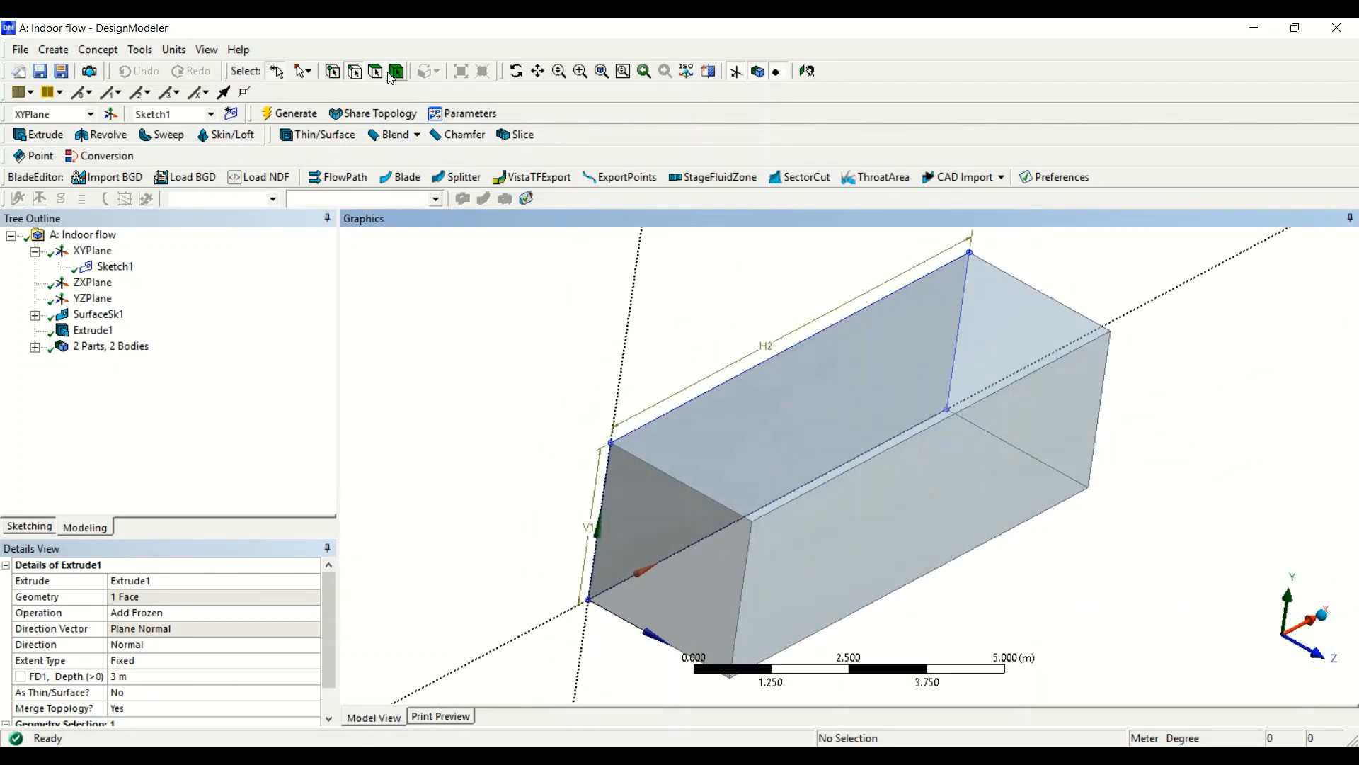
{"action": "left_click", "coordinate": [35, 347]}
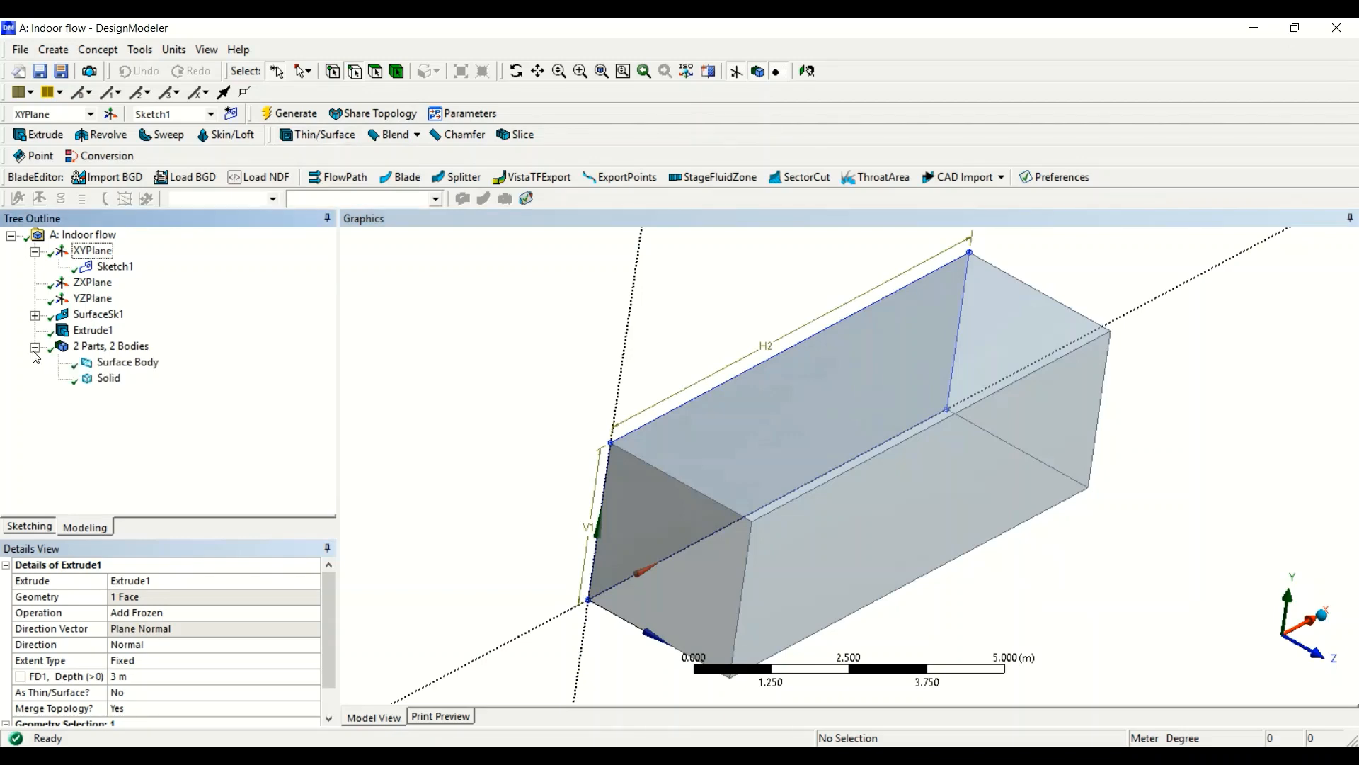
{"action": "left_click", "coordinate": [112, 365]}
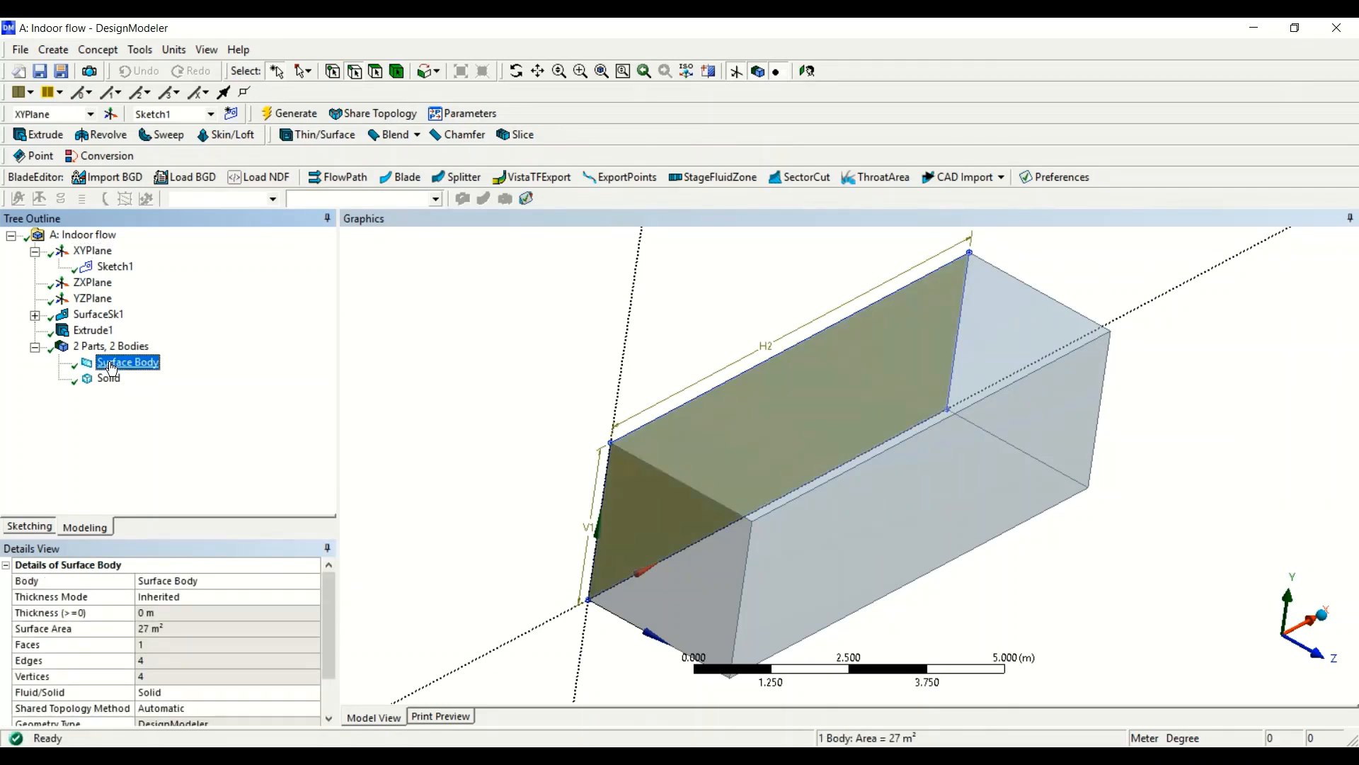
{"action": "right_click", "coordinate": [111, 365]}
{"action": "left_click", "coordinate": [150, 408]}
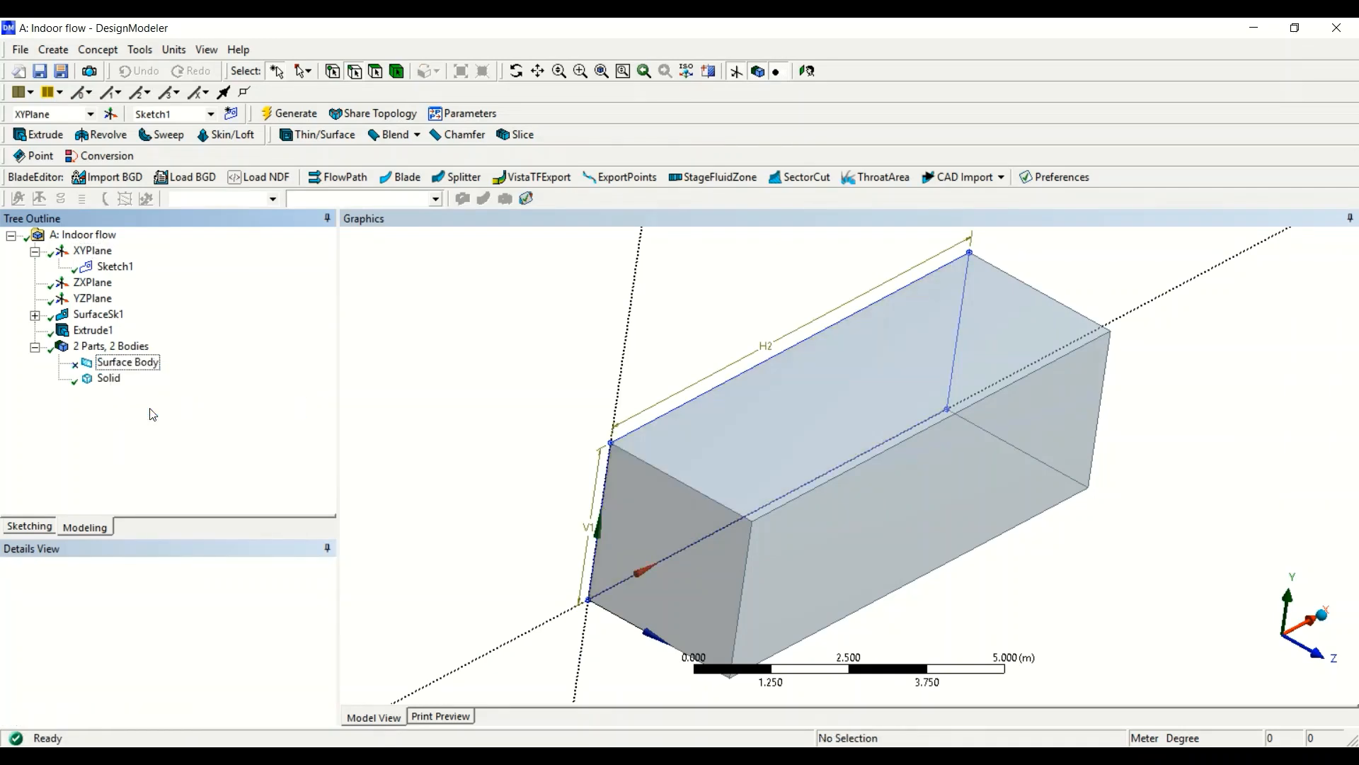
Change the extruded body's Fluid/Solid property to Fluid and clear the selection.
{"action": "left_click", "coordinate": [109, 379]}
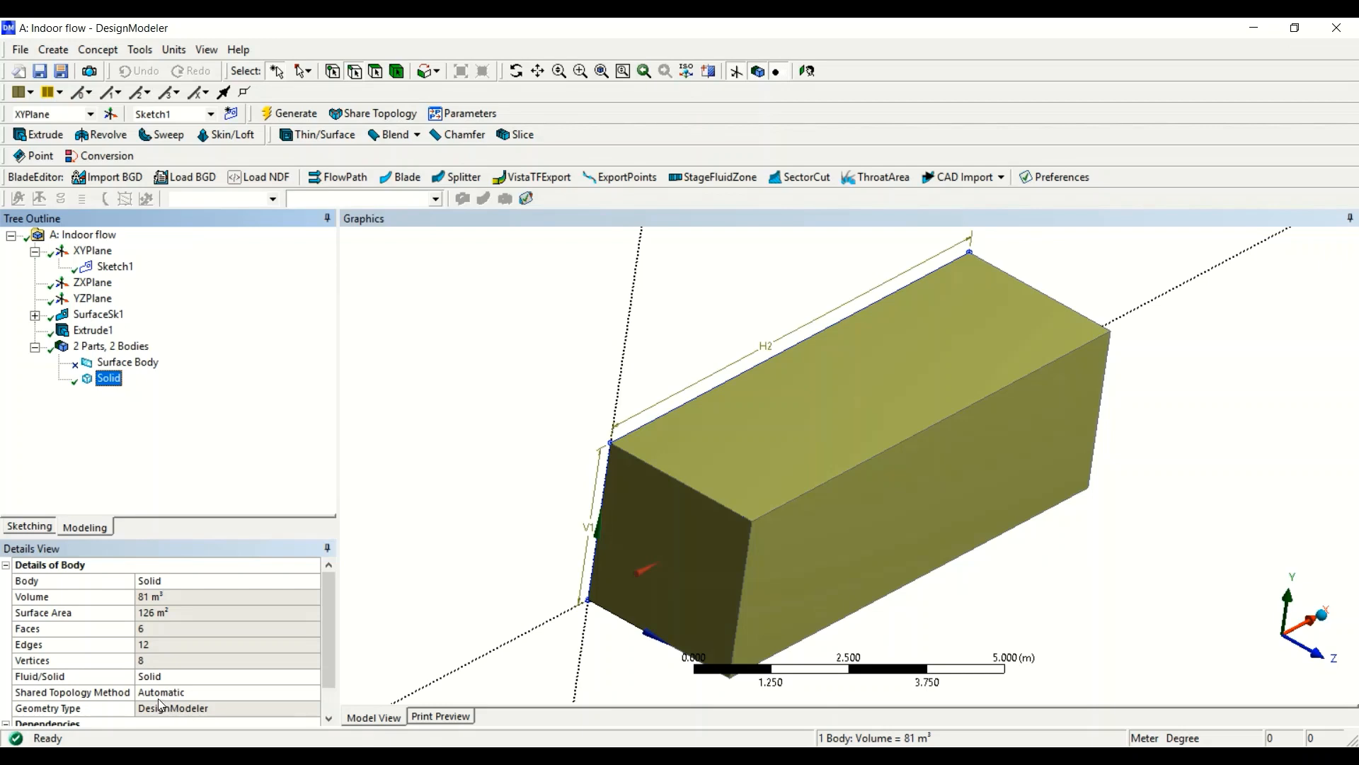
{"action": "left_click", "coordinate": [187, 677]}
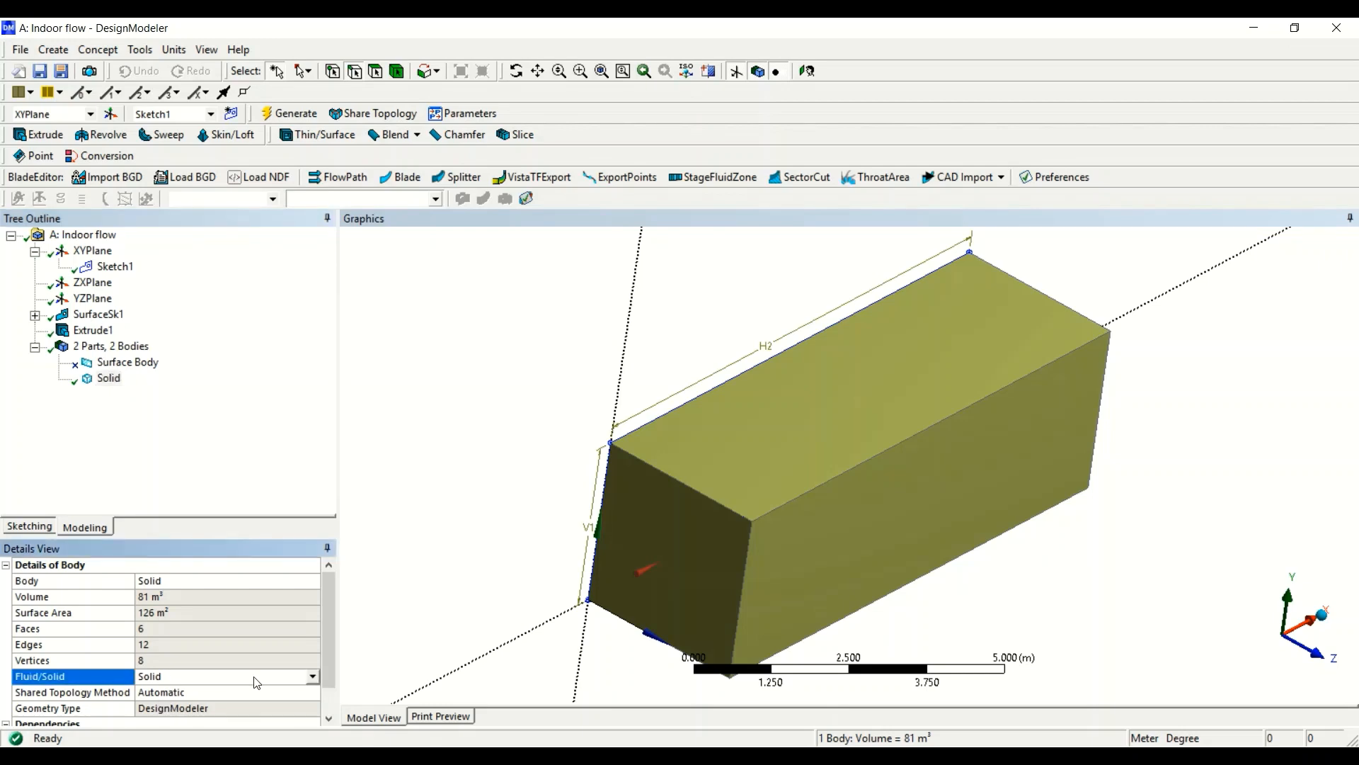
{"action": "left_click", "coordinate": [312, 677]}
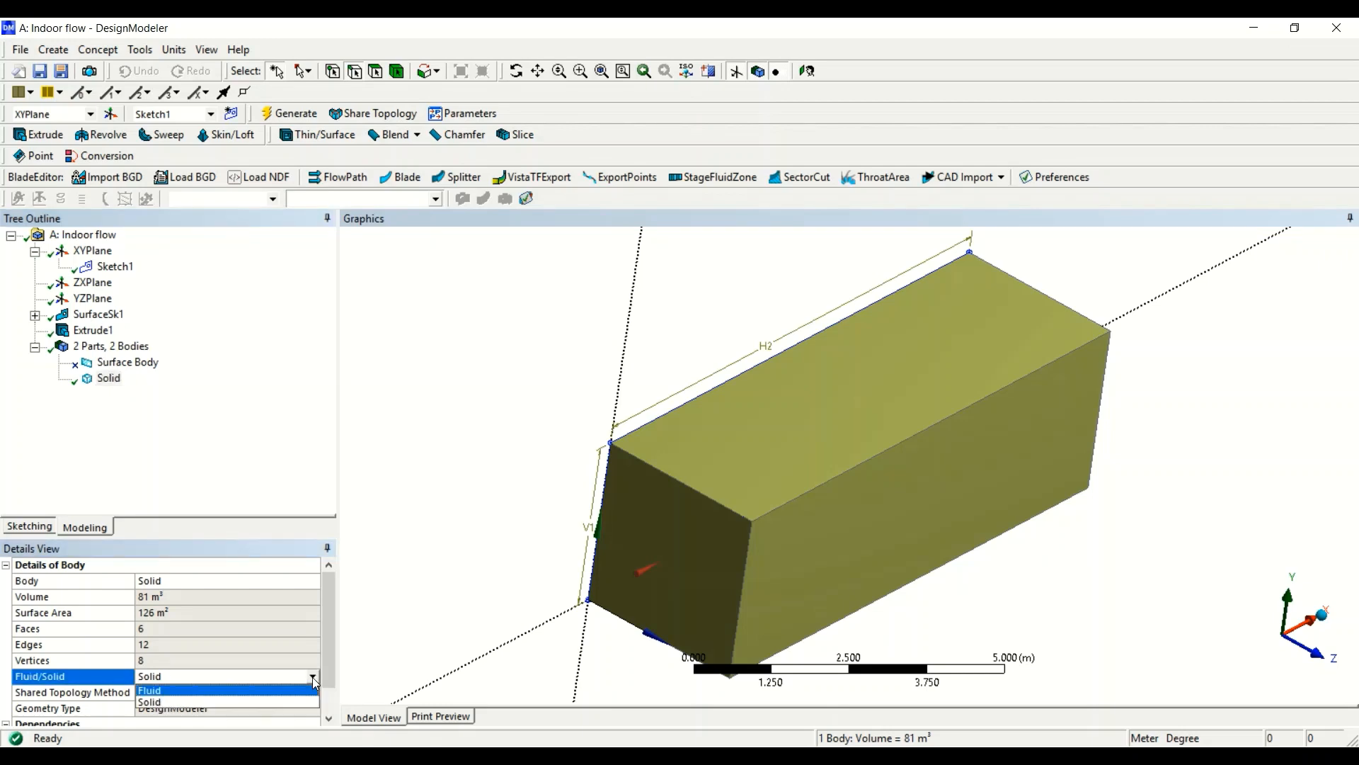
{"action": "left_click", "coordinate": [284, 691]}
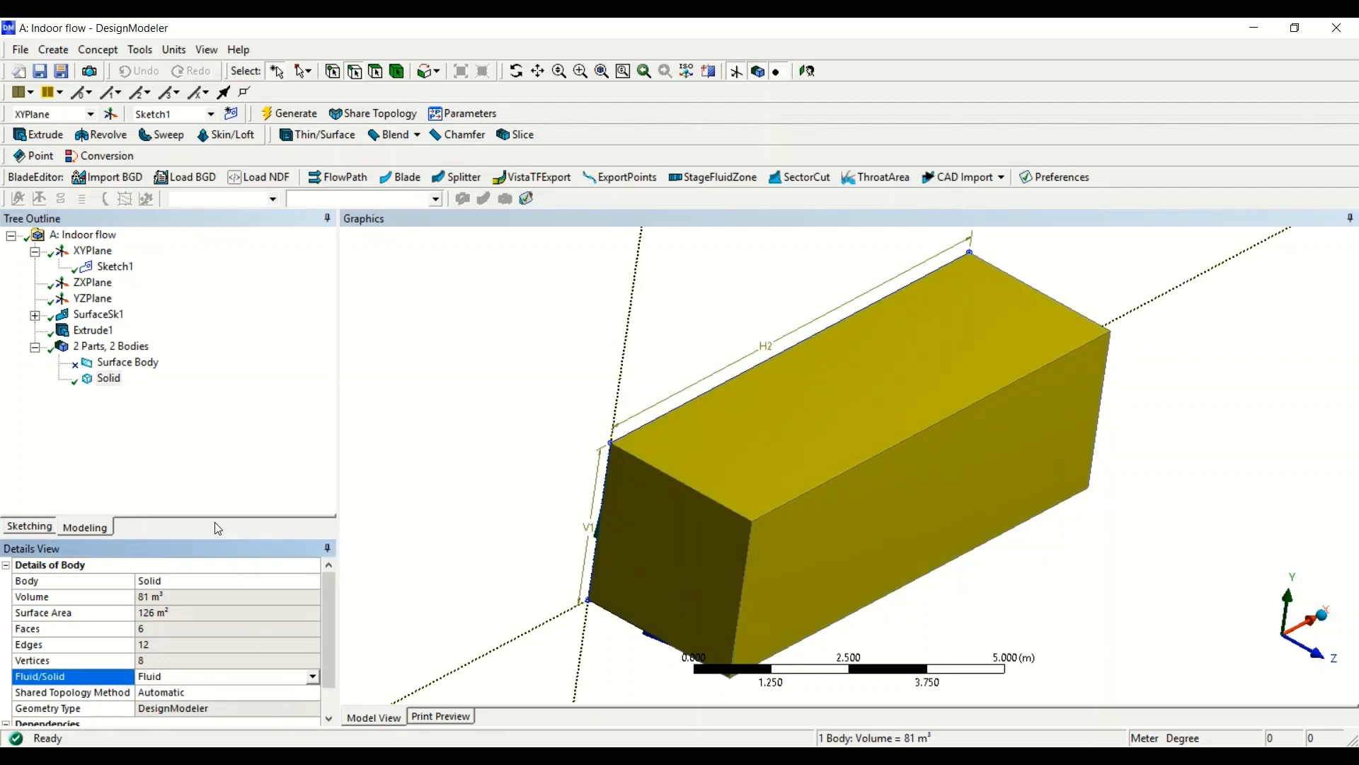
{"action": "left_click", "coordinate": [196, 439]}
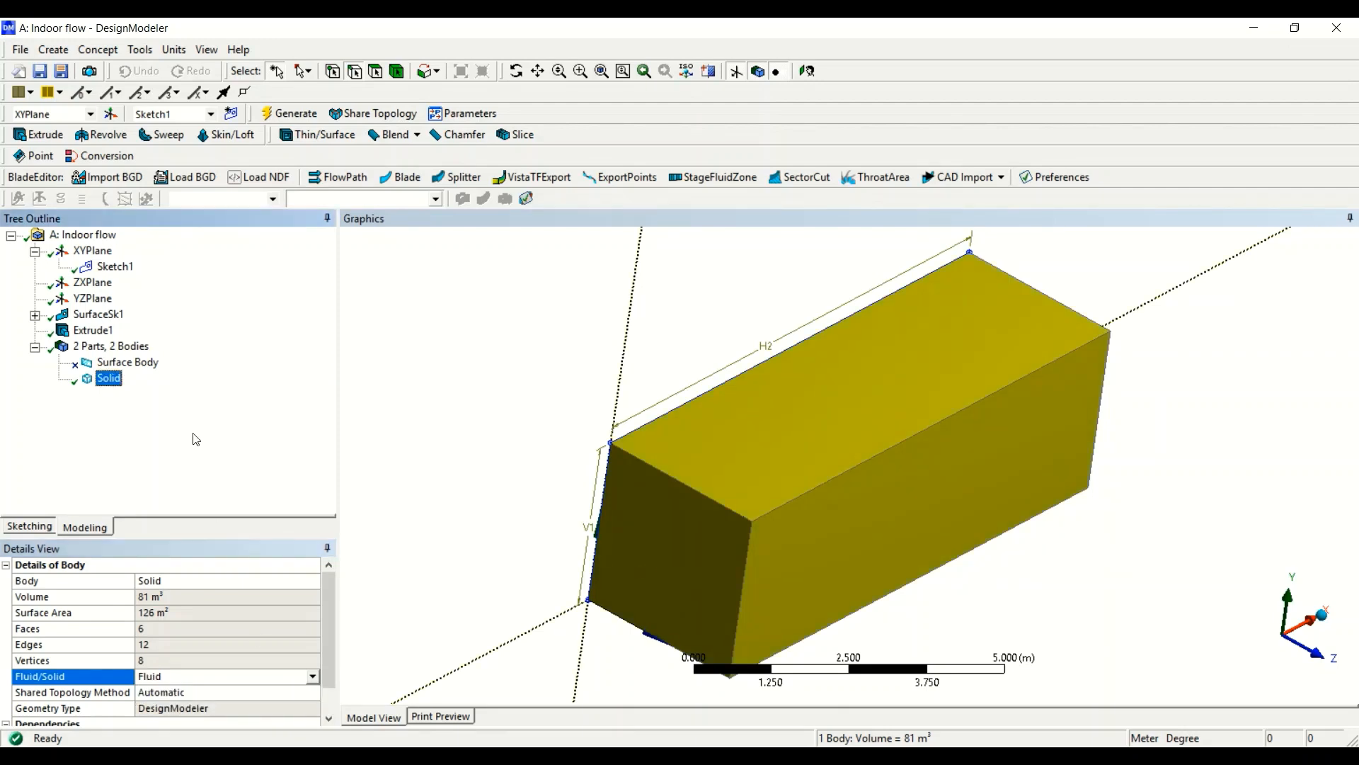
{"action": "left_click", "coordinate": [407, 365]}
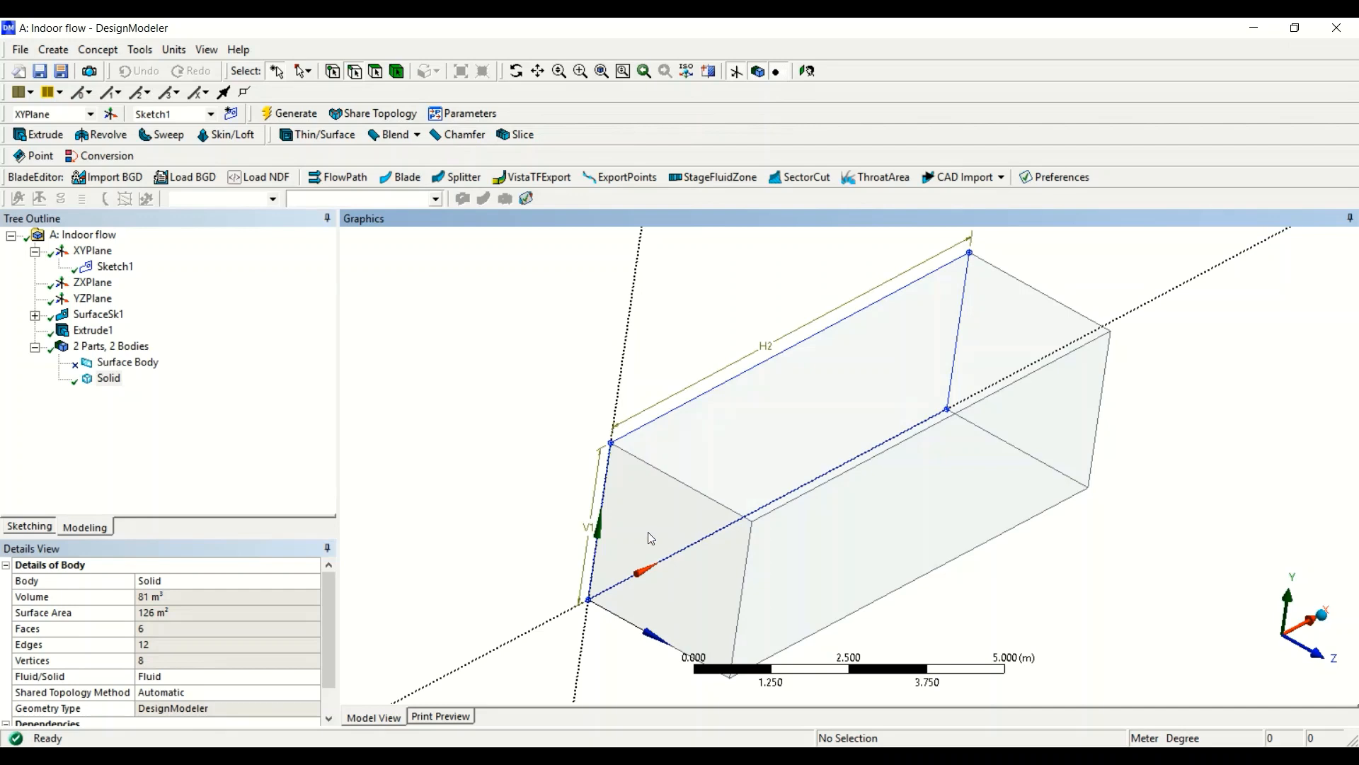
Generate a new plane from the room's square end face at the origin.
{"action": "left_click", "coordinate": [375, 72]}
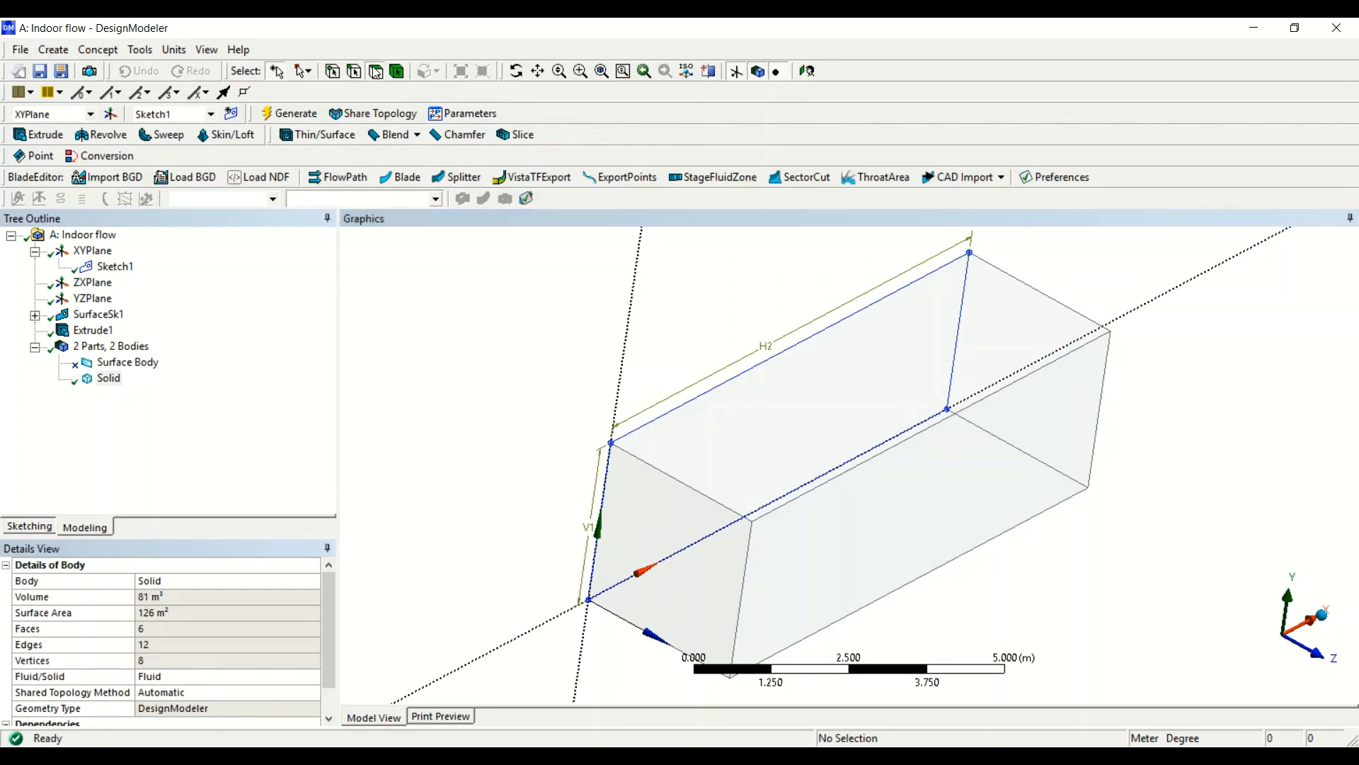
{"action": "left_click", "coordinate": [669, 498]}
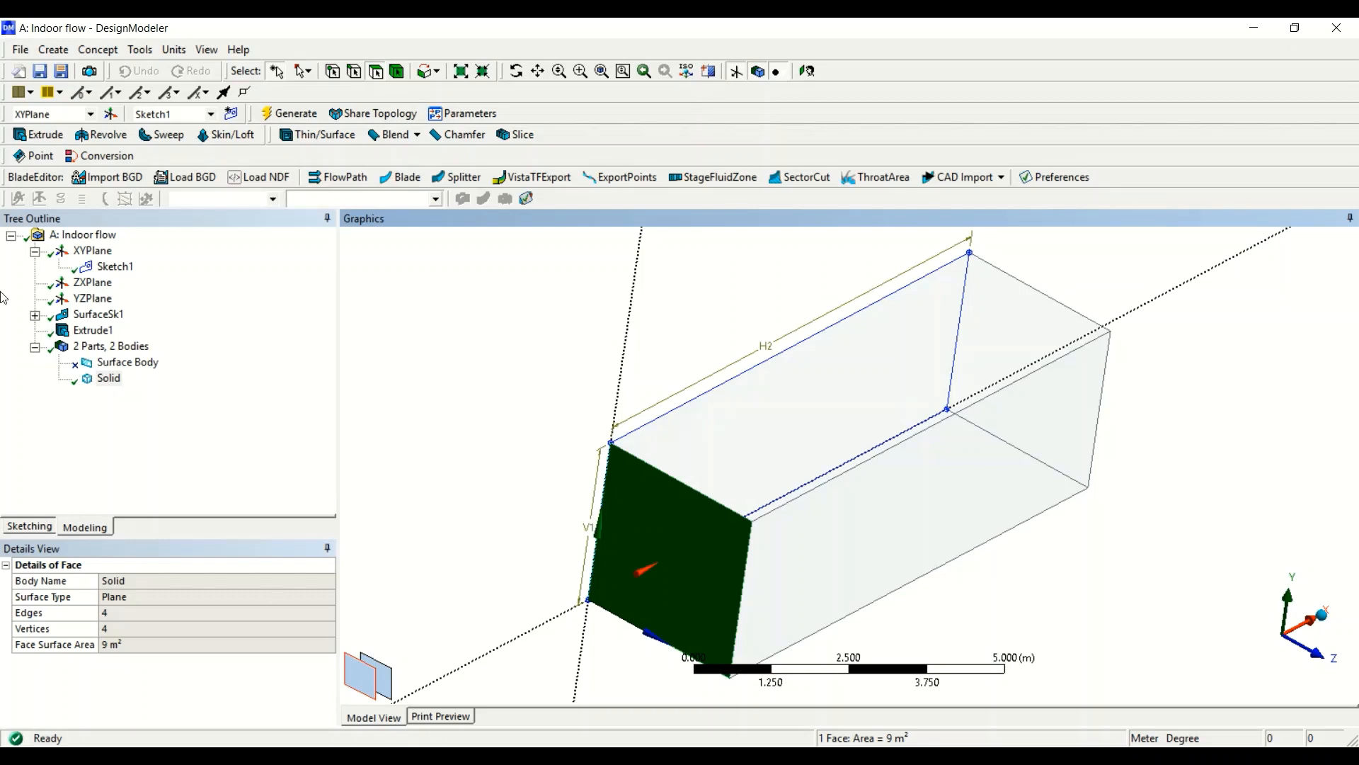
{"action": "left_click", "coordinate": [111, 115]}
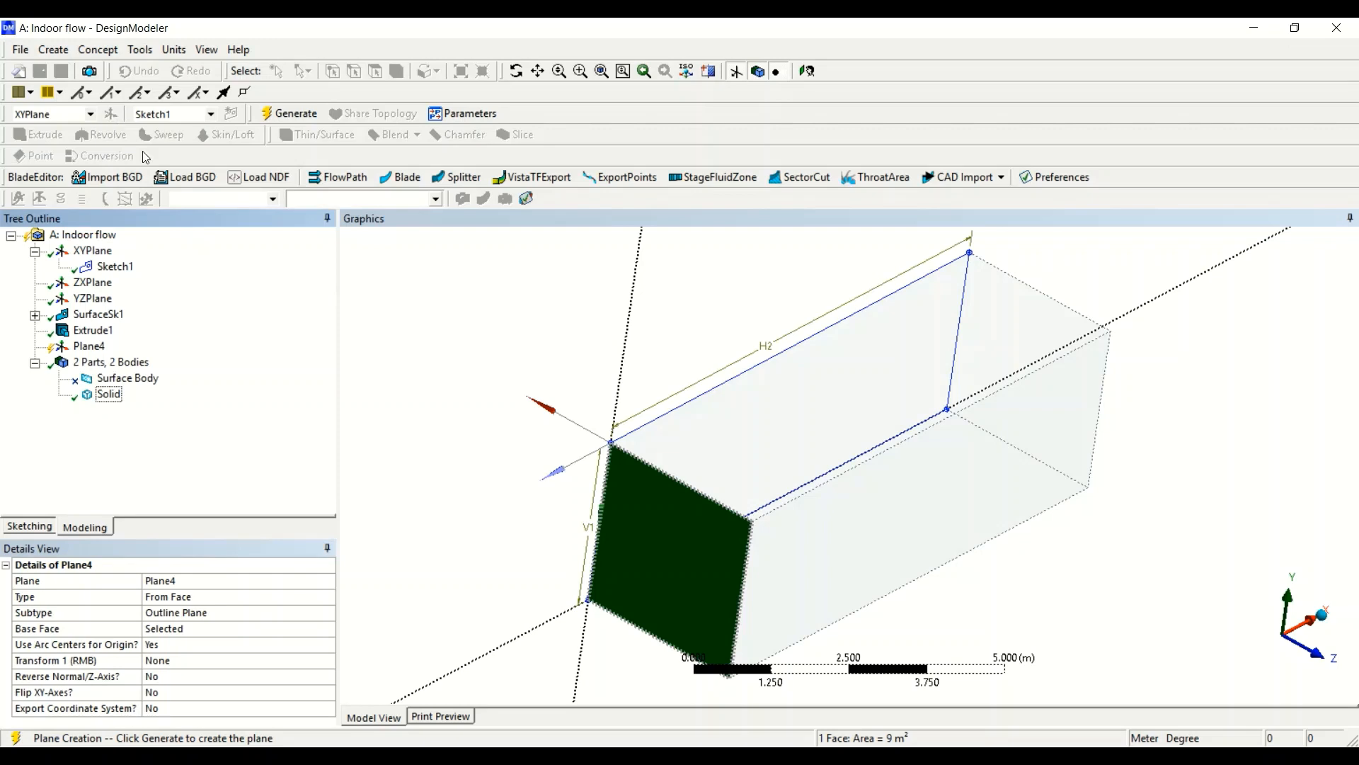
{"action": "left_click", "coordinate": [302, 116]}
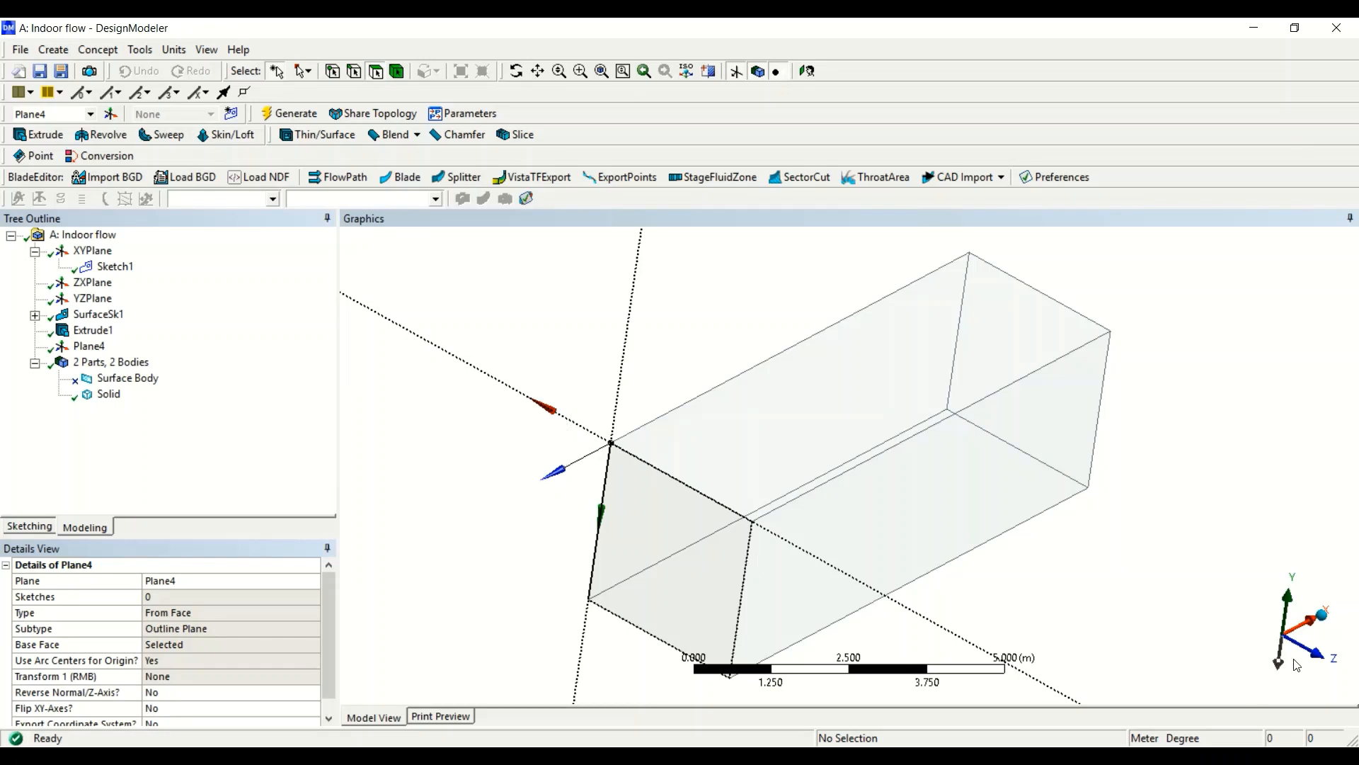
{"action": "left_click", "coordinate": [1307, 626]}
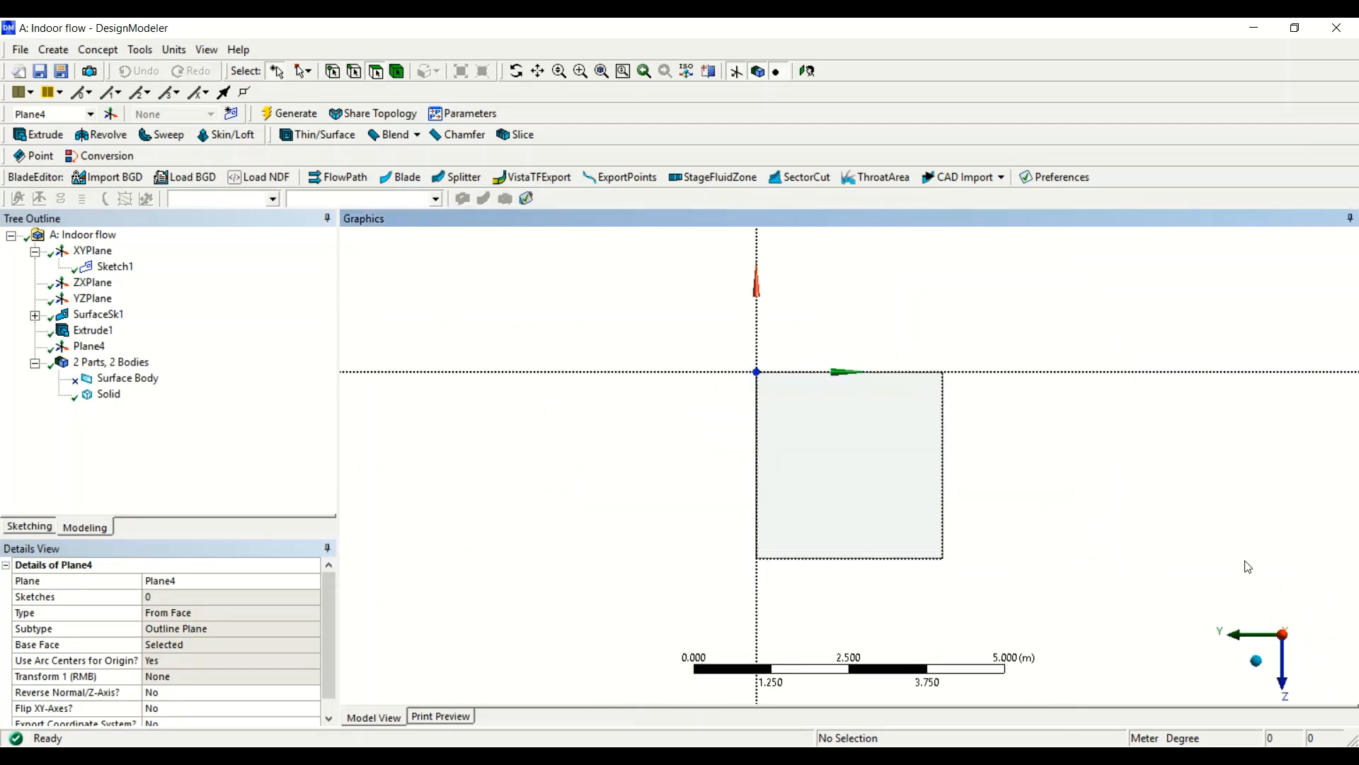
{"action": "middle_click_drag", "start_coordinate": [825, 352], "coordinate": [812, 394]}
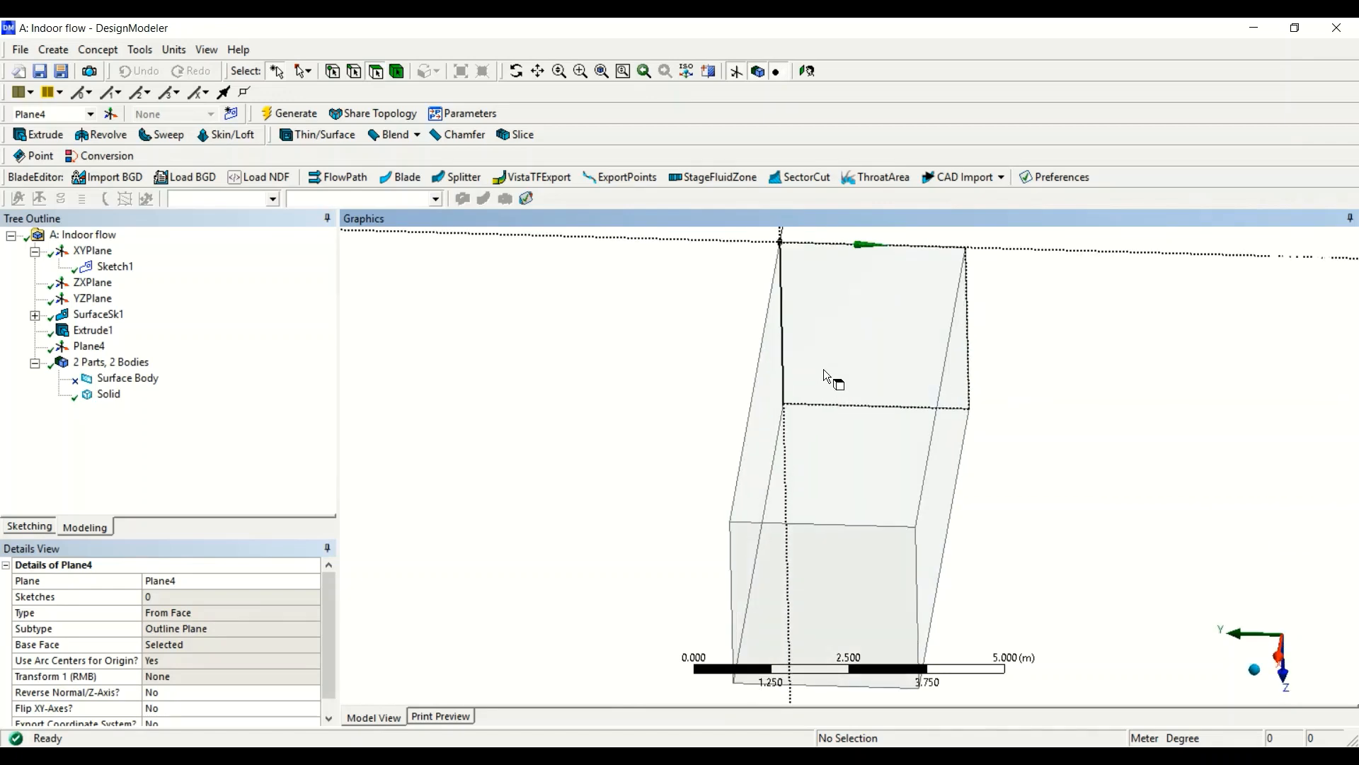
{"action": "scroll", "coordinate": [823, 368], "scroll_direction": "up", "scroll_amount": 1}
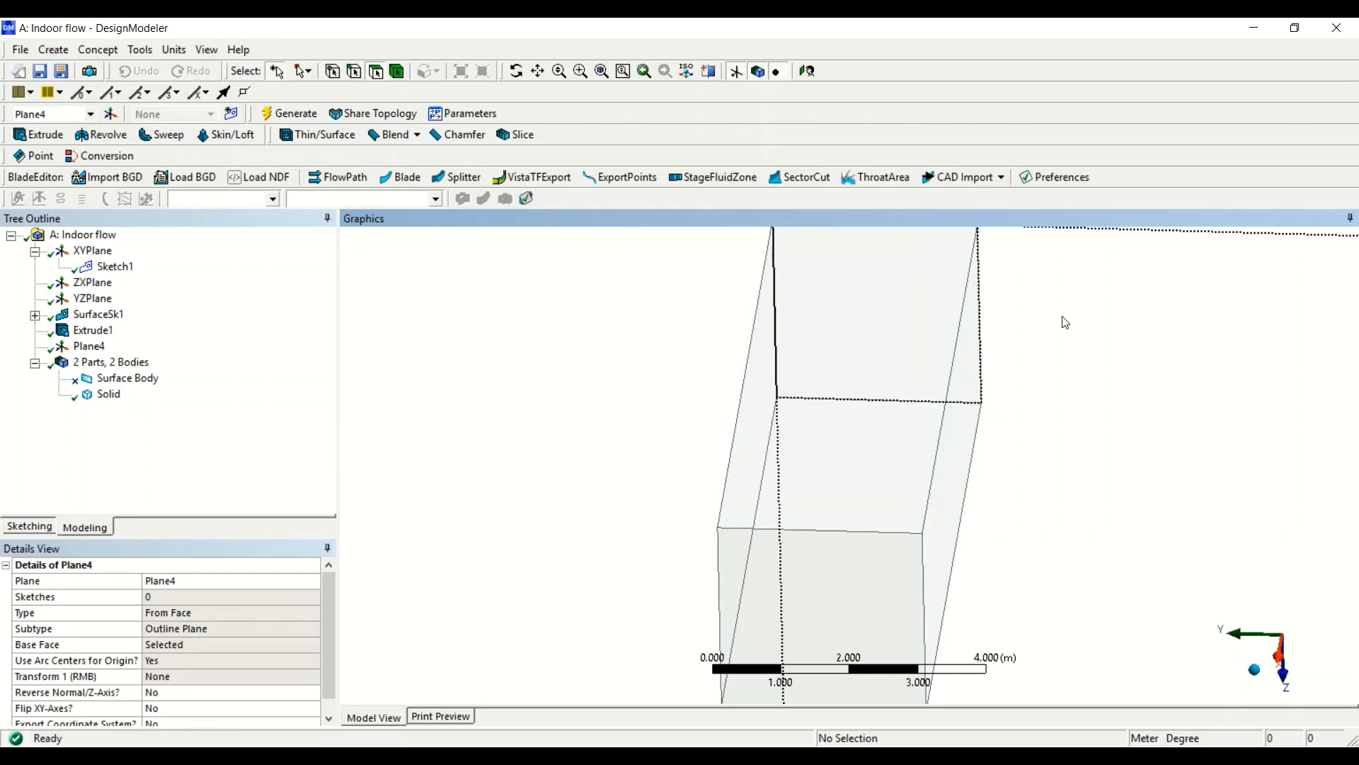
Examine the room's solid from several directions, comparing the end-face plane's orientation with the XYPlane.
{"action": "middle_click_drag", "start_coordinate": [1065, 352], "coordinate": [1051, 384]}
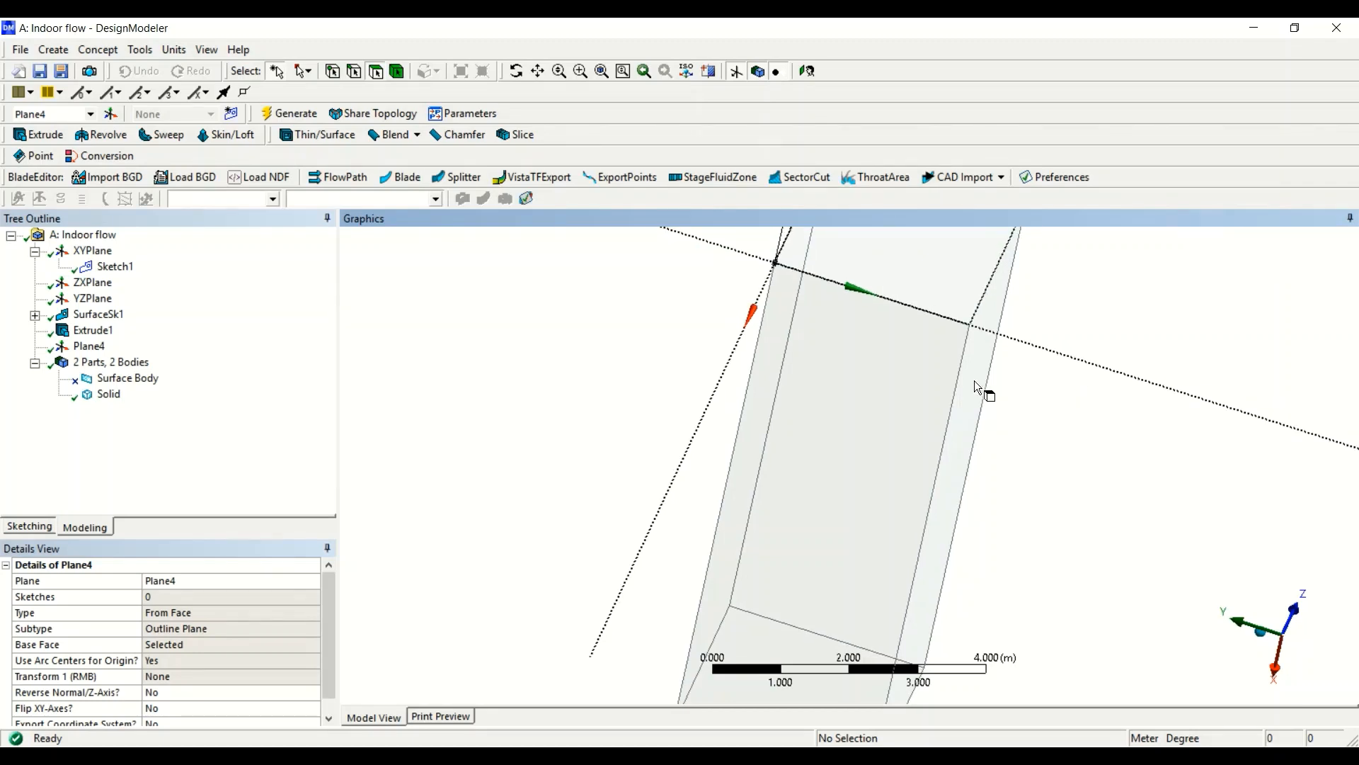
{"action": "scroll", "coordinate": [920, 460], "scroll_direction": "up", "scroll_amount": 2}
{"action": "scroll", "coordinate": [897, 491], "scroll_direction": "up", "scroll_amount": 1}
{"action": "scroll", "coordinate": [894, 486], "scroll_direction": "down", "scroll_amount": 5}
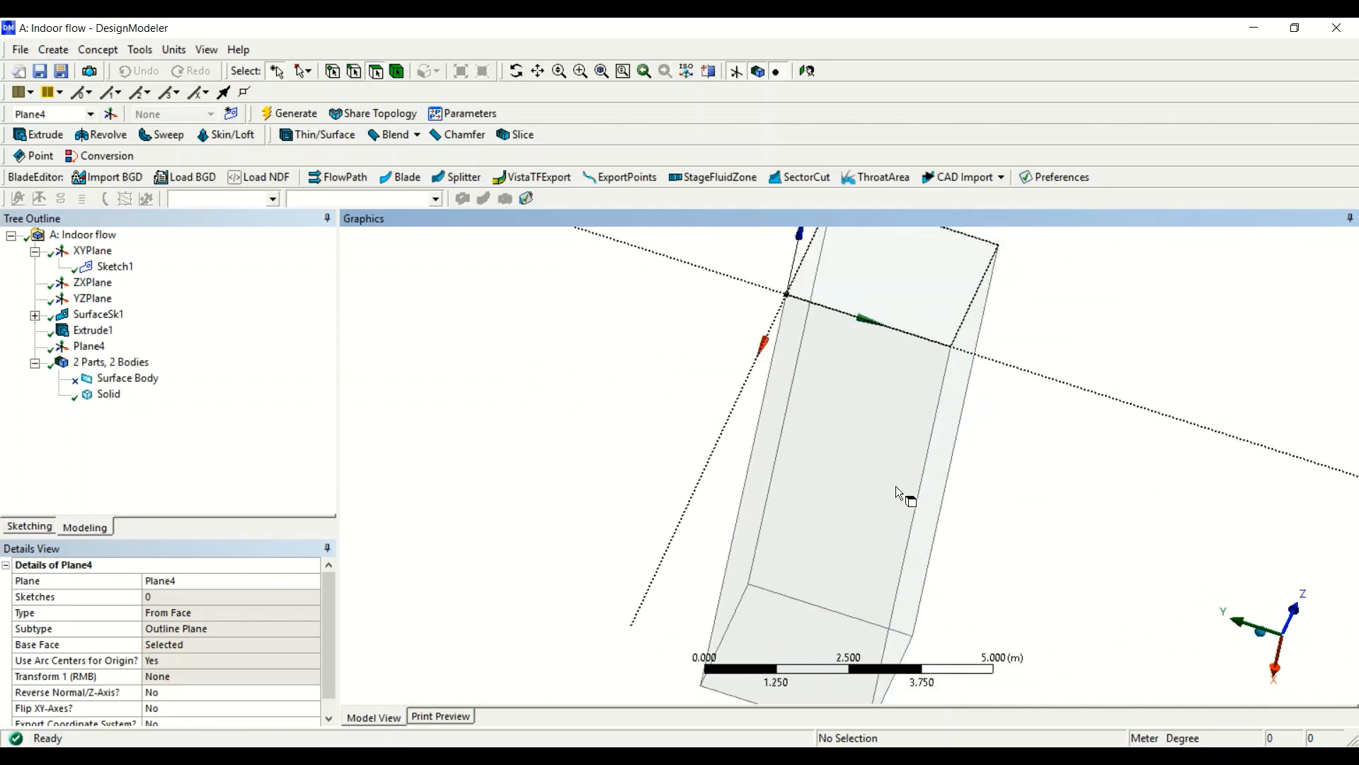
{"action": "scroll", "coordinate": [878, 369], "scroll_direction": "up", "scroll_amount": 1}
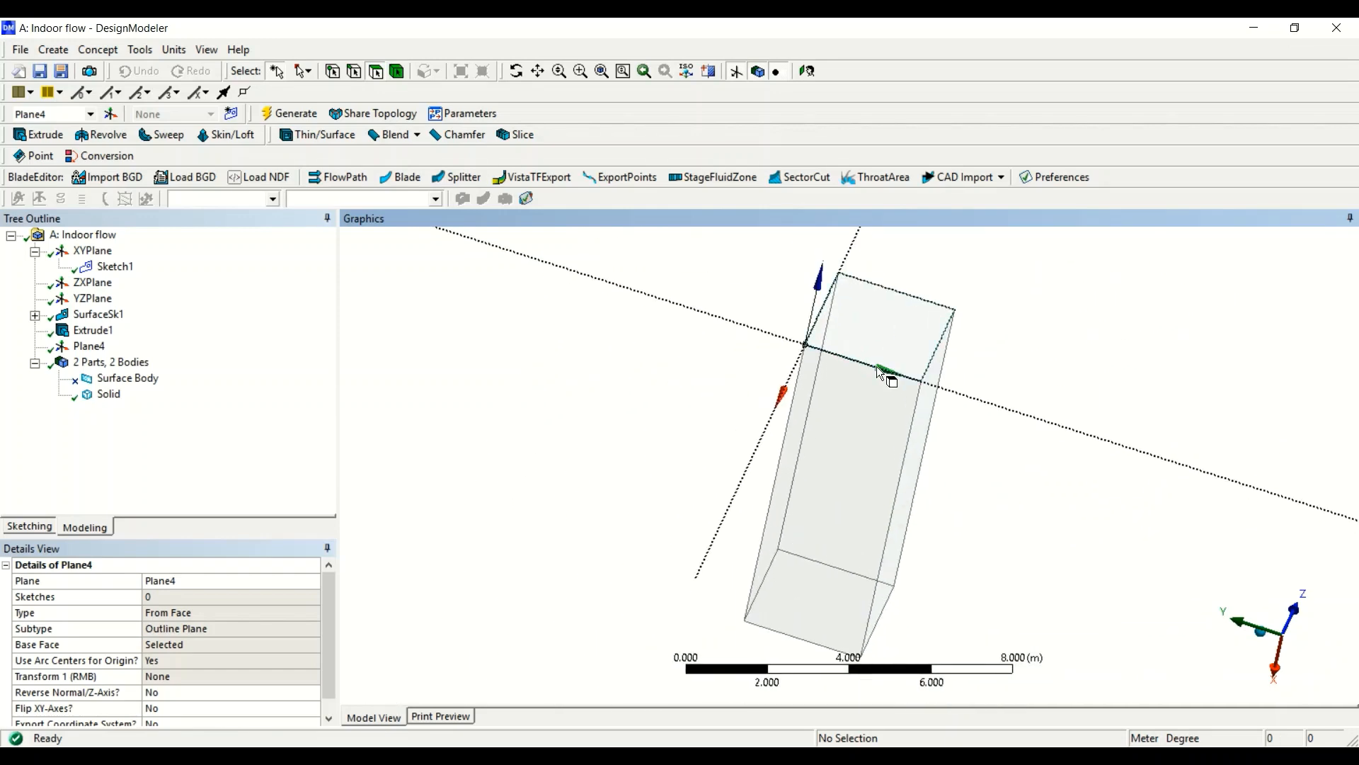
{"action": "left_click", "coordinate": [1248, 627]}
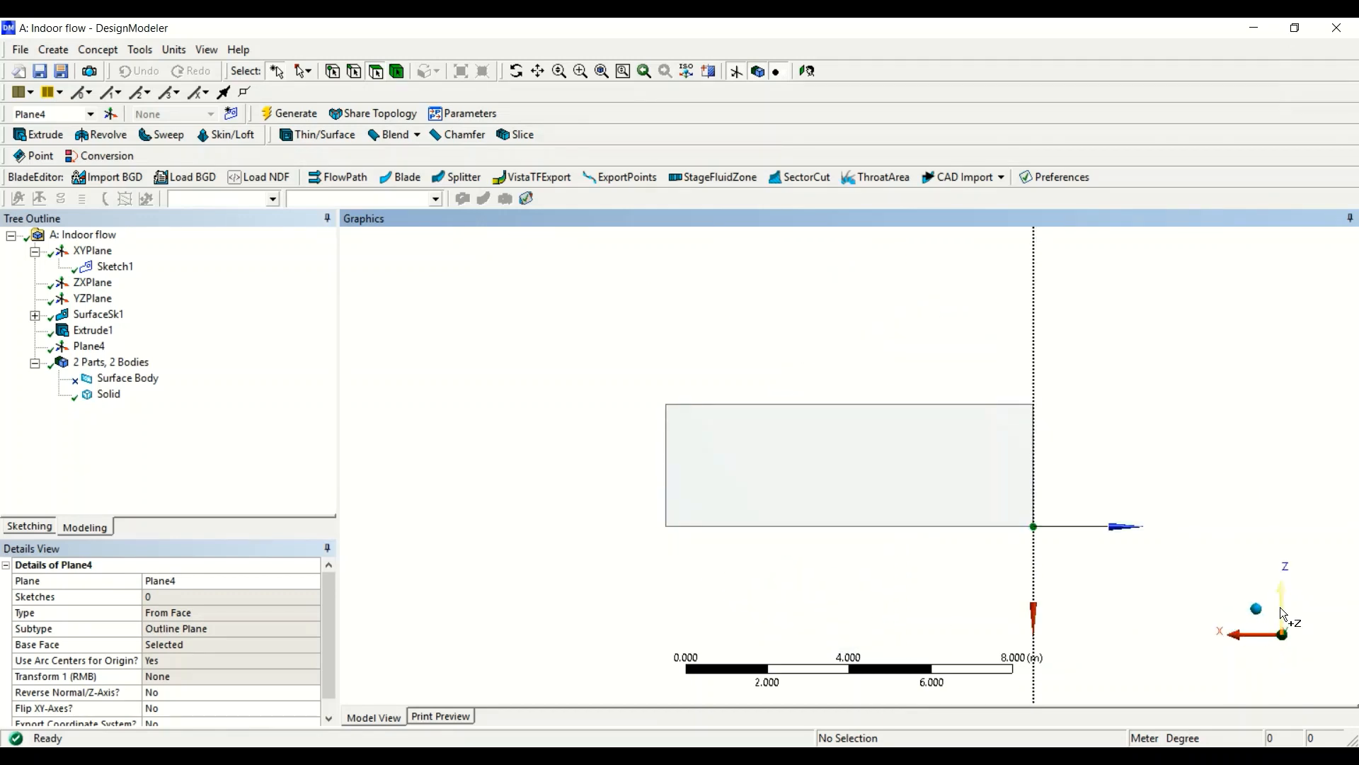
{"action": "left_click", "coordinate": [1256, 635]}
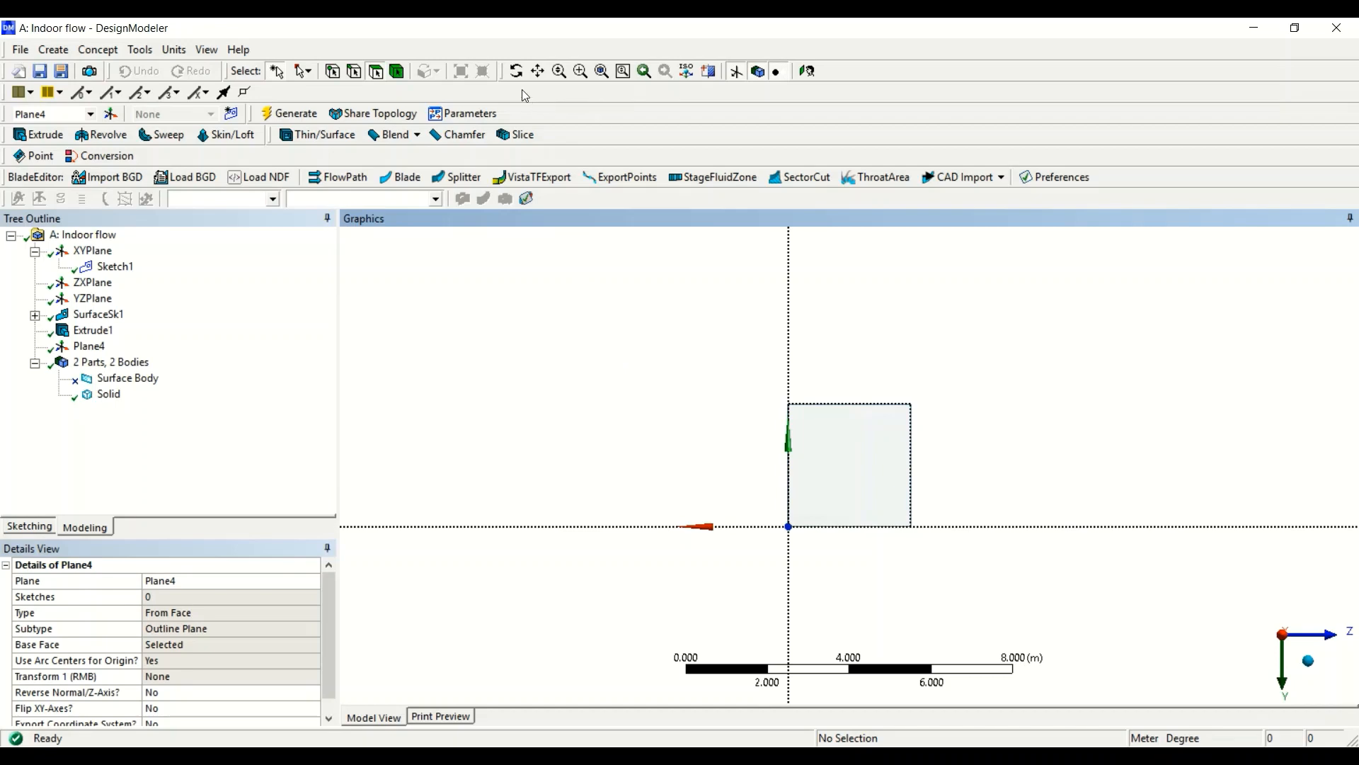
{"action": "left_click", "coordinate": [516, 71]}
{"action": "mouse_move", "coordinate": [914, 388]}
{"action": "left_mouse_down"}
{"action": "mouse_move", "coordinate": [889, 402]}
{"action": "mouse_move", "coordinate": [935, 385]}
{"action": "mouse_move", "coordinate": [771, 404]}
{"action": "mouse_move", "coordinate": [928, 409]}
{"action": "left_mouse_up"}
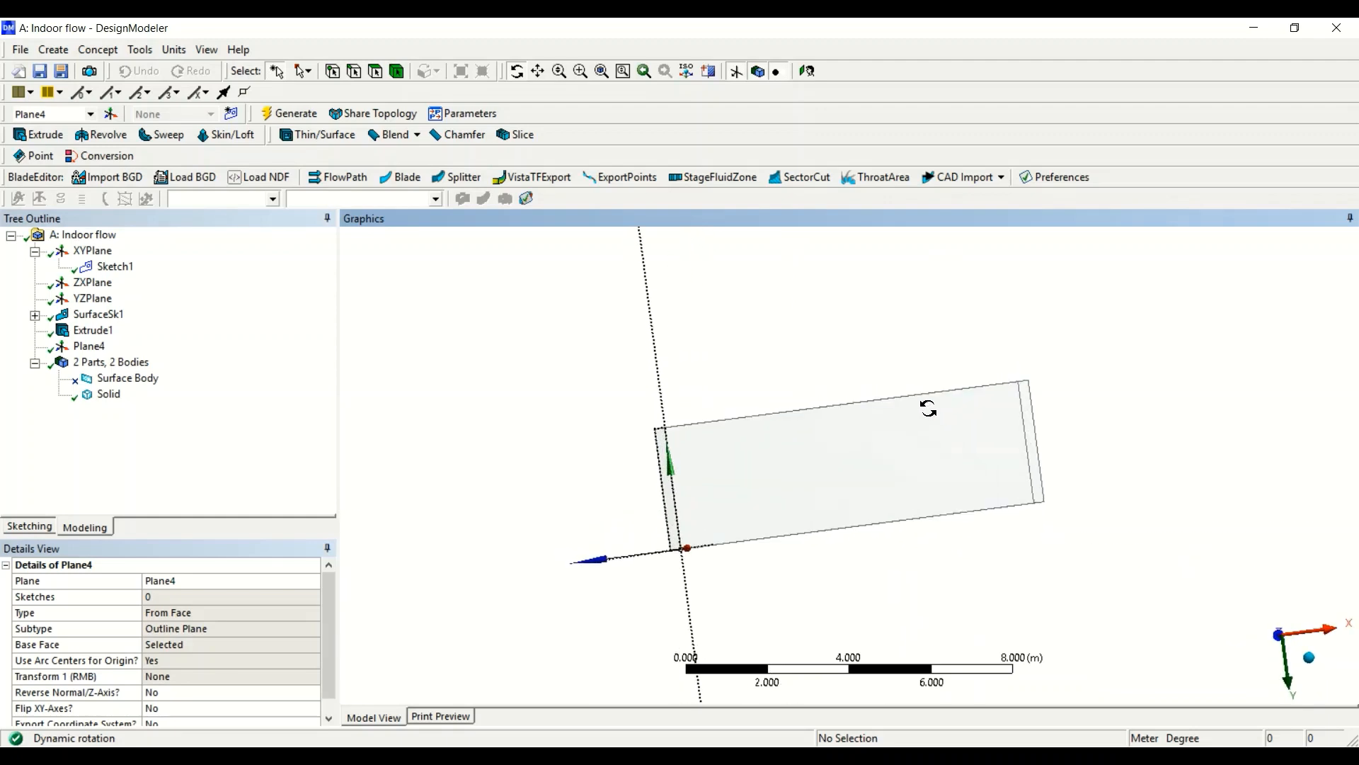
{"action": "left_click_drag", "start_coordinate": [731, 437], "coordinate": [880, 522]}
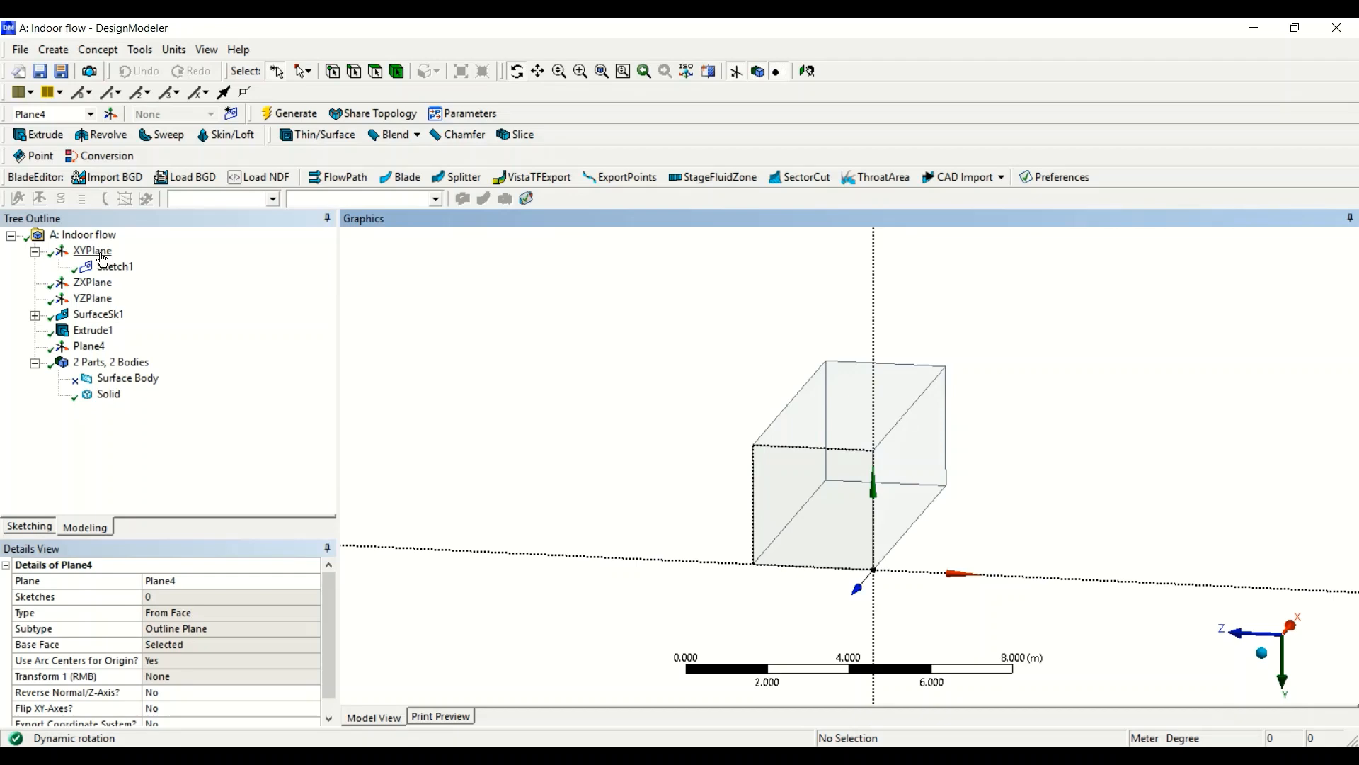
{"action": "left_click", "coordinate": [101, 254]}
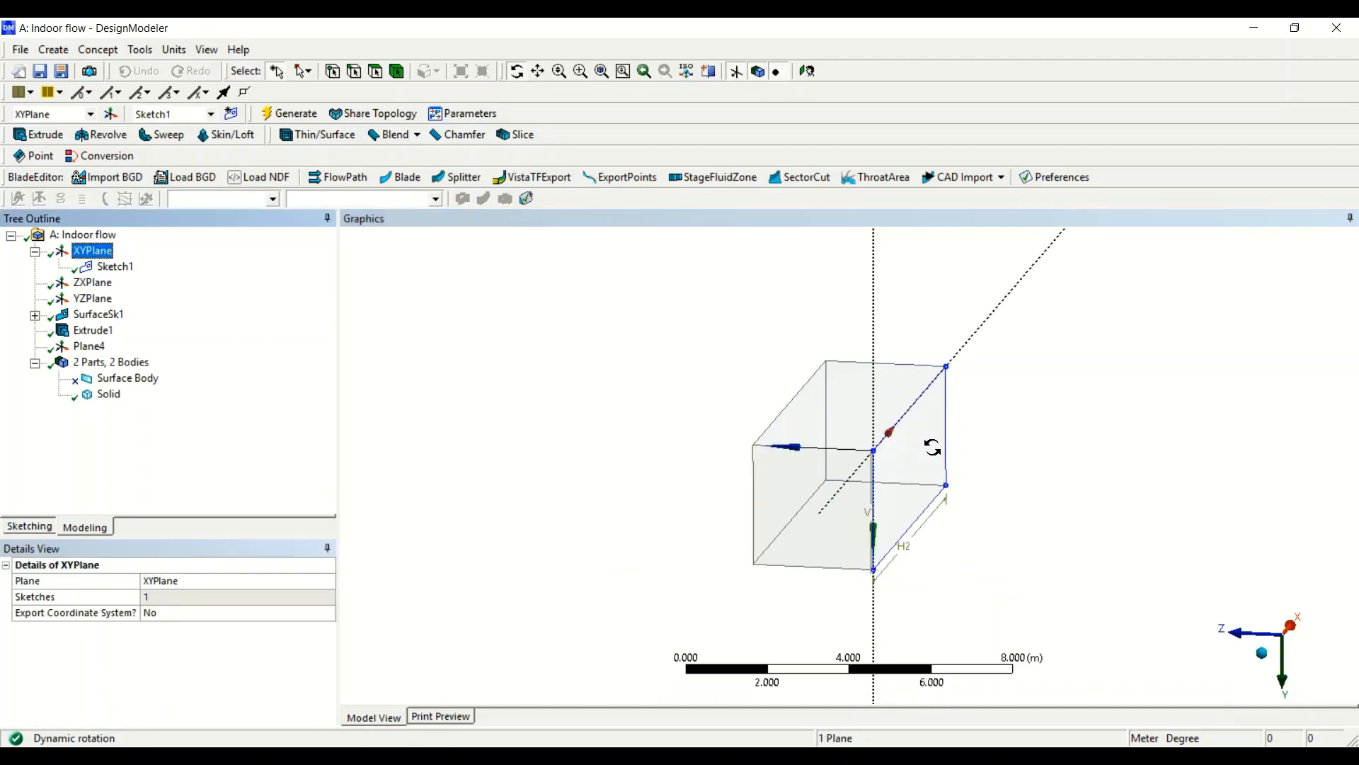
{"action": "left_click_drag", "start_coordinate": [1005, 458], "coordinate": [813, 364]}
{"action": "left_click_drag", "start_coordinate": [637, 394], "coordinate": [772, 540]}
{"action": "scroll", "coordinate": [772, 540], "scroll_direction": "up", "scroll_amount": 2}
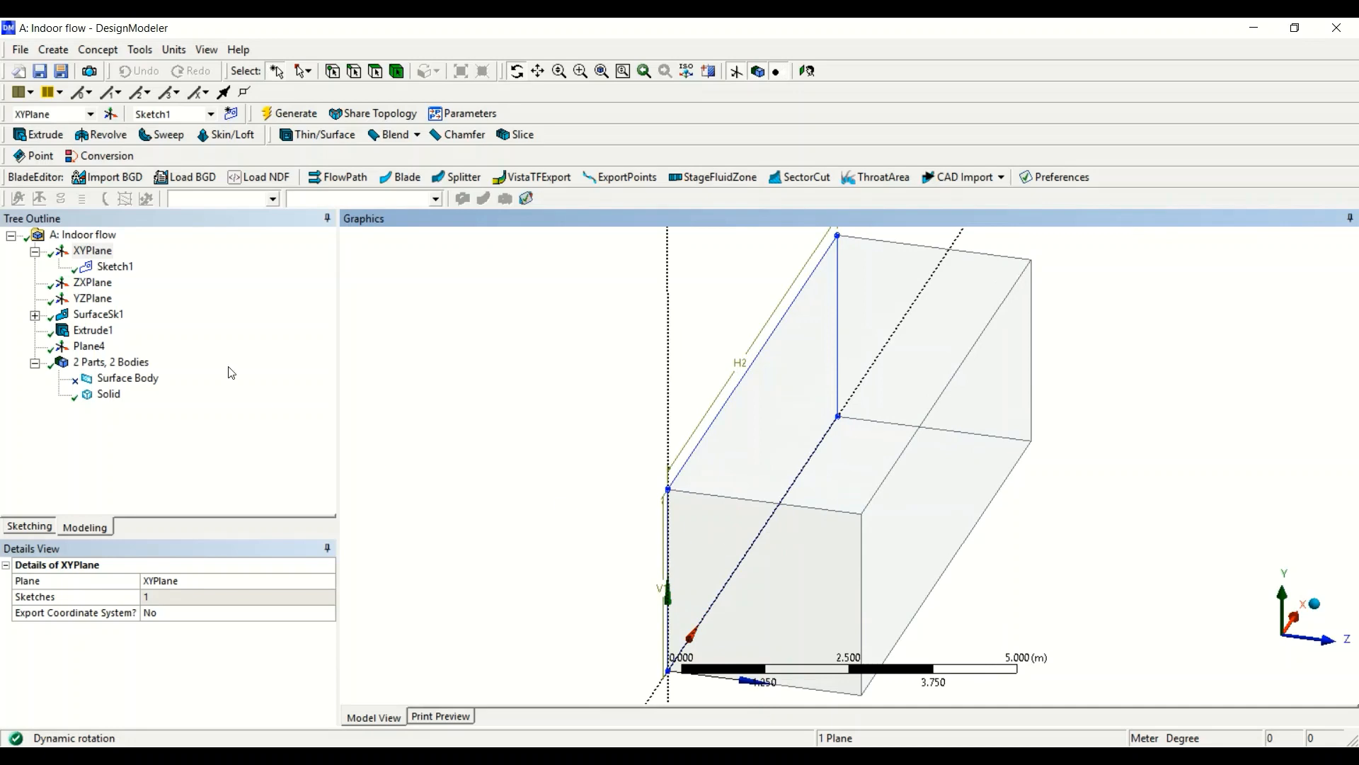
Create a new sketch on Plane4 at the room's square end face and select it.
{"action": "left_click", "coordinate": [95, 348]}
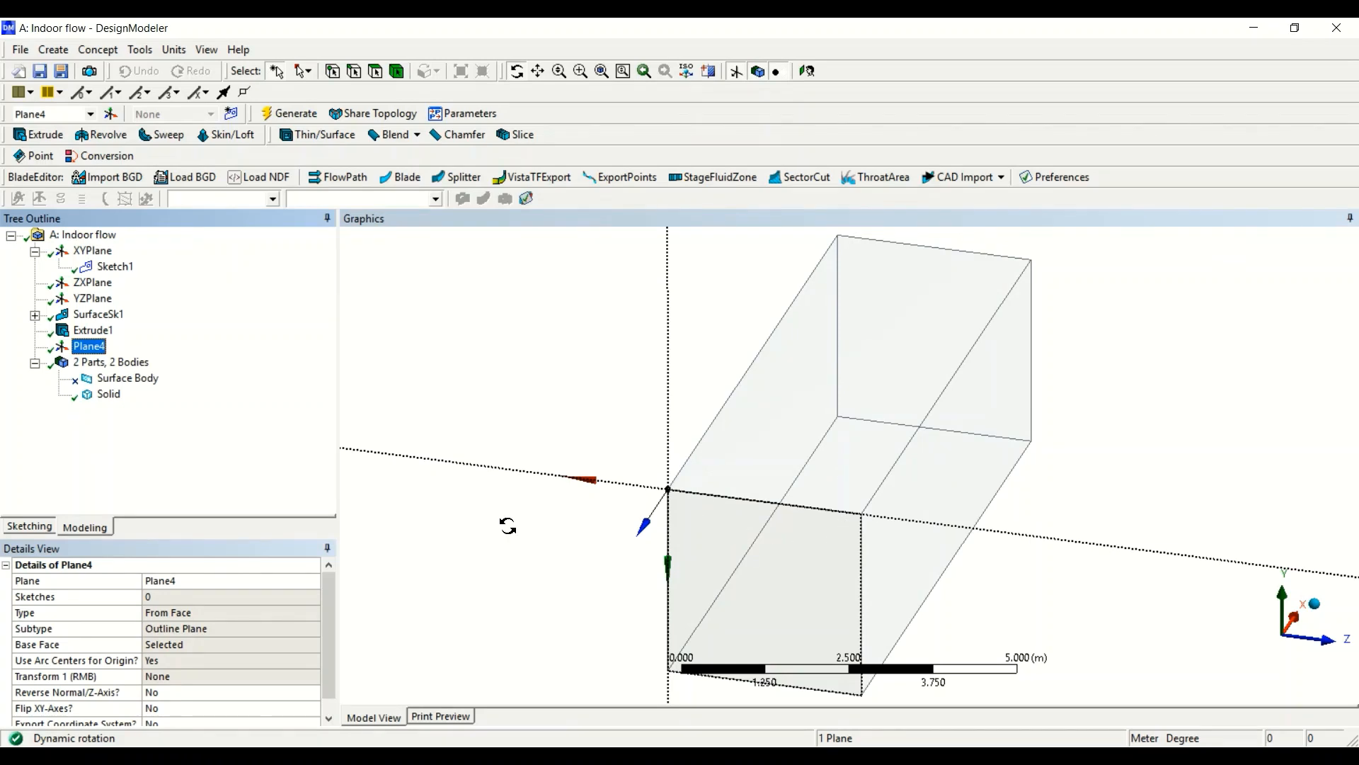
{"action": "left_click", "coordinate": [232, 113]}
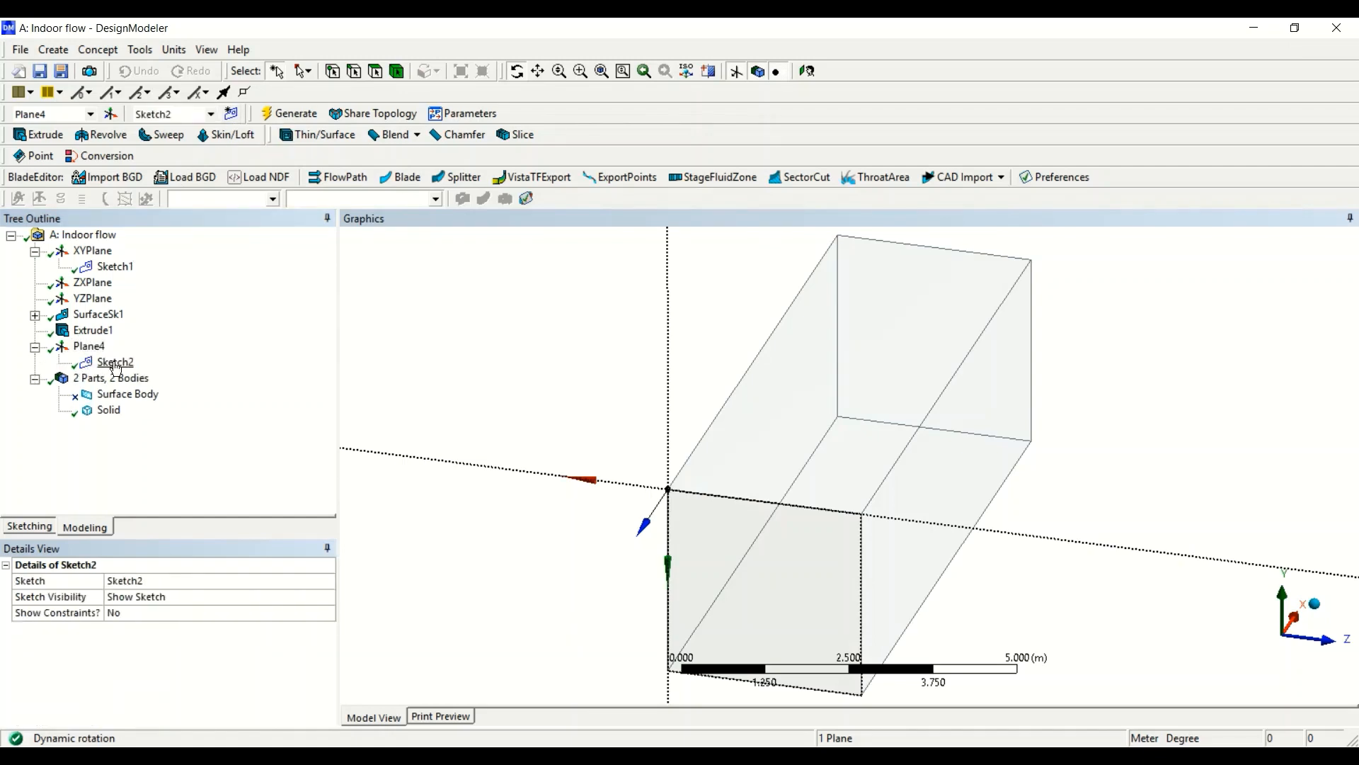
{"action": "left_click", "coordinate": [115, 363]}
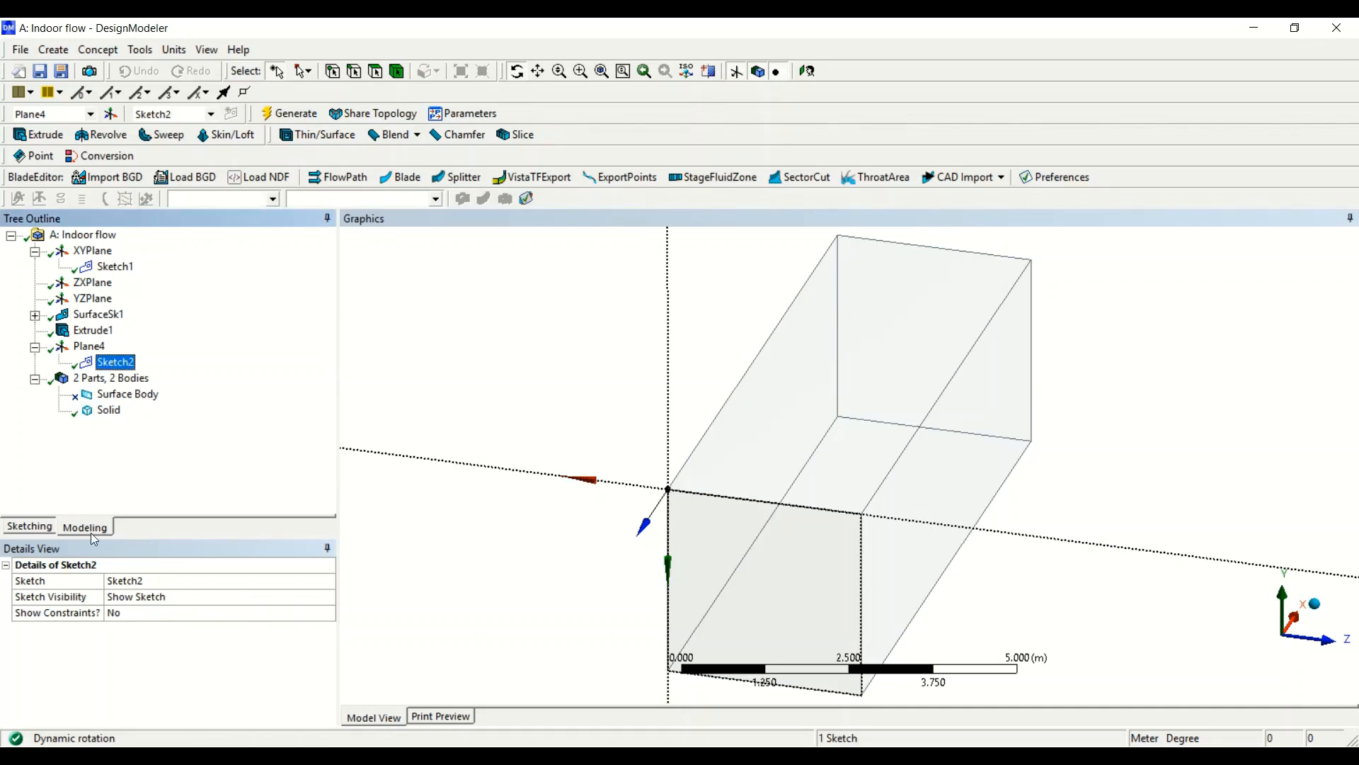
Draw a rectangle about 3 m wide and 0.39 m high along the end face's upper edge, starting at the plane's origin.
{"action": "left_click", "coordinate": [29, 526]}
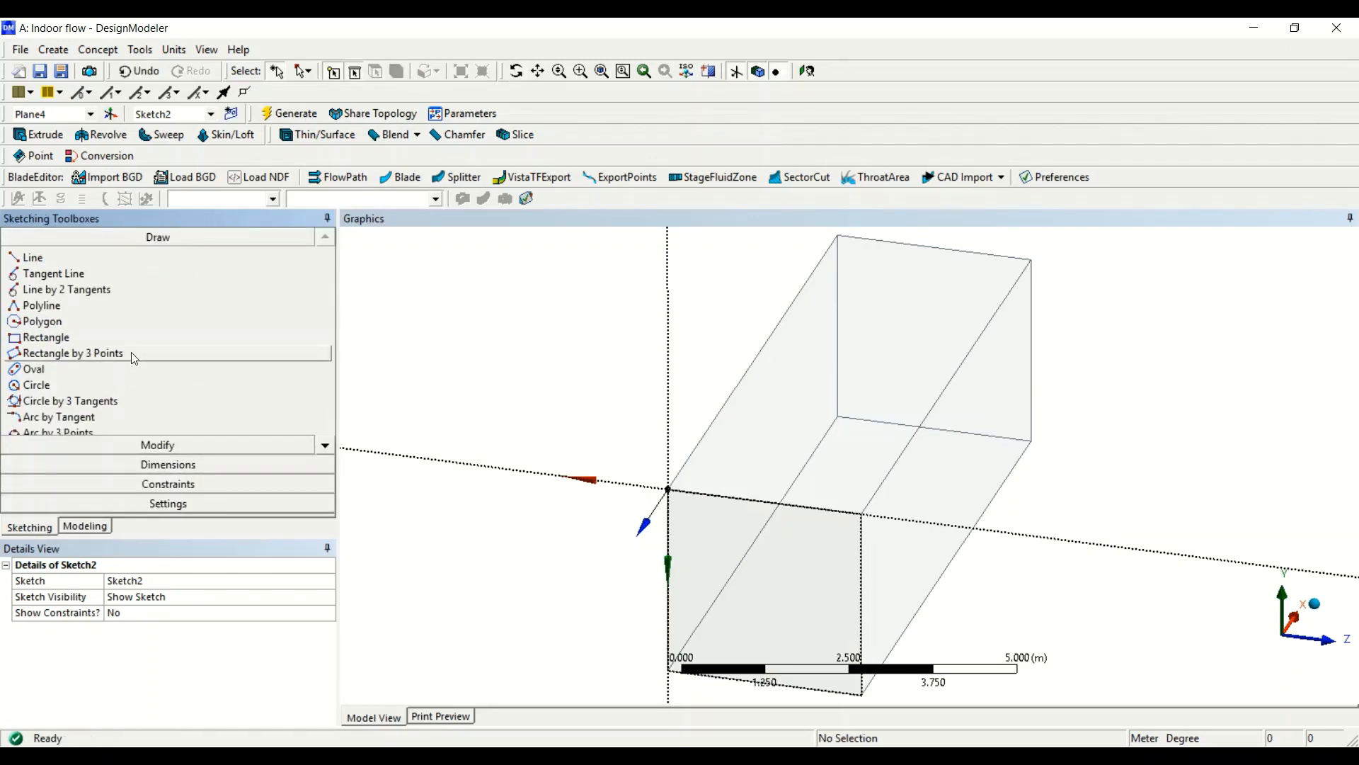
{"action": "left_click", "coordinate": [59, 346]}
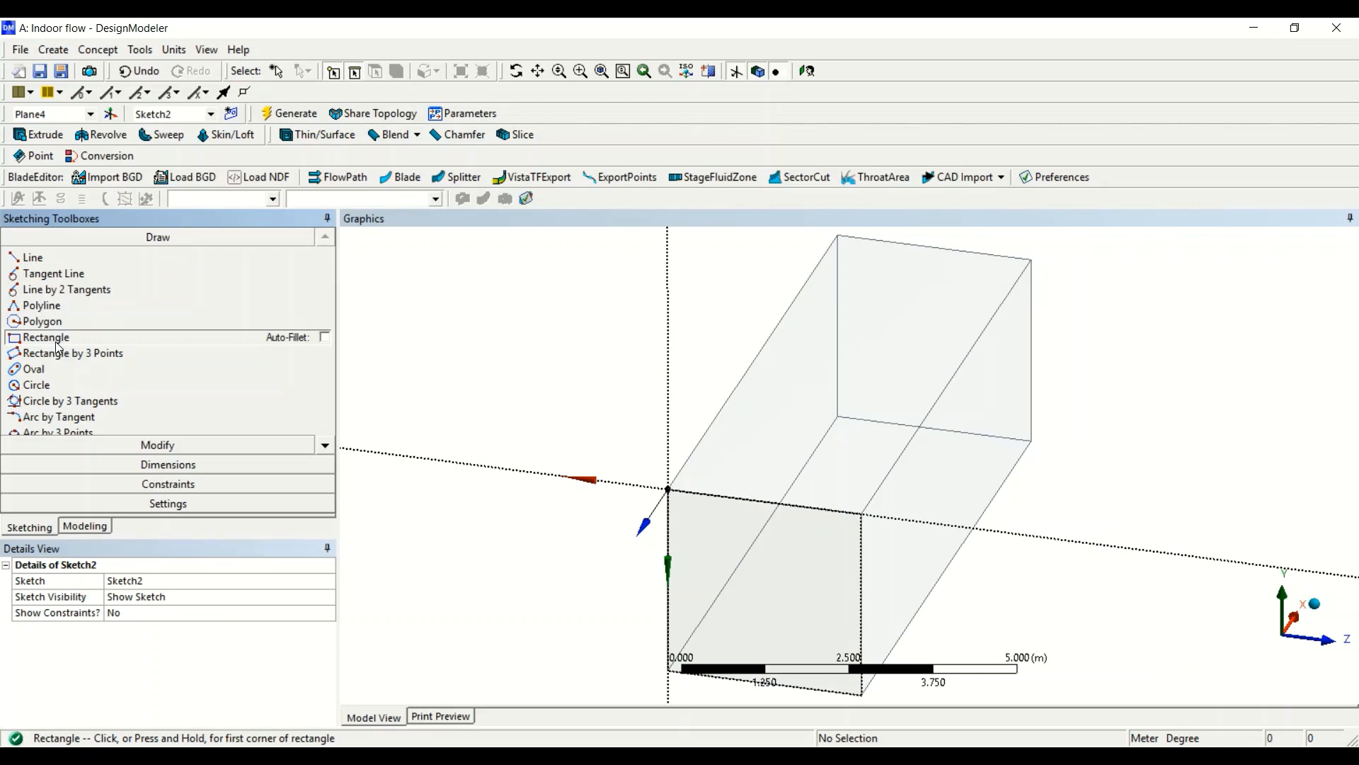
{"action": "left_click", "coordinate": [669, 487]}
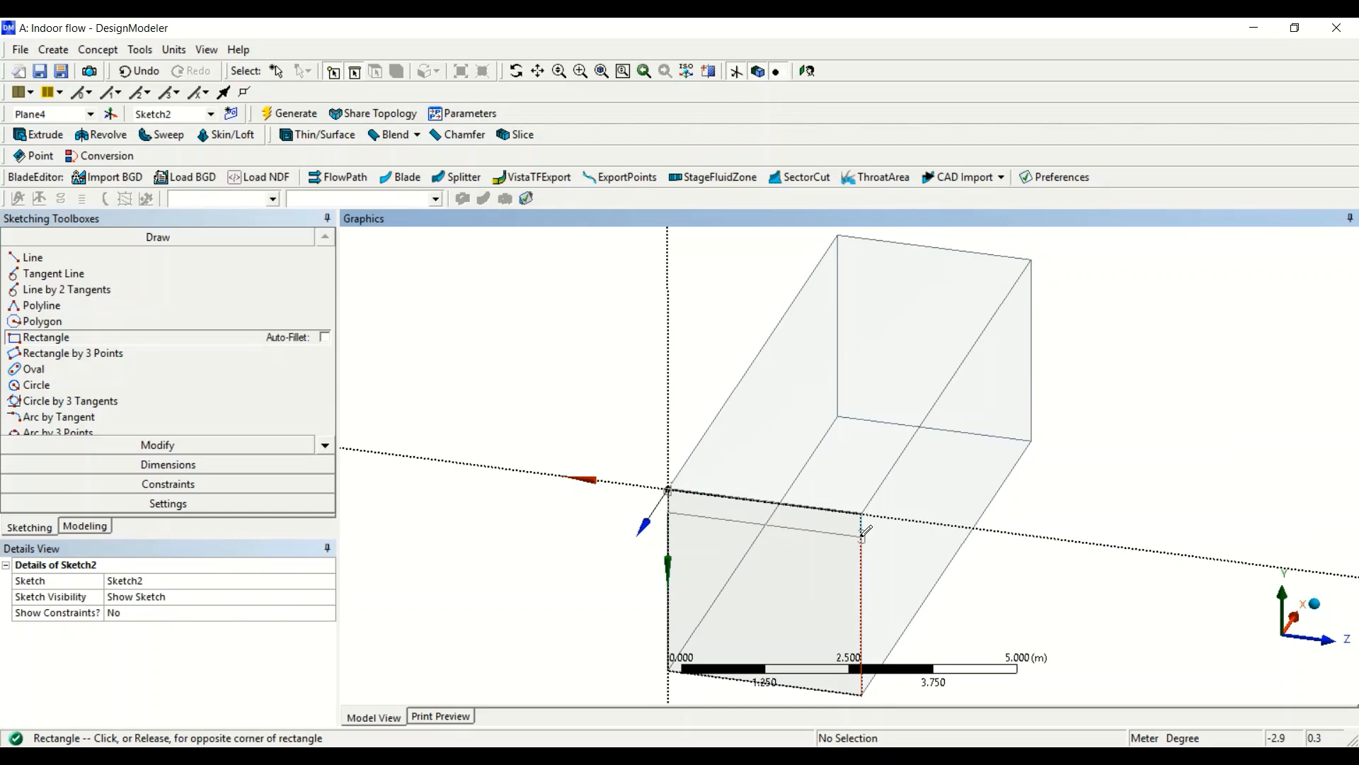
{"action": "left_click", "coordinate": [862, 536]}
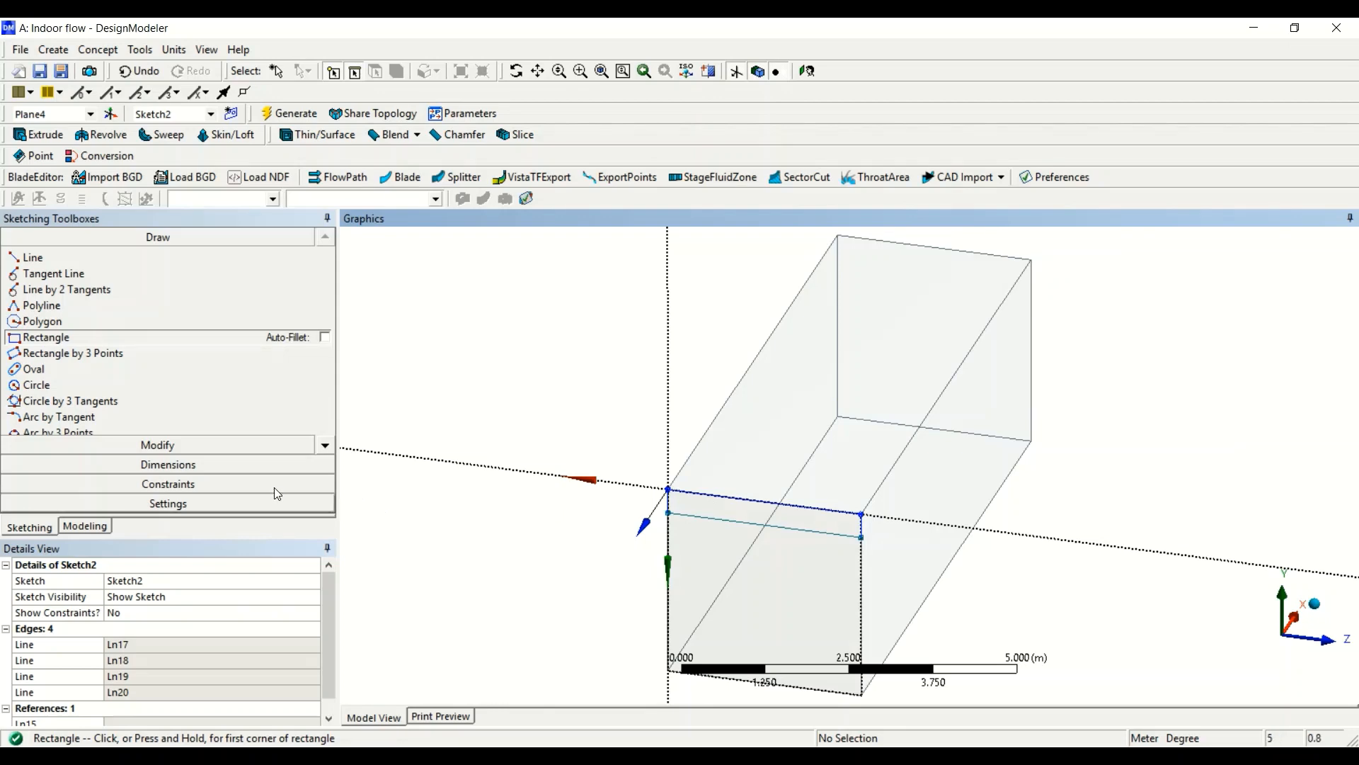
Dimension the rectangle's short vertical side and set its height to 0.3 m.
{"action": "left_click", "coordinate": [245, 466]}
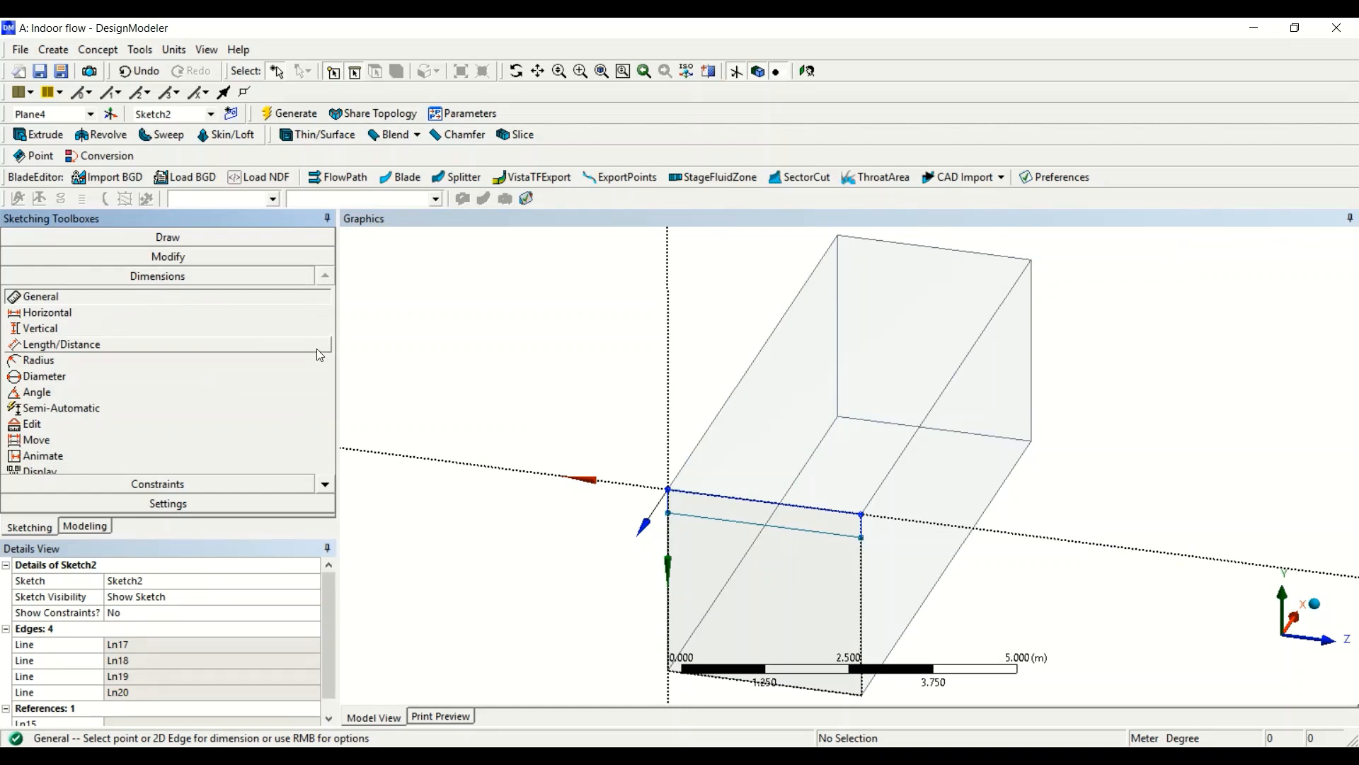
{"action": "left_click", "coordinate": [865, 523]}
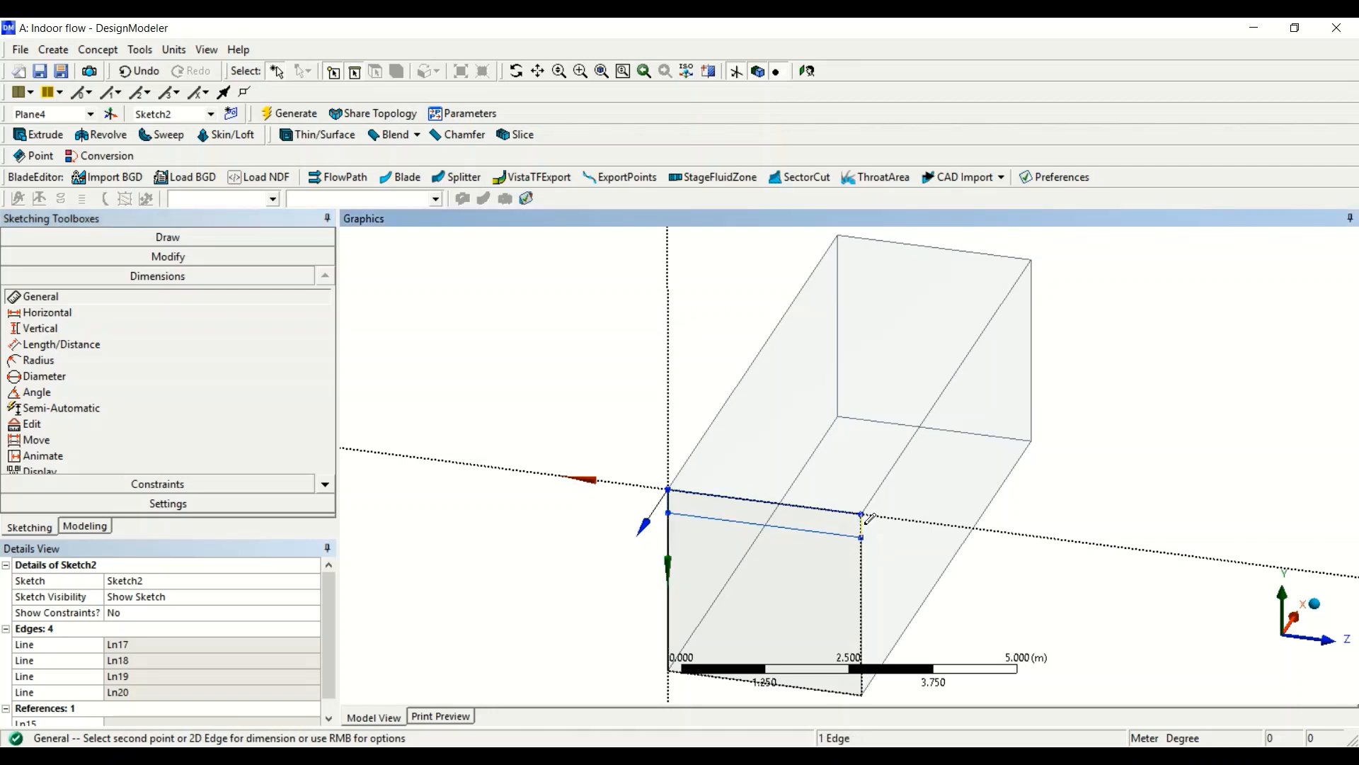
{"action": "left_click", "coordinate": [878, 525]}
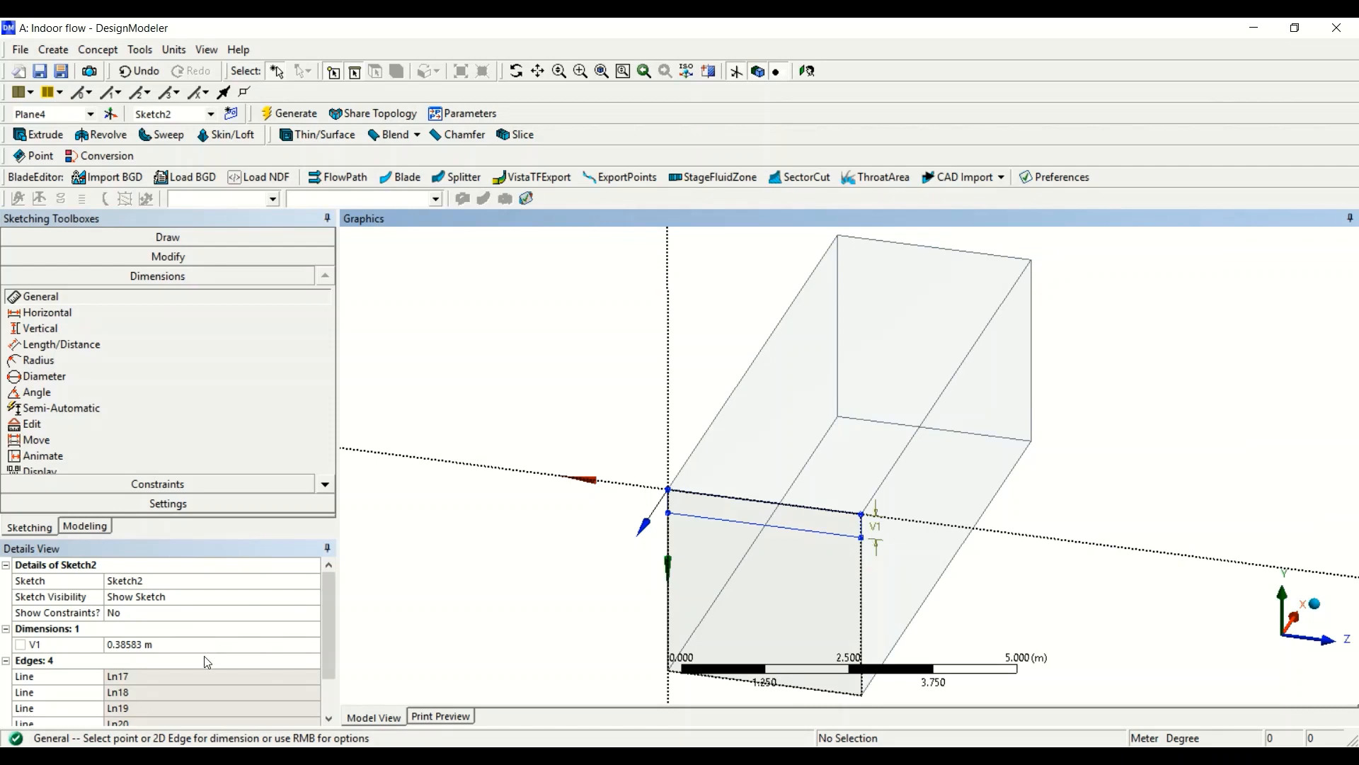
{"action": "left_click", "coordinate": [163, 643]}
{"action": "type", "text": "0.3"}
{"action": "key", "text": "Return"}
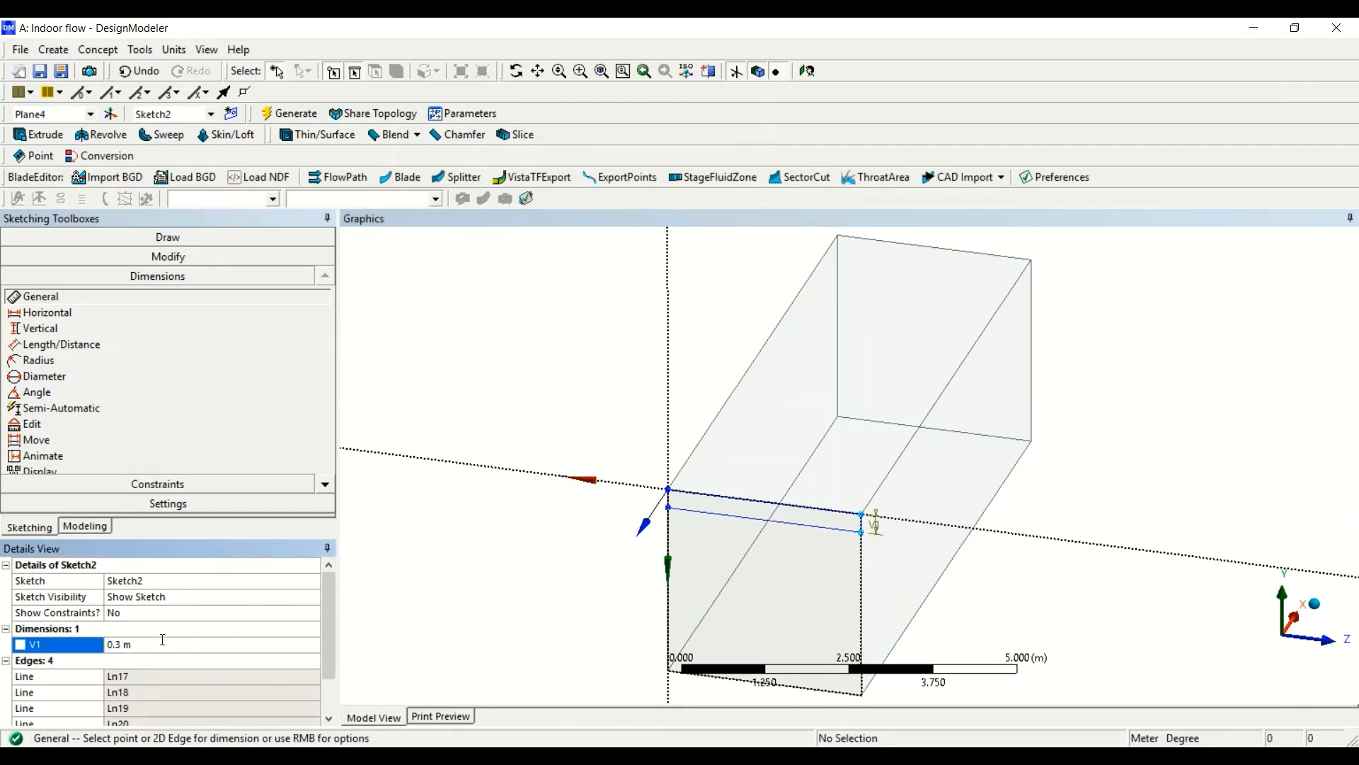
Generate a surface from the rectangle sketch with the operation set to Add Frozen.
{"action": "left_click", "coordinate": [85, 526]}
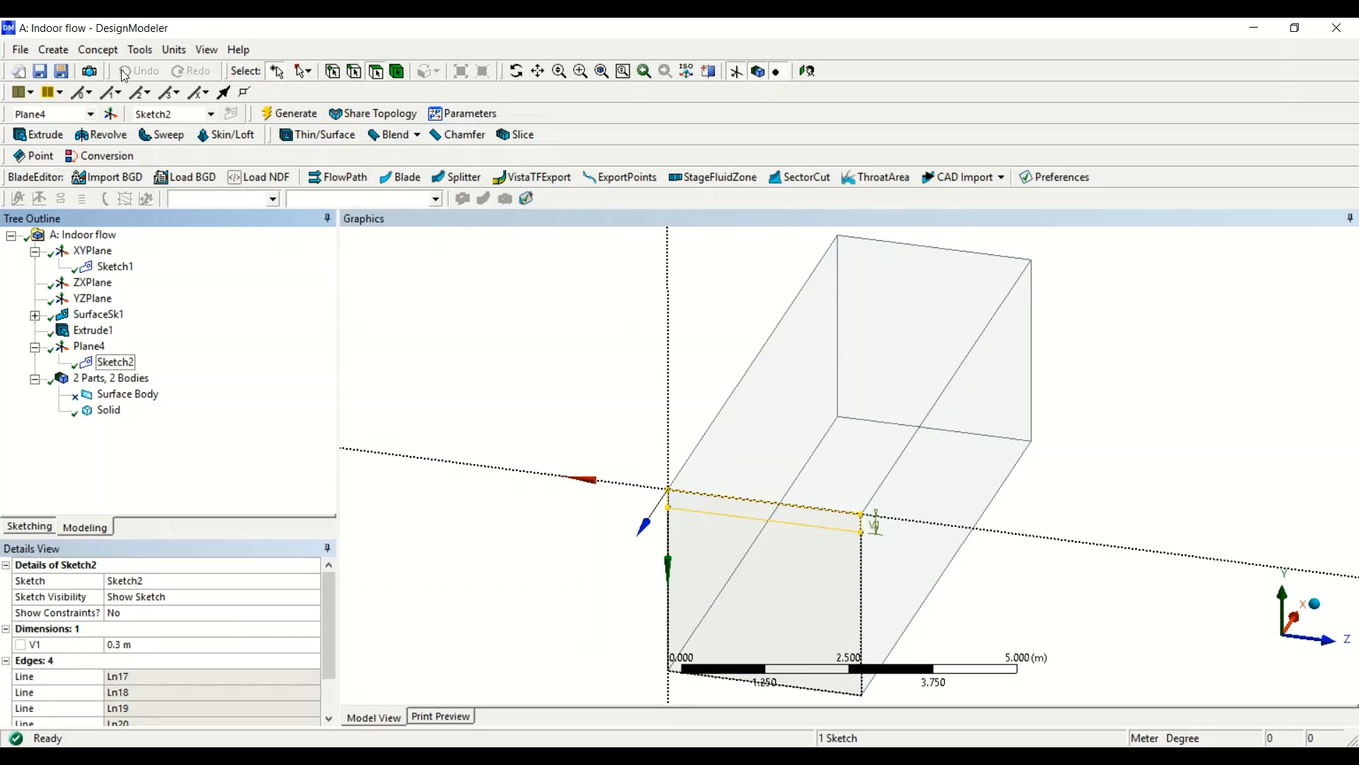
{"action": "left_click", "coordinate": [100, 50]}
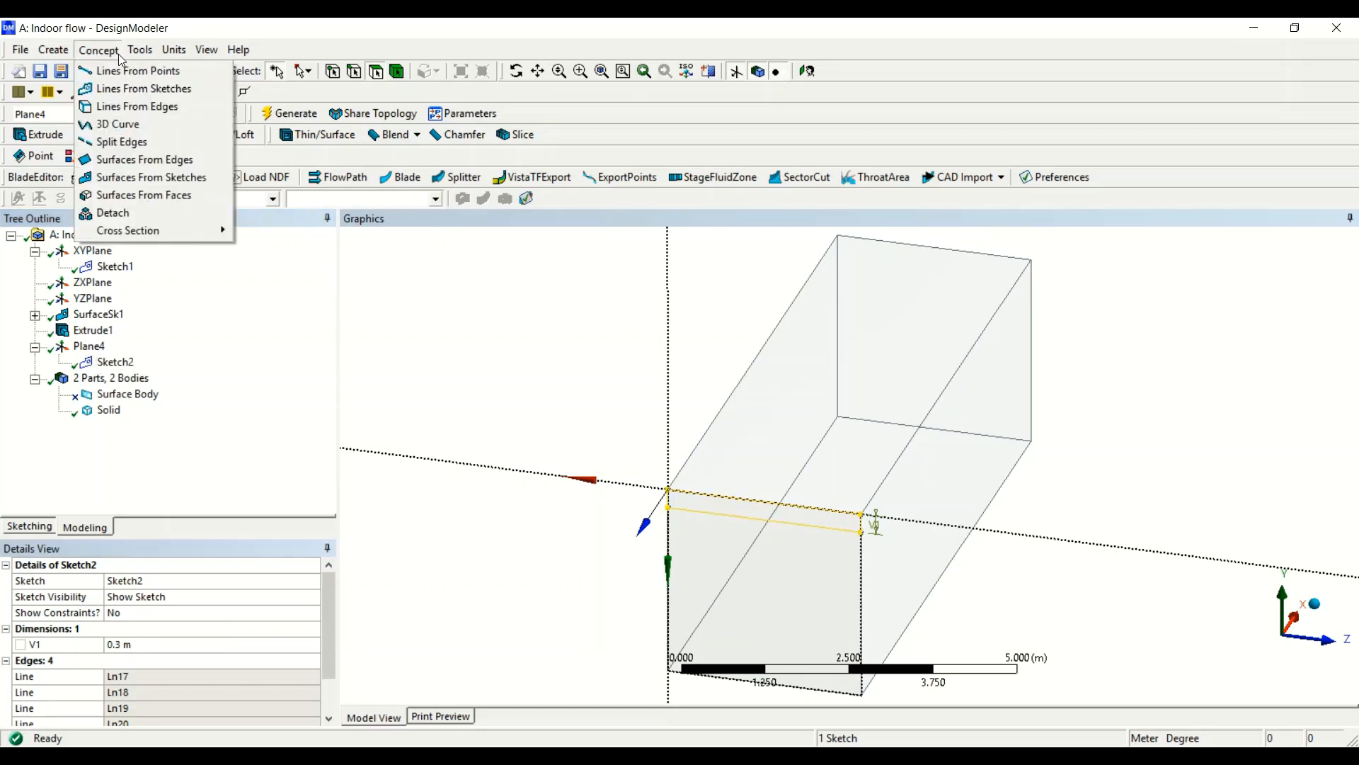
{"action": "left_click", "coordinate": [133, 179]}
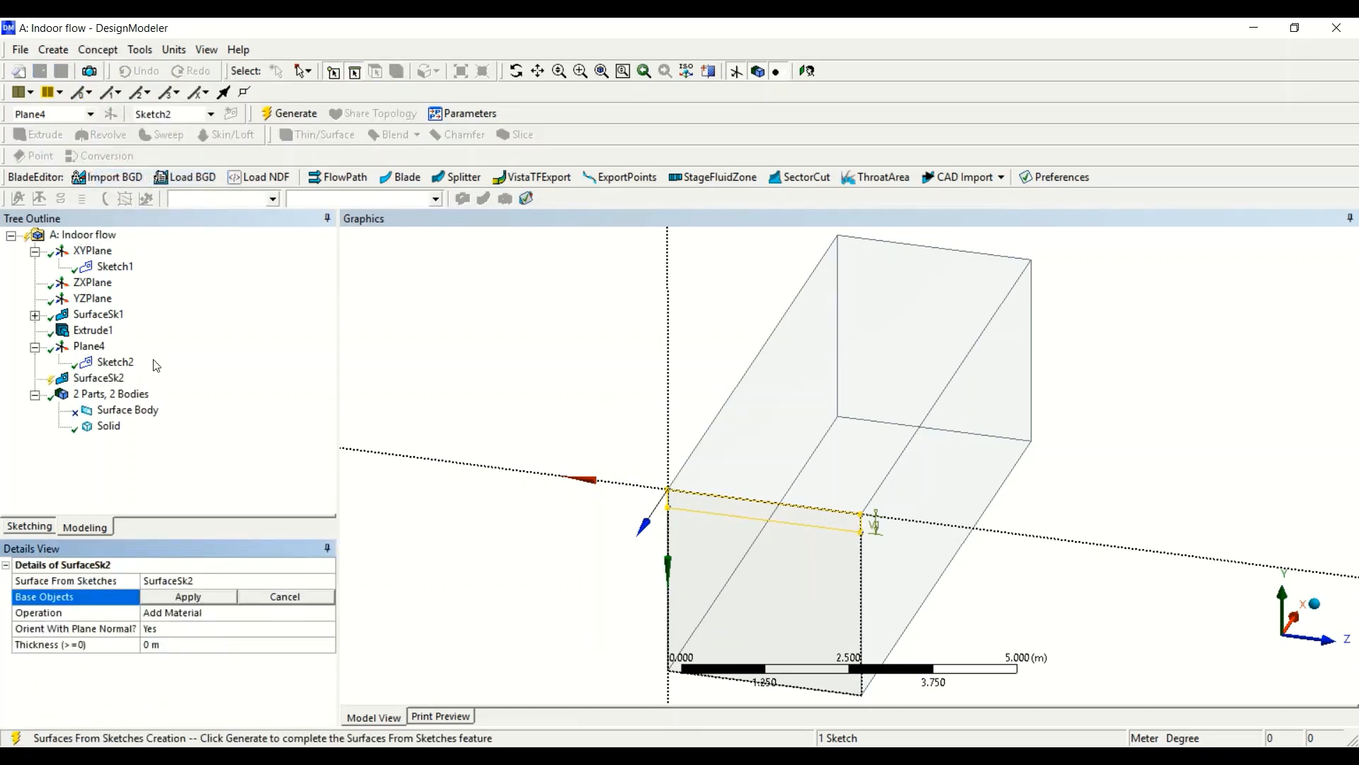
{"action": "left_click", "coordinate": [182, 597]}
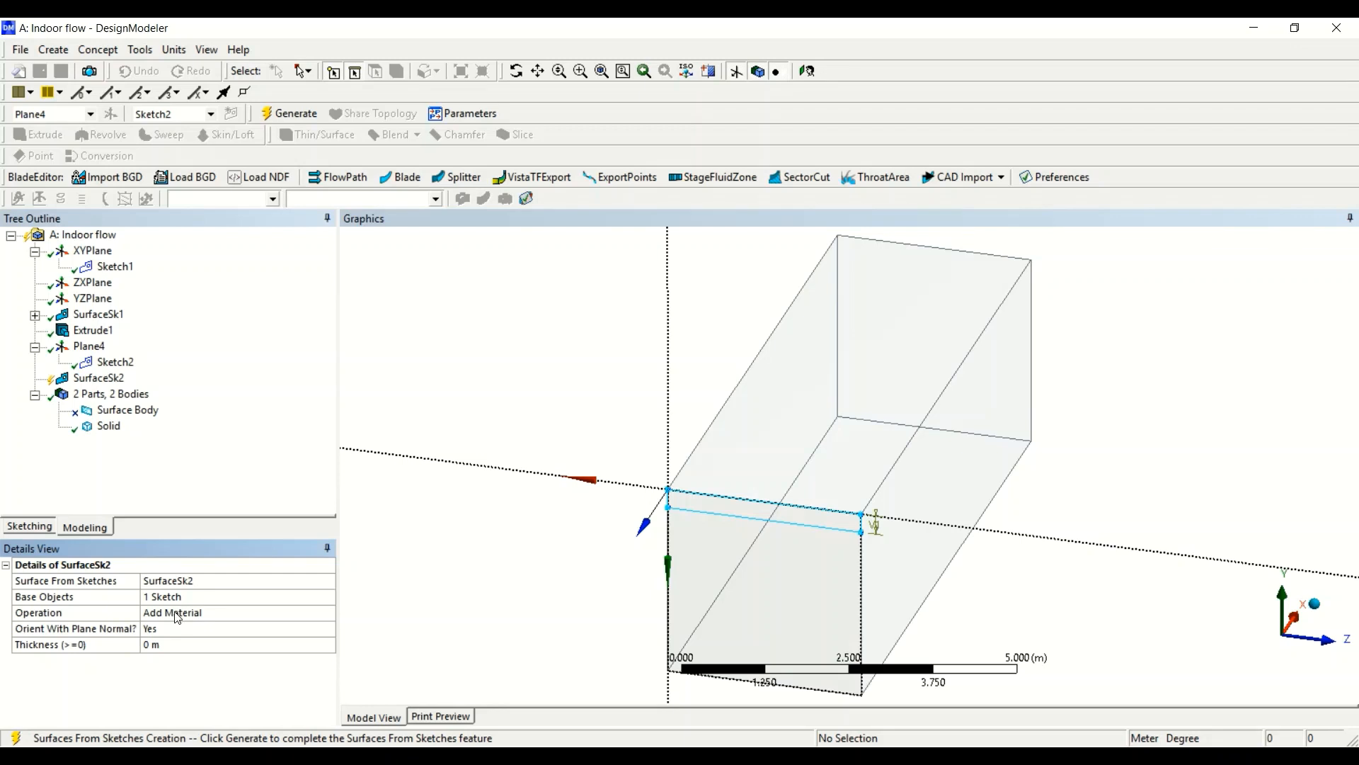
{"action": "double_click", "coordinate": [177, 613]}
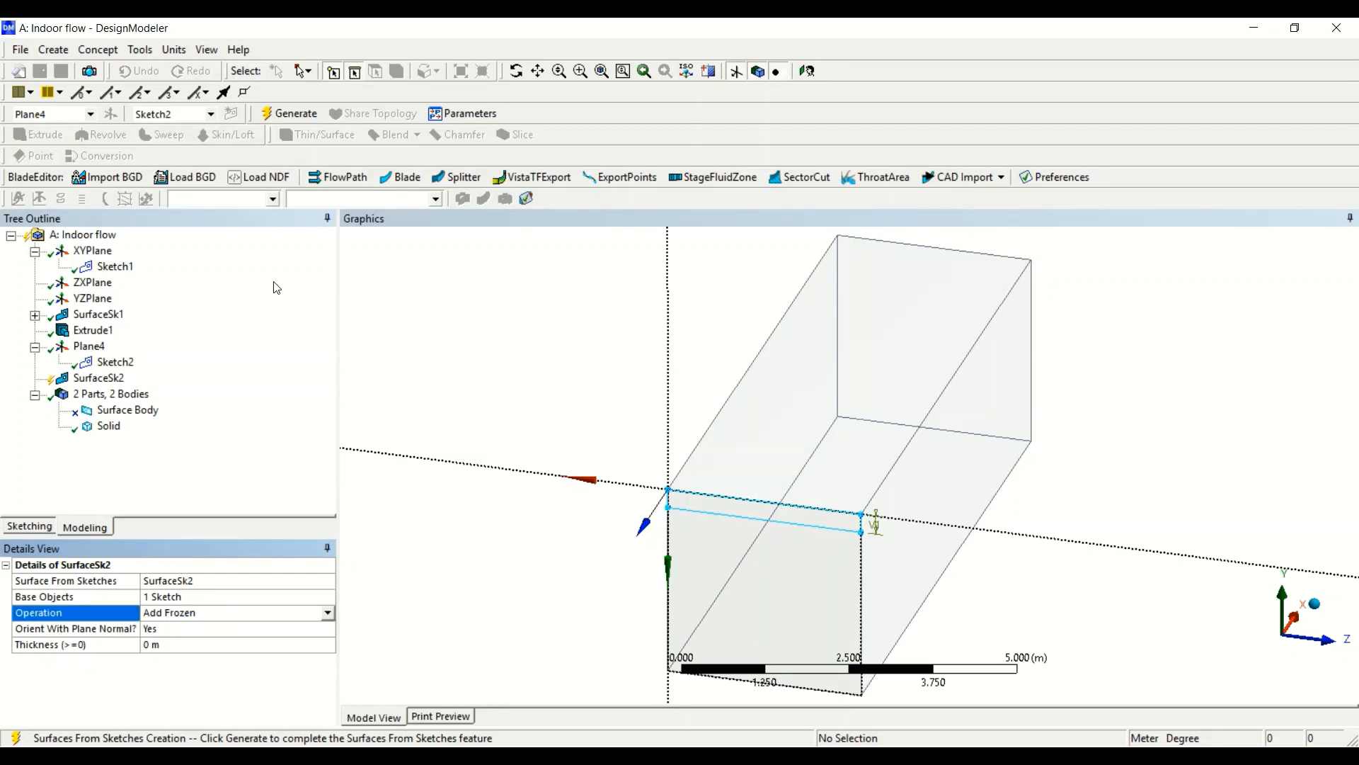
{"action": "left_click", "coordinate": [293, 115]}
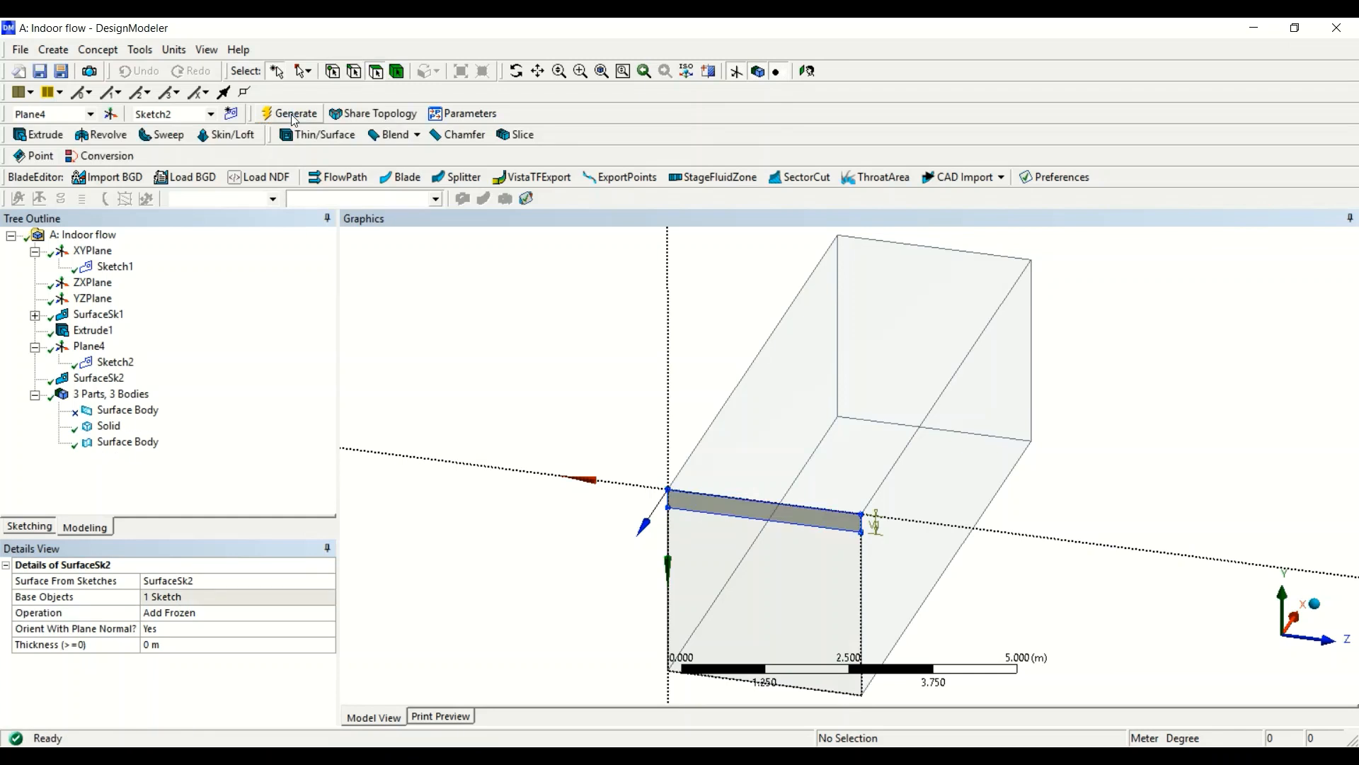
Inspect the room's end face and the new strip's surface body details, clearing the selection.
{"action": "left_click", "coordinate": [758, 509]}
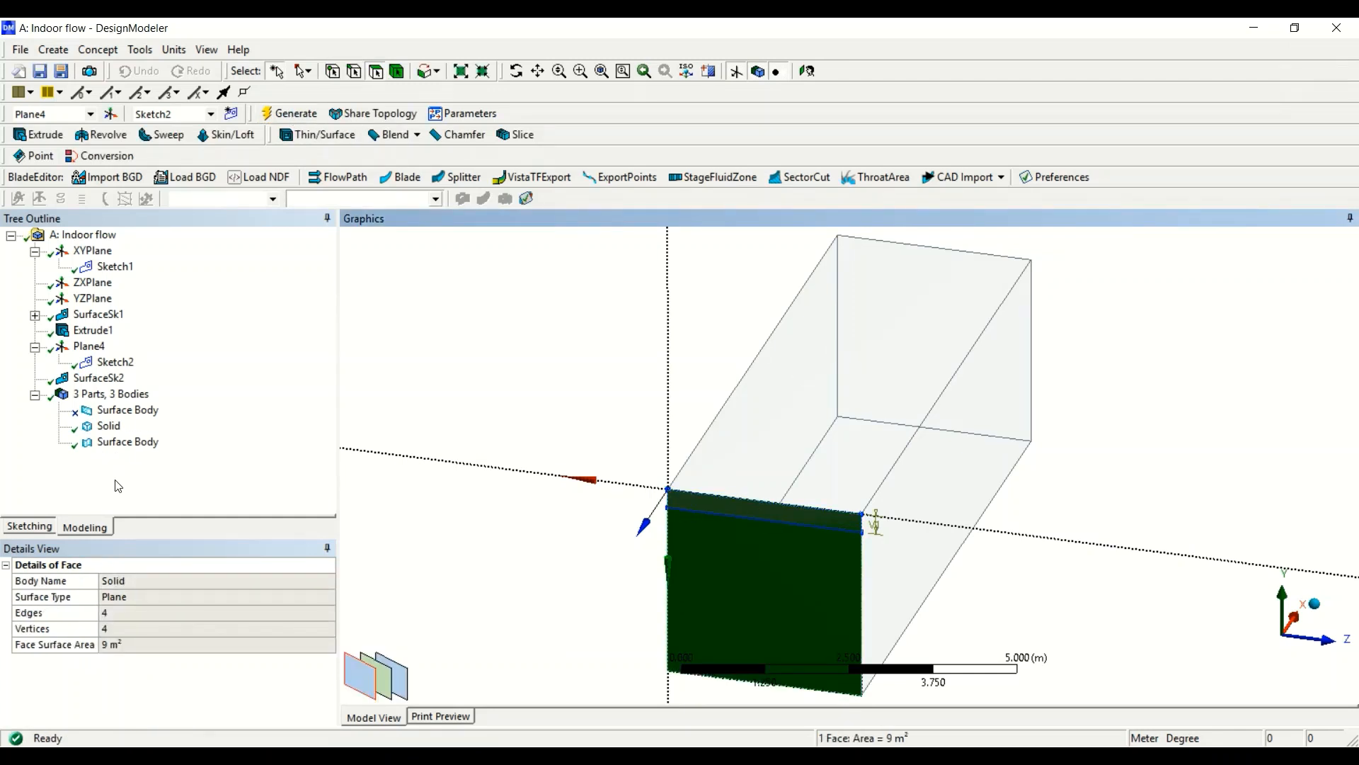
{"action": "left_click", "coordinate": [115, 444]}
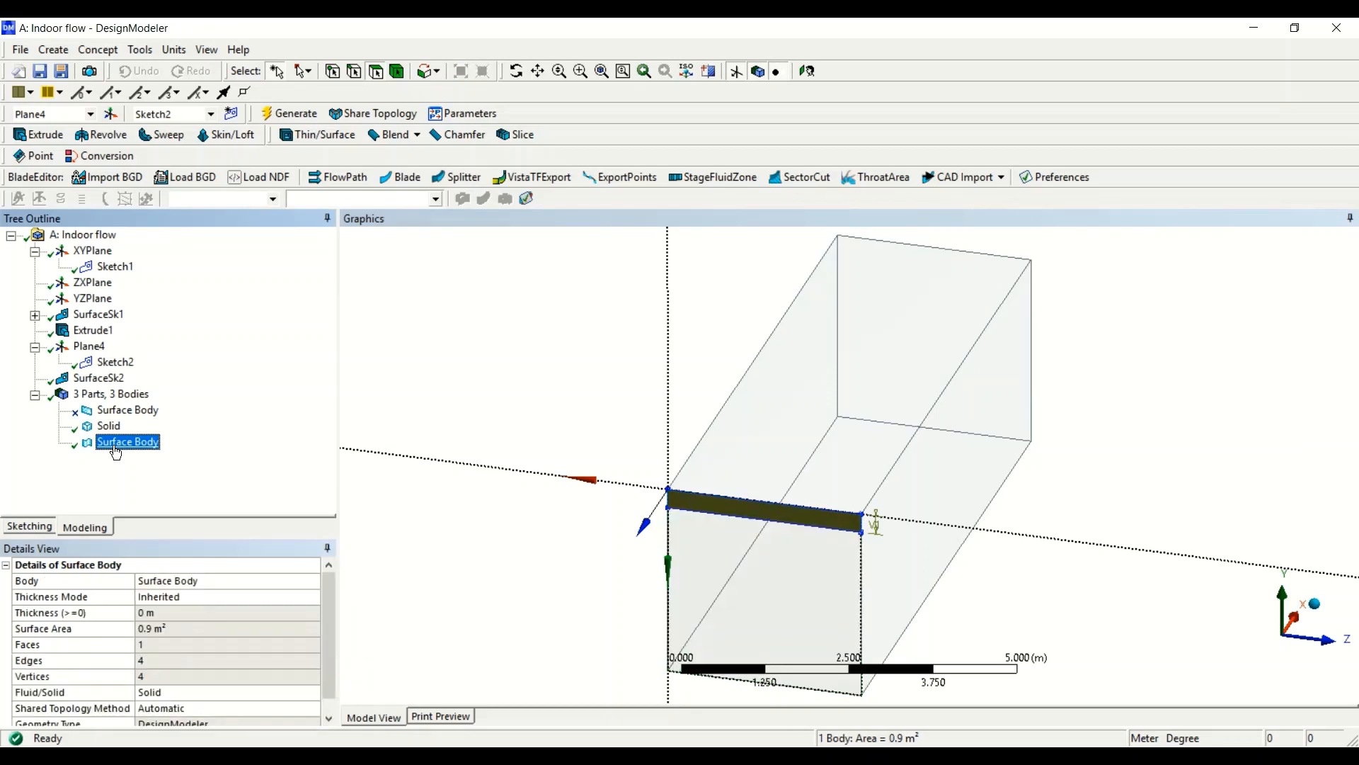
{"action": "left_click", "coordinate": [575, 414]}
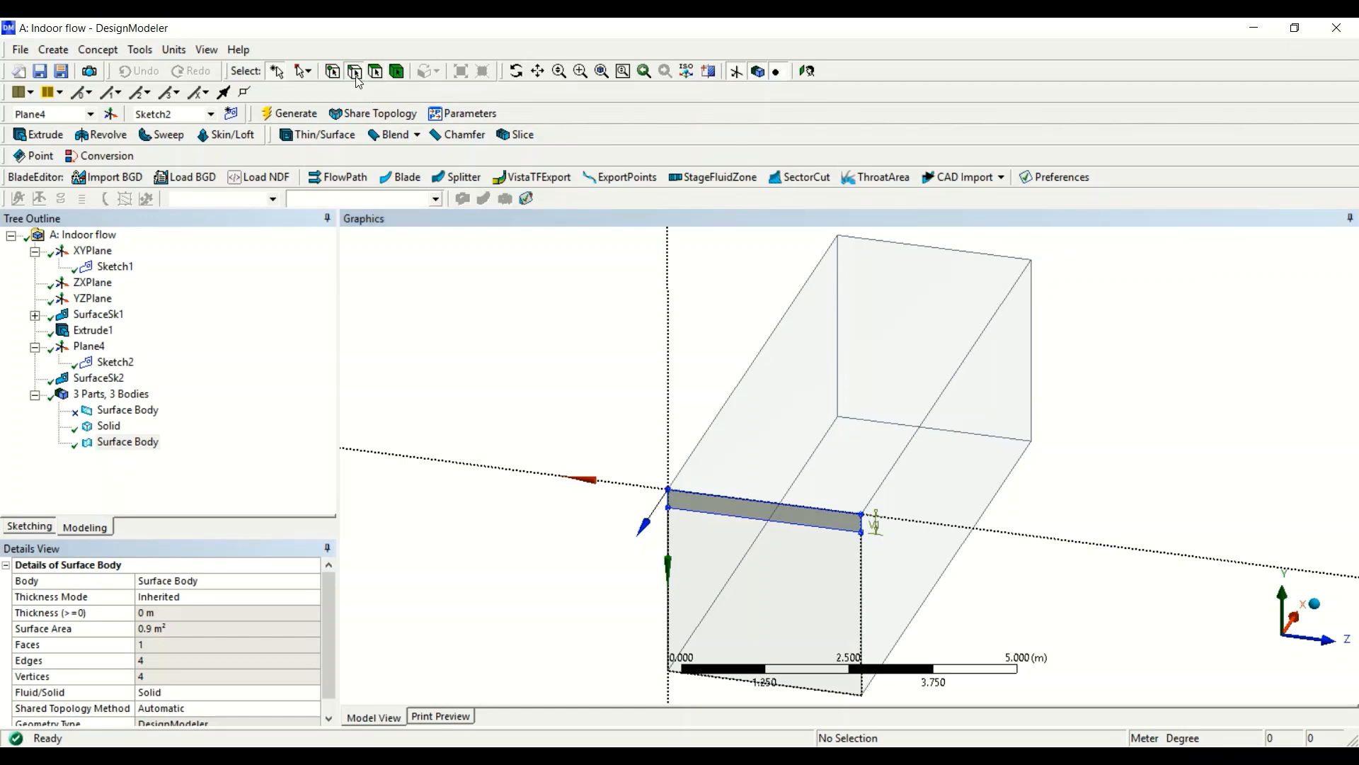
Project the strip's lower long edge onto the room's 9 m² end face as an Edges On Face projection with Imprint on, and generate it.
{"action": "left_click", "coordinate": [791, 527]}
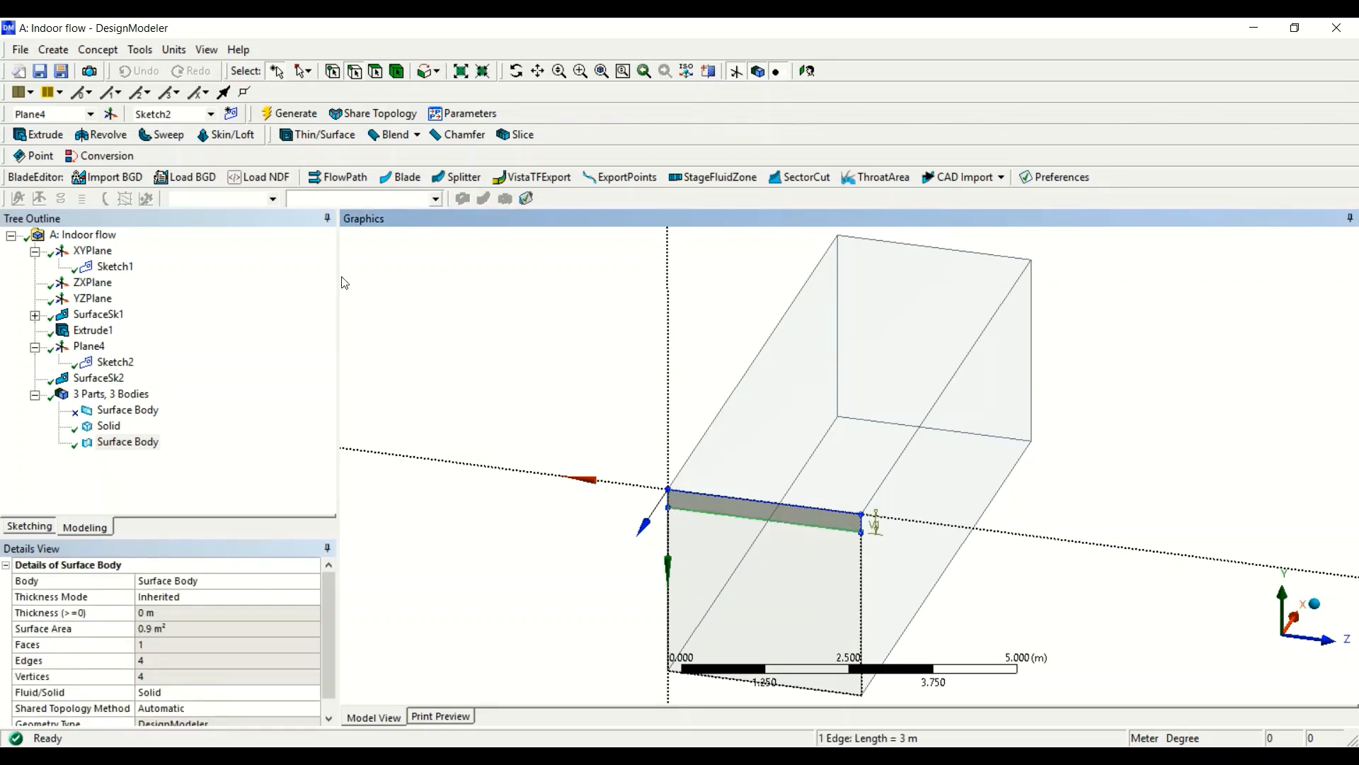
{"action": "left_click", "coordinate": [140, 50]}
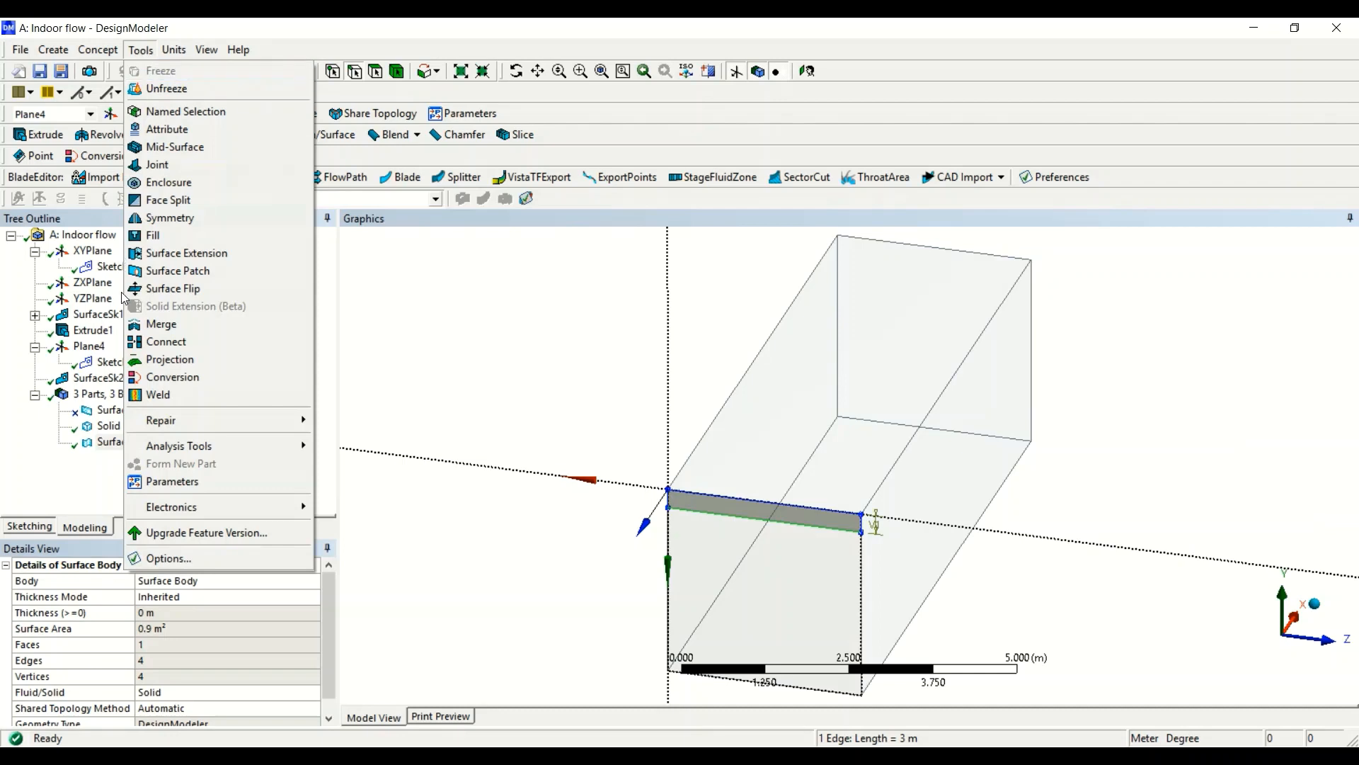
{"action": "left_click", "coordinate": [182, 367]}
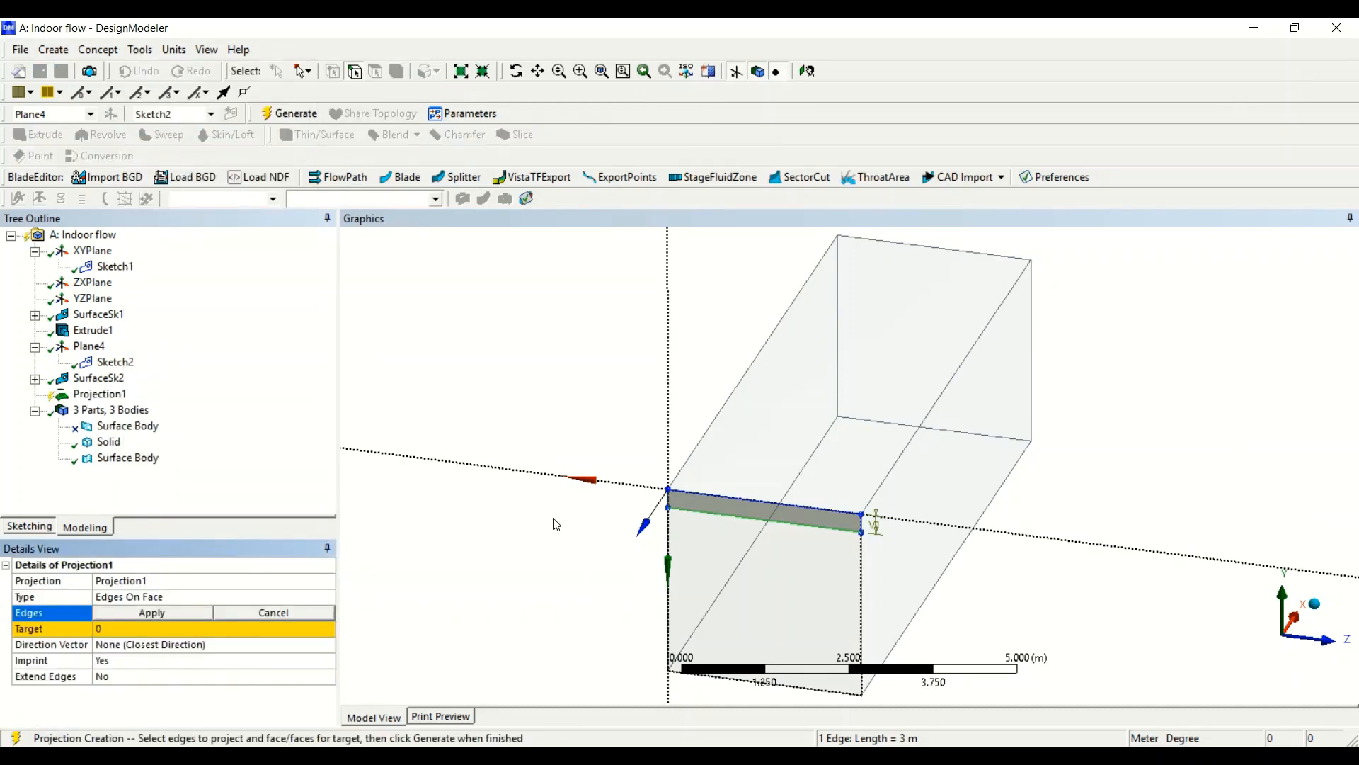
{"action": "left_click", "coordinate": [177, 613]}
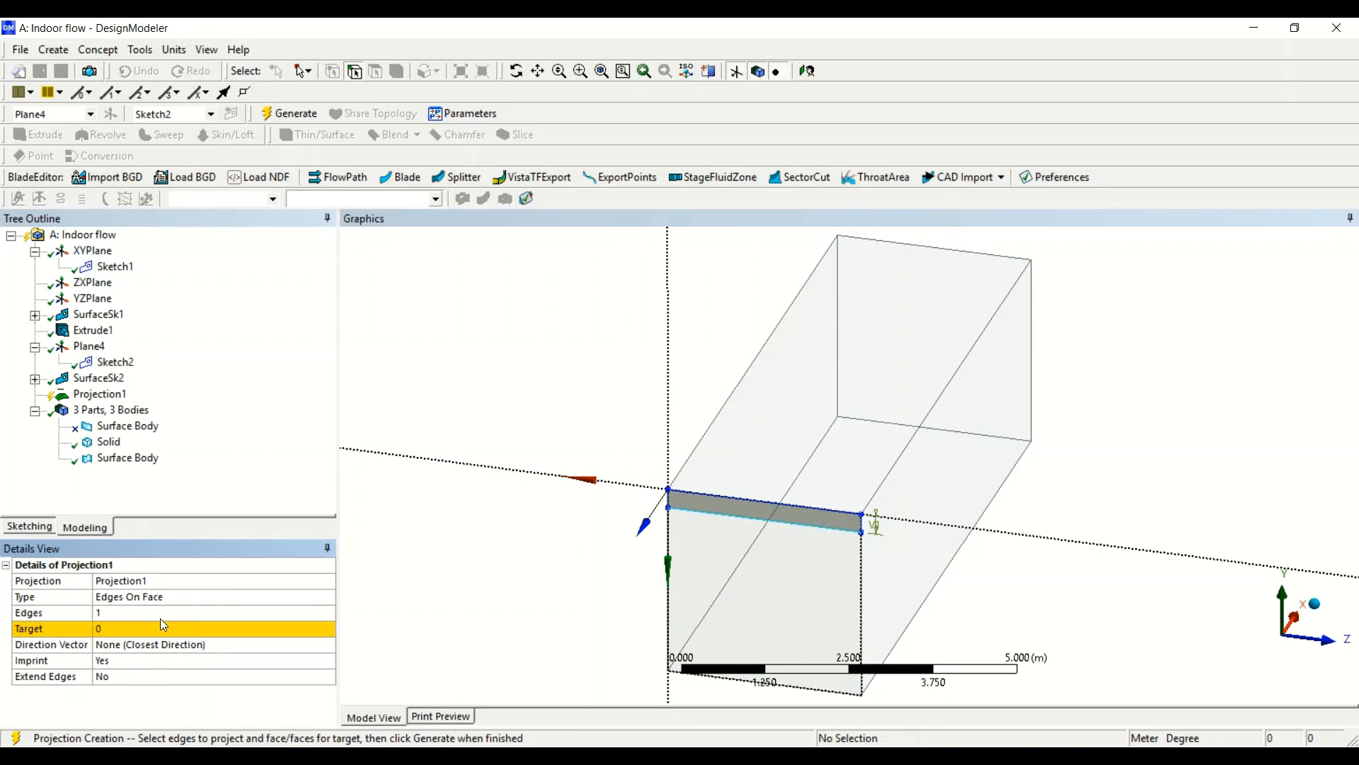
{"action": "left_click", "coordinate": [132, 630]}
{"action": "left_click", "coordinate": [729, 581]}
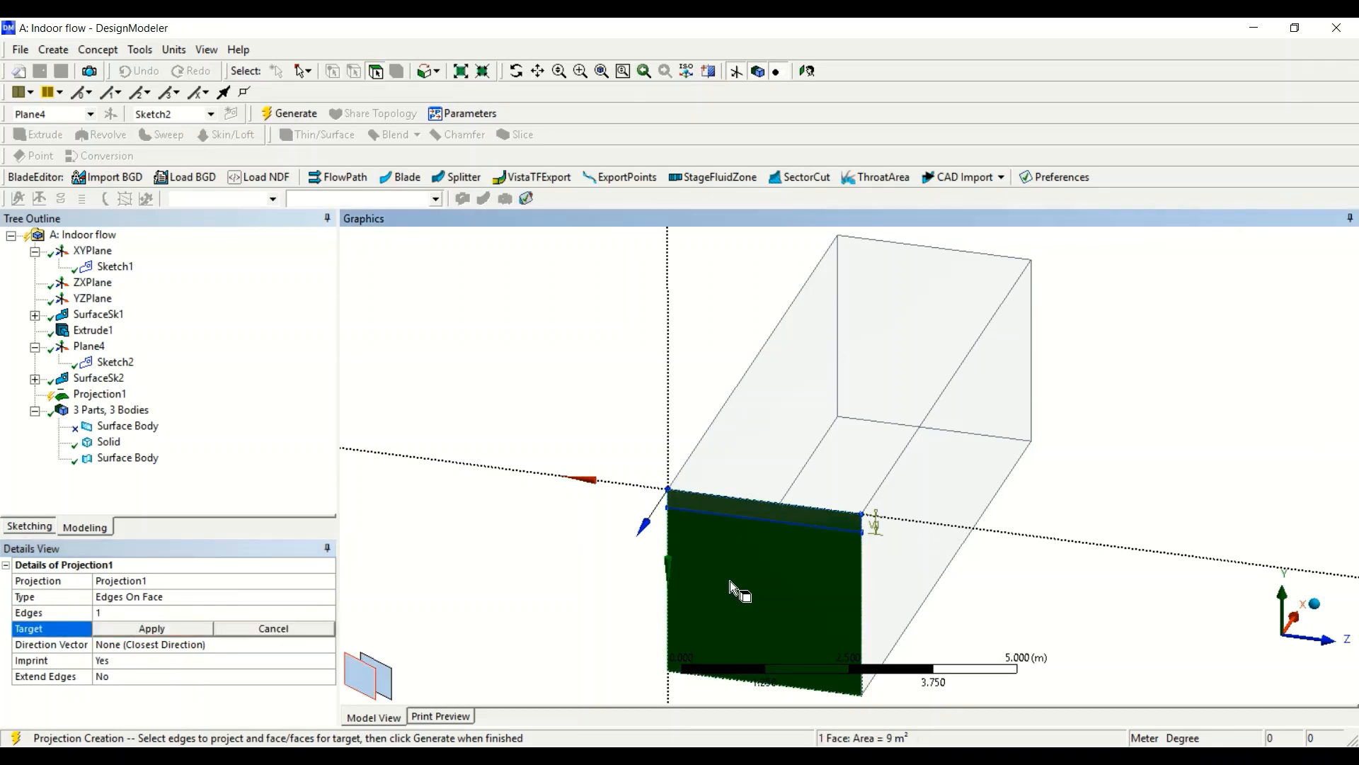
{"action": "left_click", "coordinate": [192, 630]}
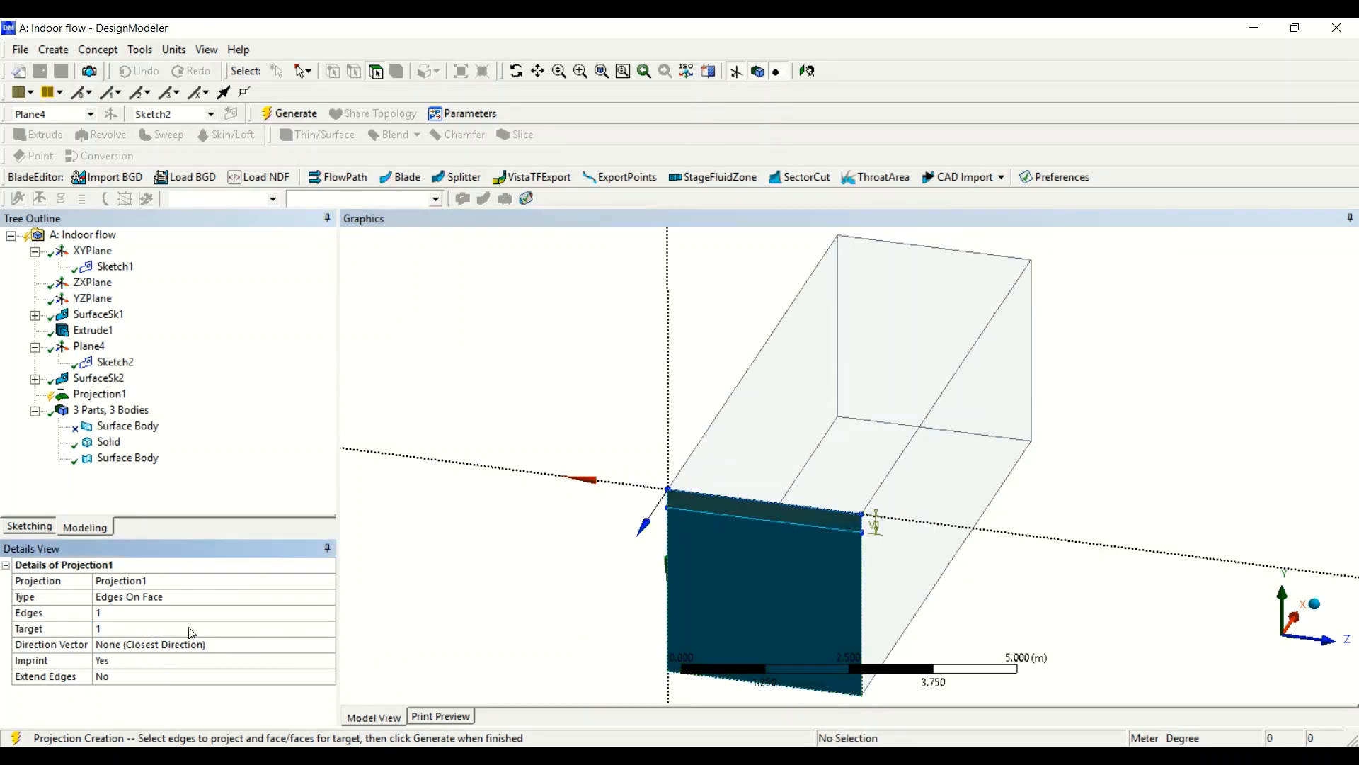
{"action": "left_click", "coordinate": [287, 114]}
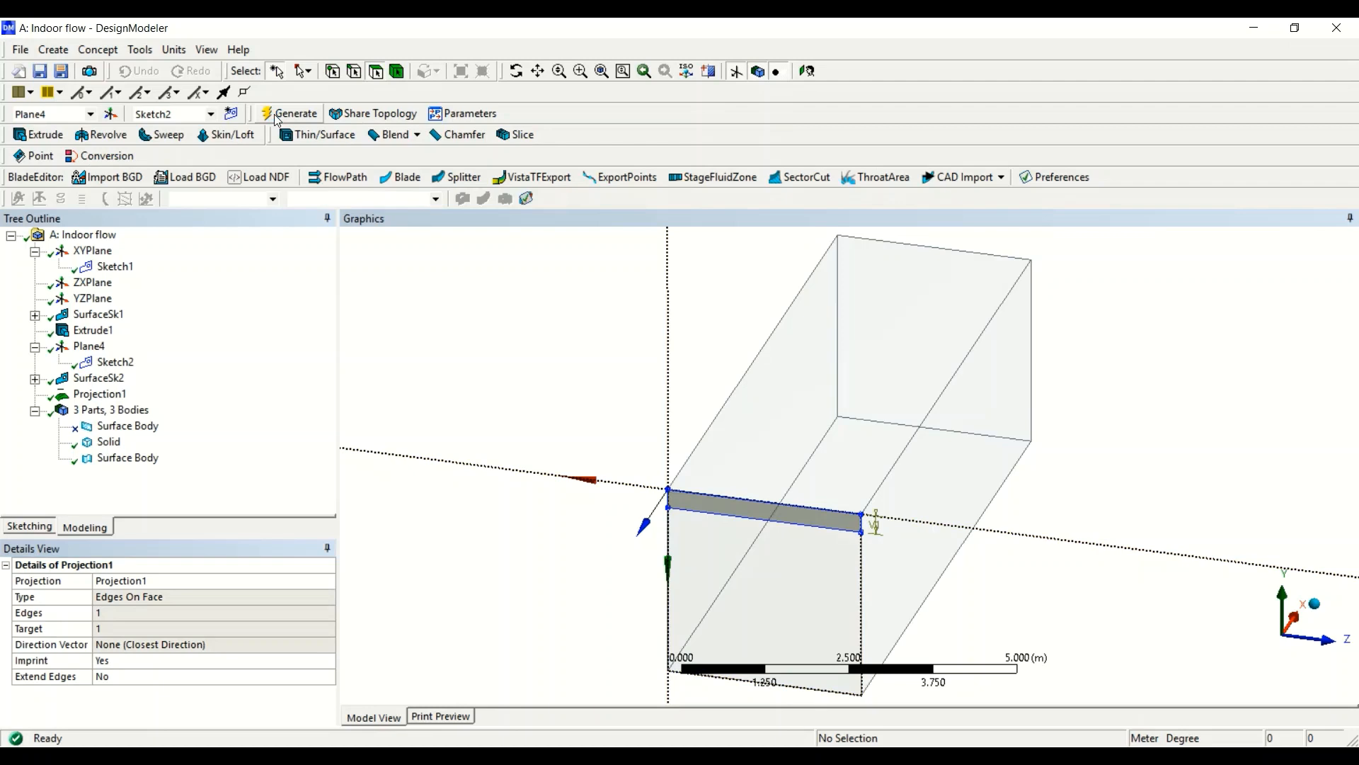
Suppress the strip's surface body and check the two separate faces imprinted on the solid's end, clearing the selection.
{"action": "left_click", "coordinate": [128, 458]}
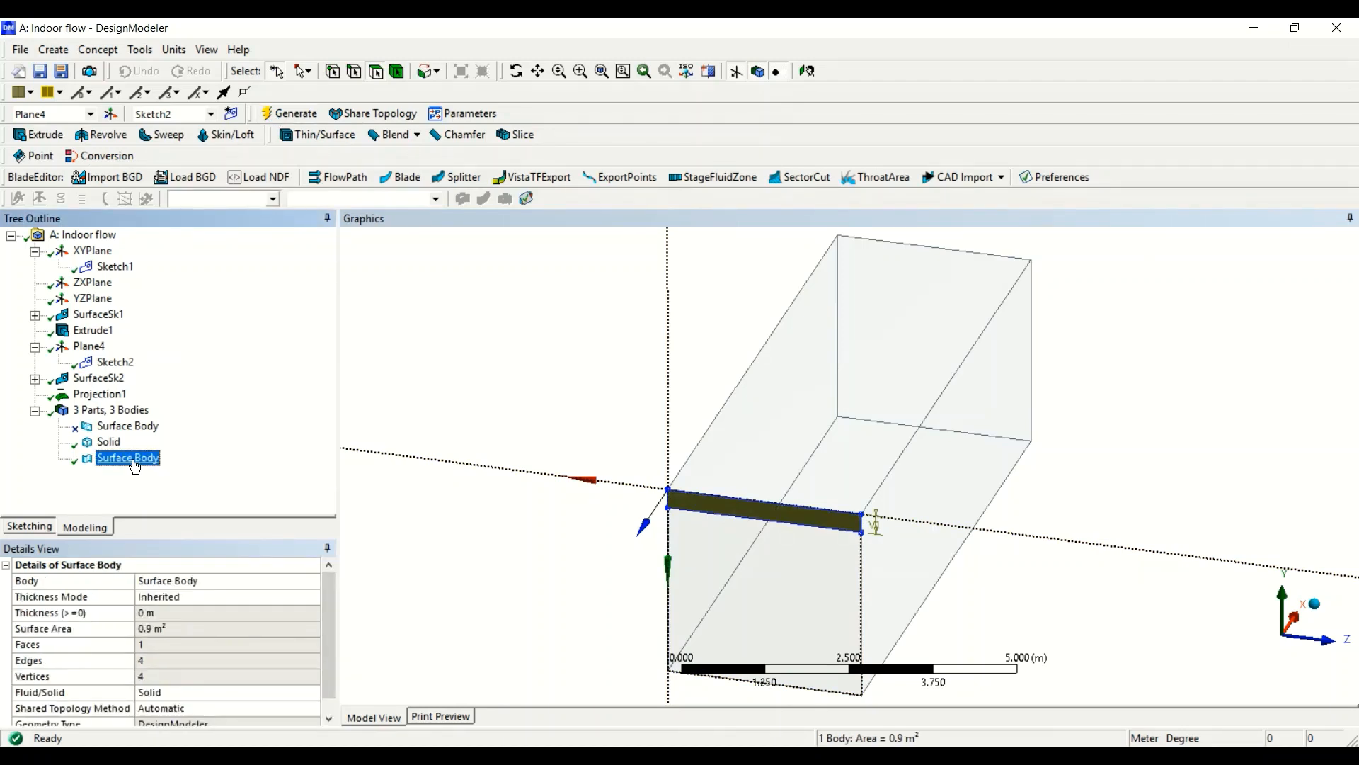
{"action": "right_click", "coordinate": [136, 465]}
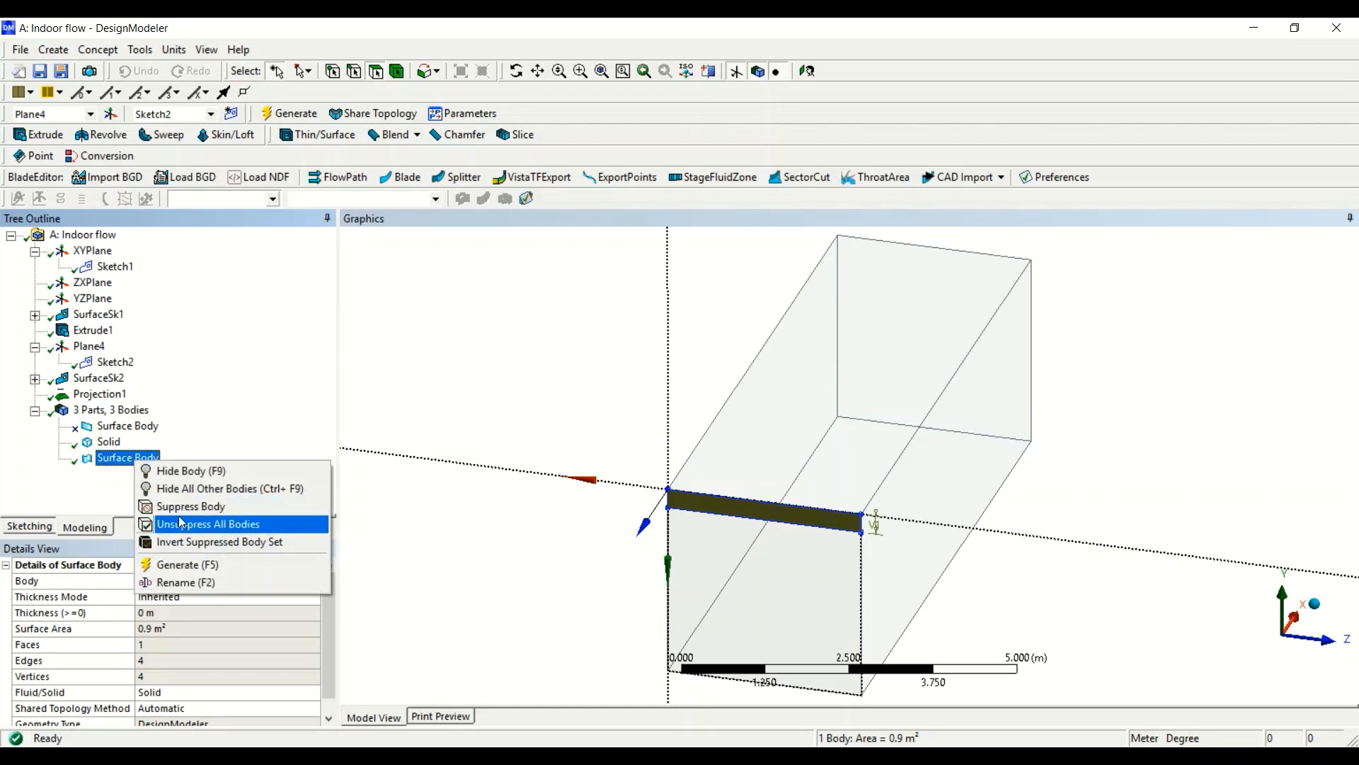
{"action": "left_click", "coordinate": [255, 504]}
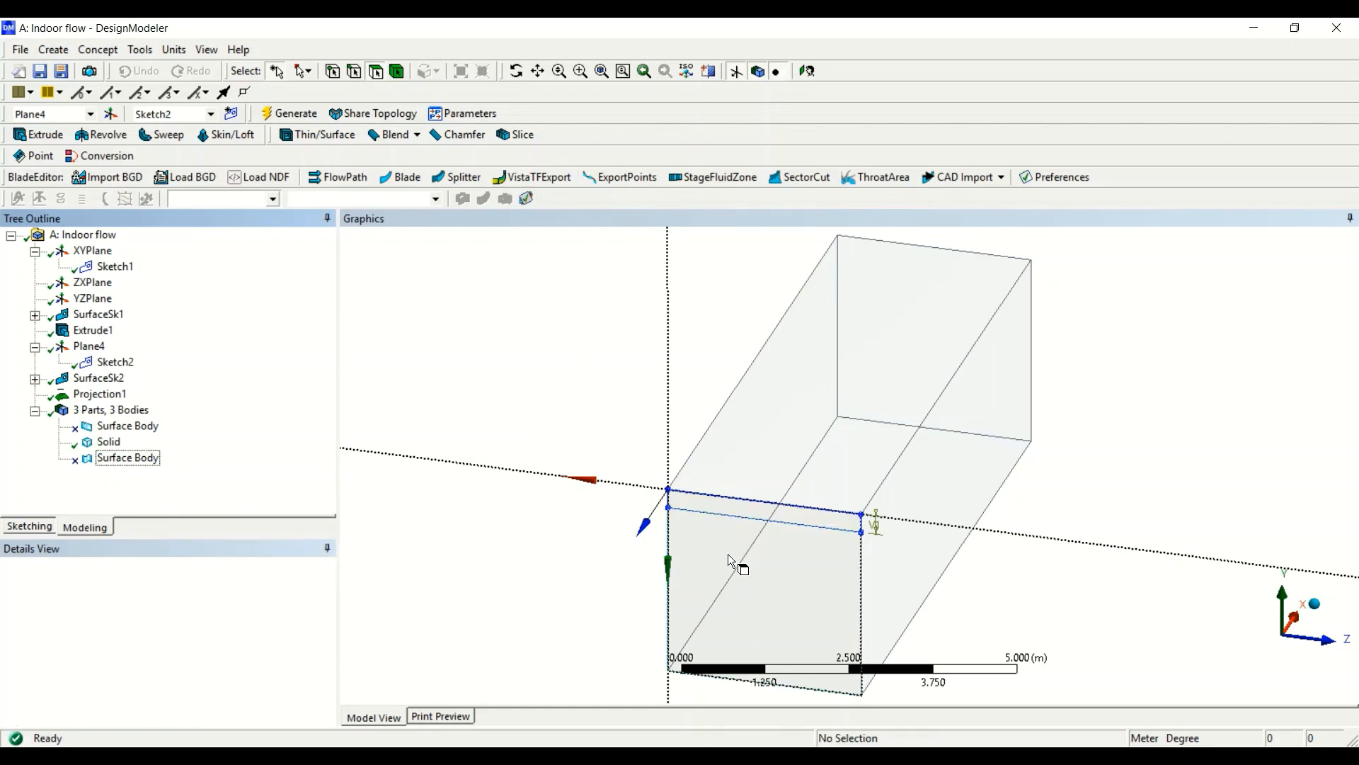
{"action": "left_click", "coordinate": [767, 550]}
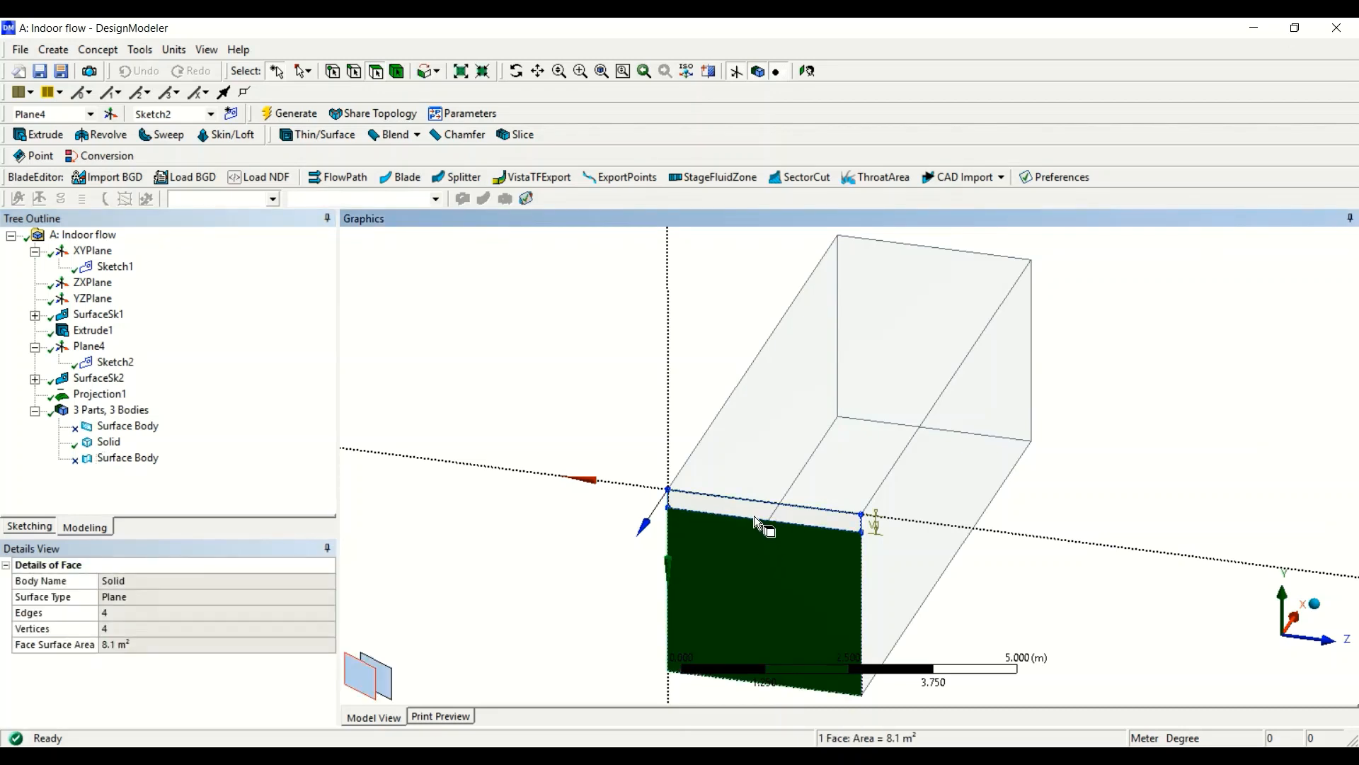
{"action": "left_click", "coordinate": [750, 508]}
{"action": "left_click", "coordinate": [776, 577]}
{"action": "left_click", "coordinate": [805, 522]}
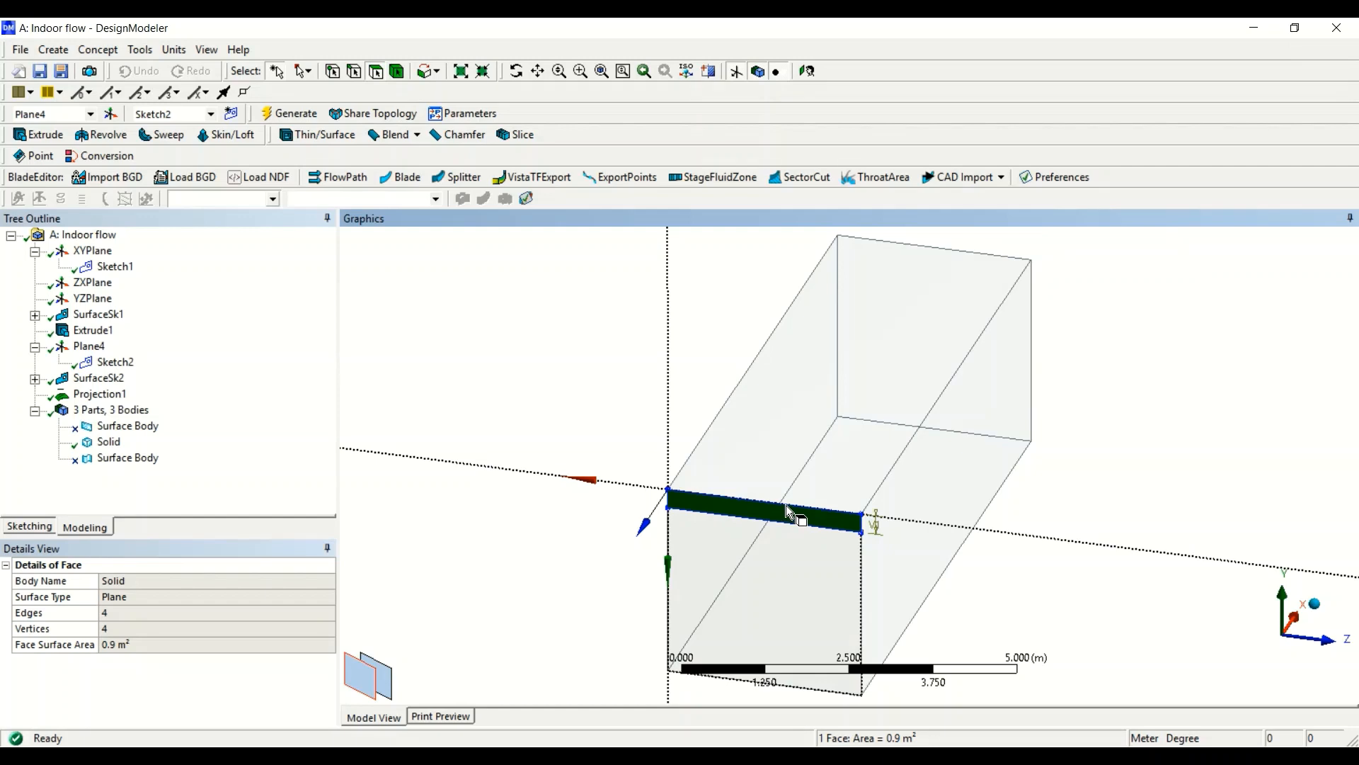
{"action": "left_click", "coordinate": [723, 359]}
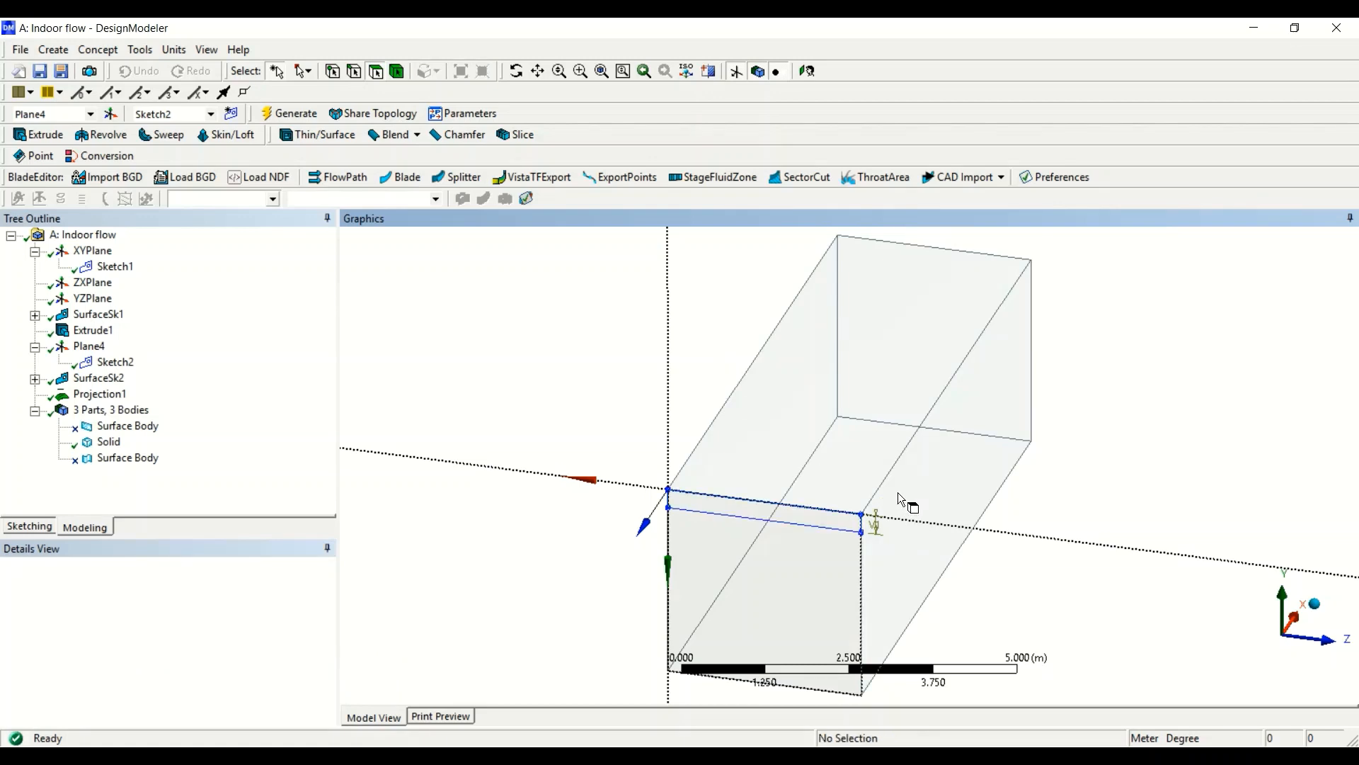
Generate a new From Face plane, subtype Outline Plane, on the undivided end face at the room's opposite end.
{"action": "left_click", "coordinate": [518, 71]}
{"action": "left_click_drag", "start_coordinate": [956, 476], "coordinate": [859, 507]}
{"action": "mouse_move", "coordinate": [1030, 519]}
{"action": "left_mouse_down"}
{"action": "mouse_move", "coordinate": [977, 537]}
{"action": "mouse_move", "coordinate": [1012, 552]}
{"action": "mouse_move", "coordinate": [1044, 535]}
{"action": "left_mouse_up"}
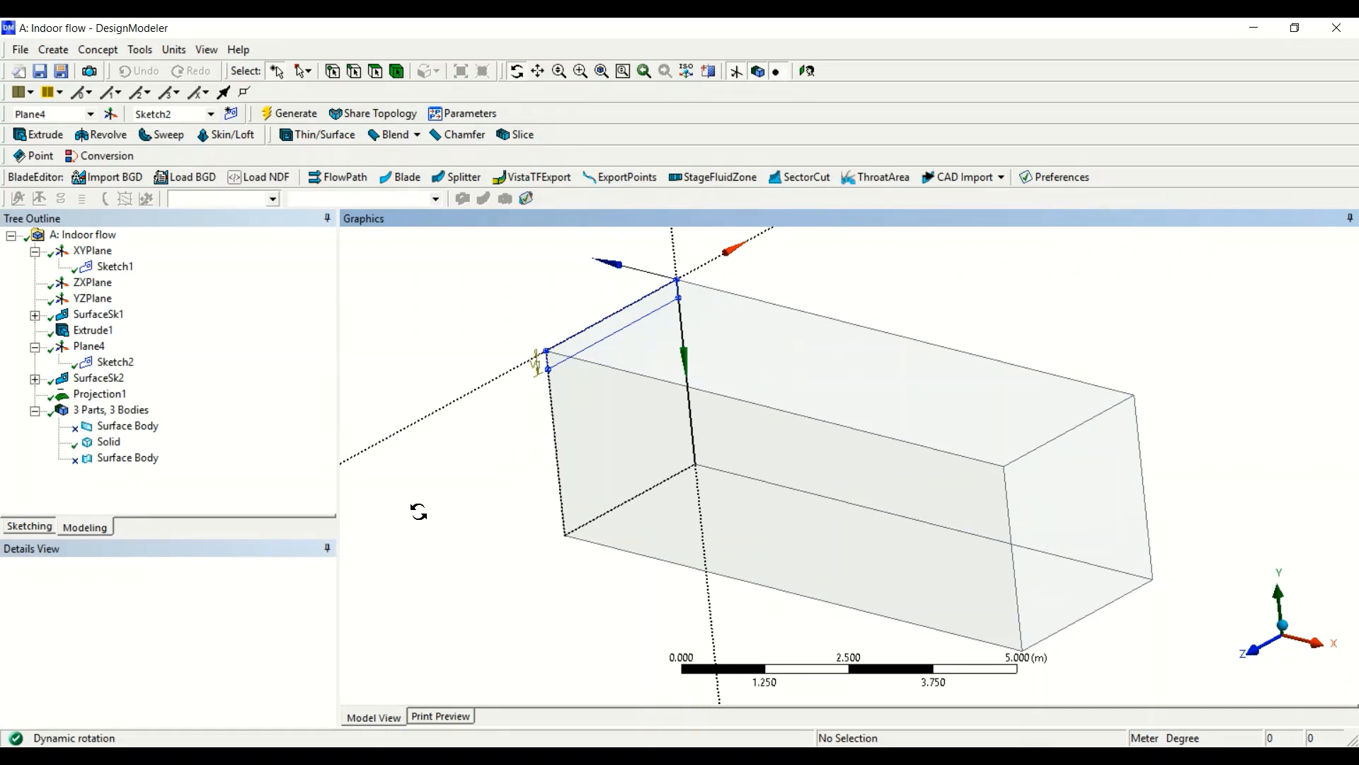
{"action": "left_click", "coordinate": [375, 71]}
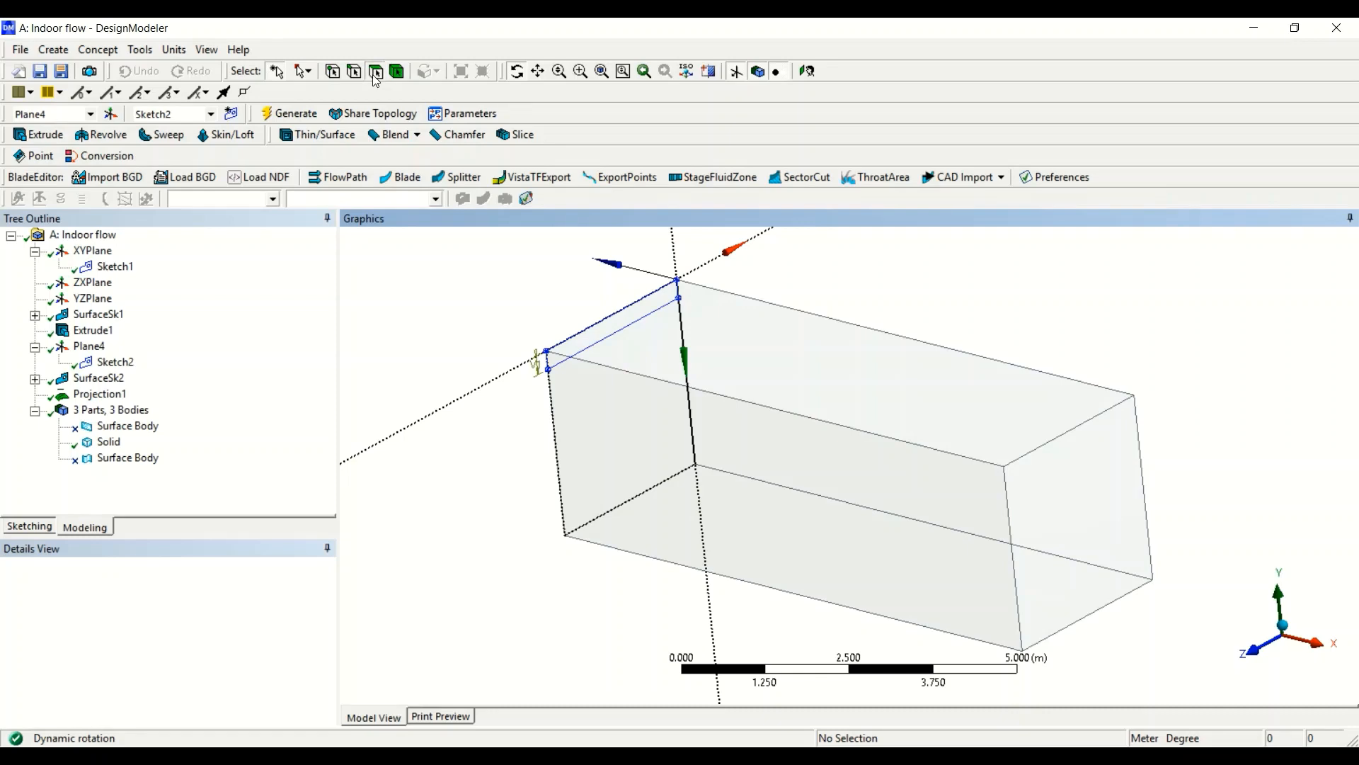
{"action": "left_click", "coordinate": [1082, 472]}
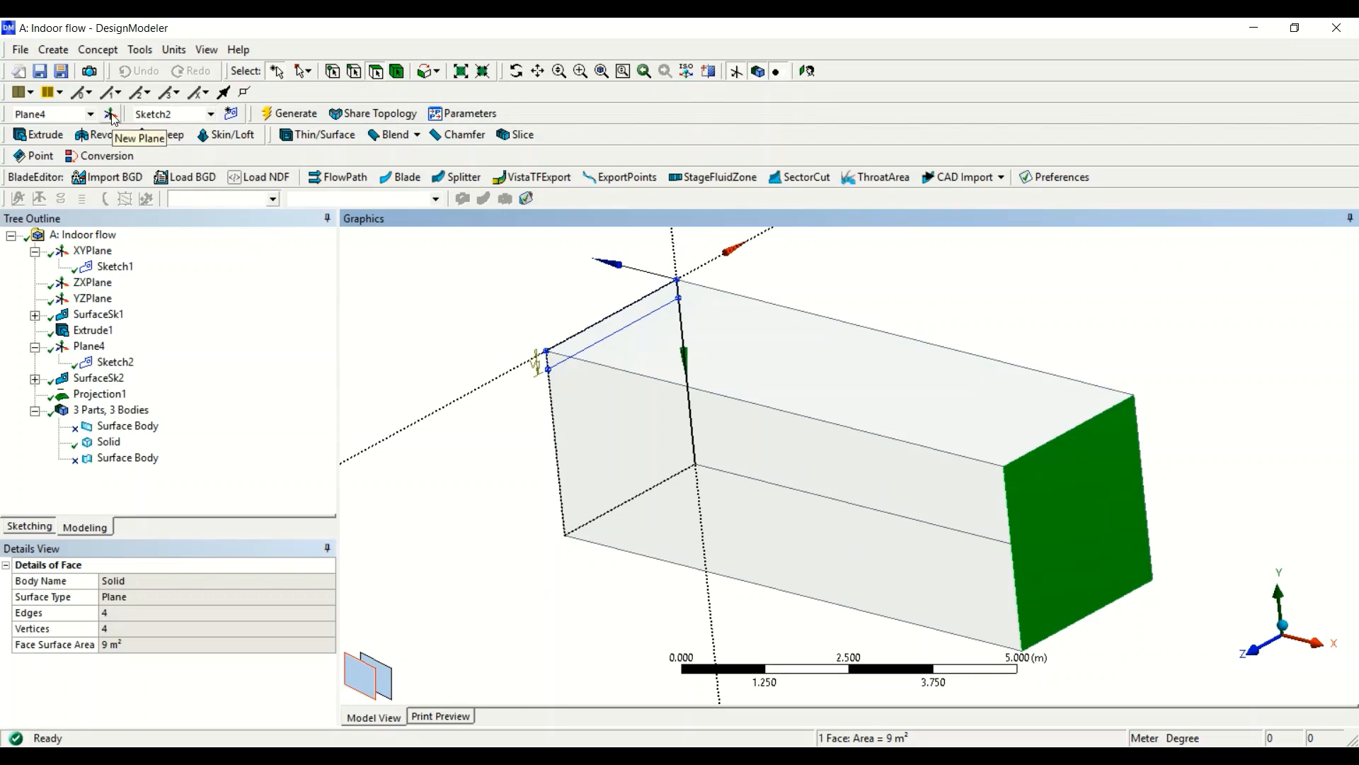
{"action": "left_click", "coordinate": [112, 115]}
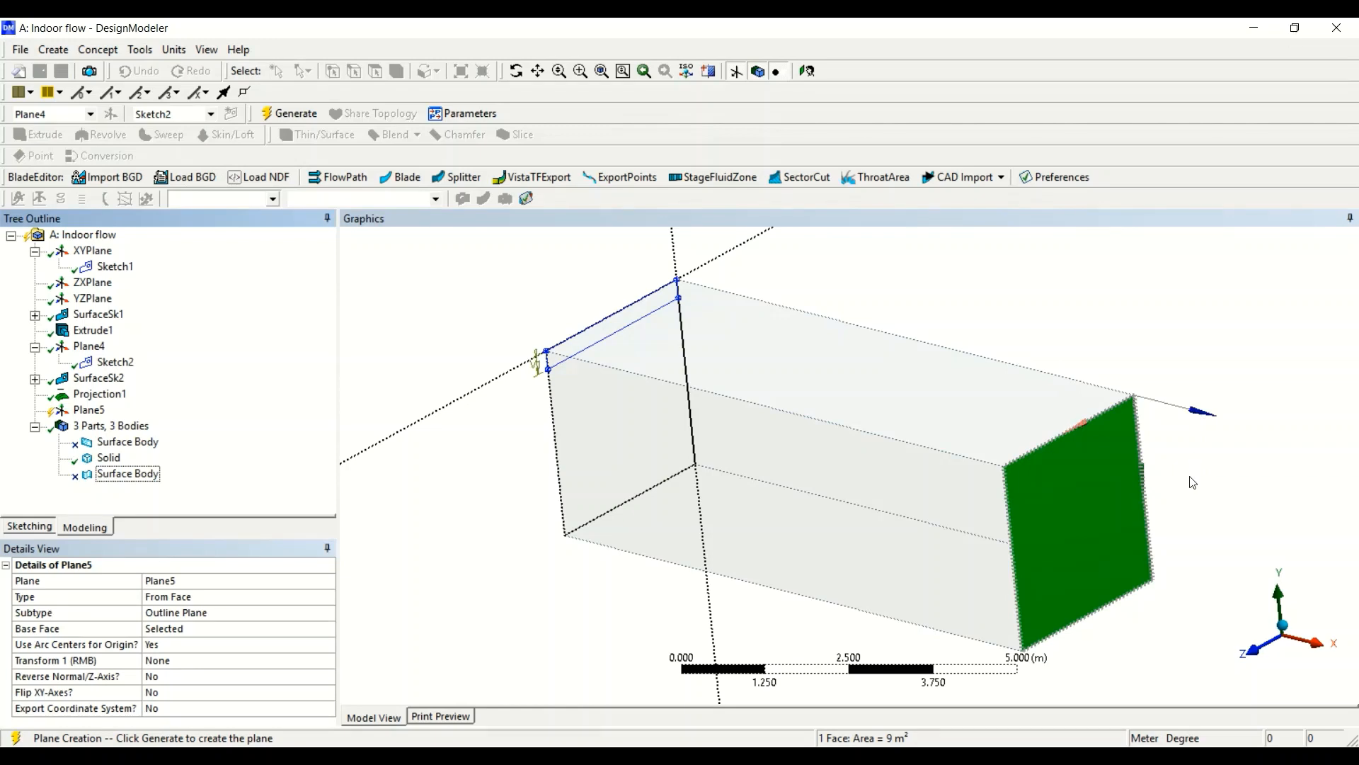
{"action": "left_click", "coordinate": [286, 117]}
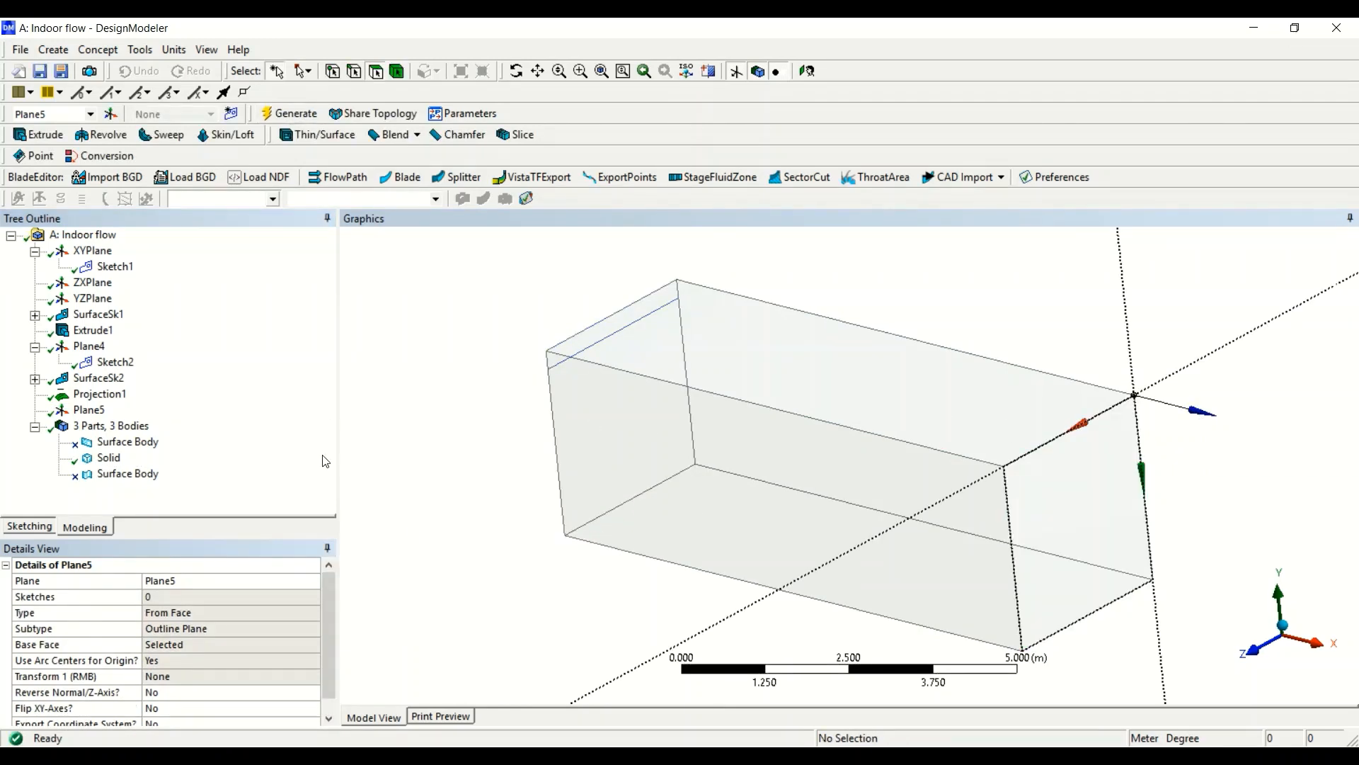
Add a new sketch to the opposite end face's plane and open it for sketching.
{"action": "left_click", "coordinate": [94, 412]}
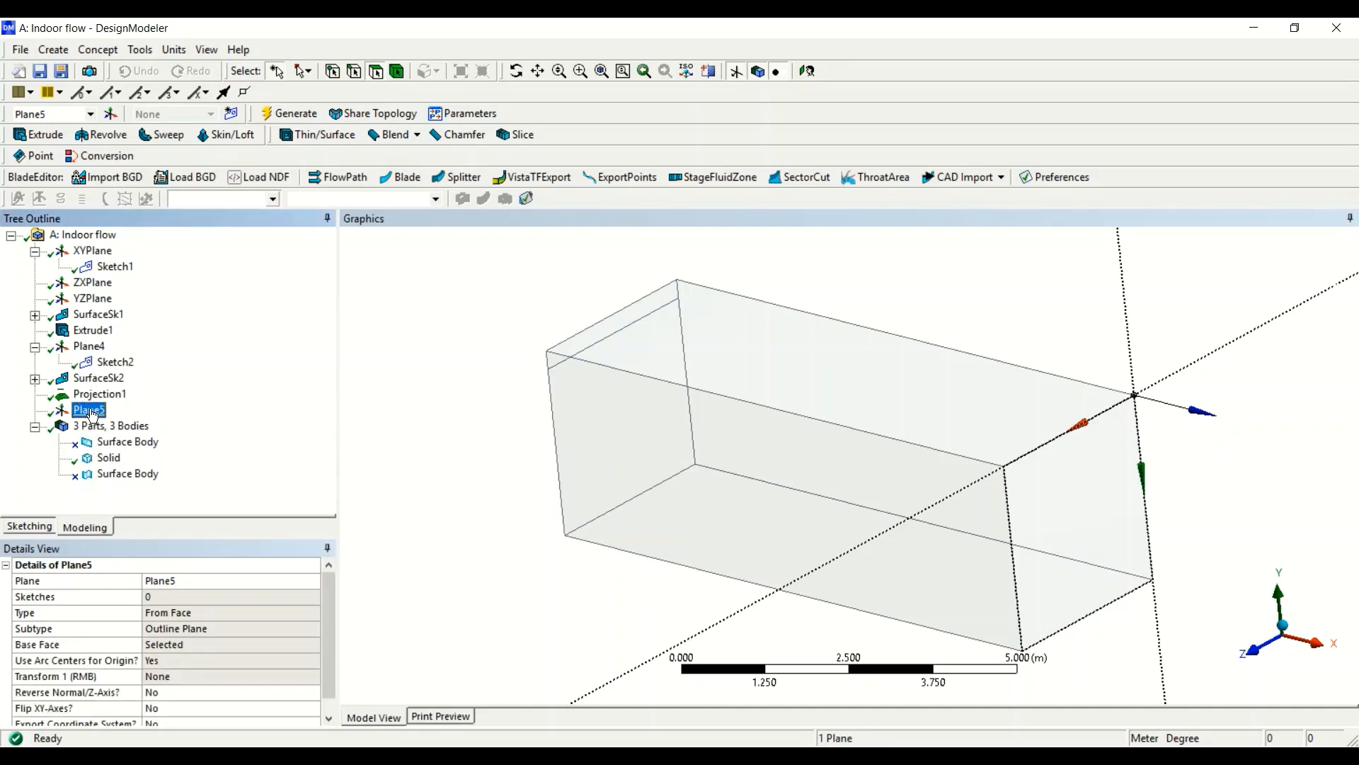
{"action": "left_click", "coordinate": [231, 114]}
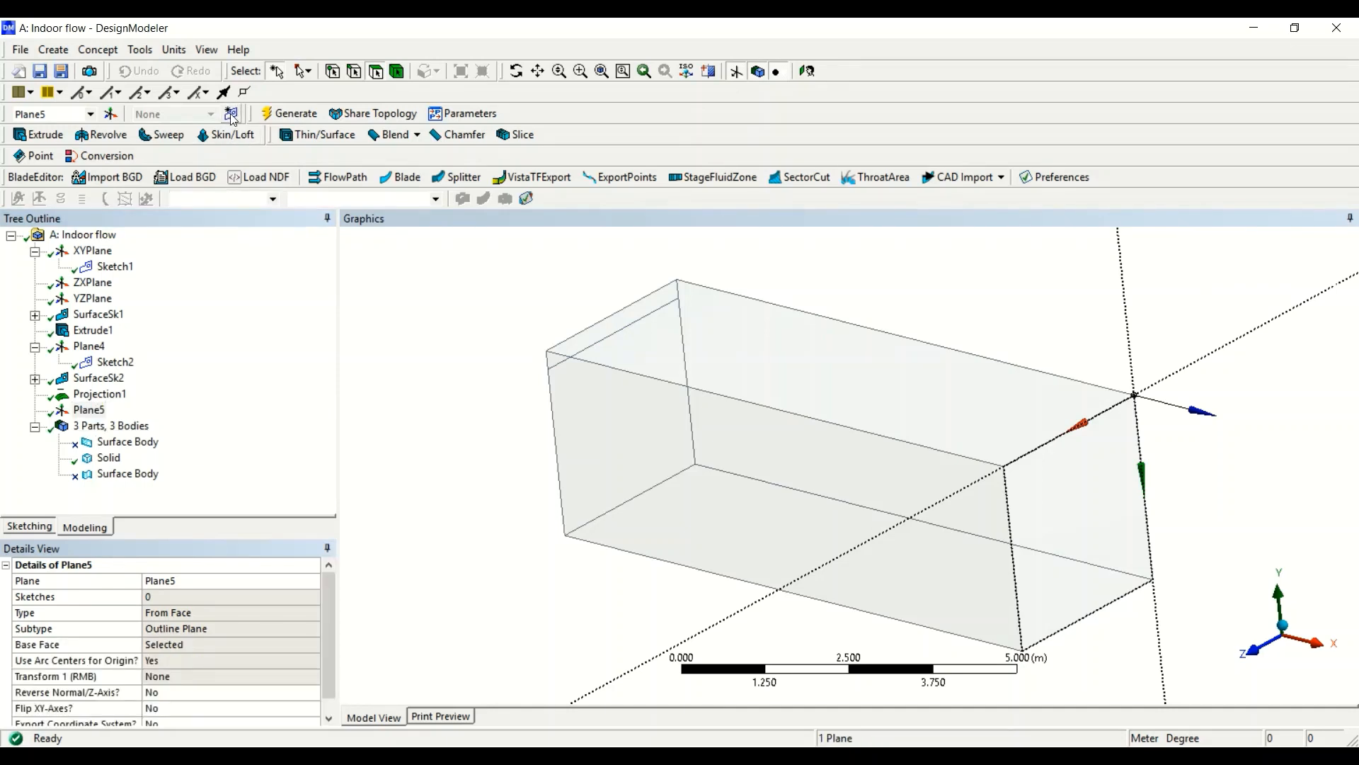
{"action": "left_click", "coordinate": [128, 428]}
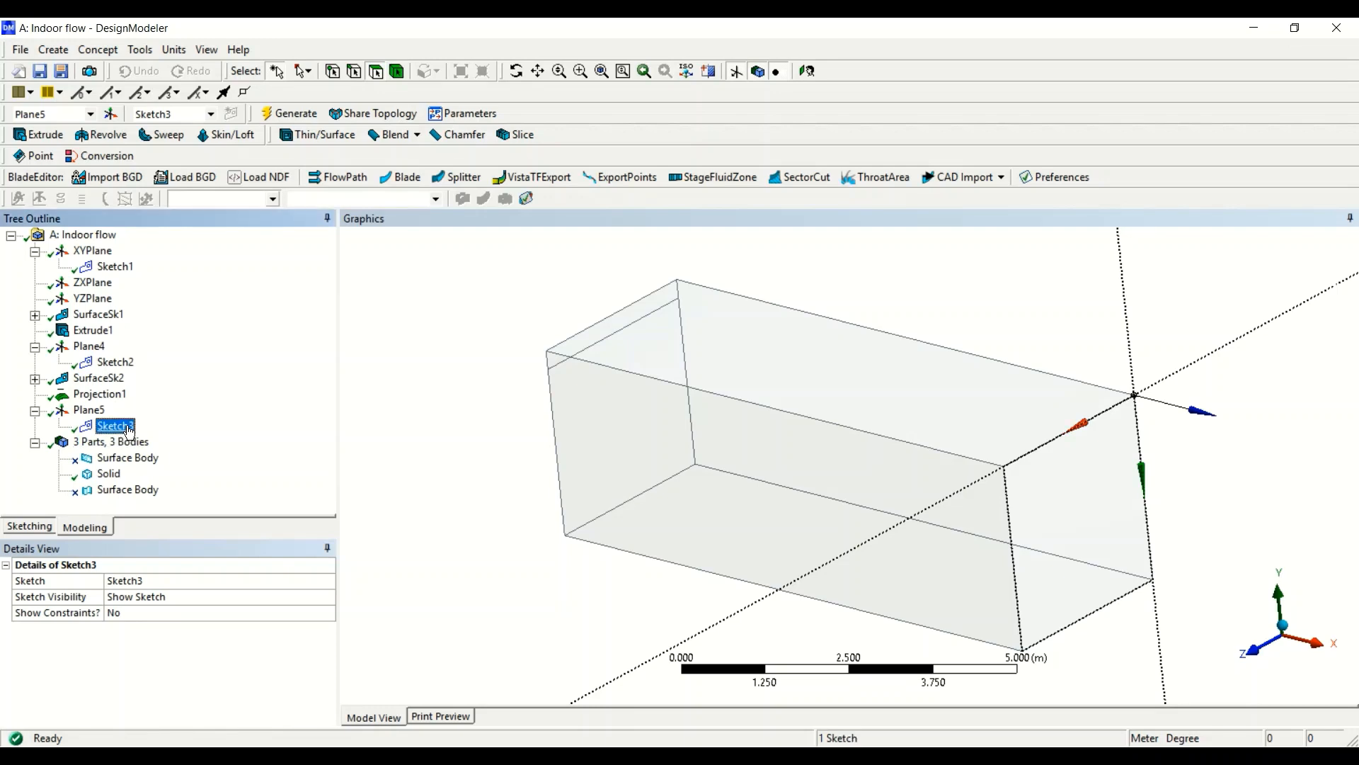
{"action": "left_click", "coordinate": [31, 527]}
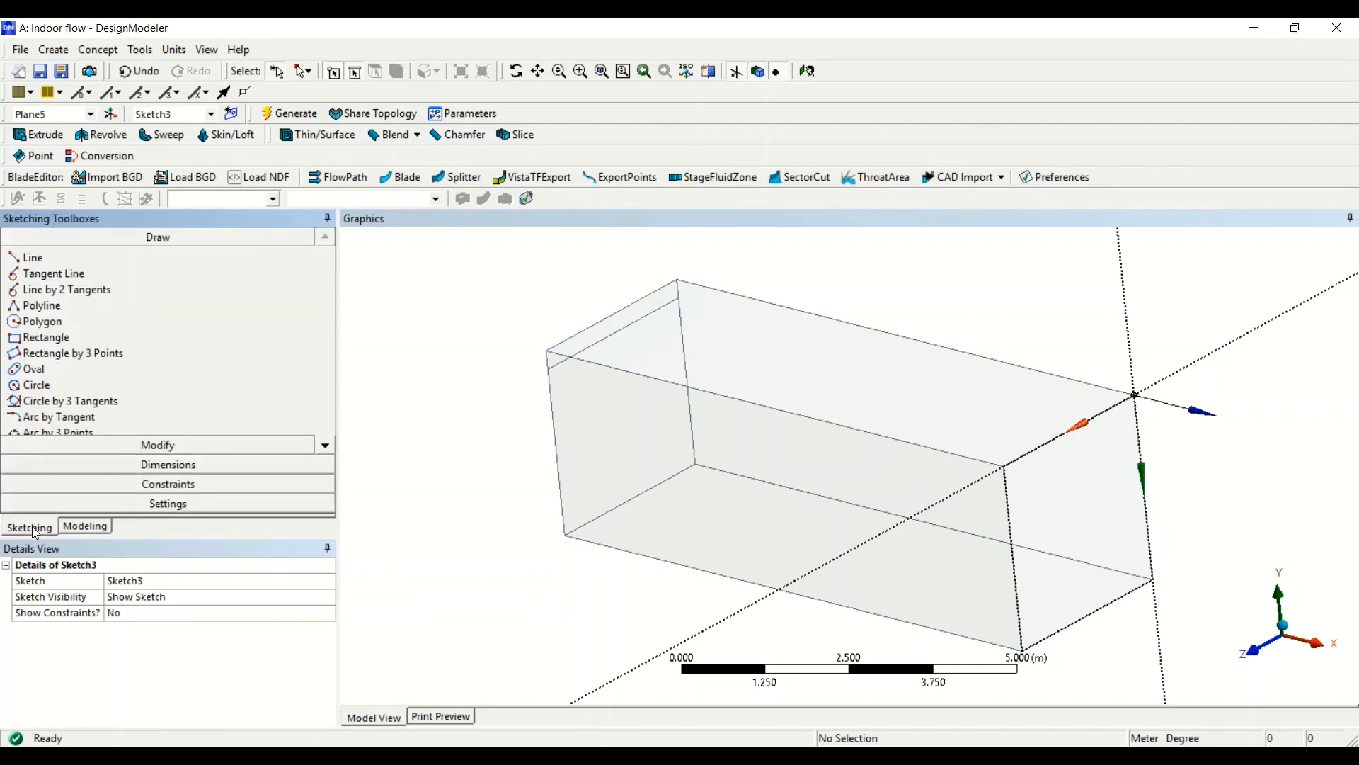
Draw a rectangle about 3 m wide and 0.23 m high along the opposite end face's lower edge, starting at its lower corner.
{"action": "left_click", "coordinate": [75, 342]}
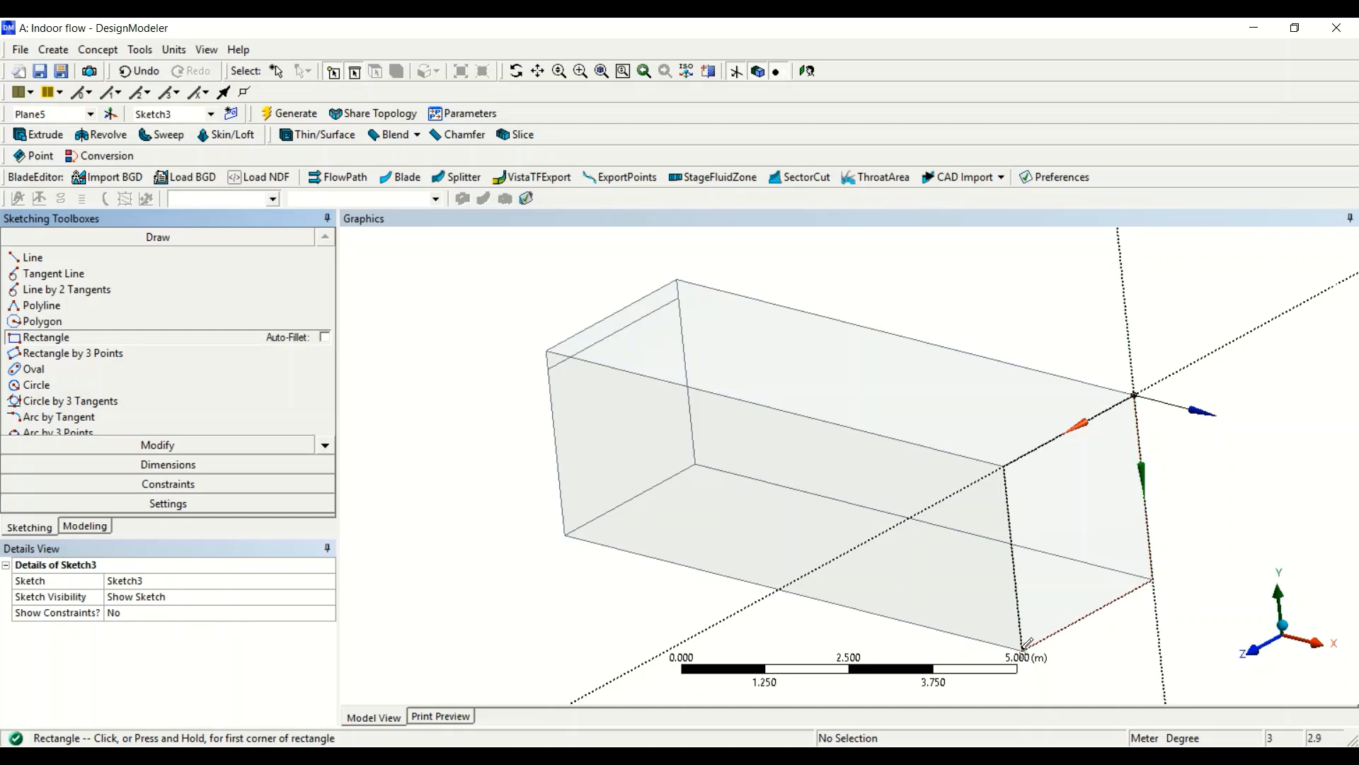
{"action": "scroll", "coordinate": [1026, 643], "scroll_direction": "up", "scroll_amount": 3}
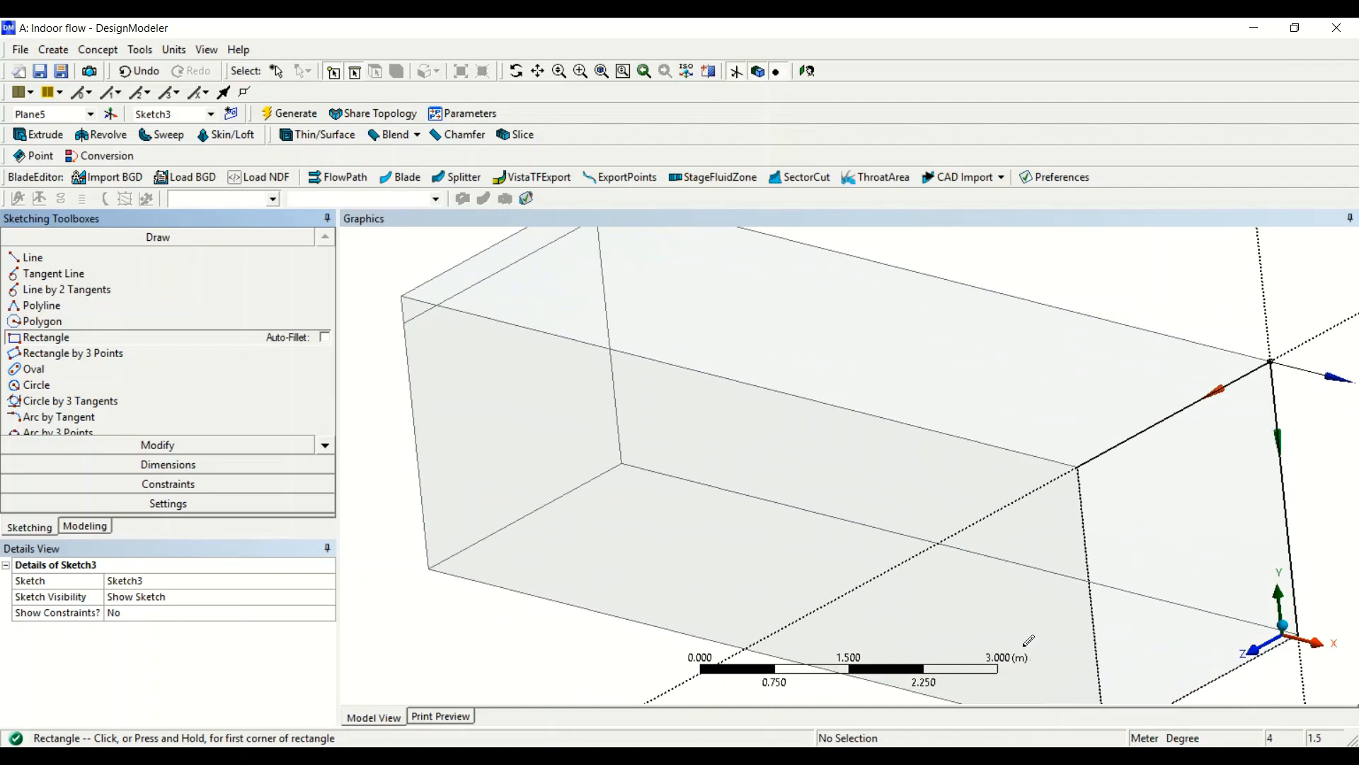
{"action": "scroll", "coordinate": [1033, 657], "scroll_direction": "down", "scroll_amount": 5}
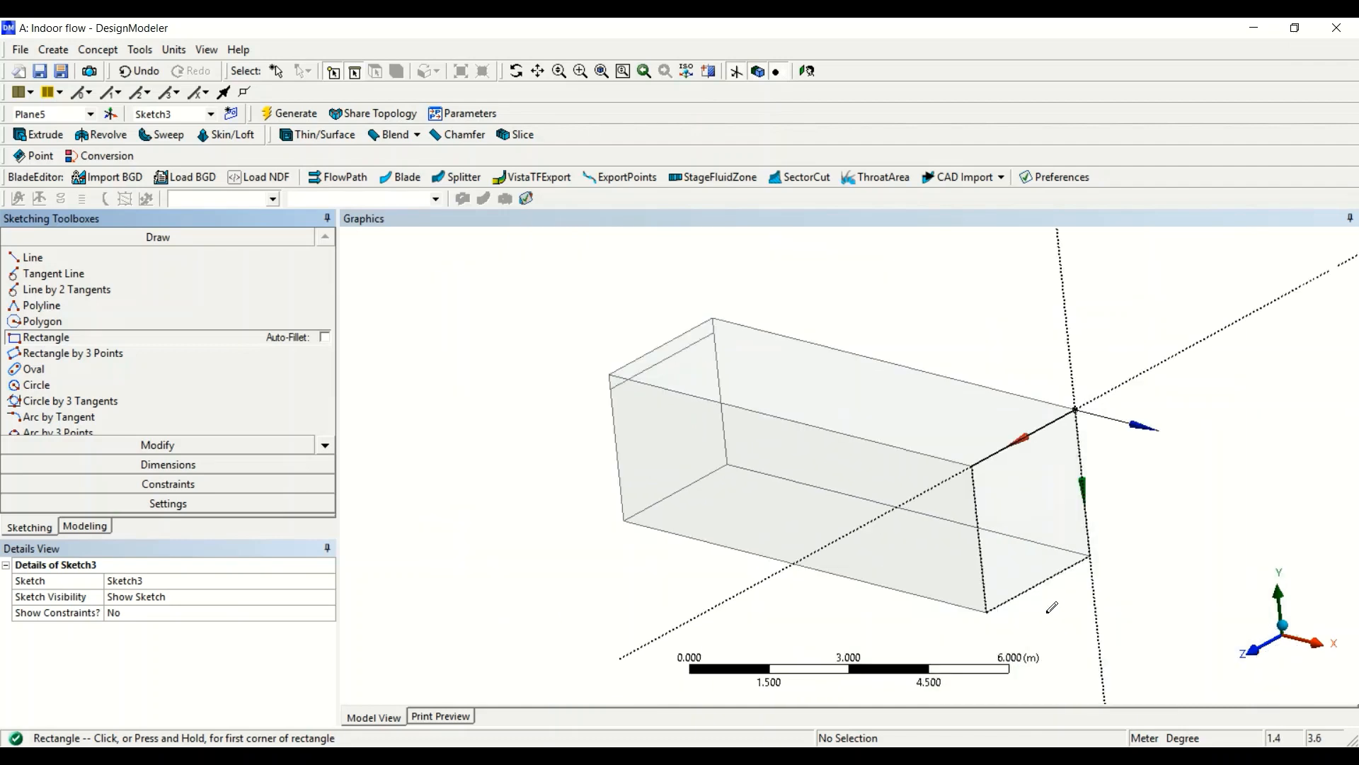
{"action": "left_click", "coordinate": [538, 72]}
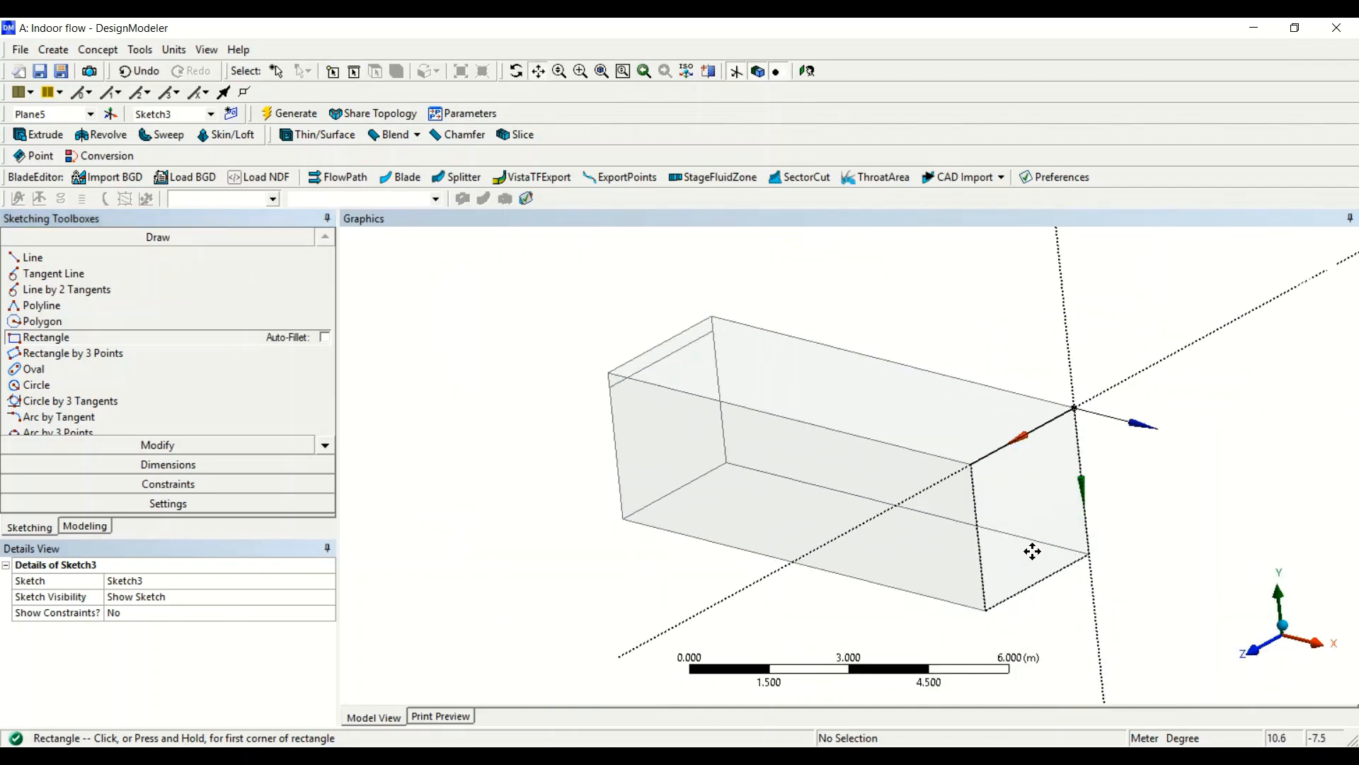
{"action": "left_click_drag", "start_coordinate": [1032, 551], "coordinate": [814, 477]}
{"action": "scroll", "coordinate": [800, 485], "scroll_direction": "up", "scroll_amount": 9}
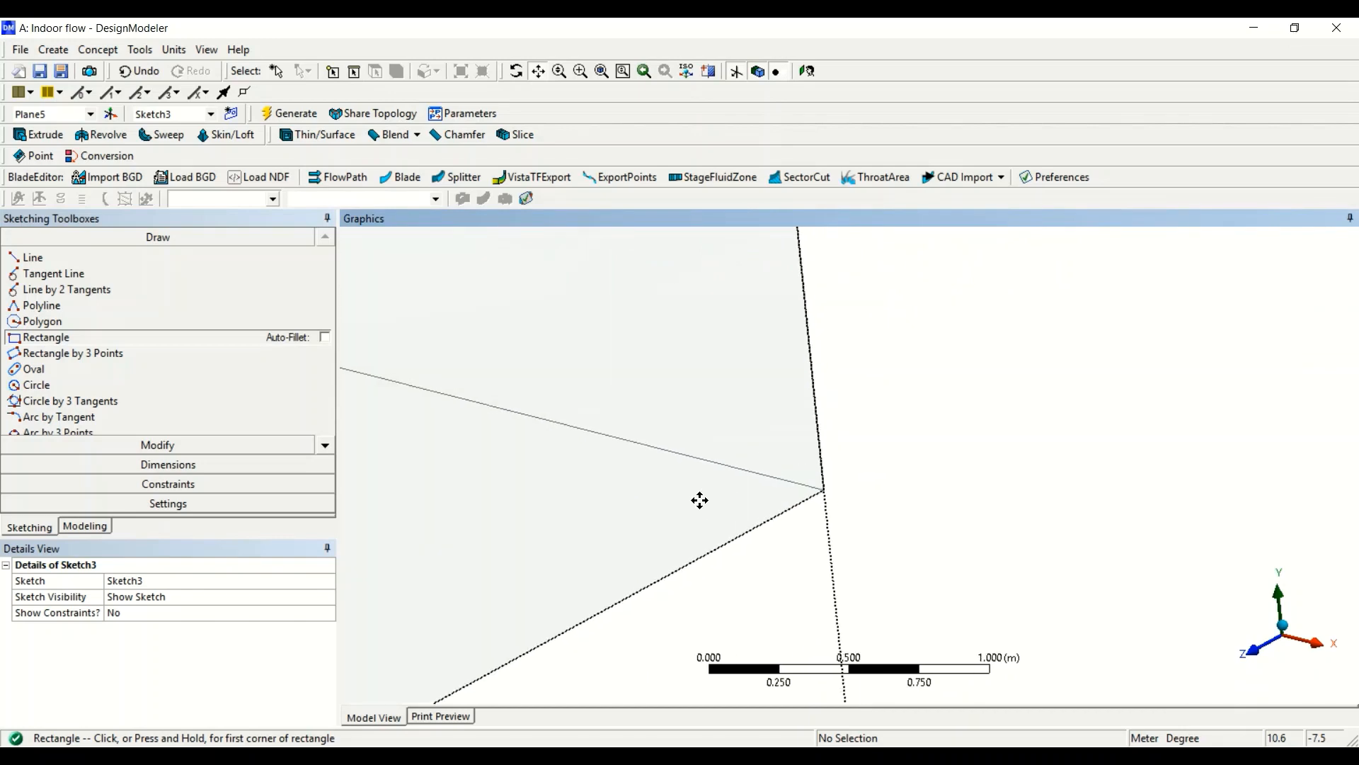
{"action": "mouse_move", "coordinate": [656, 519]}
{"action": "left_mouse_down"}
{"action": "mouse_move", "coordinate": [1001, 404]}
{"action": "mouse_move", "coordinate": [995, 388]}
{"action": "left_mouse_up"}
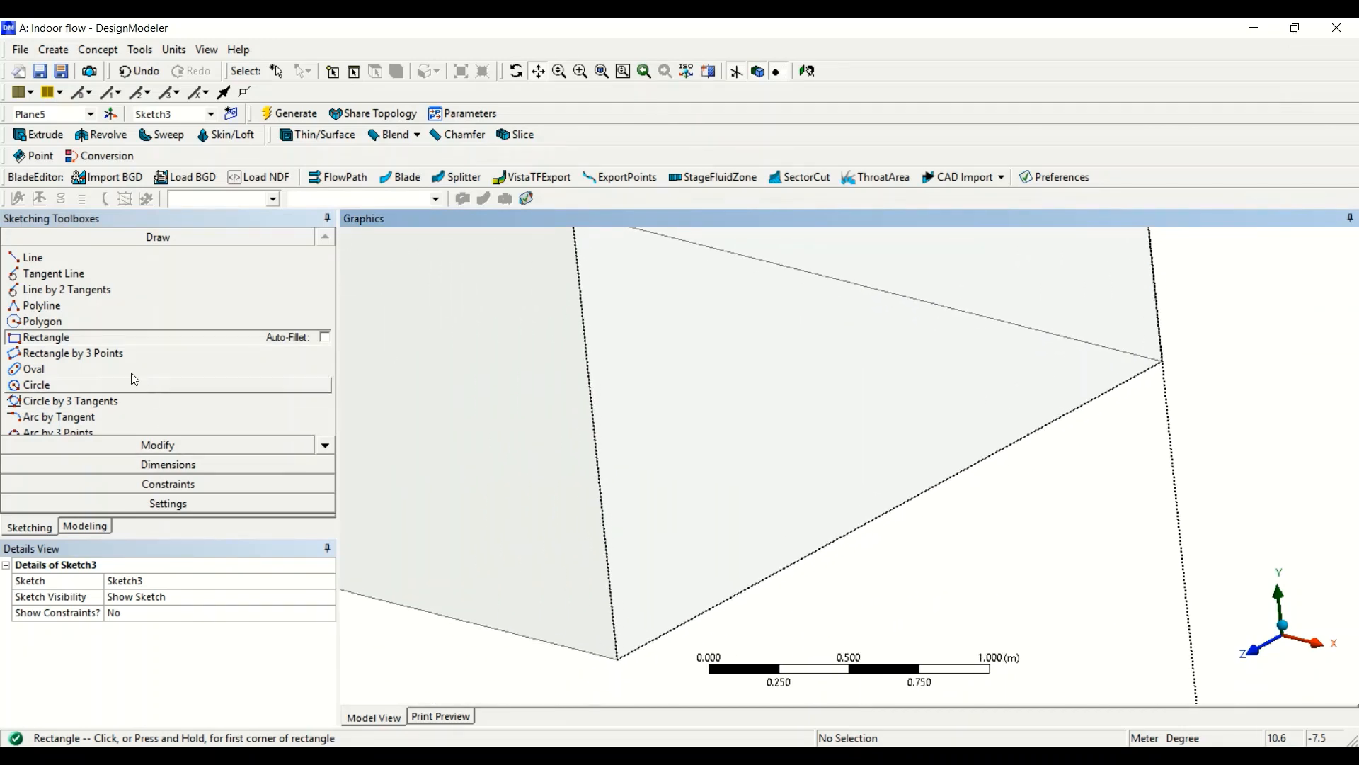
{"action": "left_click", "coordinate": [111, 337]}
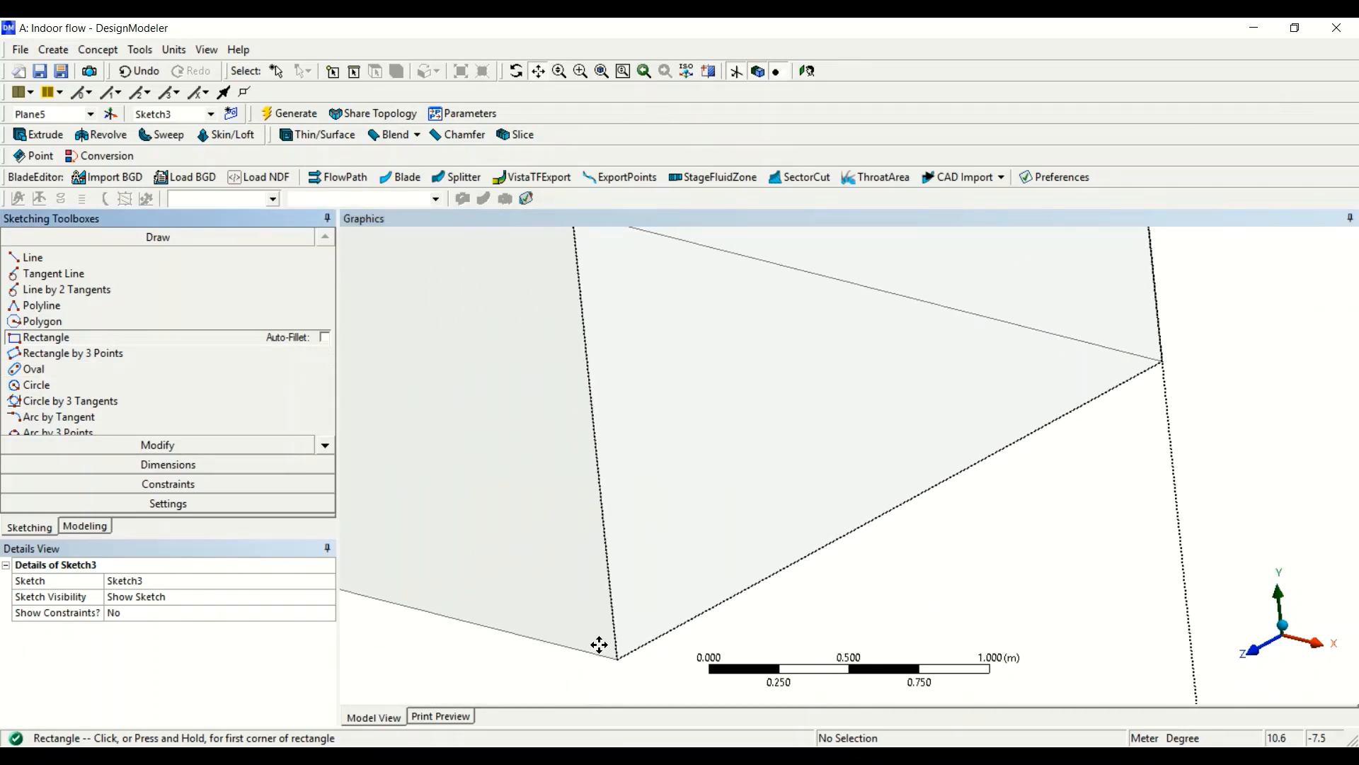
{"action": "left_click", "coordinate": [103, 259]}
{"action": "left_click", "coordinate": [79, 339]}
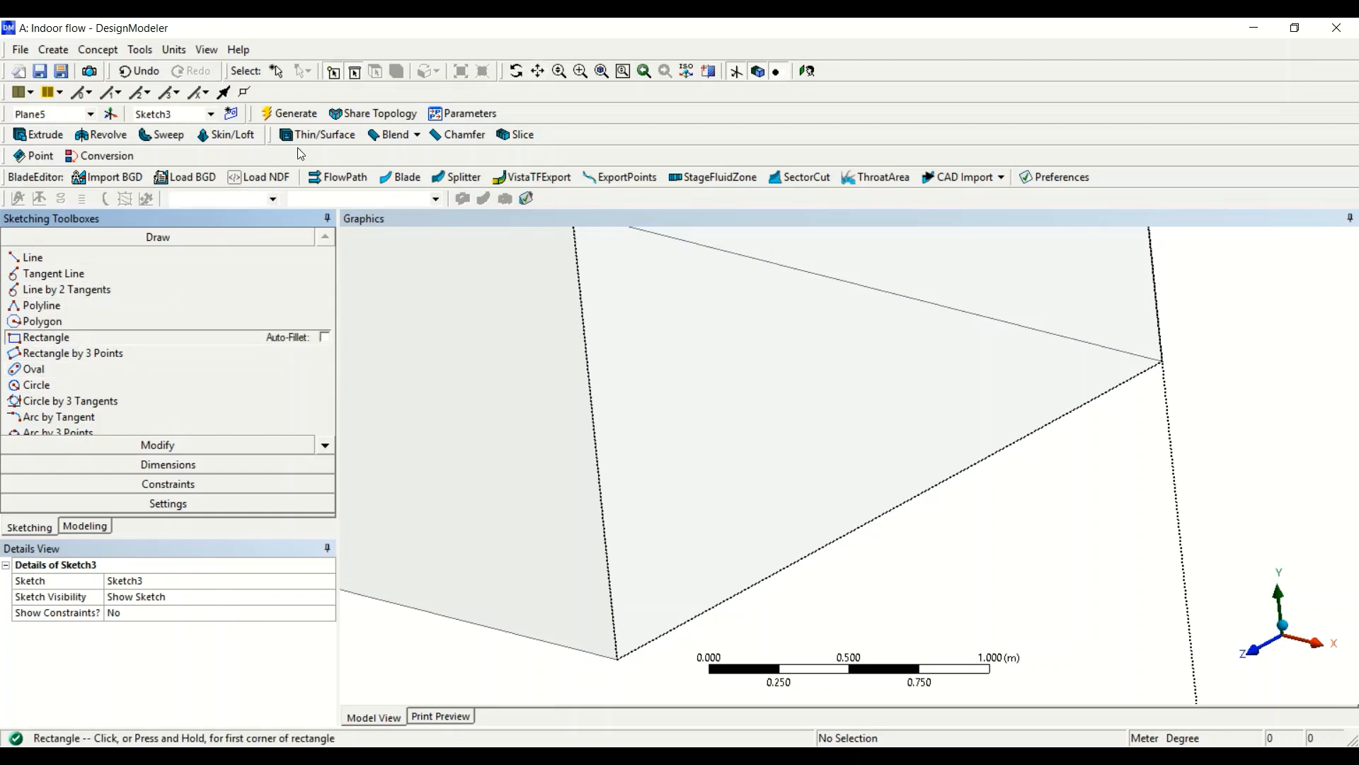
{"action": "left_click", "coordinate": [618, 656]}
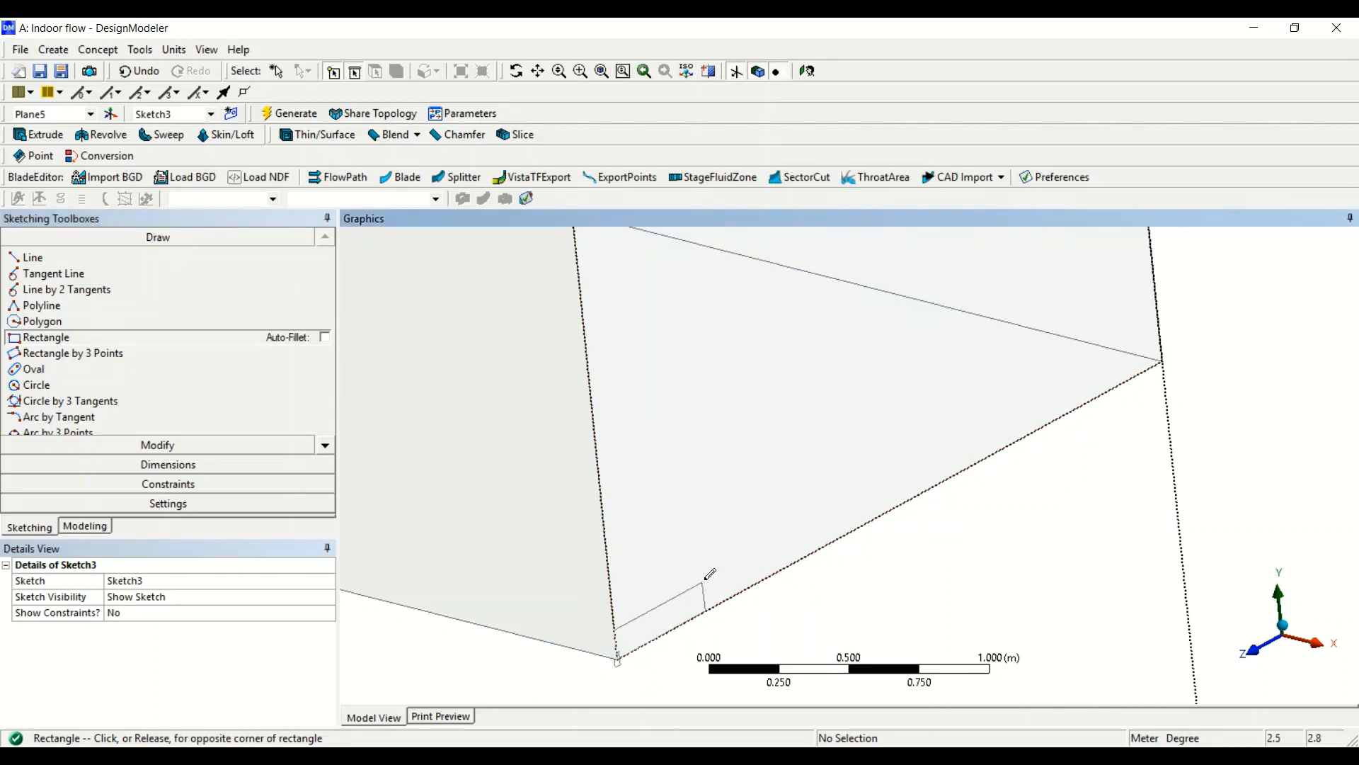
{"action": "left_click", "coordinate": [1159, 299]}
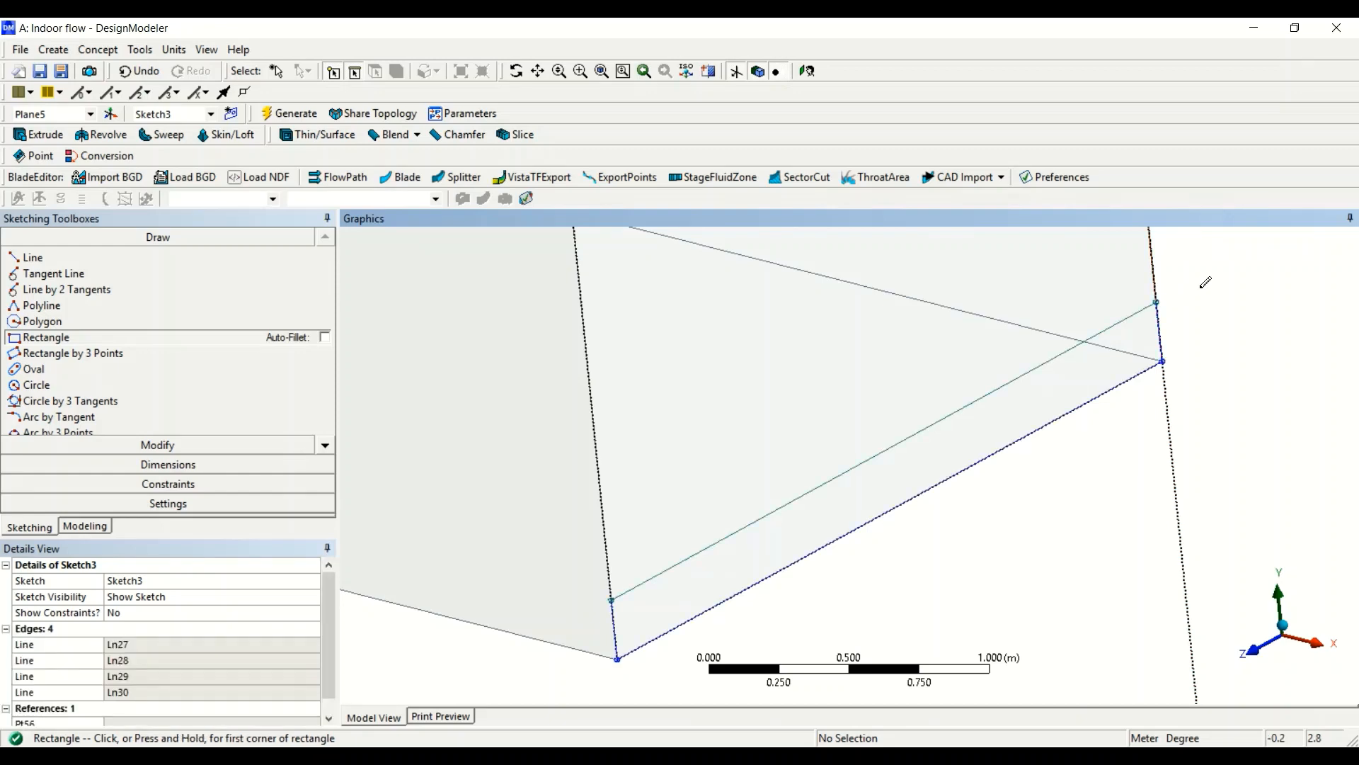
Dimension the height of the strip rectangle on the opposite end face and set it to 0.3 m.
{"action": "scroll", "coordinate": [1062, 256], "scroll_direction": "down", "scroll_amount": 5}
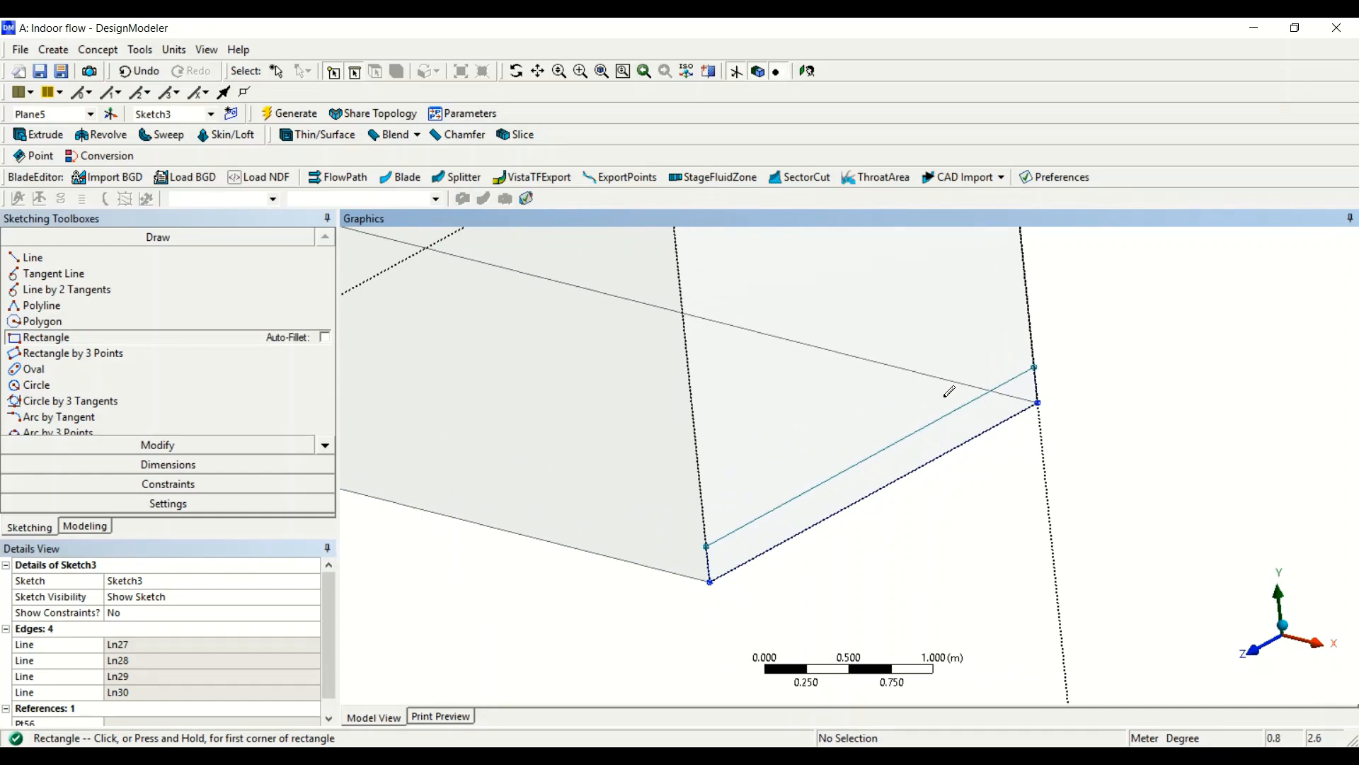
{"action": "left_click", "coordinate": [122, 465]}
{"action": "left_click", "coordinate": [708, 566]}
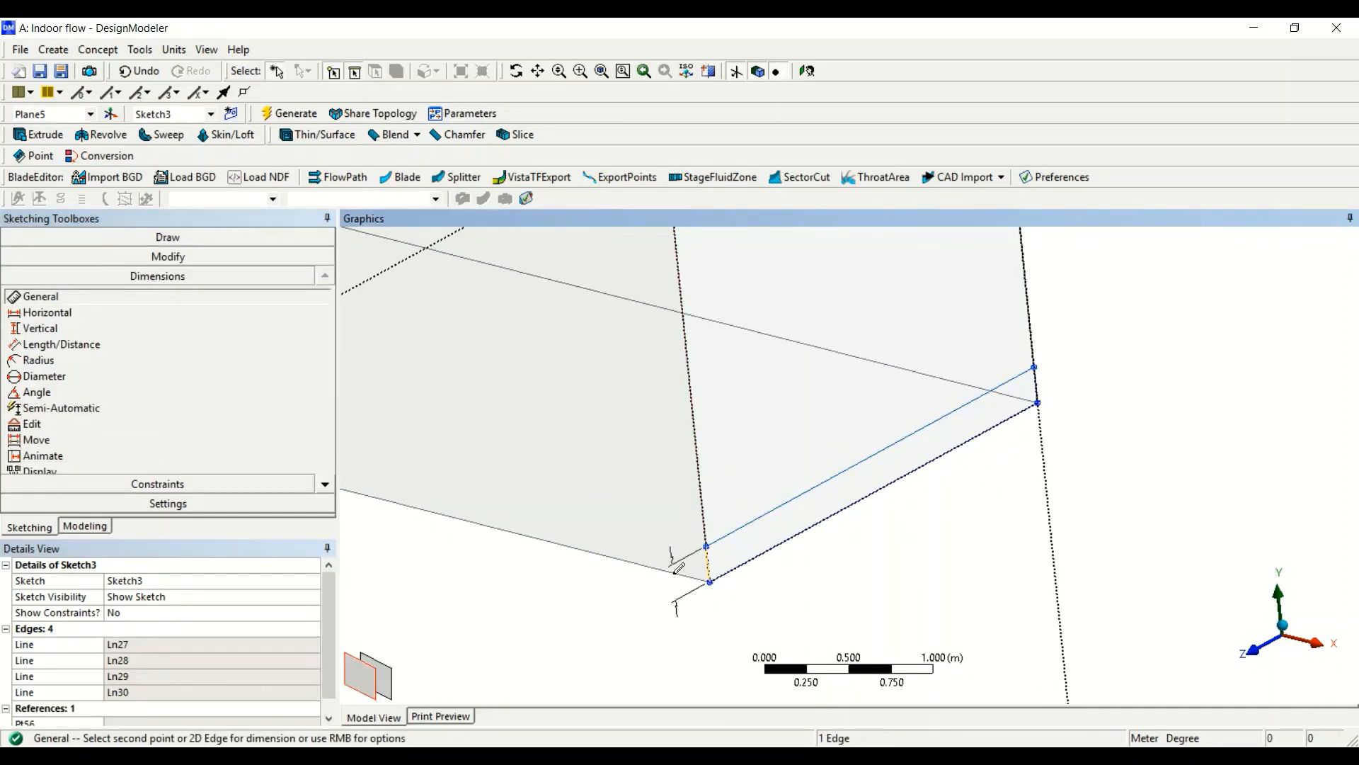
{"action": "left_click", "coordinate": [678, 567]}
{"action": "left_click", "coordinate": [197, 643]}
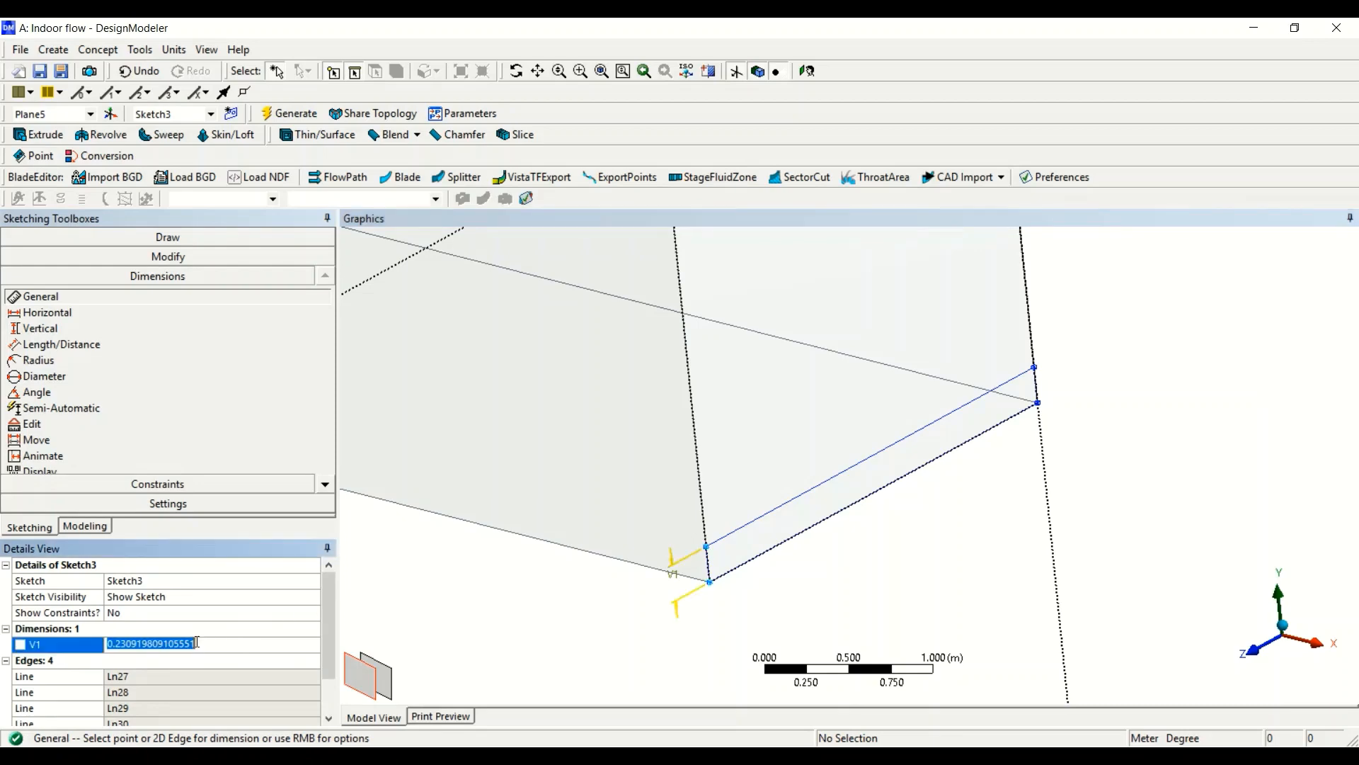
{"action": "type", "text": "0.3"}
{"action": "key", "text": "Return"}
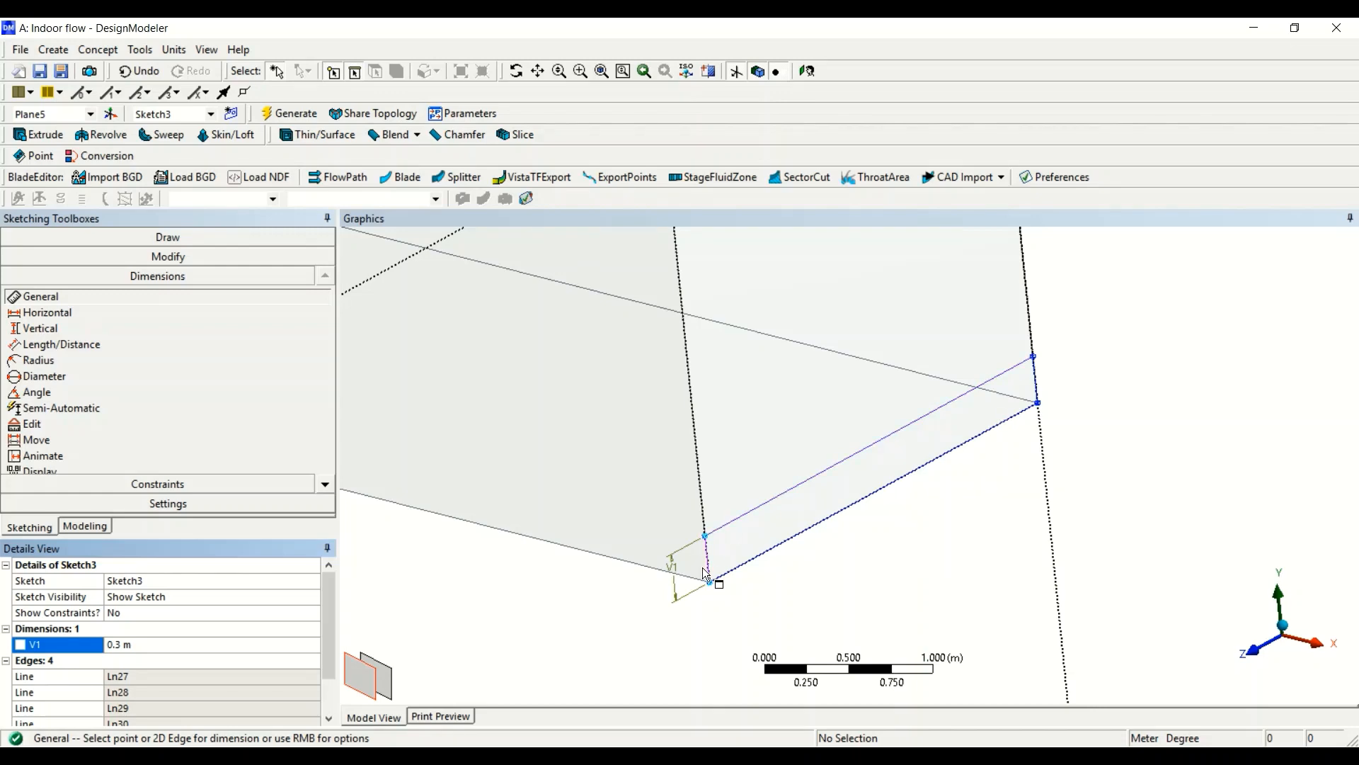
{"action": "scroll", "coordinate": [758, 472], "scroll_direction": "down", "scroll_amount": 4}
{"action": "scroll", "coordinate": [758, 472], "scroll_direction": "up", "scroll_amount": 2}
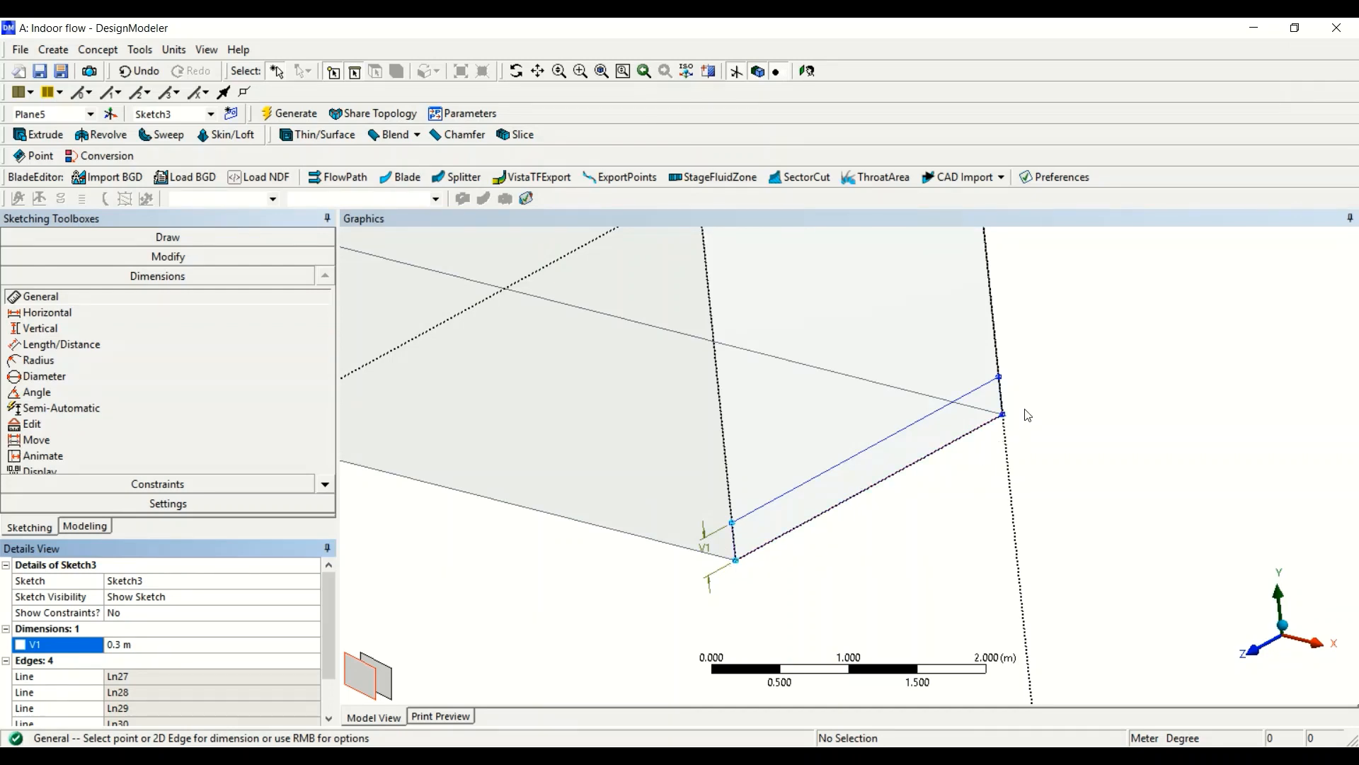
{"action": "scroll", "coordinate": [1023, 417], "scroll_direction": "down", "scroll_amount": 5}
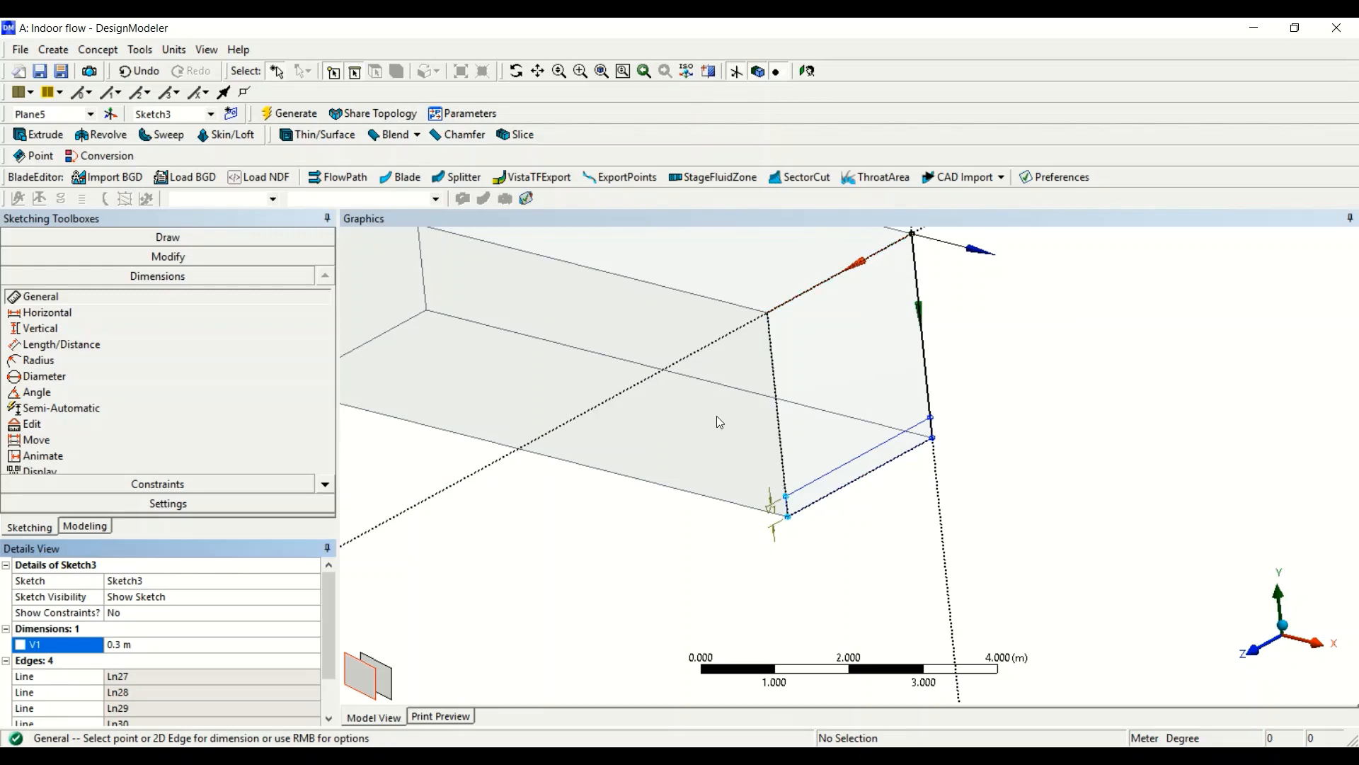
Generate a surface from the opposite end's strip sketch with the Add Frozen operation.
{"action": "left_click", "coordinate": [87, 527]}
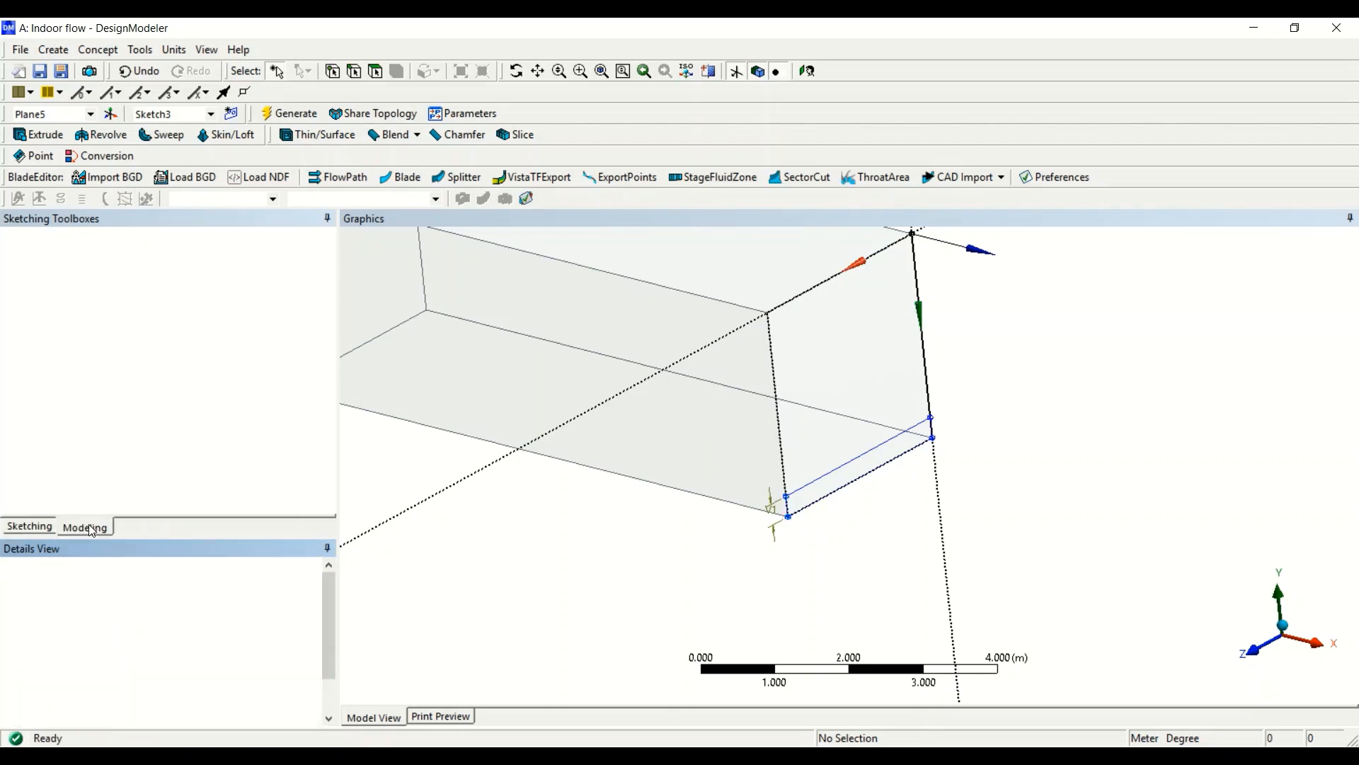
{"action": "left_click", "coordinate": [115, 426]}
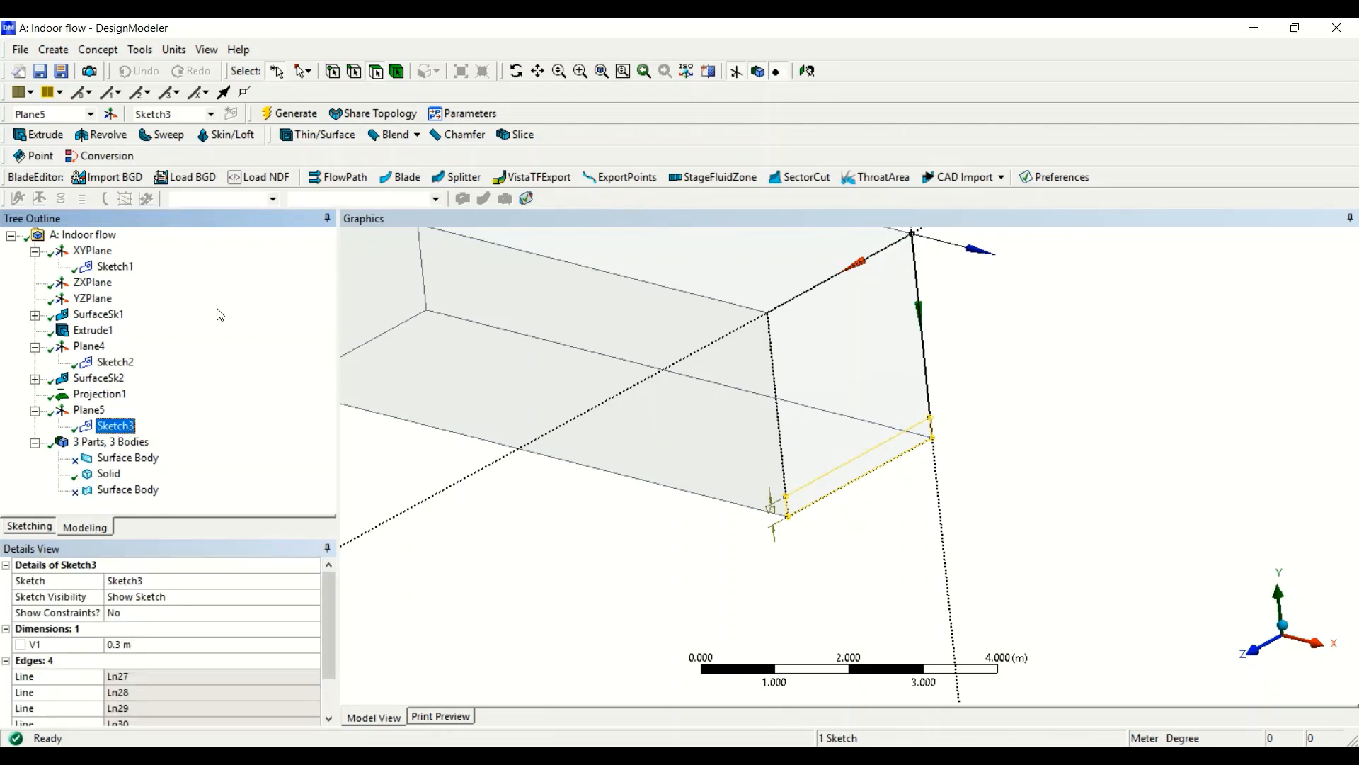
{"action": "left_click", "coordinate": [113, 57]}
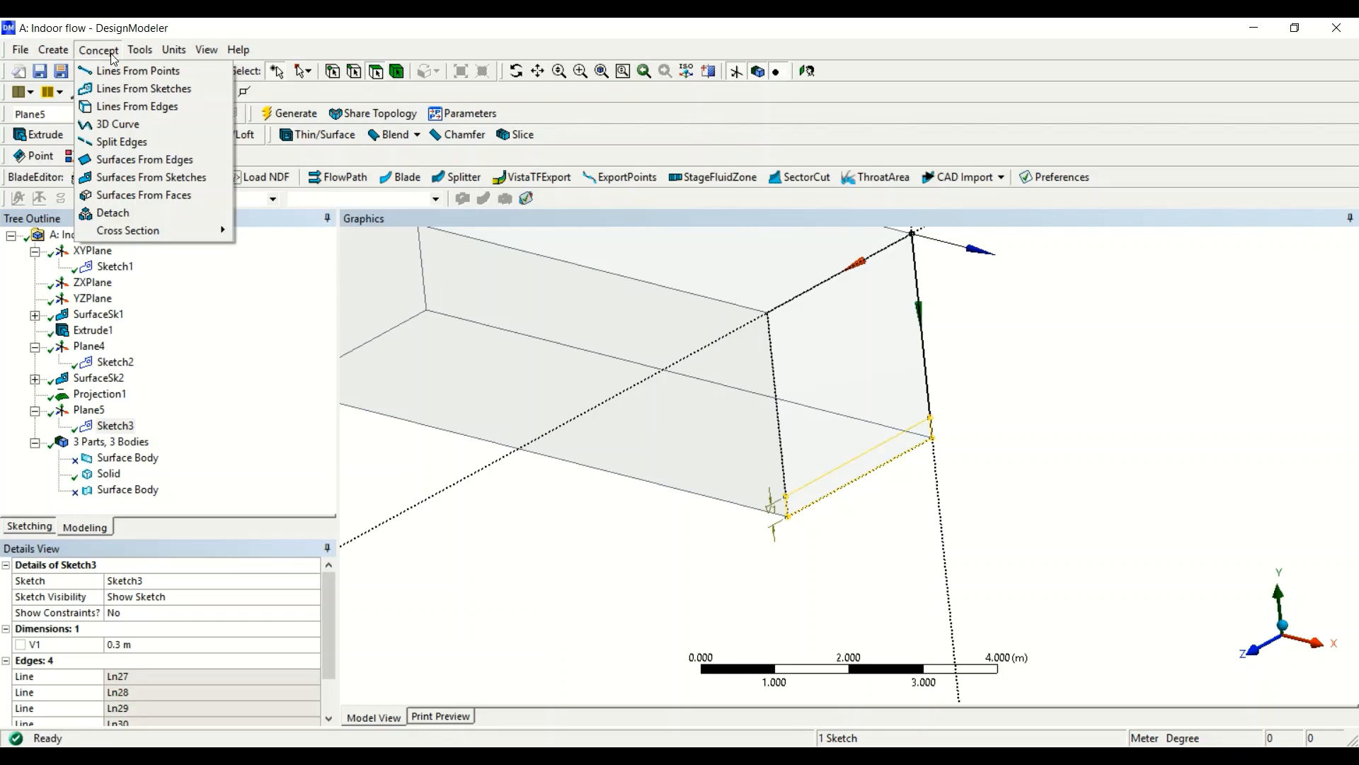
{"action": "left_click", "coordinate": [144, 178]}
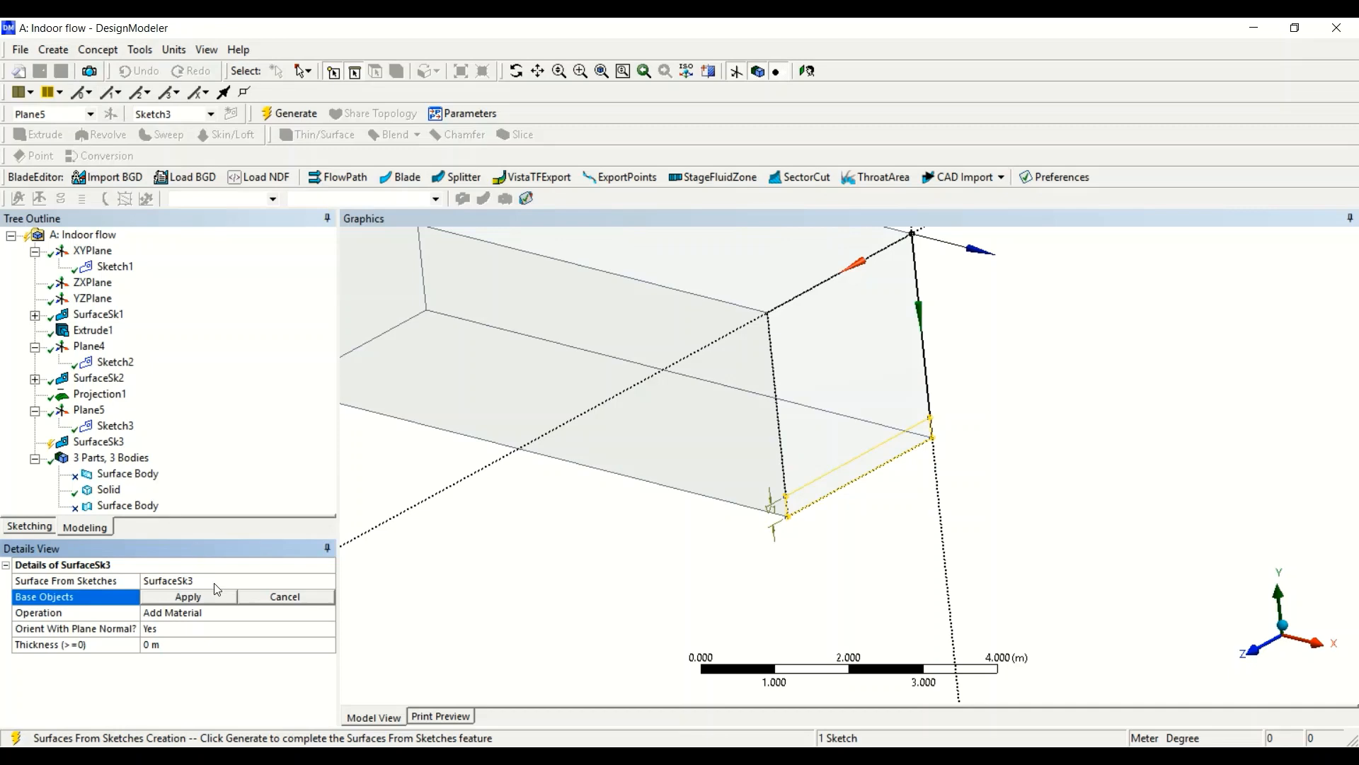
{"action": "left_click", "coordinate": [187, 598]}
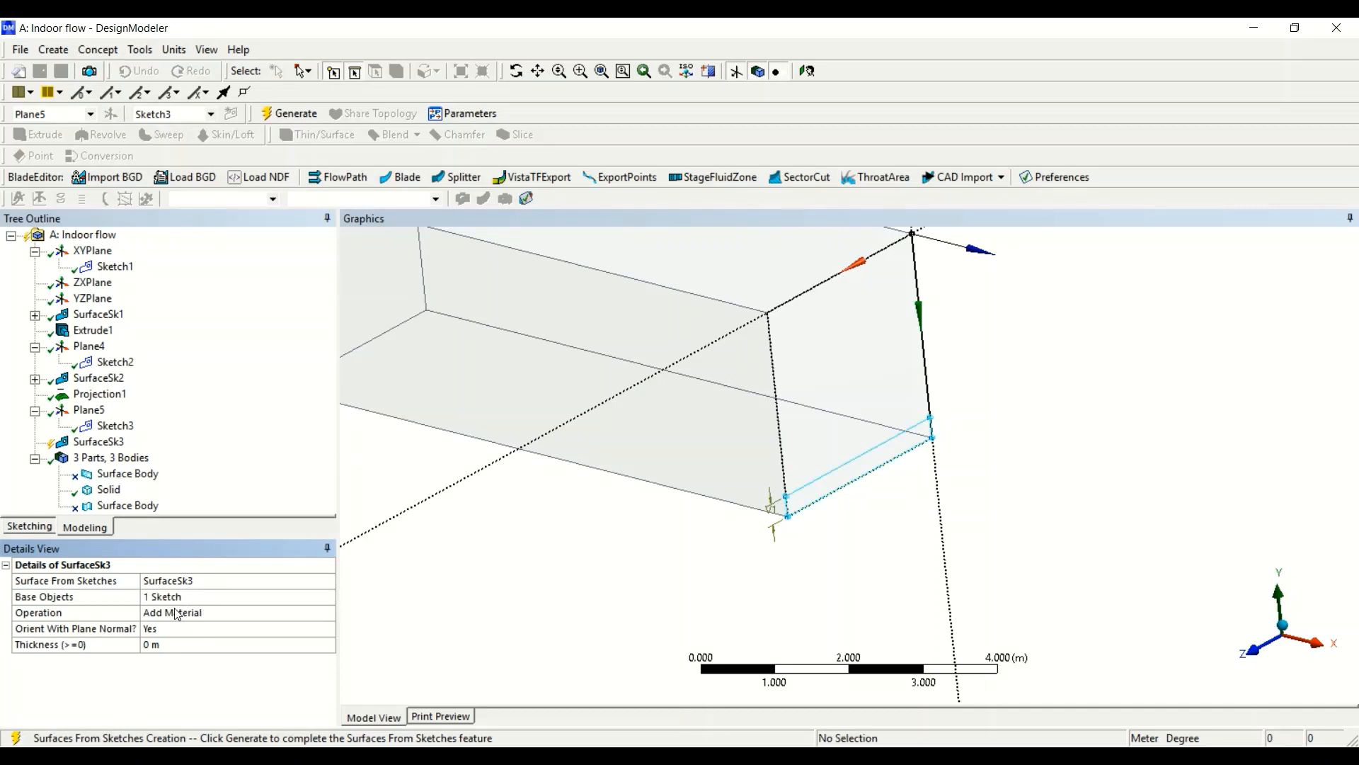
{"action": "double_click", "coordinate": [180, 615]}
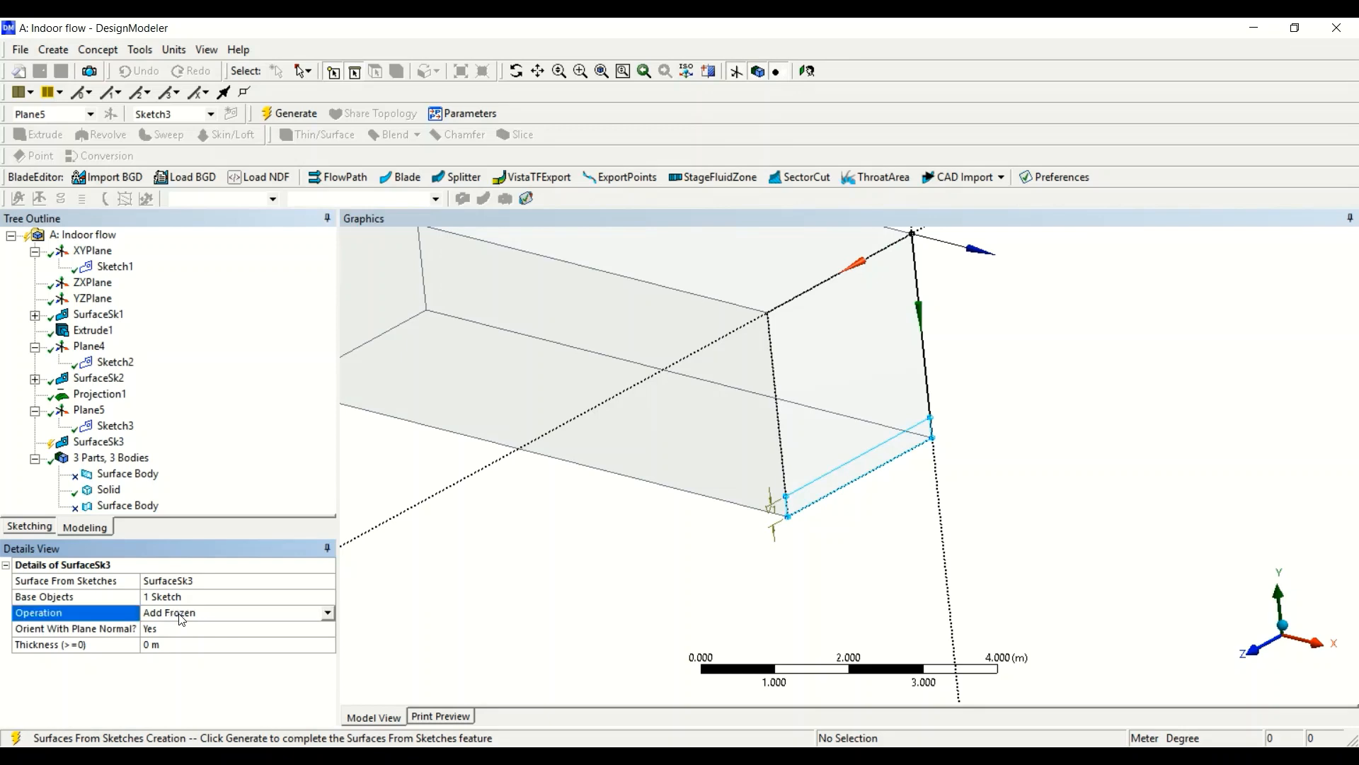
{"action": "left_click", "coordinate": [315, 118]}
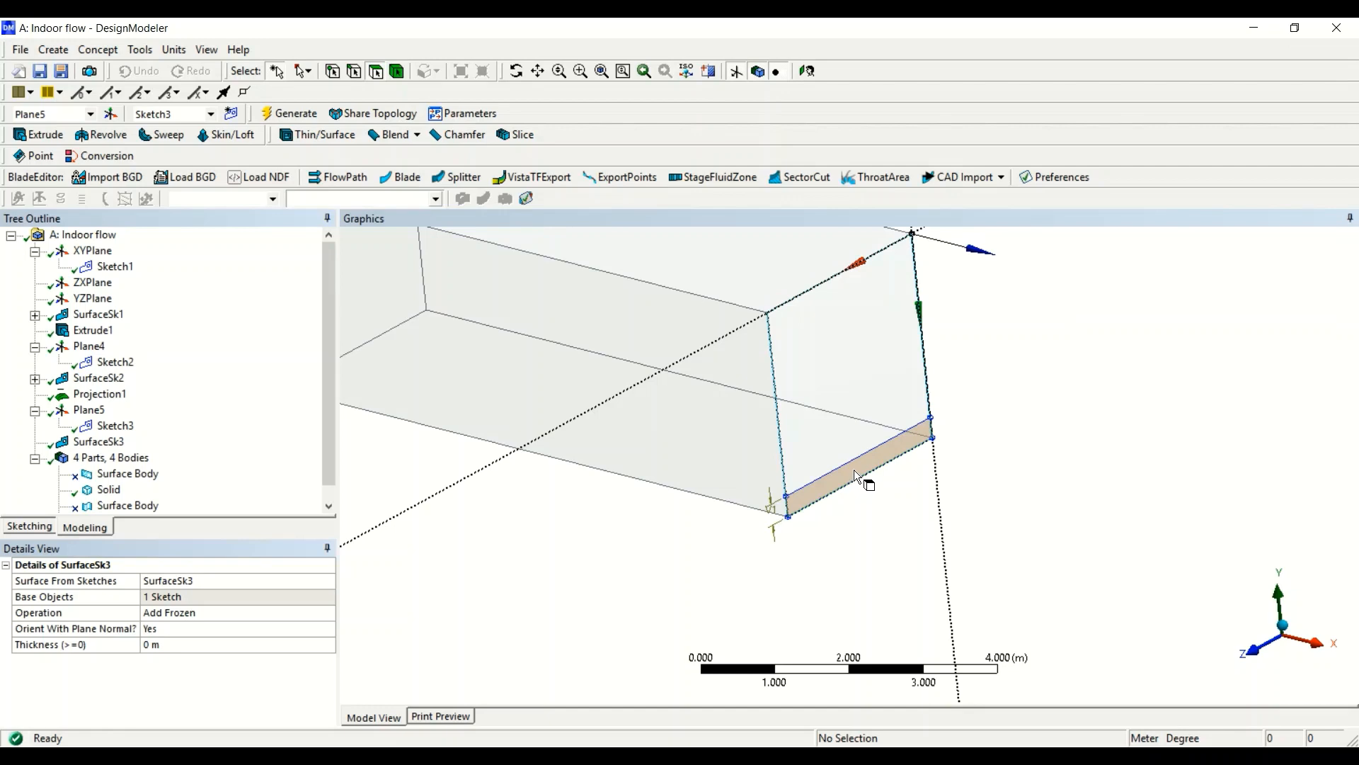
Project the strip's upper 3 m edge onto the solid's end face as an Edges On Face projection and generate it.
{"action": "scroll", "coordinate": [216, 422], "scroll_direction": "down", "scroll_amount": 1}
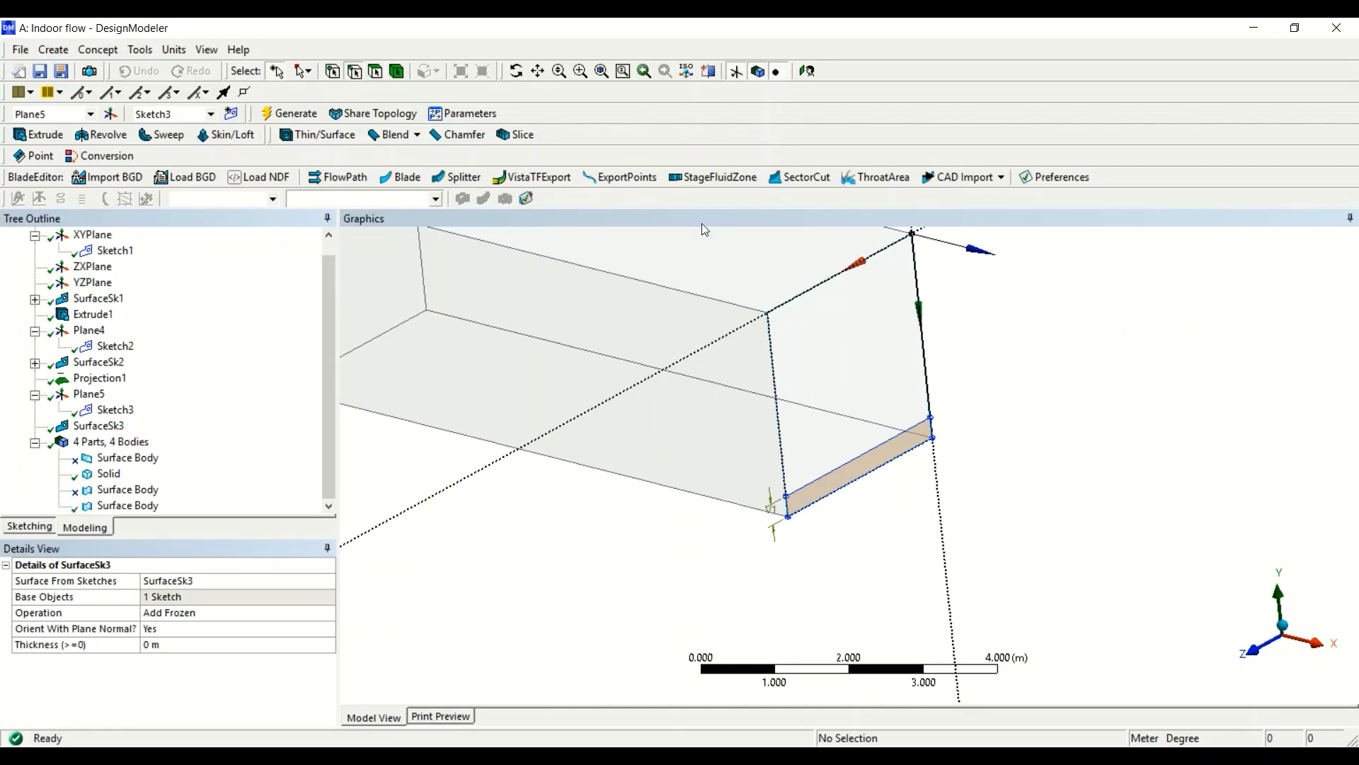
{"action": "left_click", "coordinate": [875, 446]}
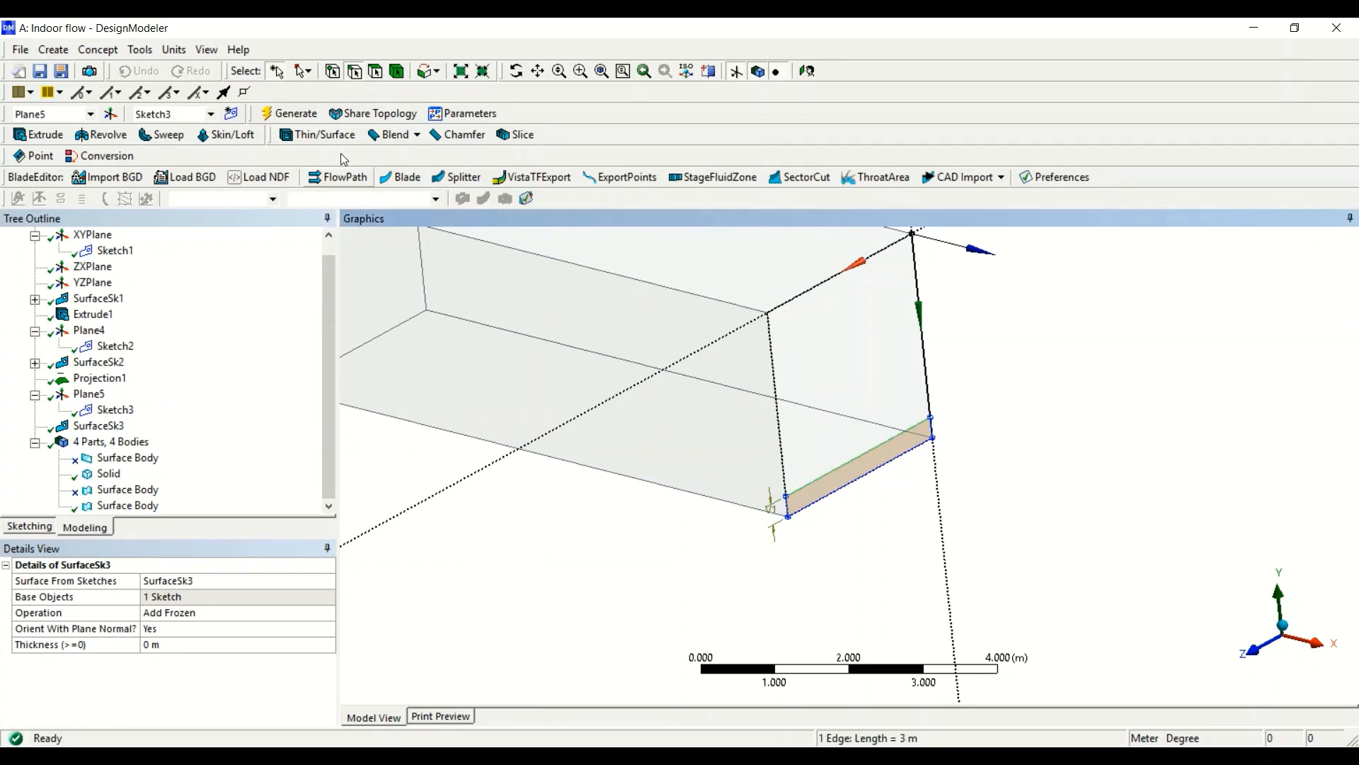
{"action": "left_click", "coordinate": [152, 57]}
{"action": "left_click", "coordinate": [186, 365]}
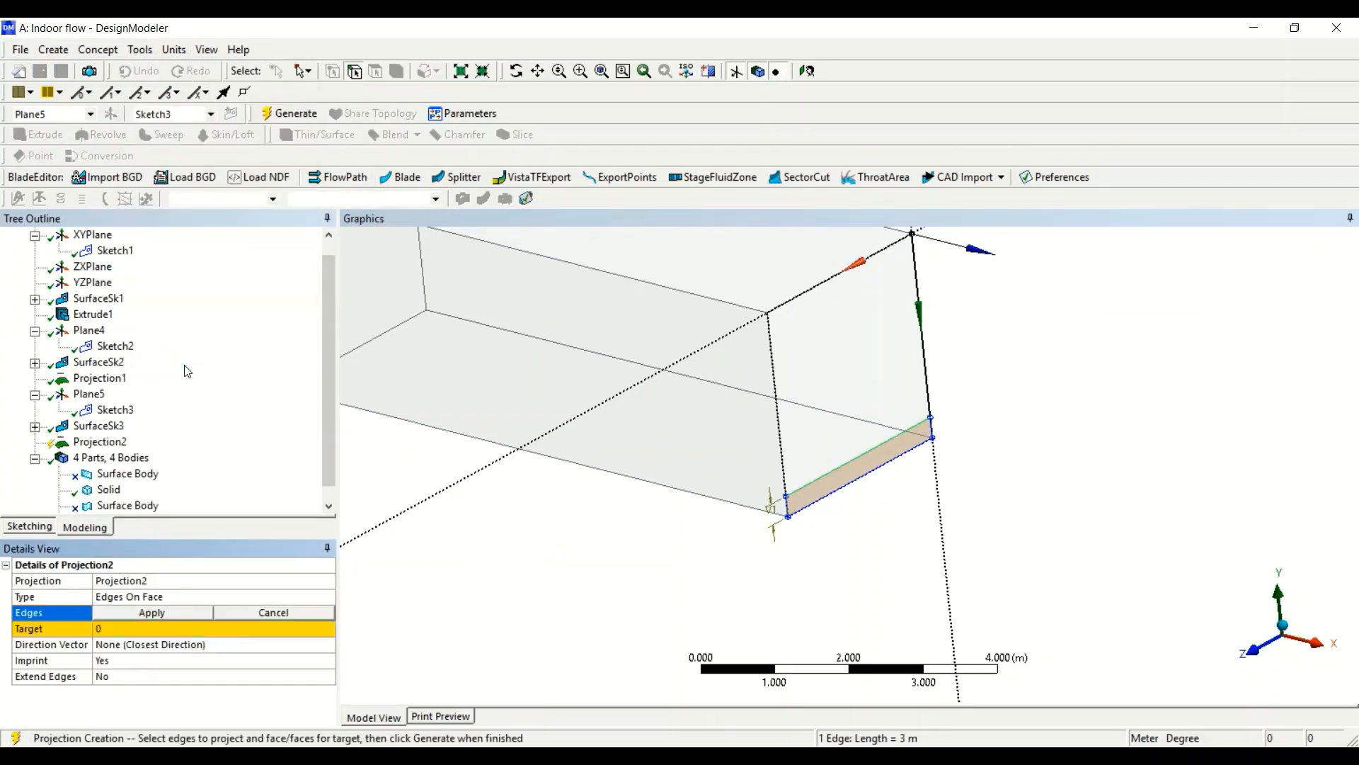
{"action": "left_click", "coordinate": [163, 613]}
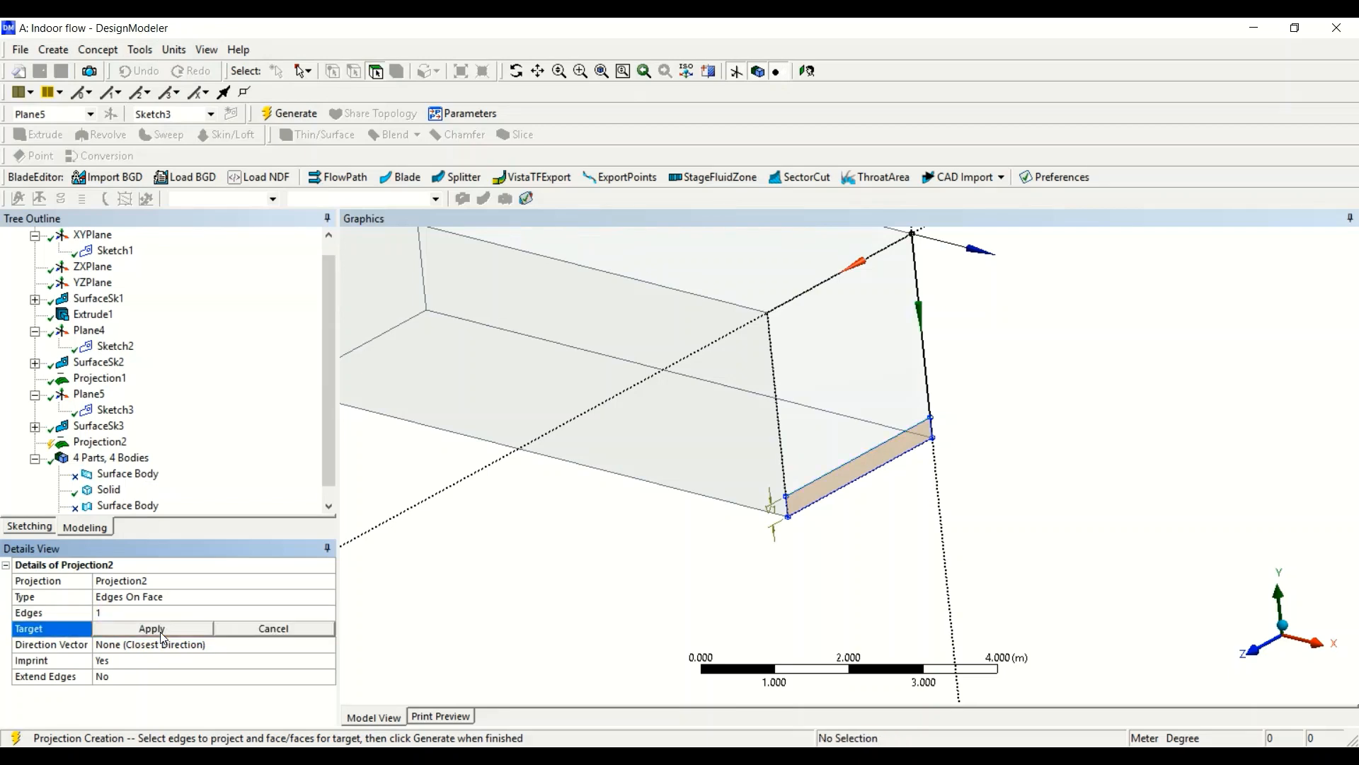
{"action": "left_click", "coordinate": [847, 376]}
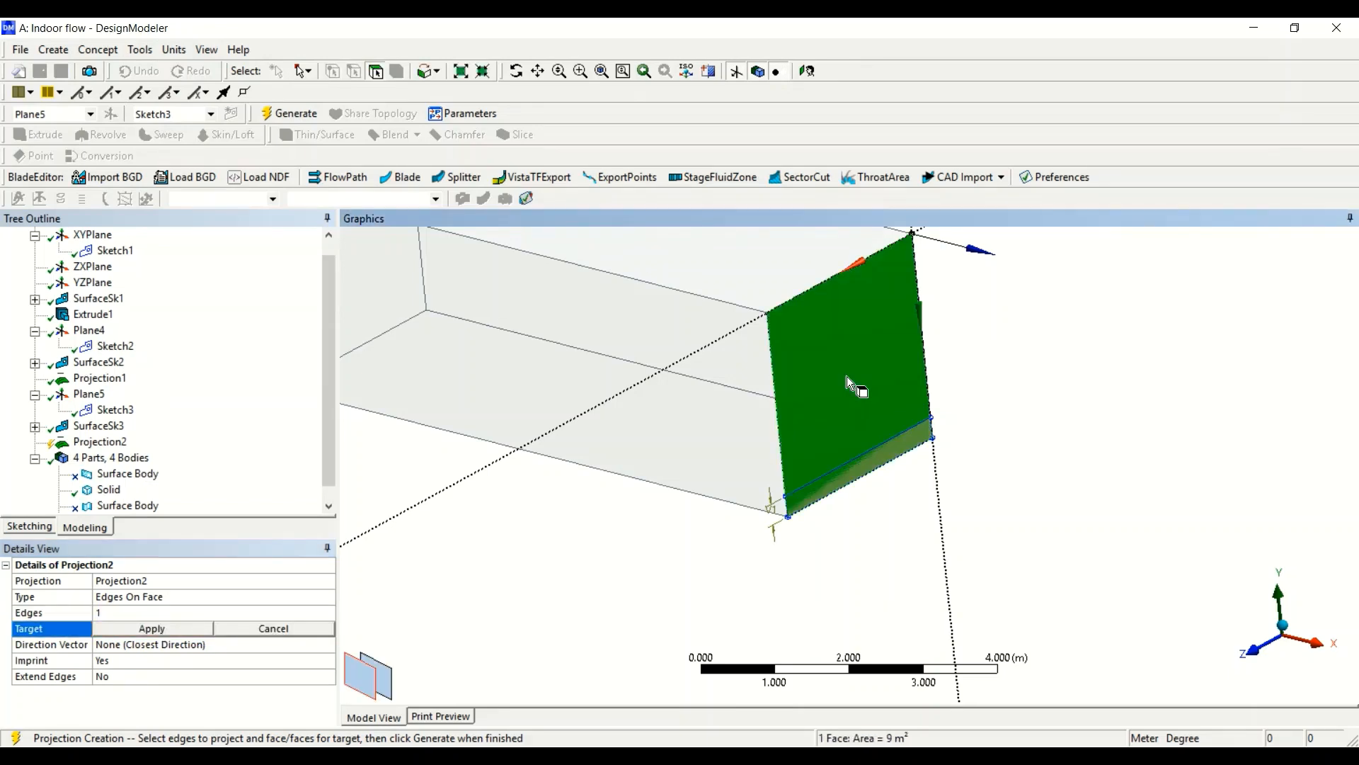
{"action": "left_click", "coordinate": [206, 630]}
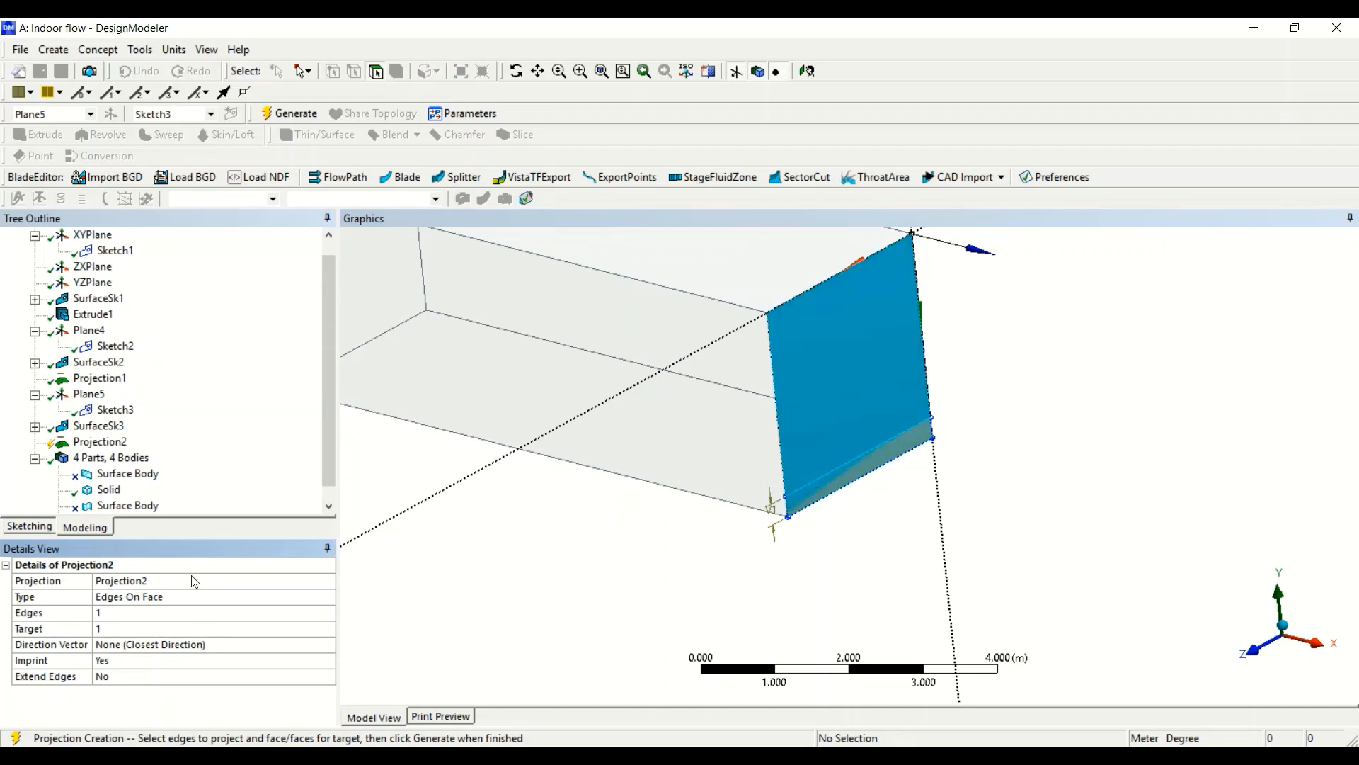
{"action": "left_click", "coordinate": [306, 116]}
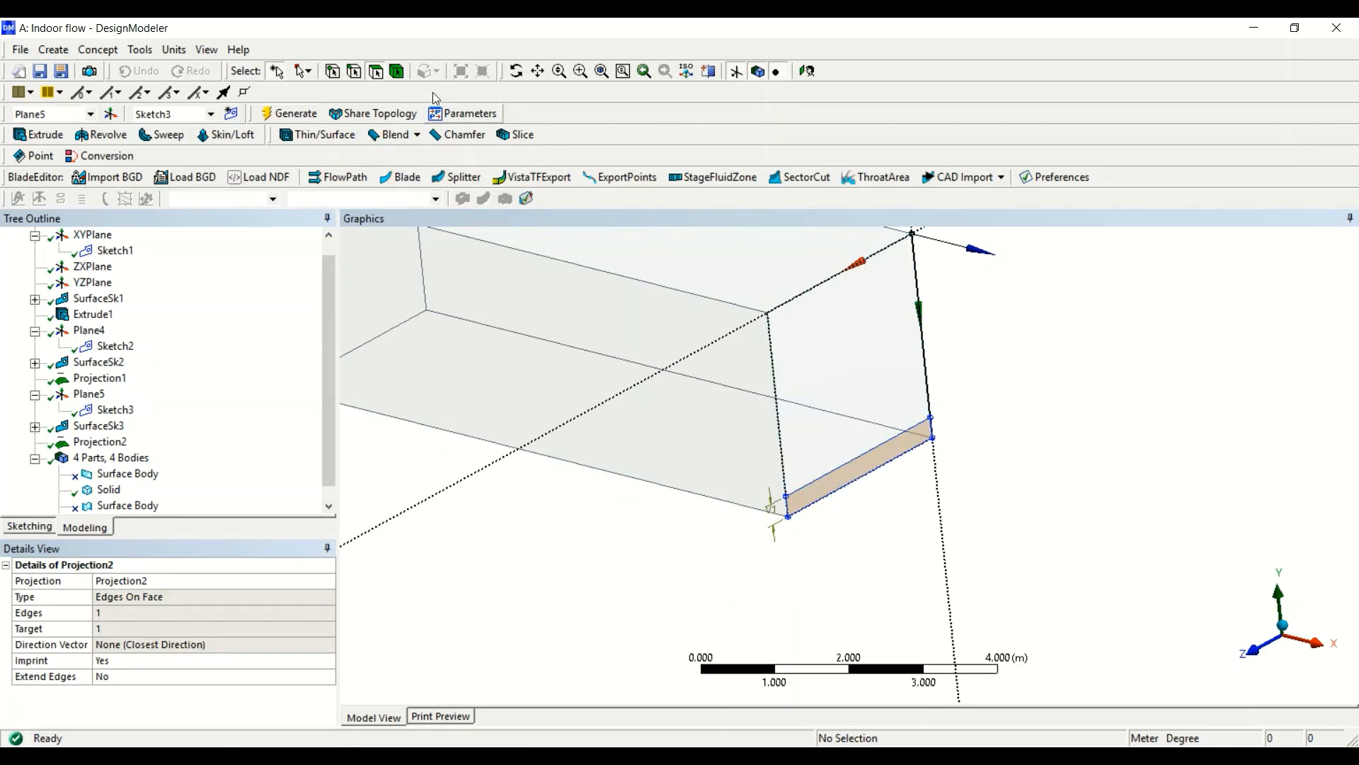
Suppress the new 0.3 m strip's surface body and check the two faces split on that end of the solid.
{"action": "left_click", "coordinate": [876, 446]}
{"action": "left_click", "coordinate": [397, 71]}
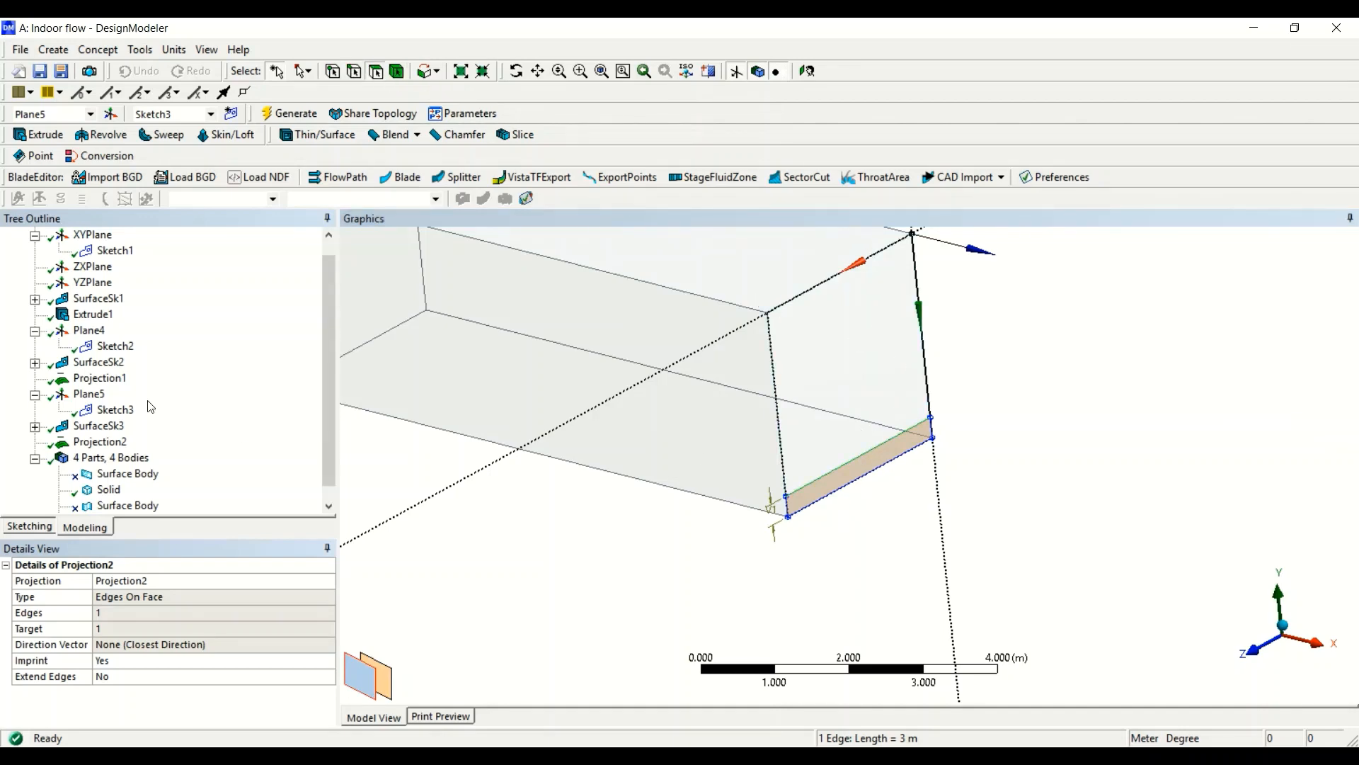
{"action": "scroll", "coordinate": [188, 473], "scroll_direction": "down", "scroll_amount": 1}
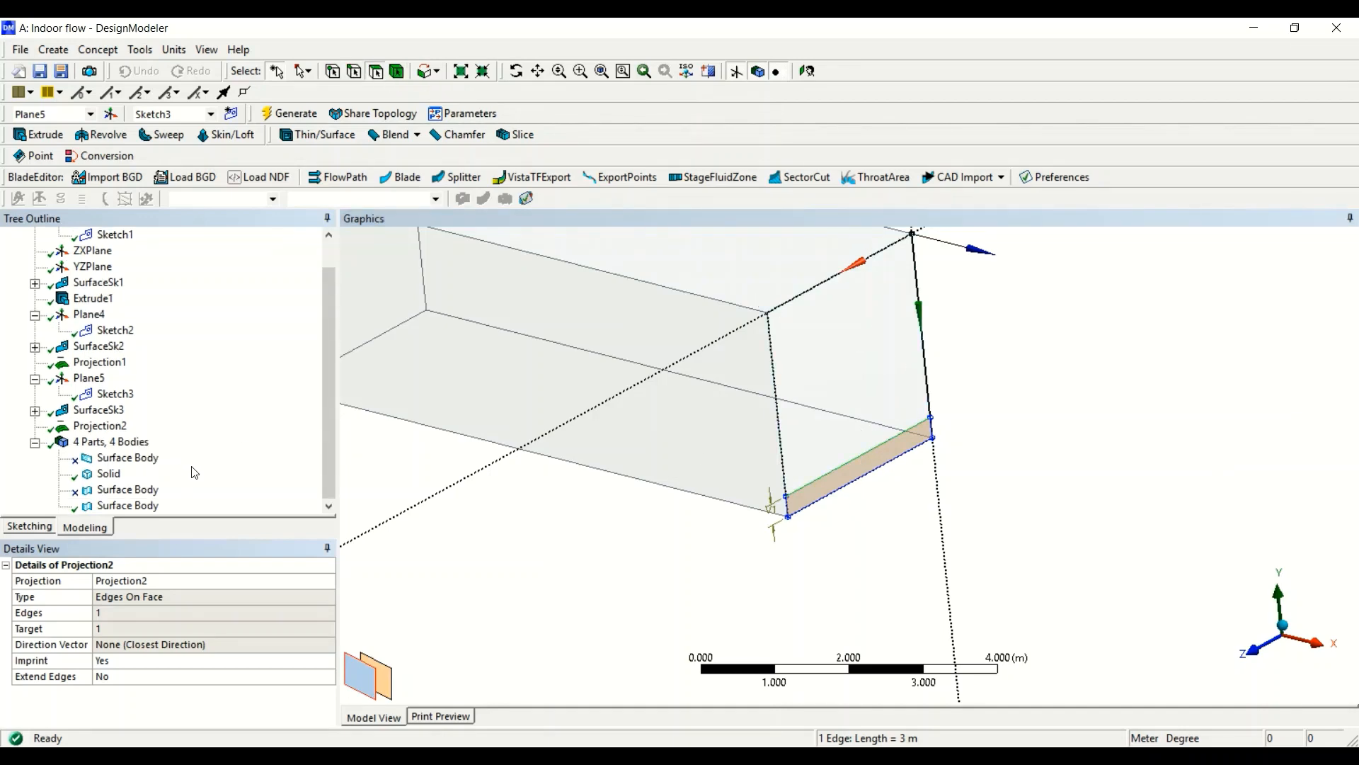
{"action": "left_click", "coordinate": [128, 506]}
{"action": "right_click", "coordinate": [132, 507]}
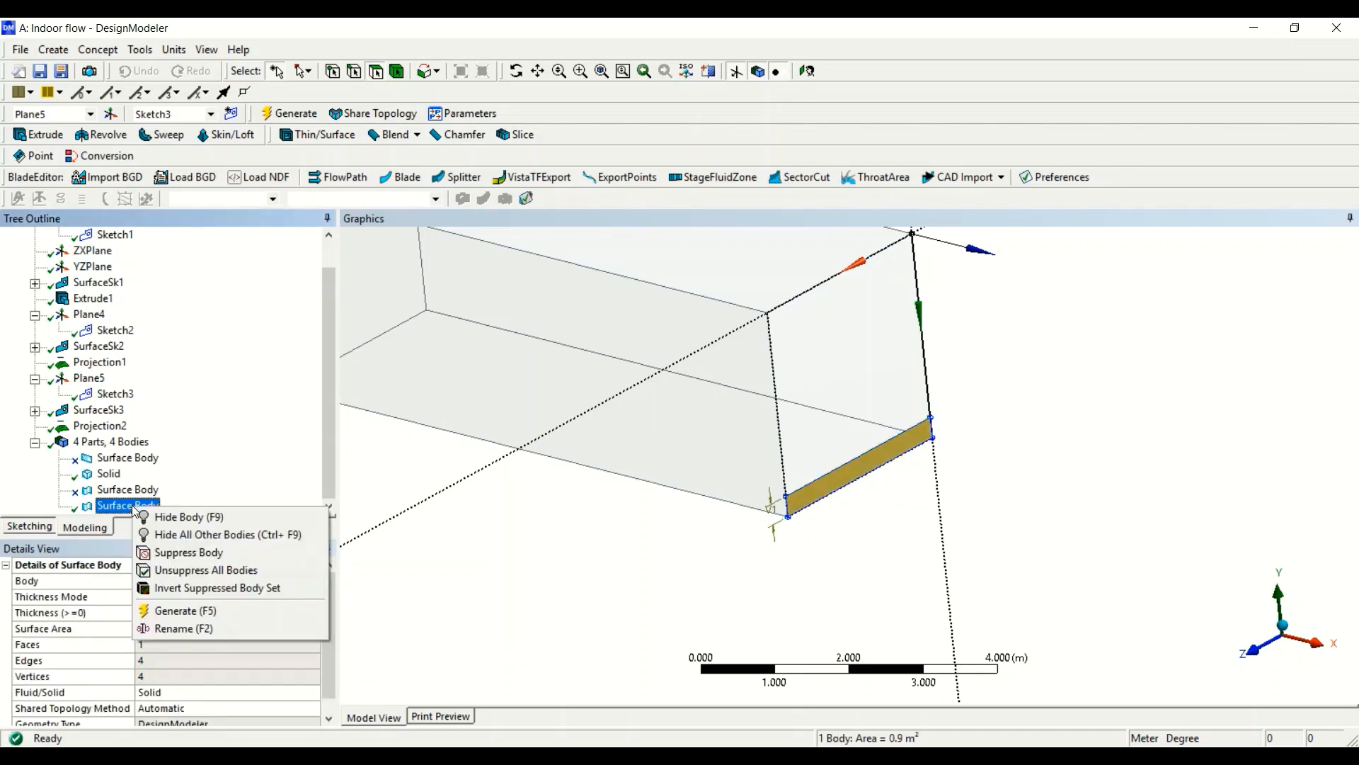
{"action": "left_click", "coordinate": [202, 551]}
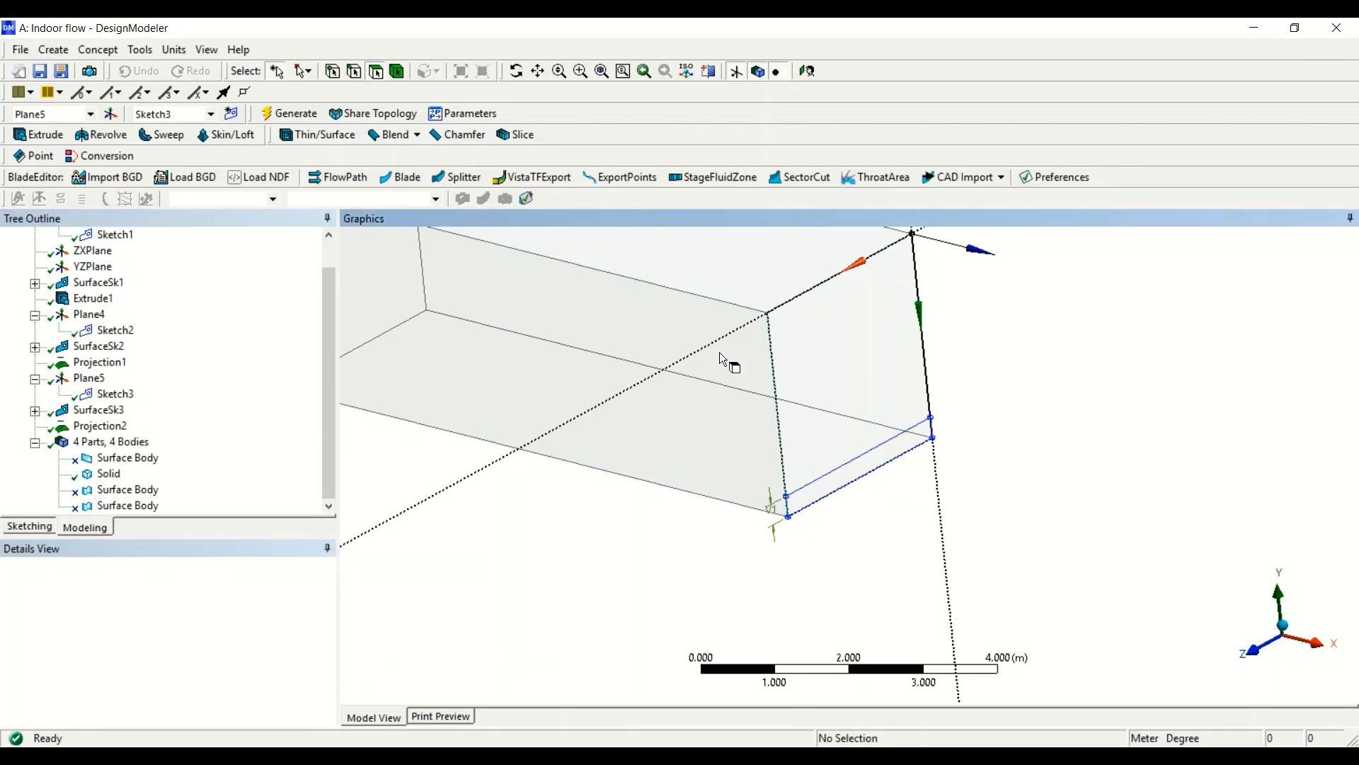
{"action": "left_click", "coordinate": [880, 343]}
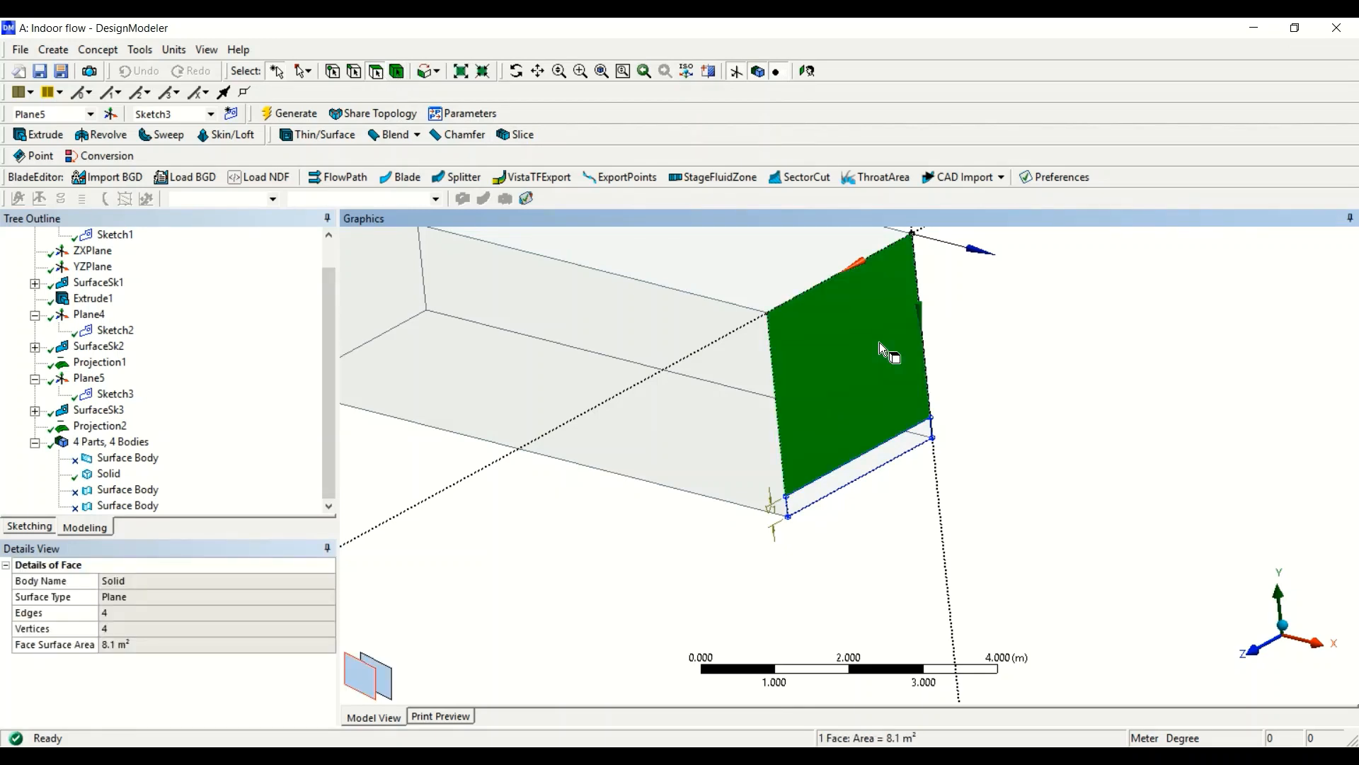
{"action": "left_click", "coordinate": [909, 437]}
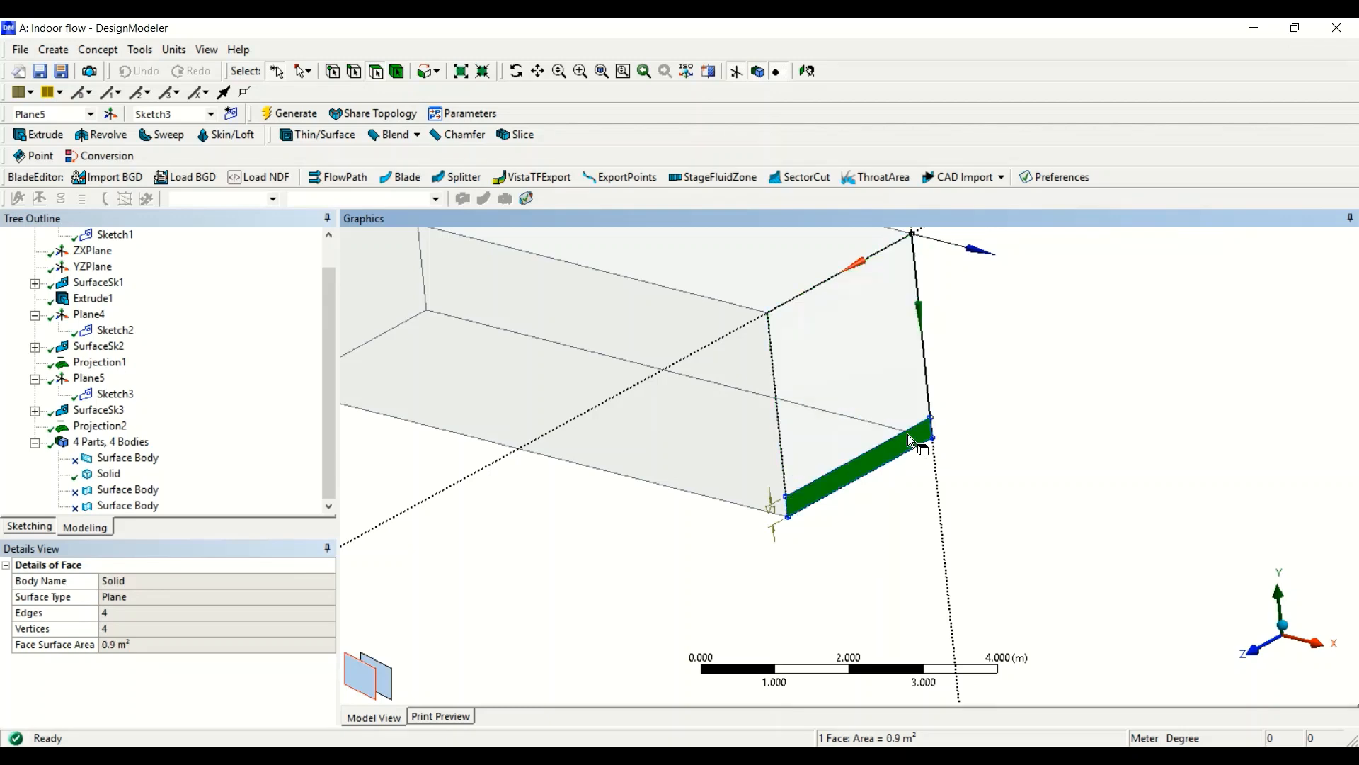
{"action": "left_click", "coordinate": [905, 389]}
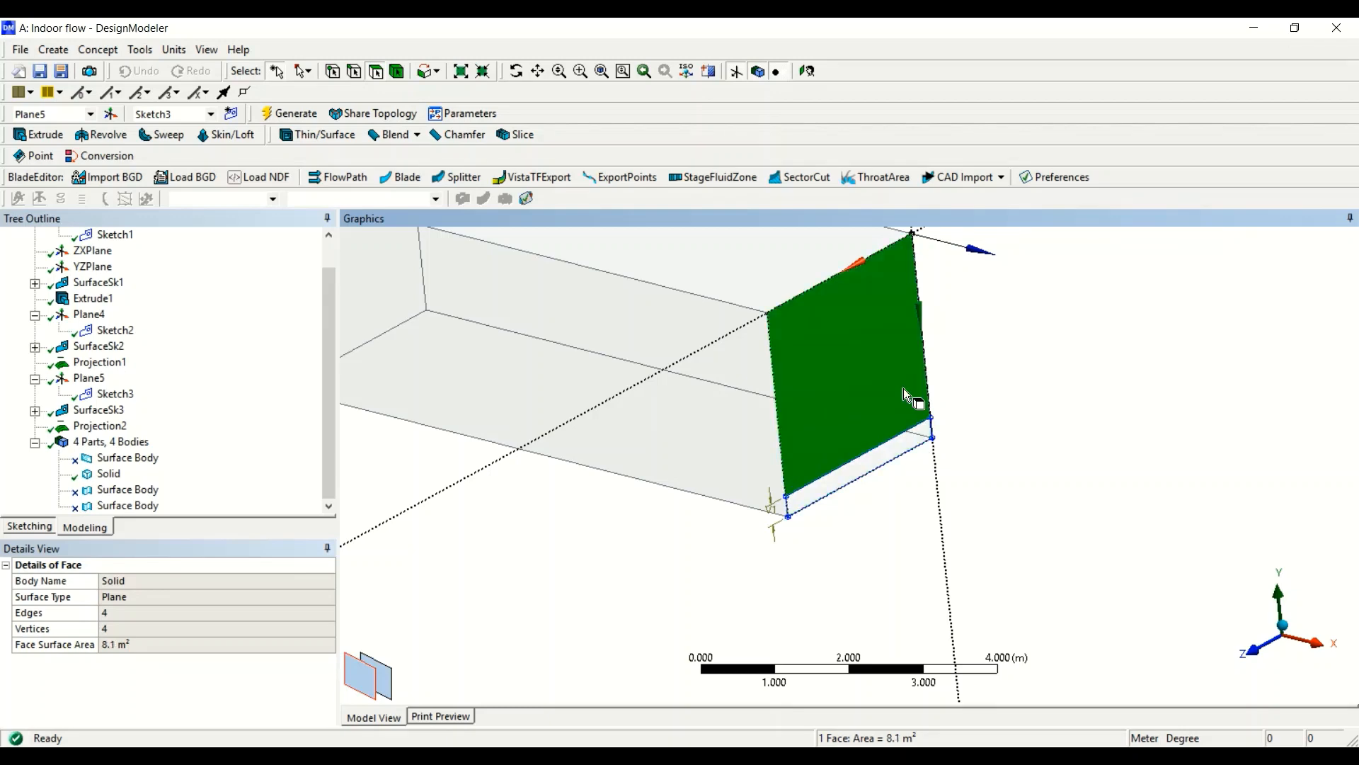
{"action": "left_click", "coordinate": [722, 532]}
Hide Sketch1 under XYPlane and inspect the imprinted upper strip face on the room's first end, clearing the selection.
{"action": "scroll", "coordinate": [141, 344], "scroll_direction": "up", "scroll_amount": 1}
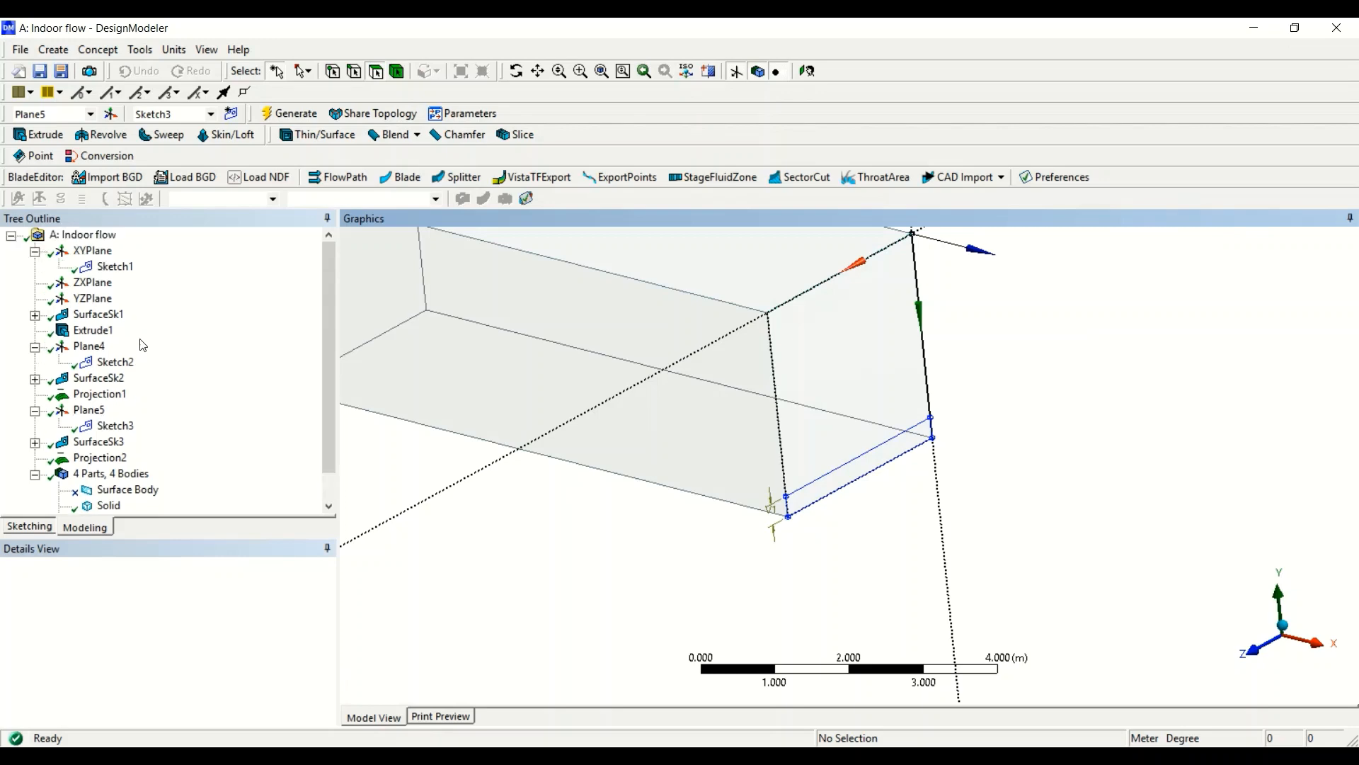
{"action": "left_click", "coordinate": [92, 251]}
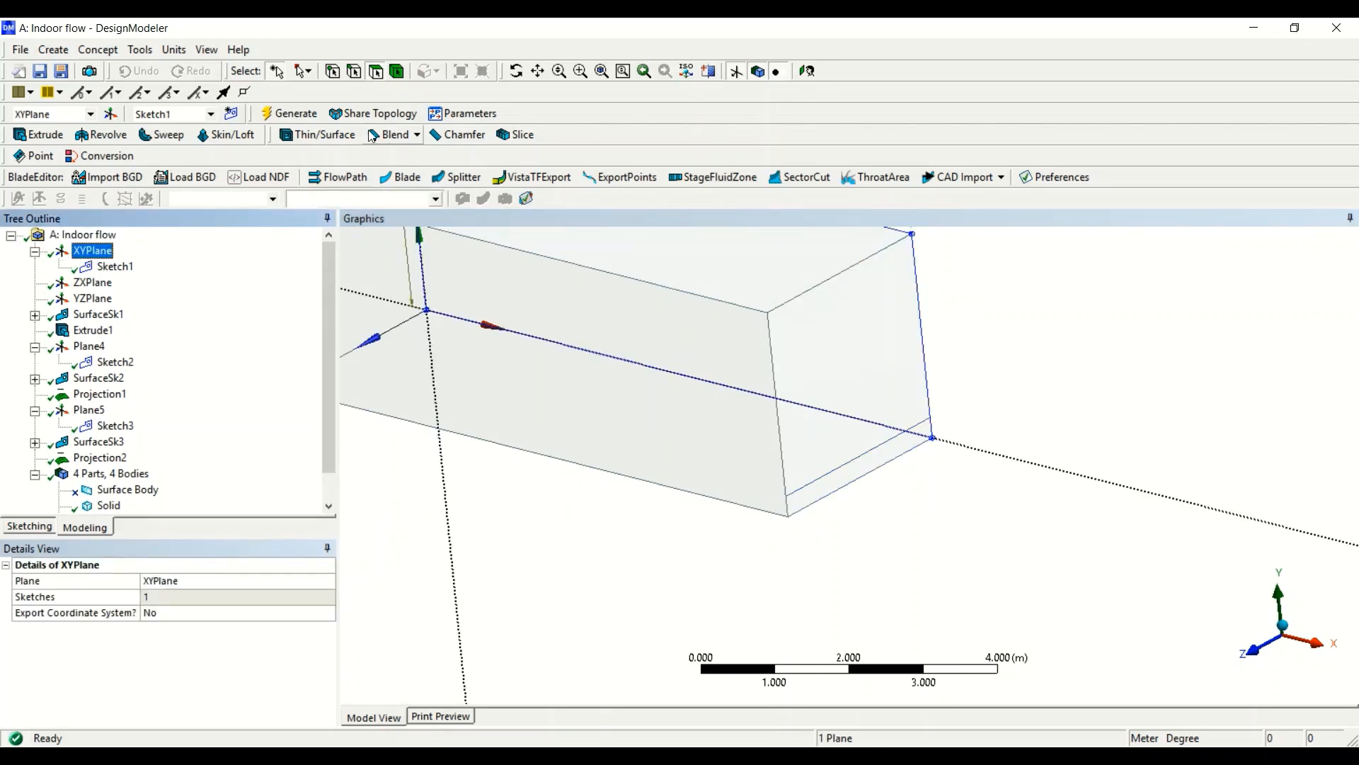
{"action": "left_click", "coordinate": [521, 75]}
{"action": "scroll", "coordinate": [652, 304], "scroll_direction": "up", "scroll_amount": 5}
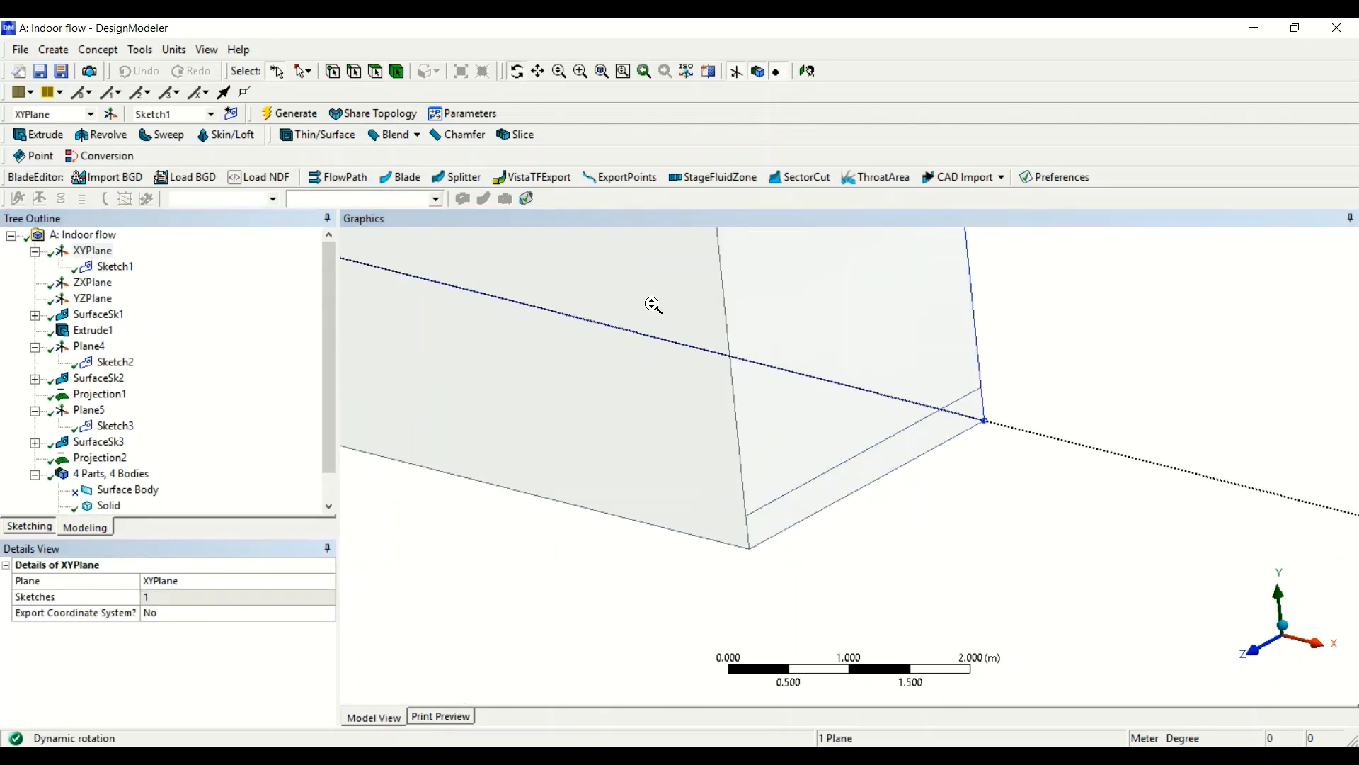
{"action": "scroll", "coordinate": [651, 301], "scroll_direction": "down", "scroll_amount": 10}
{"action": "left_click_drag", "start_coordinate": [560, 307], "coordinate": [672, 349]}
{"action": "left_click", "coordinate": [538, 71]}
{"action": "scroll", "coordinate": [616, 405], "scroll_direction": "up", "scroll_amount": 2}
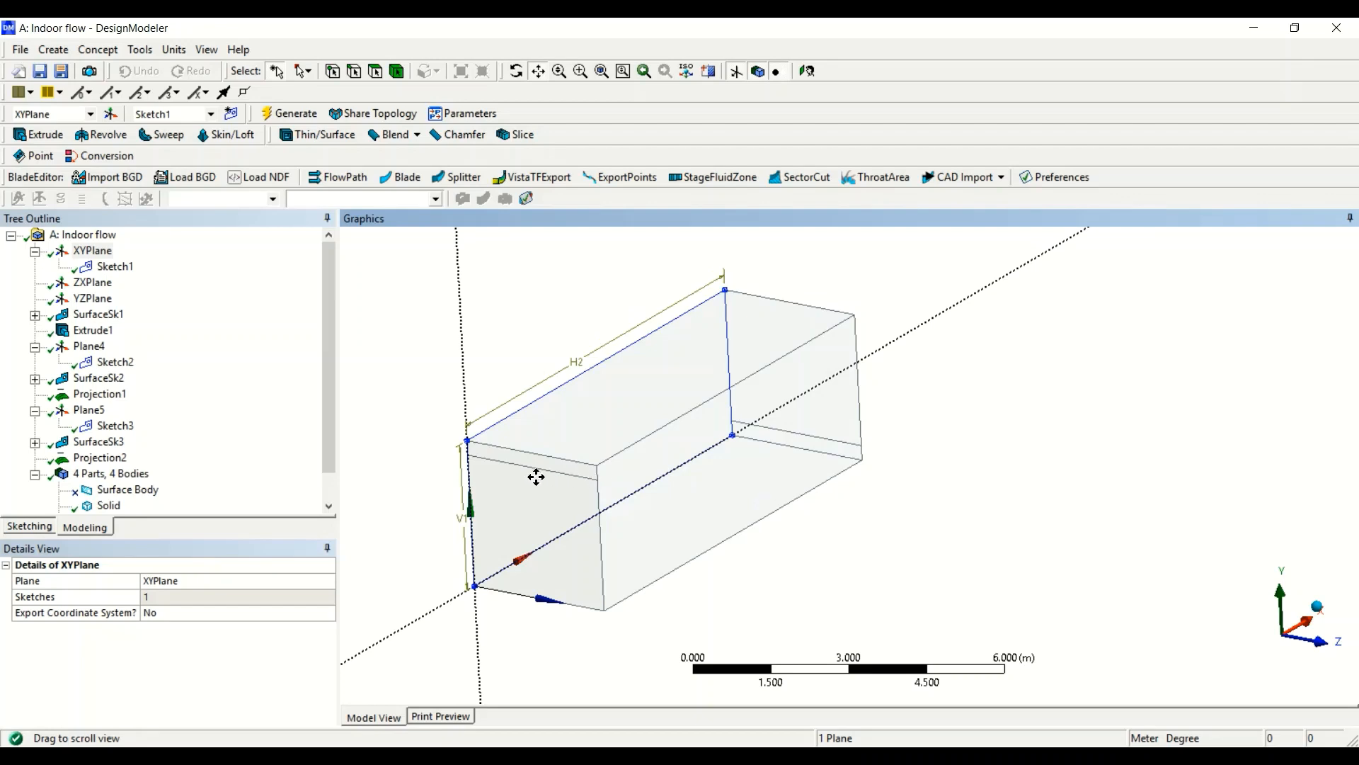
{"action": "right_click", "coordinate": [125, 270]}
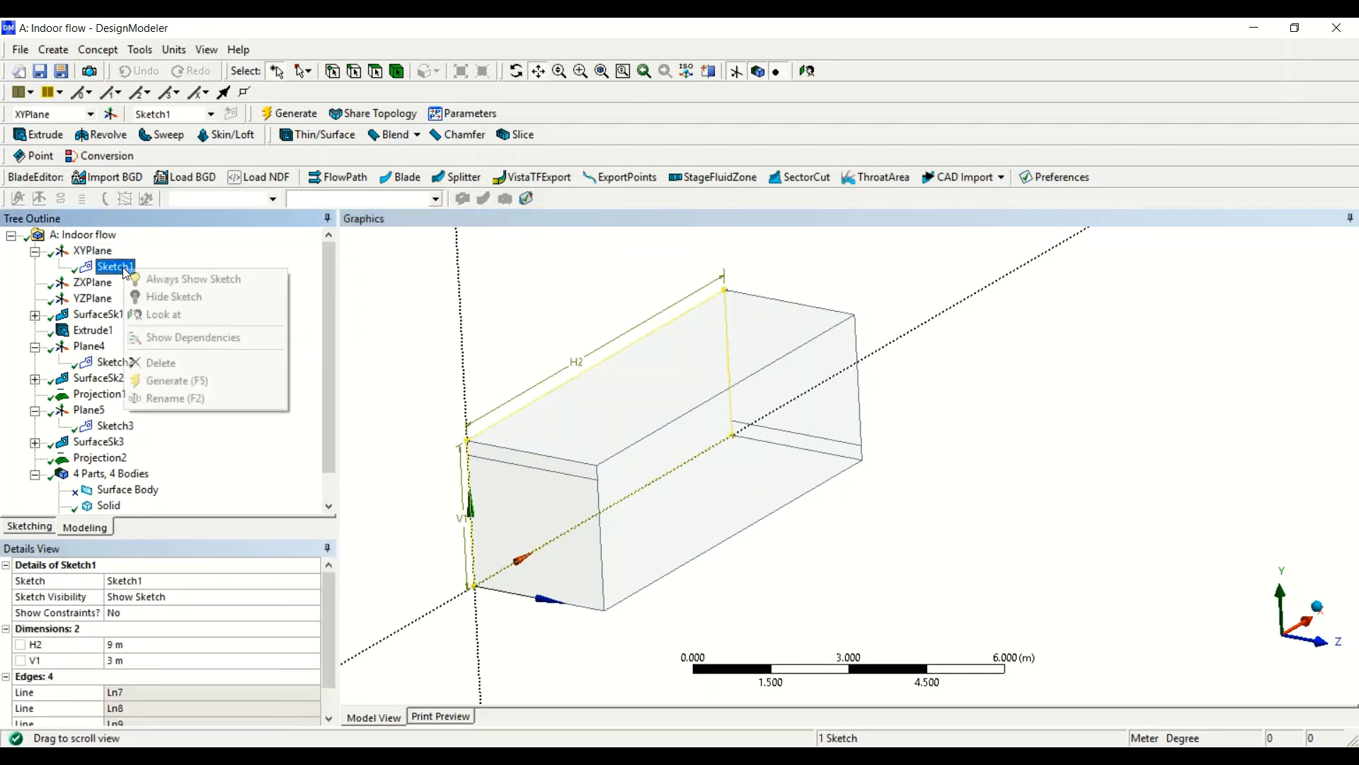
{"action": "left_click", "coordinate": [164, 297]}
{"action": "left_click_drag", "start_coordinate": [449, 317], "coordinate": [625, 312]}
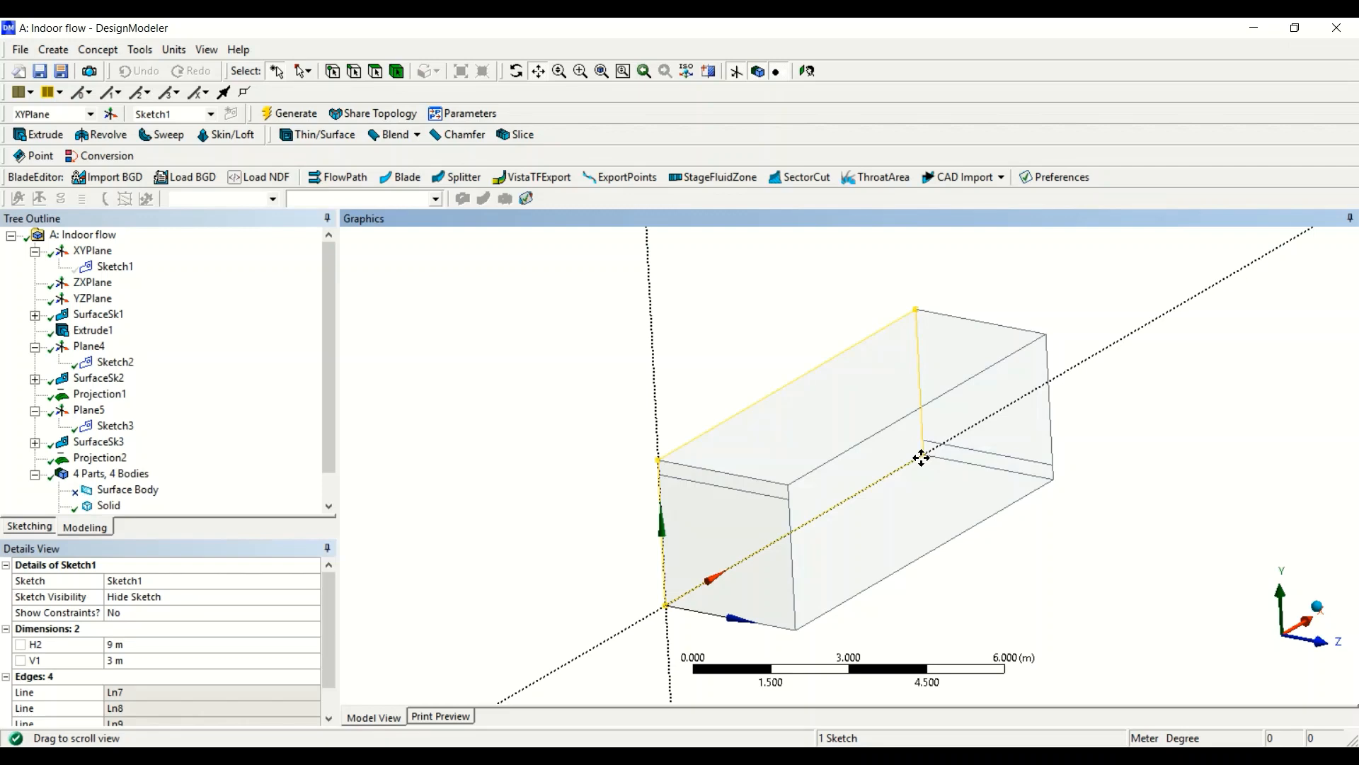
{"action": "left_click", "coordinate": [375, 73]}
{"action": "left_click", "coordinate": [758, 488]}
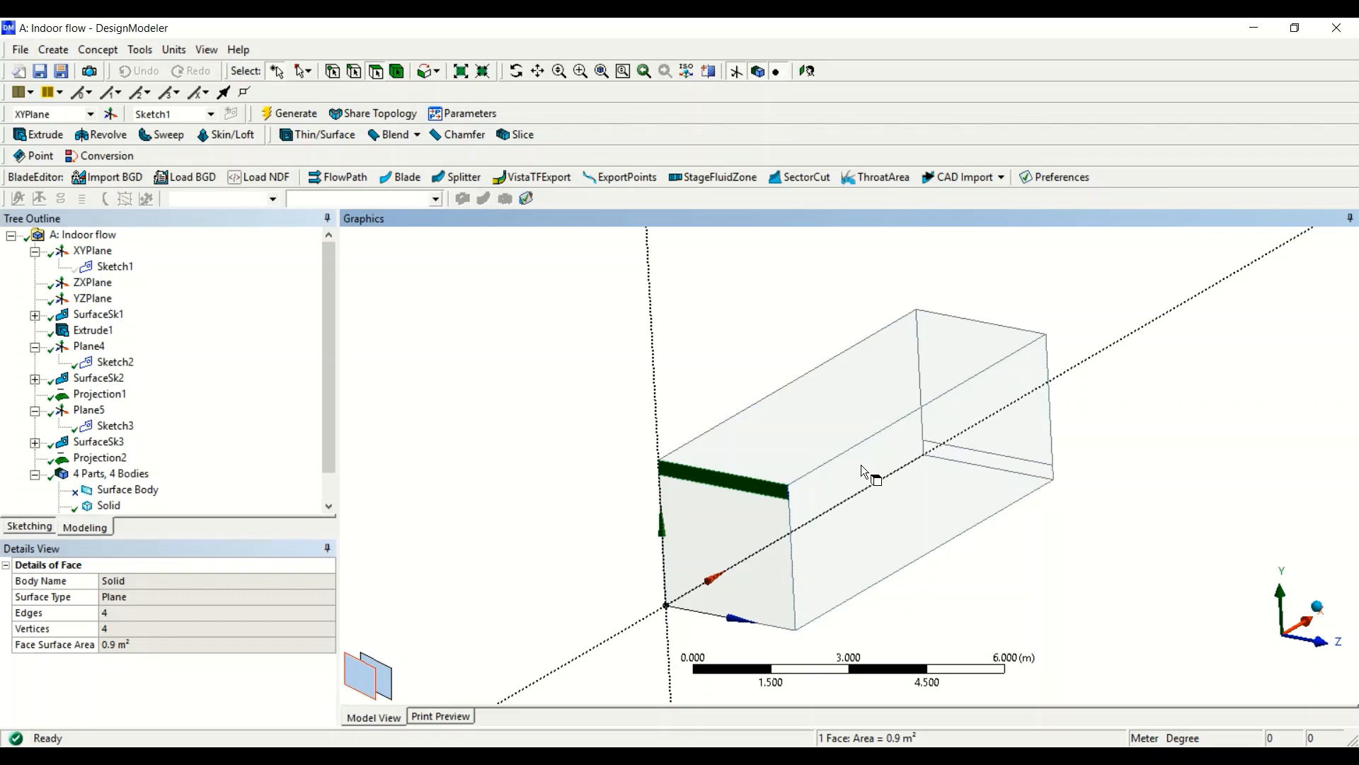
{"action": "left_click", "coordinate": [737, 367]}
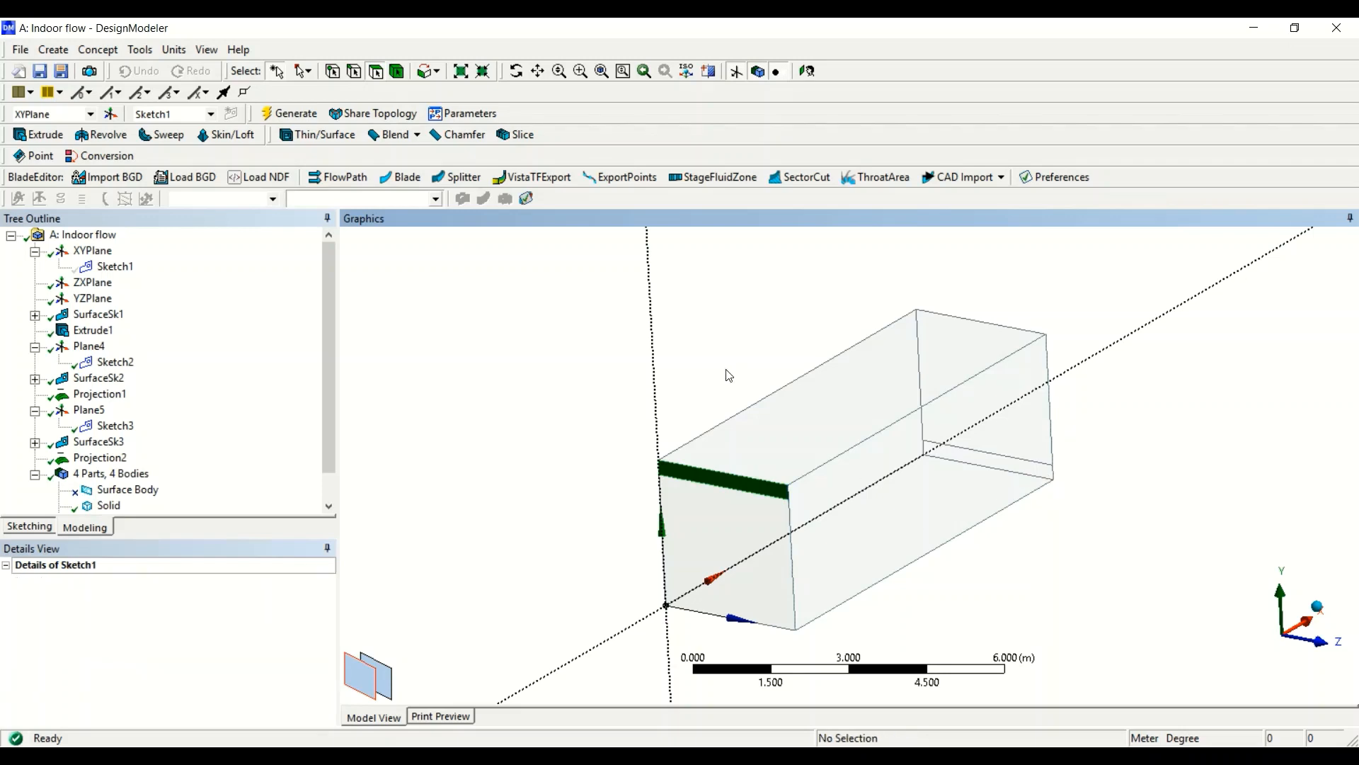
Examine the edges bounding the upper strip on the room's first end and check their lengths.
{"action": "left_click", "coordinate": [346, 78]}
{"action": "left_click", "coordinate": [771, 488]}
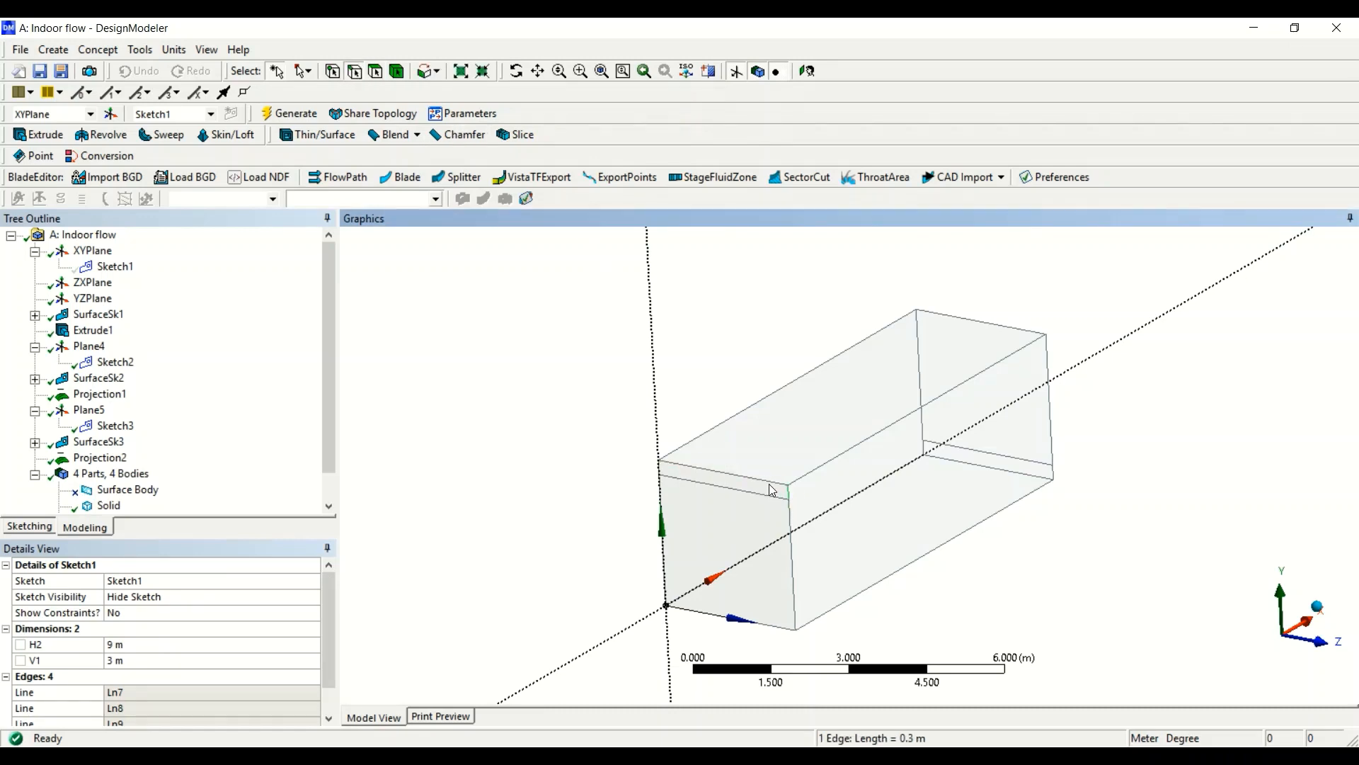
{"action": "left_click", "coordinate": [765, 482]}
{"action": "left_click", "coordinate": [764, 493]}
{"action": "left_click", "coordinate": [646, 479]}
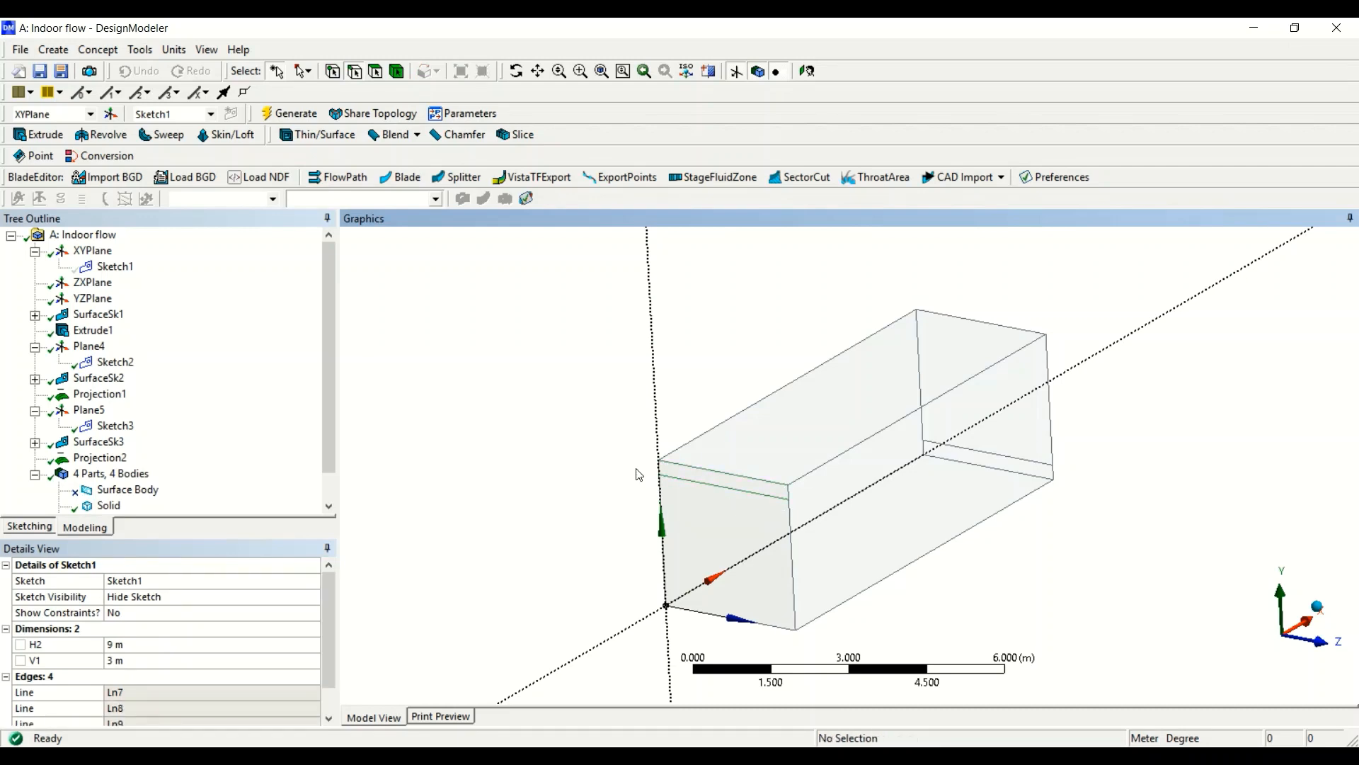
{"action": "left_click", "coordinate": [790, 493]}
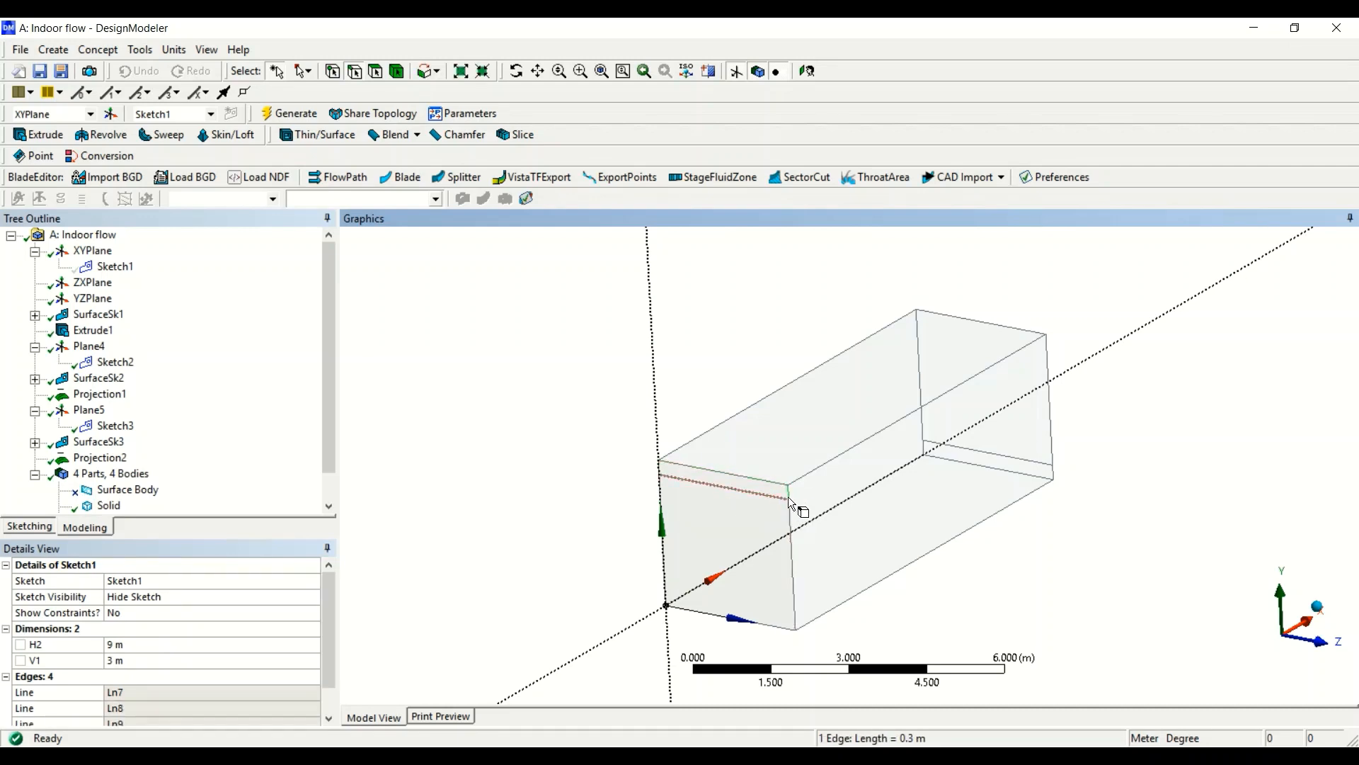
{"action": "left_click", "coordinate": [792, 511]}
{"action": "left_click", "coordinate": [1014, 444]}
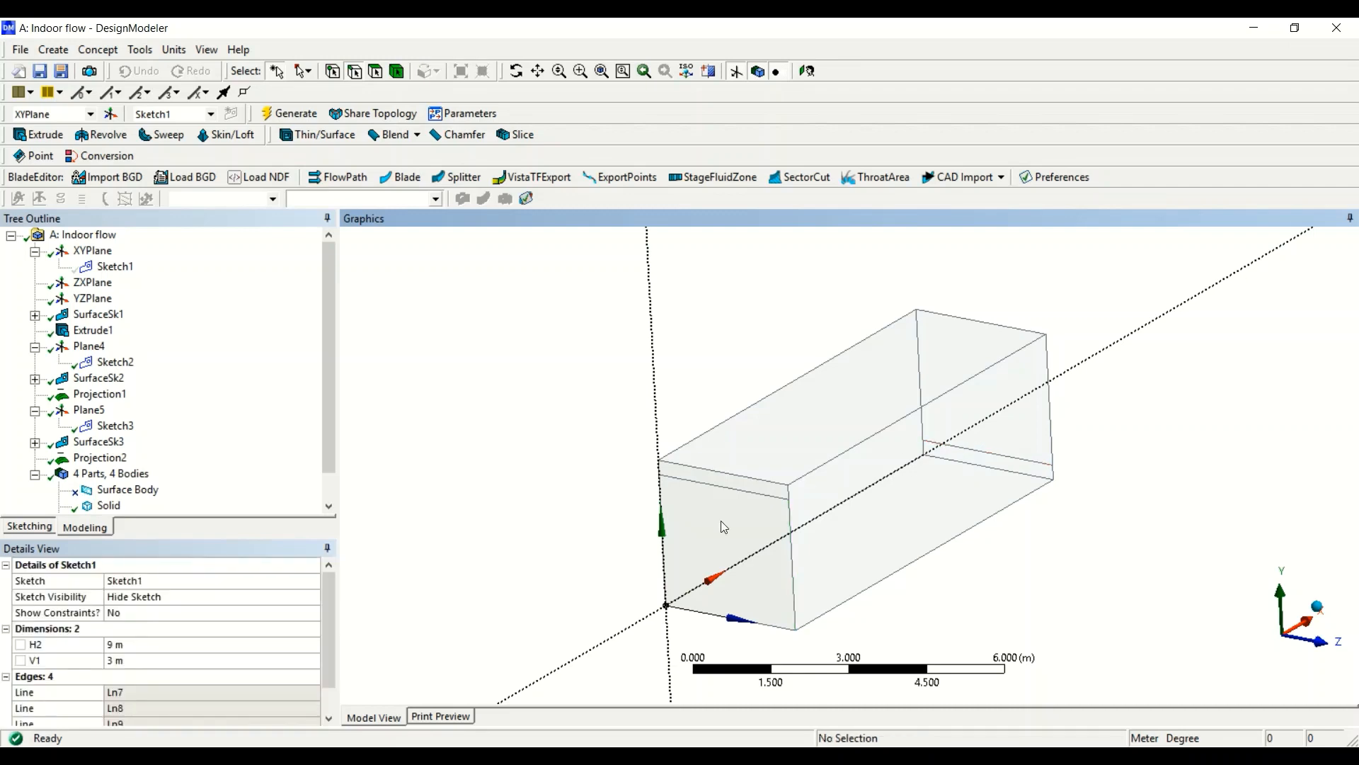
Project the upper strip's lower 3 m edge onto the large face of the opposite end as an Edges On Face projection and generate it.
{"action": "left_click", "coordinate": [759, 501]}
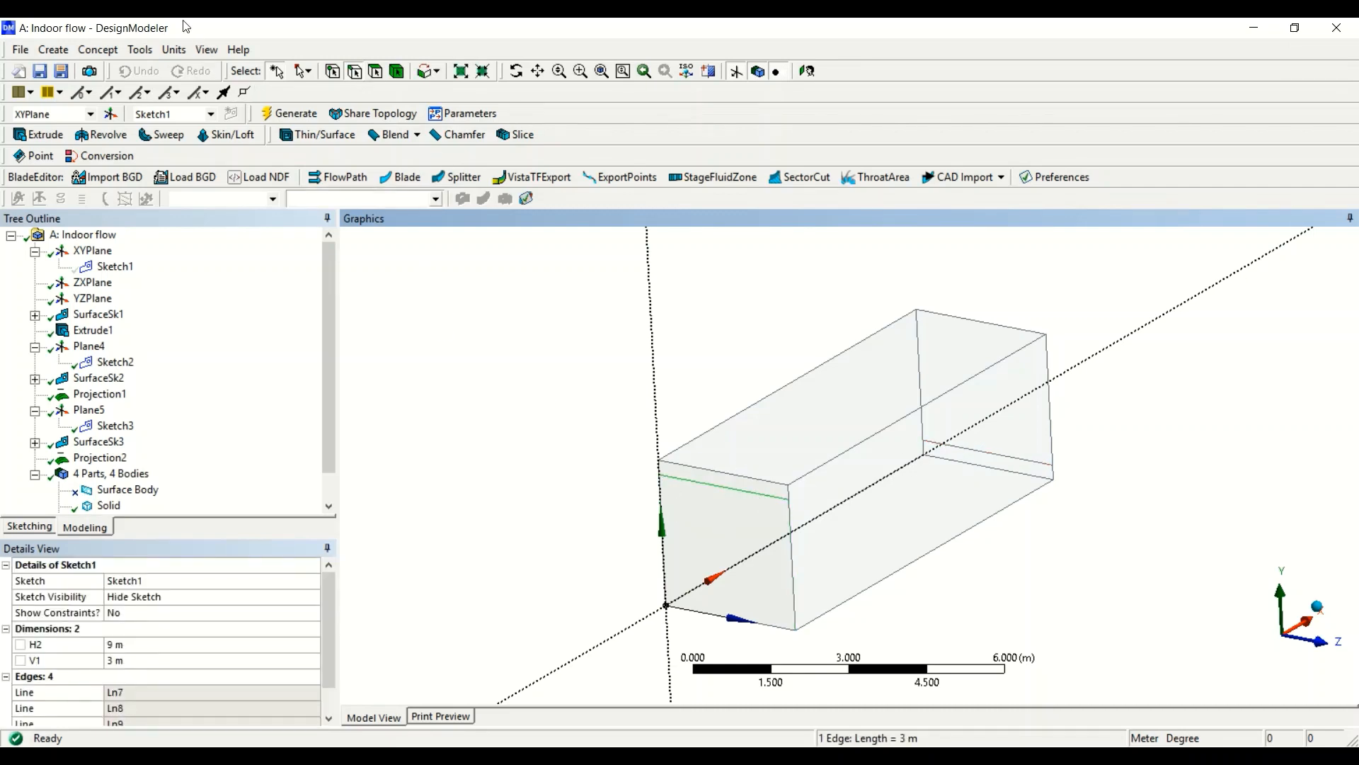
{"action": "left_click", "coordinate": [147, 48]}
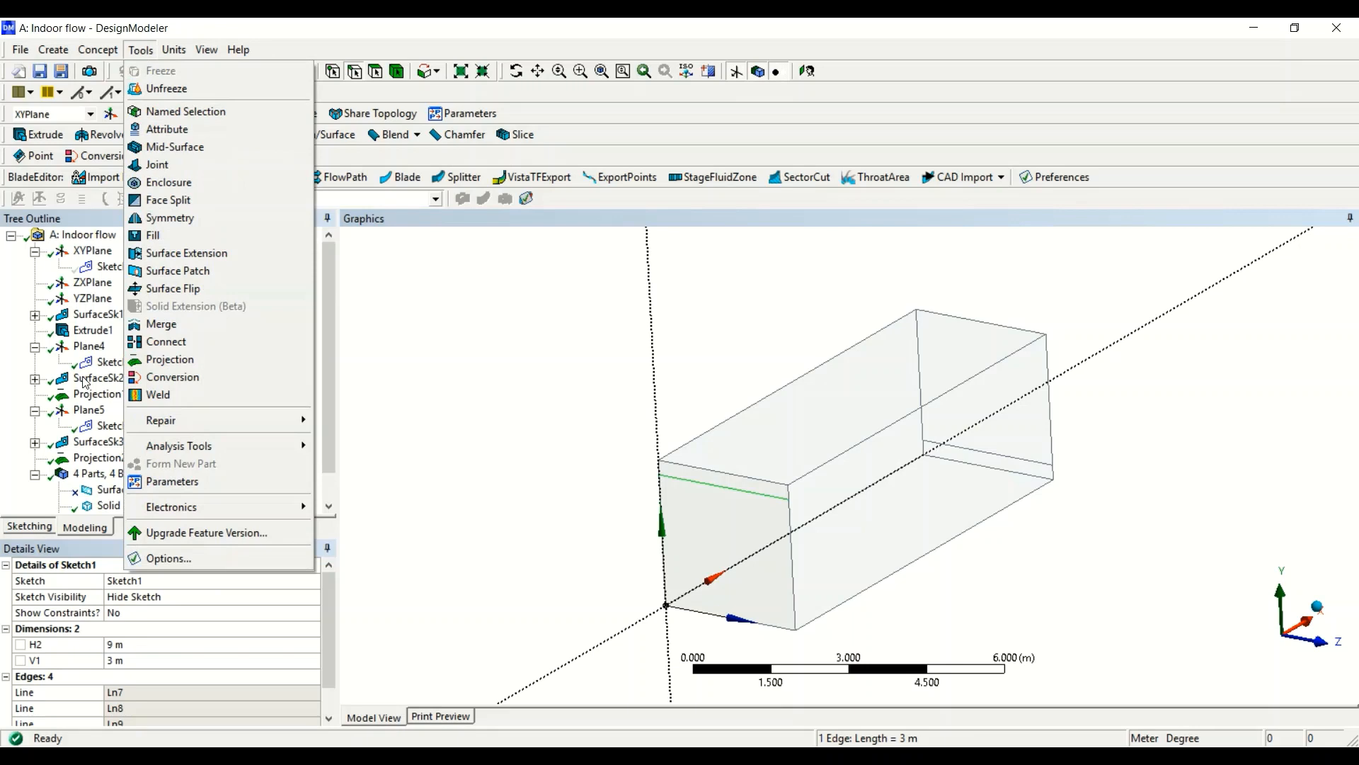
{"action": "left_click", "coordinate": [193, 361]}
{"action": "left_click", "coordinate": [167, 610]}
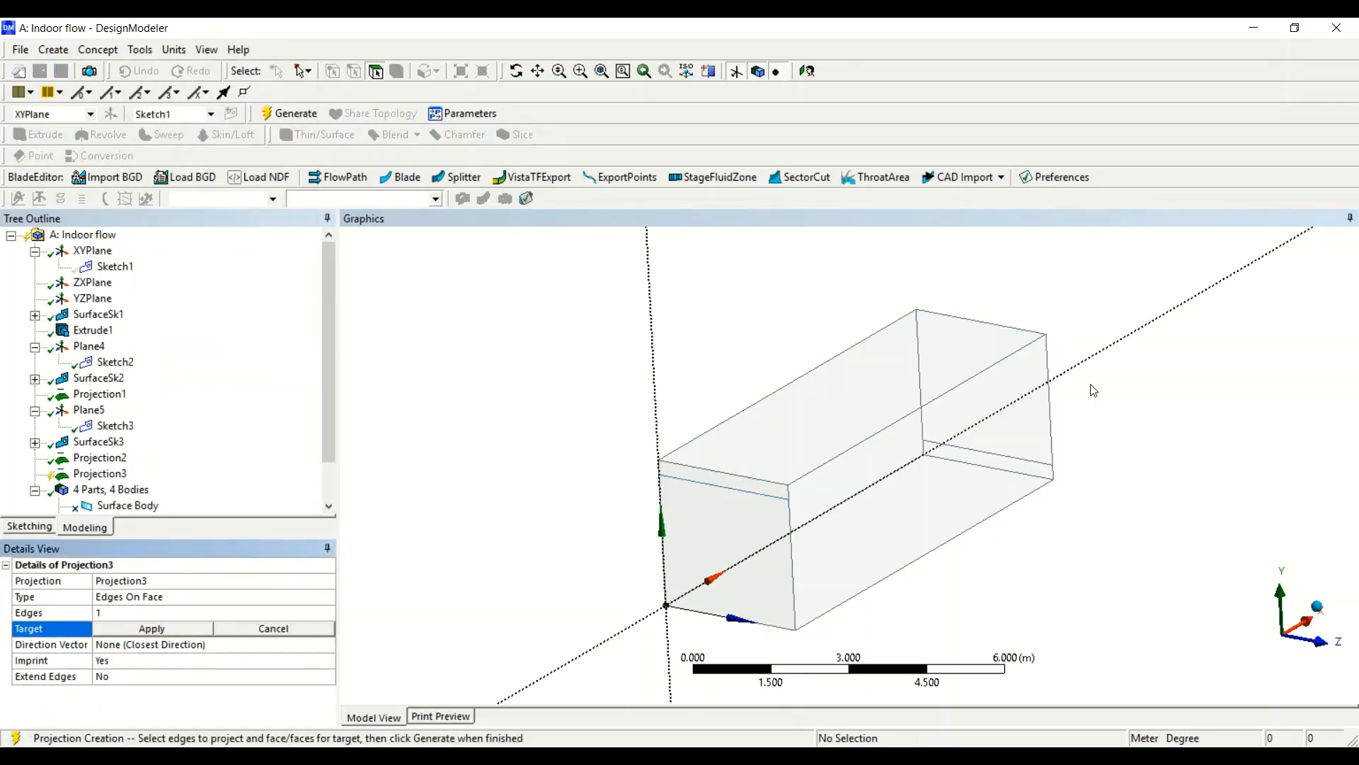
{"action": "scroll", "coordinate": [1031, 457], "scroll_direction": "up", "scroll_amount": 1}
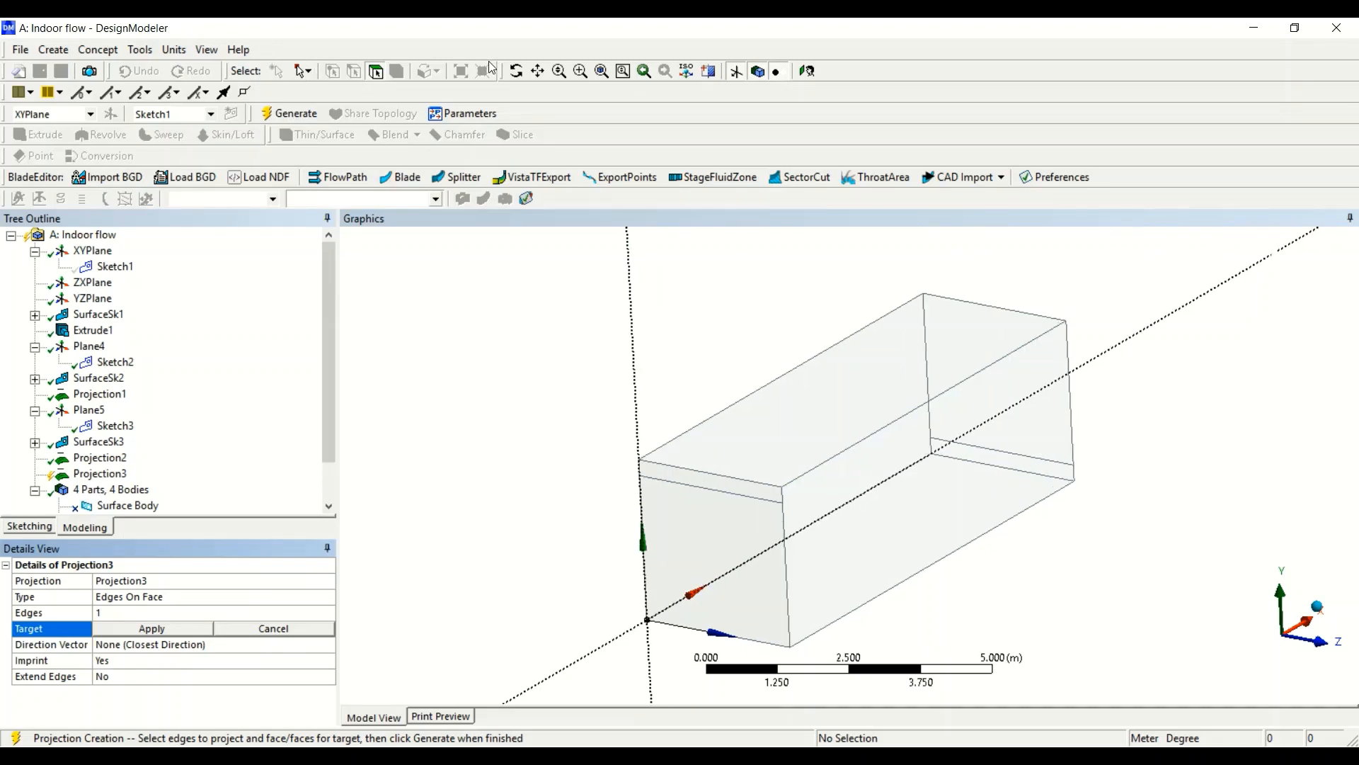
{"action": "left_click", "coordinate": [516, 71]}
{"action": "left_click_drag", "start_coordinate": [1062, 328], "coordinate": [942, 489]}
{"action": "left_click", "coordinate": [376, 71]}
{"action": "left_click", "coordinate": [1055, 364]}
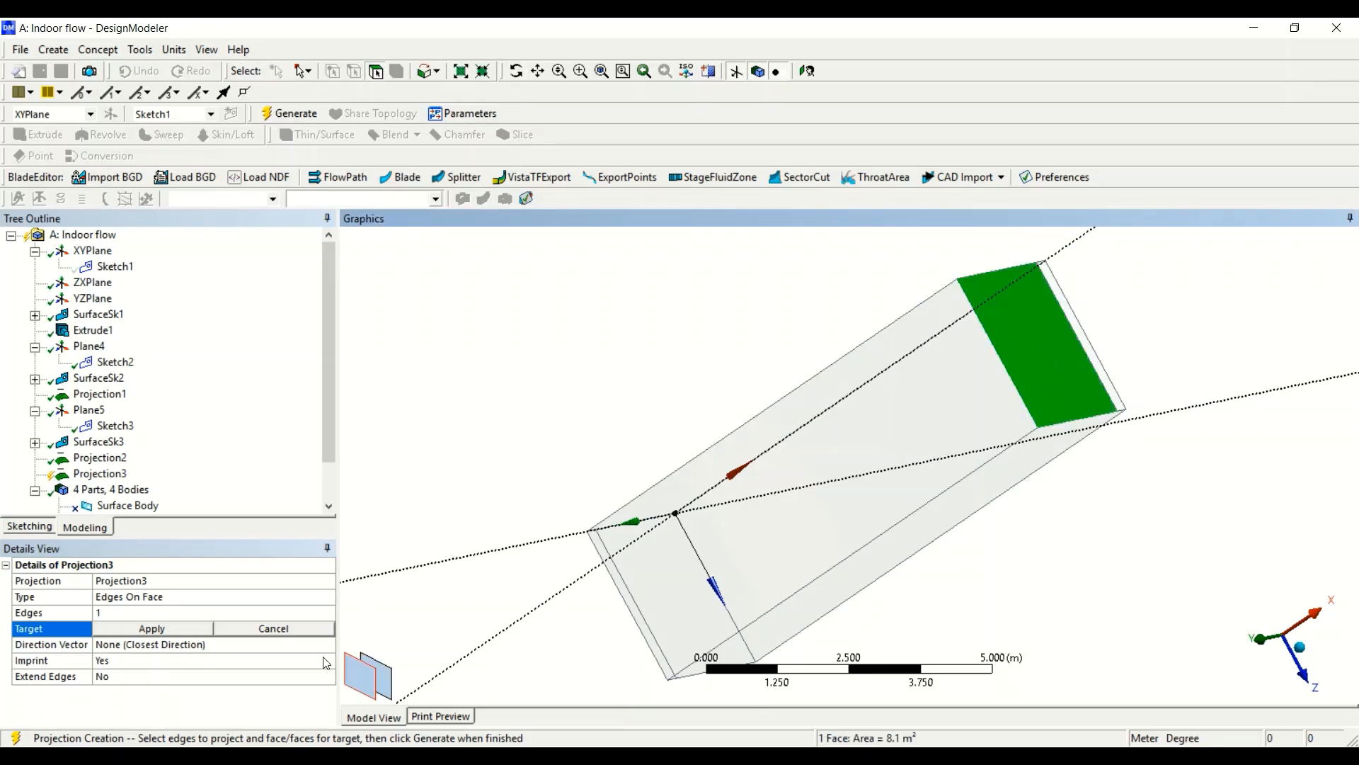
{"action": "left_click", "coordinate": [167, 630]}
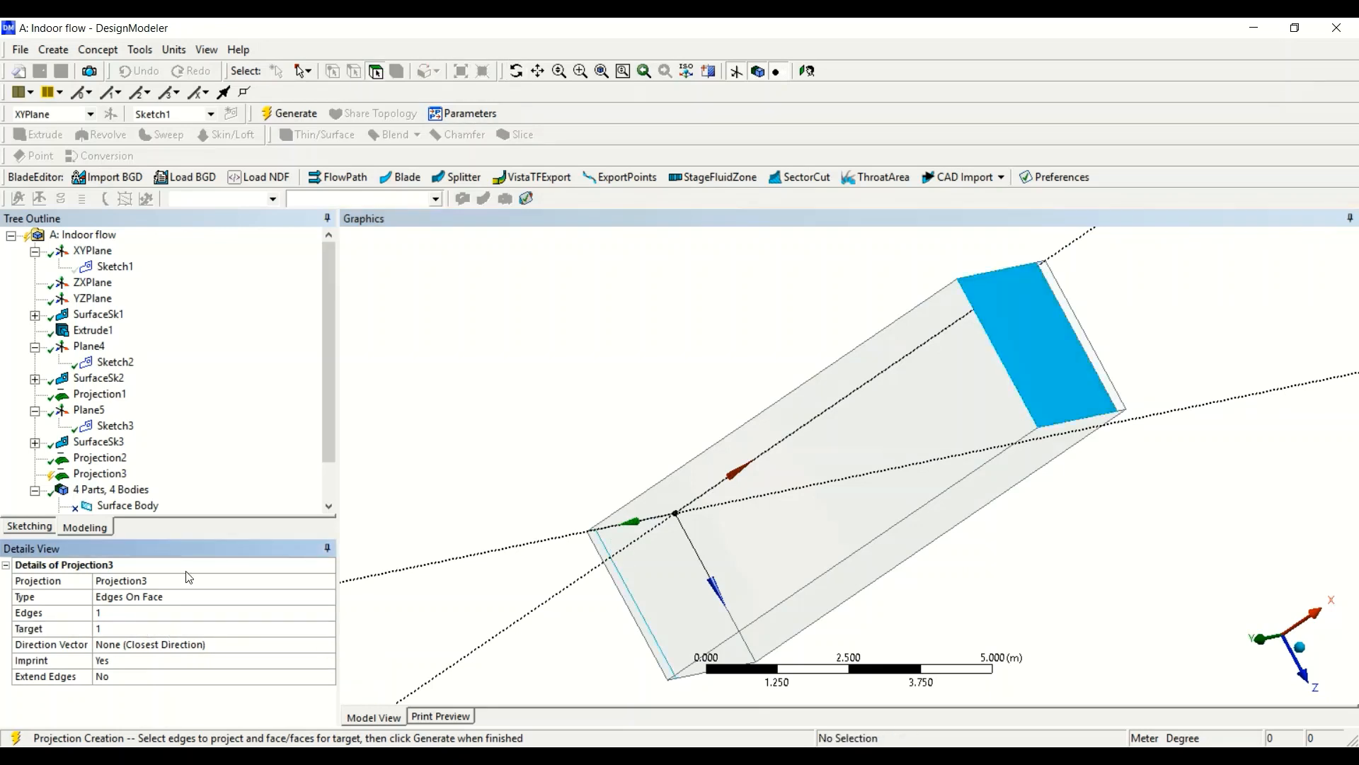
{"action": "left_click", "coordinate": [296, 116]}
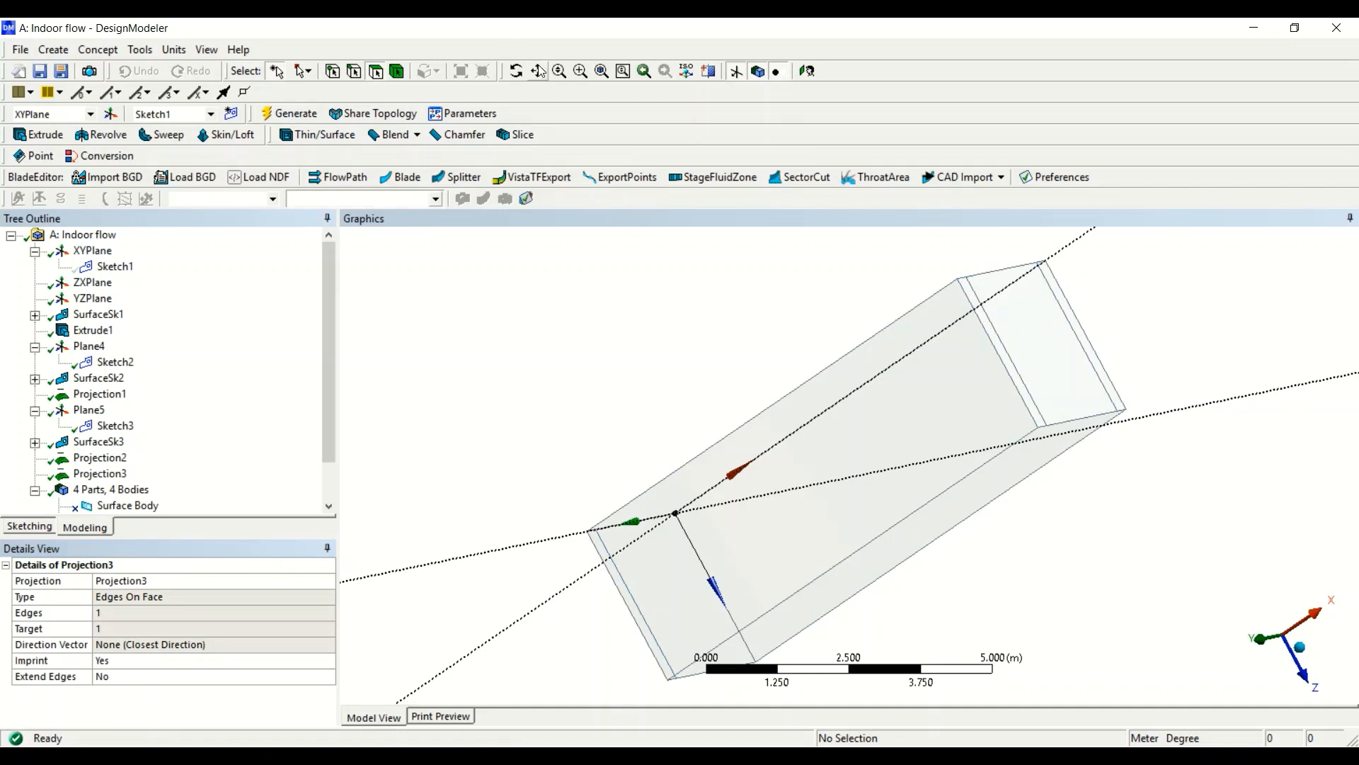
Start another Edges On Face projection using the upper 3 m edge of the bottom strip on the far end.
{"action": "left_click", "coordinate": [516, 70]}
{"action": "left_click_drag", "start_coordinate": [807, 501], "coordinate": [890, 434]}
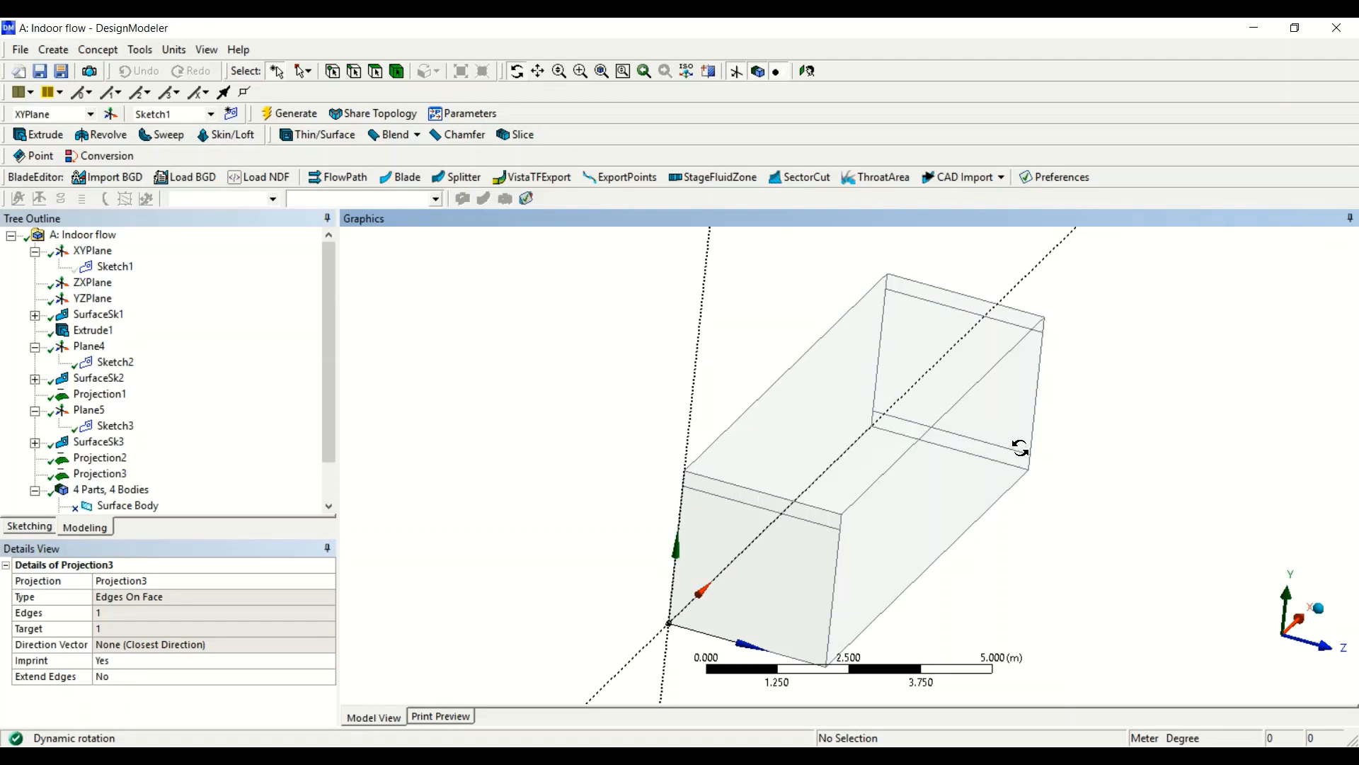
{"action": "left_click_drag", "start_coordinate": [977, 540], "coordinate": [699, 504]}
{"action": "left_click", "coordinate": [356, 73]}
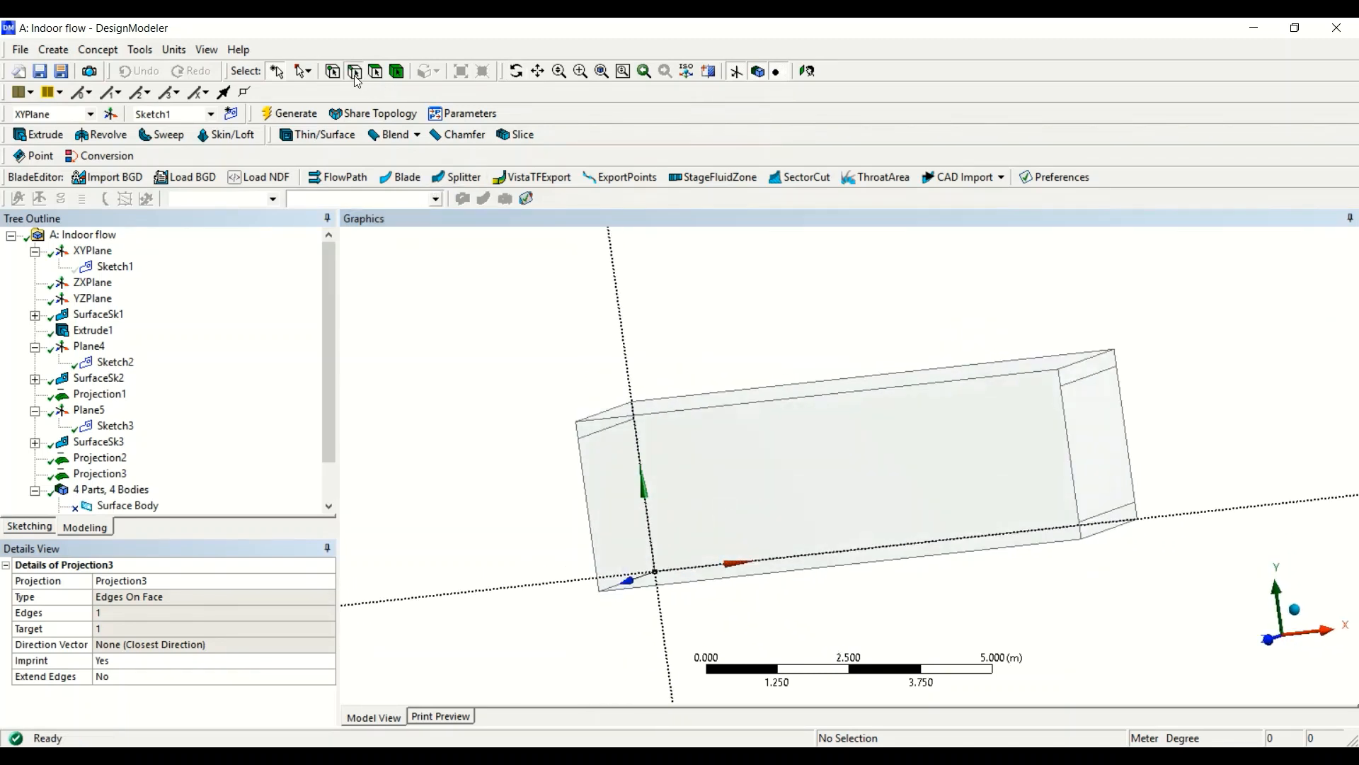
{"action": "left_click", "coordinate": [1110, 520]}
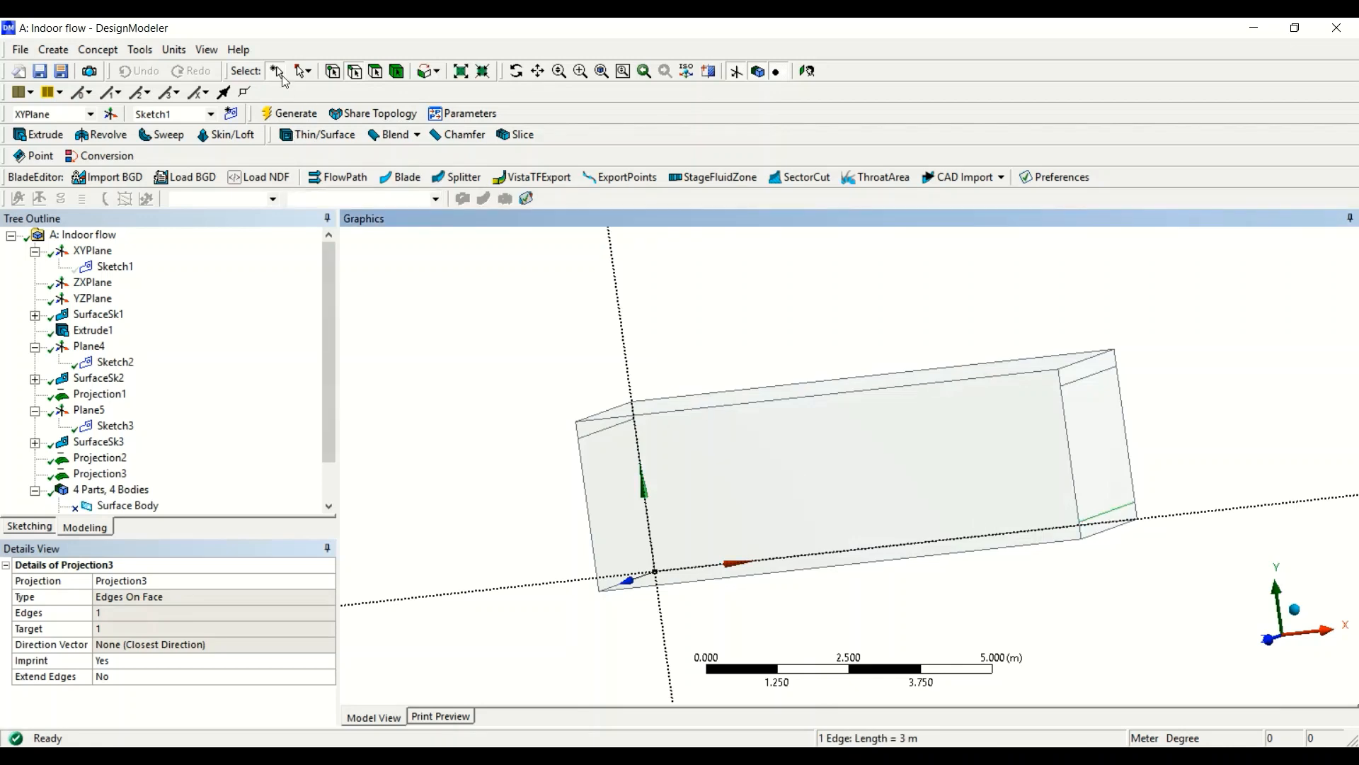
{"action": "left_click", "coordinate": [153, 51]}
{"action": "left_click", "coordinate": [216, 364]}
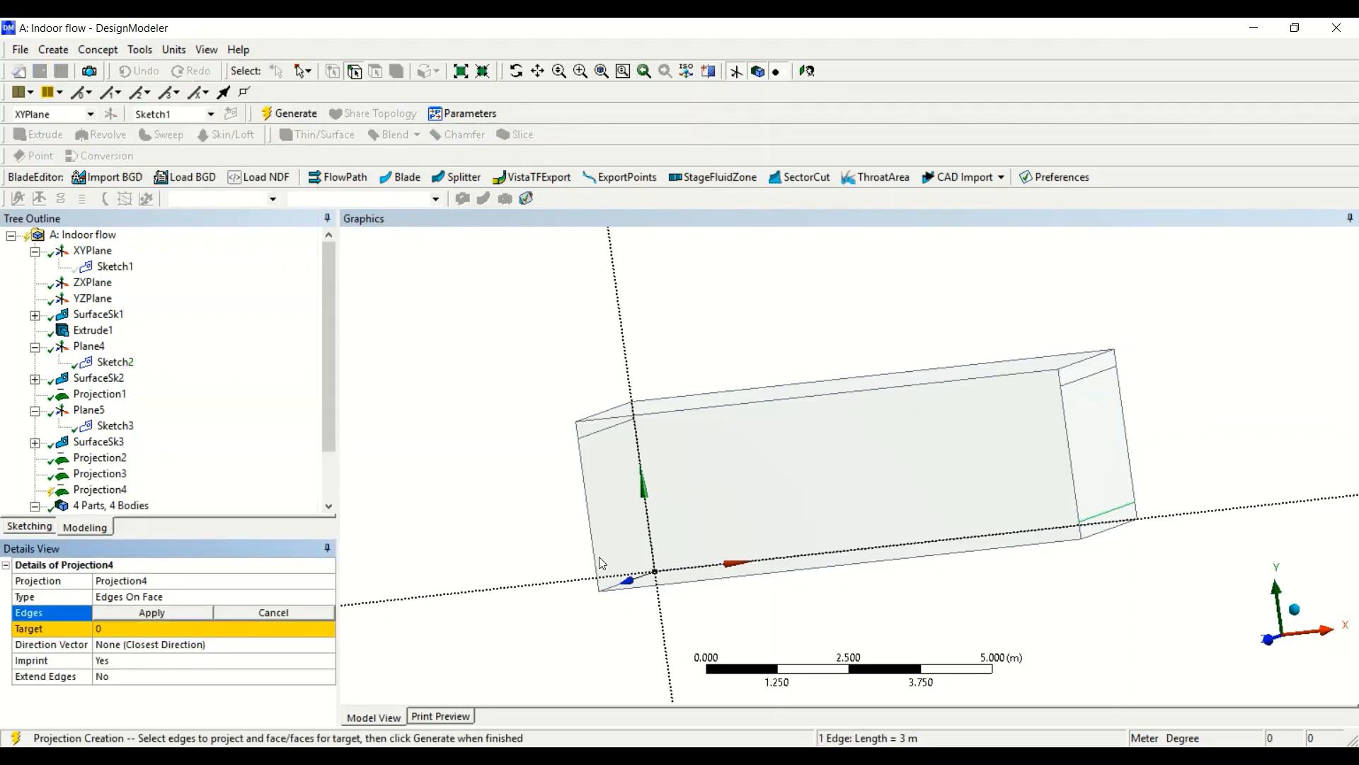
{"action": "left_click", "coordinate": [516, 71]}
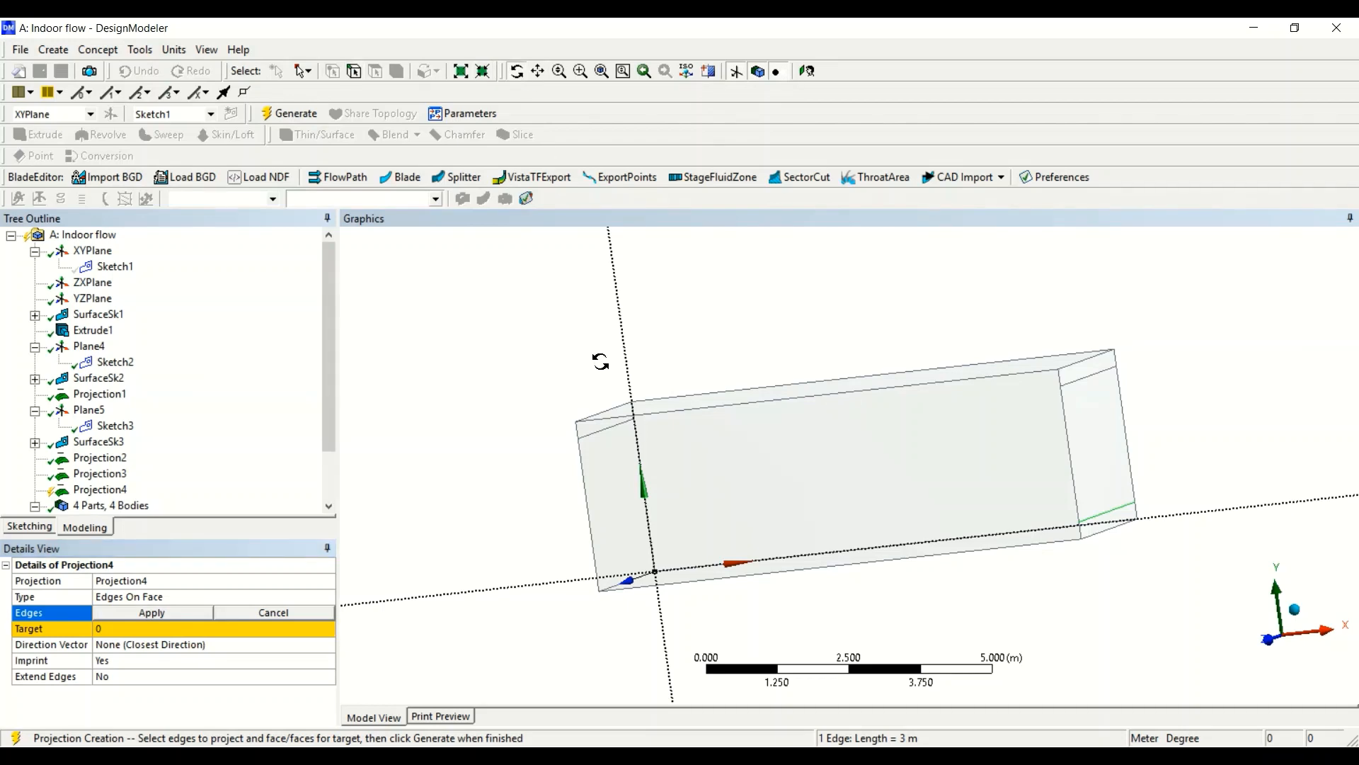
{"action": "left_click", "coordinate": [149, 615]}
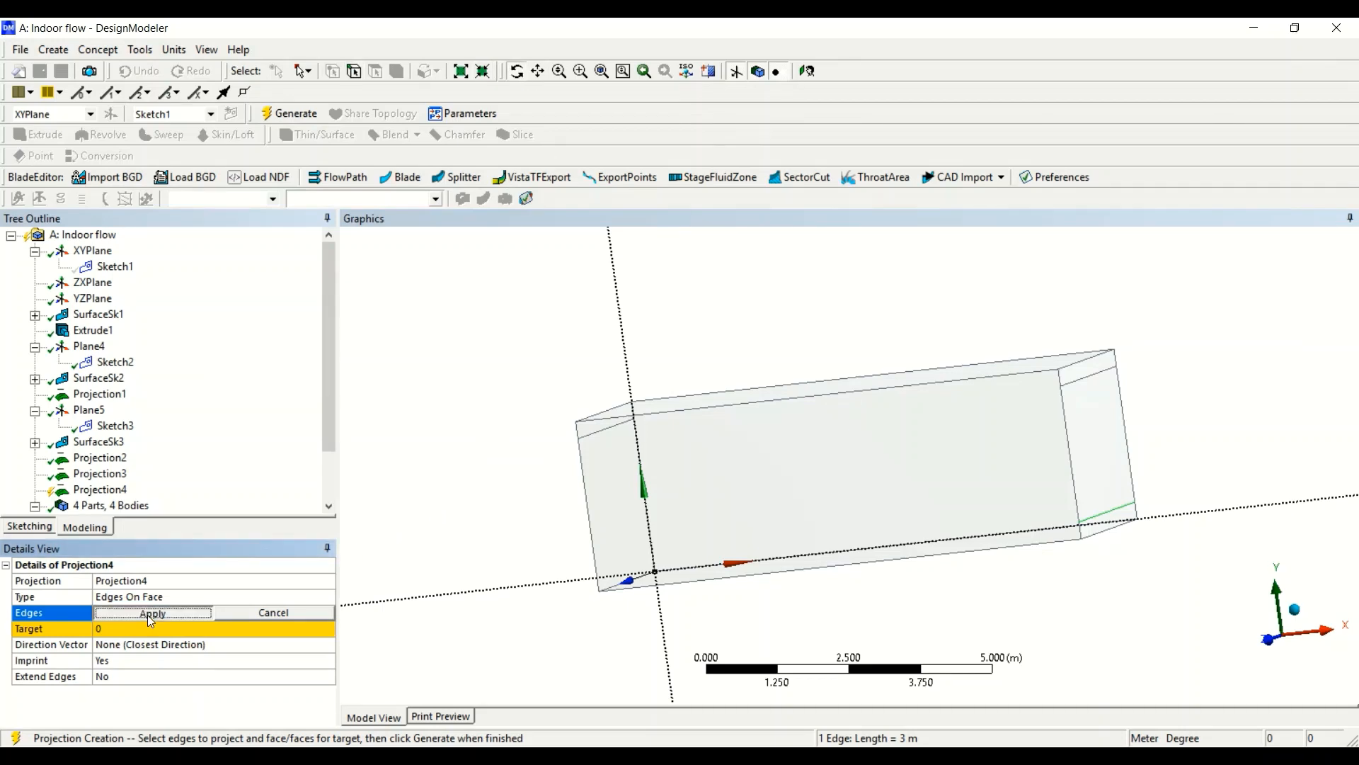
Target the large face of the room's first end for the projection and generate the imprint.
{"action": "left_click_drag", "start_coordinate": [566, 484], "coordinate": [730, 481]}
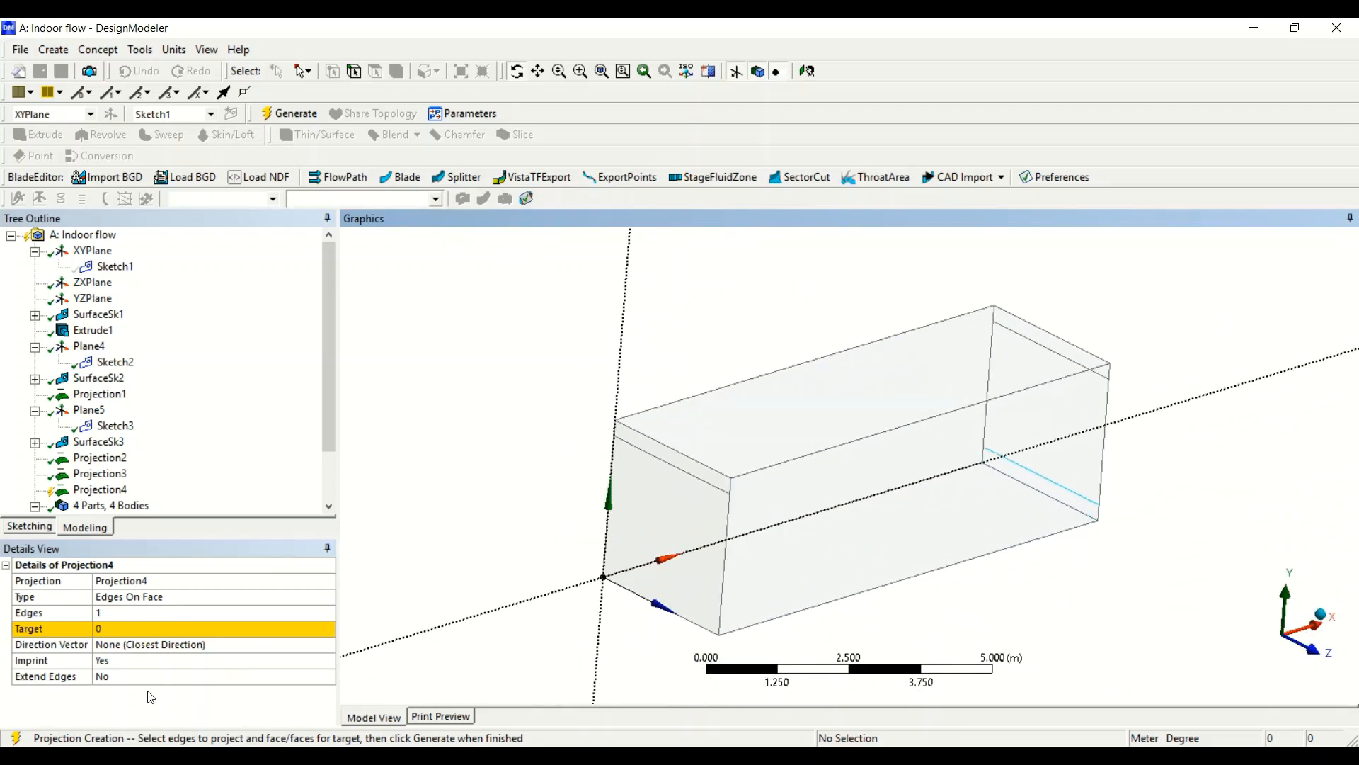
{"action": "left_click", "coordinate": [131, 629]}
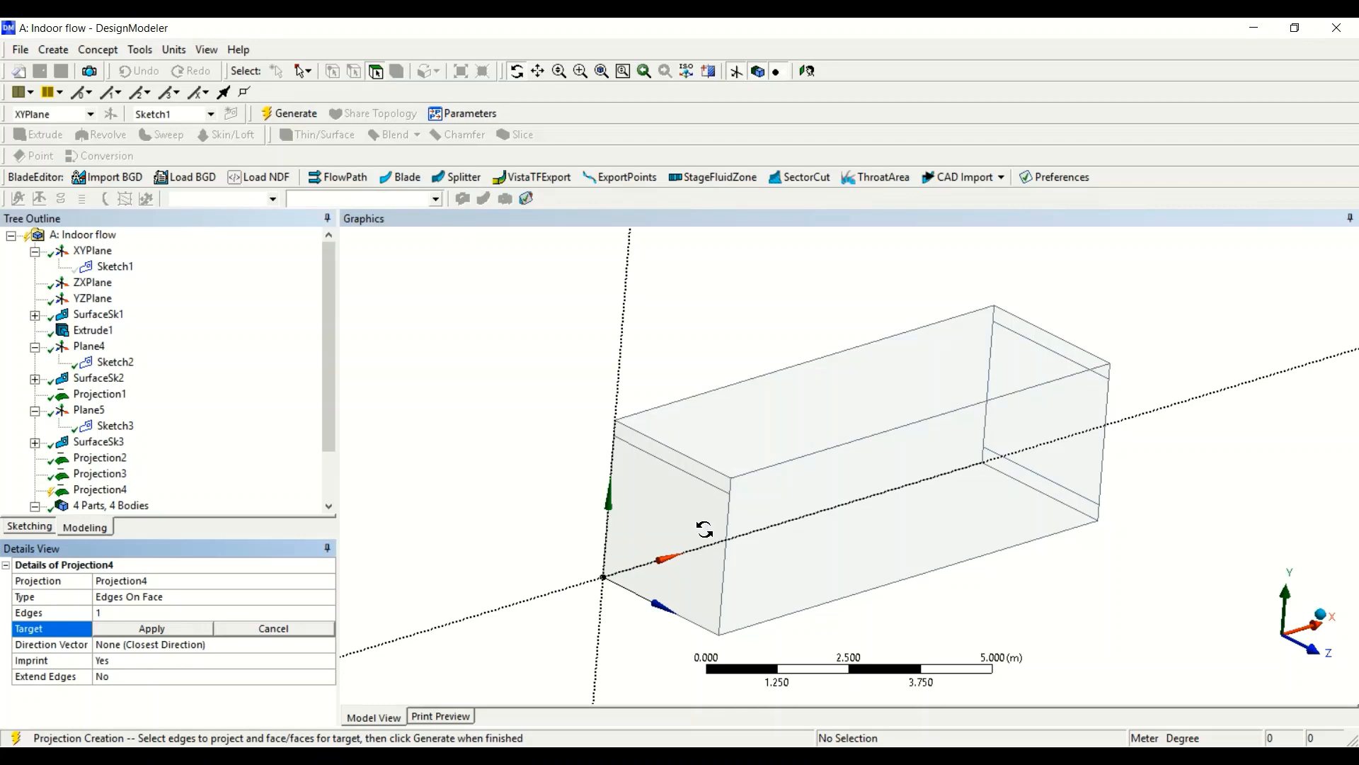
{"action": "left_click", "coordinate": [376, 71]}
{"action": "left_click", "coordinate": [669, 511]}
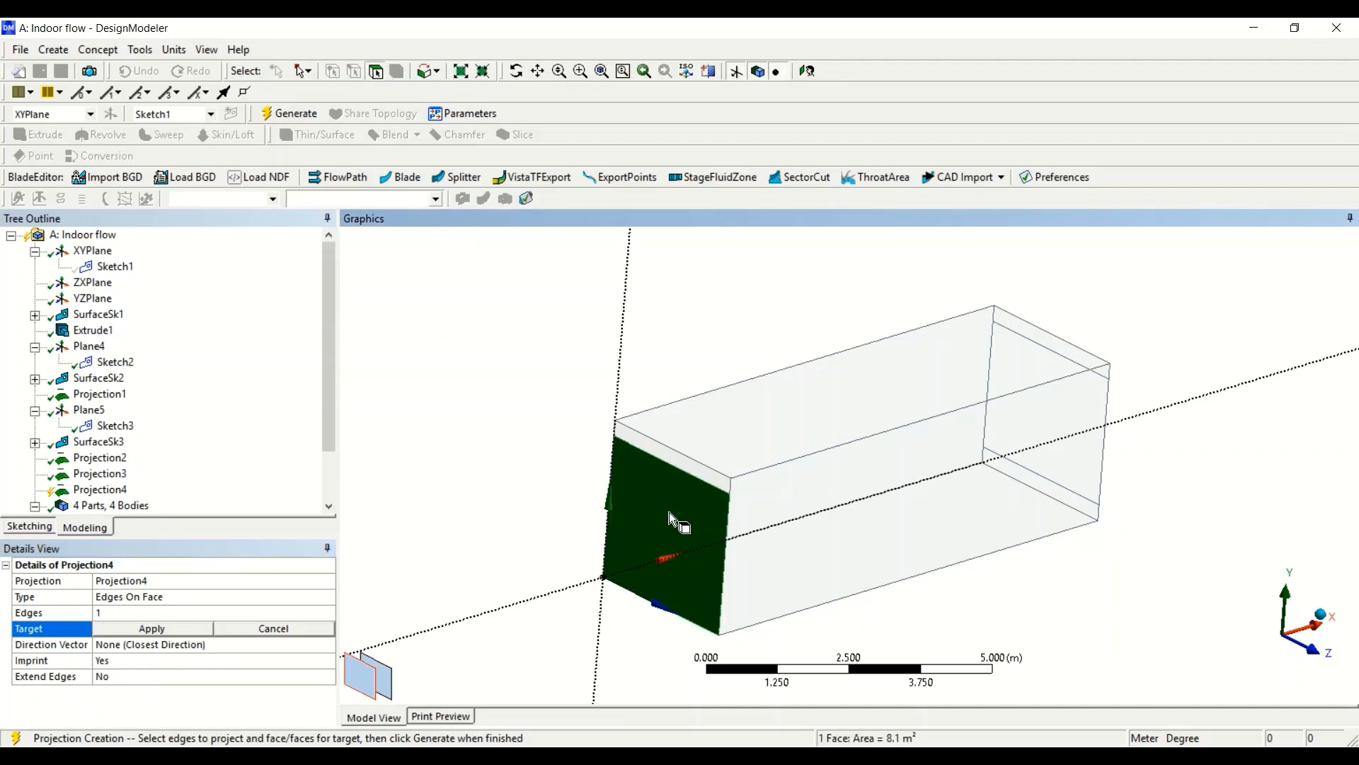
{"action": "left_click", "coordinate": [171, 629]}
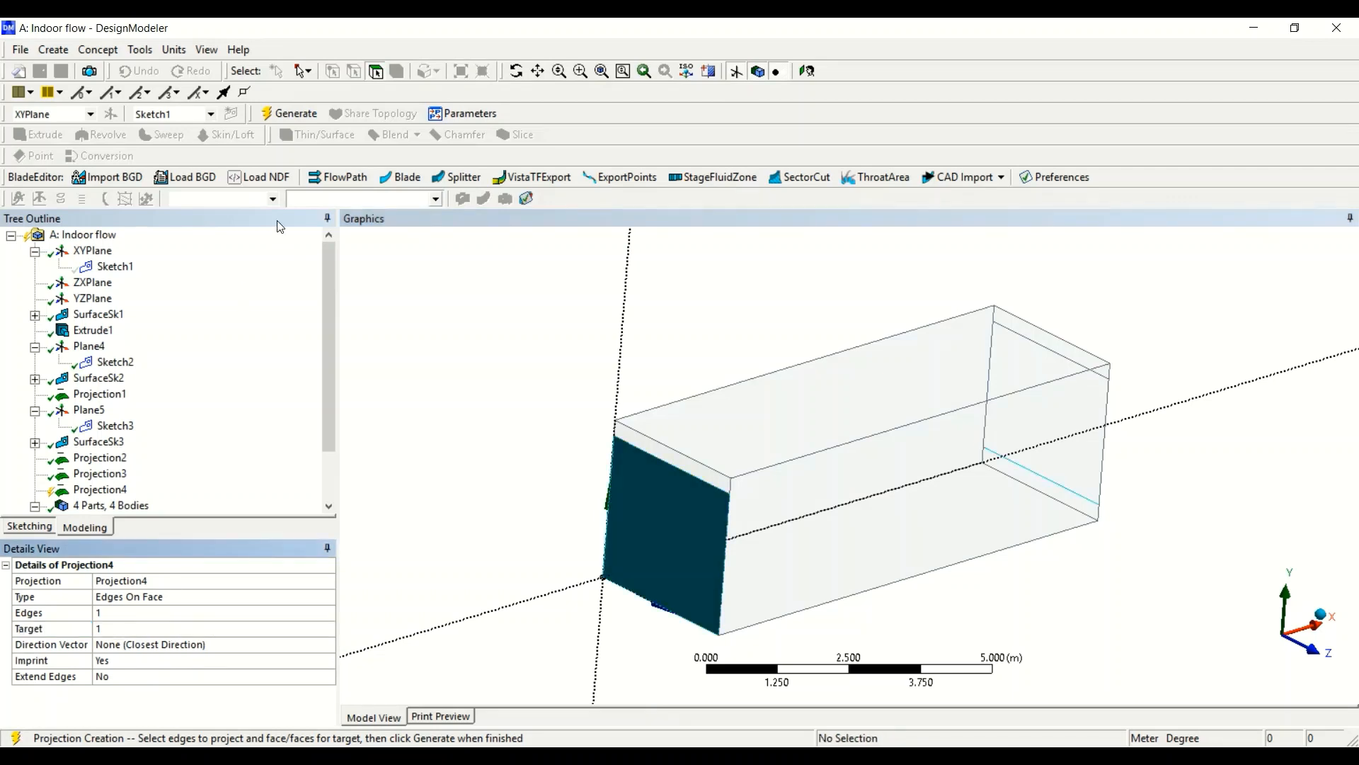
{"action": "left_click", "coordinate": [287, 117]}
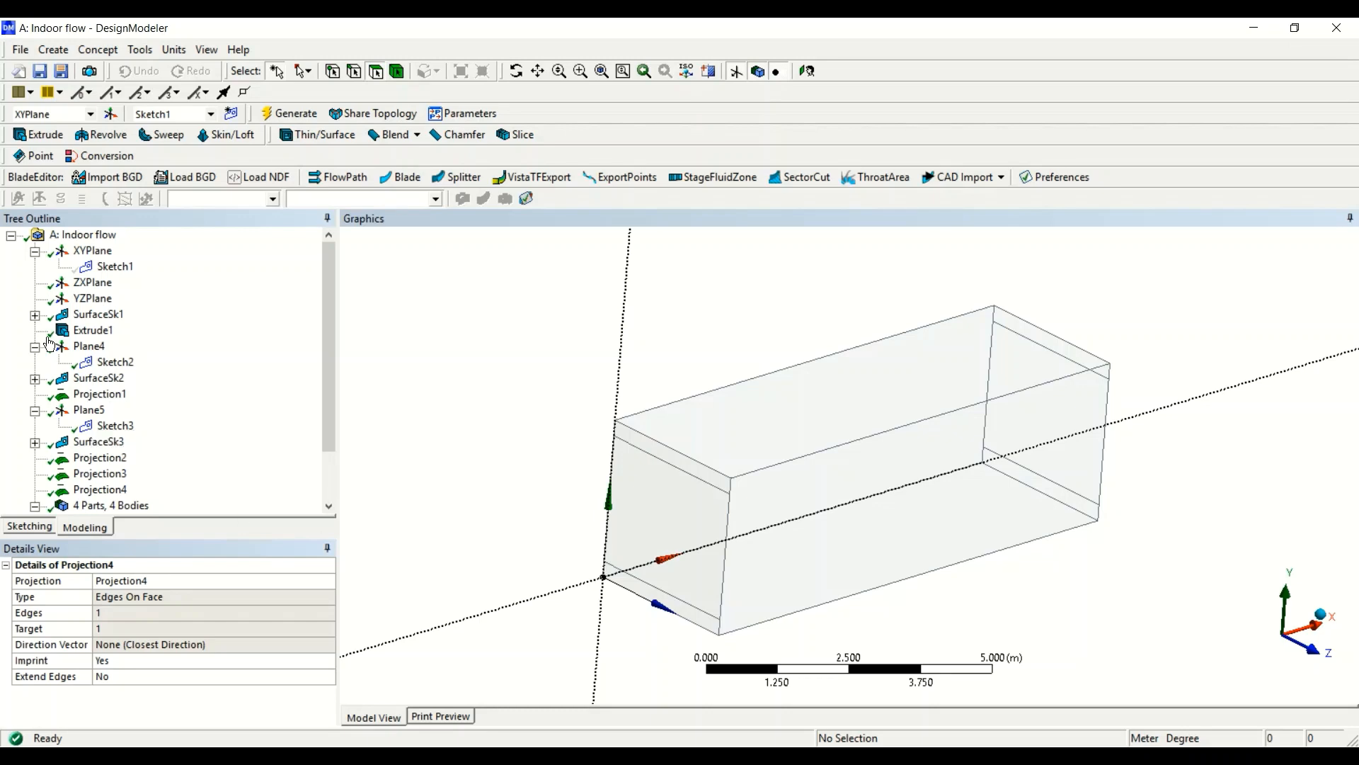
Collapse the XYPlane and Plane4 branches of the model tree.
{"action": "left_click", "coordinate": [36, 252]}
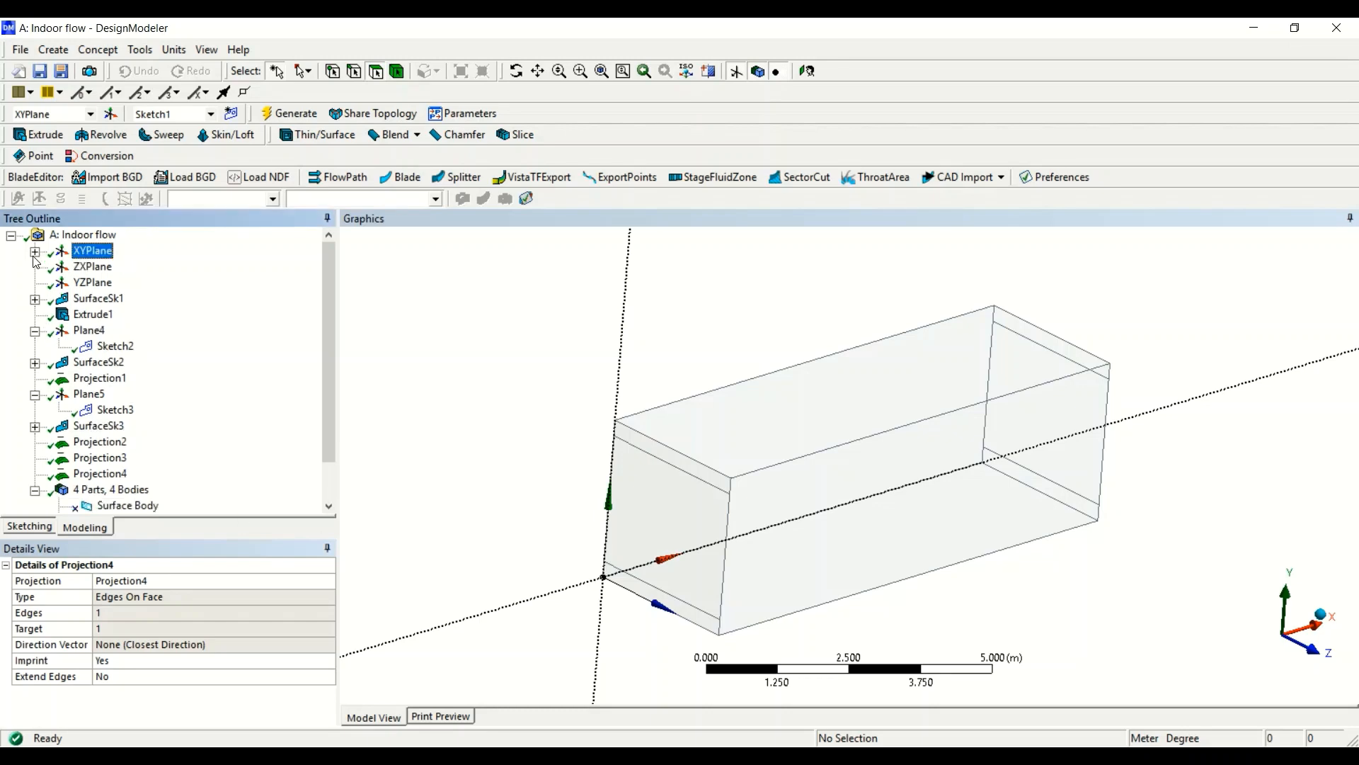
{"action": "left_click", "coordinate": [35, 332]}
{"action": "scroll", "coordinate": [195, 487], "scroll_direction": "down", "scroll_amount": 1}
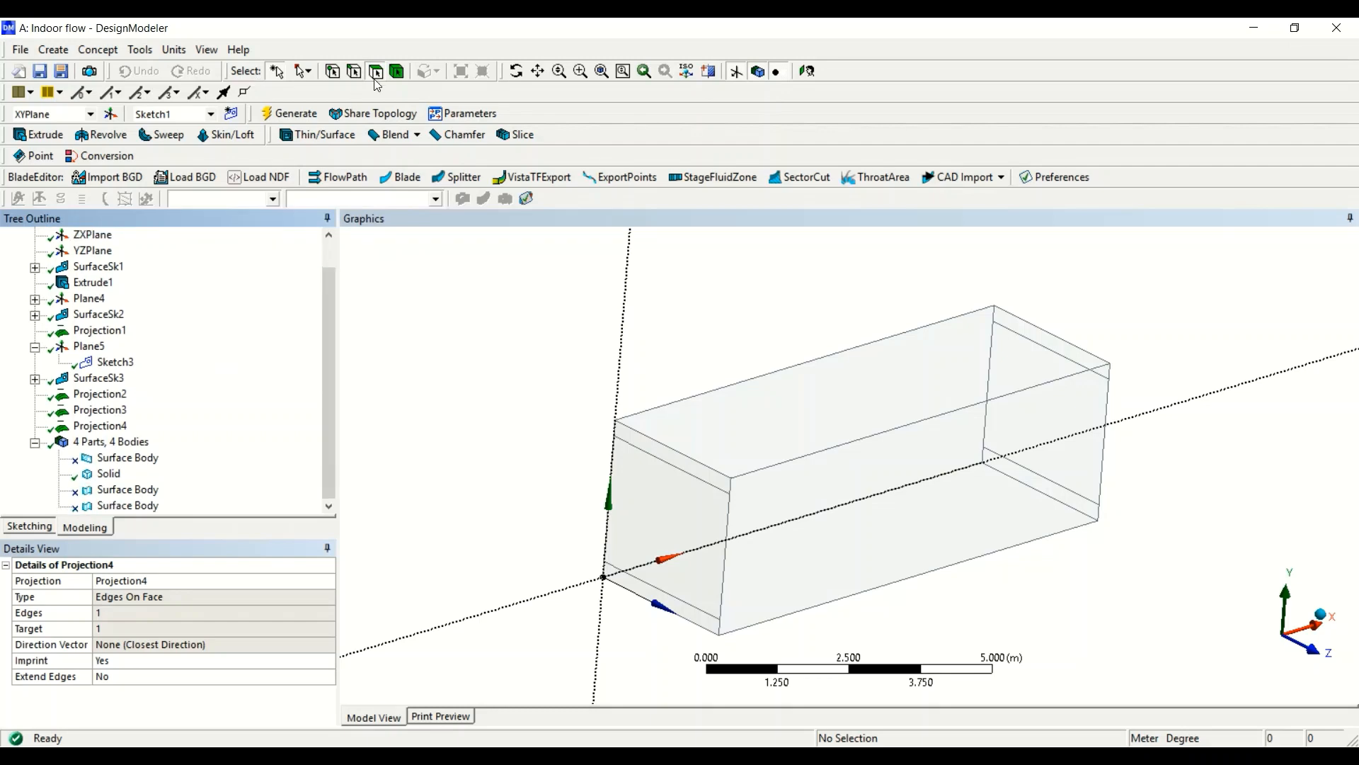
Create and generate a named selection called inlet from the upper strip face on the first end, and check its highlighted face.
{"action": "left_click", "coordinate": [682, 462]}
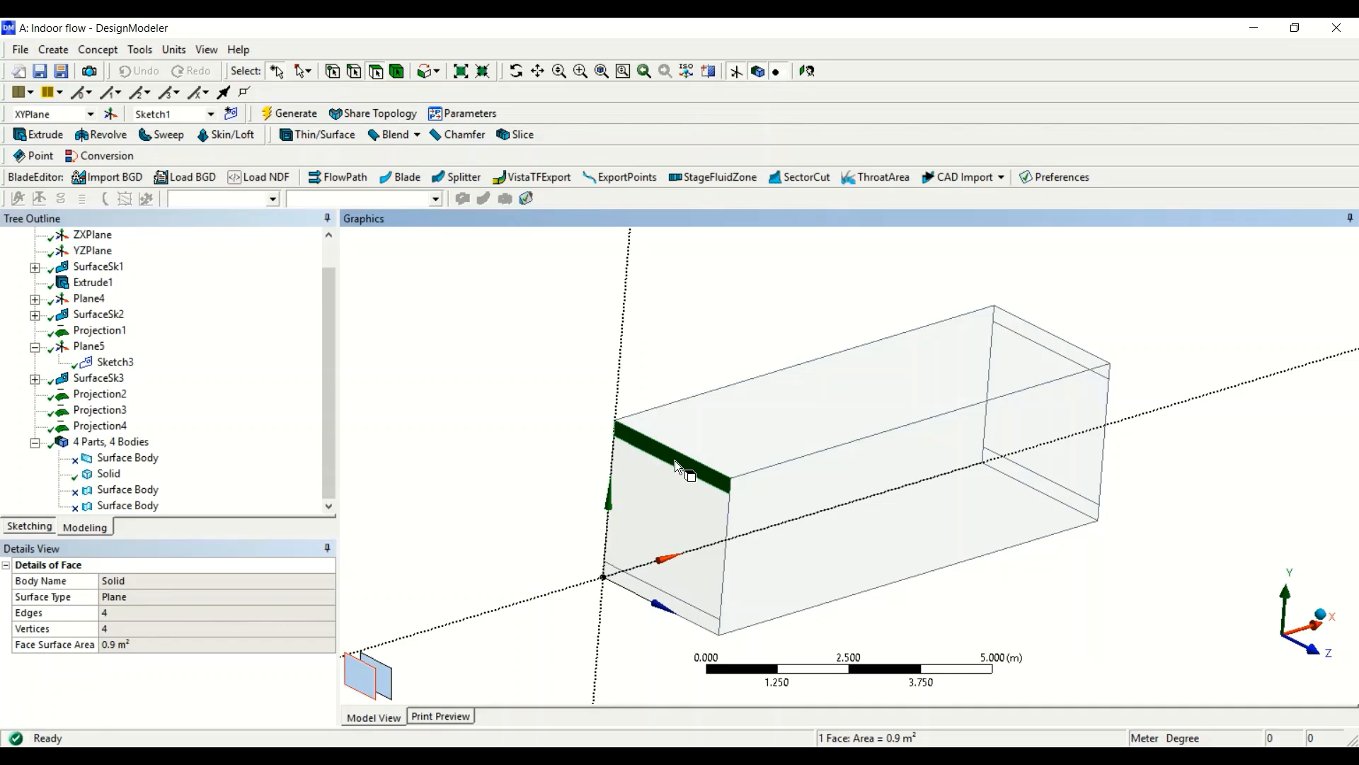
{"action": "right_click", "coordinate": [676, 462]}
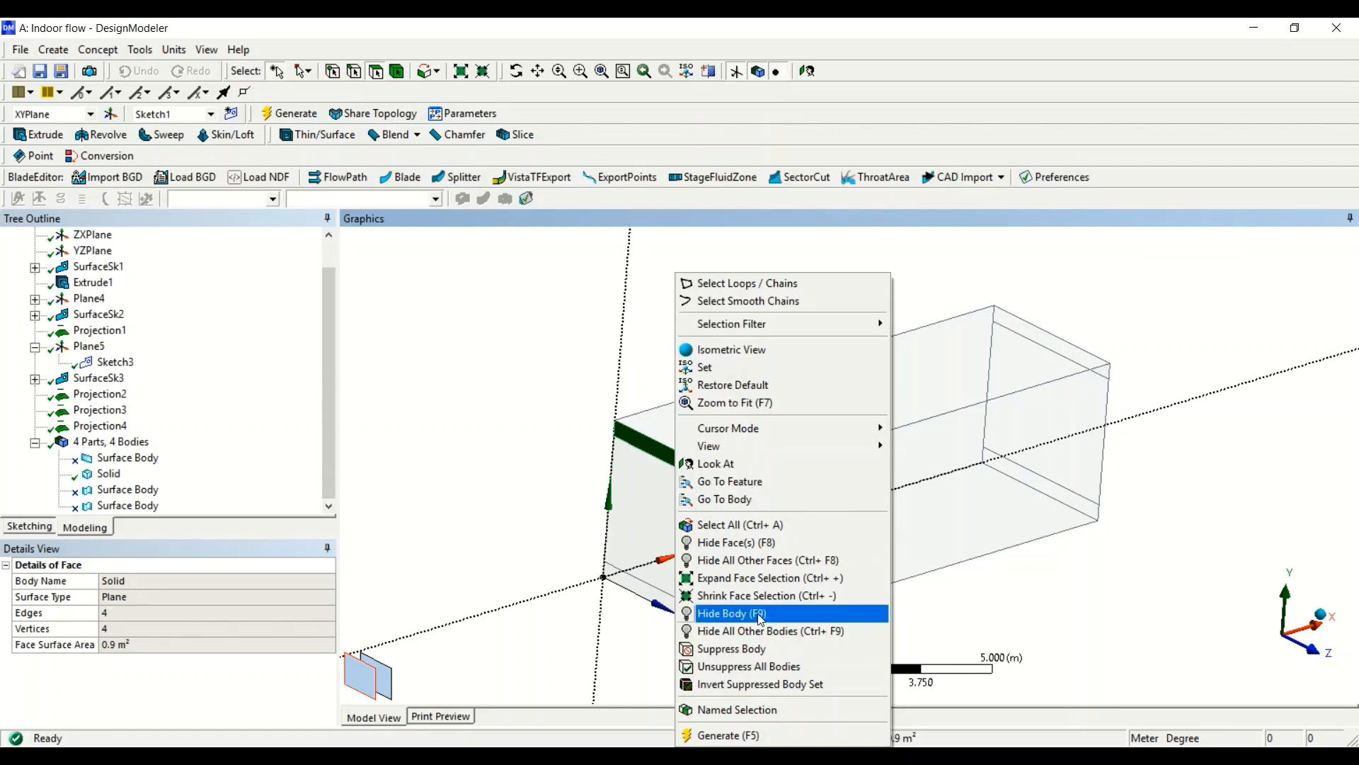
{"action": "left_click", "coordinate": [742, 710]}
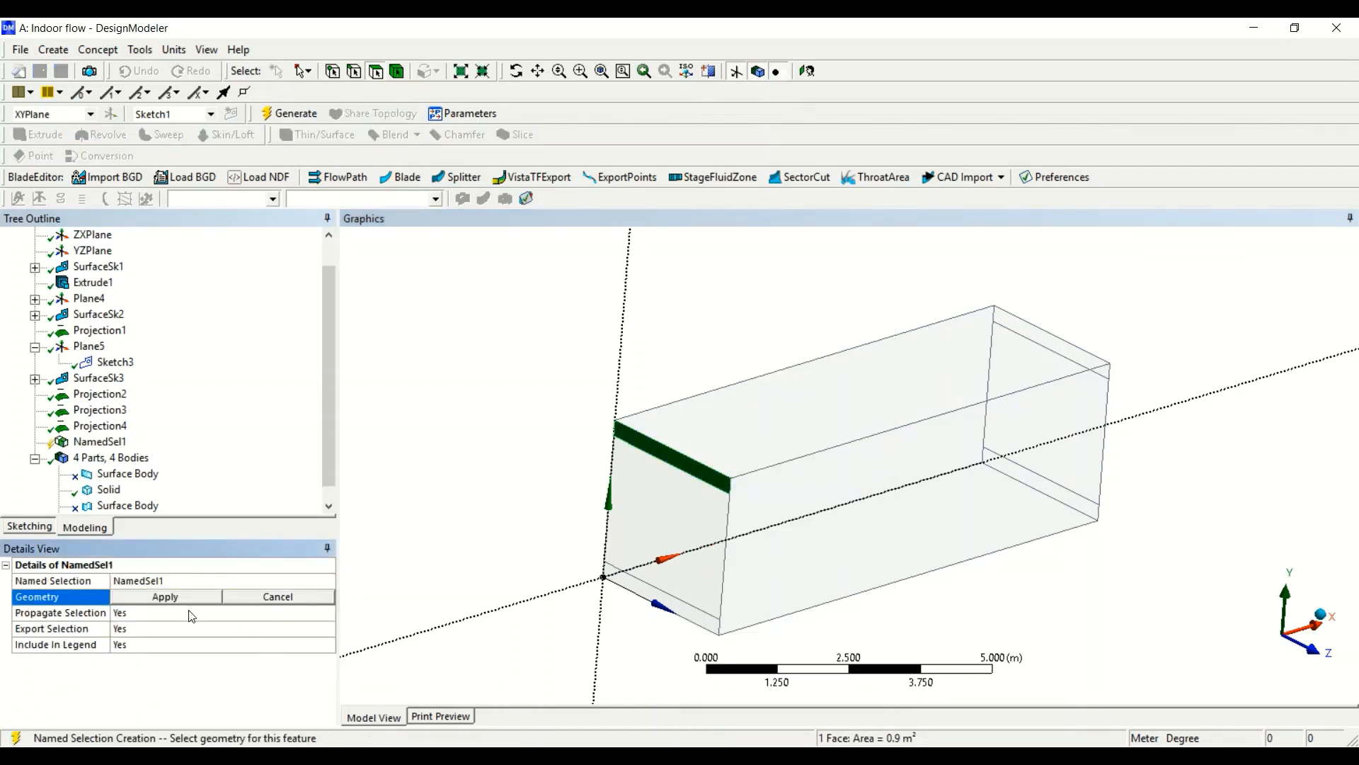
{"action": "left_click", "coordinate": [170, 596]}
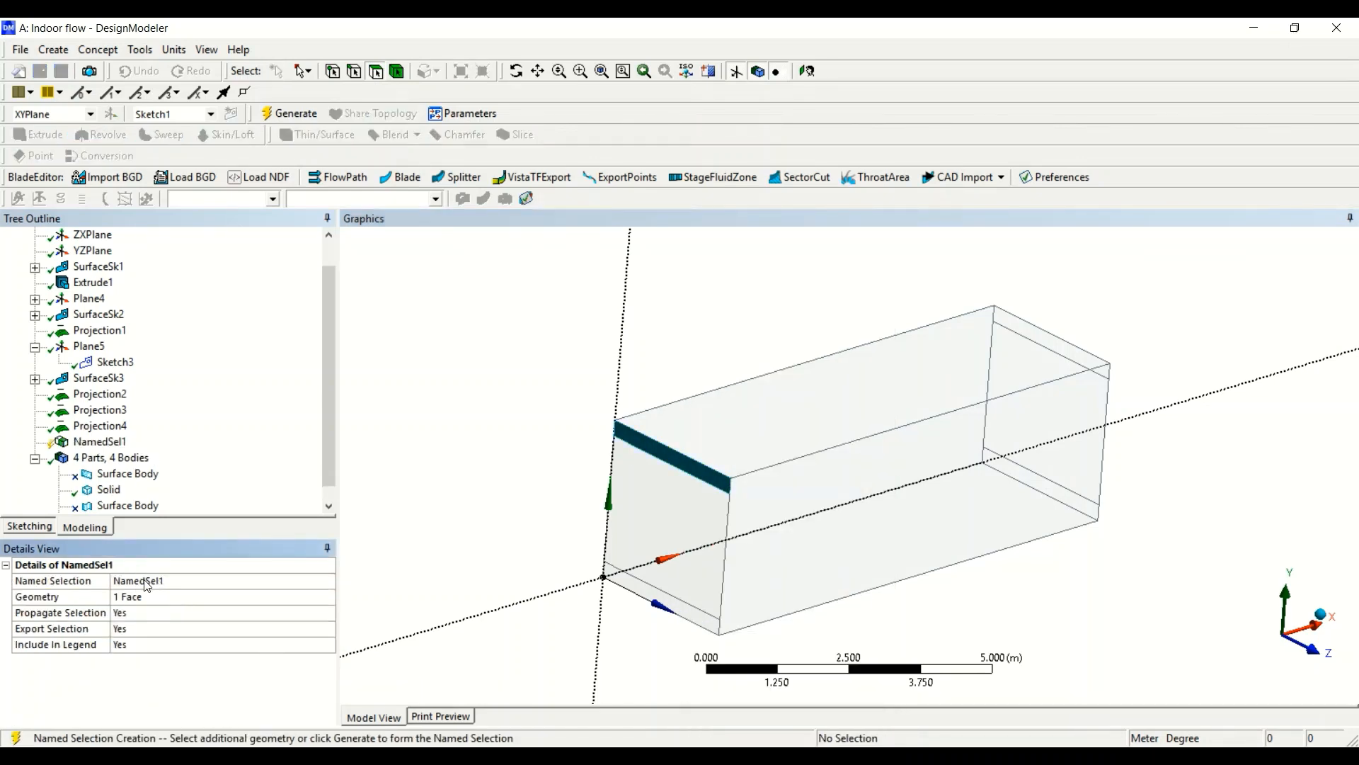
{"action": "left_click", "coordinate": [145, 579]}
{"action": "type", "text": "inlrt"}
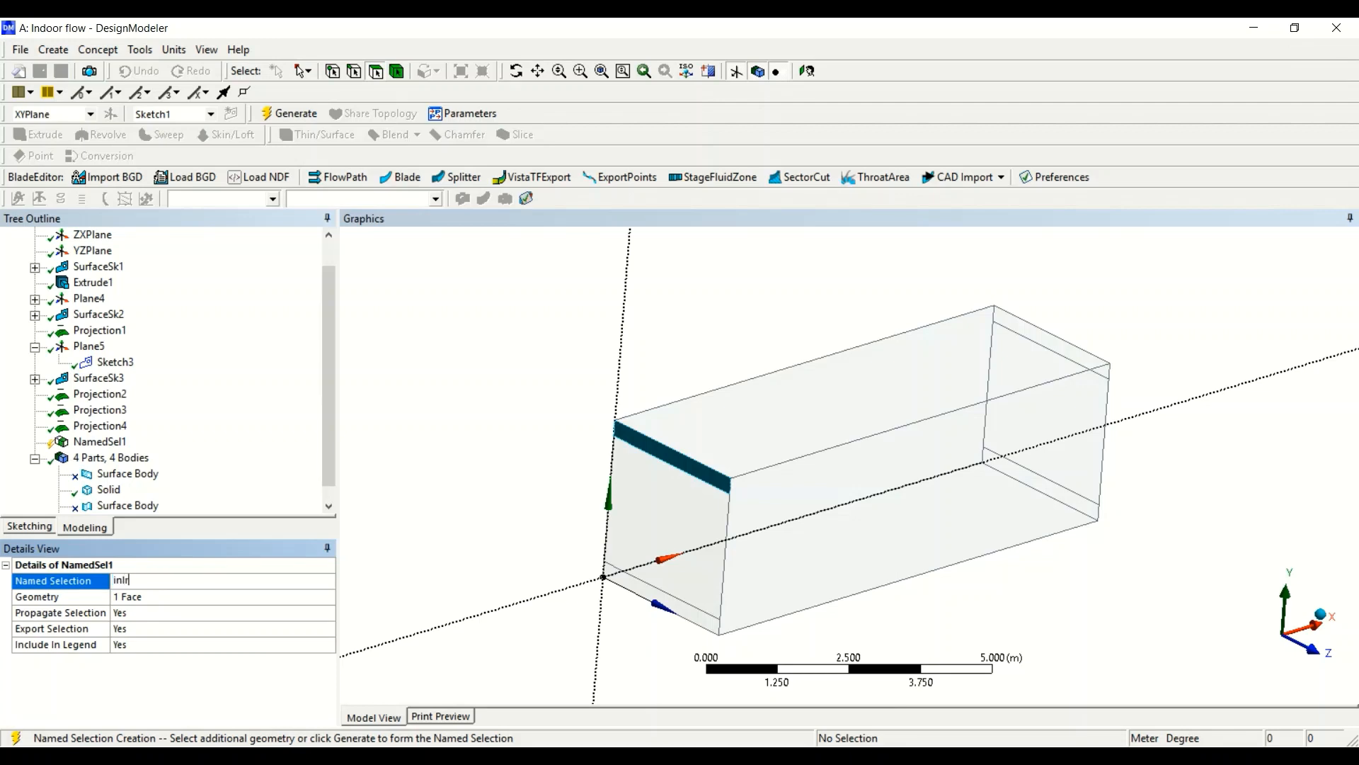
{"action": "key", "text": "BackSpace"}
{"action": "key", "text": "BackSpace"}
{"action": "type", "text": "et"}
{"action": "key", "text": "Return"}
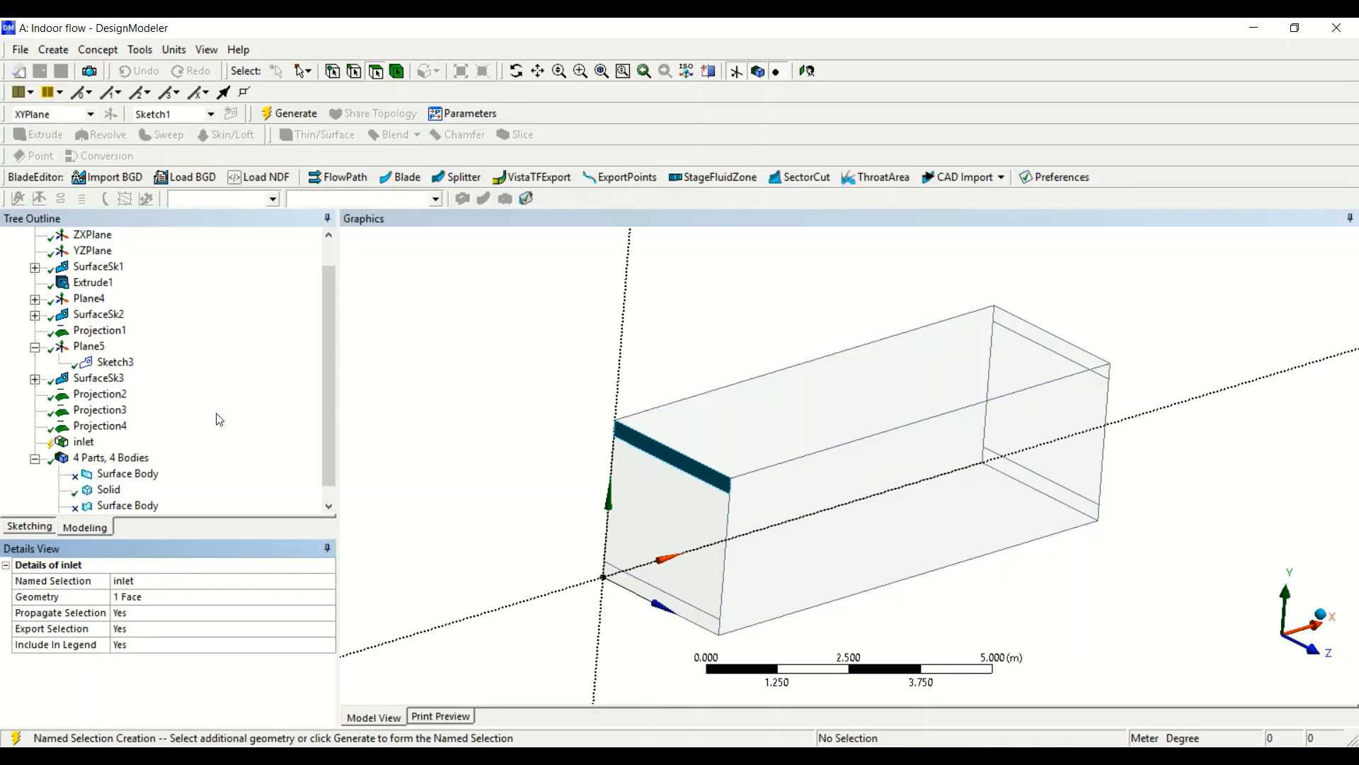
{"action": "left_click", "coordinate": [290, 114]}
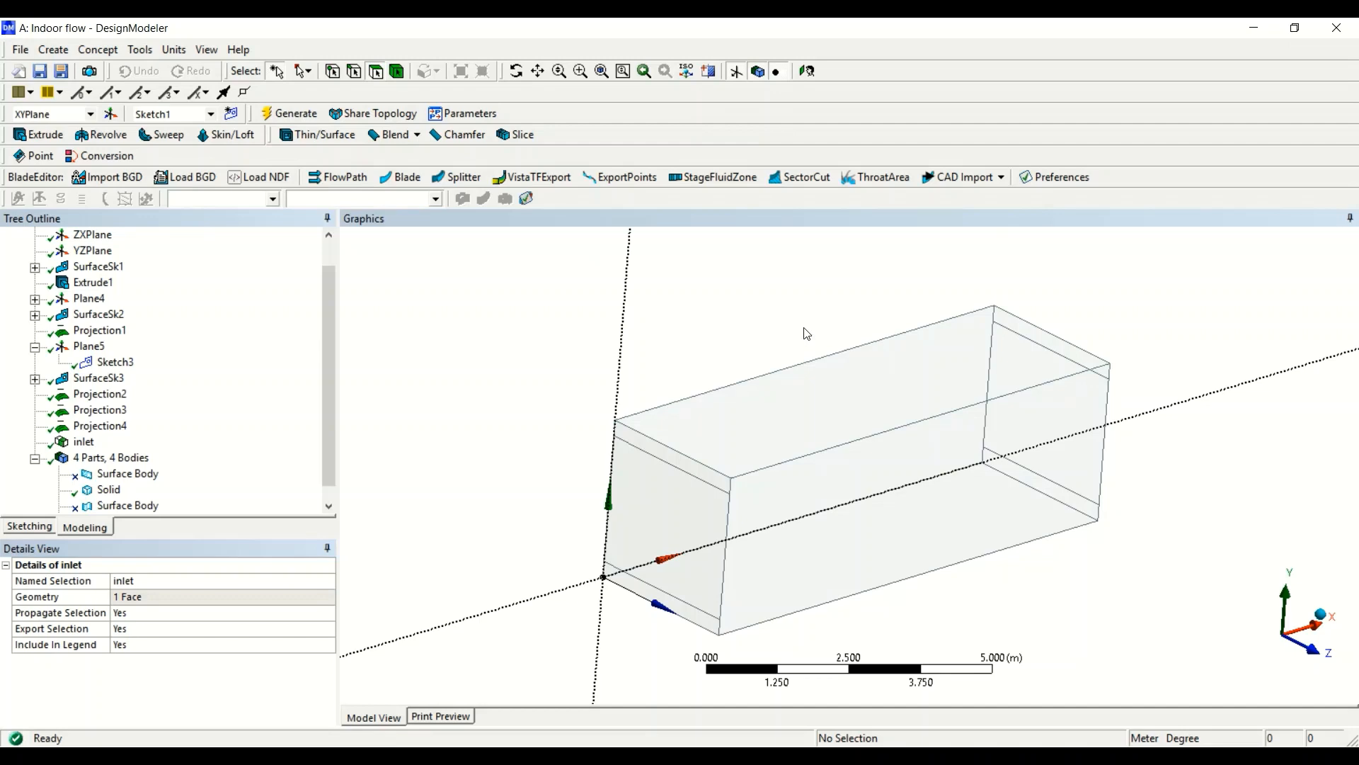
{"action": "left_click", "coordinate": [84, 443]}
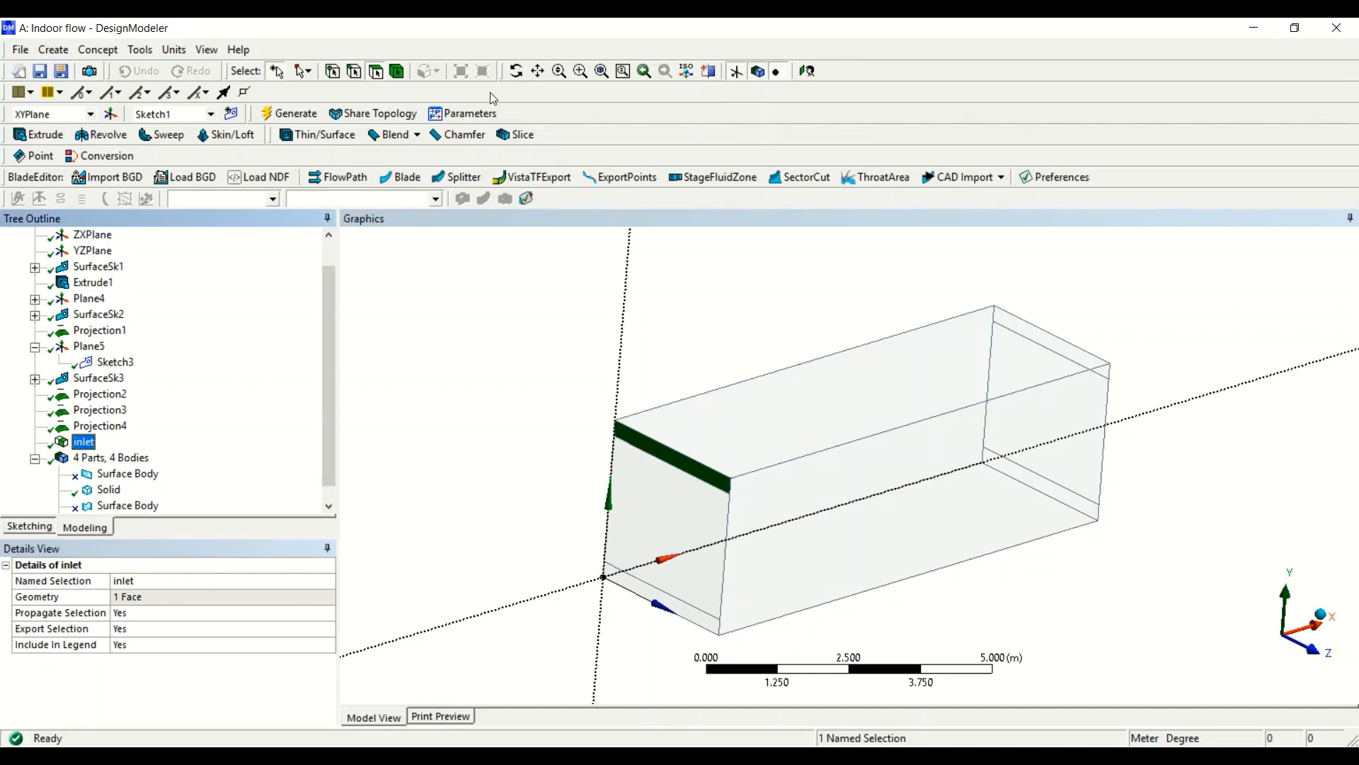
Create and generate a named selection called outlet from the lower strip face on the far end, and check its highlighted face.
{"action": "left_click", "coordinate": [516, 71]}
{"action": "left_click_drag", "start_coordinate": [1007, 459], "coordinate": [742, 431]}
{"action": "left_click", "coordinate": [377, 71]}
{"action": "left_click", "coordinate": [1021, 592]}
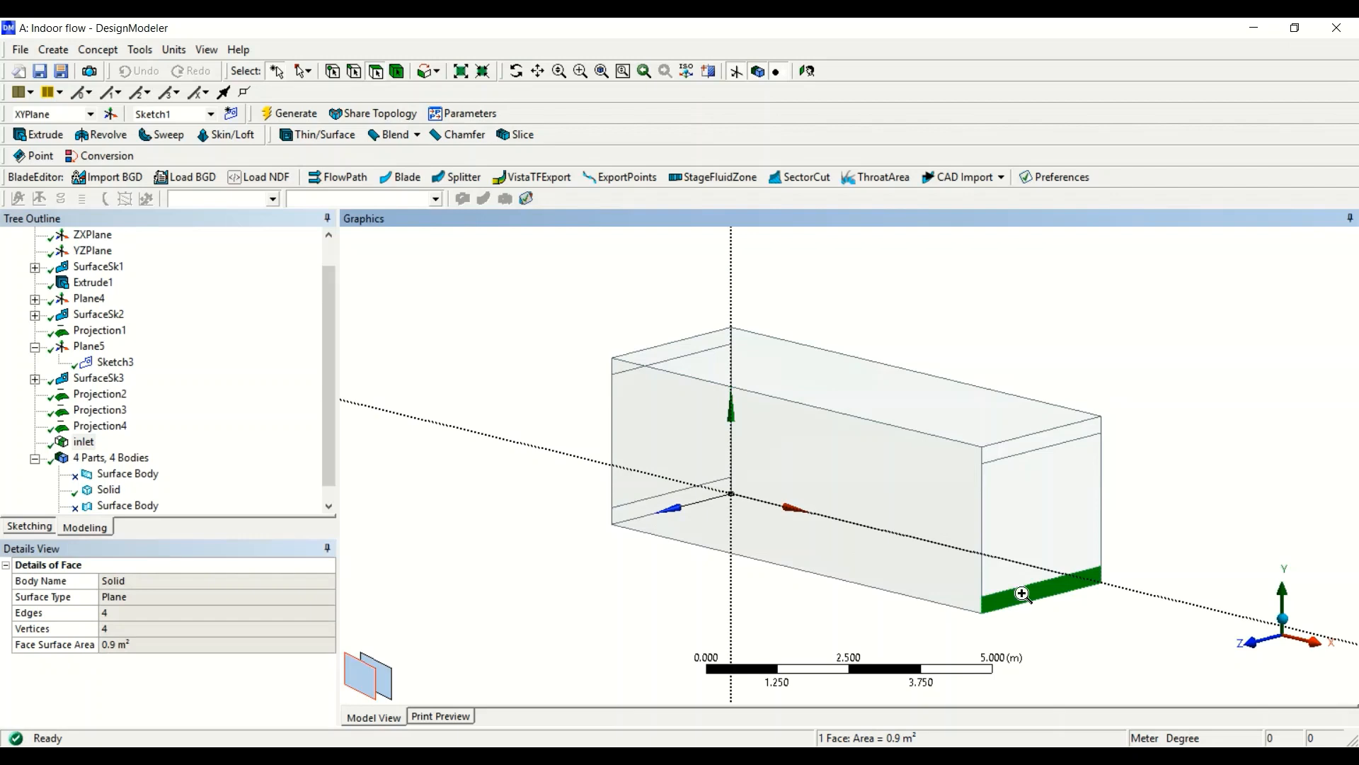
{"action": "right_click", "coordinate": [1021, 593]}
{"action": "left_click", "coordinate": [1083, 555]}
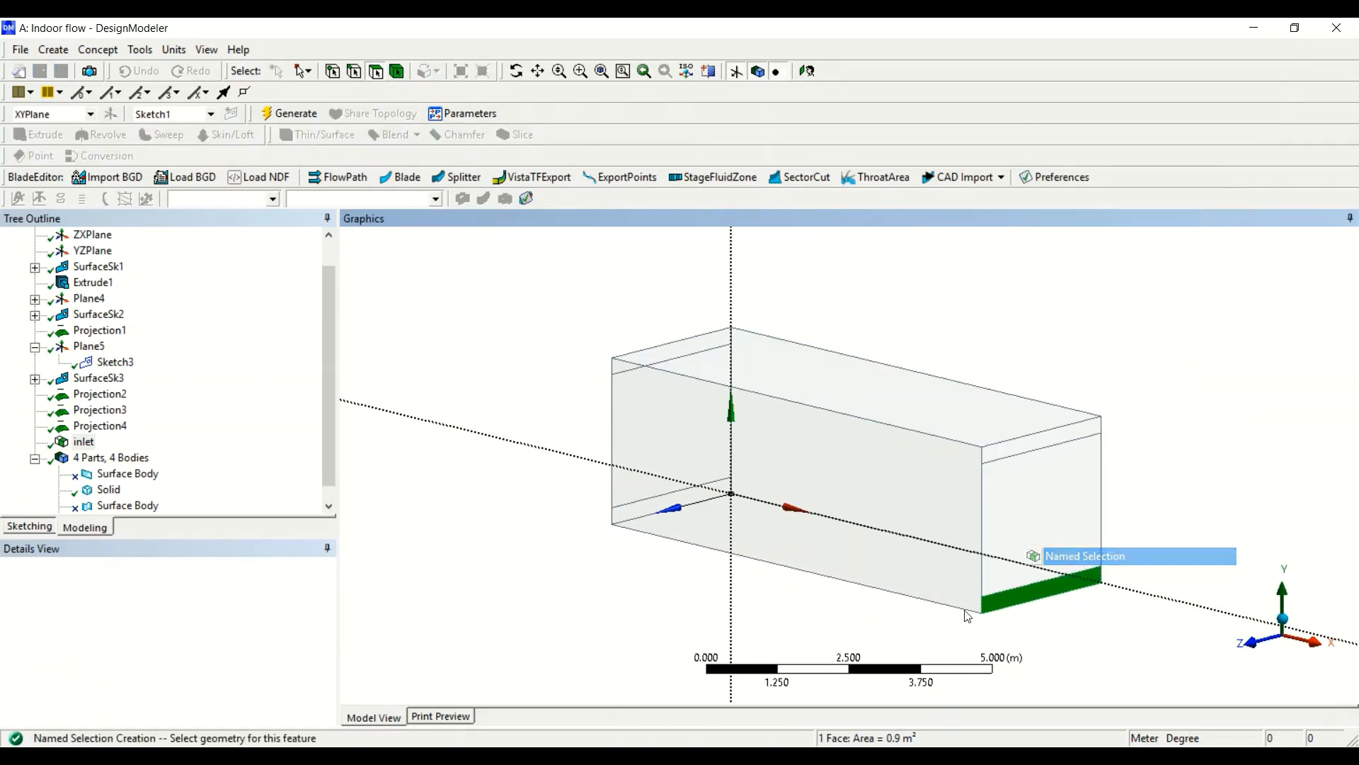
{"action": "left_click", "coordinate": [171, 599]}
{"action": "left_click", "coordinate": [169, 579]}
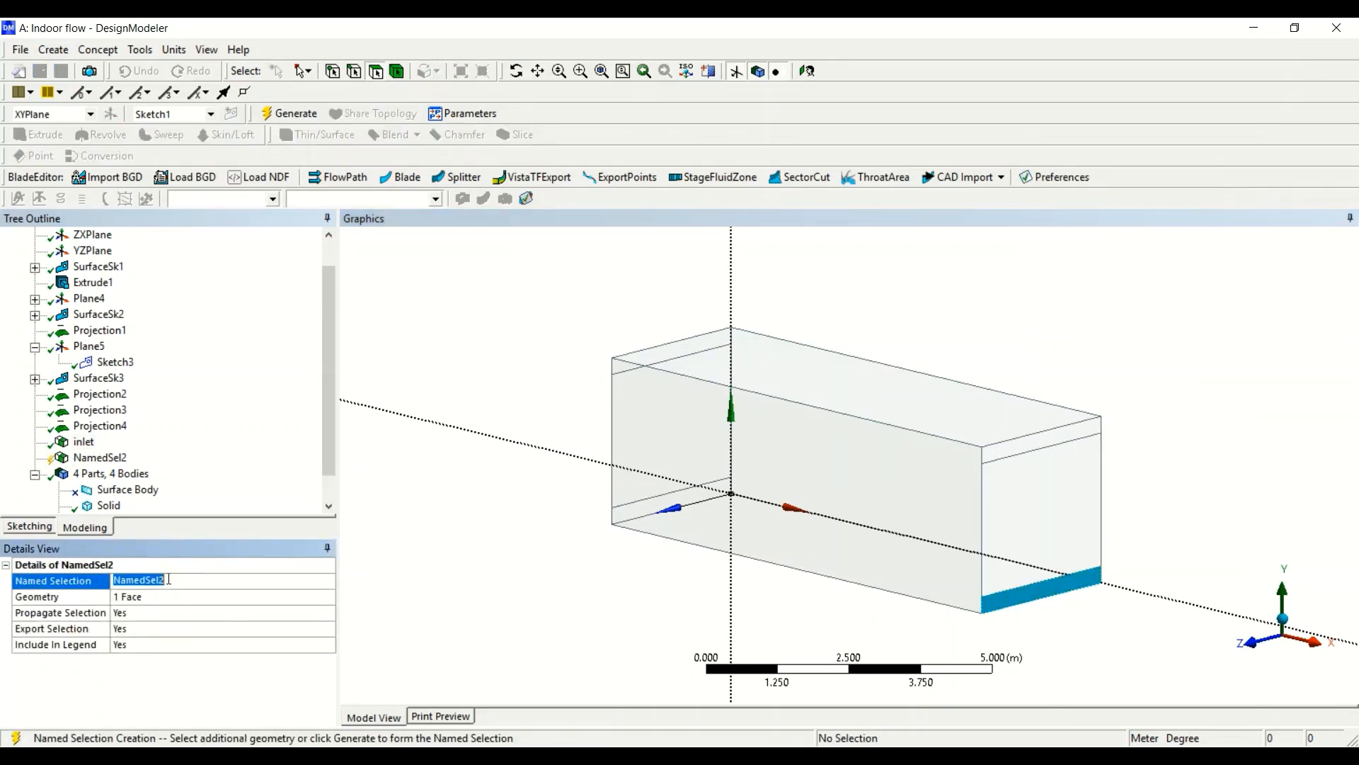
{"action": "type", "text": "outlet"}
{"action": "key", "text": "Return"}
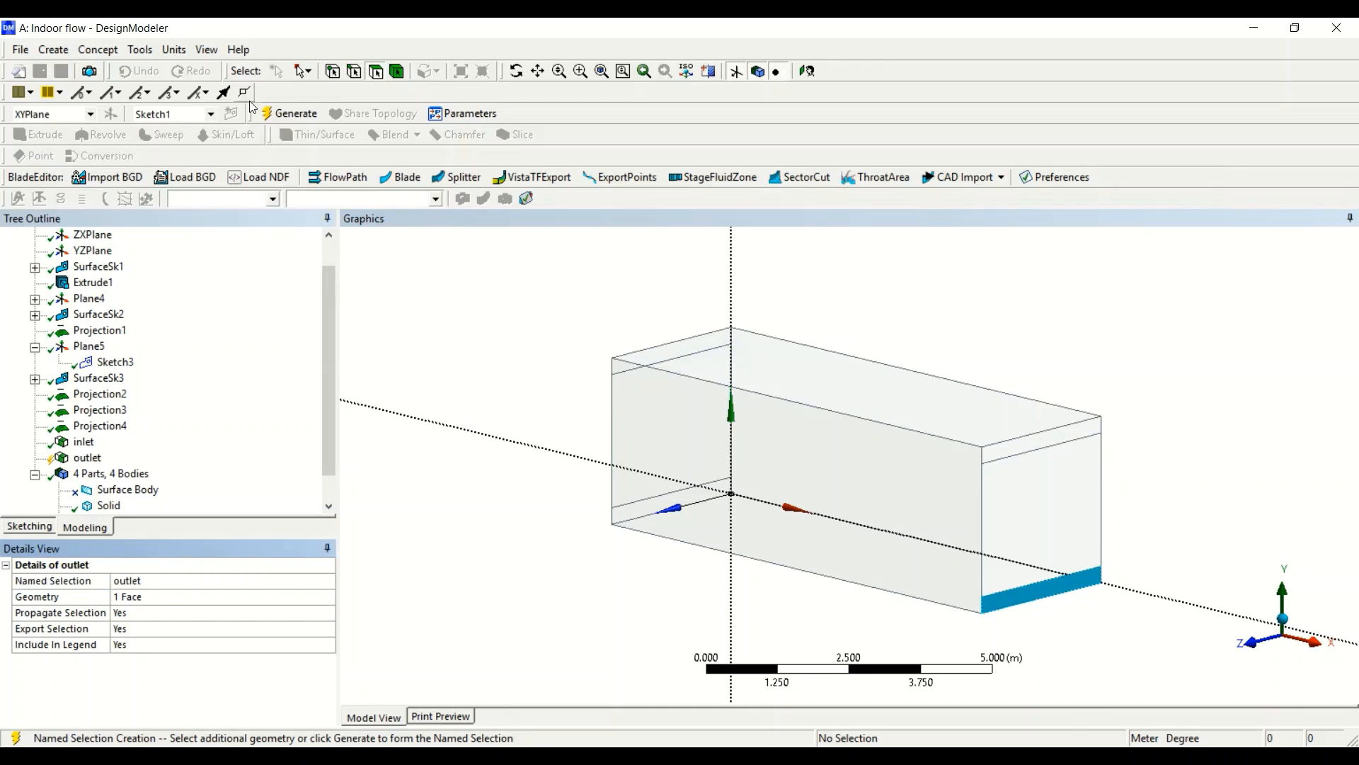
{"action": "left_click", "coordinate": [289, 114]}
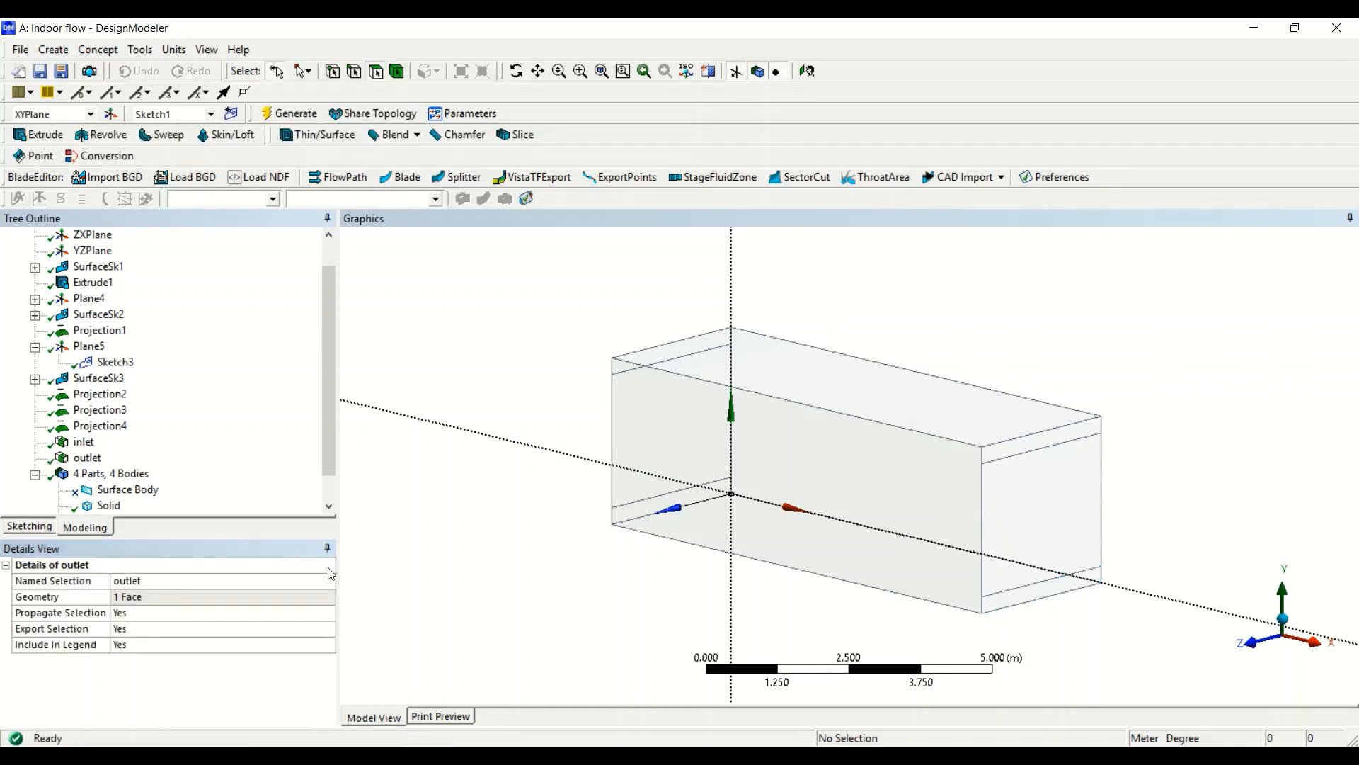
{"action": "left_click", "coordinate": [89, 458]}
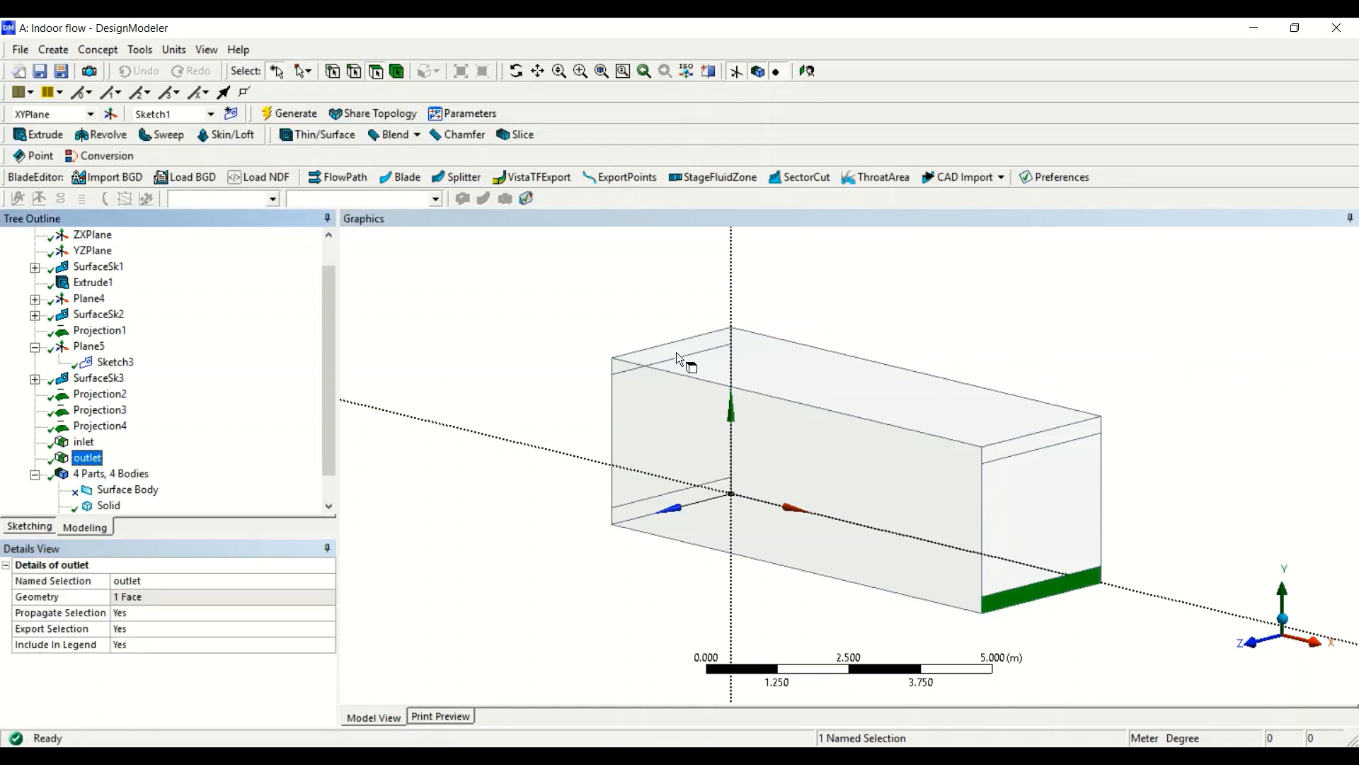
Select the far end's large face and upper strip, the adjacent long side wall and the ceiling together.
{"action": "left_click", "coordinate": [906, 290]}
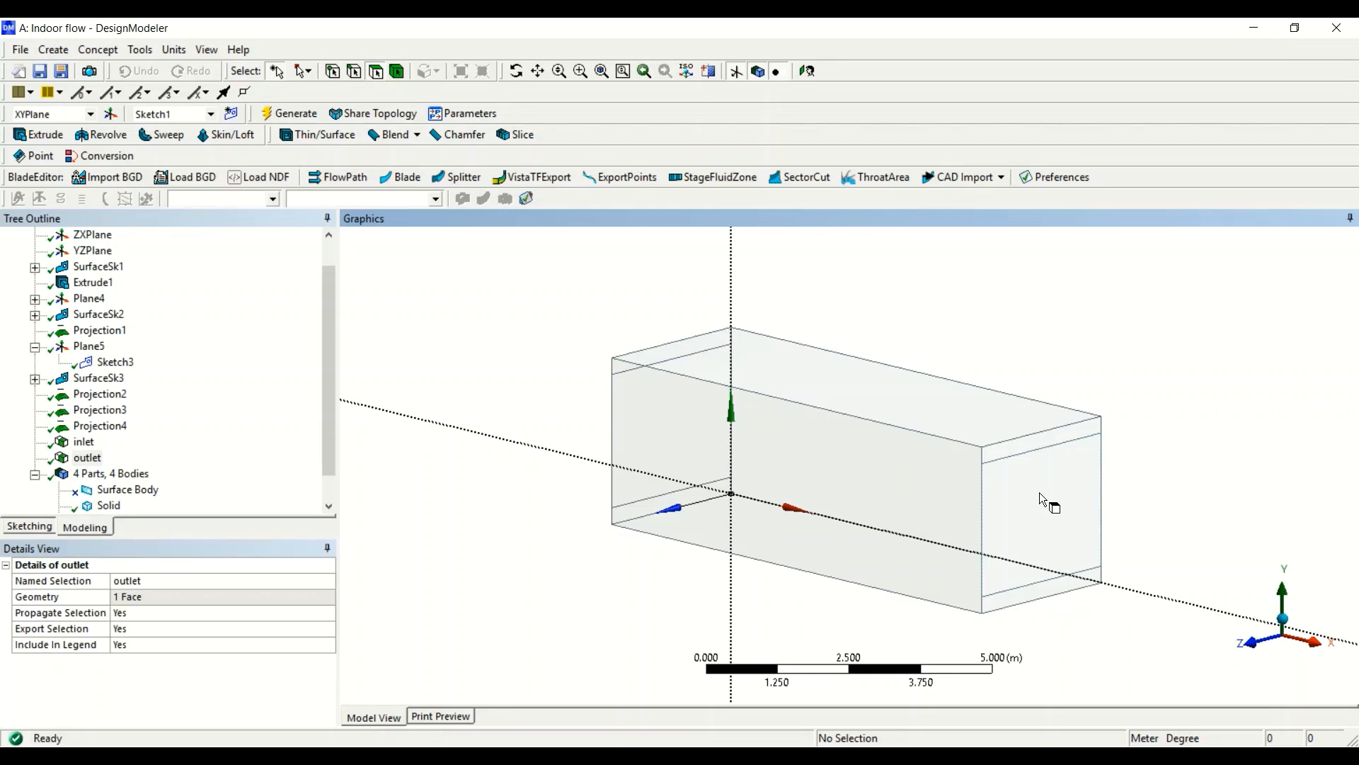
{"action": "left_click", "coordinate": [1059, 526]}
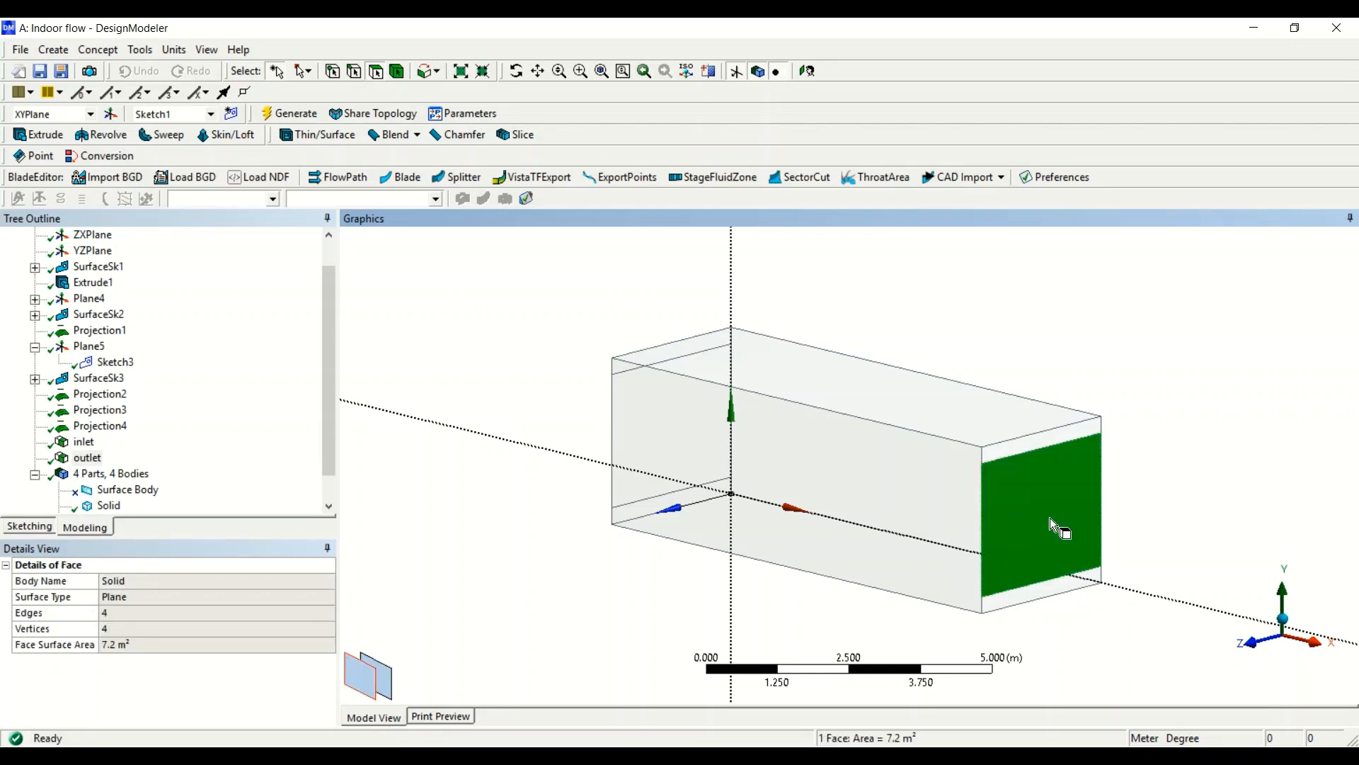
{"action": "left_click", "coordinate": [1036, 441], "text": "ctrl"}
{"action": "left_click", "coordinate": [944, 474], "text": "ctrl"}
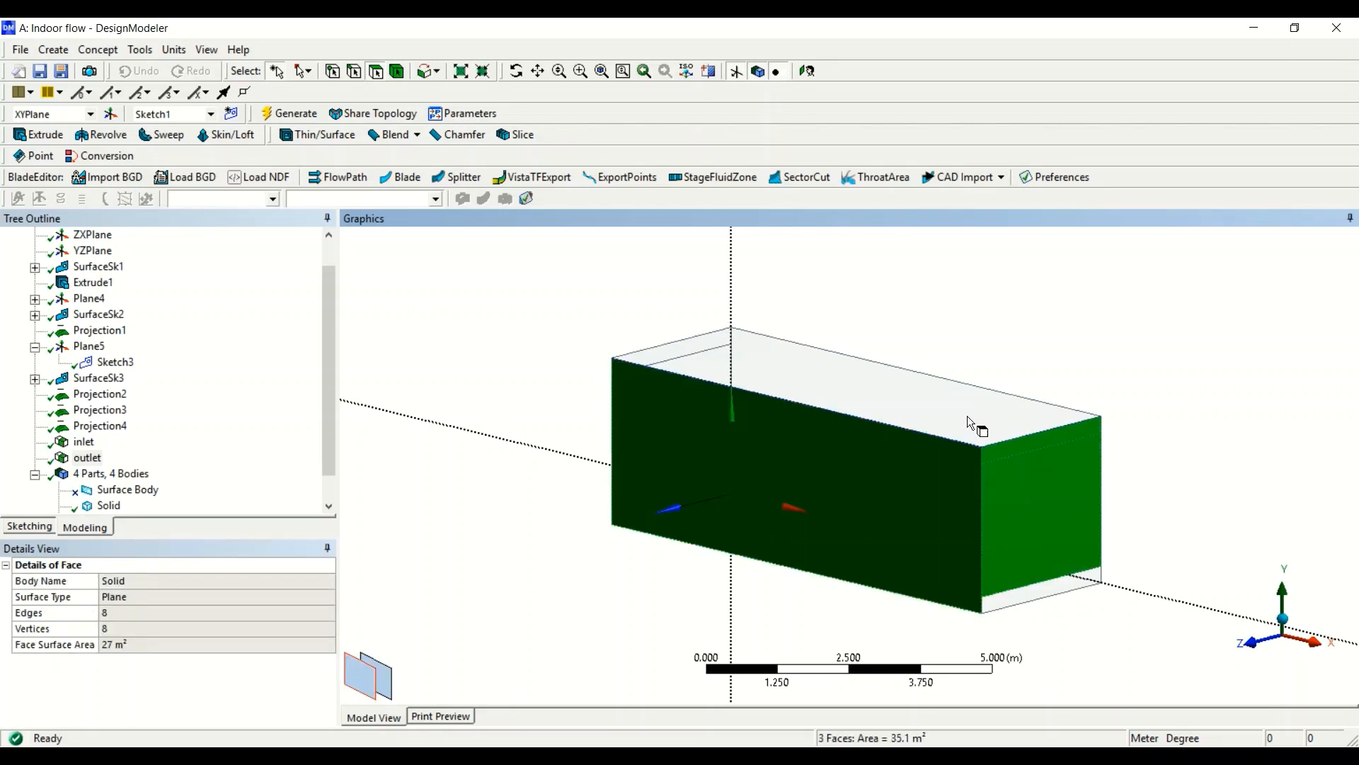
{"action": "left_click", "coordinate": [969, 424], "text": "ctrl"}
Add the floor and the inlet end's lower strip and large face to the multi-face selection.
{"action": "left_click", "coordinate": [516, 71]}
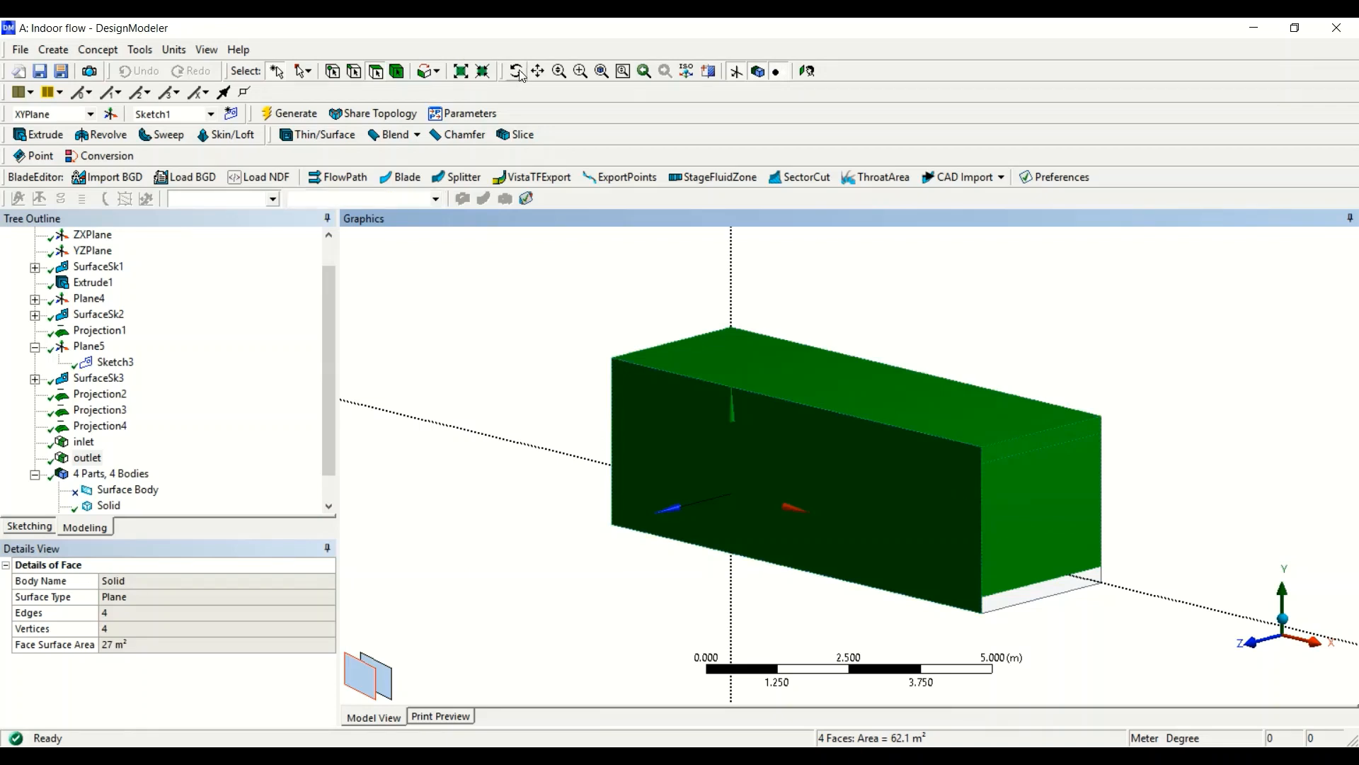
{"action": "left_click_drag", "start_coordinate": [829, 404], "coordinate": [911, 336]}
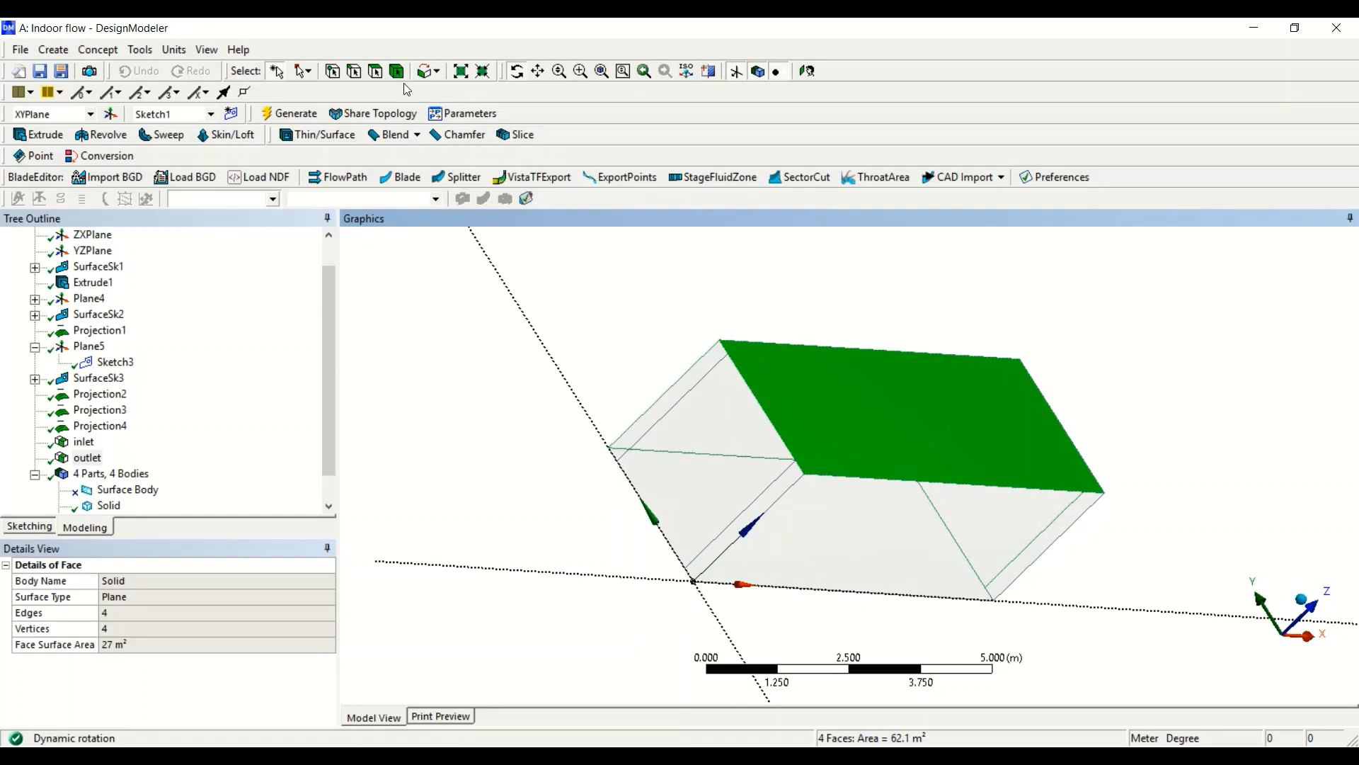
{"action": "left_click", "coordinate": [376, 71]}
{"action": "left_click", "coordinate": [800, 515], "text": "ctrl"}
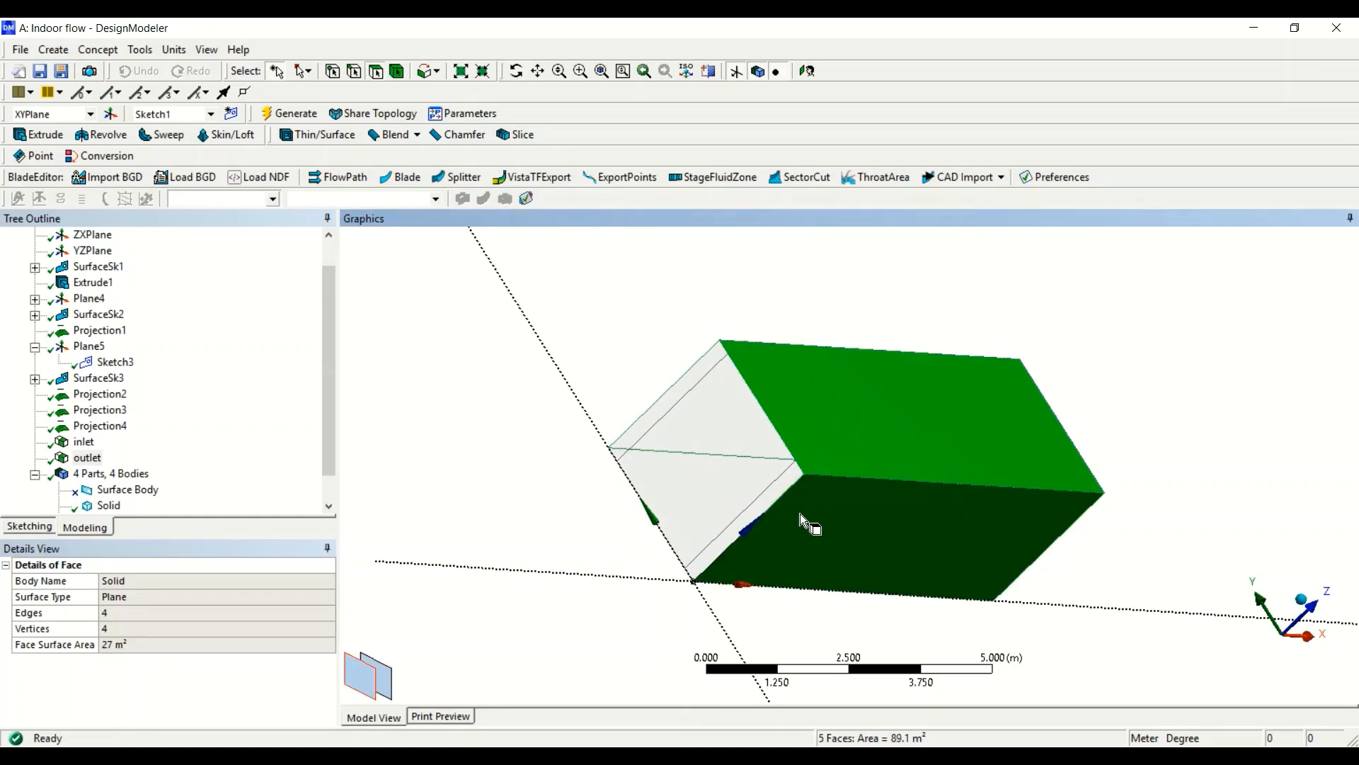
{"action": "left_click", "coordinate": [778, 491], "text": "ctrl"}
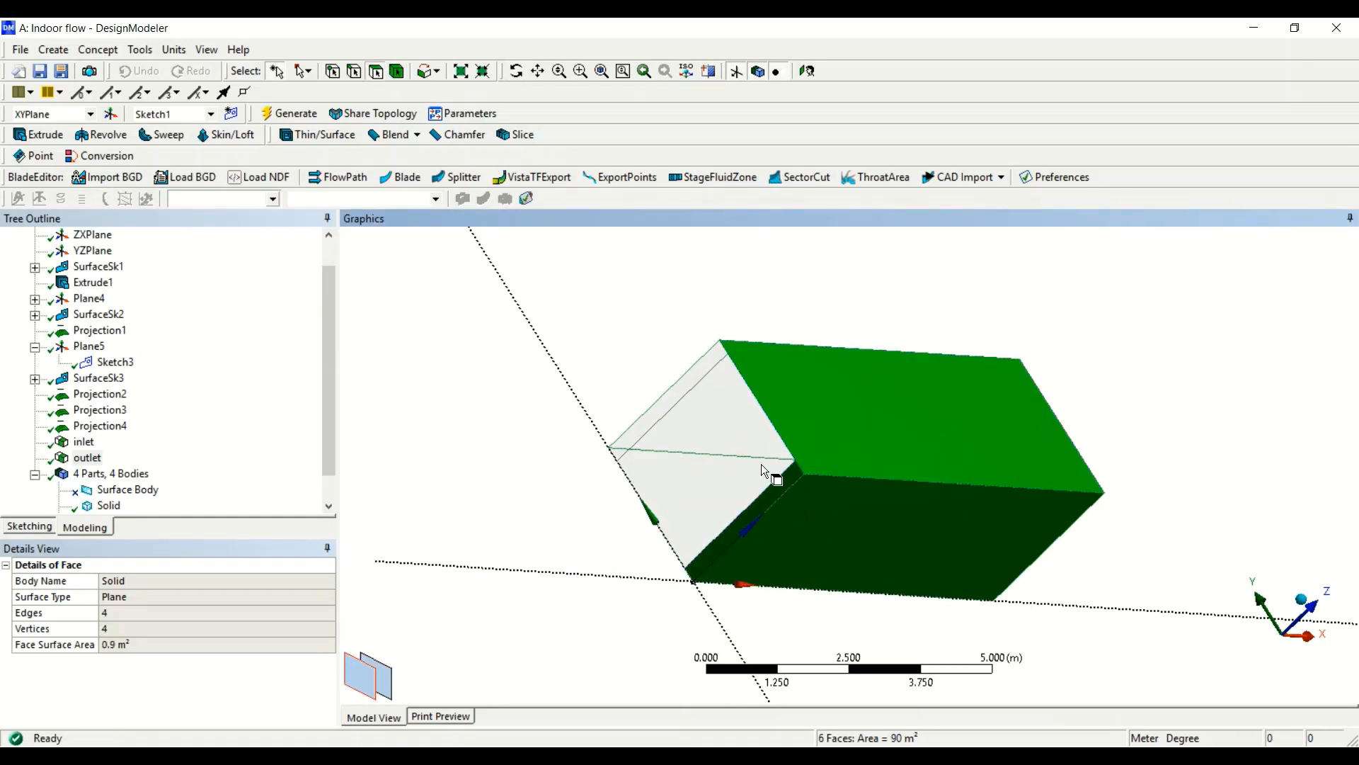
{"action": "left_click", "coordinate": [762, 464], "text": "ctrl"}
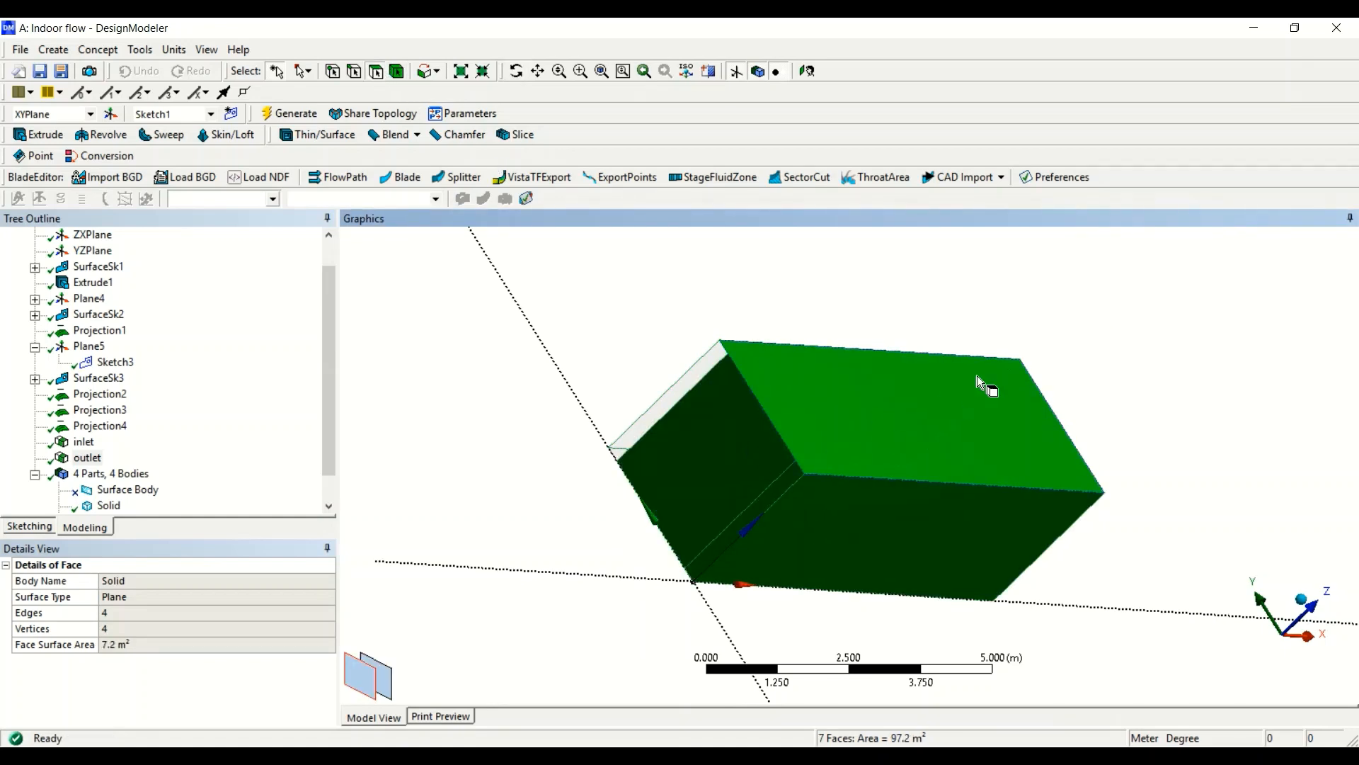
Add the remaining long side wall to the selected wall faces.
{"action": "left_click", "coordinate": [516, 71]}
{"action": "left_click_drag", "start_coordinate": [831, 355], "coordinate": [938, 375]}
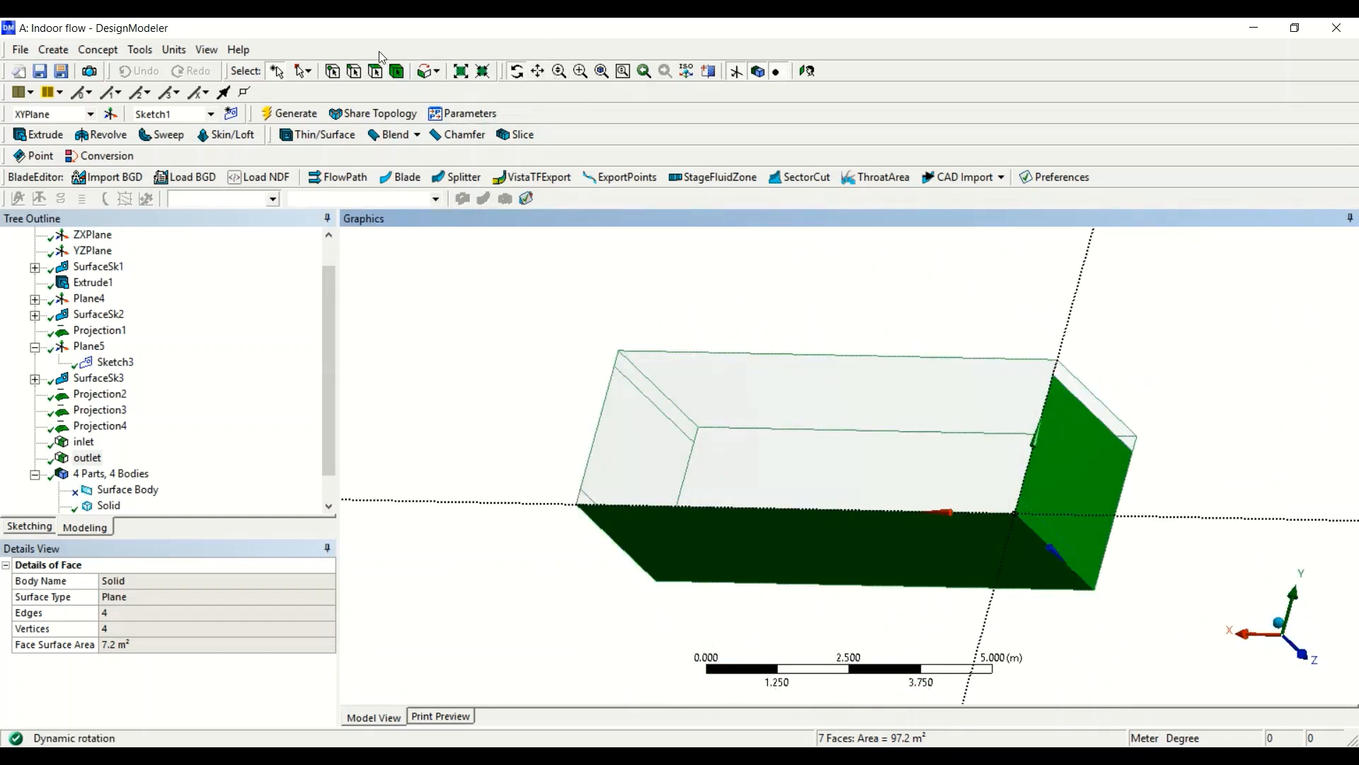
{"action": "left_click", "coordinate": [375, 71]}
{"action": "left_click", "coordinate": [881, 462], "text": "ctrl"}
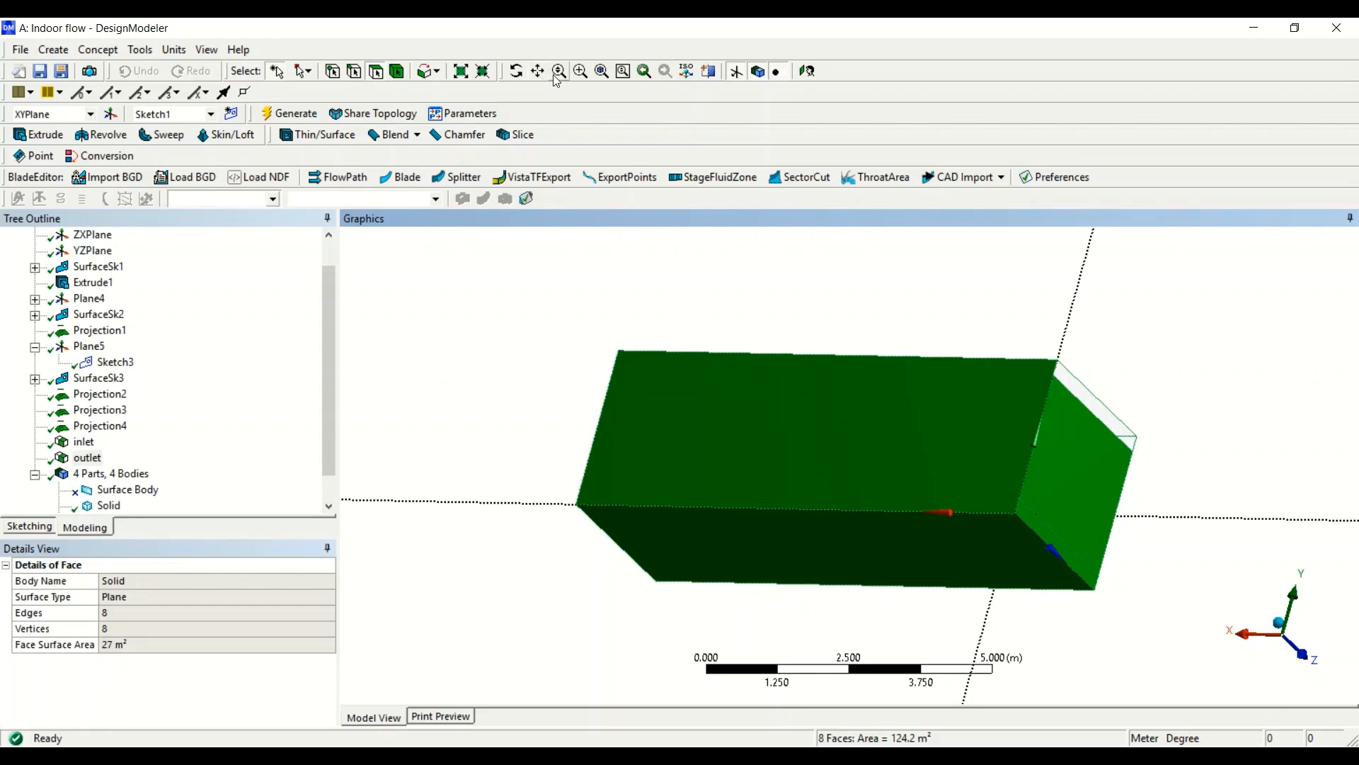
Check that the inlet strip is left out of the selected faces, and create and generate a named selection called walls from them.
{"action": "left_click", "coordinate": [516, 71]}
{"action": "left_click_drag", "start_coordinate": [1110, 406], "coordinate": [1100, 522]}
{"action": "left_click", "coordinate": [376, 71]}
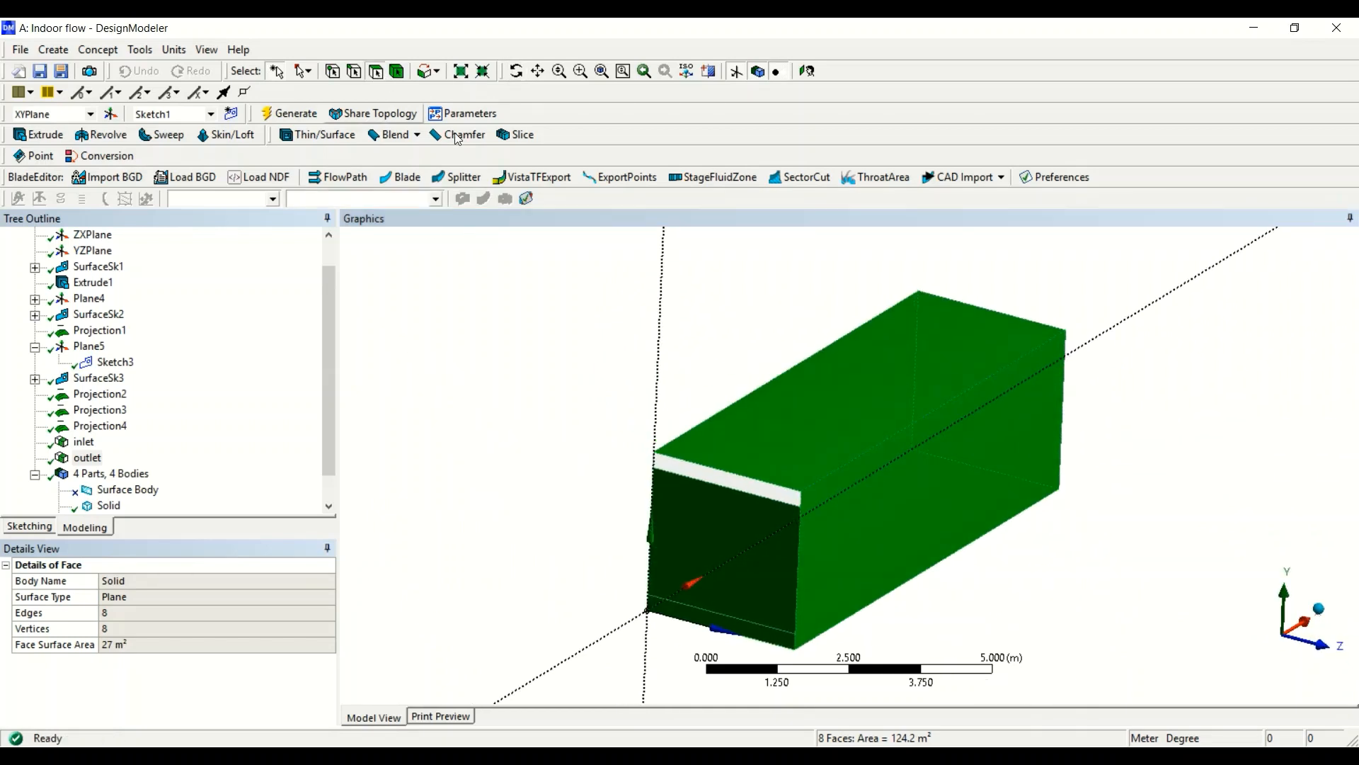
{"action": "right_click", "coordinate": [846, 385]}
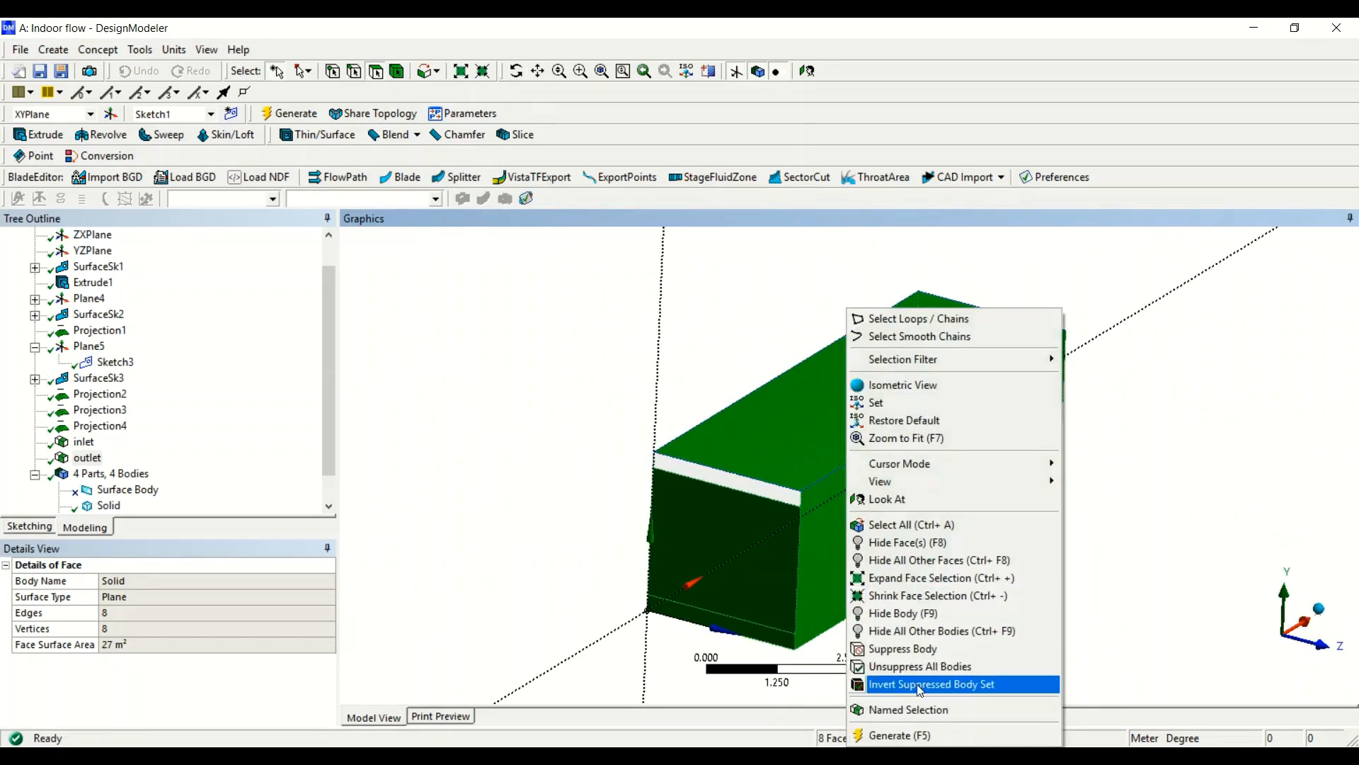
{"action": "left_click", "coordinate": [913, 710]}
{"action": "left_click", "coordinate": [177, 597]}
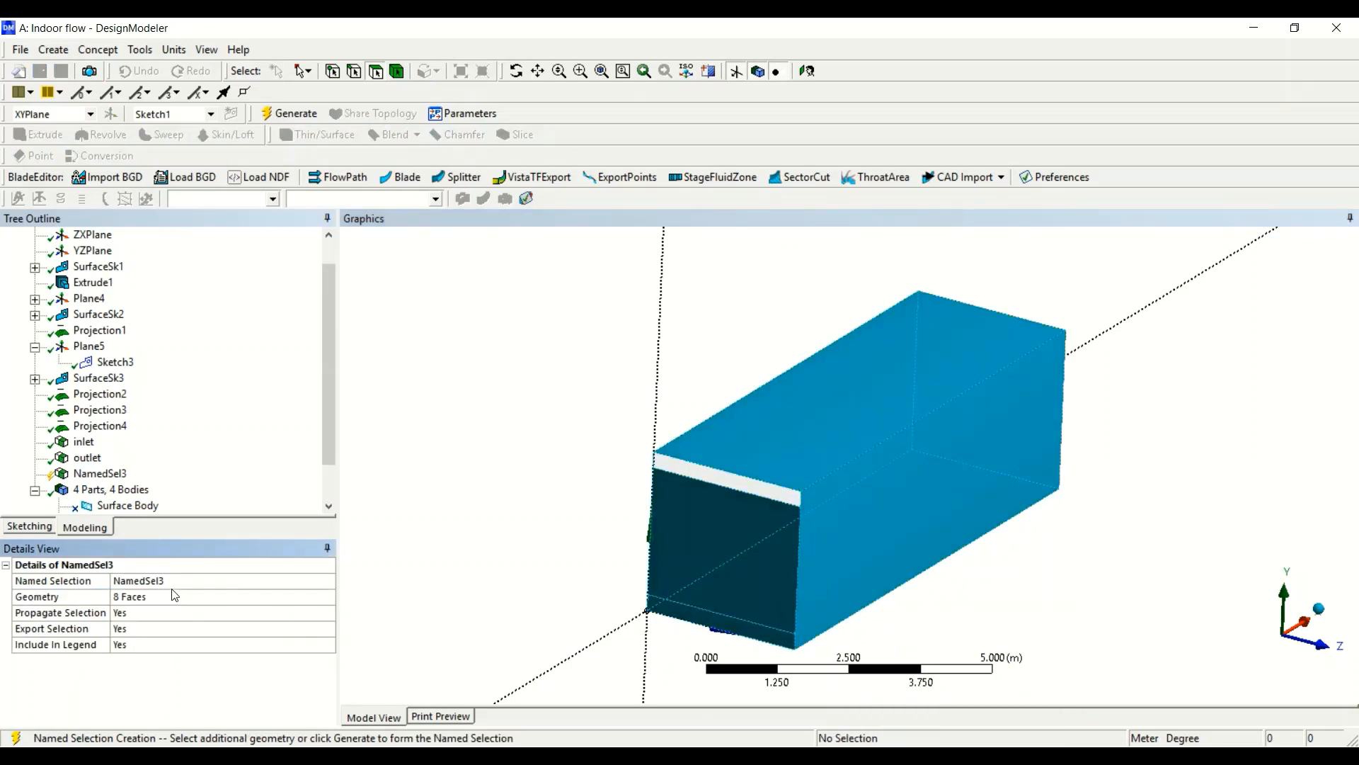
{"action": "left_click", "coordinate": [167, 582]}
{"action": "type", "text": "wall"}
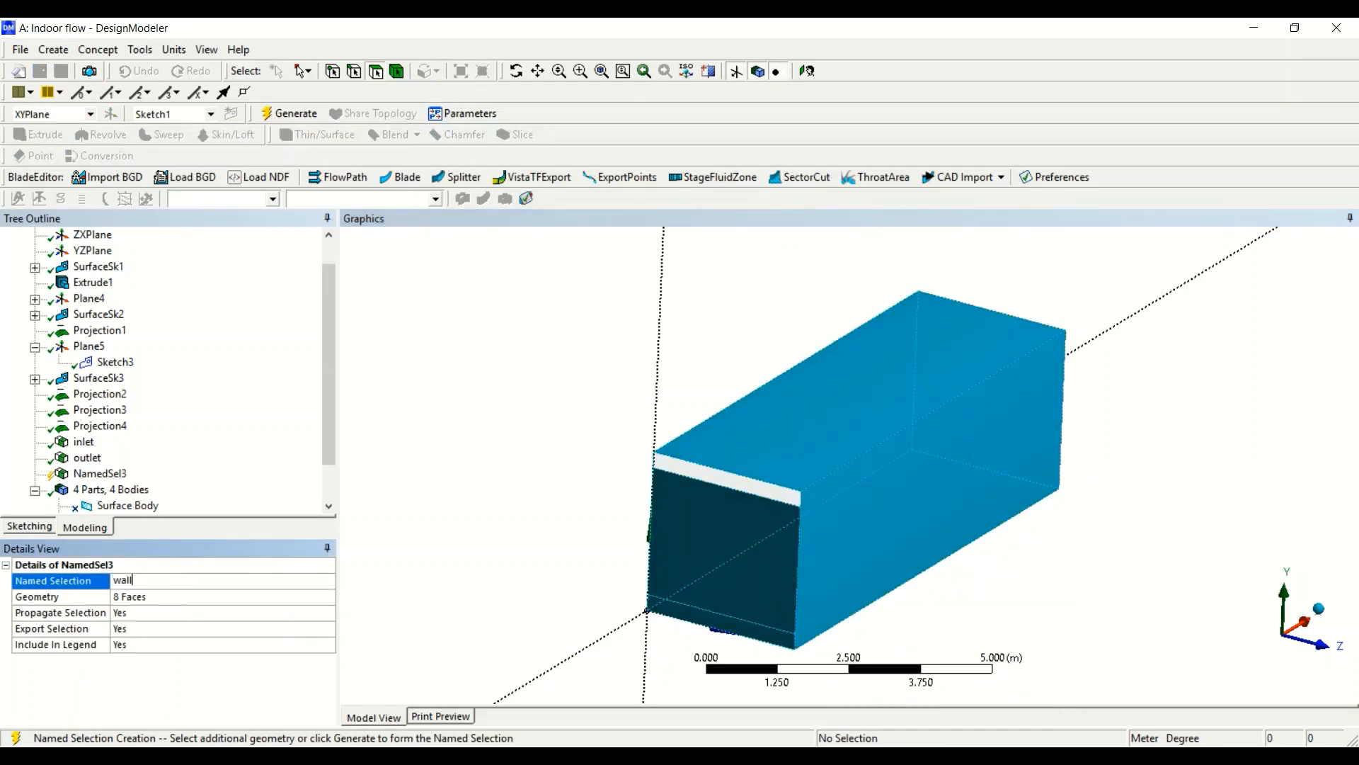
{"action": "type", "text": "s"}
{"action": "key", "text": "Return"}
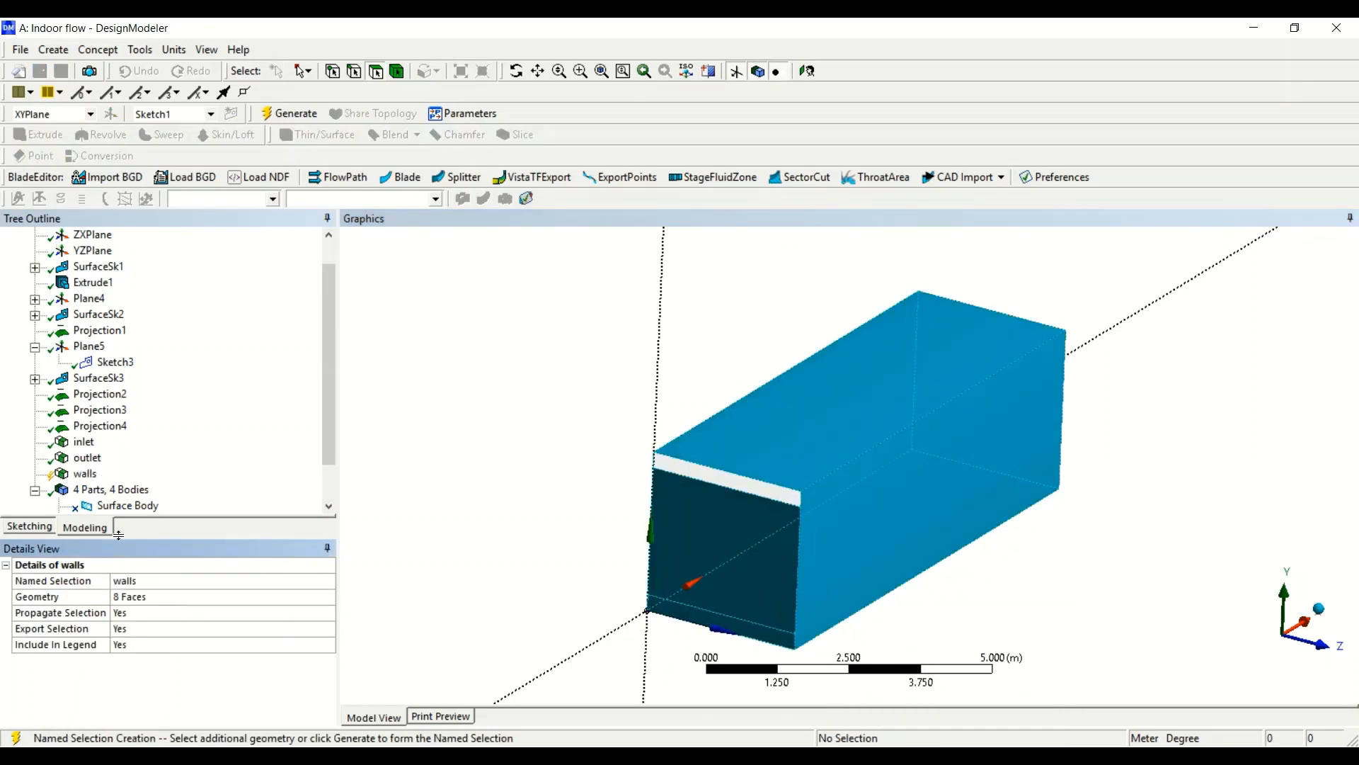
{"action": "left_click", "coordinate": [284, 119]}
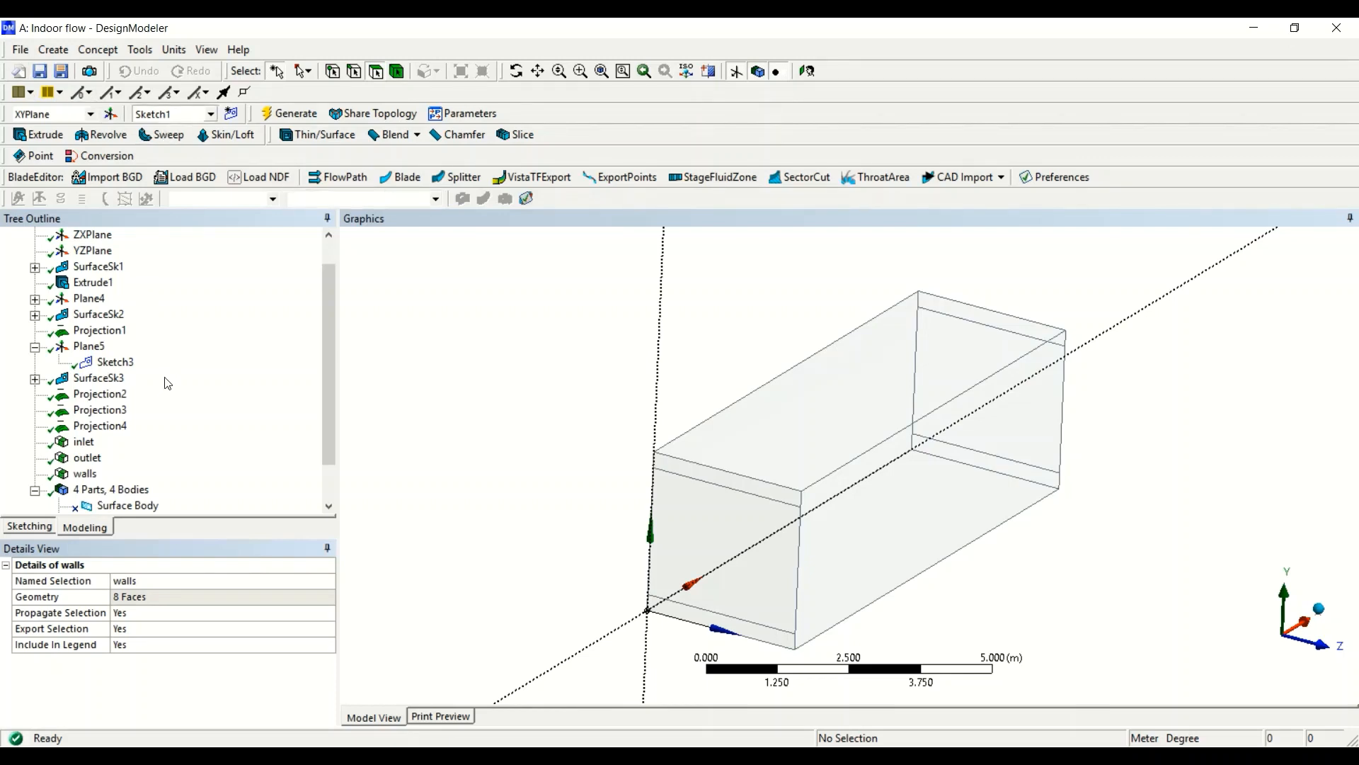
Collapse the Plane5 branch of the model tree and inspect the details of the Solid body.
{"action": "scroll", "coordinate": [167, 383], "scroll_direction": "down", "scroll_amount": 1}
{"action": "left_click", "coordinate": [35, 300]}
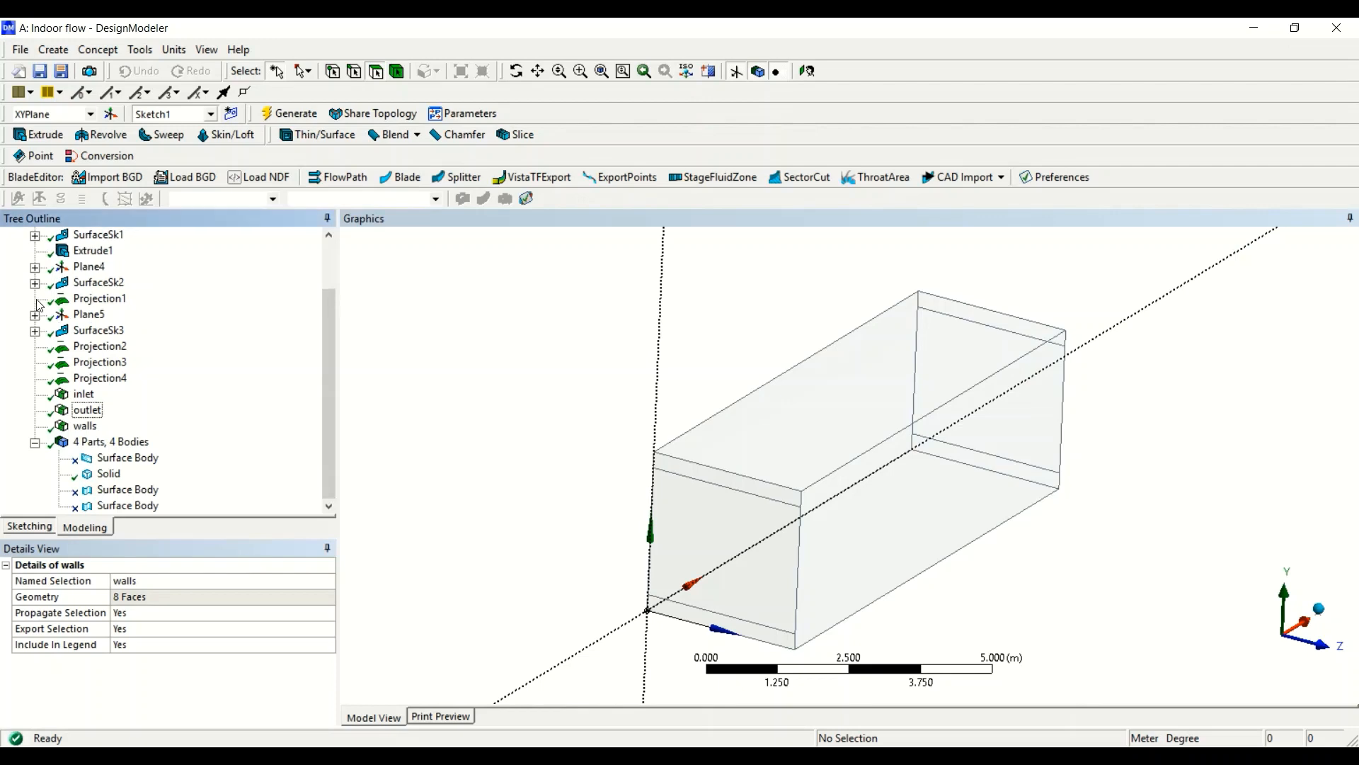
{"action": "left_click", "coordinate": [126, 477]}
{"action": "left_click", "coordinate": [843, 316]}
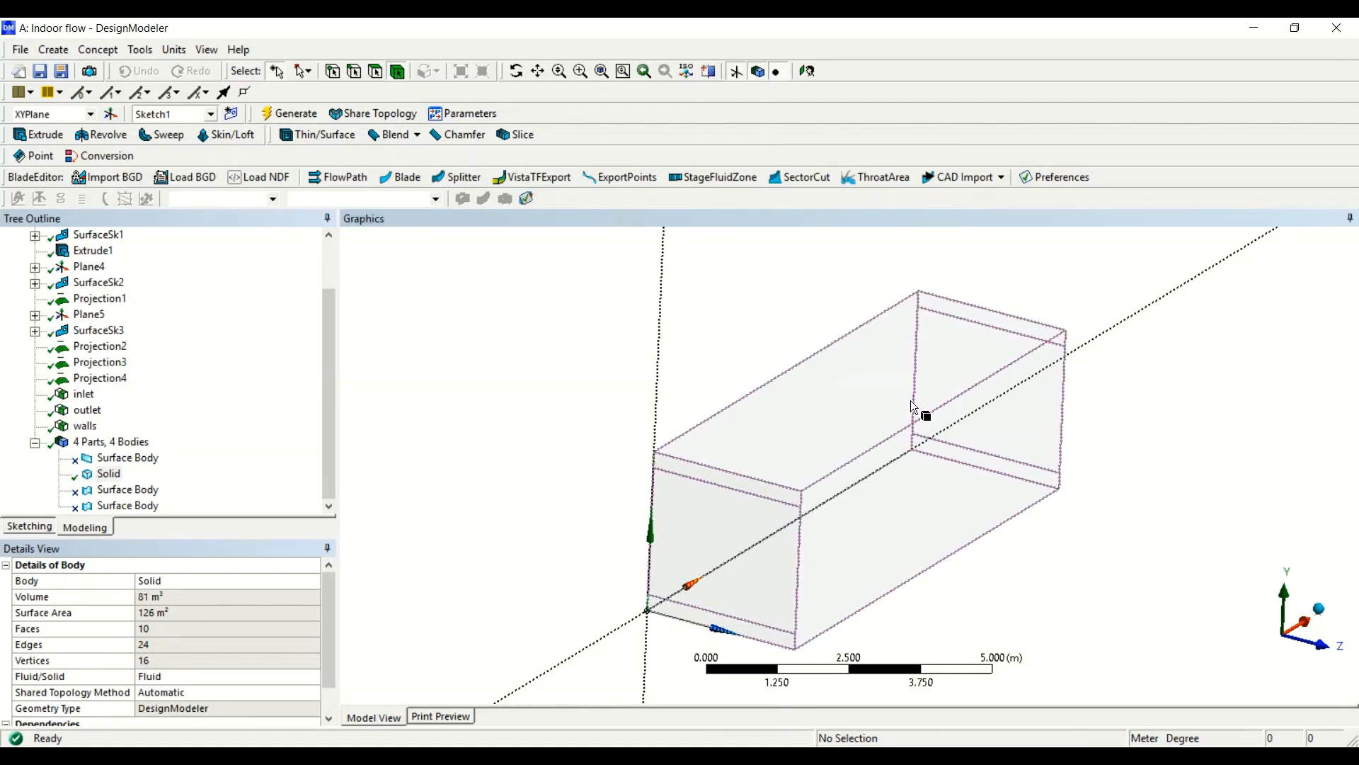
Create a named selection called "fluid" from the solid box body and generate it.
{"action": "left_click", "coordinate": [886, 351]}
{"action": "right_click", "coordinate": [886, 351]}
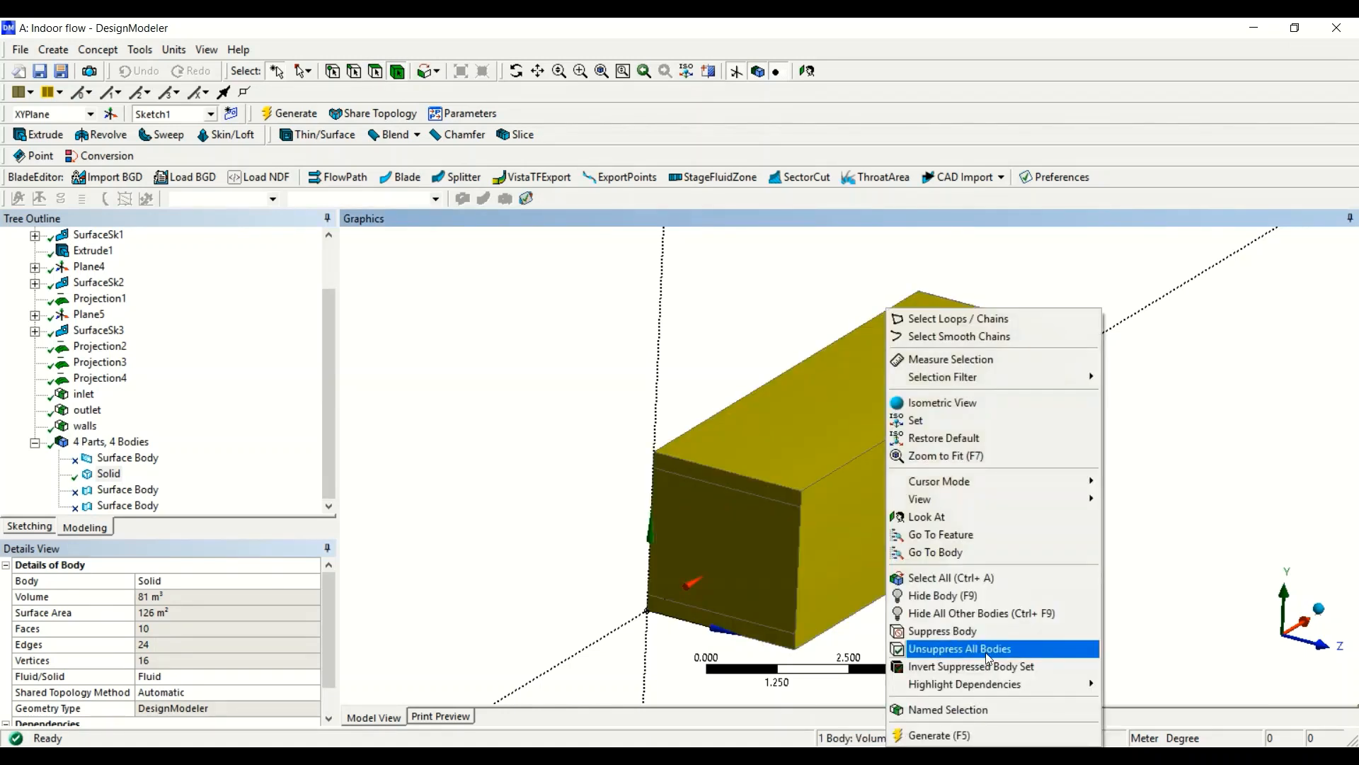
{"action": "left_click", "coordinate": [995, 708]}
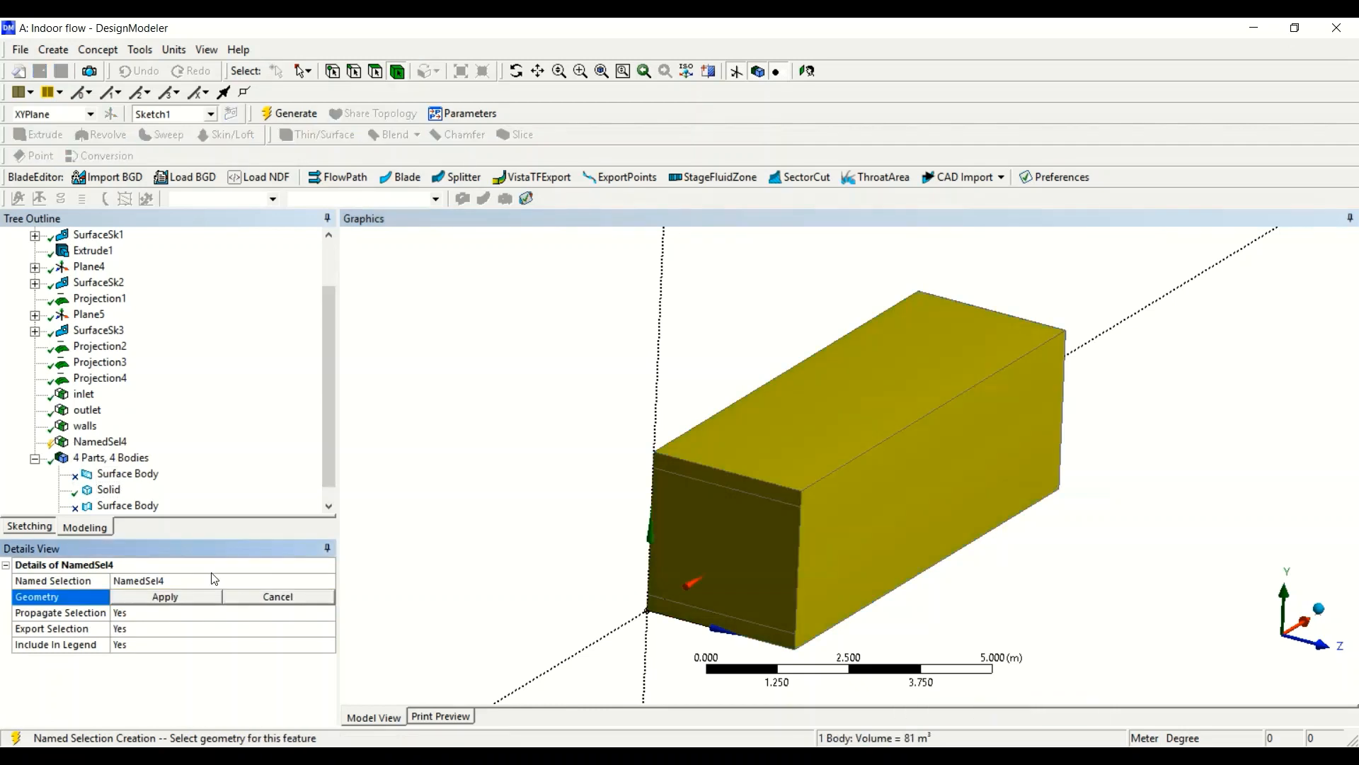
{"action": "left_click", "coordinate": [150, 596]}
{"action": "left_click", "coordinate": [142, 581]}
{"action": "type", "text": "flui"}
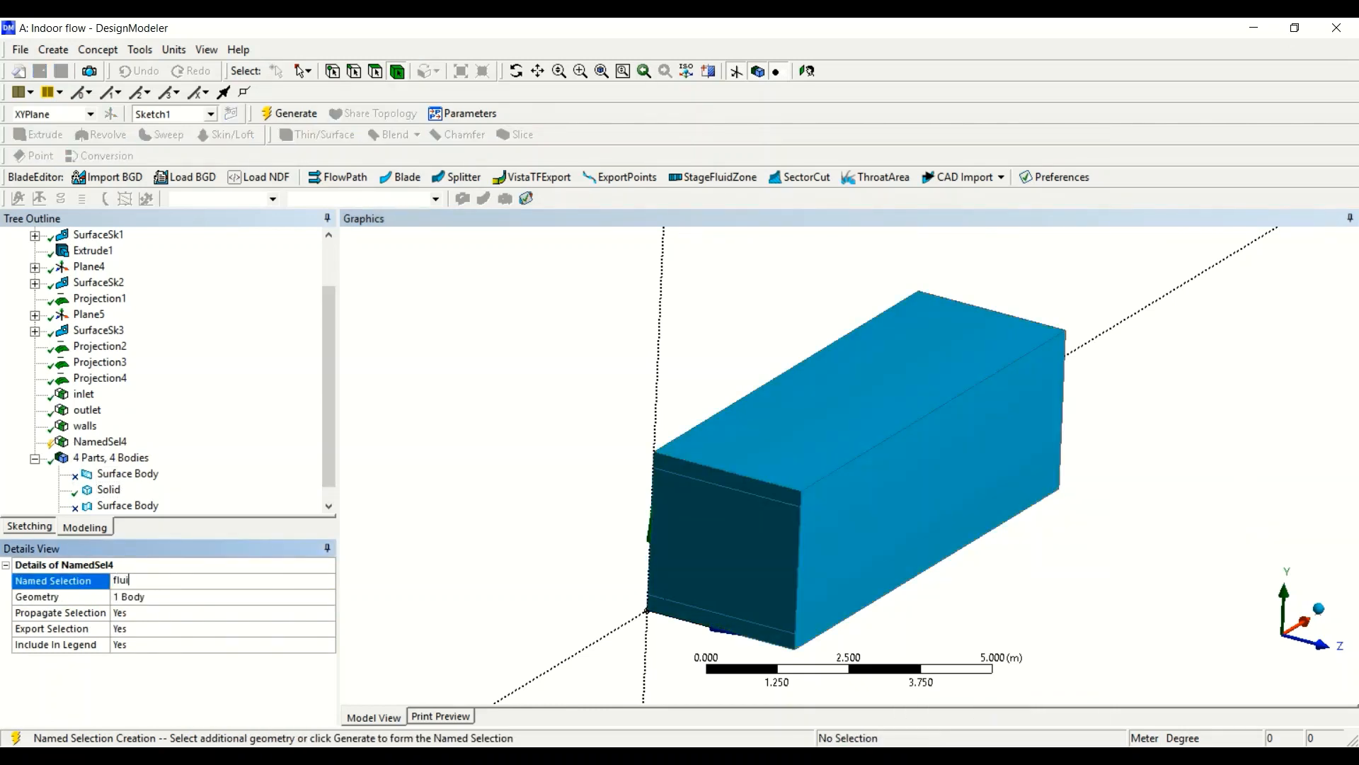
{"action": "type", "text": "d"}
{"action": "key", "text": "Return"}
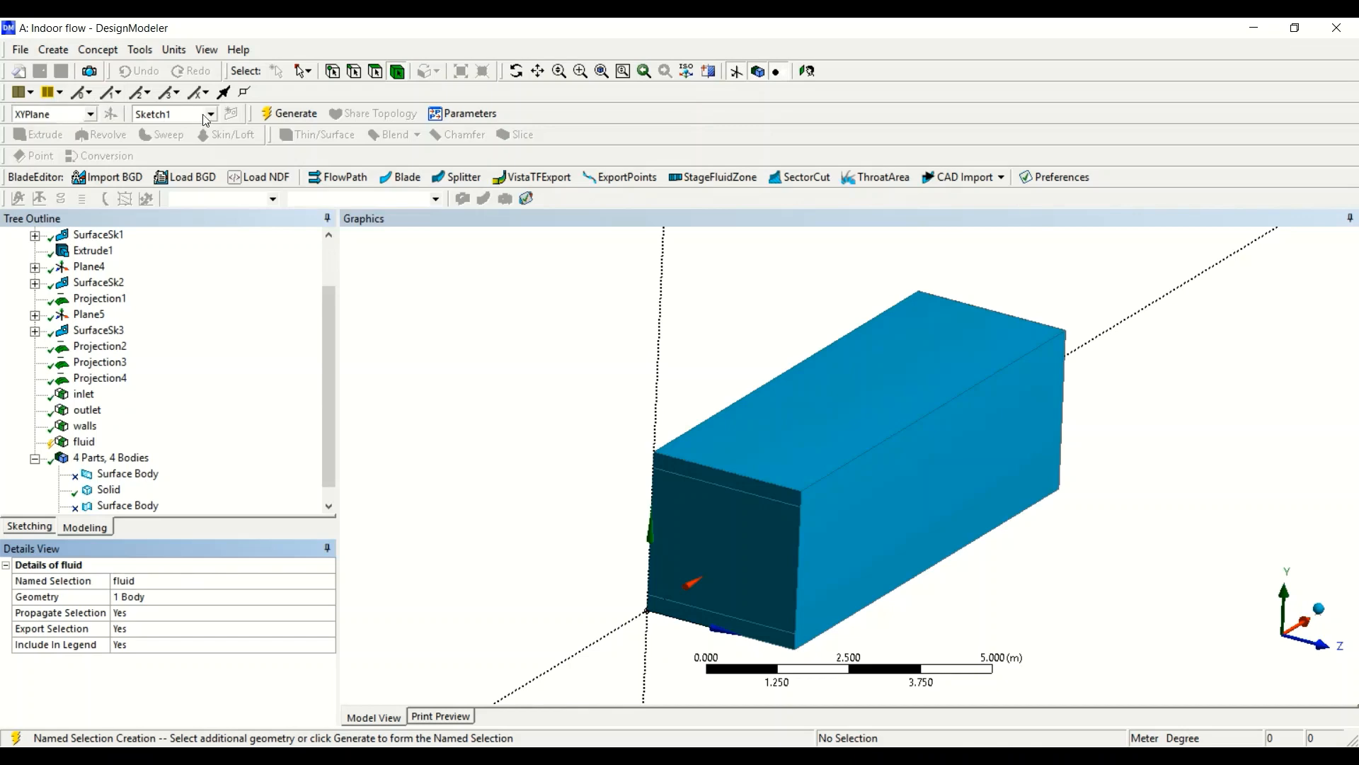
{"action": "left_click", "coordinate": [283, 114]}
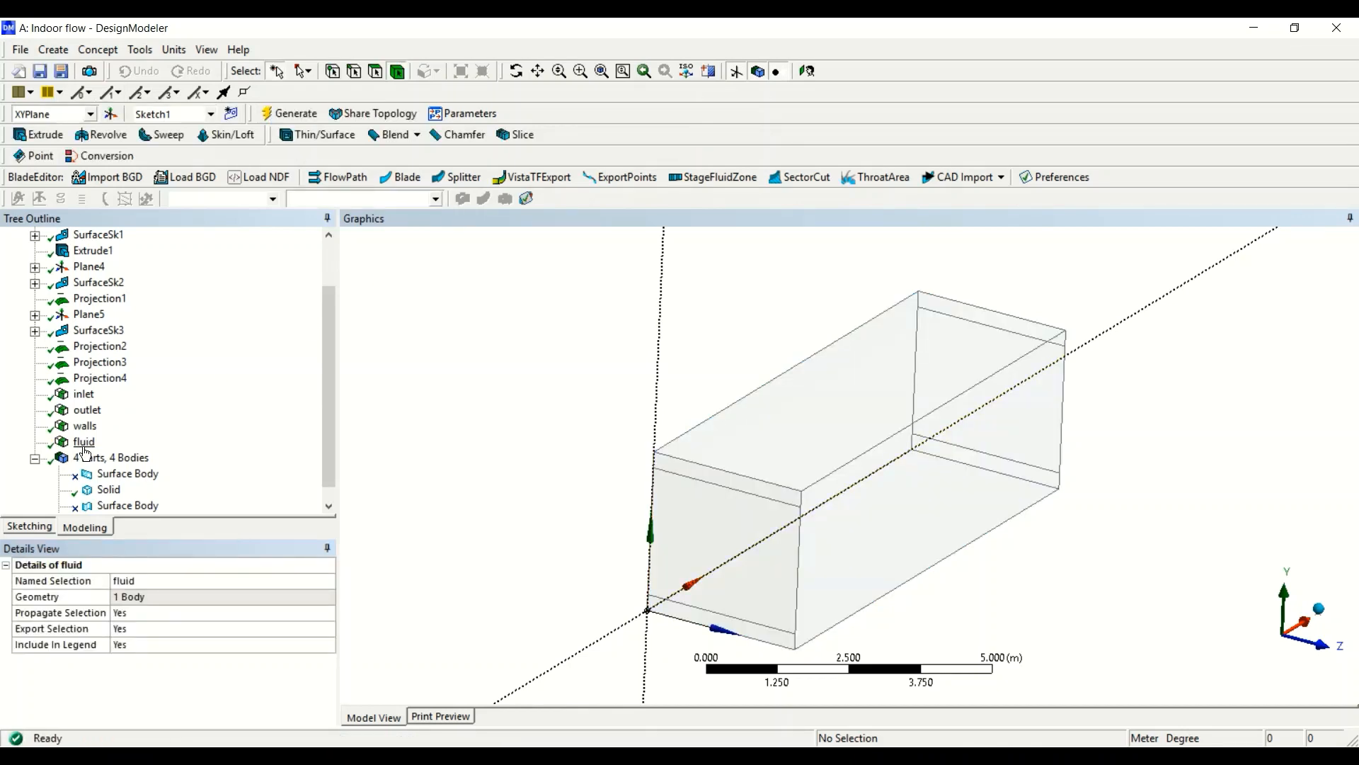
Review the geometry assigned to the inlet, walls, outlet and fluid named selections, and check the solid body's details.
{"action": "left_click", "coordinate": [81, 399]}
{"action": "left_click", "coordinate": [87, 426]}
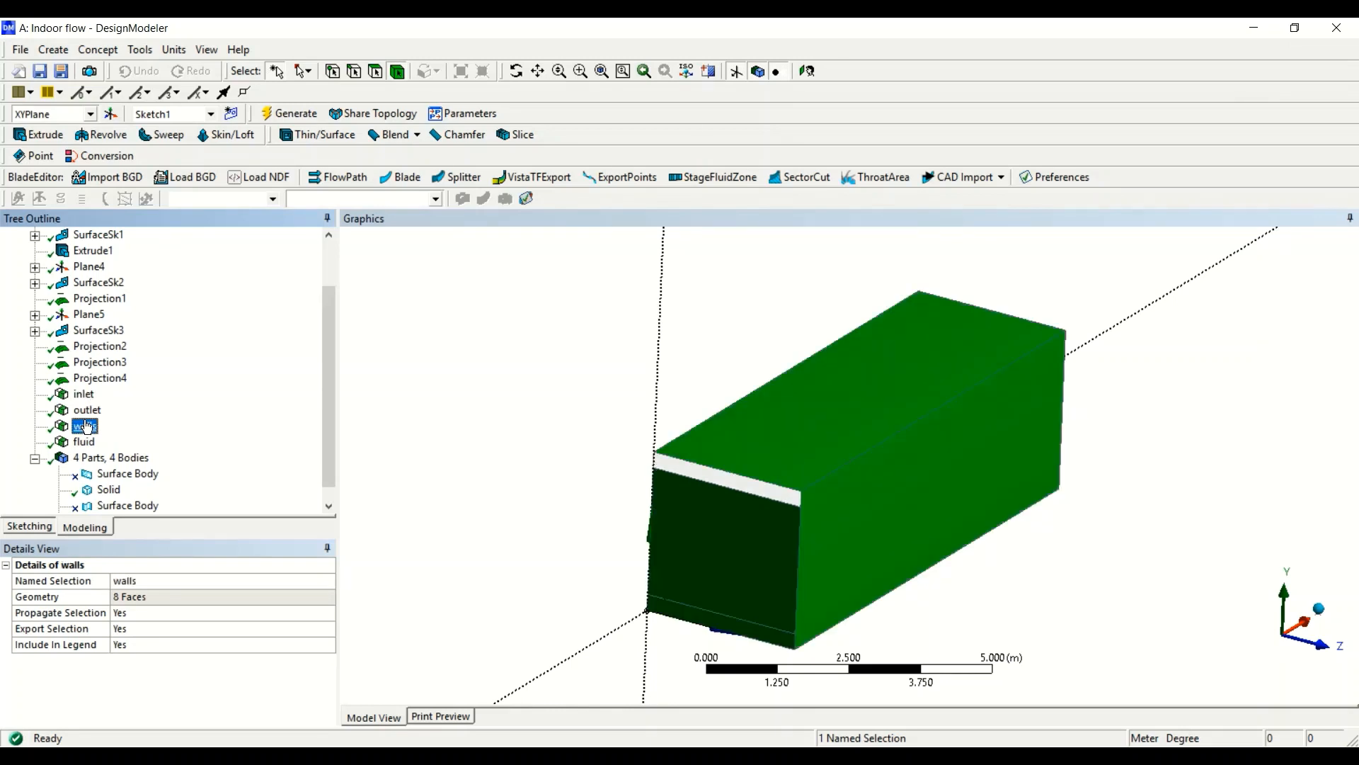
{"action": "left_click", "coordinate": [86, 412]}
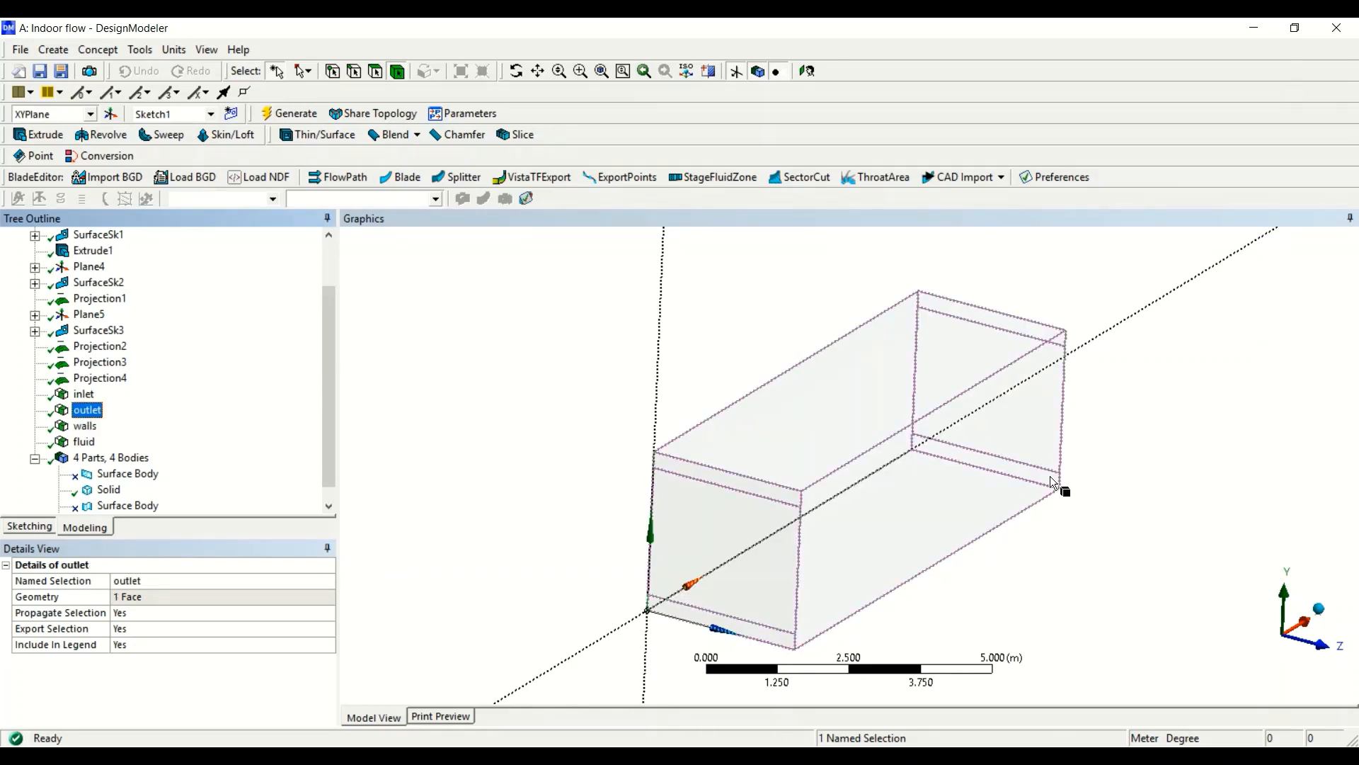
{"action": "left_click", "coordinate": [85, 442]}
{"action": "left_click", "coordinate": [756, 331]}
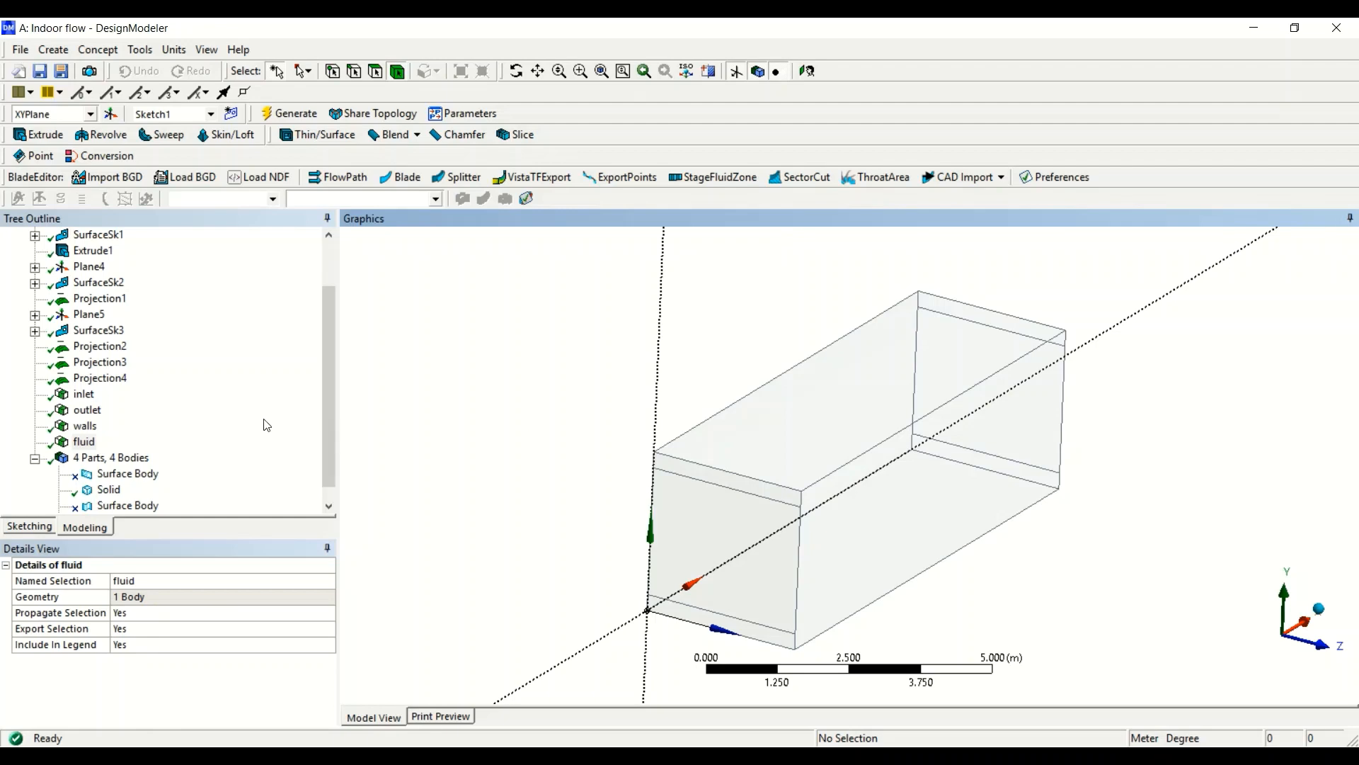
{"action": "scroll", "coordinate": [231, 450], "scroll_direction": "down", "scroll_amount": 1}
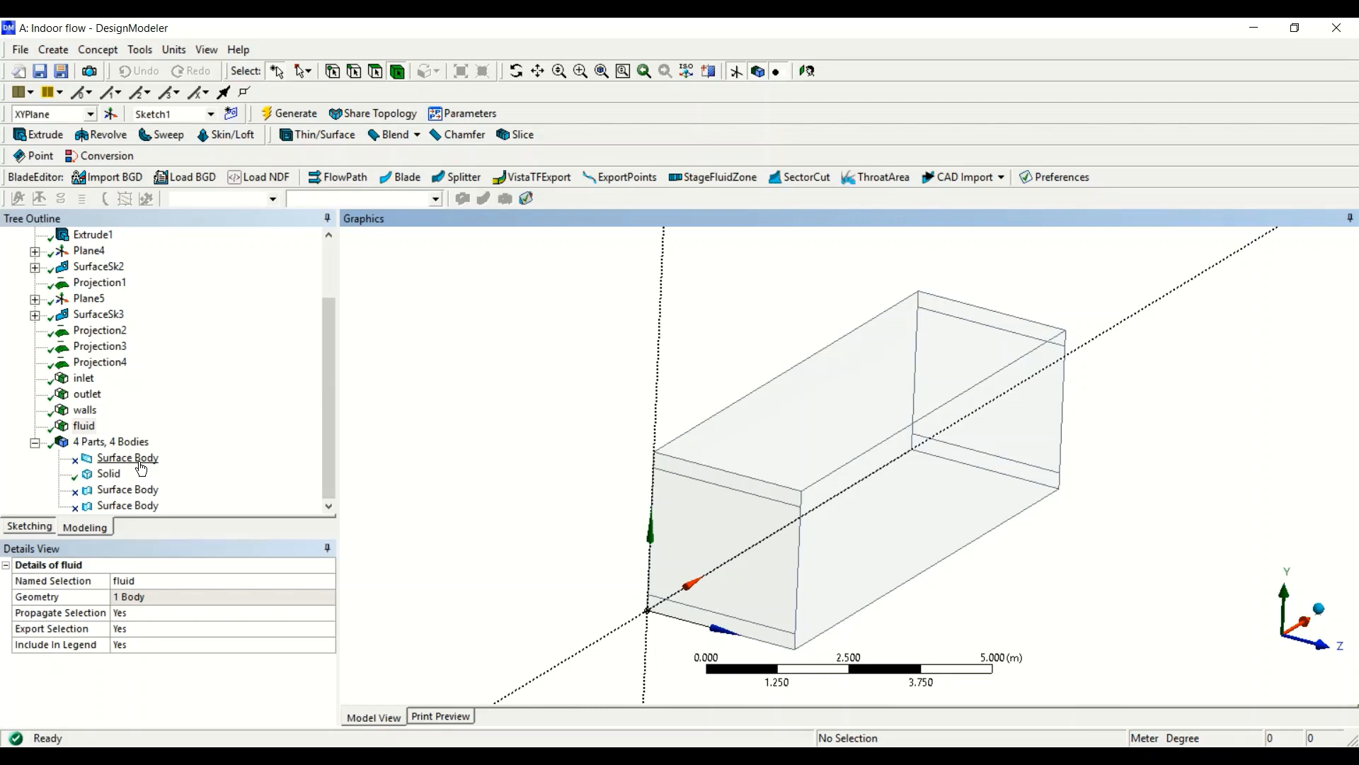
{"action": "left_click", "coordinate": [106, 476]}
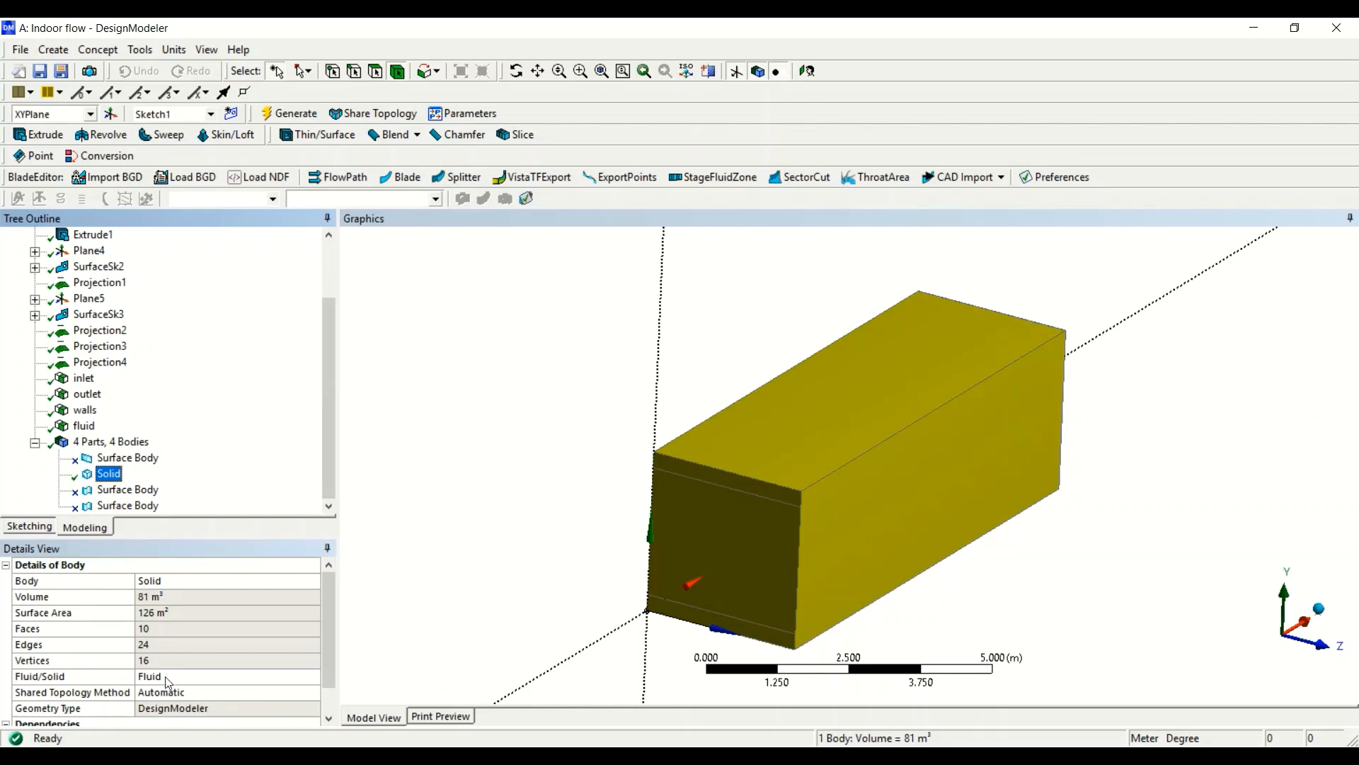
{"action": "left_click", "coordinate": [34, 444]}
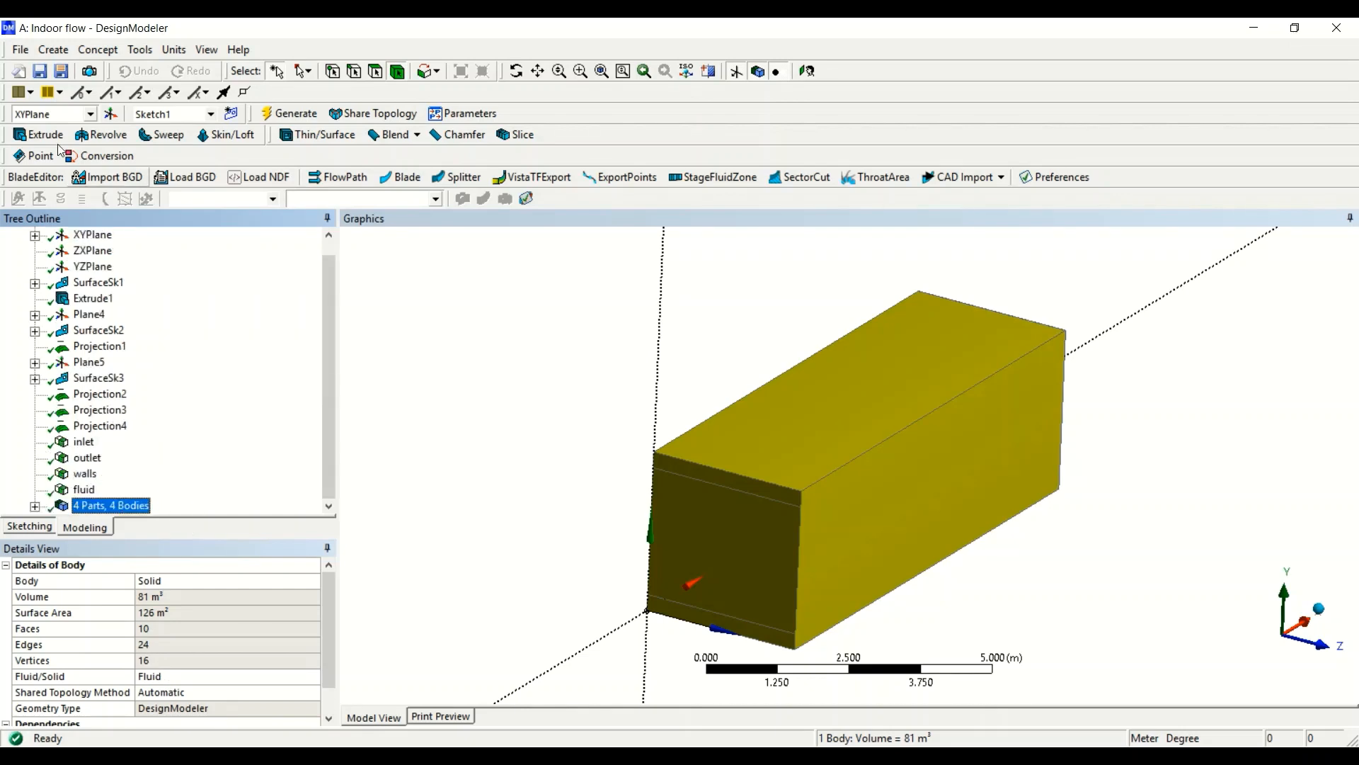
Save the project, switch to Workbench and open the Mesh component of the Indoor flow system.
{"action": "left_click", "coordinate": [22, 52]}
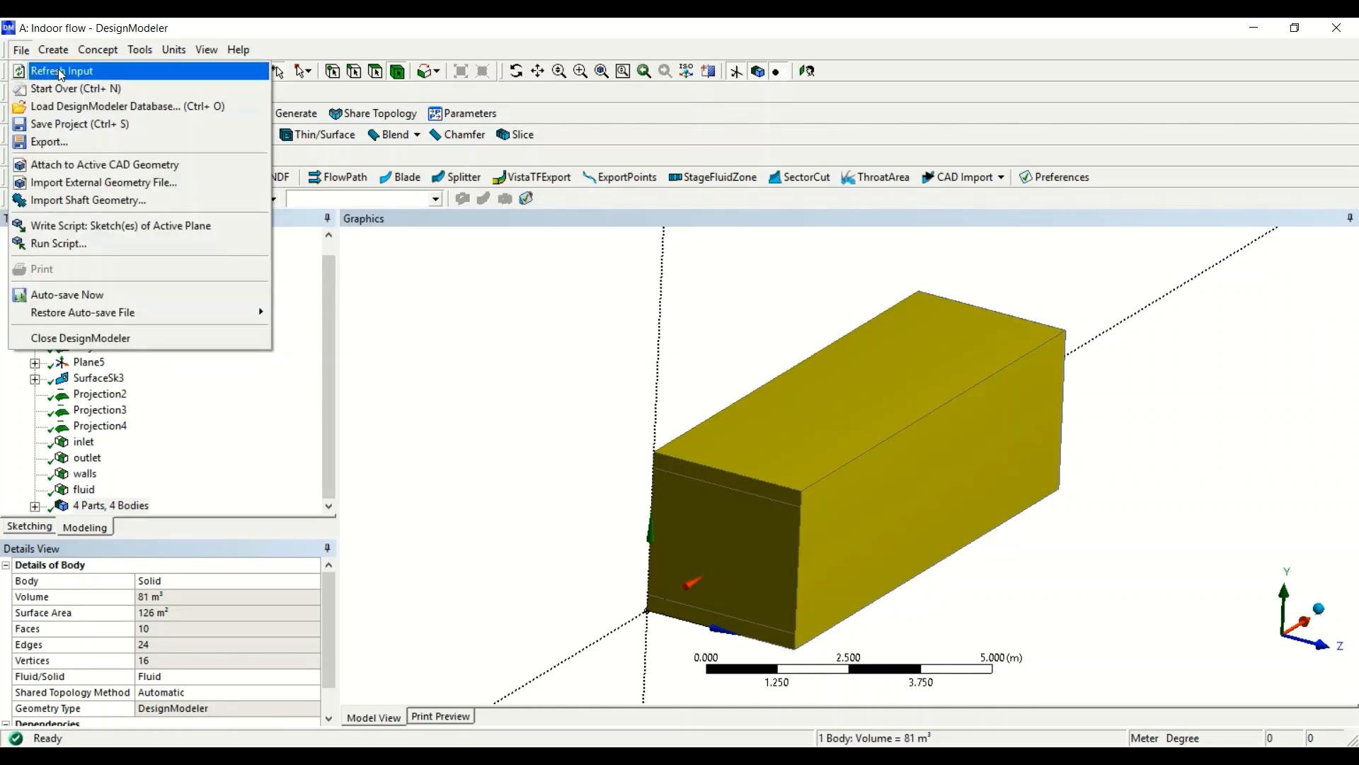
{"action": "left_click", "coordinate": [78, 125]}
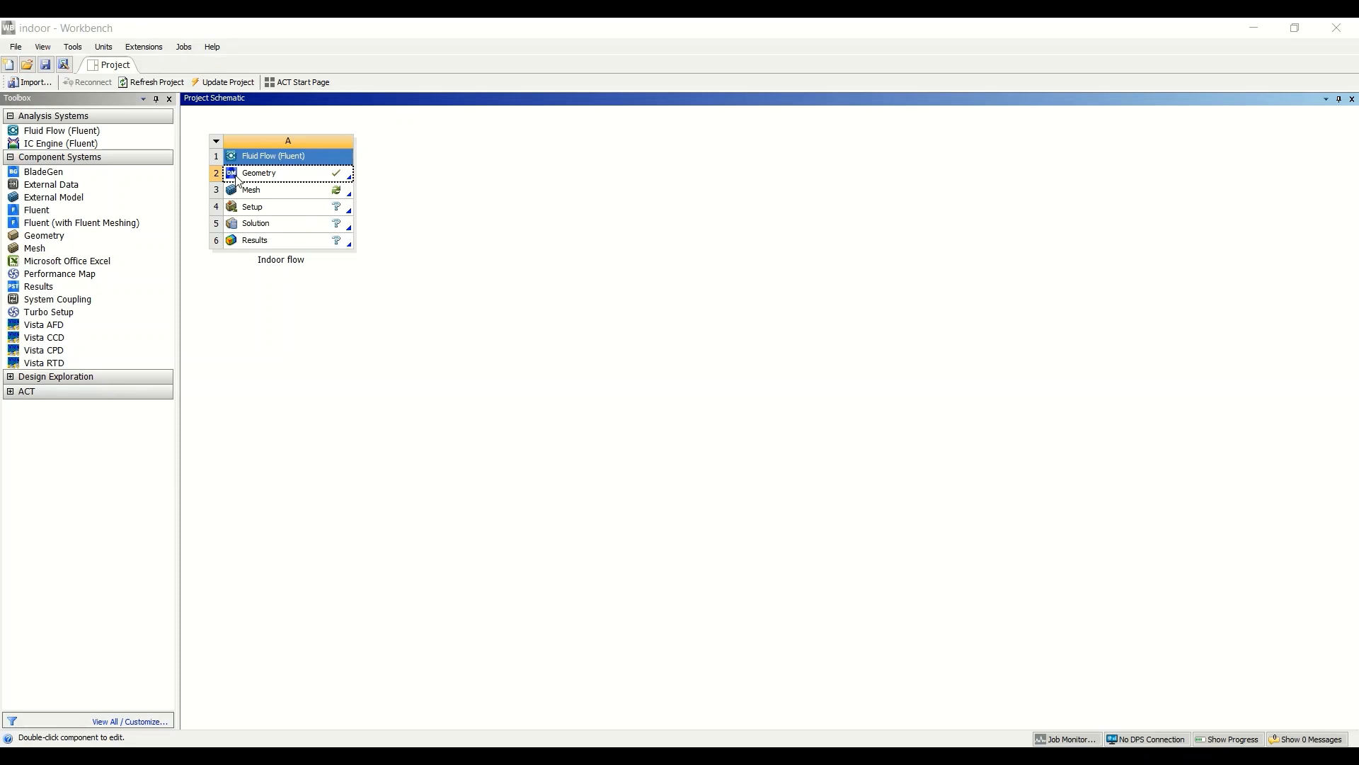
{"action": "left_click", "coordinate": [312, 193]}
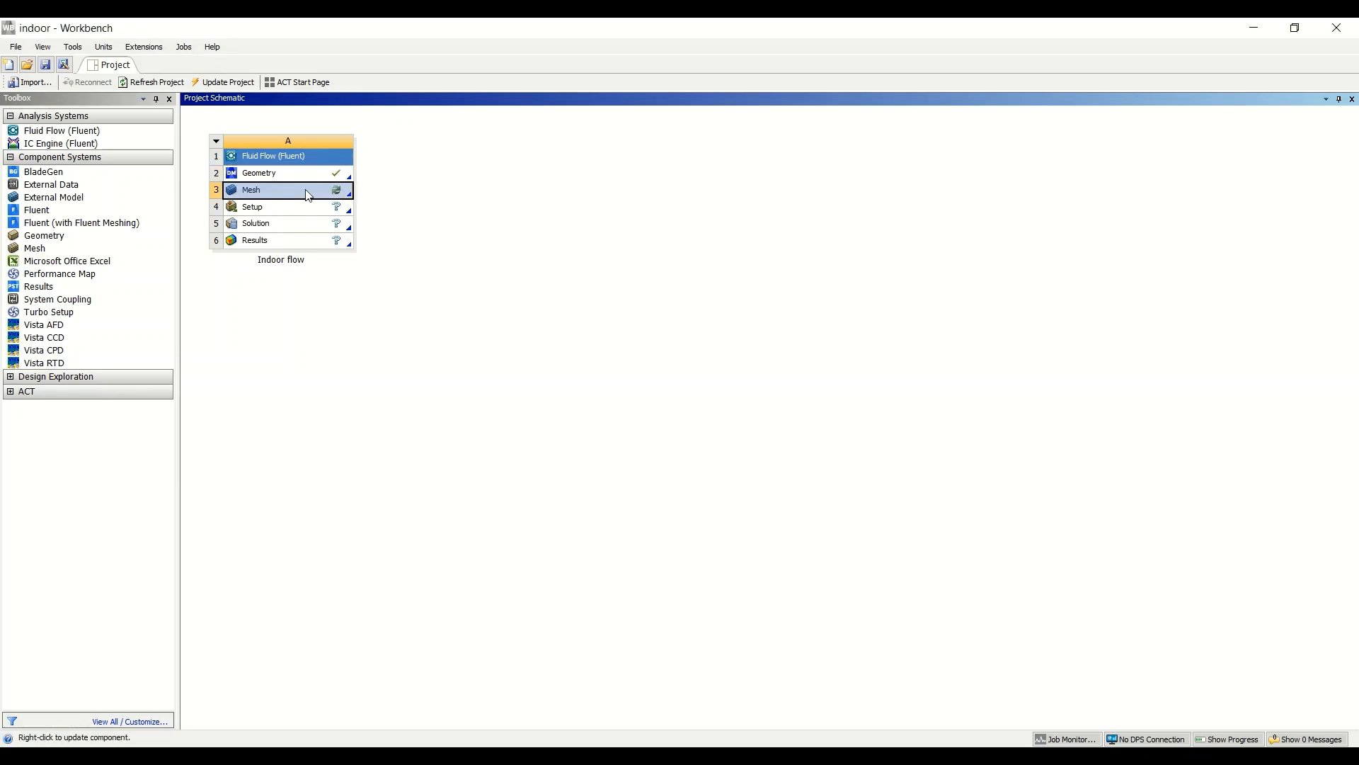
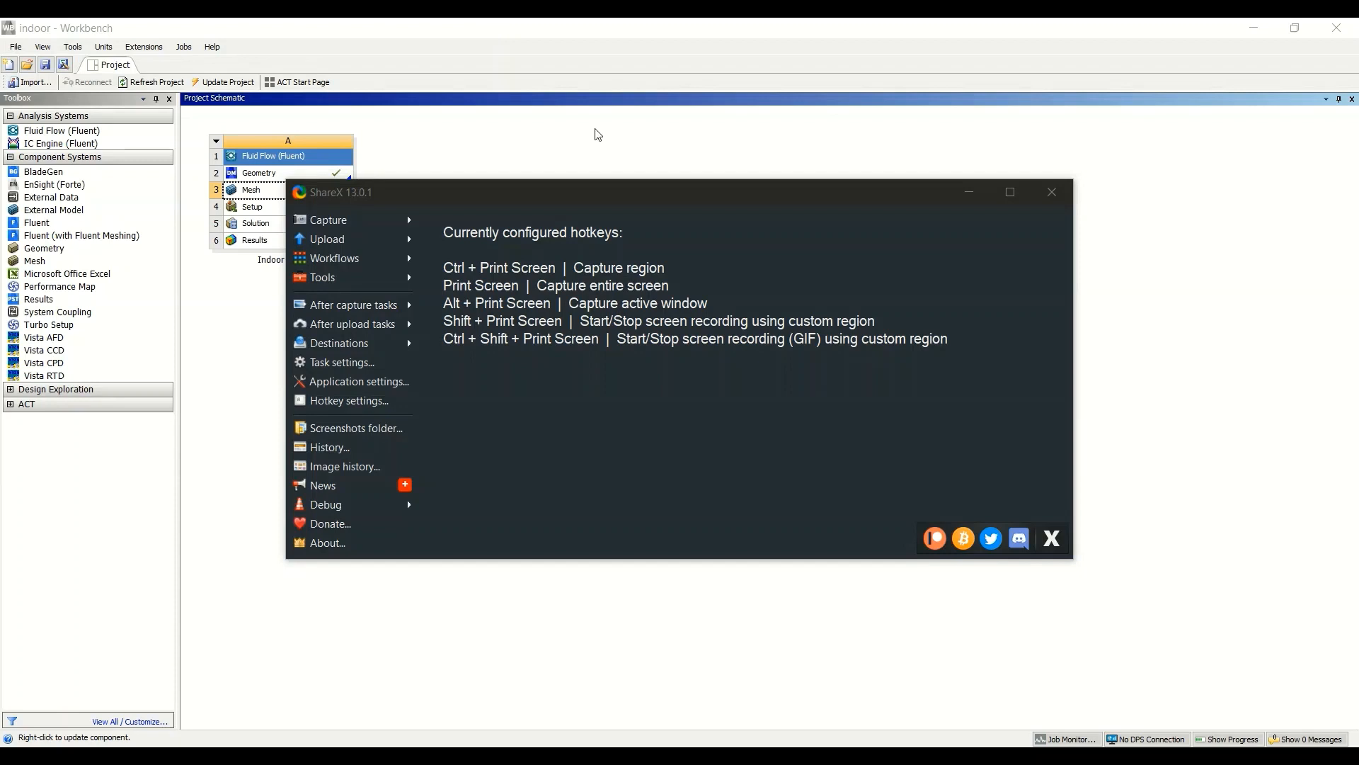
{"action": "left_click", "coordinate": [969, 195]}
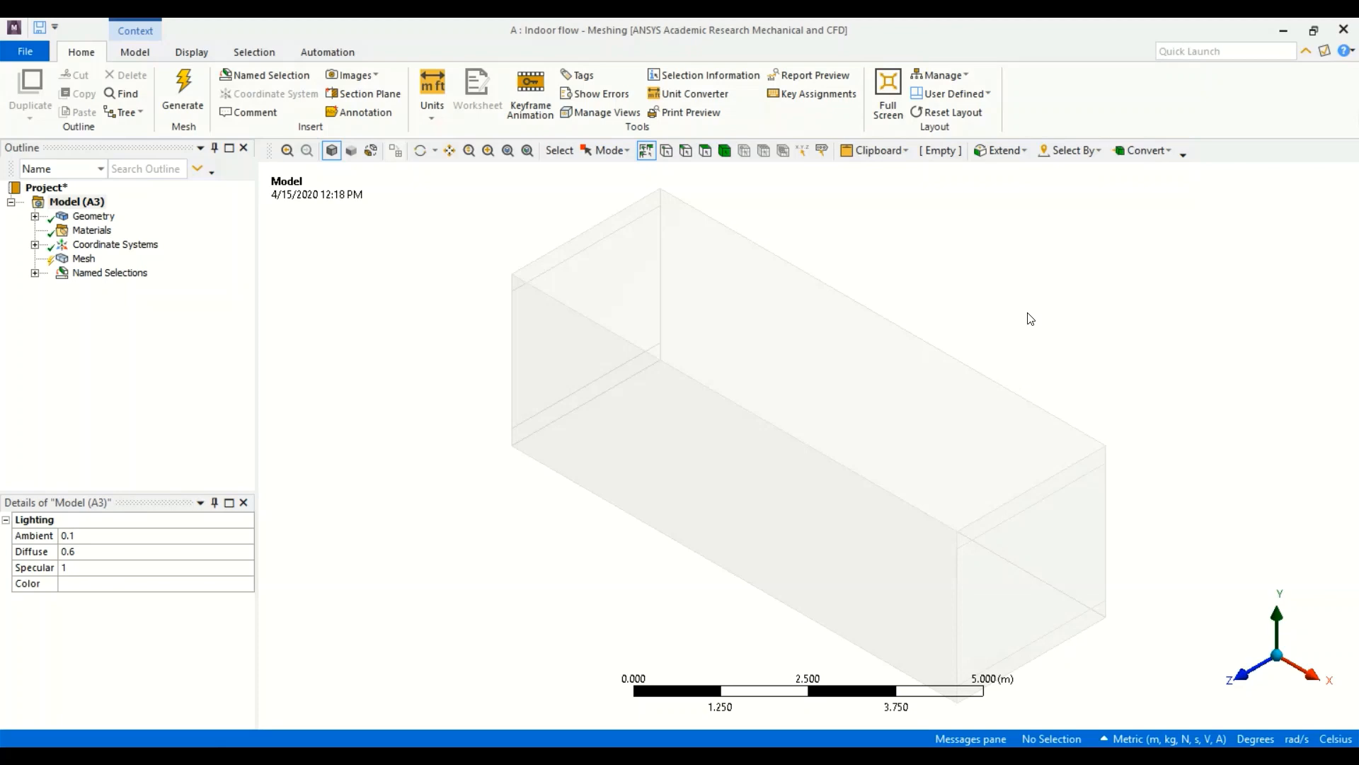
Show the global coordinate system and turn the model so its inlet end faces the viewer.
{"action": "left_click", "coordinate": [35, 244]}
{"action": "left_click", "coordinate": [120, 258]}
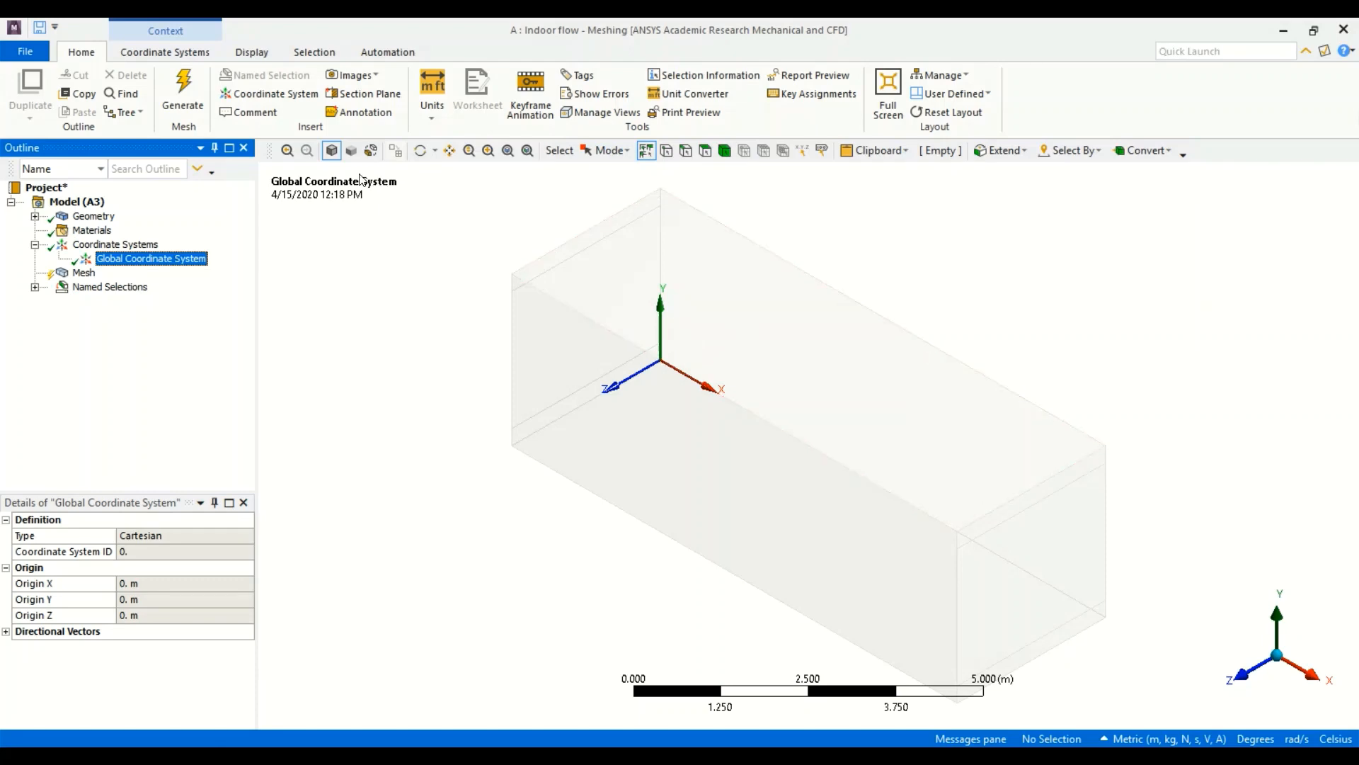
{"action": "left_click", "coordinate": [421, 151]}
{"action": "left_click_drag", "start_coordinate": [640, 501], "coordinate": [929, 446]}
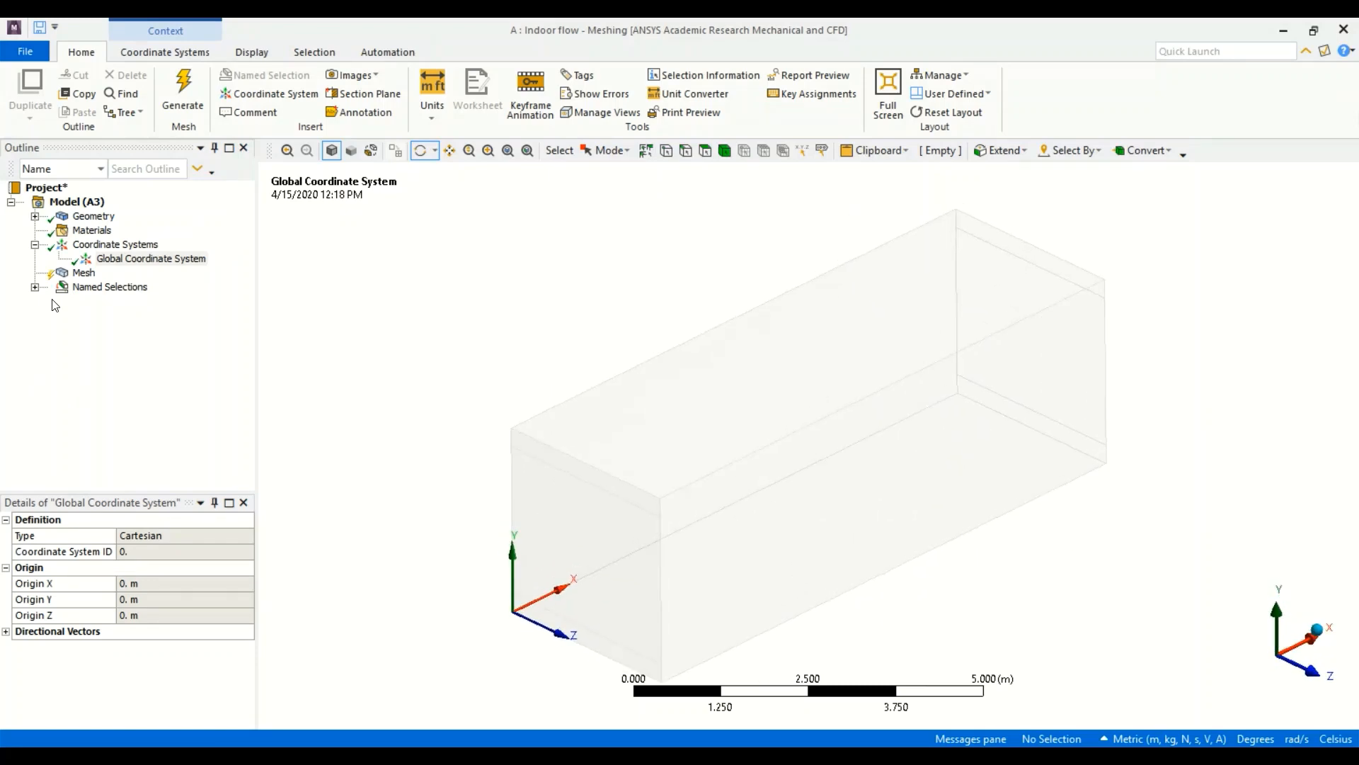
Check which geometry the imported inlet, walls, outlet and fluid named selections cover in the meshing model.
{"action": "left_click", "coordinate": [35, 287]}
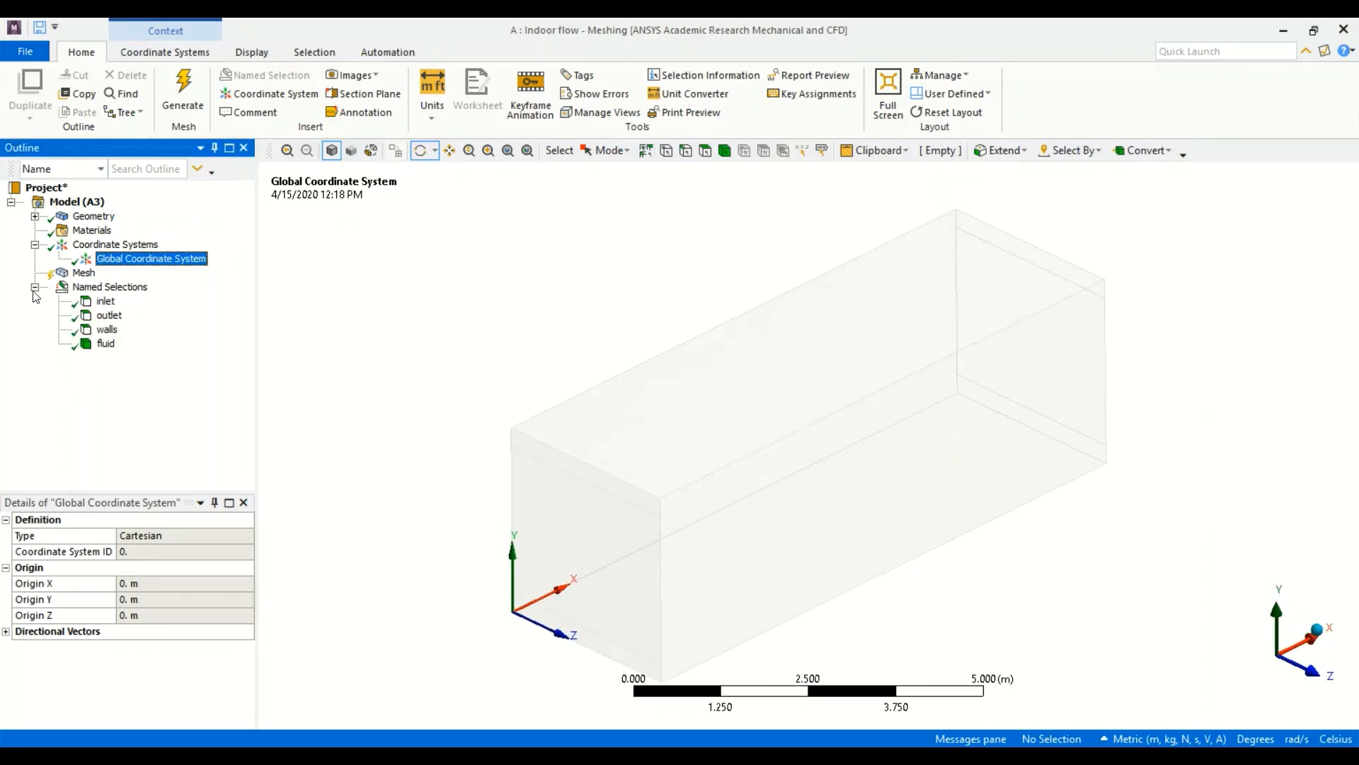
{"action": "left_click", "coordinate": [104, 302]}
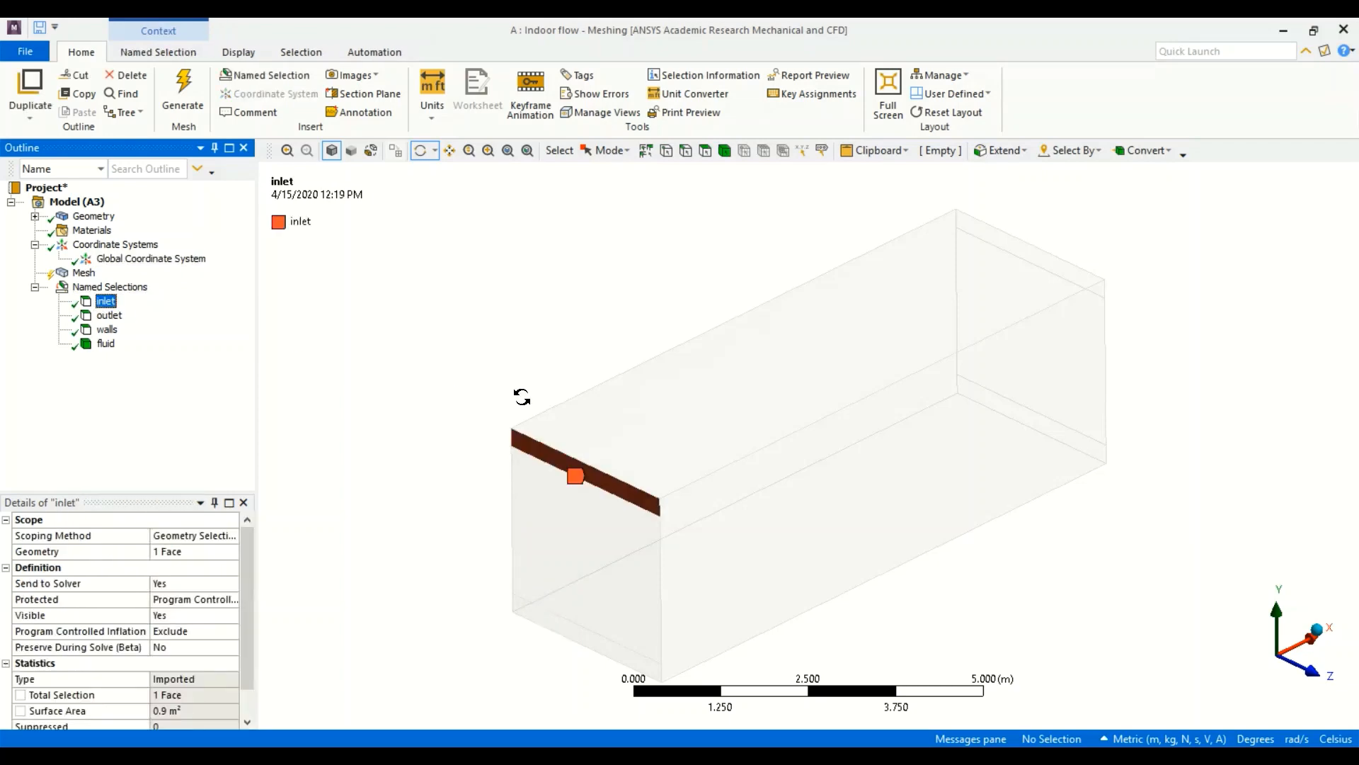
{"action": "left_click", "coordinate": [107, 331]}
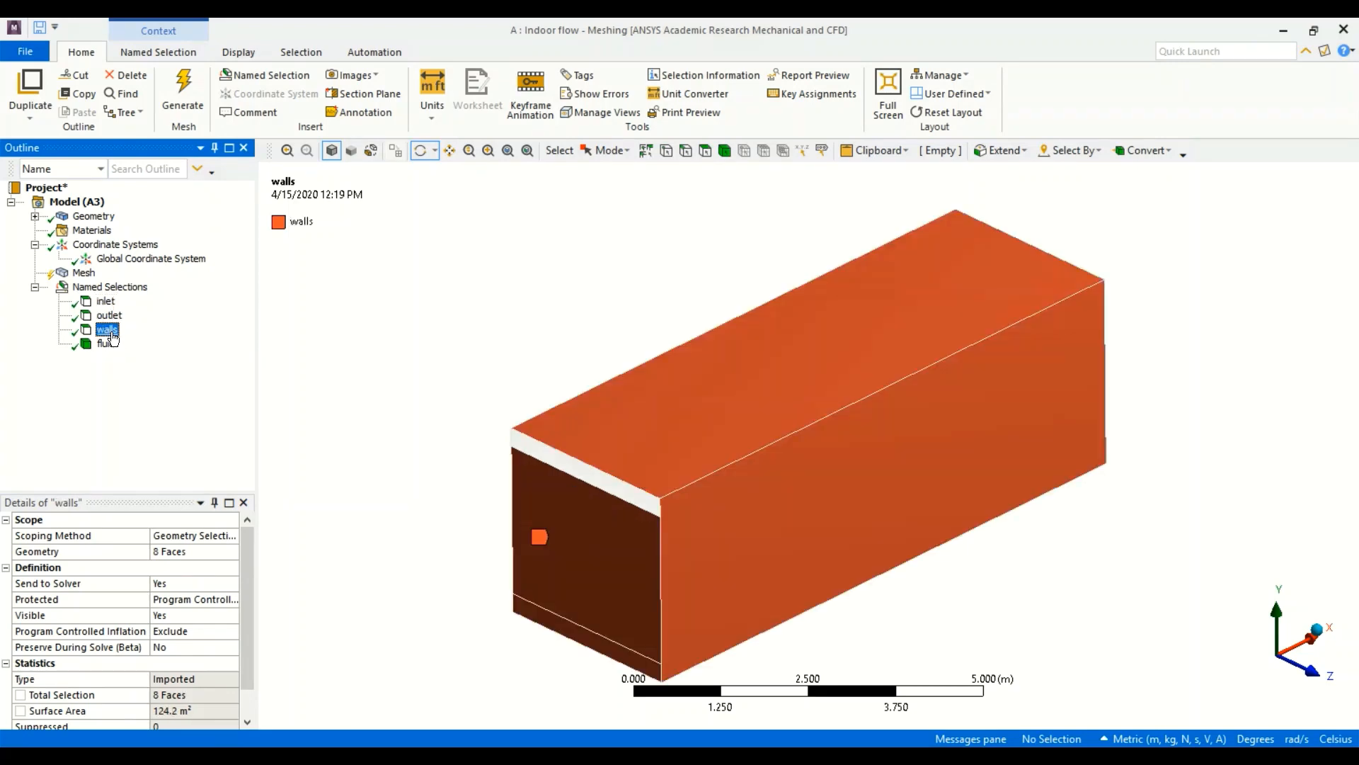
{"action": "left_click", "coordinate": [109, 315]}
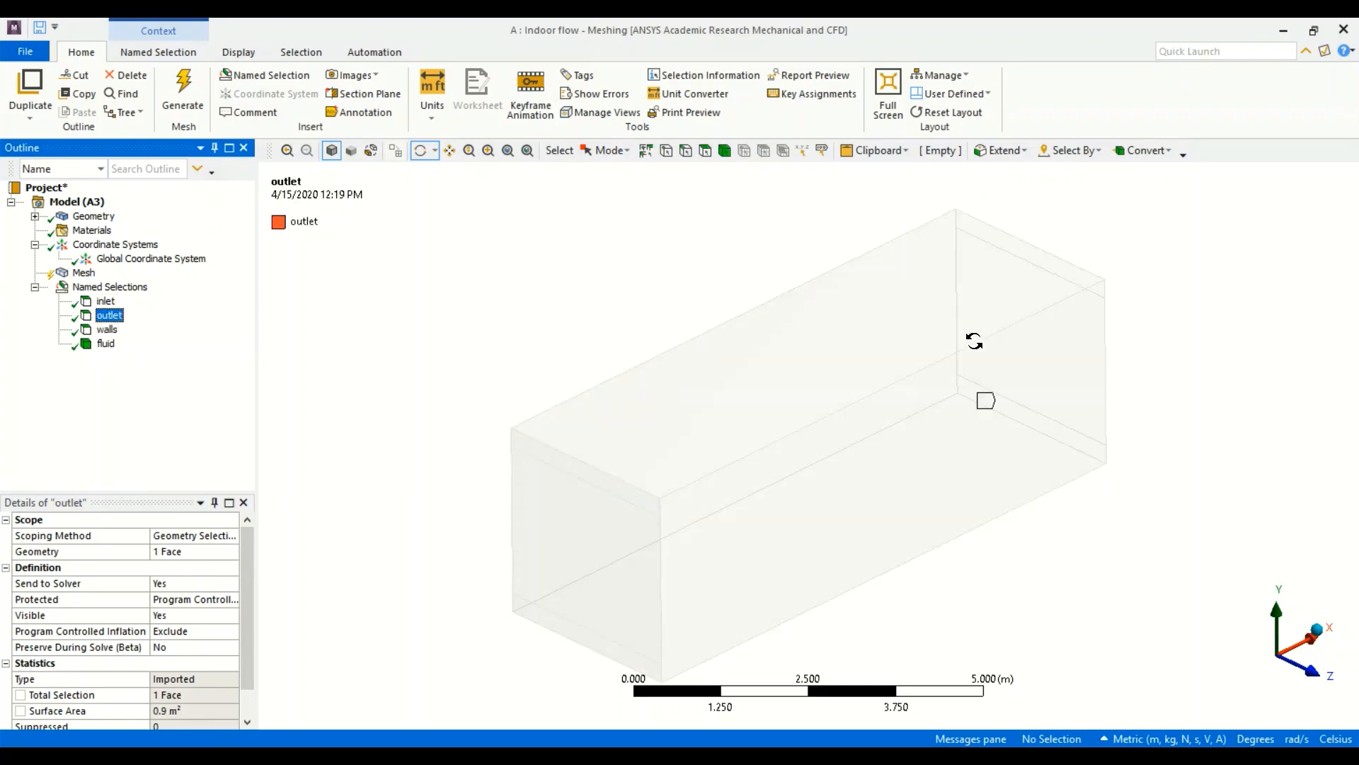
{"action": "left_click", "coordinate": [100, 345]}
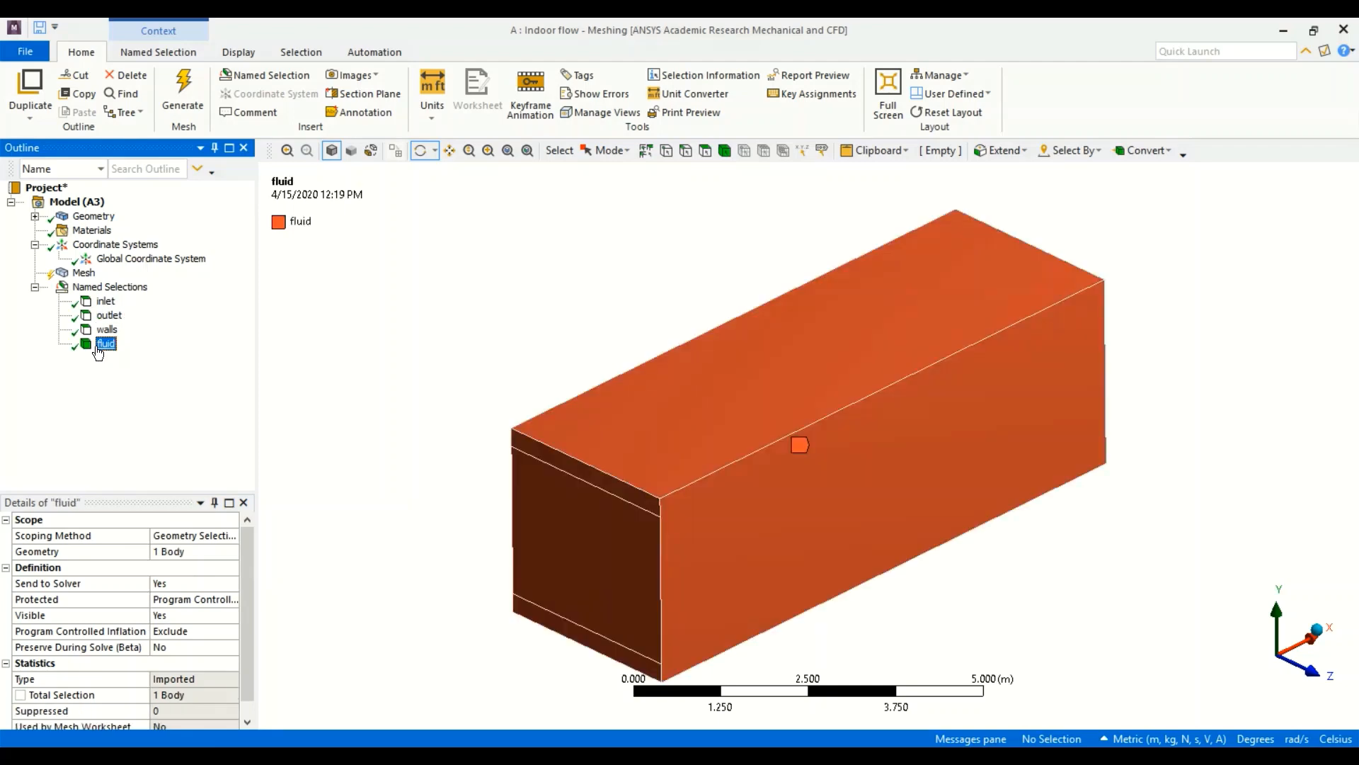
{"action": "left_click", "coordinate": [34, 288]}
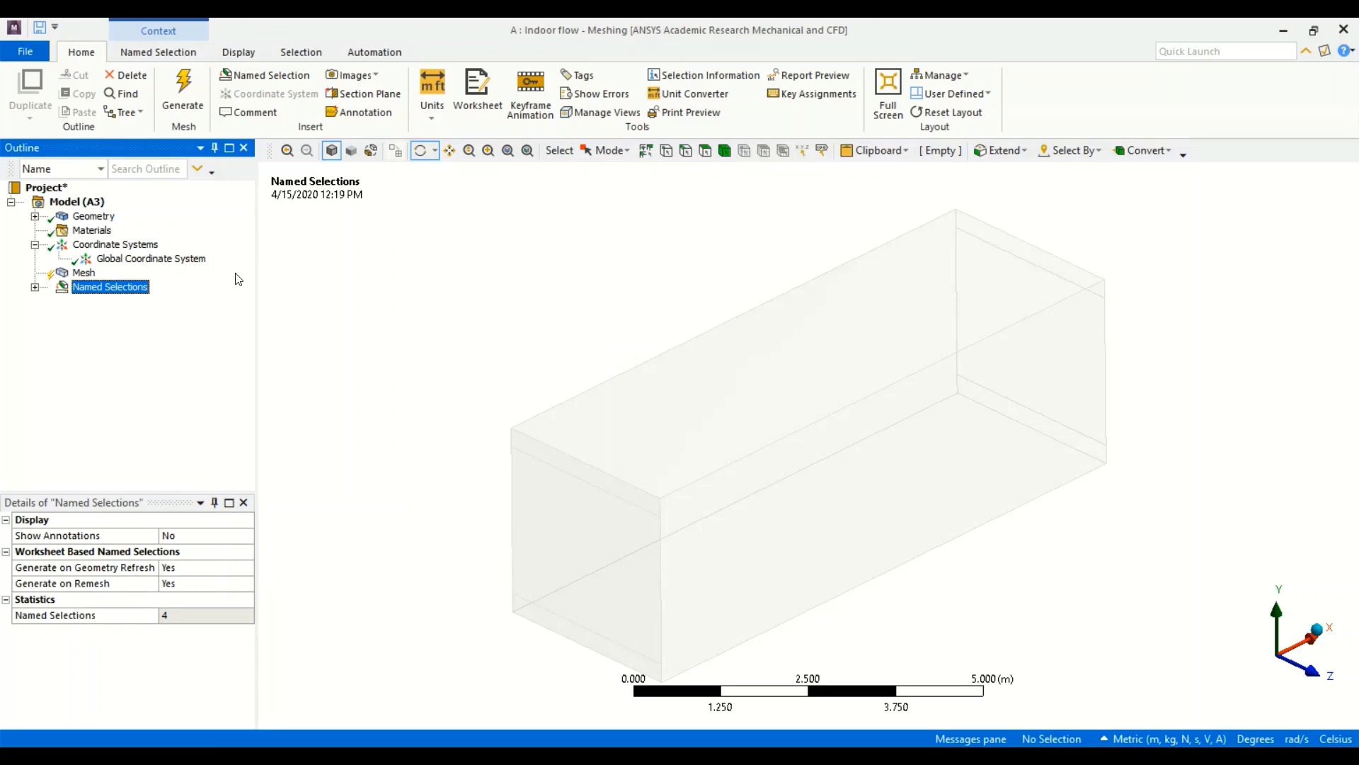
Insert an edge sizing mesh control on the four long edges of the box running along the X direction.
{"action": "left_click", "coordinate": [84, 273]}
{"action": "left_click", "coordinate": [686, 148]}
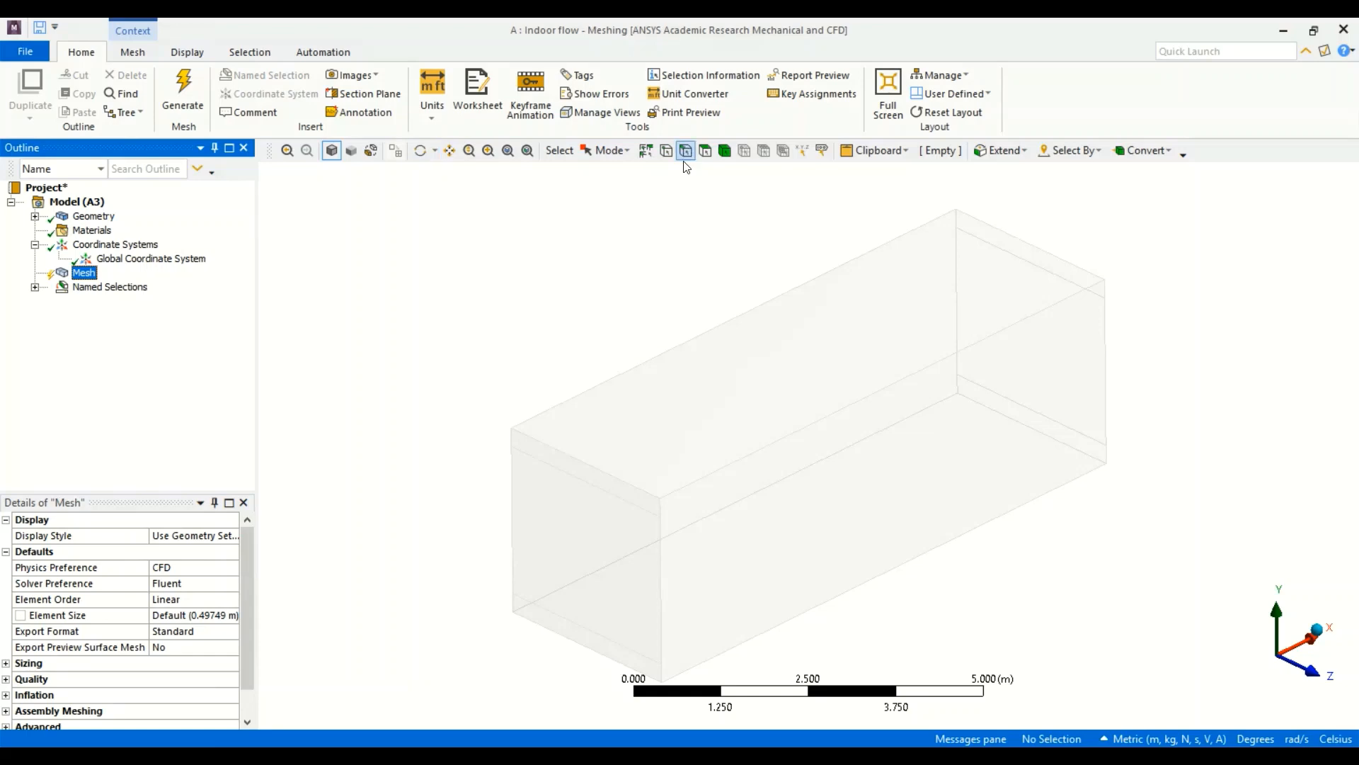
{"action": "left_click", "coordinate": [741, 315]}
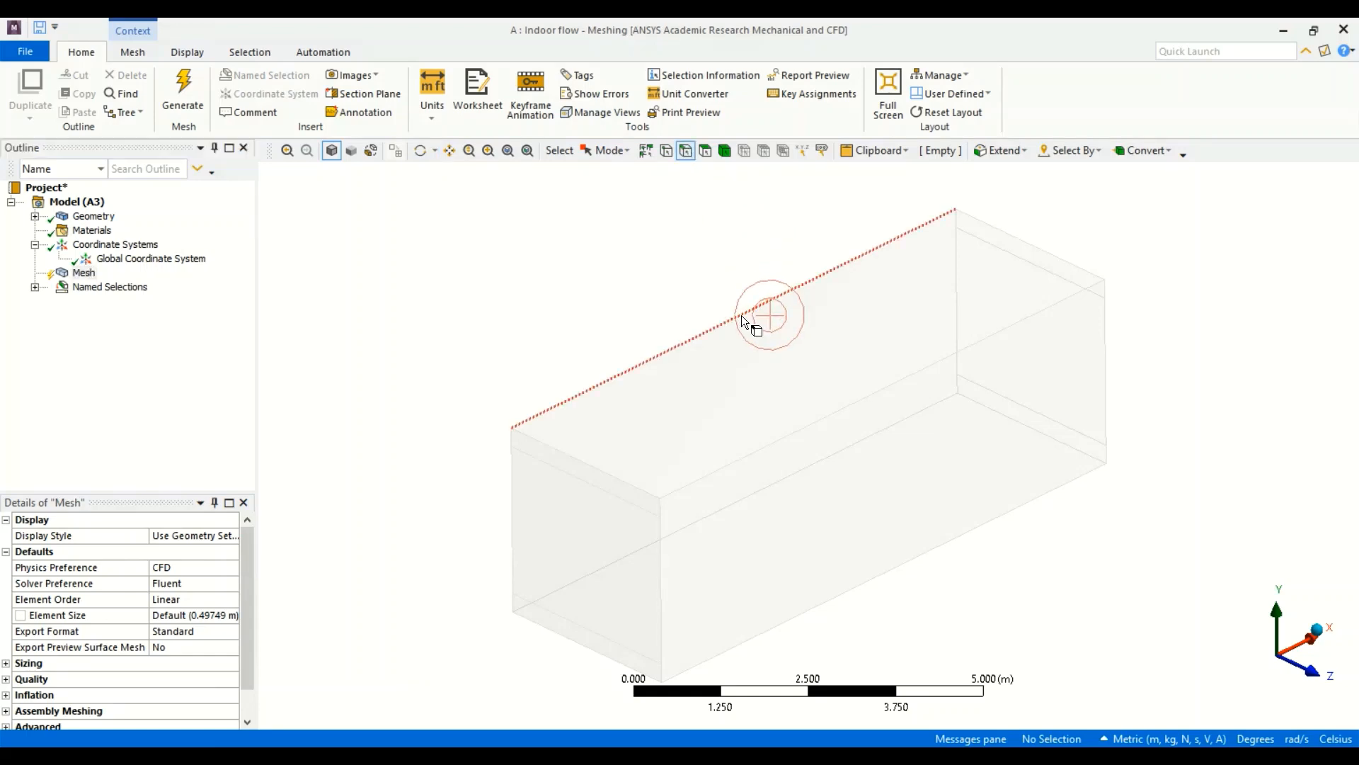
{"action": "left_click", "coordinate": [858, 393], "text": "ctrl"}
{"action": "left_click", "coordinate": [873, 425], "text": "ctrl"}
{"action": "left_click", "coordinate": [936, 550], "text": "ctrl"}
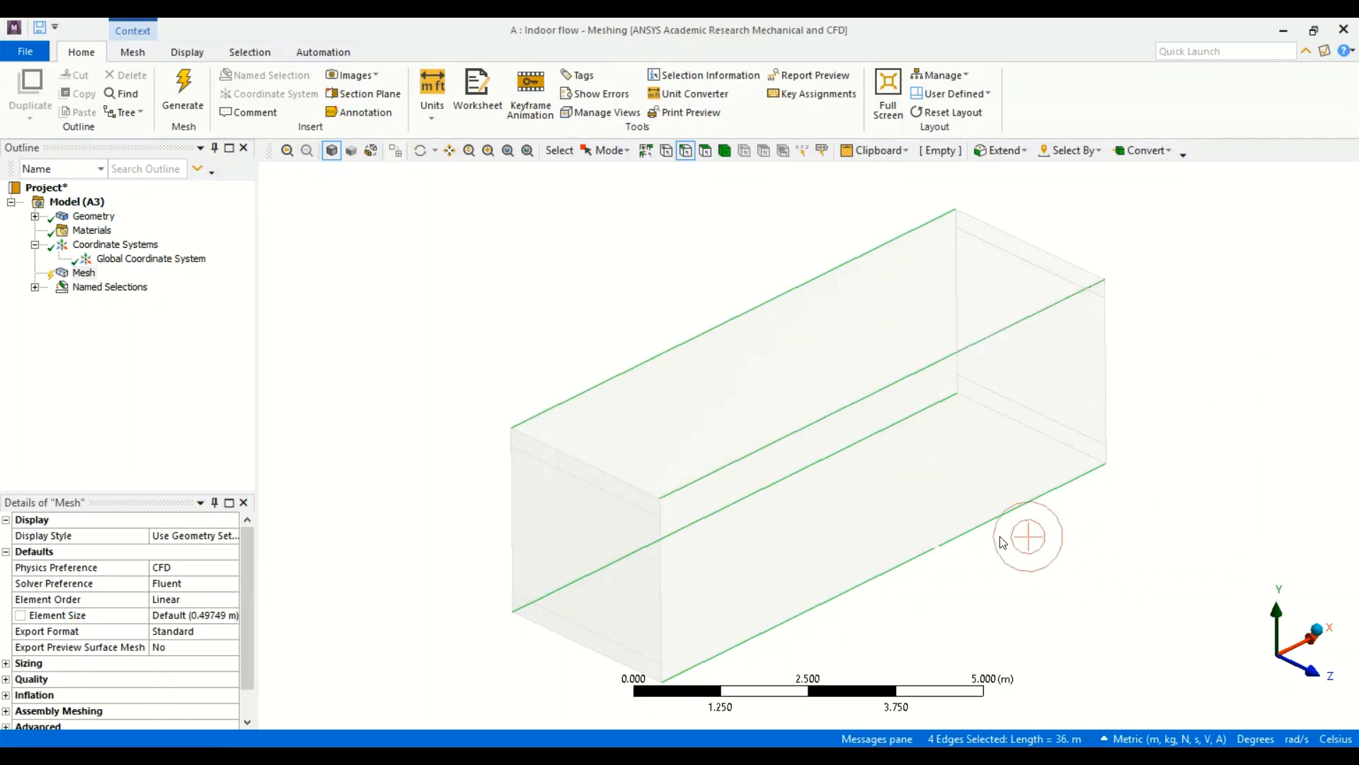
{"action": "right_click", "coordinate": [946, 362]}
{"action": "mouse_move", "coordinate": [1108, 316]}
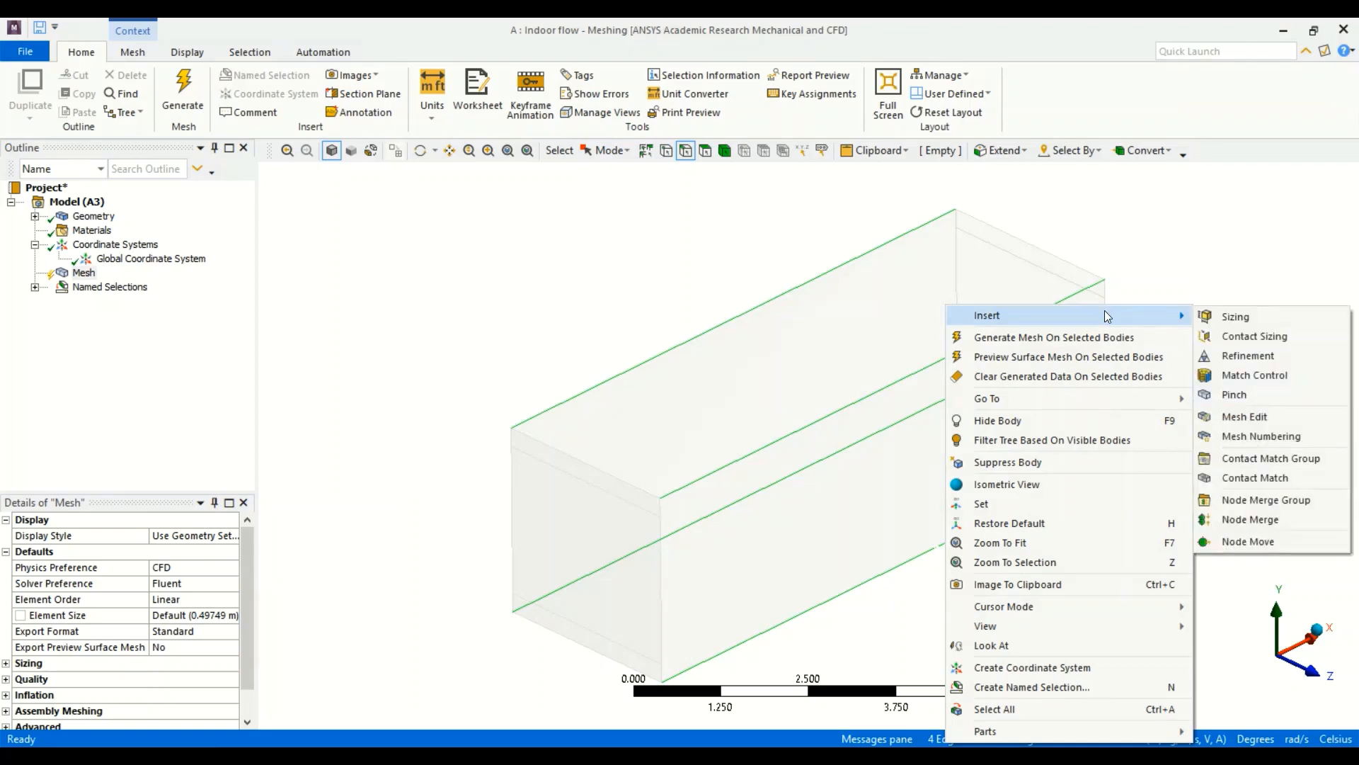
{"action": "left_click", "coordinate": [1238, 317]}
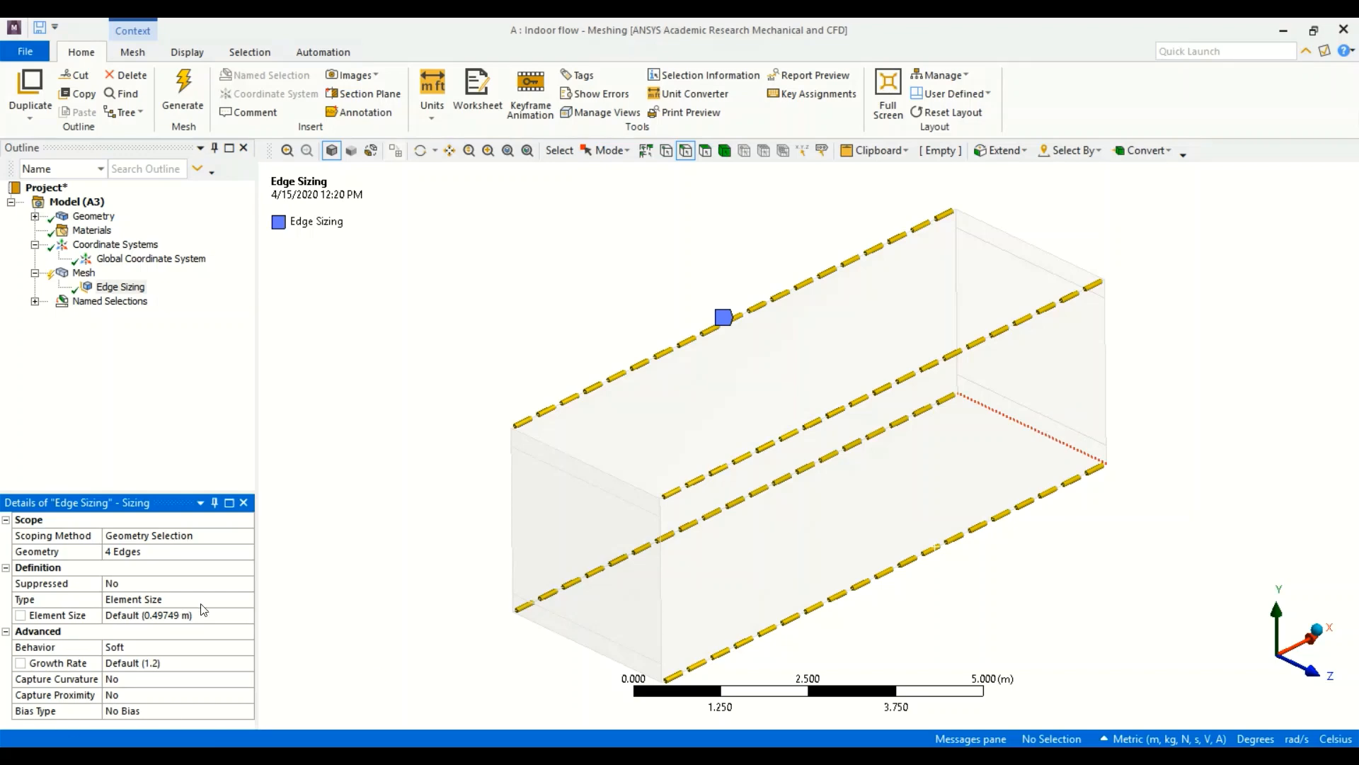
Set the edge sizing type to Number of Divisions with 64 divisions.
{"action": "left_click", "coordinate": [237, 600]}
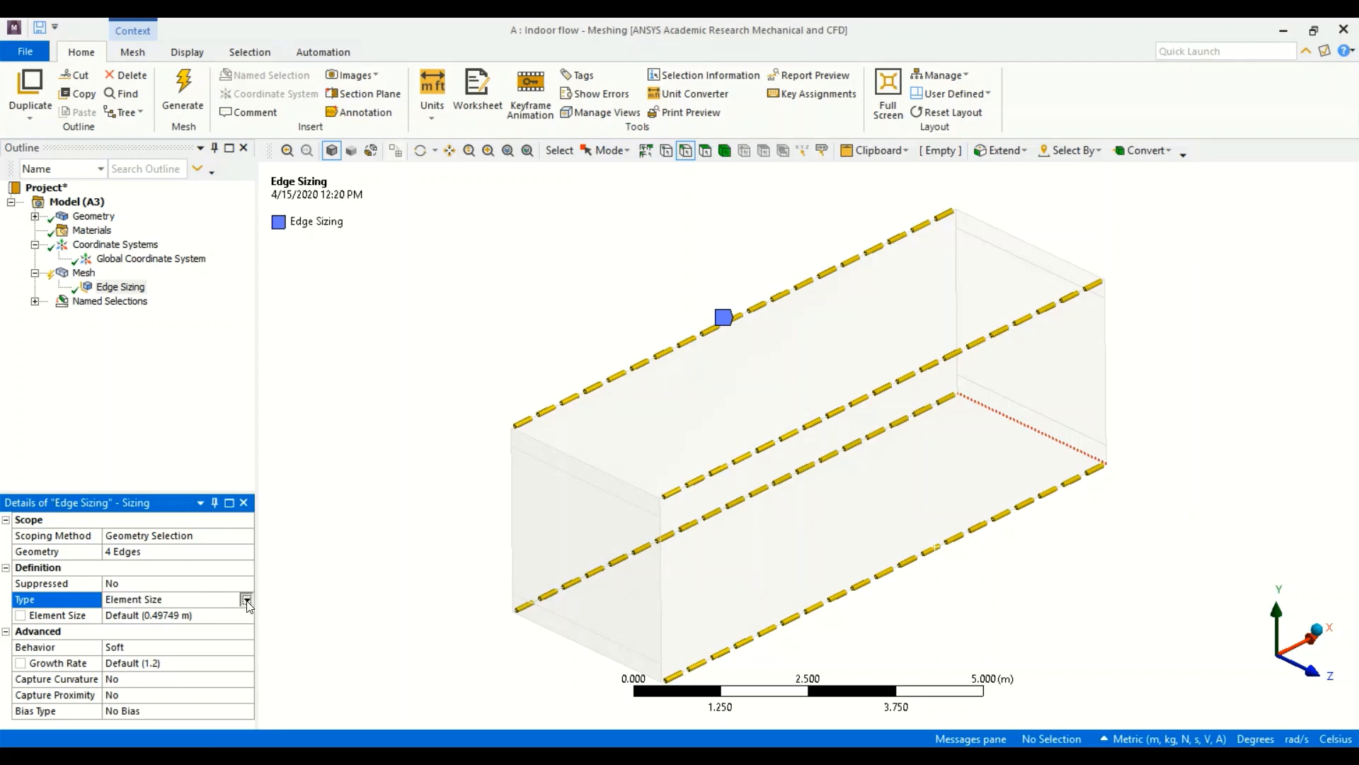
{"action": "left_click", "coordinate": [247, 599]}
{"action": "left_click", "coordinate": [238, 630]}
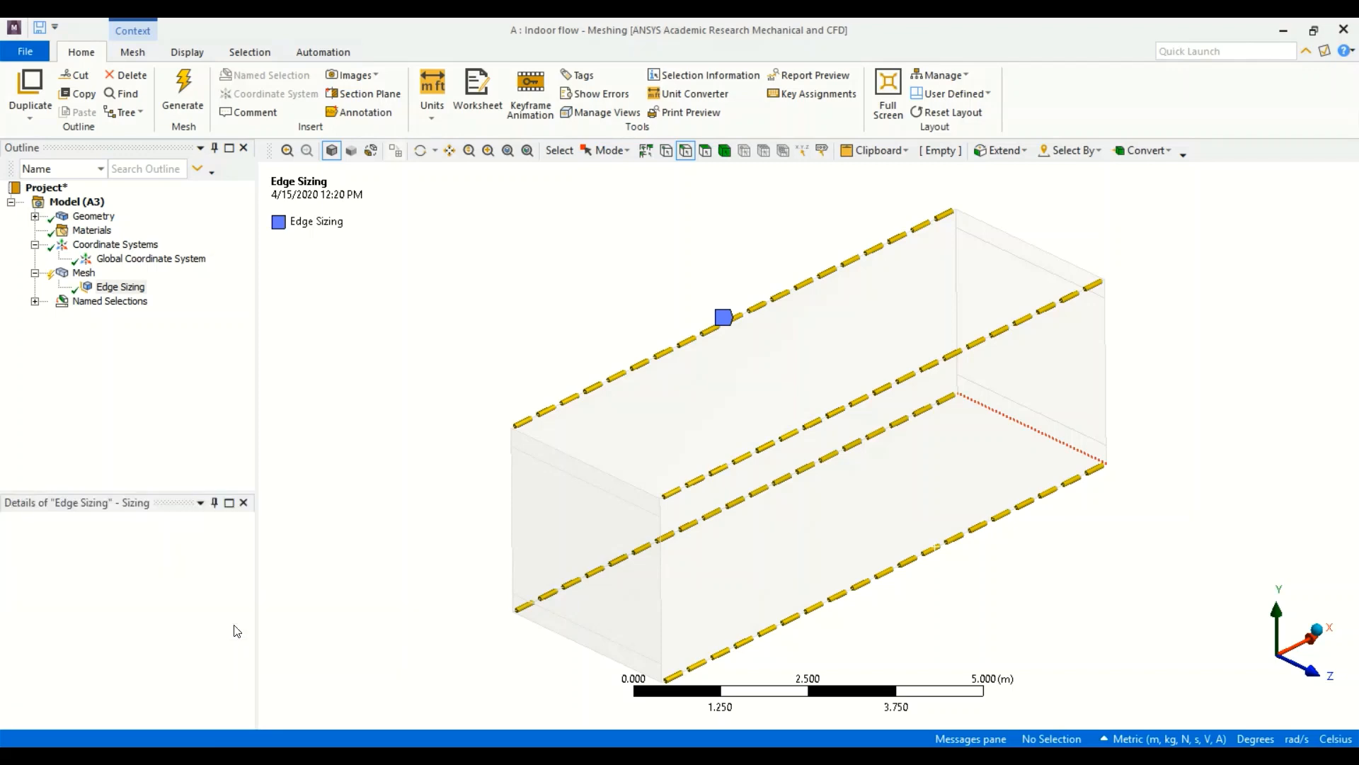
{"action": "left_click", "coordinate": [168, 616]}
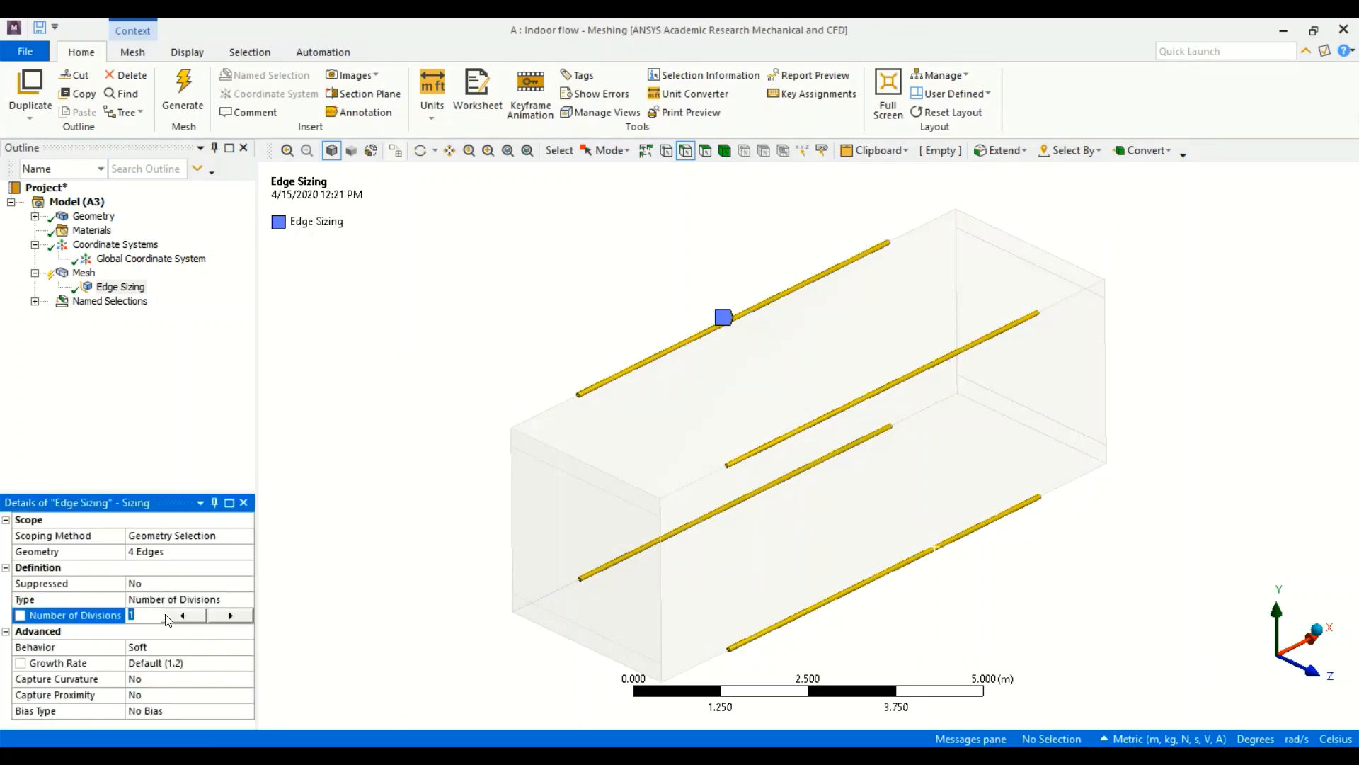
{"action": "type", "text": "64"}
{"action": "key", "text": "Return"}
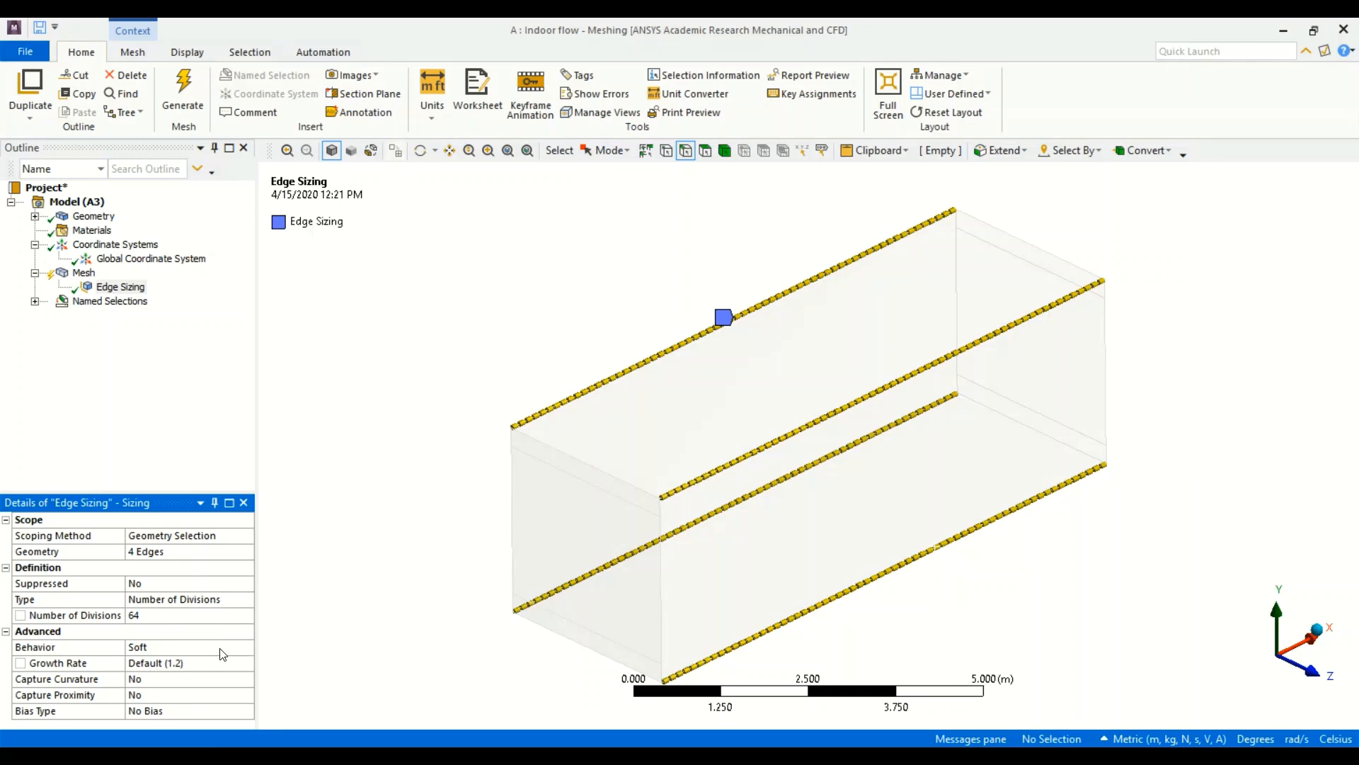
Give the edge sizing a double-sided bias with the smallest divisions at the middle of the edges and set its bias option to Smooth Transition.
{"action": "left_click", "coordinate": [211, 709]}
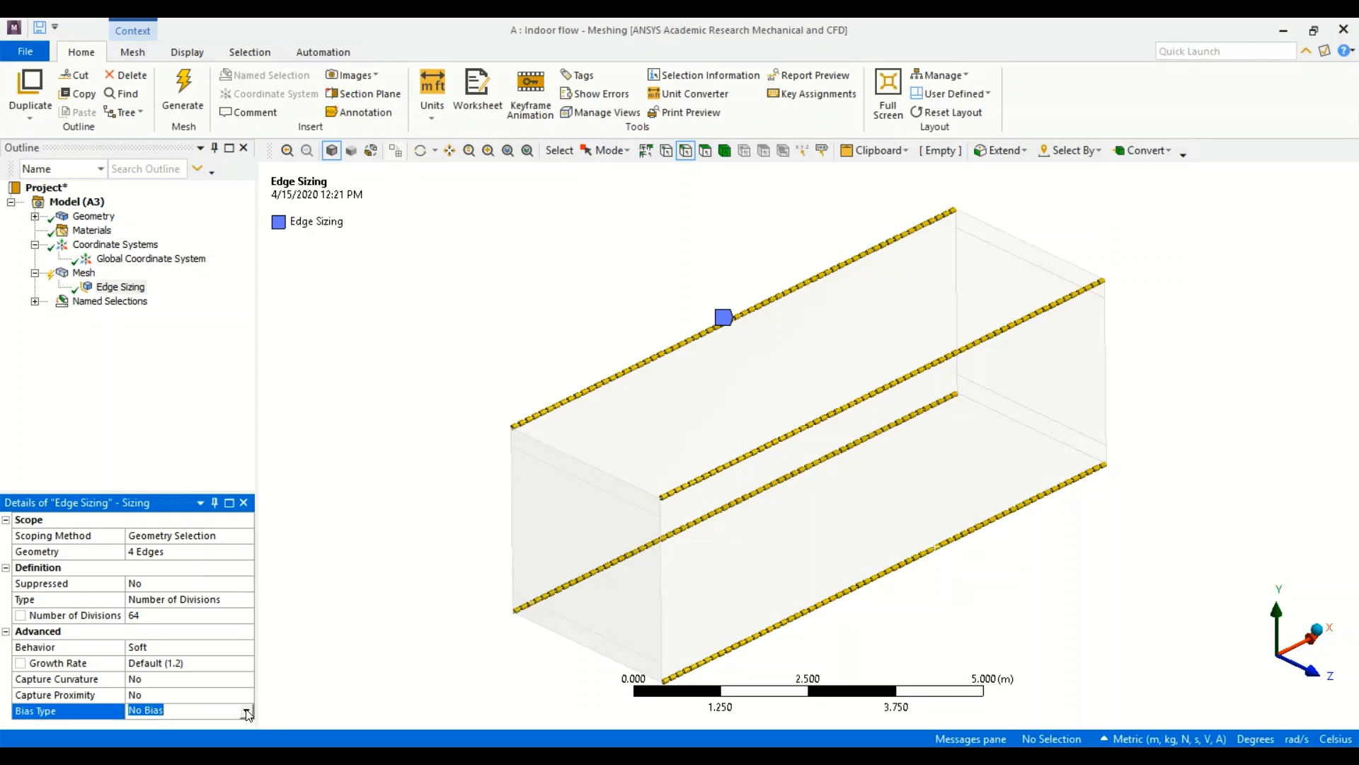
{"action": "left_click", "coordinate": [246, 711]}
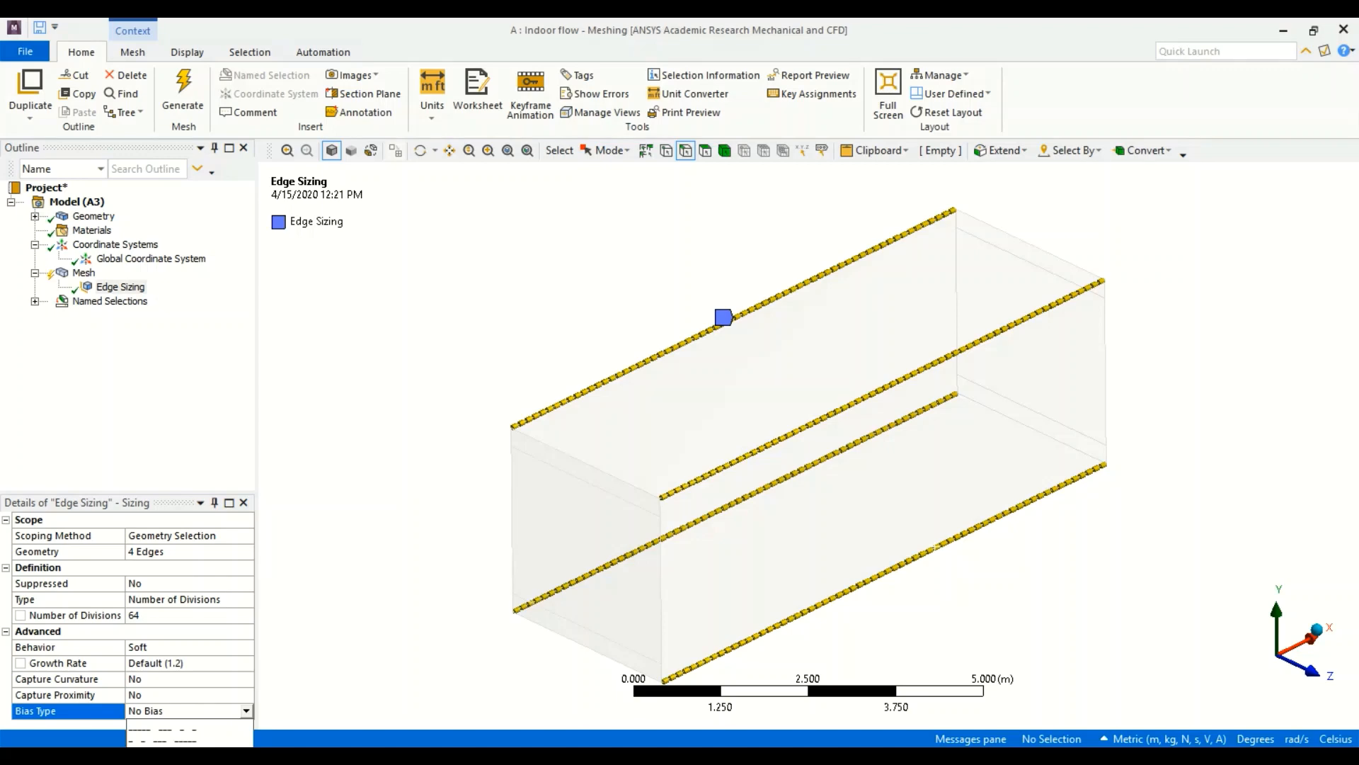
{"action": "left_click", "coordinate": [212, 740]}
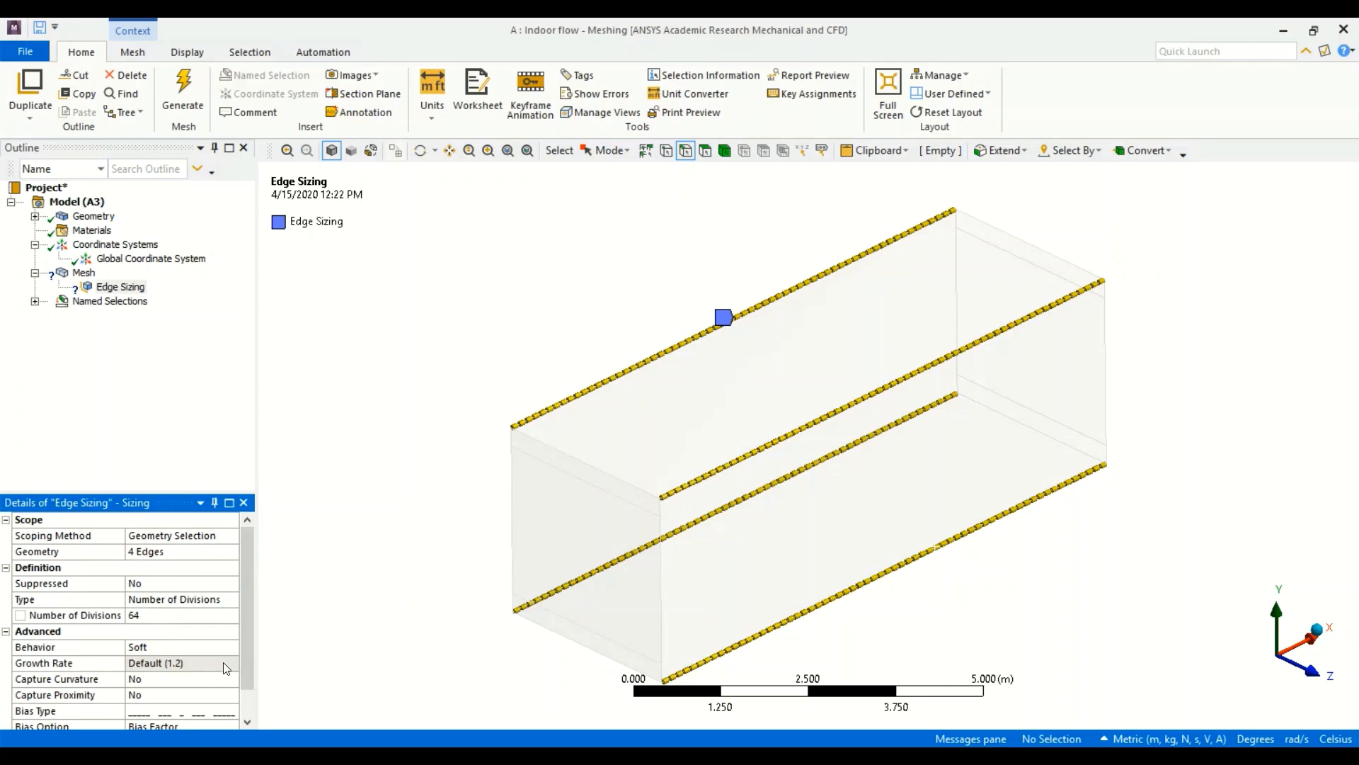
{"action": "scroll", "coordinate": [304, 570], "scroll_direction": "down", "scroll_amount": 4}
{"action": "scroll", "coordinate": [257, 596], "scroll_direction": "up", "scroll_amount": 5}
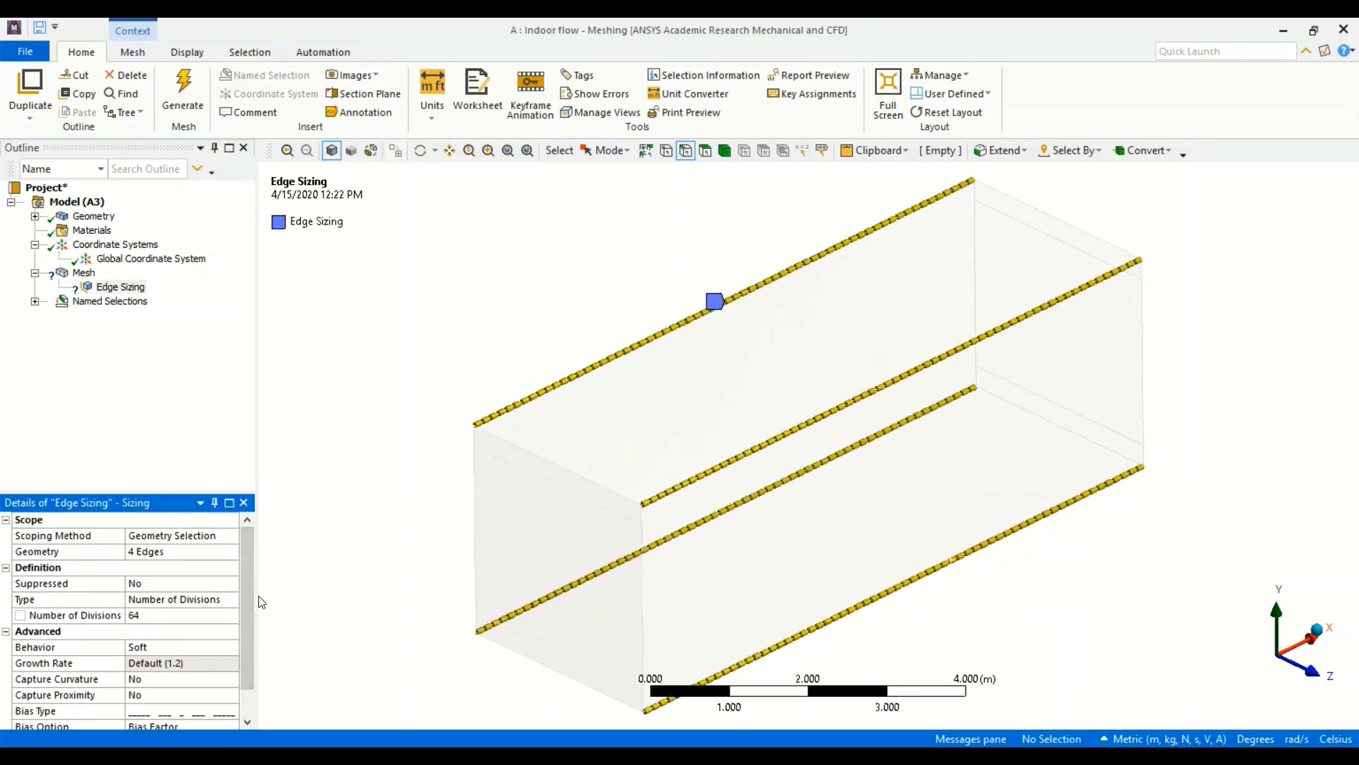
{"action": "scroll", "coordinate": [245, 605], "scroll_direction": "down", "scroll_amount": 1}
{"action": "left_click_drag", "start_coordinate": [195, 495], "coordinate": [209, 384]}
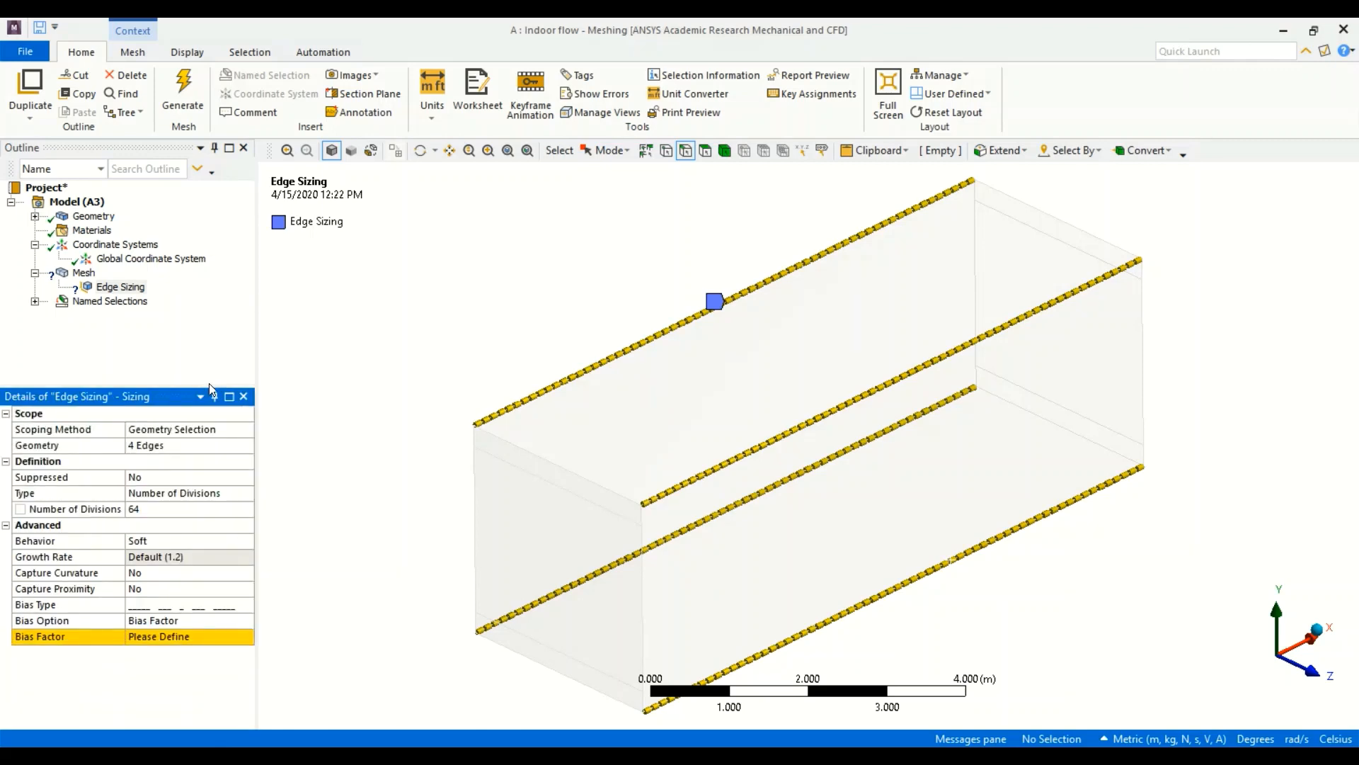
{"action": "left_click", "coordinate": [168, 622]}
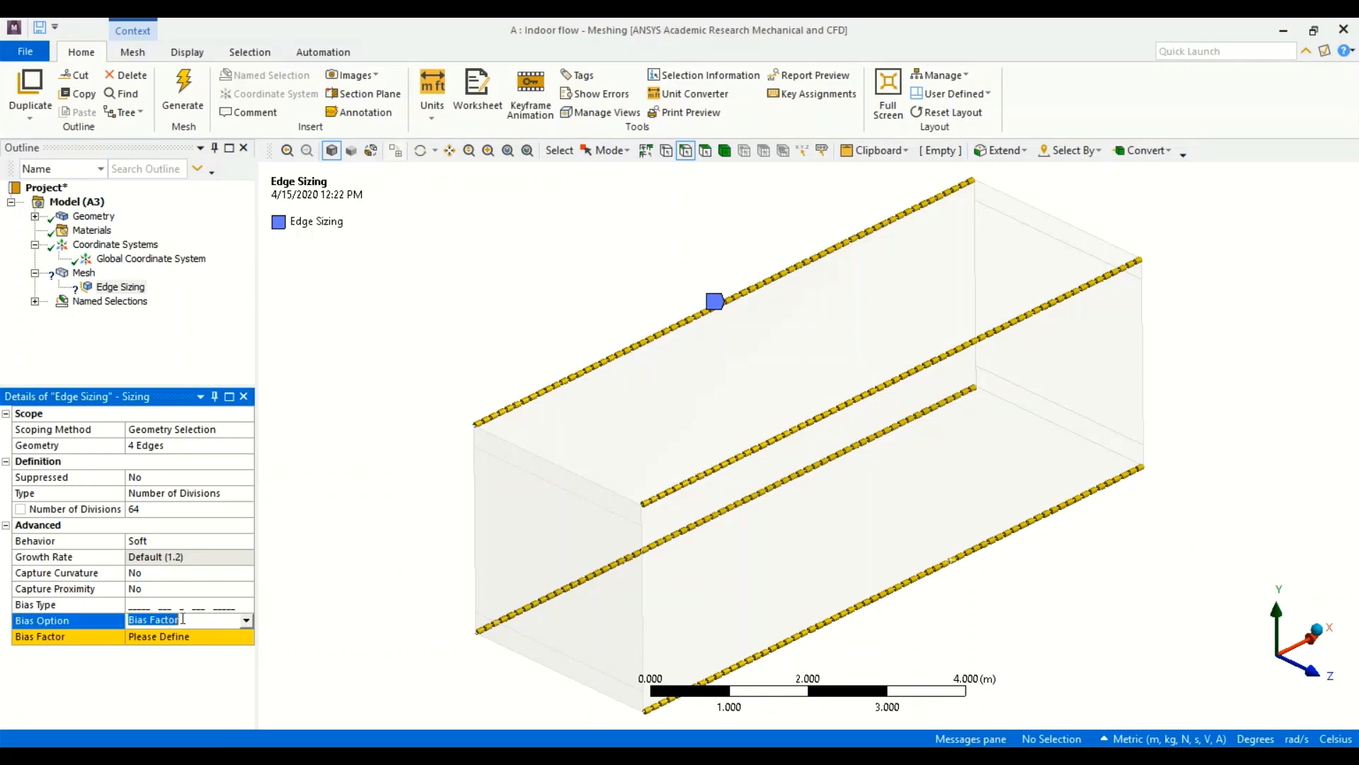
{"action": "left_click", "coordinate": [246, 622]}
{"action": "left_click", "coordinate": [206, 645]}
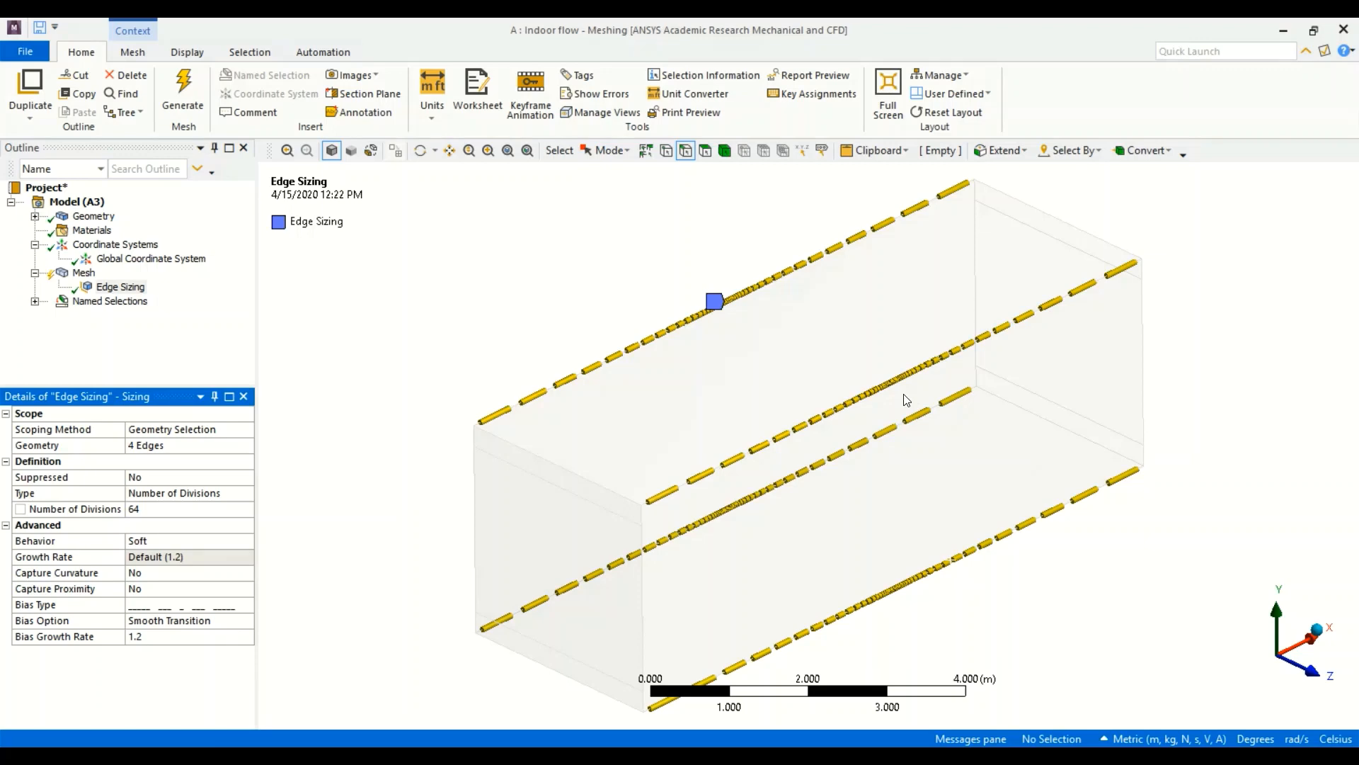
Change the bias type to the pattern with the smallest divisions at both edge ends and set the bias growth rate to 1.13.
{"action": "left_click", "coordinate": [241, 609]}
{"action": "left_click", "coordinate": [247, 606]}
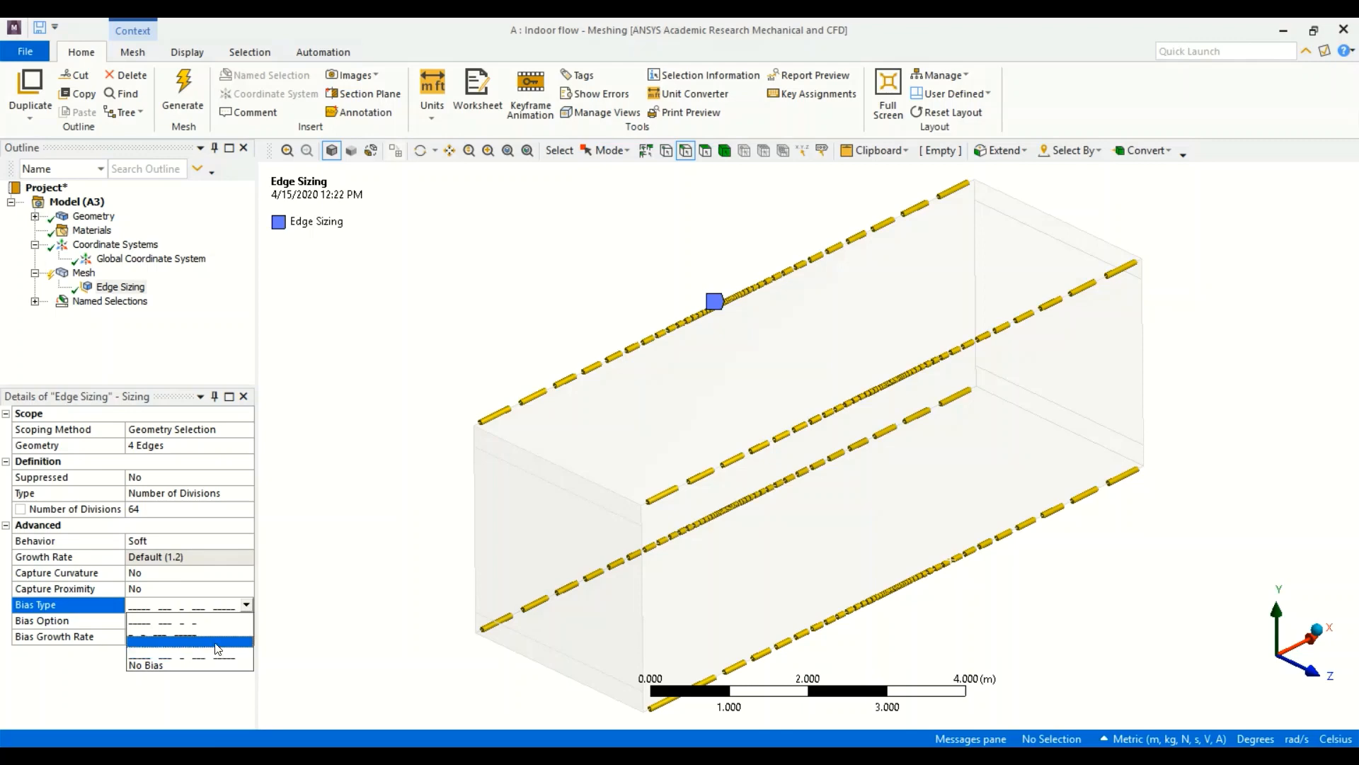
{"action": "left_click", "coordinate": [188, 647]}
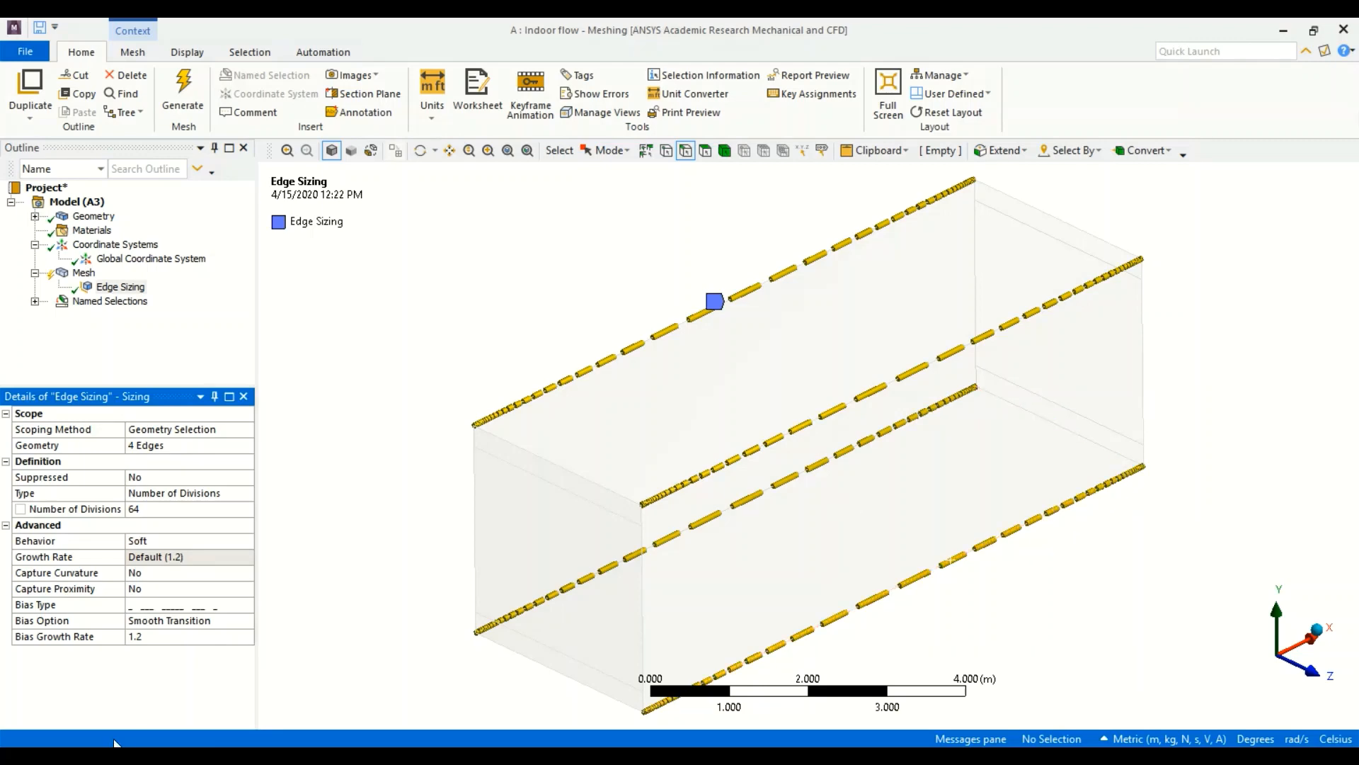
{"action": "left_click", "coordinate": [170, 639]}
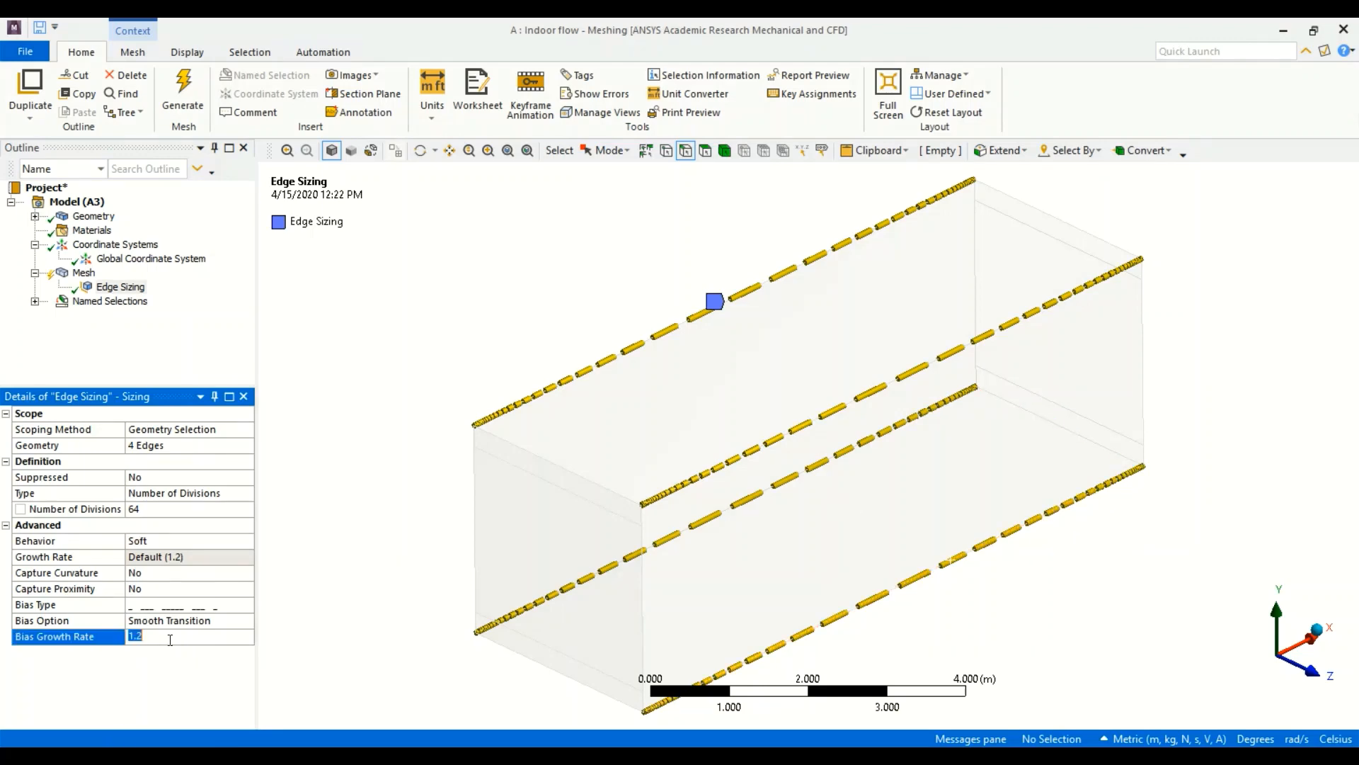
{"action": "type", "text": "1.13"}
{"action": "key", "text": "Return"}
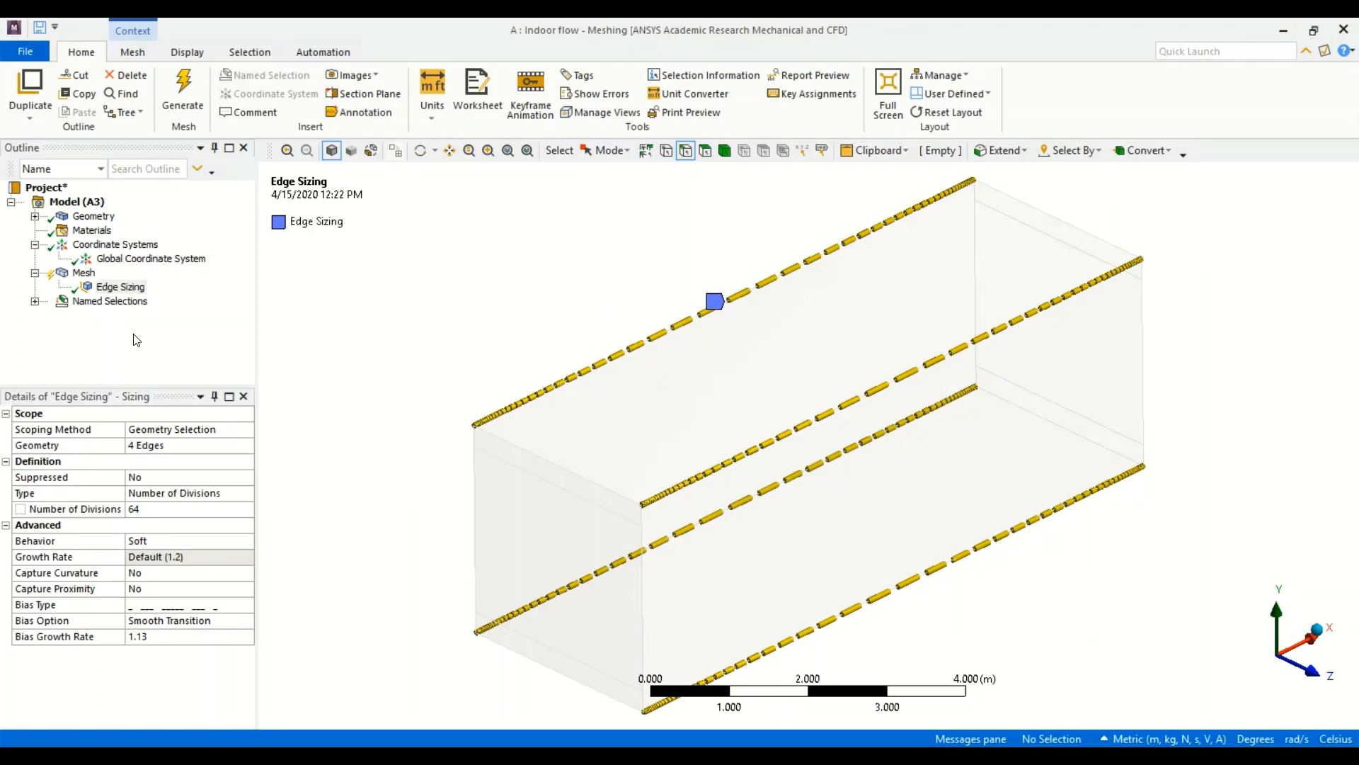
Rename the edge sizing on the four long edges as edge9m.
{"action": "left_click", "coordinate": [139, 294]}
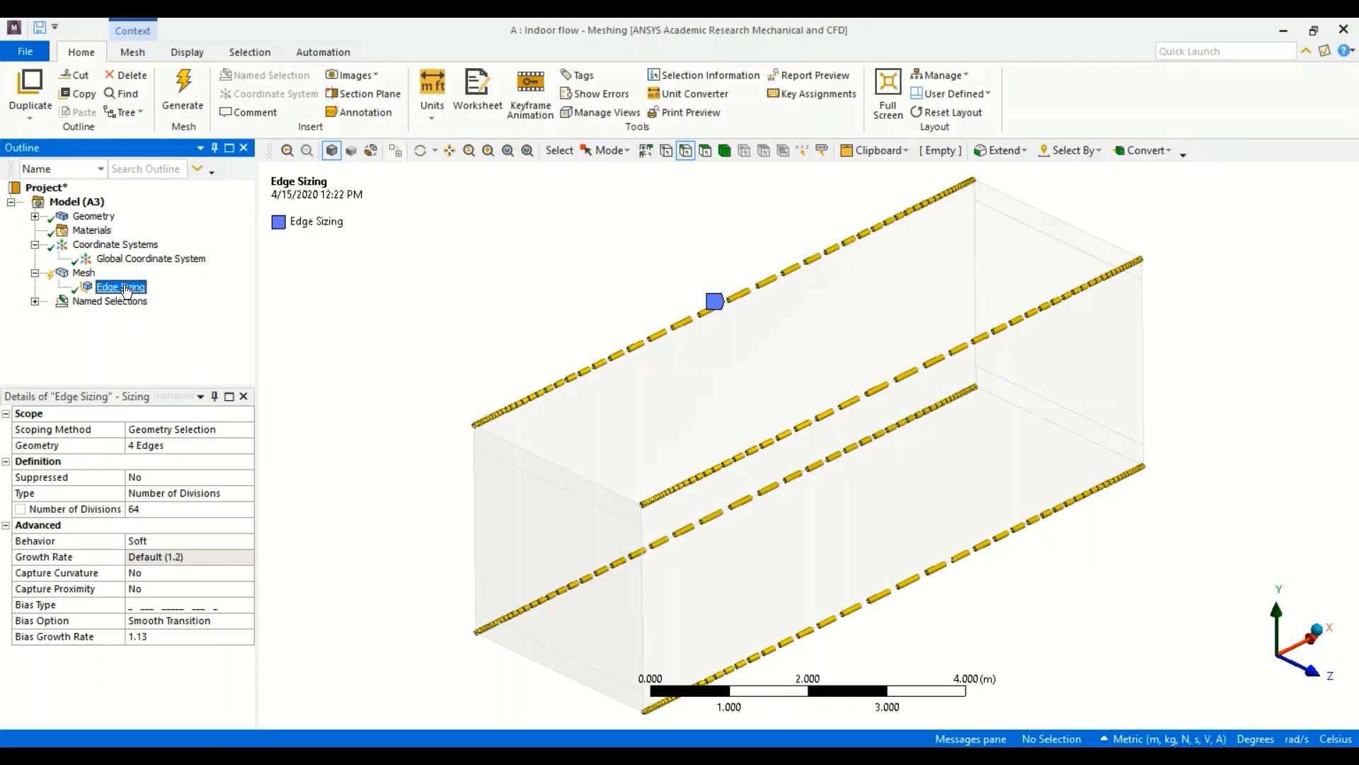
{"action": "left_click", "coordinate": [126, 290]}
{"action": "type", "text": "edges"}
{"action": "type", "text": "m"}
{"action": "key", "text": "Return"}
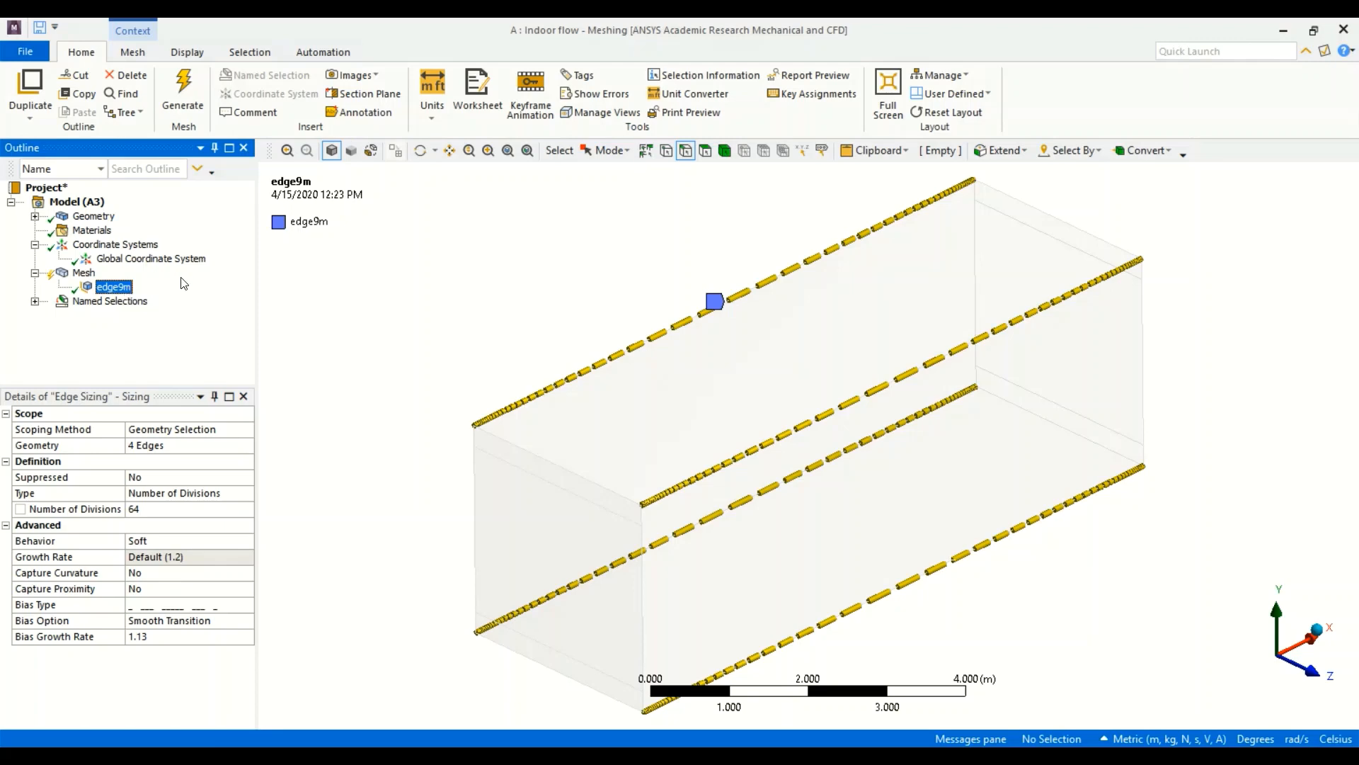
Insert a second sizing control on the eight horizontal edges running along the Z direction at both ends of the box.
{"action": "left_click", "coordinate": [547, 457]}
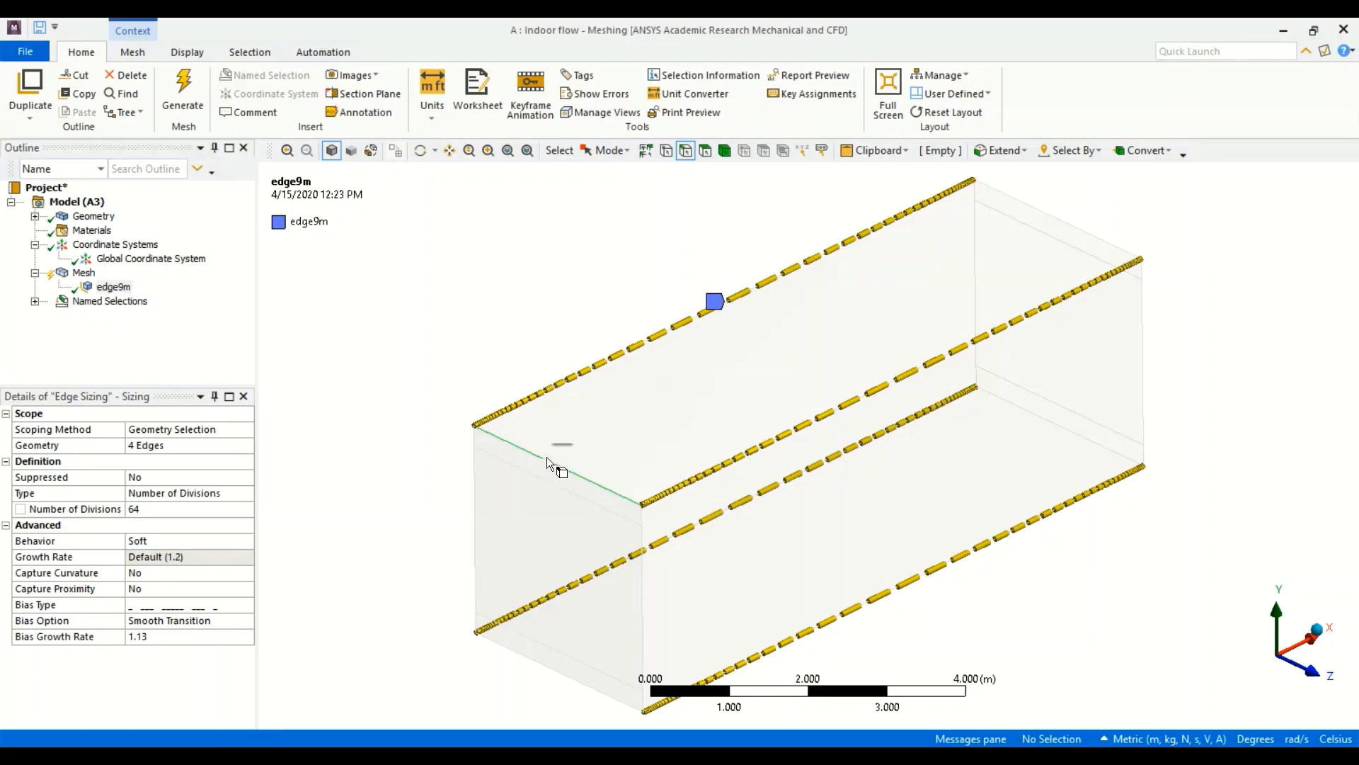
{"action": "left_click", "coordinate": [539, 479], "text": "ctrl"}
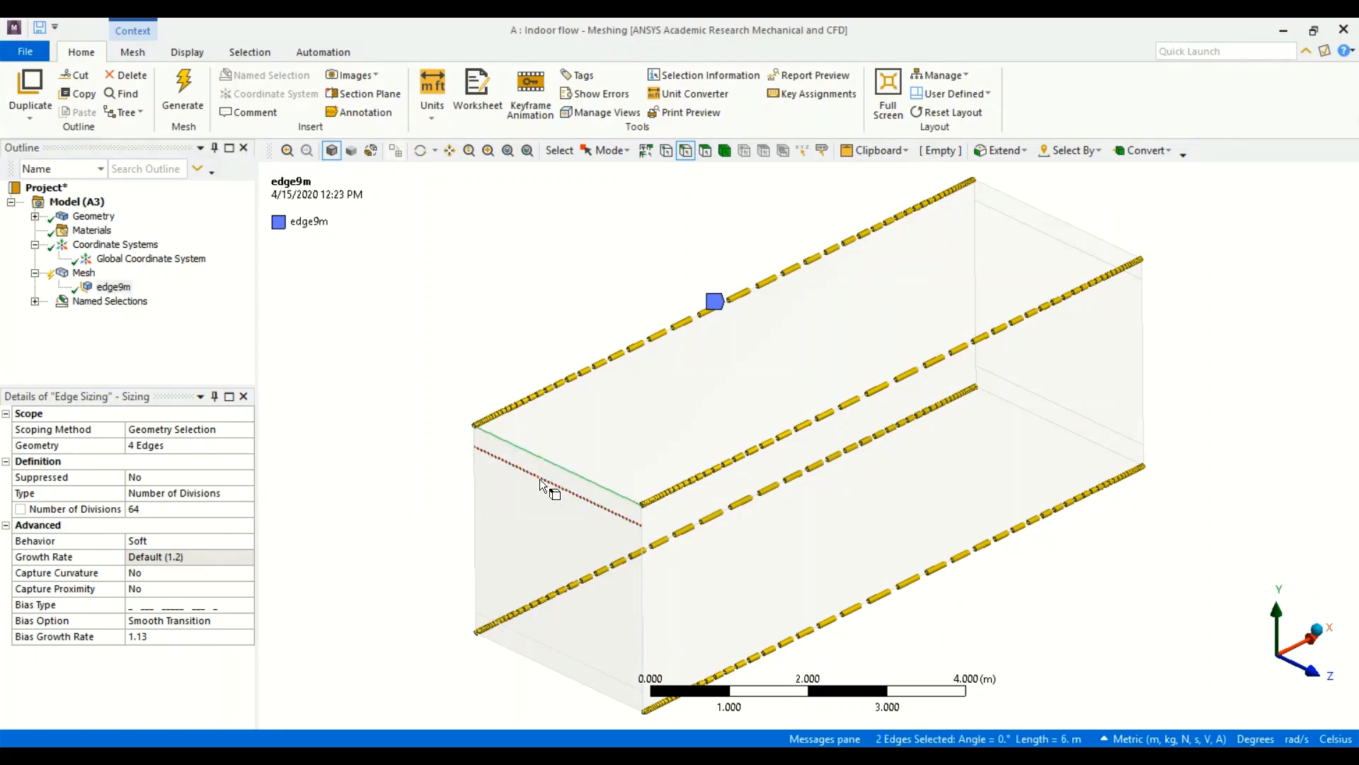
{"action": "left_click", "coordinate": [541, 641], "text": "ctrl"}
{"action": "left_click", "coordinate": [538, 663], "text": "ctrl"}
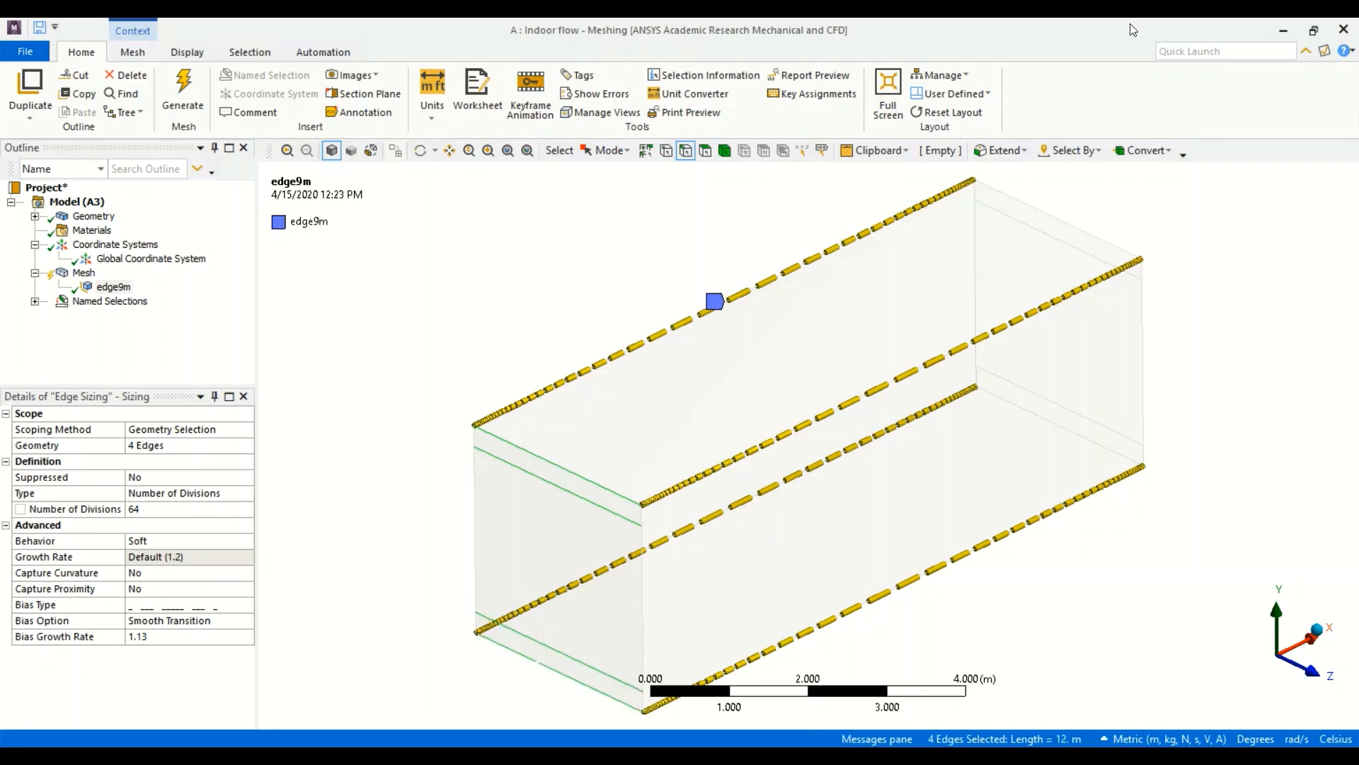
{"action": "left_click", "coordinate": [1052, 219], "text": "ctrl"}
{"action": "left_click", "coordinate": [1056, 235], "text": "ctrl"}
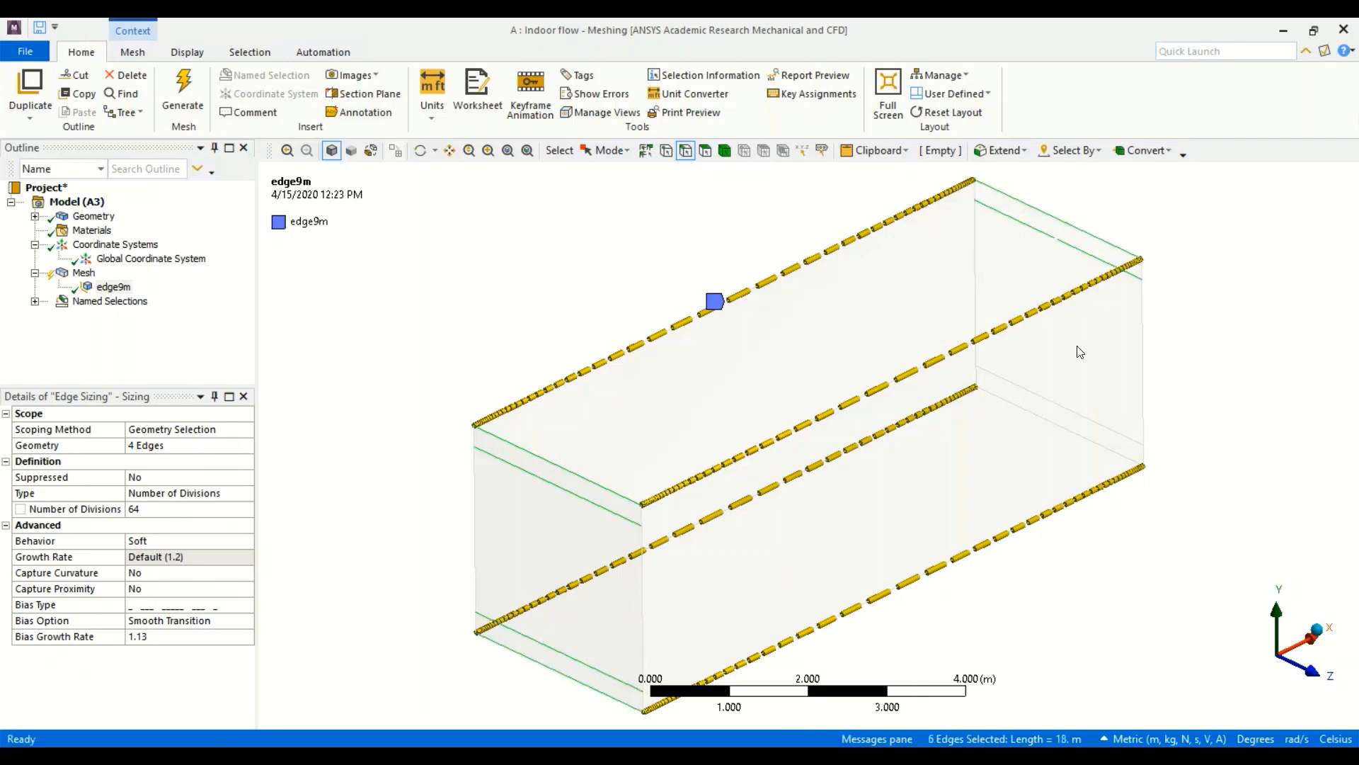
{"action": "left_click", "coordinate": [1060, 403], "text": "ctrl"}
{"action": "left_click", "coordinate": [1059, 426], "text": "ctrl"}
{"action": "mouse_move", "coordinate": [1233, 241]}
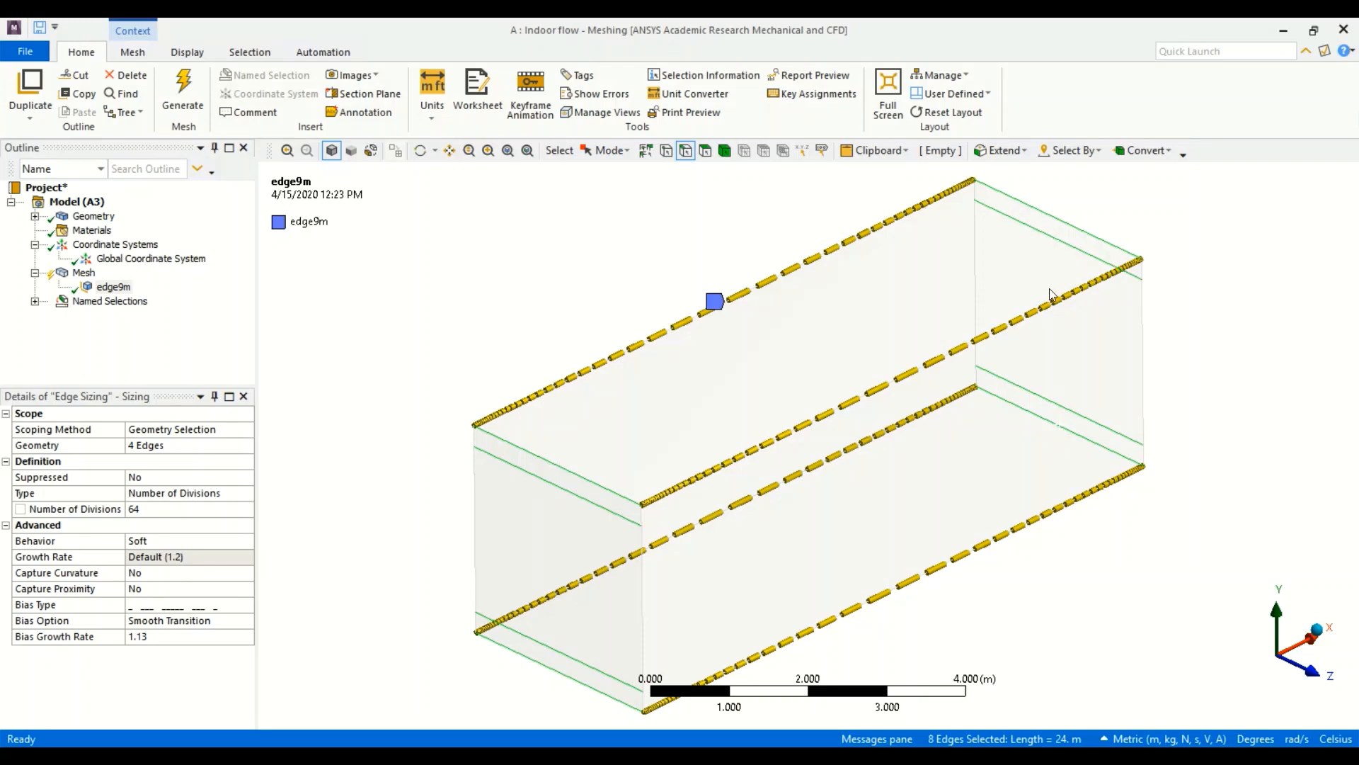
{"action": "right_click", "coordinate": [1079, 232]}
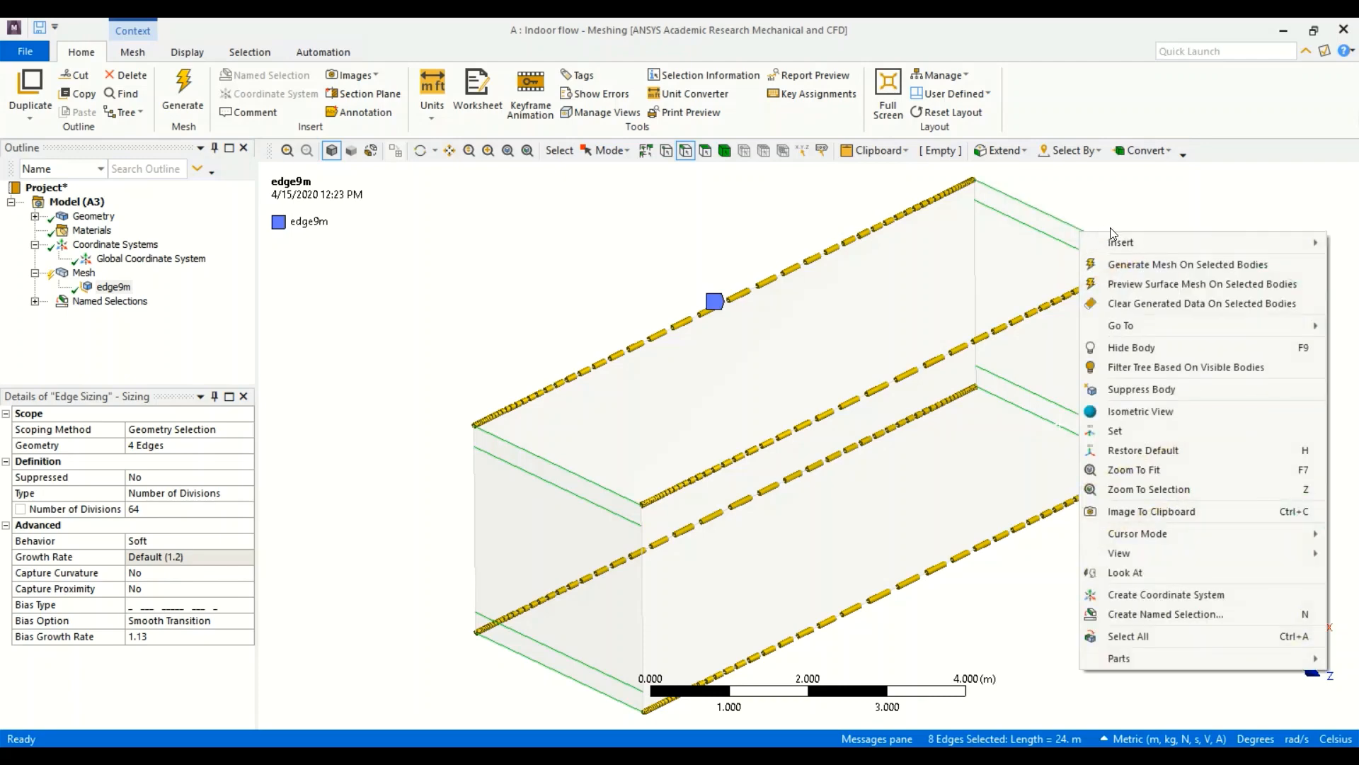
{"action": "mouse_move", "coordinate": [1129, 248]}
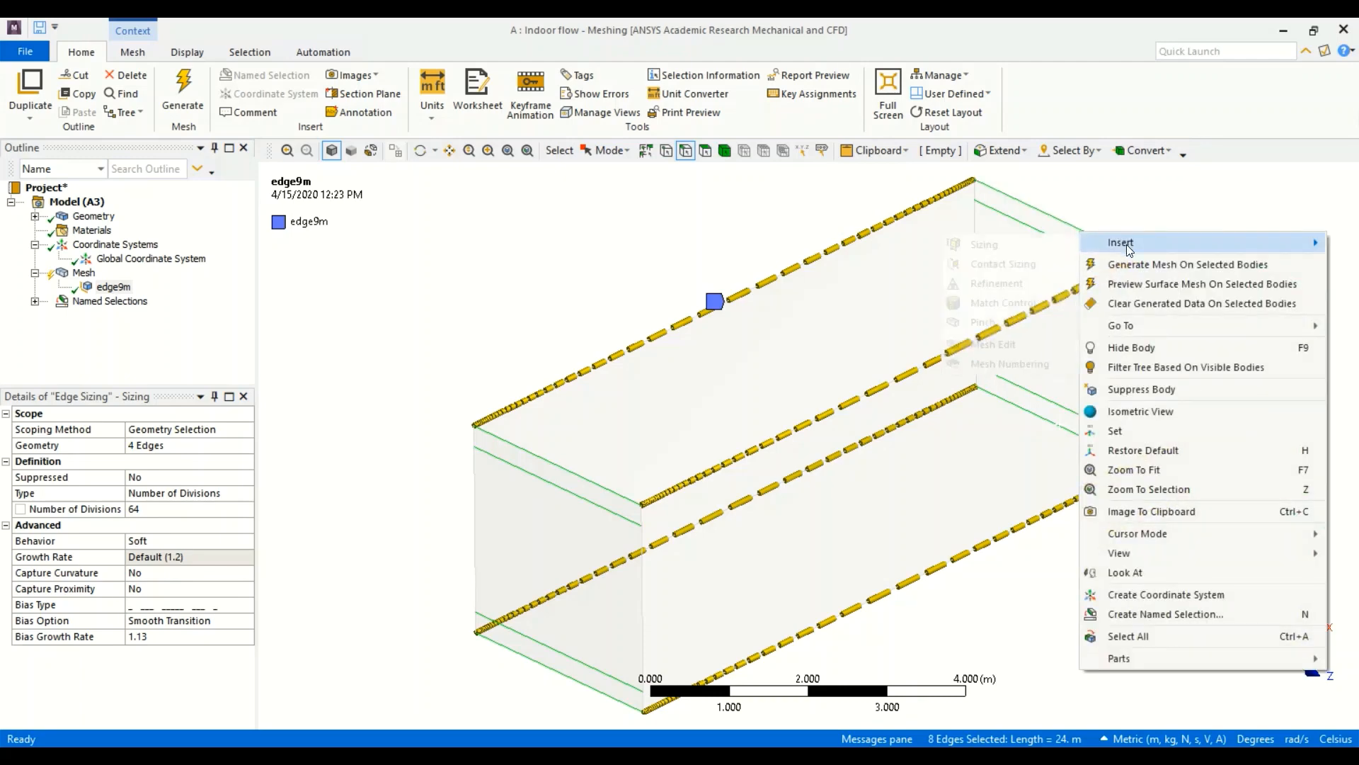
{"action": "left_click", "coordinate": [1057, 248]}
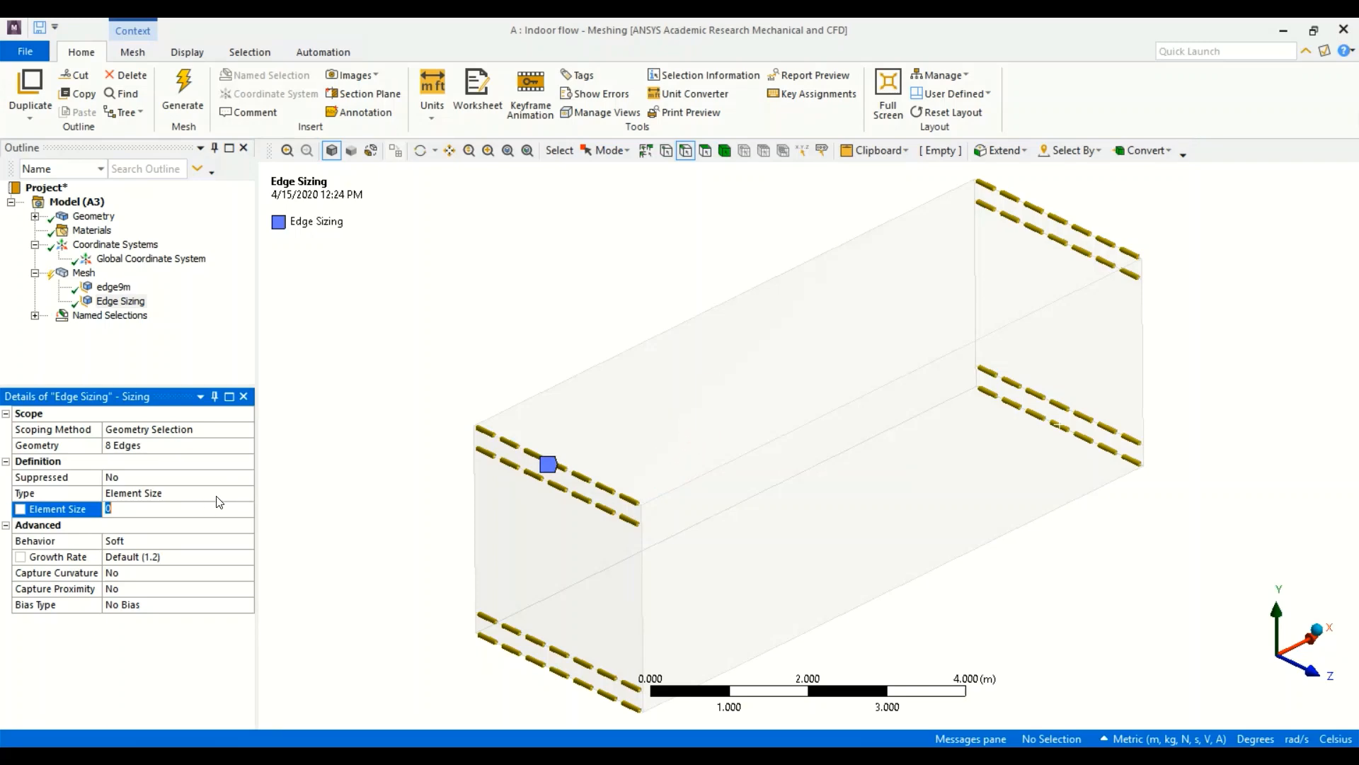
Set the new edge sizing's type to Number of Divisions with 28 divisions.
{"action": "left_click", "coordinate": [241, 493]}
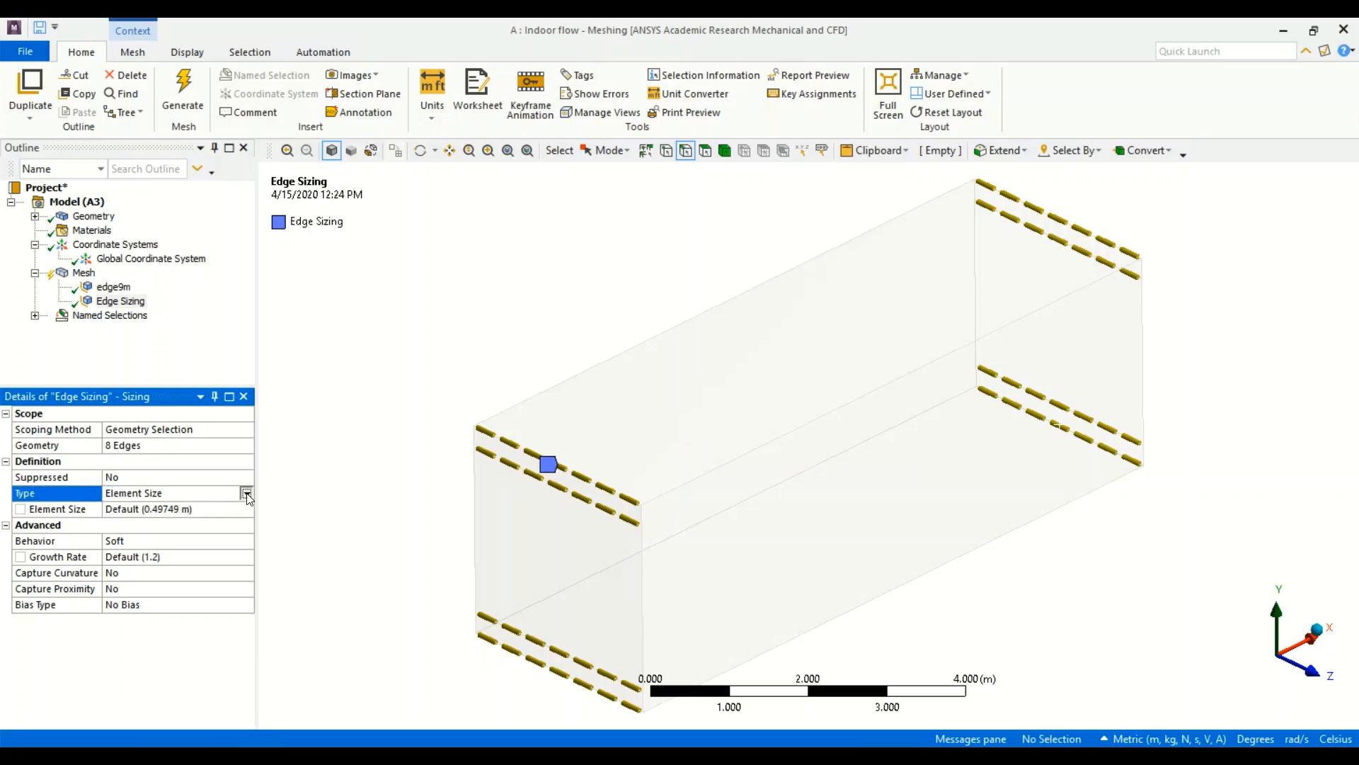
{"action": "left_click", "coordinate": [207, 525]}
{"action": "left_click", "coordinate": [192, 509]}
{"action": "type", "text": "28"}
{"action": "key", "text": "Return"}
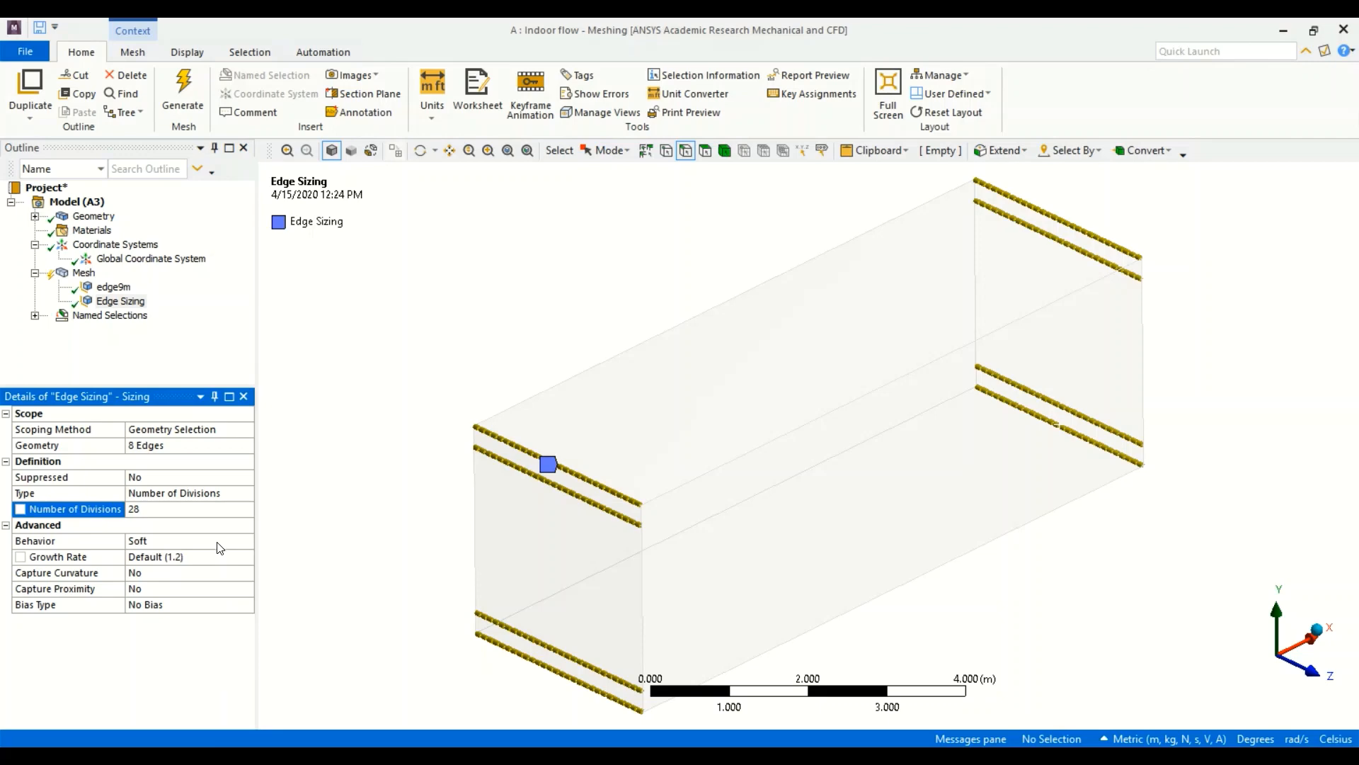
Apply a middle-refined bias to the eight-edge sizing and set its bias option to Smooth Transition.
{"action": "left_click", "coordinate": [221, 603]}
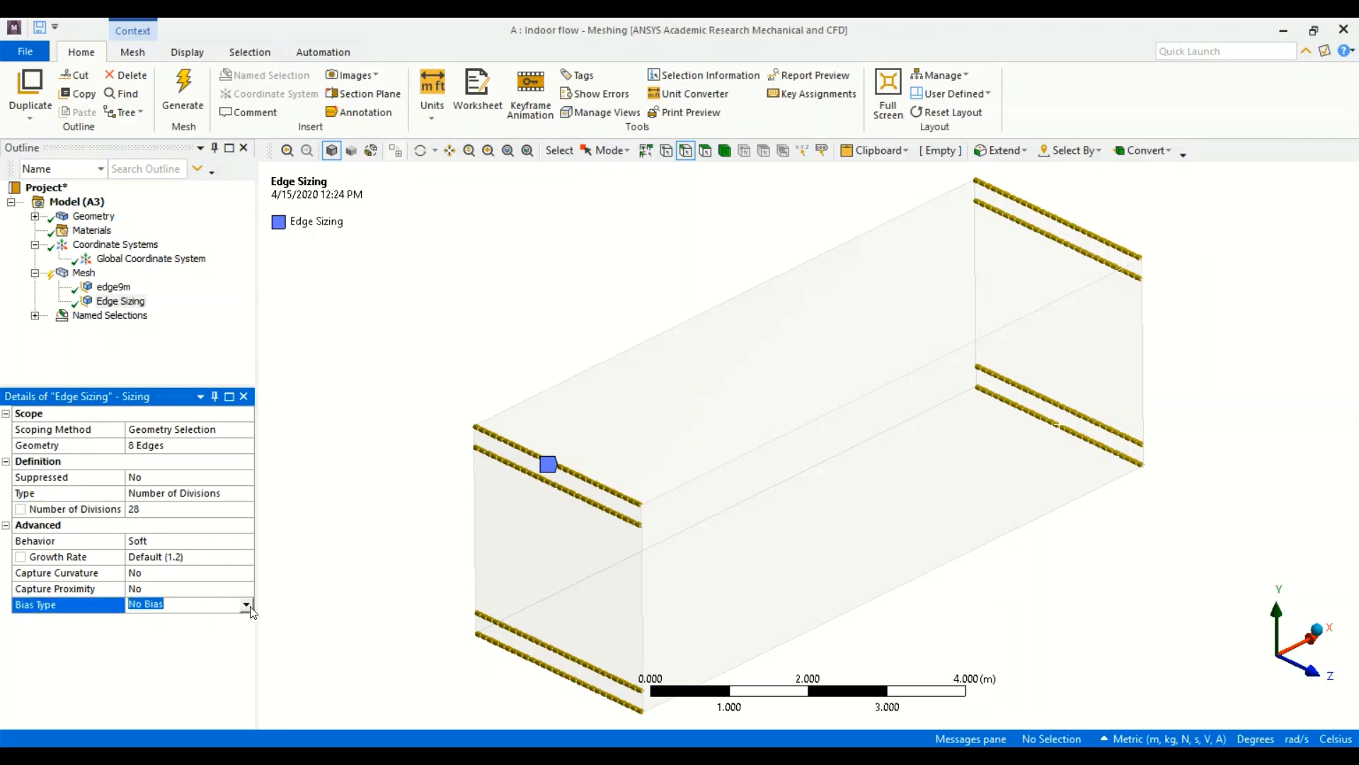
{"action": "left_click", "coordinate": [246, 604]}
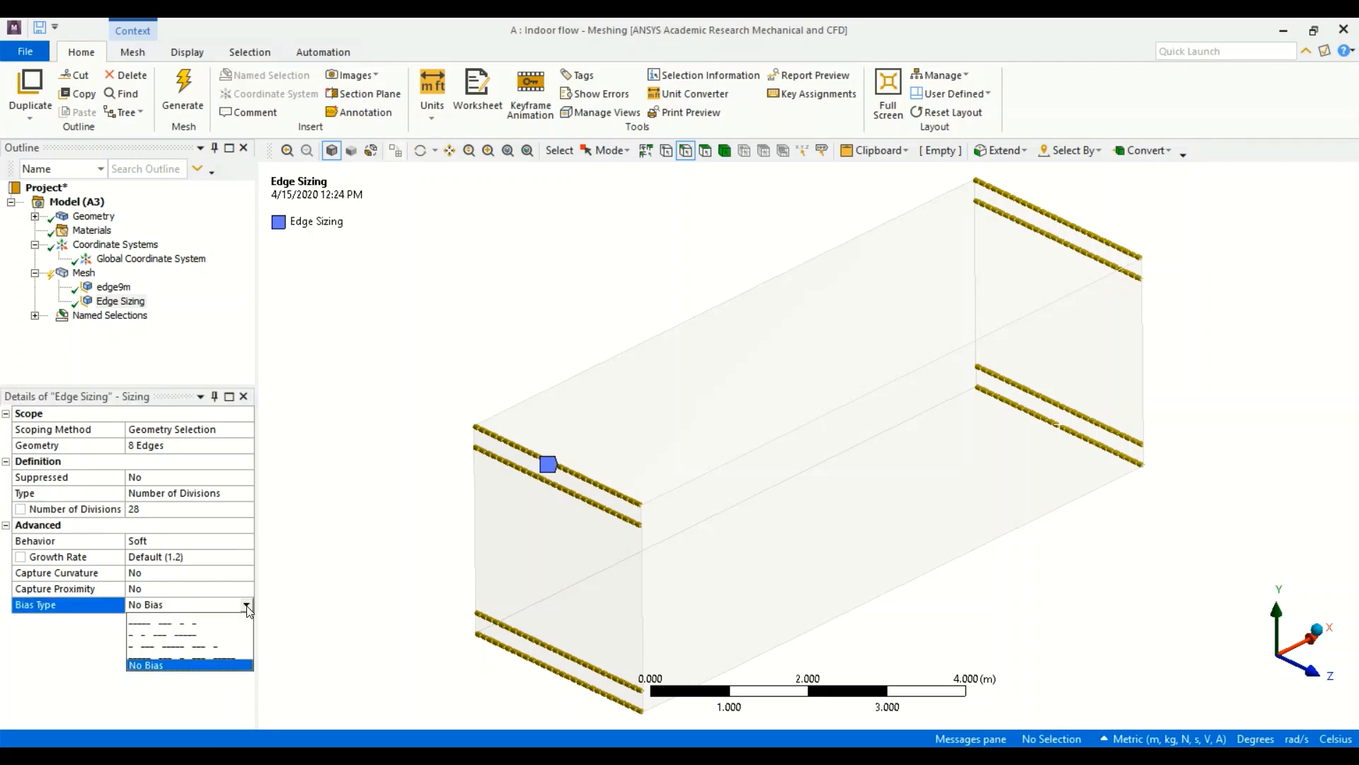
{"action": "left_click", "coordinate": [230, 657]}
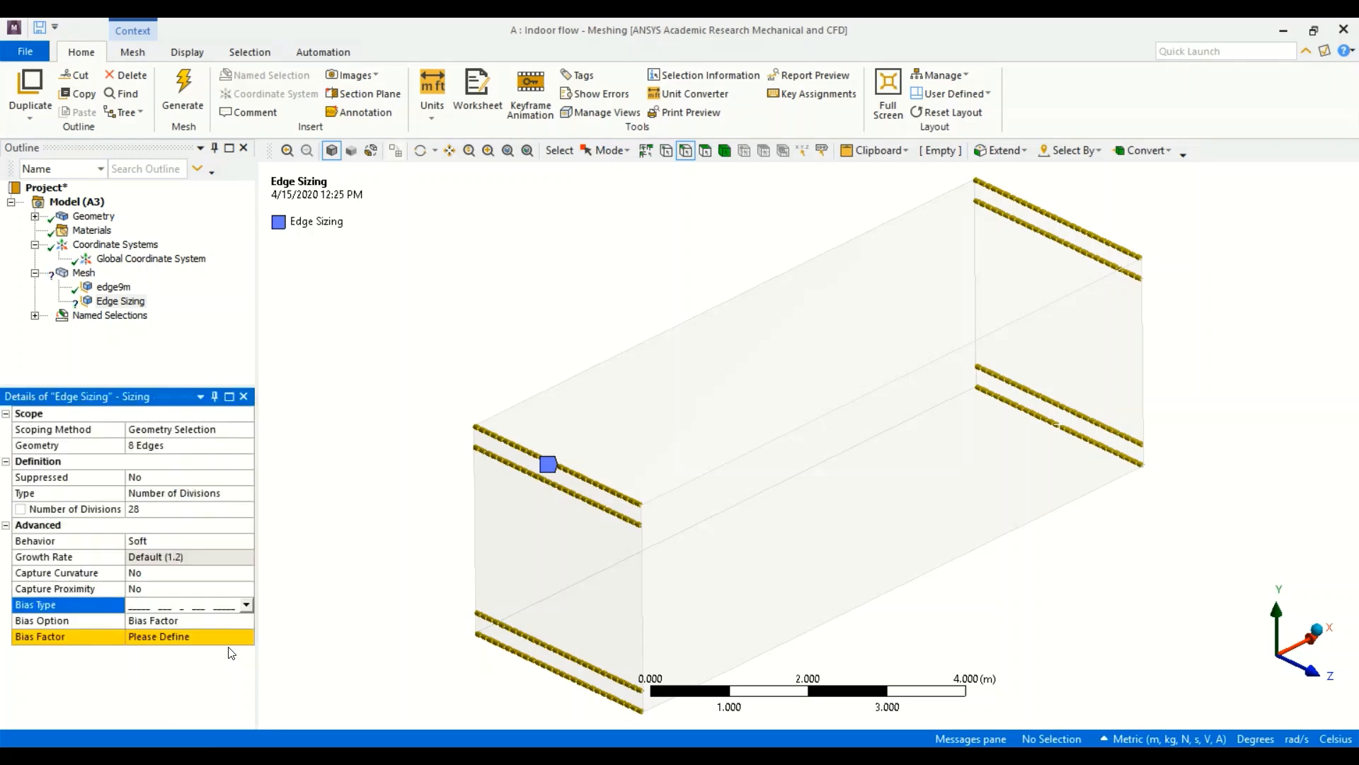
{"action": "left_click", "coordinate": [234, 621]}
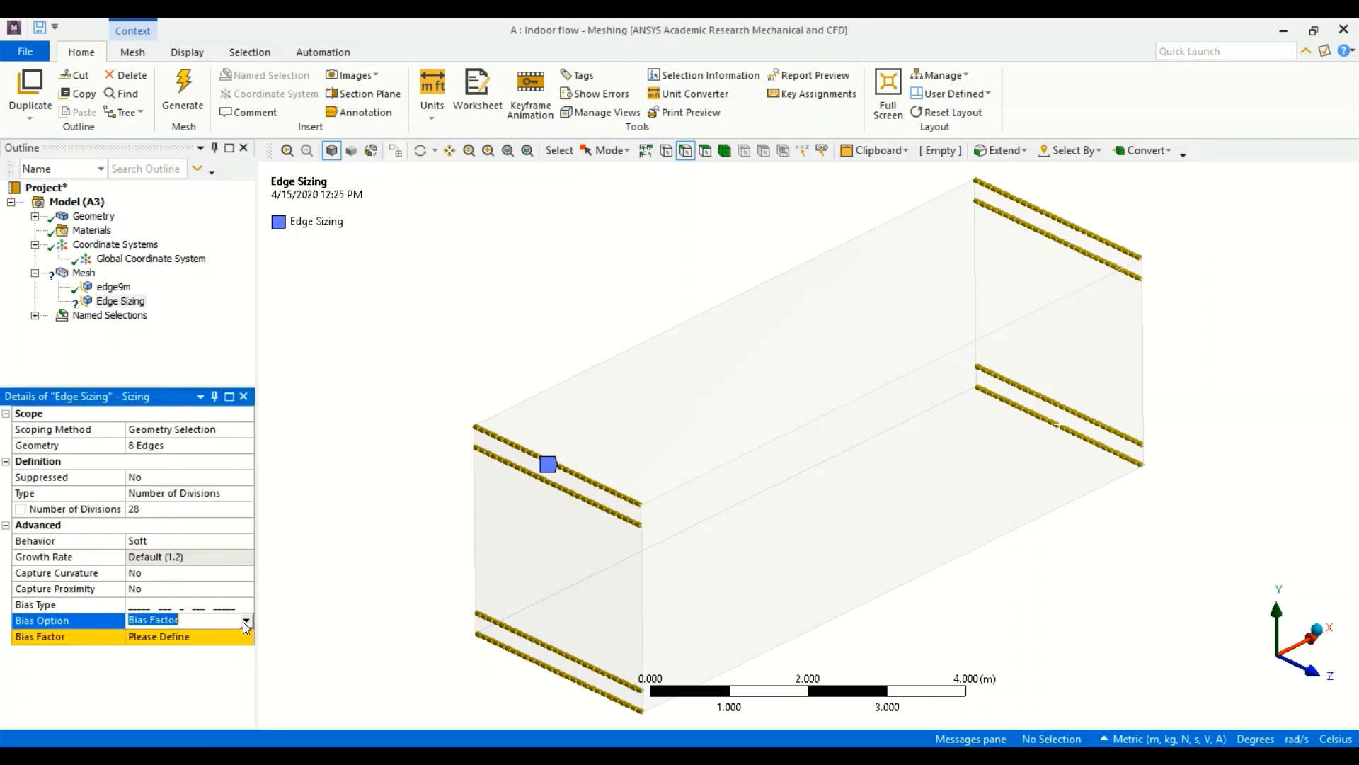
{"action": "left_click", "coordinate": [245, 621]}
{"action": "left_click", "coordinate": [216, 644]}
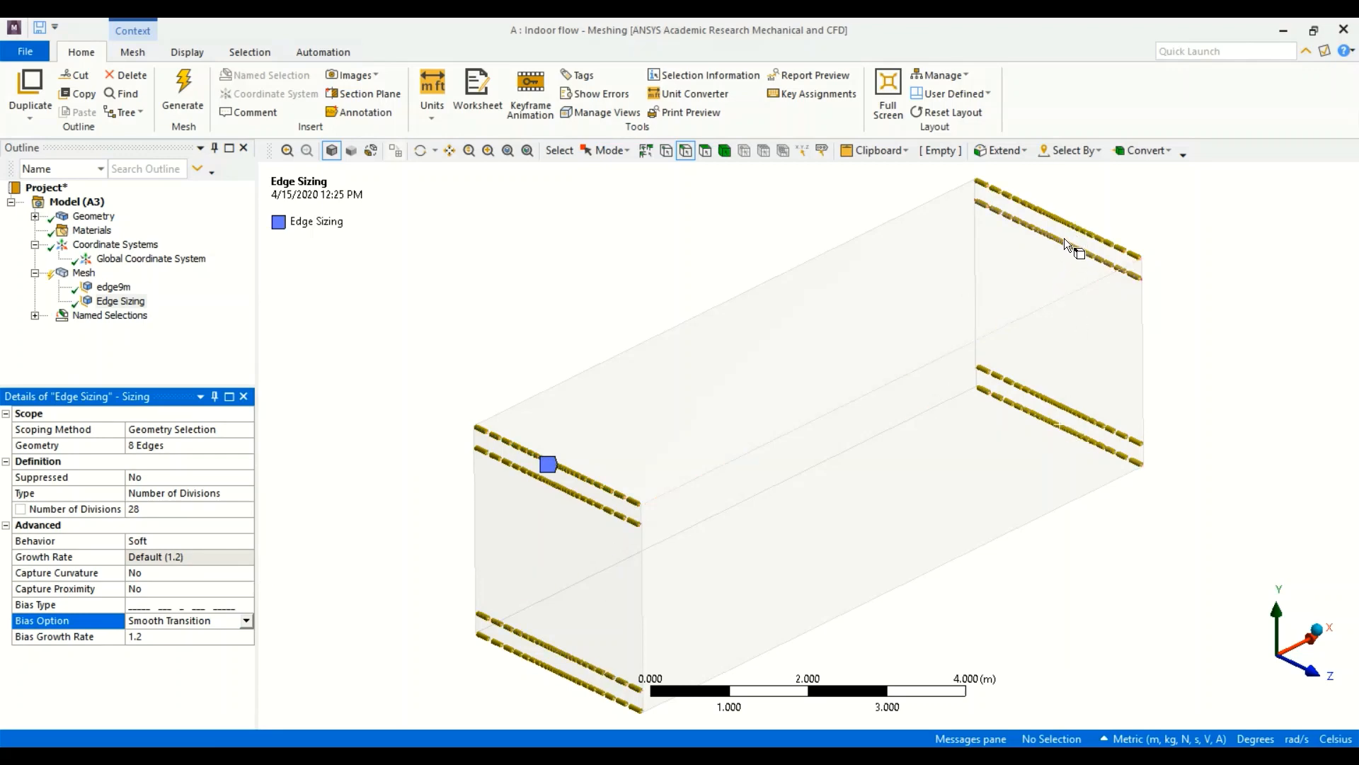
Switch the eight-edge sizing's bias type to refinement at both edge ends and set the bias growth rate to 1.3.
{"action": "left_click", "coordinate": [247, 606]}
{"action": "left_click", "coordinate": [248, 606]}
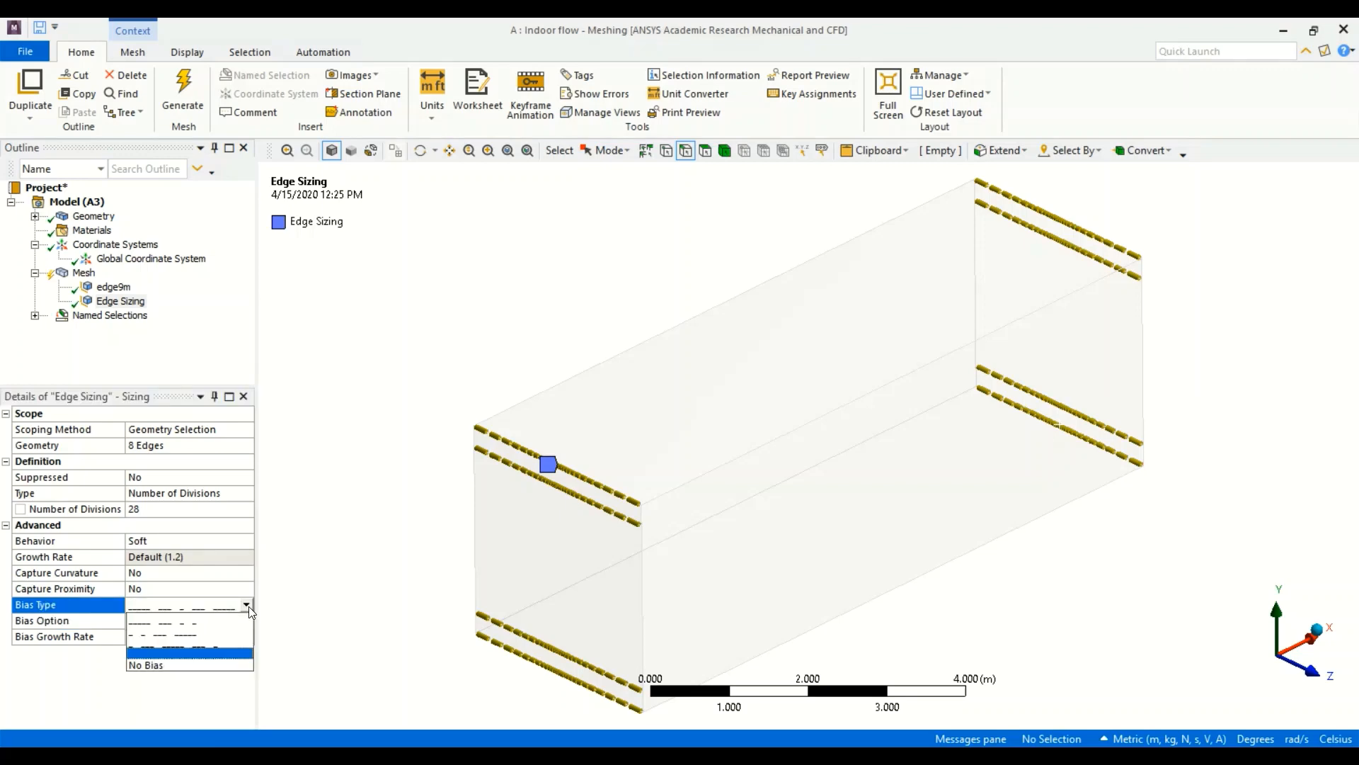
{"action": "left_click", "coordinate": [241, 646]}
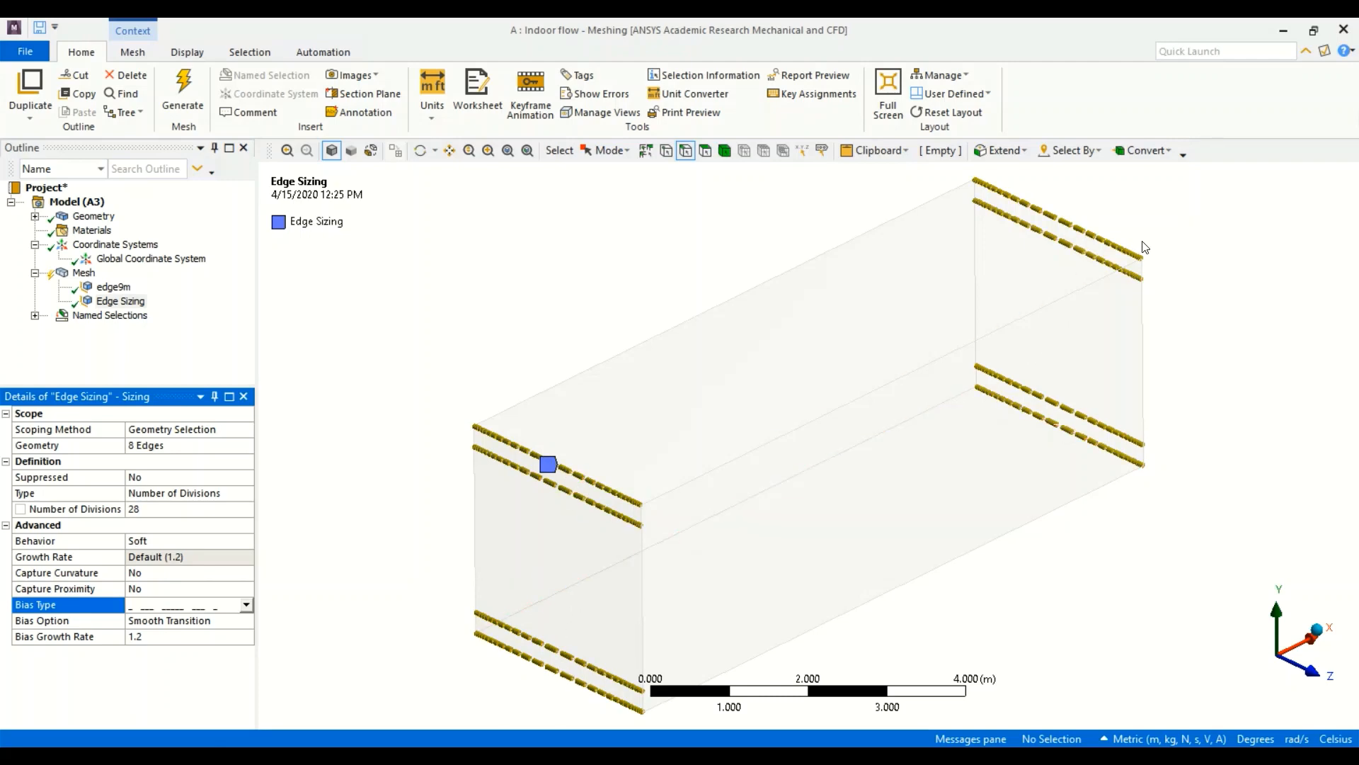
{"action": "left_click", "coordinate": [155, 637]}
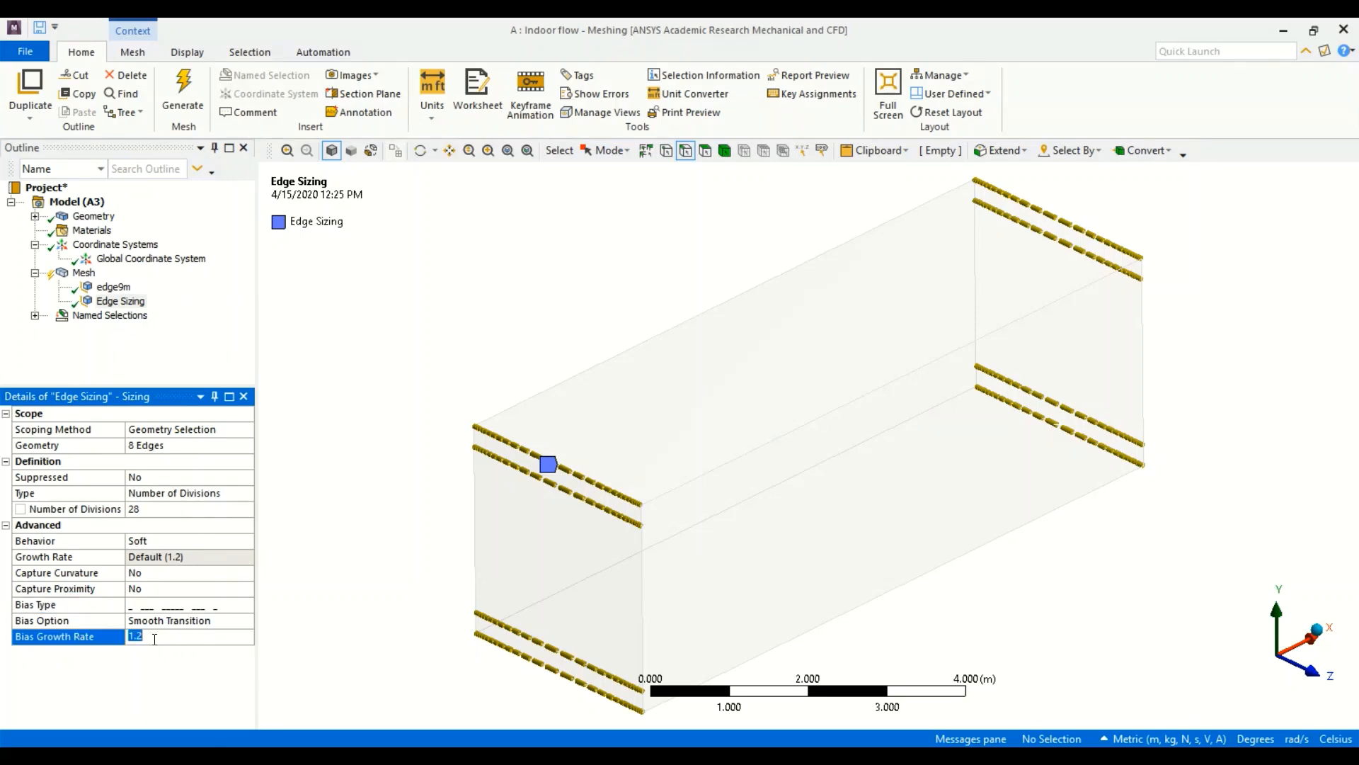
{"action": "type", "text": "1.3"}
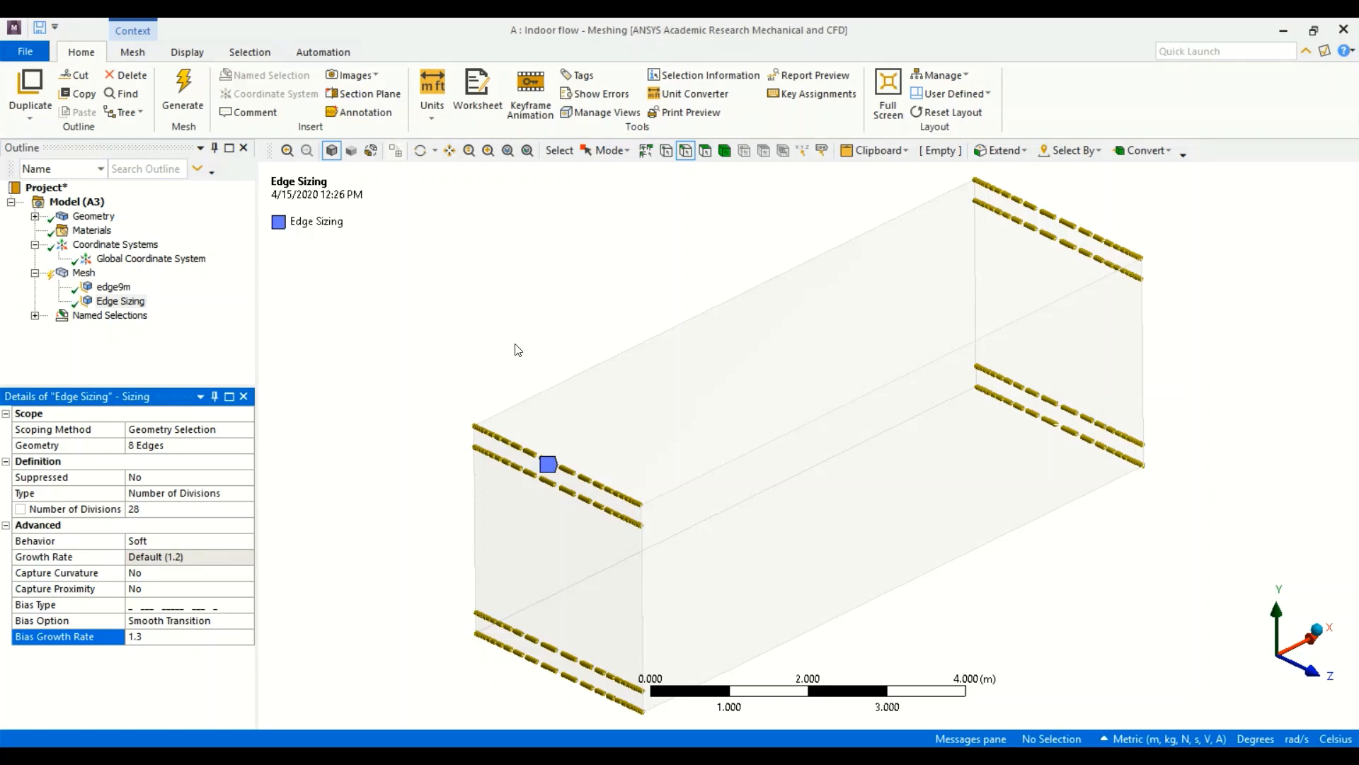
{"action": "left_click", "coordinate": [493, 365]}
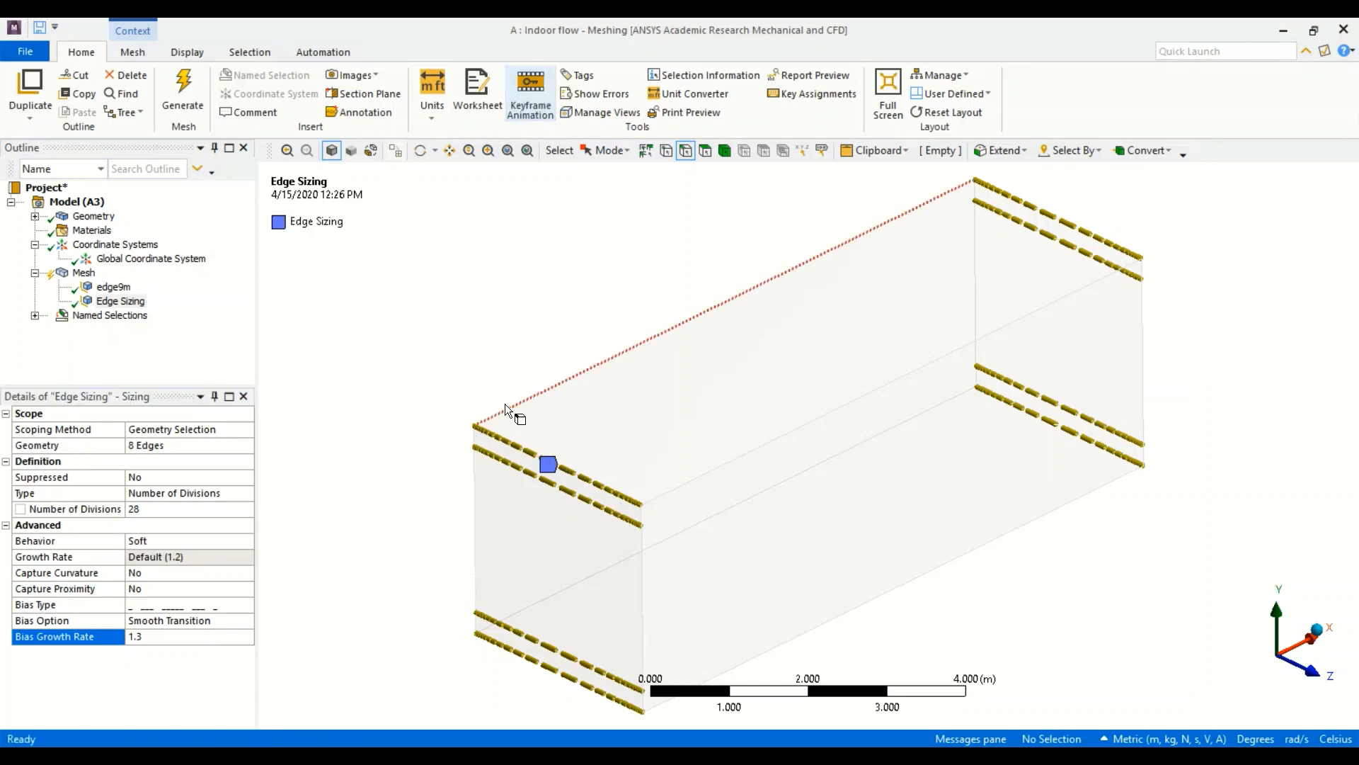
Return to the Mesh object and display the box in wireframe, turned to expose the short vertical end edges.
{"action": "left_click", "coordinate": [640, 516]}
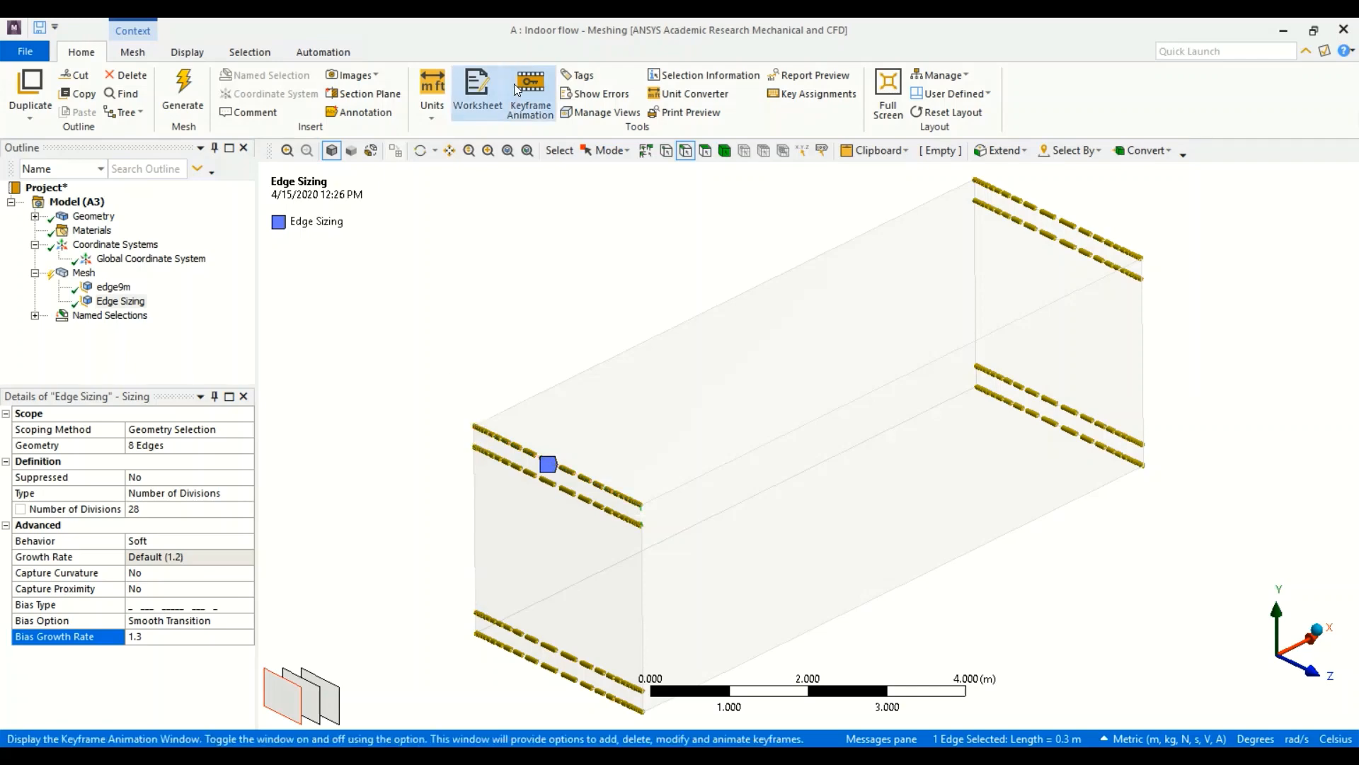
{"action": "left_click", "coordinate": [461, 308]}
{"action": "left_click", "coordinate": [83, 272]}
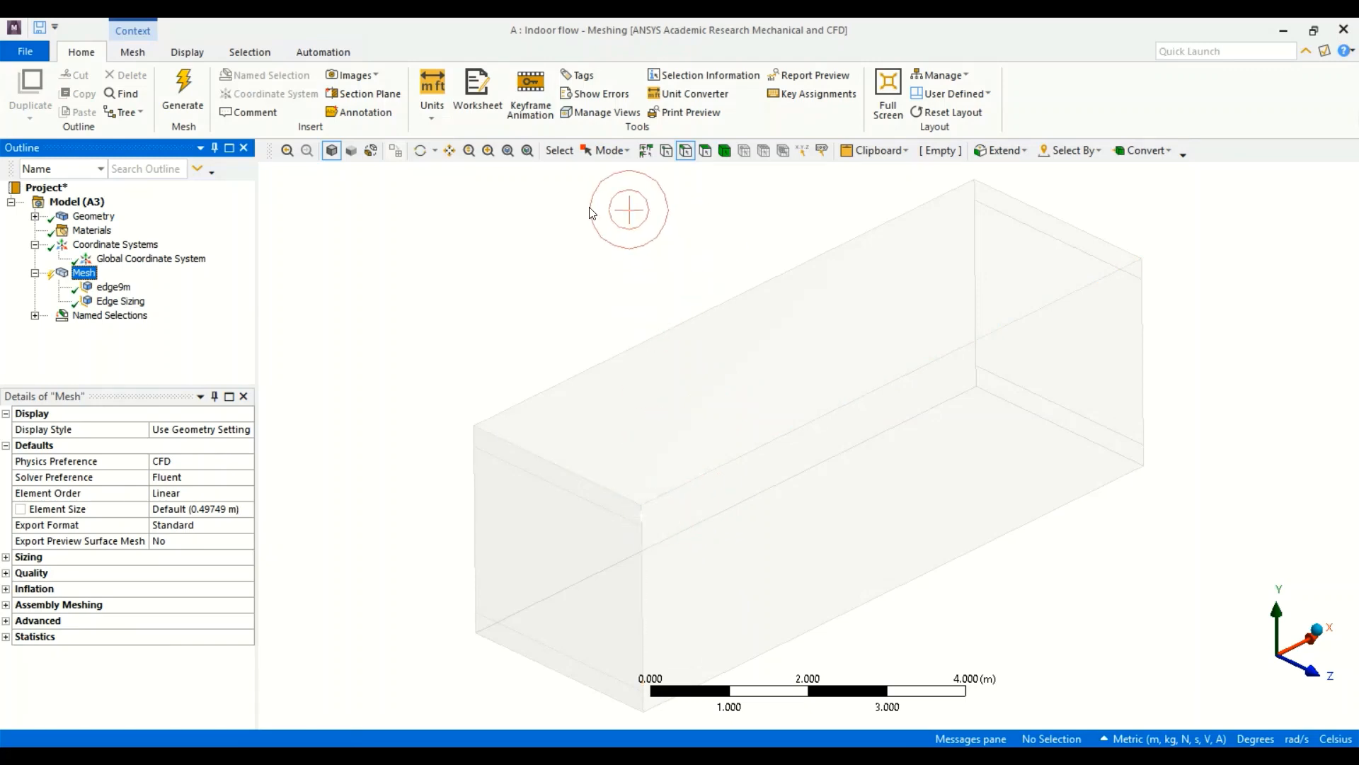
{"action": "left_click", "coordinate": [421, 151]}
{"action": "left_click_drag", "start_coordinate": [643, 459], "coordinate": [804, 394]}
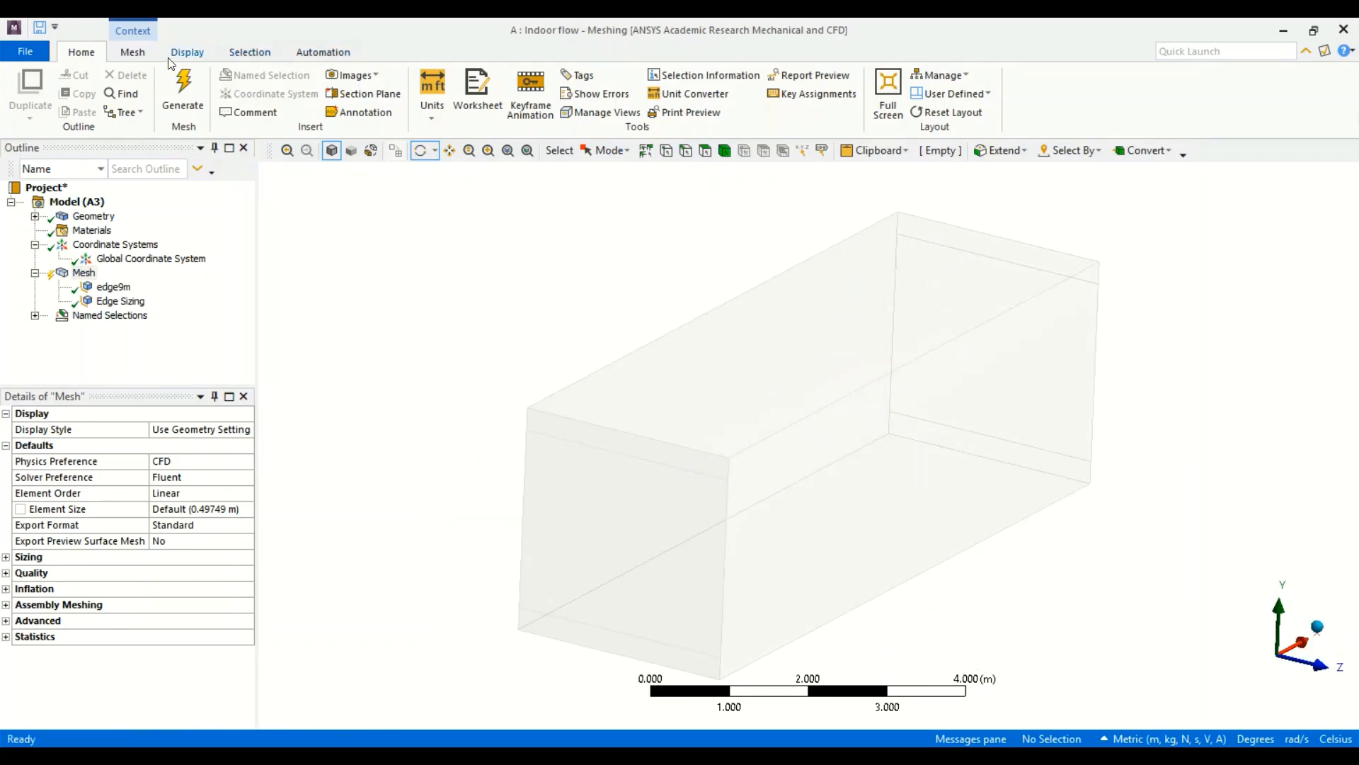
{"action": "mouse_move", "coordinate": [269, 329]}
{"action": "left_mouse_down"}
{"action": "mouse_move", "coordinate": [285, 336]}
{"action": "mouse_move", "coordinate": [380, 191]}
{"action": "mouse_move", "coordinate": [355, 151]}
{"action": "left_mouse_up"}
{"action": "left_click", "coordinate": [351, 150]}
{"action": "left_click", "coordinate": [371, 150]}
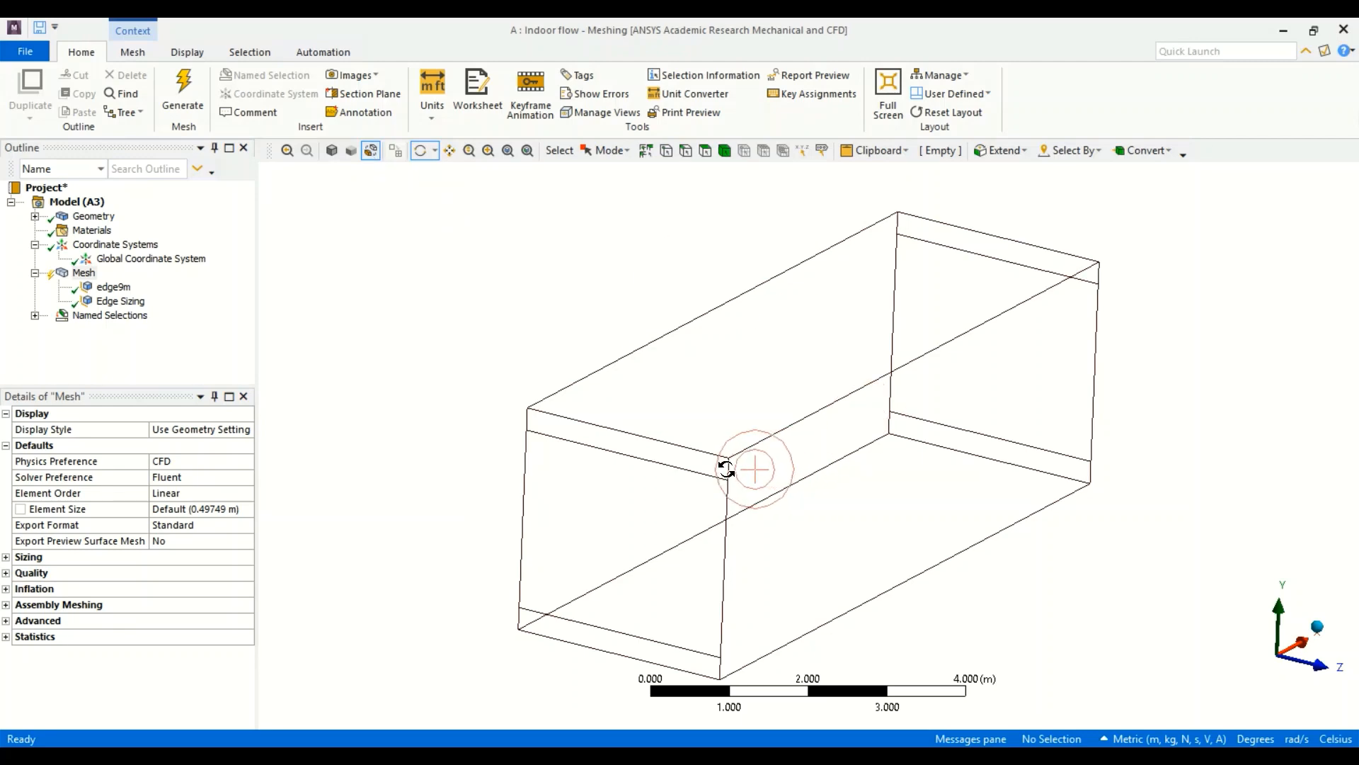
Select the four short vertical edges at the corners of the box's near end face, two upper and two lower.
{"action": "left_click", "coordinate": [687, 150]}
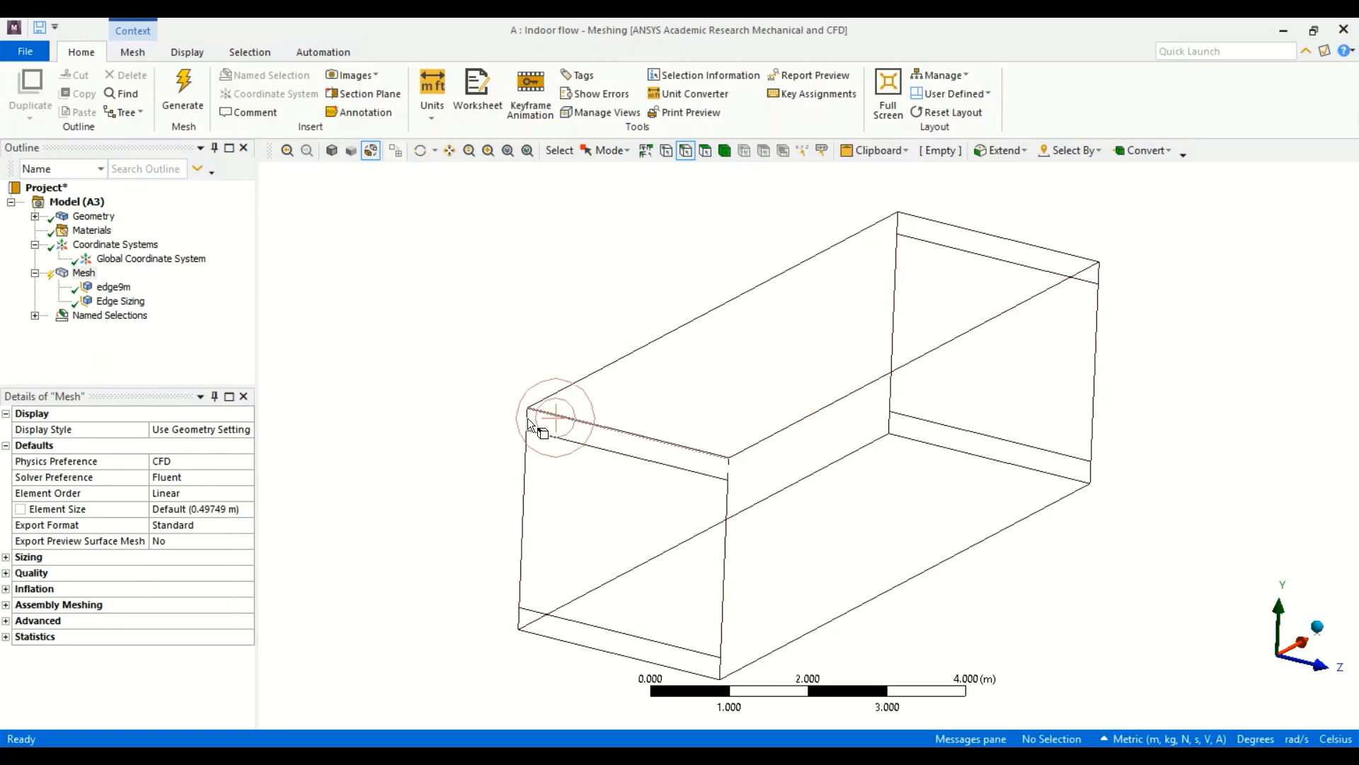
{"action": "scroll", "coordinate": [524, 423], "scroll_direction": "up", "scroll_amount": 3}
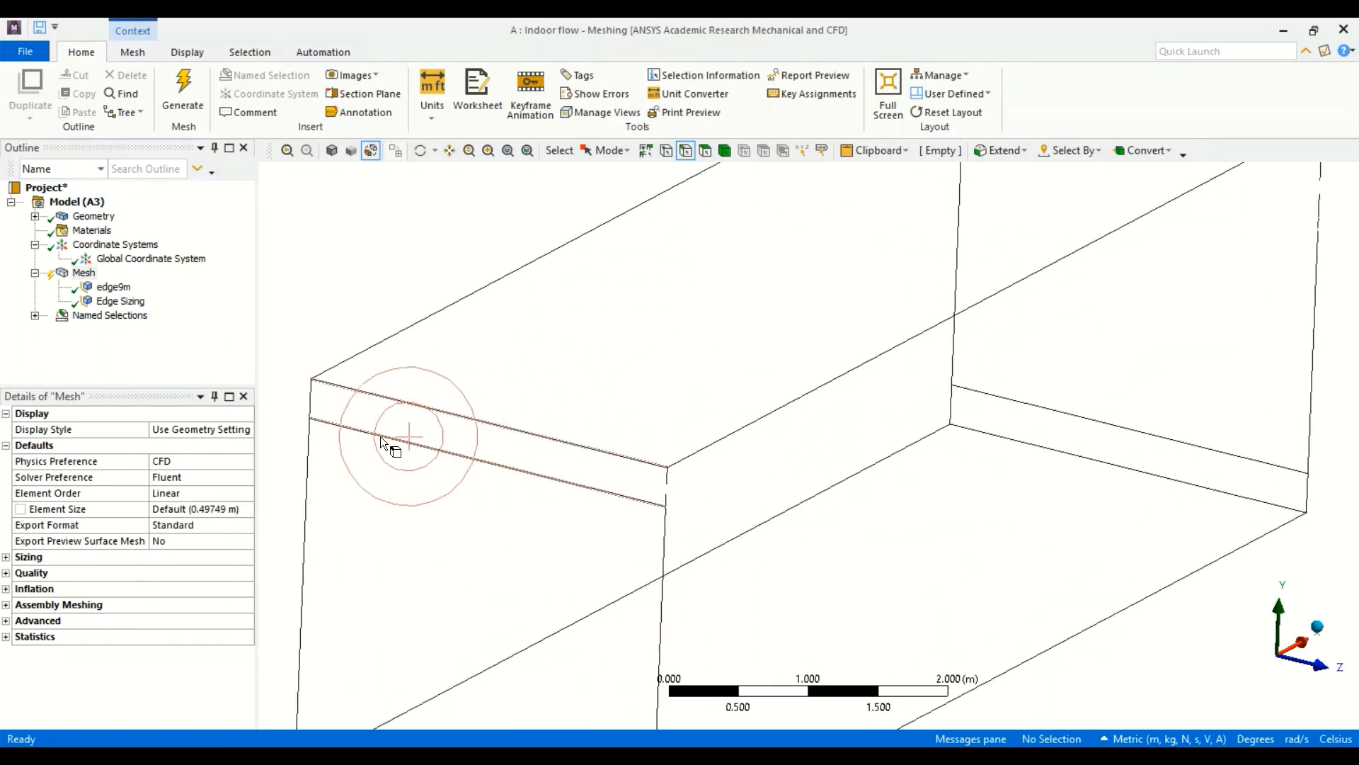
{"action": "scroll", "coordinate": [545, 453], "scroll_direction": "up", "scroll_amount": 2}
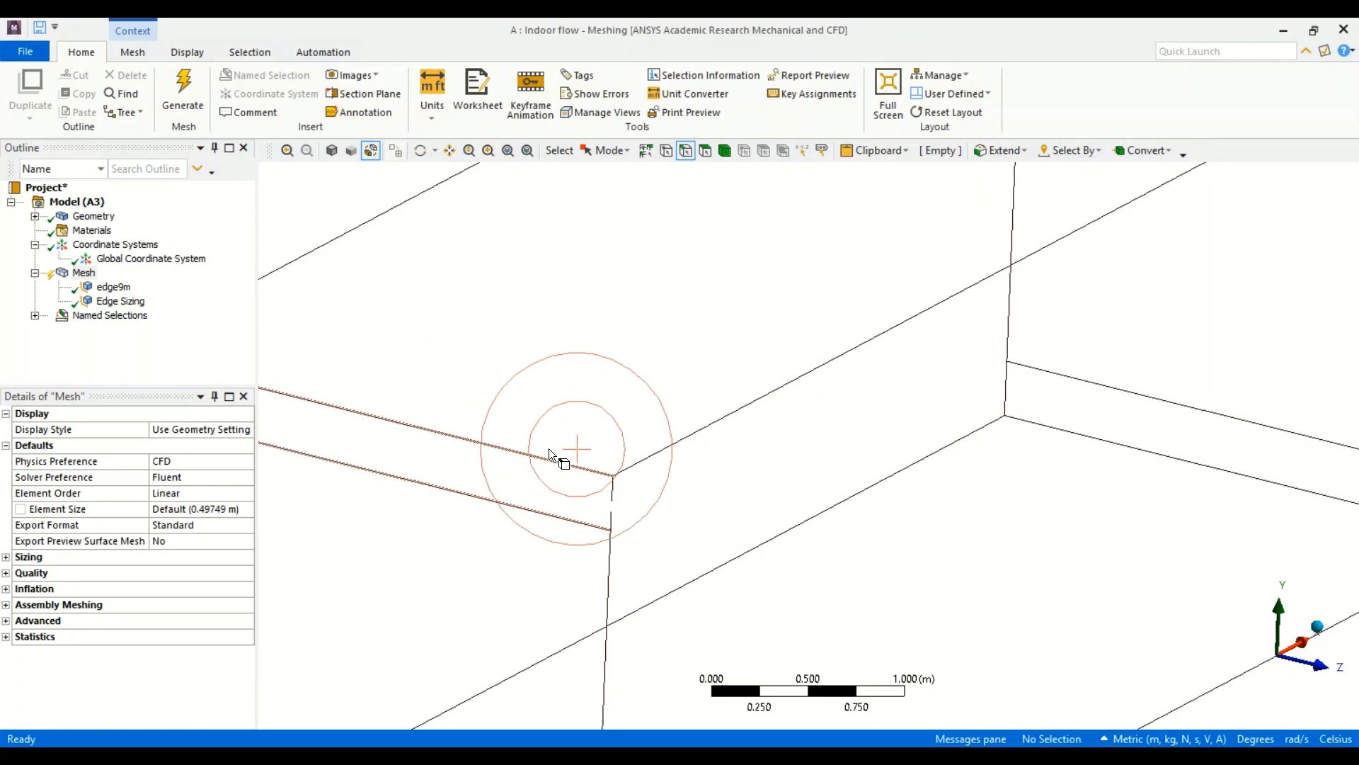
{"action": "left_click", "coordinate": [450, 150]}
{"action": "left_click_drag", "start_coordinate": [464, 416], "coordinate": [825, 337]}
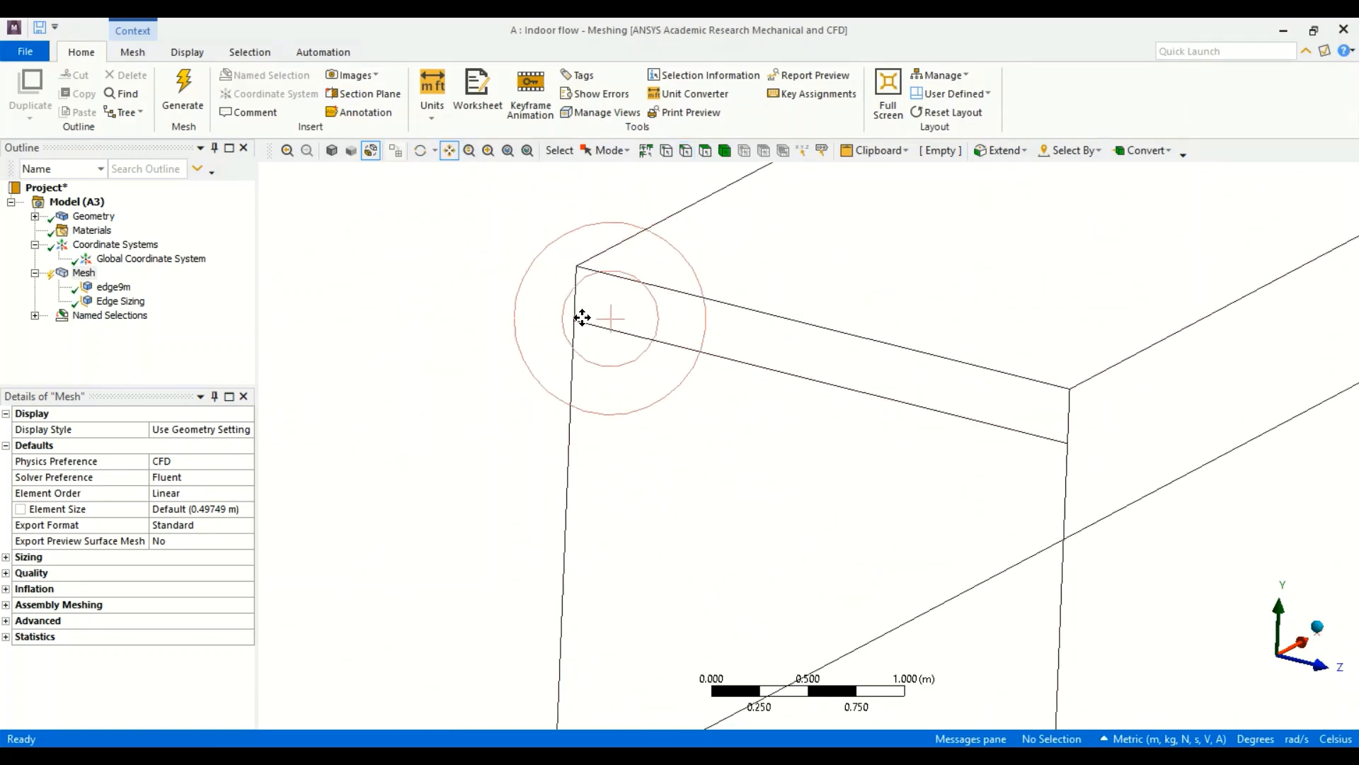
{"action": "left_click", "coordinate": [684, 152]}
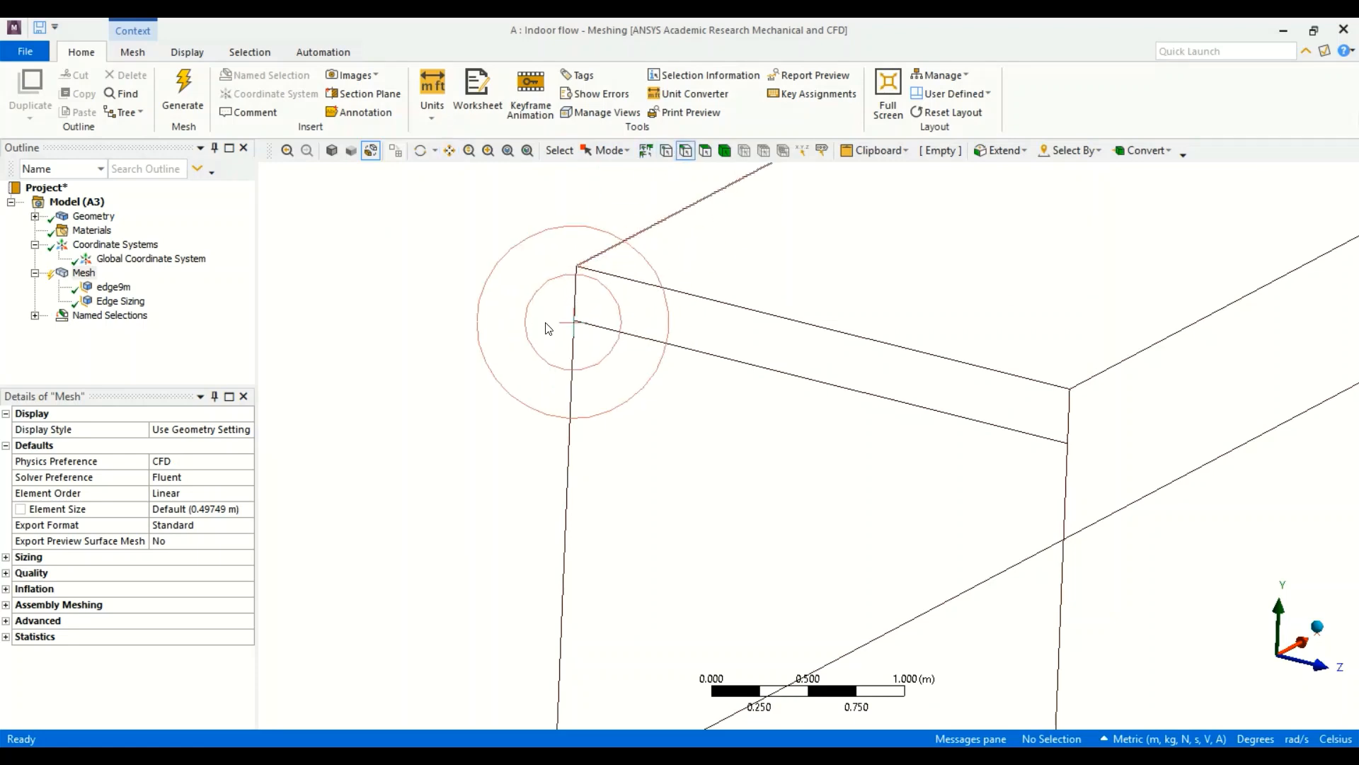
{"action": "left_click", "coordinate": [574, 297]}
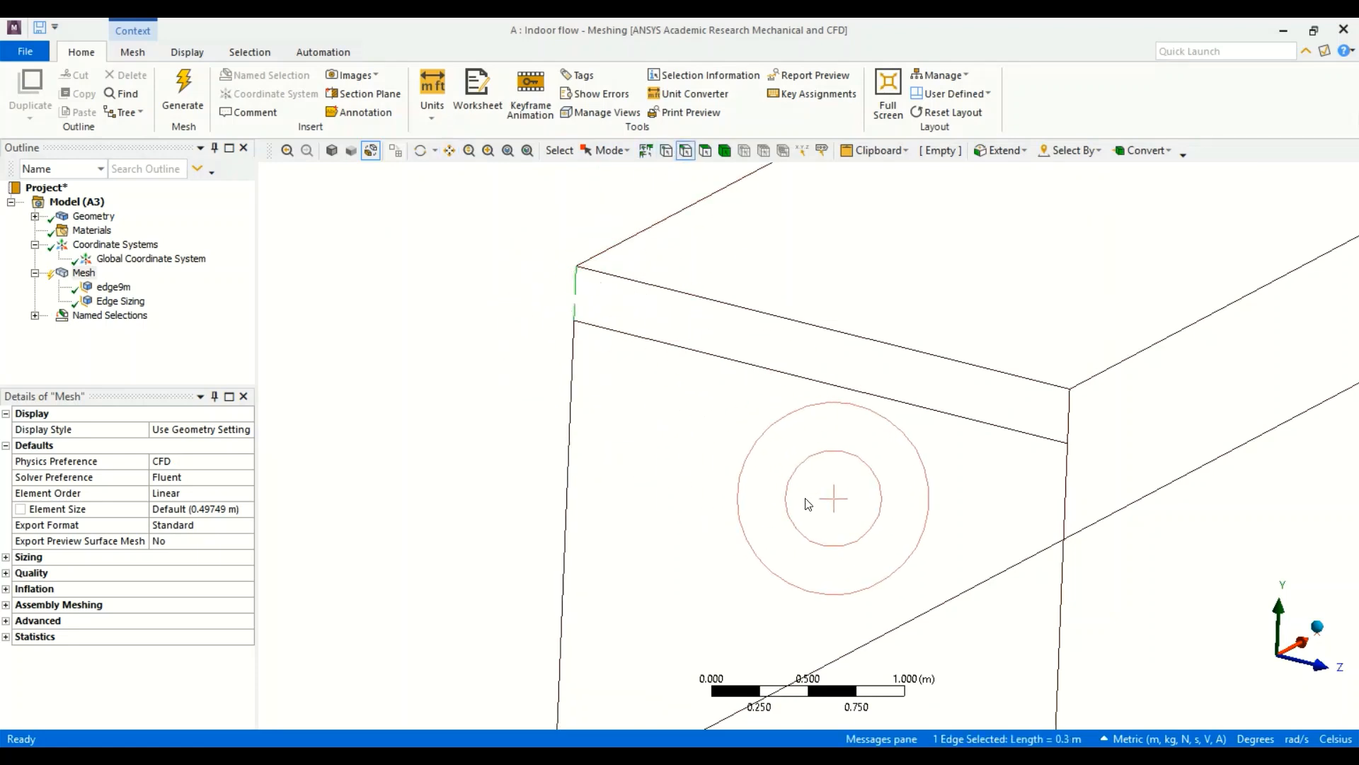
{"action": "left_click", "coordinate": [1069, 419], "text": "ctrl"}
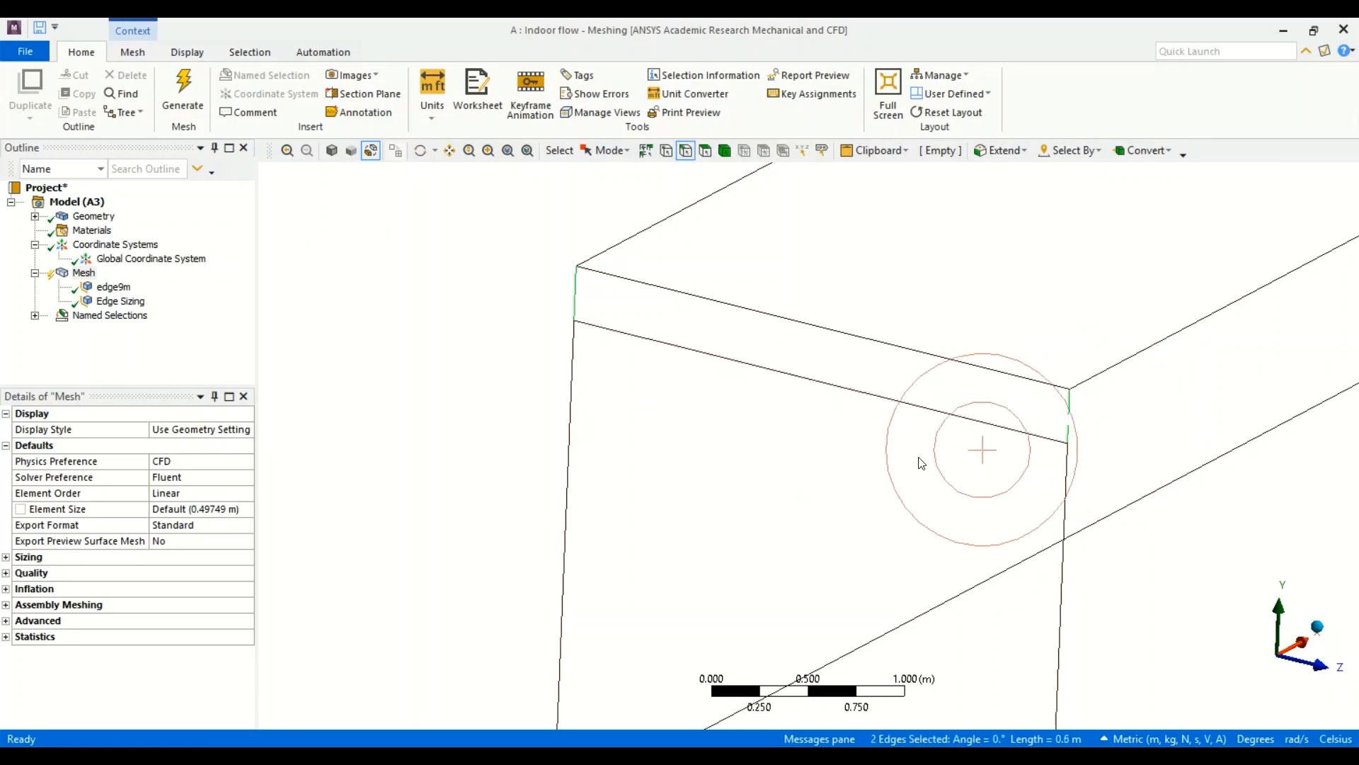
{"action": "scroll", "coordinate": [868, 467], "scroll_direction": "down", "scroll_amount": 5}
{"action": "scroll", "coordinate": [818, 640], "scroll_direction": "up", "scroll_amount": 4}
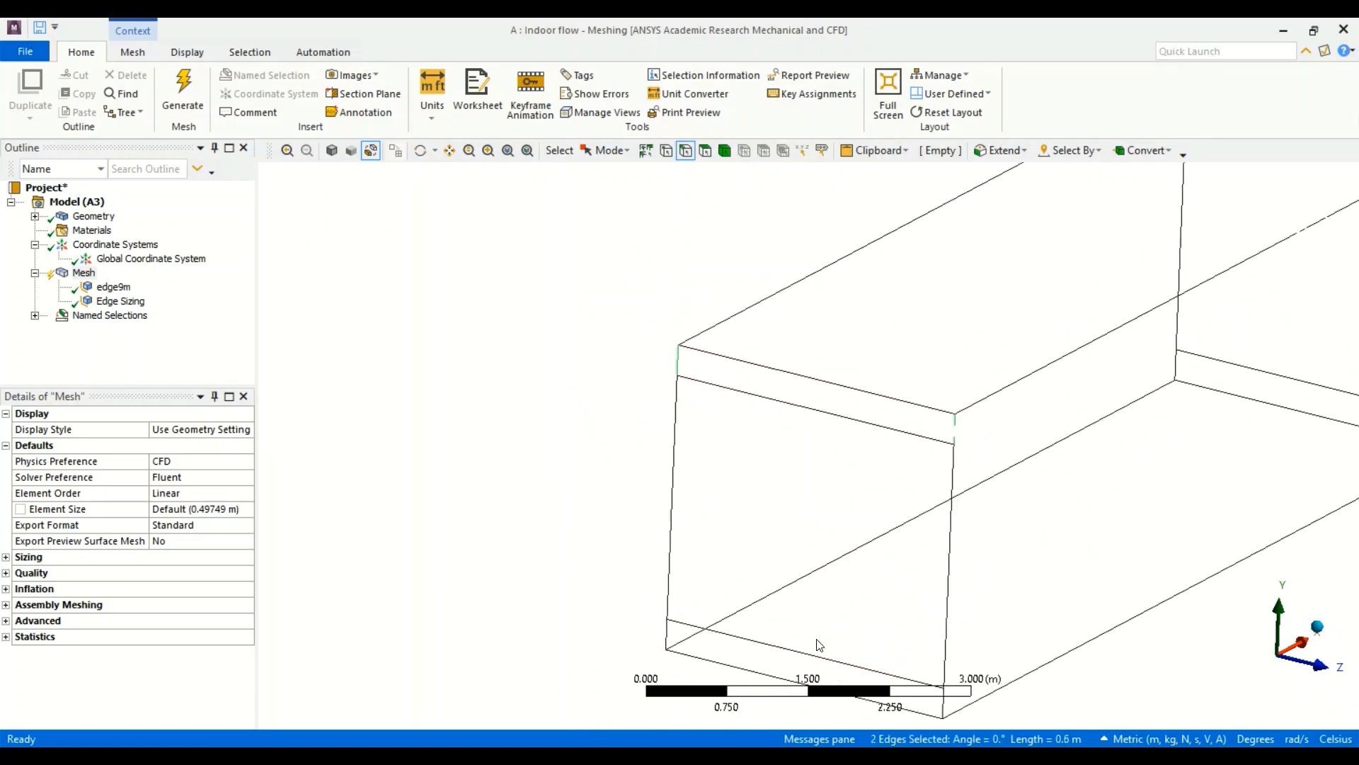
{"action": "scroll", "coordinate": [704, 626], "scroll_direction": "down", "scroll_amount": 3}
{"action": "scroll", "coordinate": [705, 626], "scroll_direction": "down", "scroll_amount": 1}
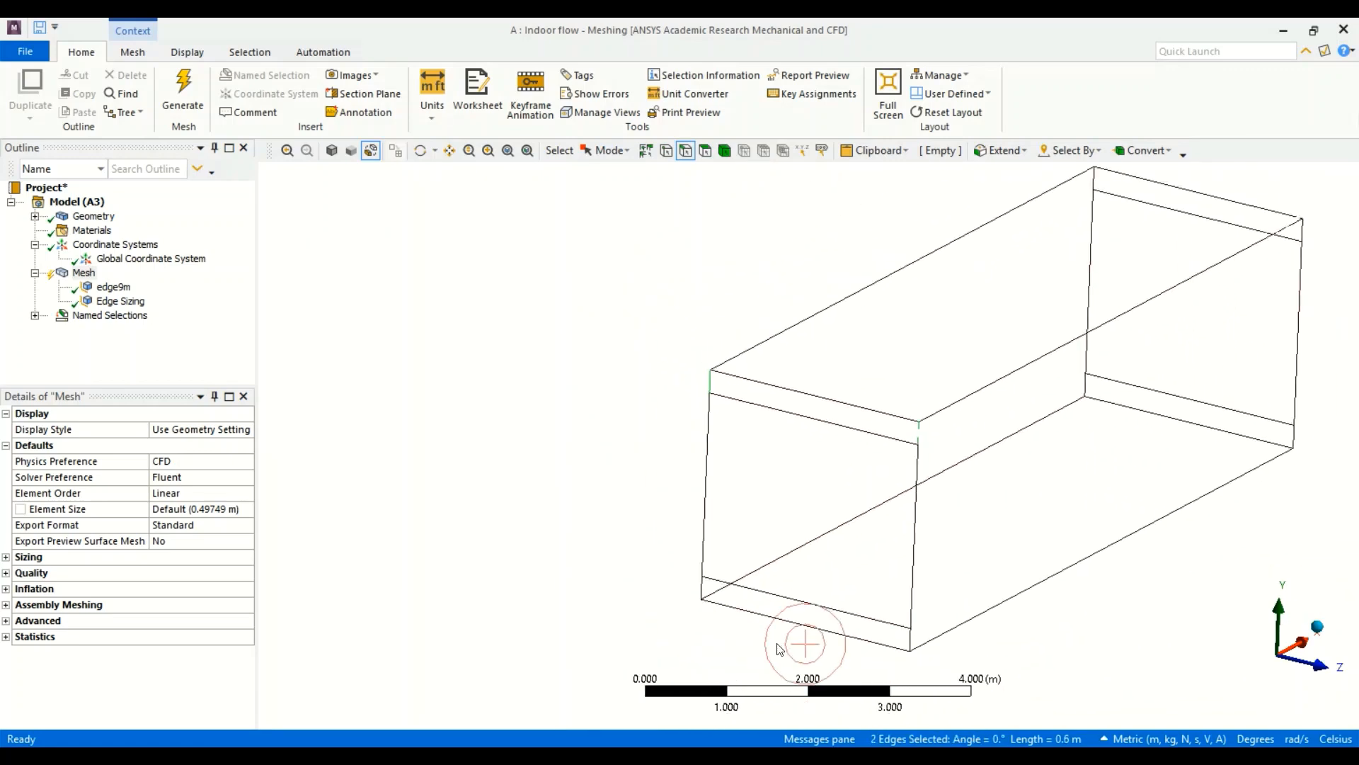
{"action": "left_click", "coordinate": [702, 588], "text": "ctrl"}
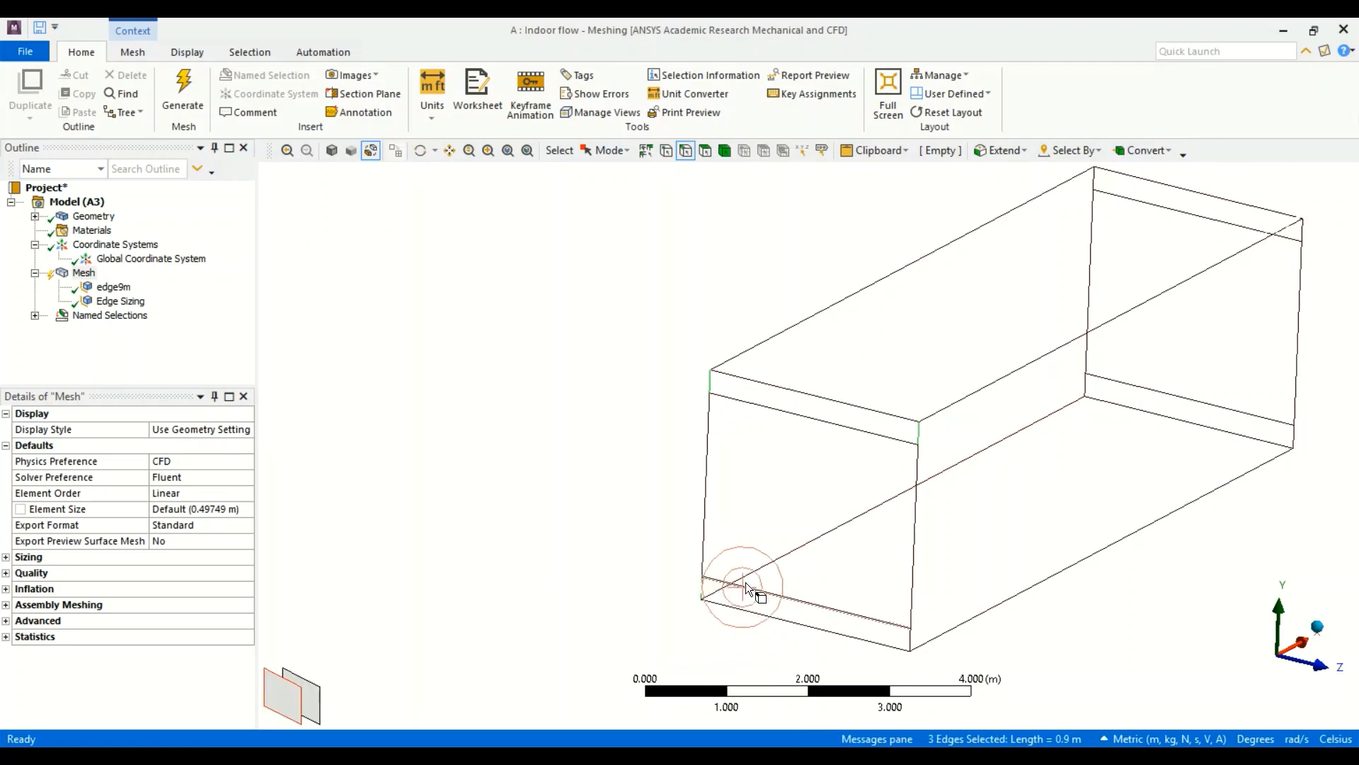
{"action": "left_click", "coordinate": [910, 639], "text": "ctrl"}
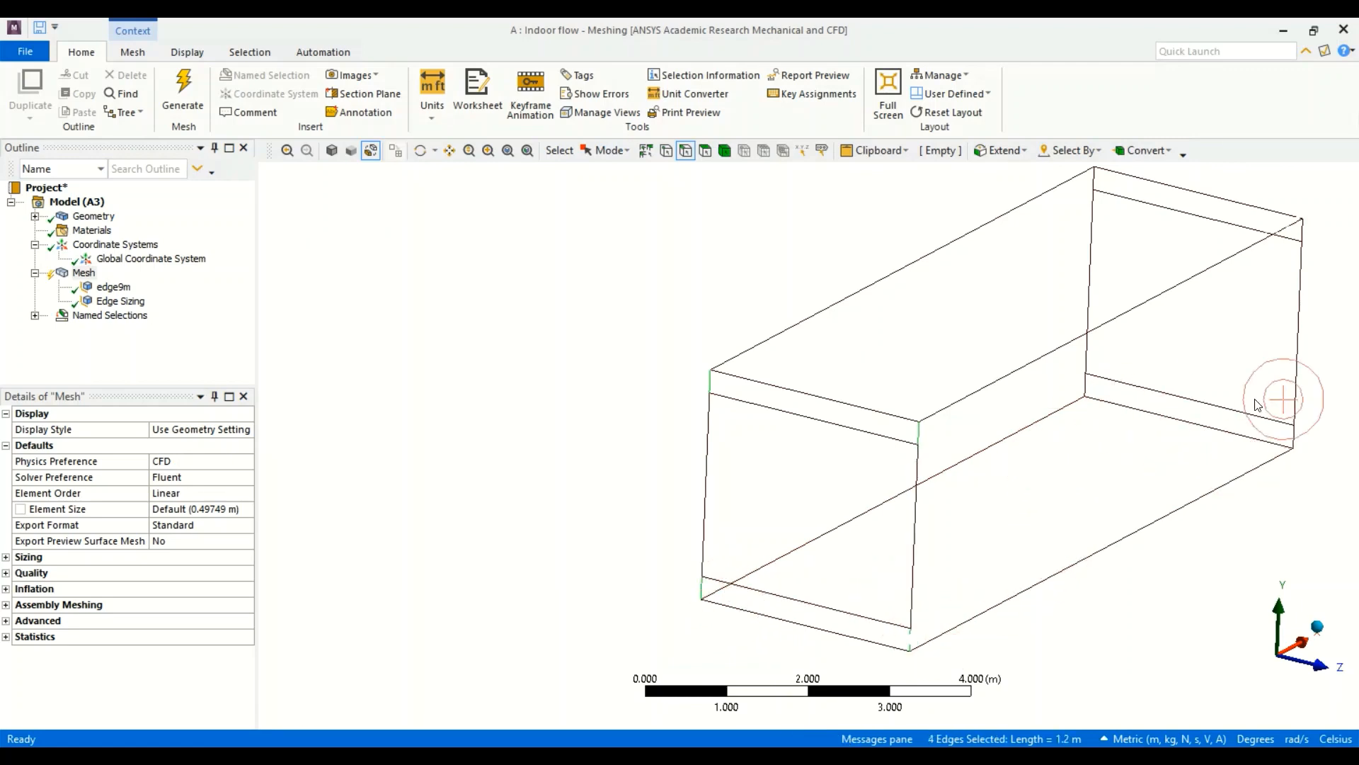
Add the four short vertical corner edges of the far end face to the selection and insert a sizing control on all eight.
{"action": "scroll", "coordinate": [1324, 425], "scroll_direction": "up", "scroll_amount": 1}
{"action": "scroll", "coordinate": [1312, 427], "scroll_direction": "down", "scroll_amount": 2}
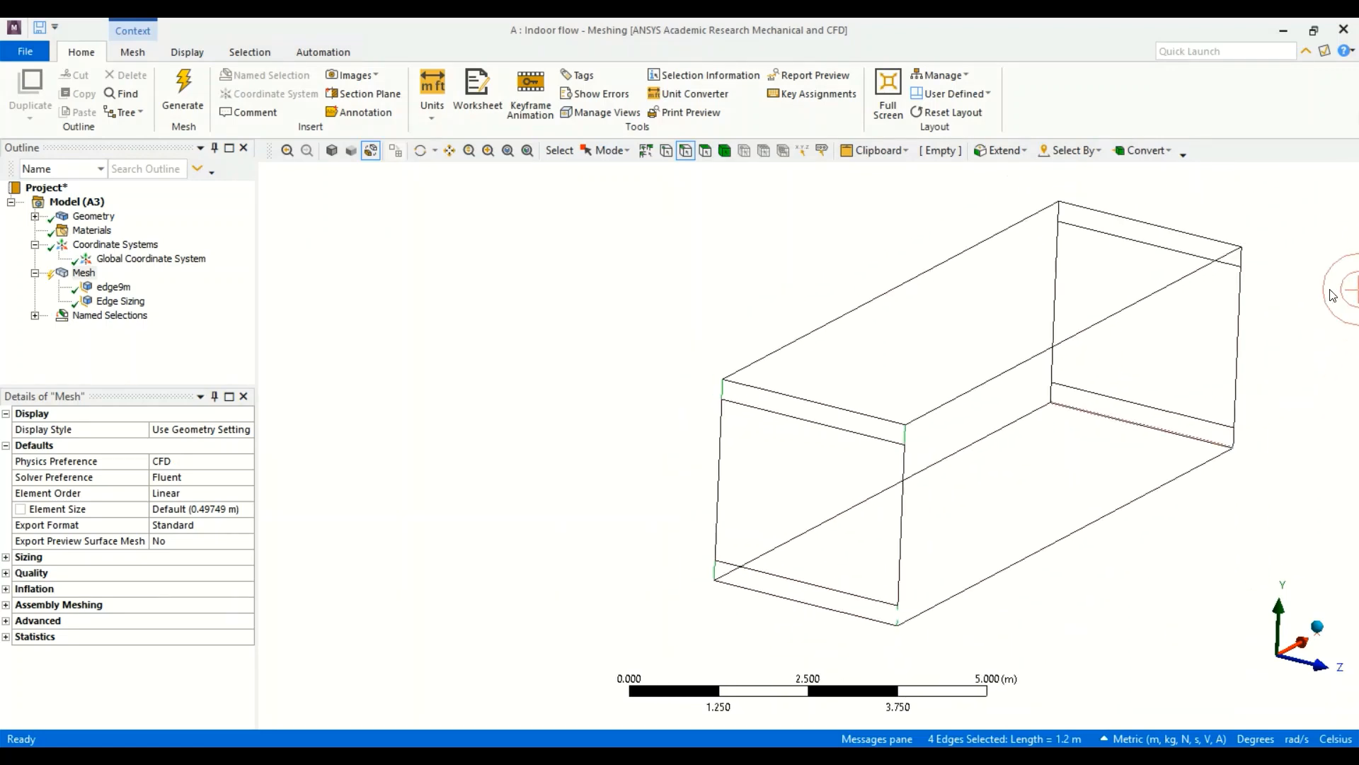
{"action": "scroll", "coordinate": [1309, 430], "scroll_direction": "up", "scroll_amount": 2}
{"action": "left_click", "coordinate": [1311, 436], "text": "ctrl"}
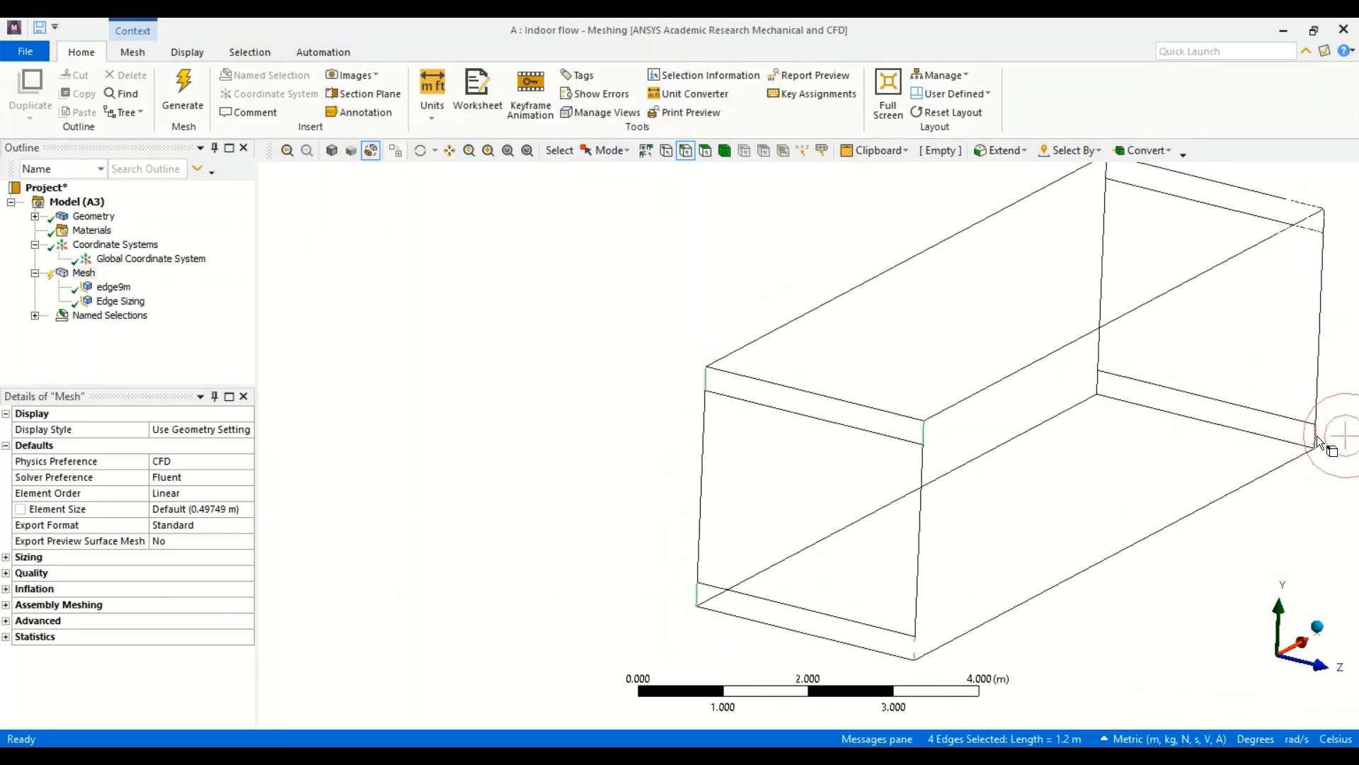
{"action": "left_click", "coordinate": [1096, 383], "text": "ctrl"}
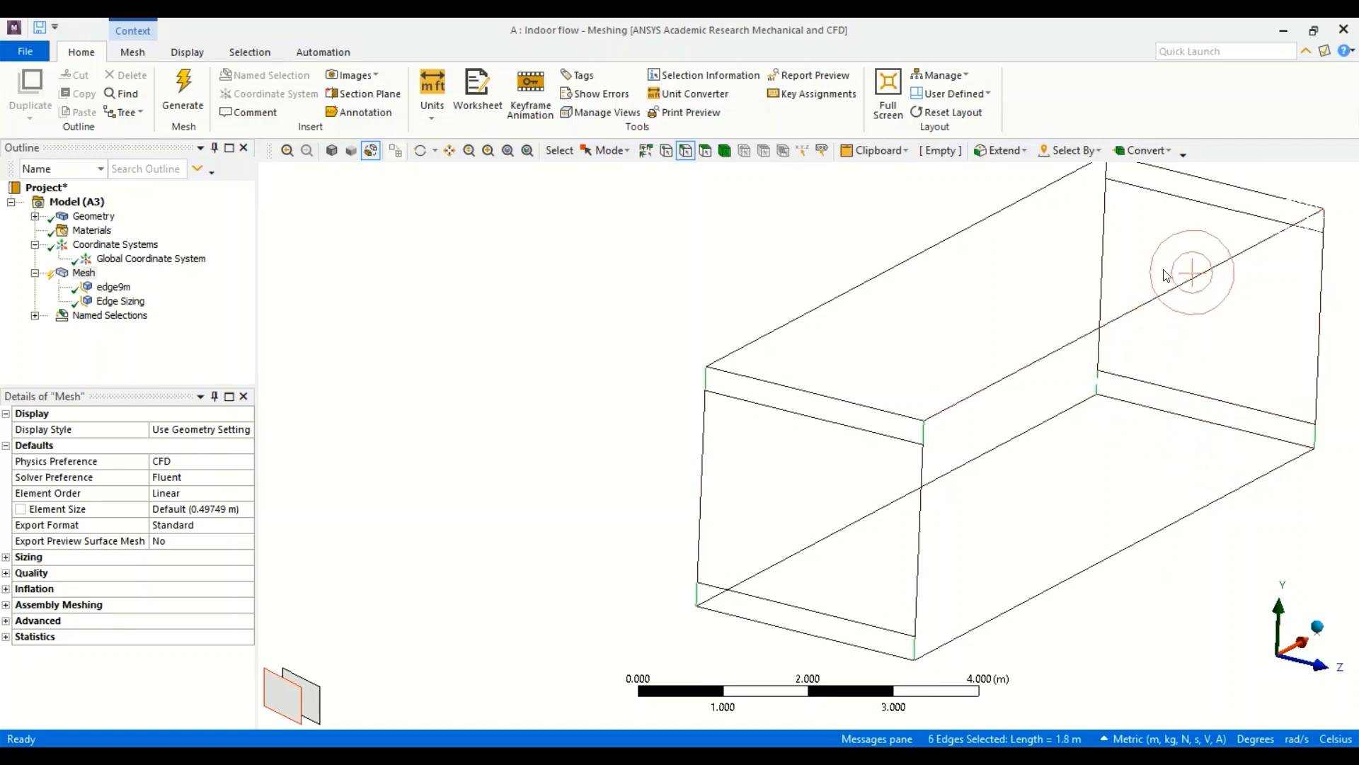
{"action": "left_click", "coordinate": [1106, 168], "text": "ctrl"}
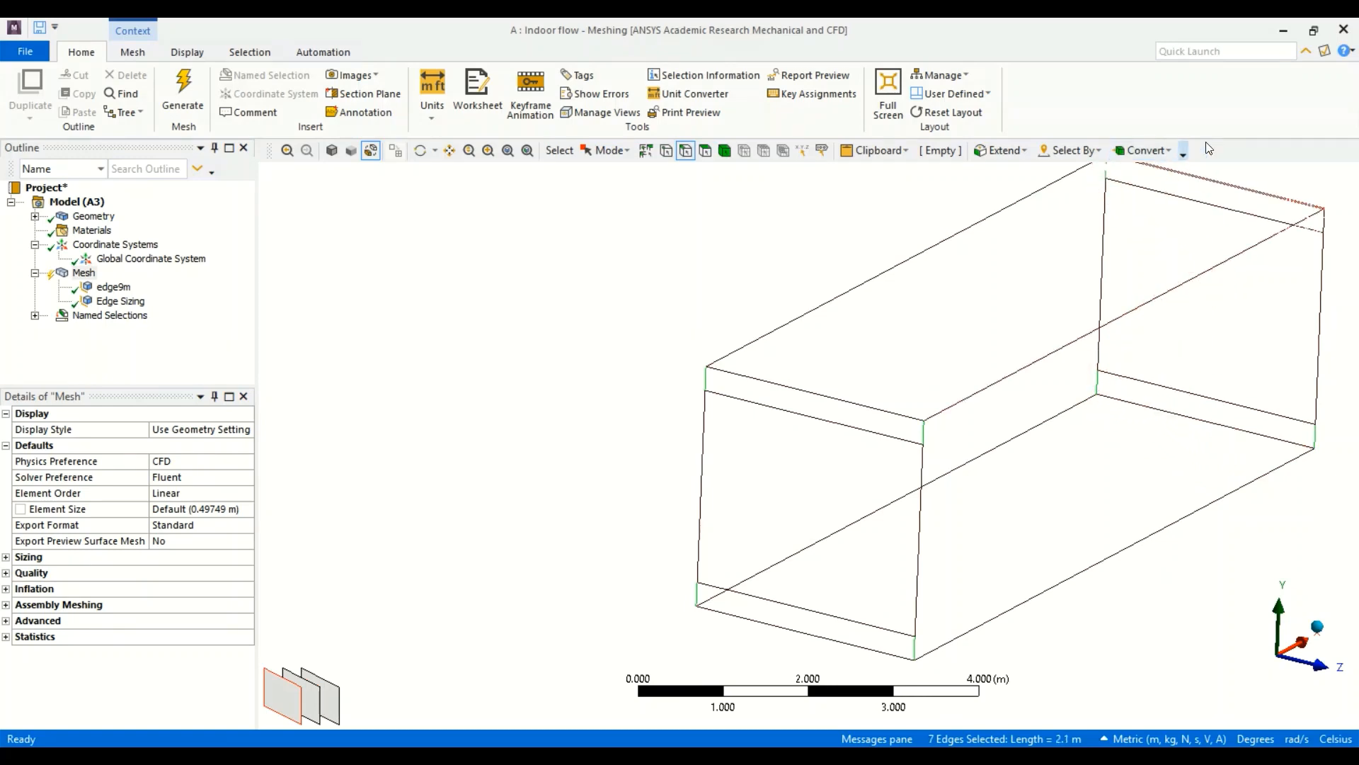
{"action": "right_click", "coordinate": [1326, 226]}
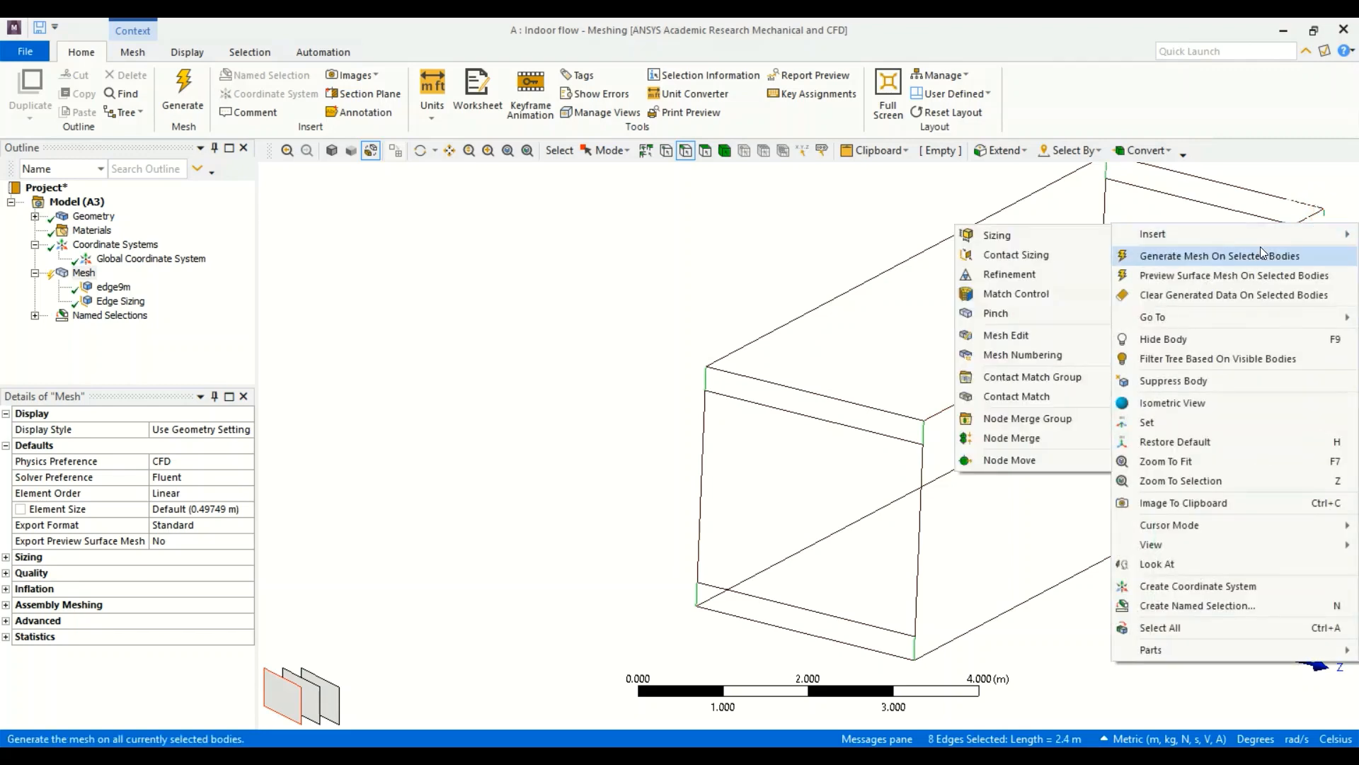
{"action": "mouse_move", "coordinate": [1162, 234]}
{"action": "left_click", "coordinate": [987, 230]}
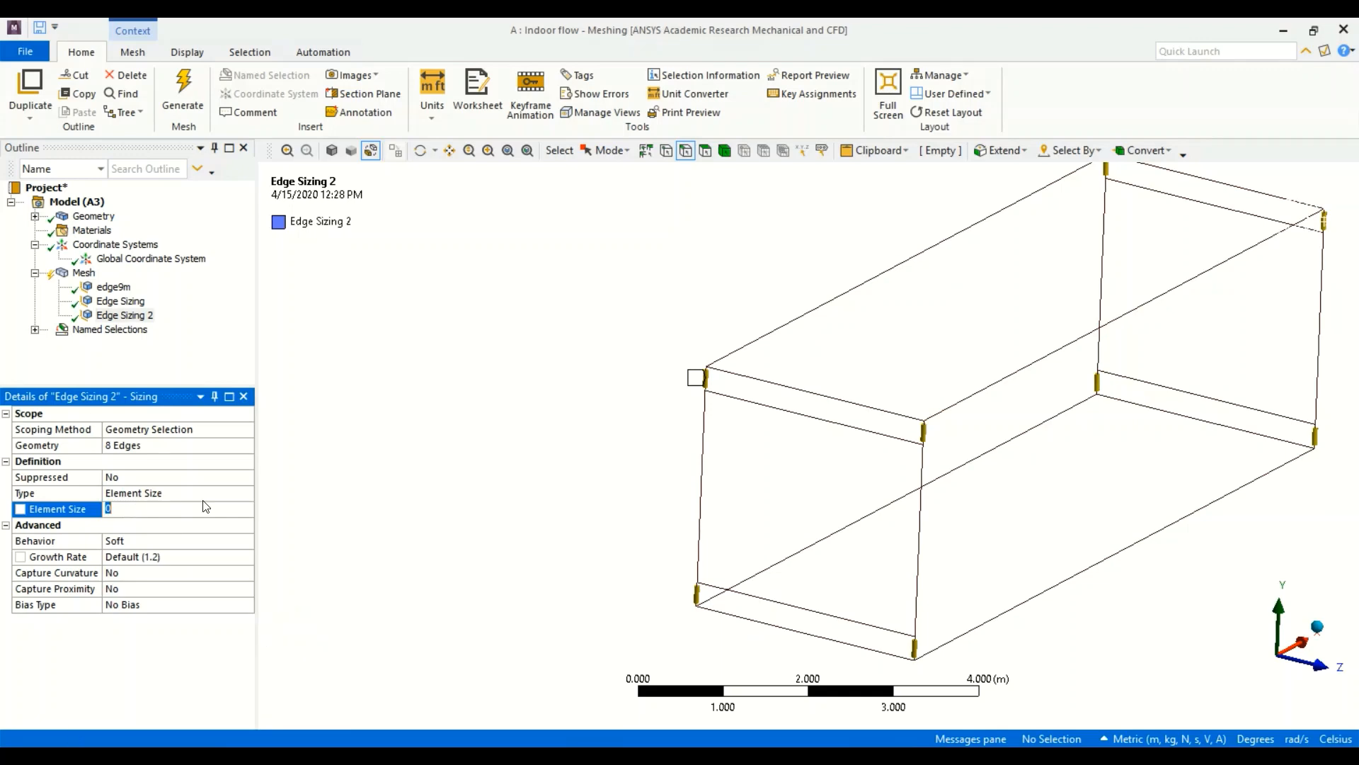
Set the short vertical edges' sizing type to Number of Divisions with 10 divisions.
{"action": "left_click", "coordinate": [239, 493]}
{"action": "left_click", "coordinate": [247, 494]}
{"action": "left_click", "coordinate": [218, 517]}
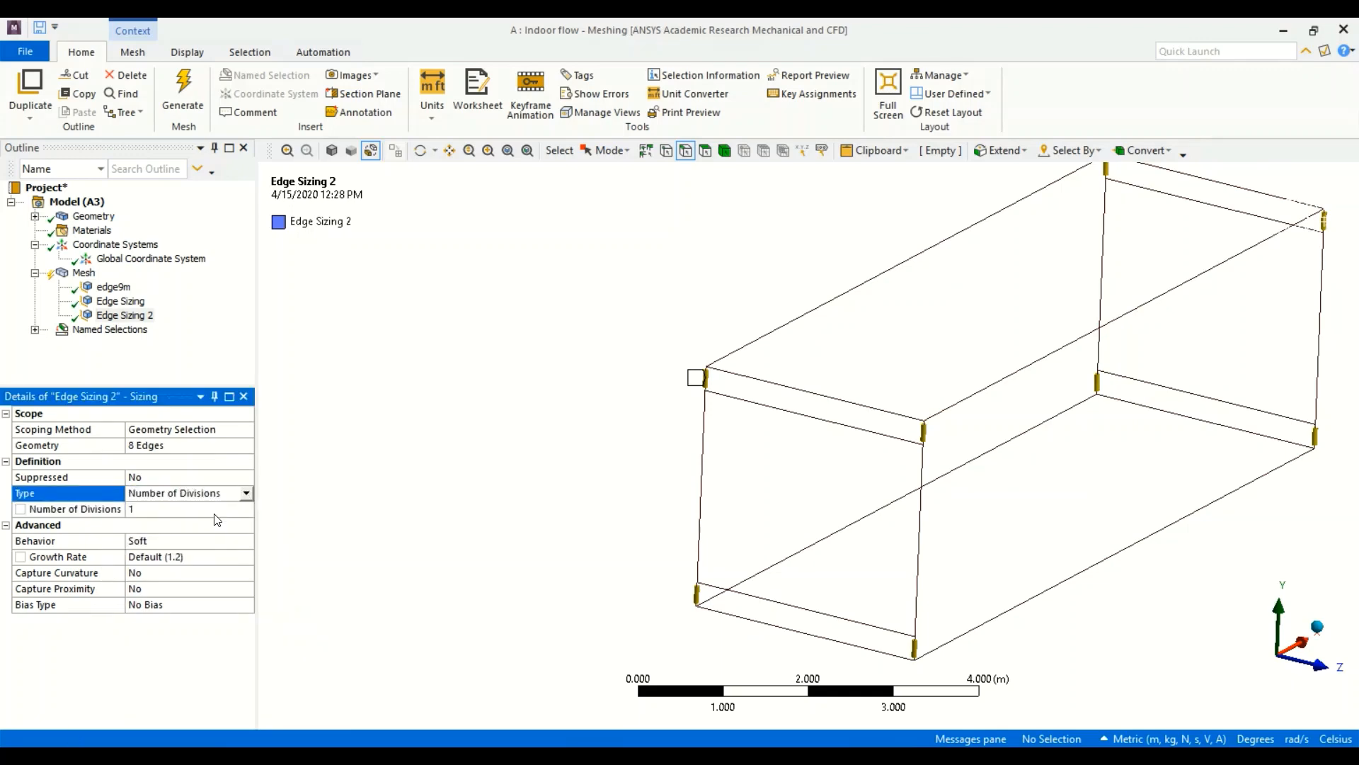
{"action": "left_click", "coordinate": [190, 509]}
{"action": "type", "text": "10"}
{"action": "key", "text": "Return"}
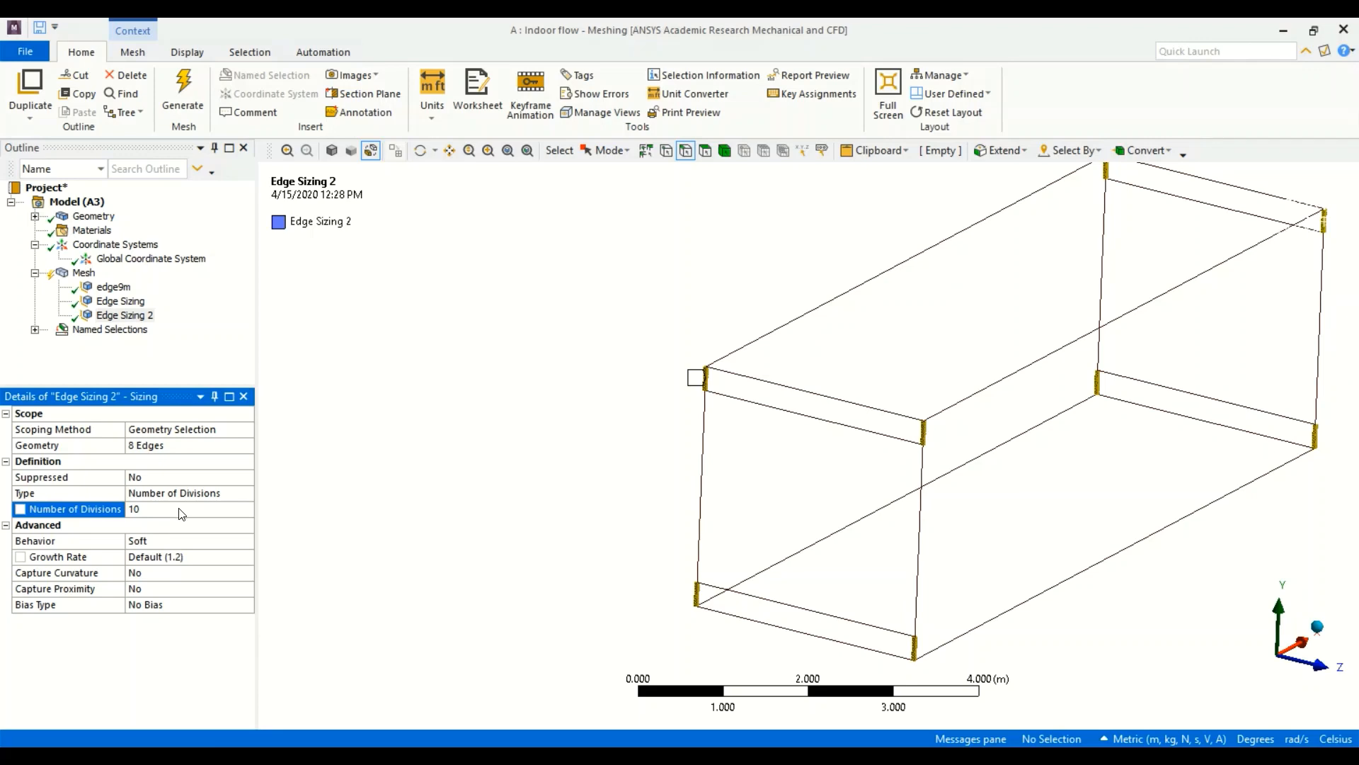
Apply a bias refined at both edge ends to the short vertical edges' sizing and set its bias option to Smooth Transition.
{"action": "scroll", "coordinate": [726, 384], "scroll_direction": "up", "scroll_amount": 2}
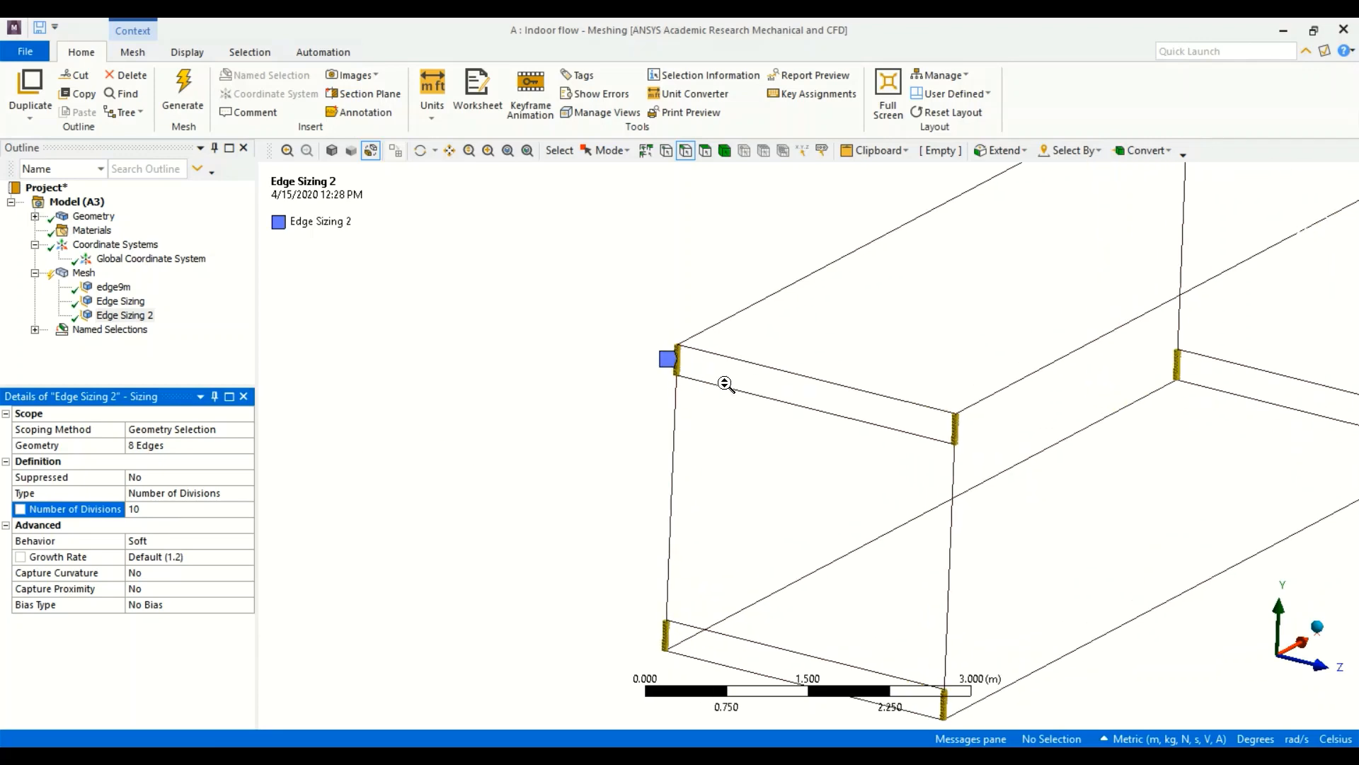
{"action": "scroll", "coordinate": [472, 221], "scroll_direction": "up", "scroll_amount": 3}
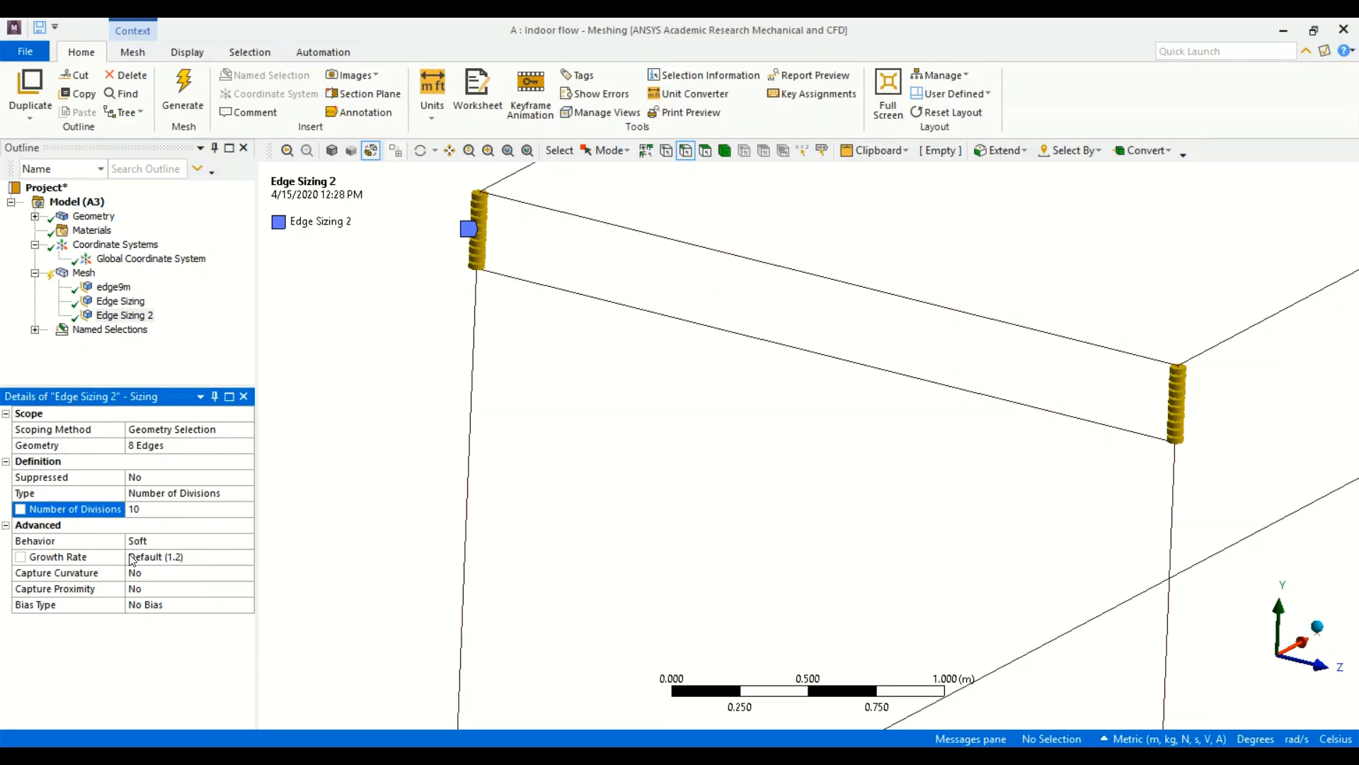
{"action": "left_click", "coordinate": [225, 605]}
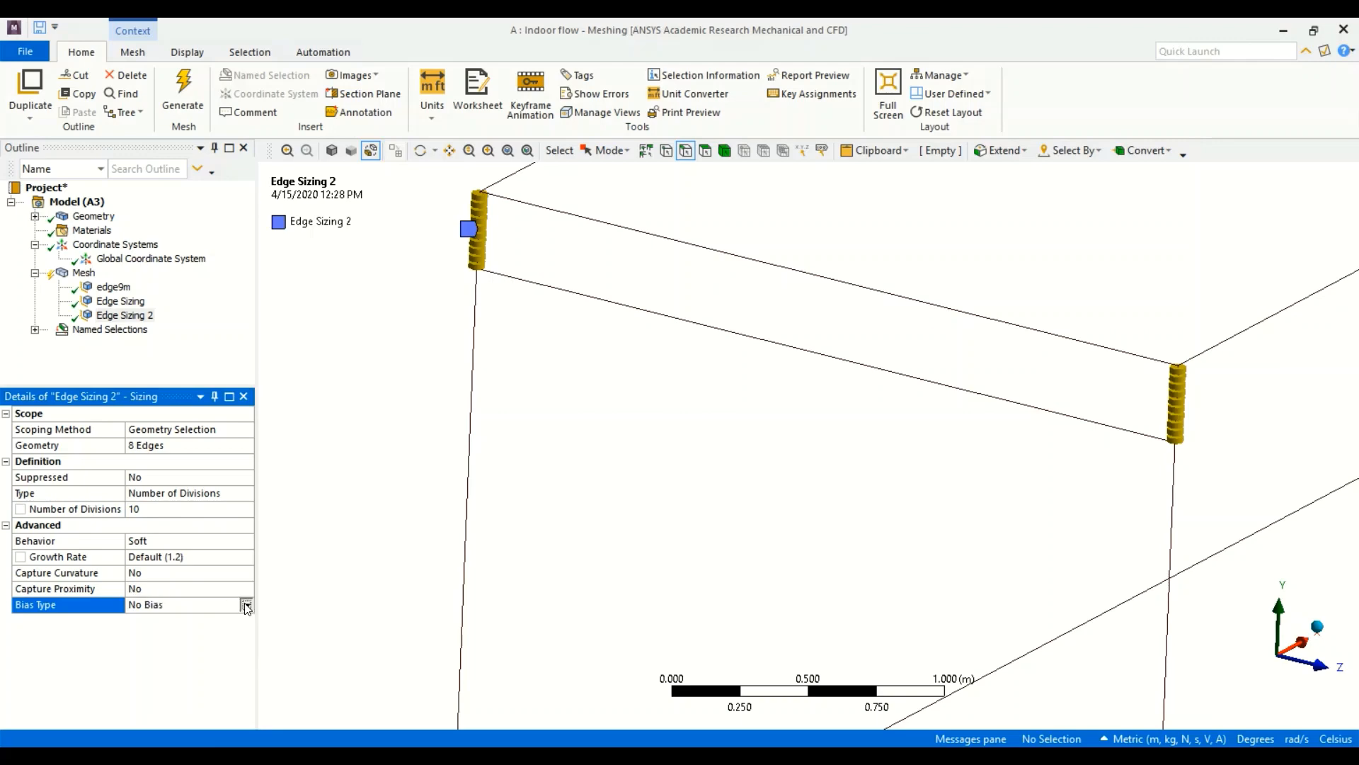
{"action": "left_click", "coordinate": [225, 605]}
{"action": "left_click", "coordinate": [207, 646]}
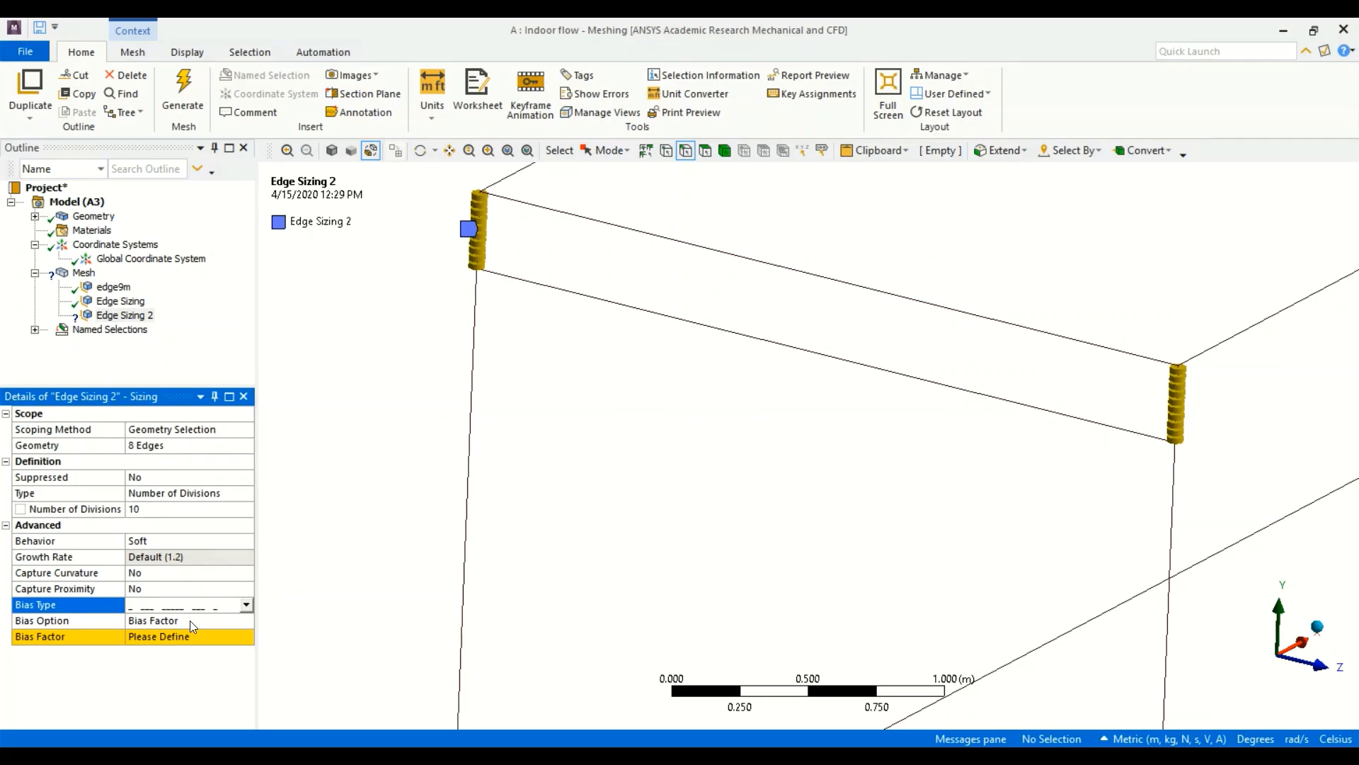
{"action": "left_click", "coordinate": [245, 621]}
{"action": "left_click", "coordinate": [245, 621]}
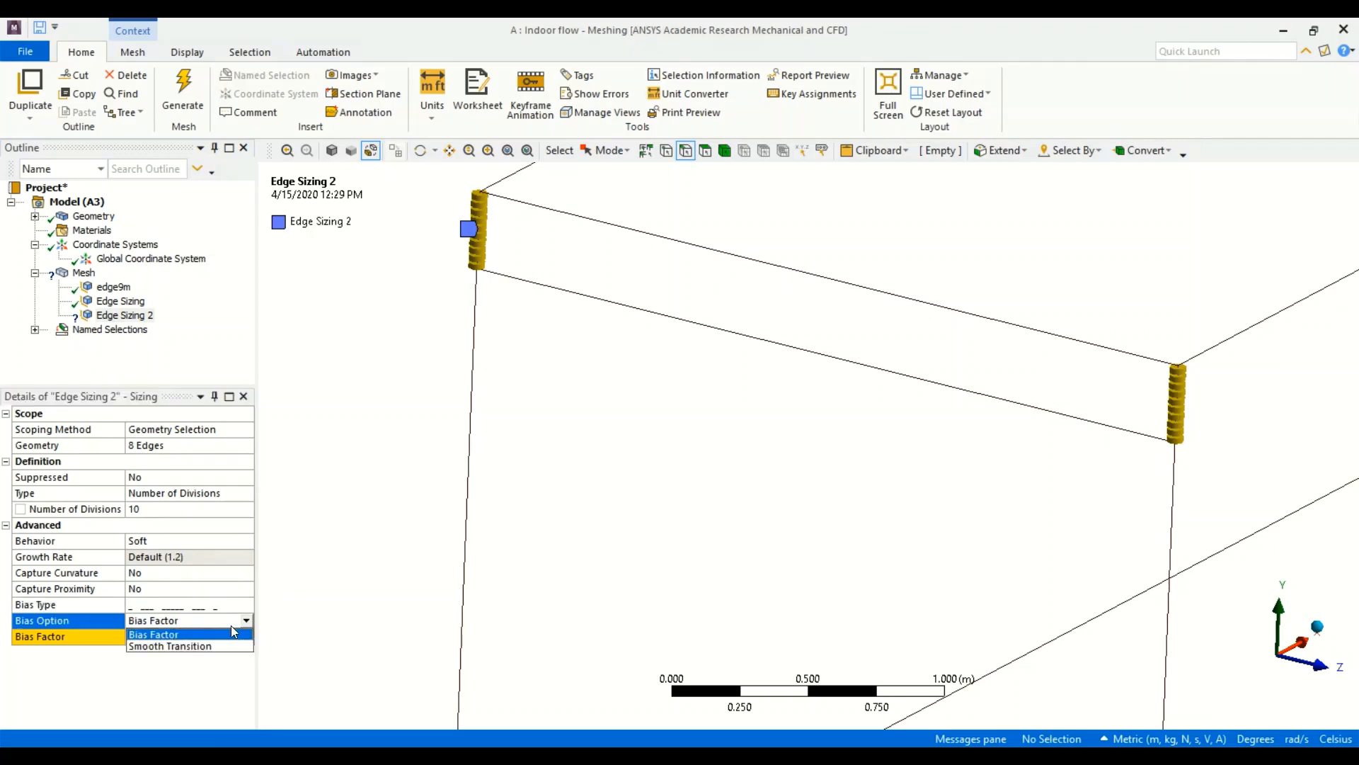
{"action": "left_click", "coordinate": [221, 649]}
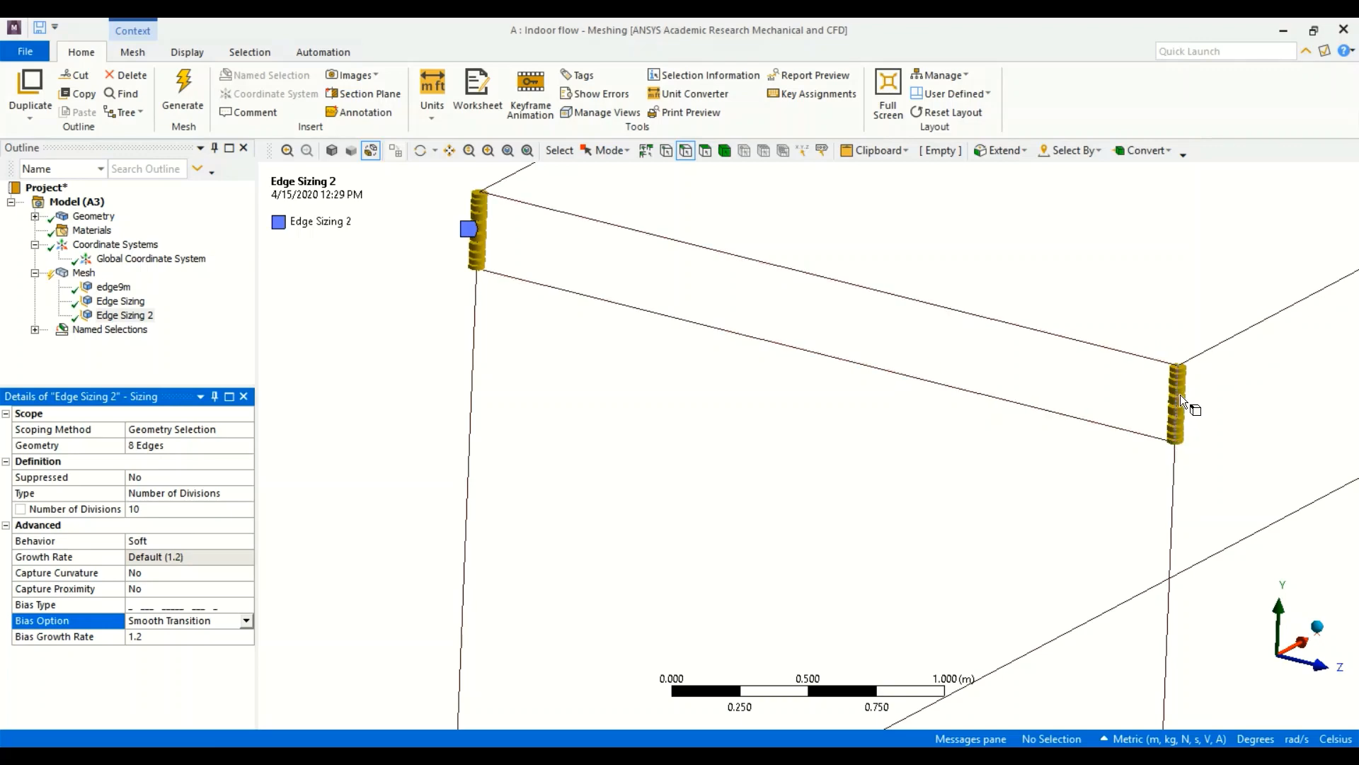
Set the bias growth rate of the short vertical edges' sizing to 1.3.
{"action": "left_click", "coordinate": [208, 638]}
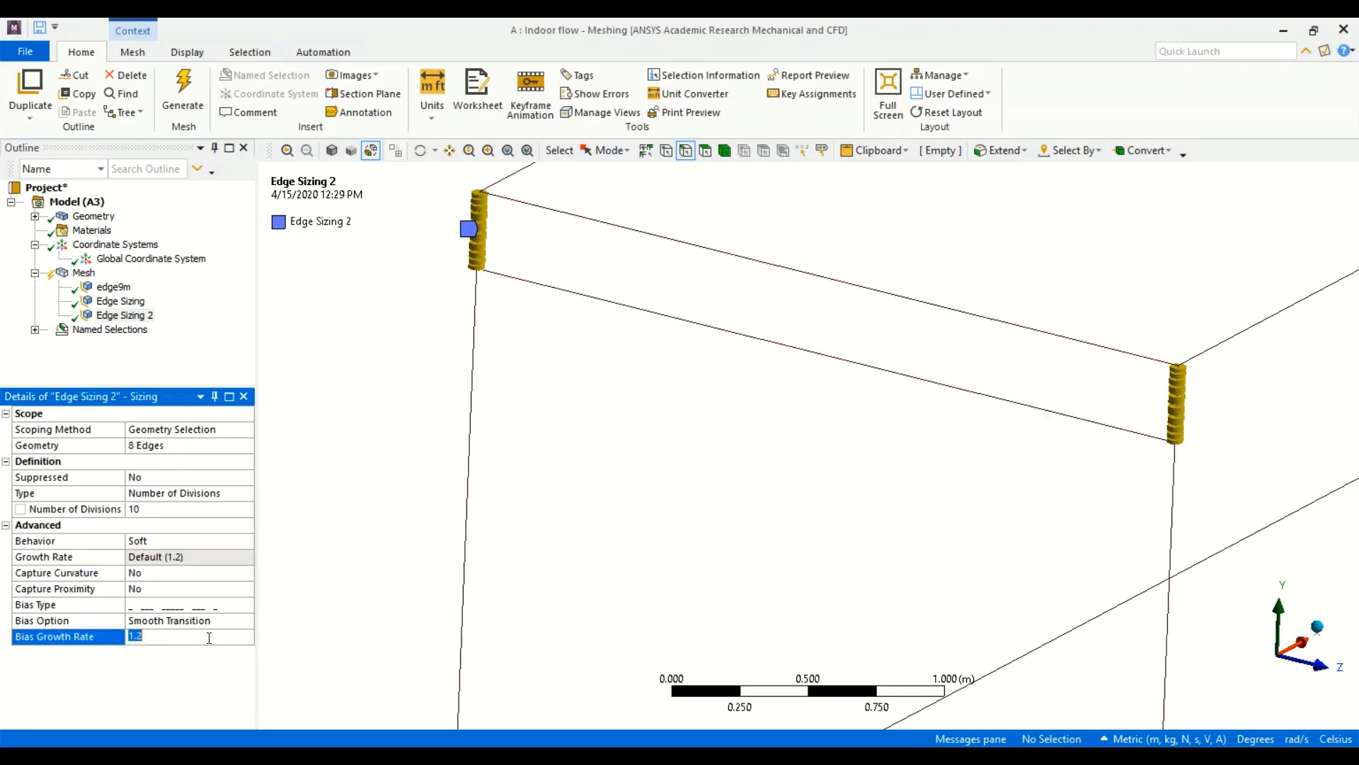
{"action": "type", "text": "1.3"}
{"action": "key", "text": "Return"}
Examine the spacing of the biased divisions along the short vertical edges at the near end's upper corners.
{"action": "scroll", "coordinate": [458, 211], "scroll_direction": "up", "scroll_amount": 5}
{"action": "scroll", "coordinate": [458, 211], "scroll_direction": "down", "scroll_amount": 5}
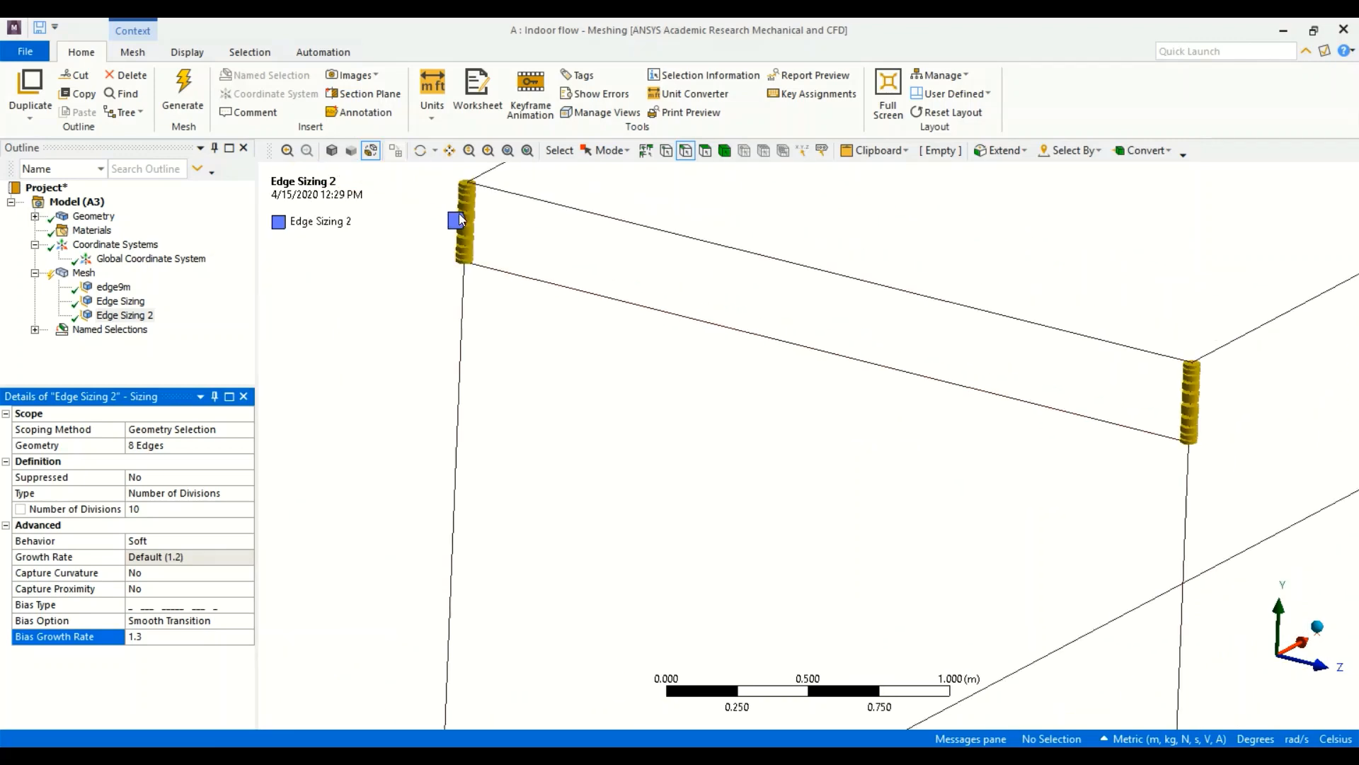
{"action": "left_click", "coordinate": [449, 150]}
{"action": "left_click_drag", "start_coordinate": [470, 206], "coordinate": [737, 388]}
{"action": "scroll", "coordinate": [606, 382], "scroll_direction": "up", "scroll_amount": 5}
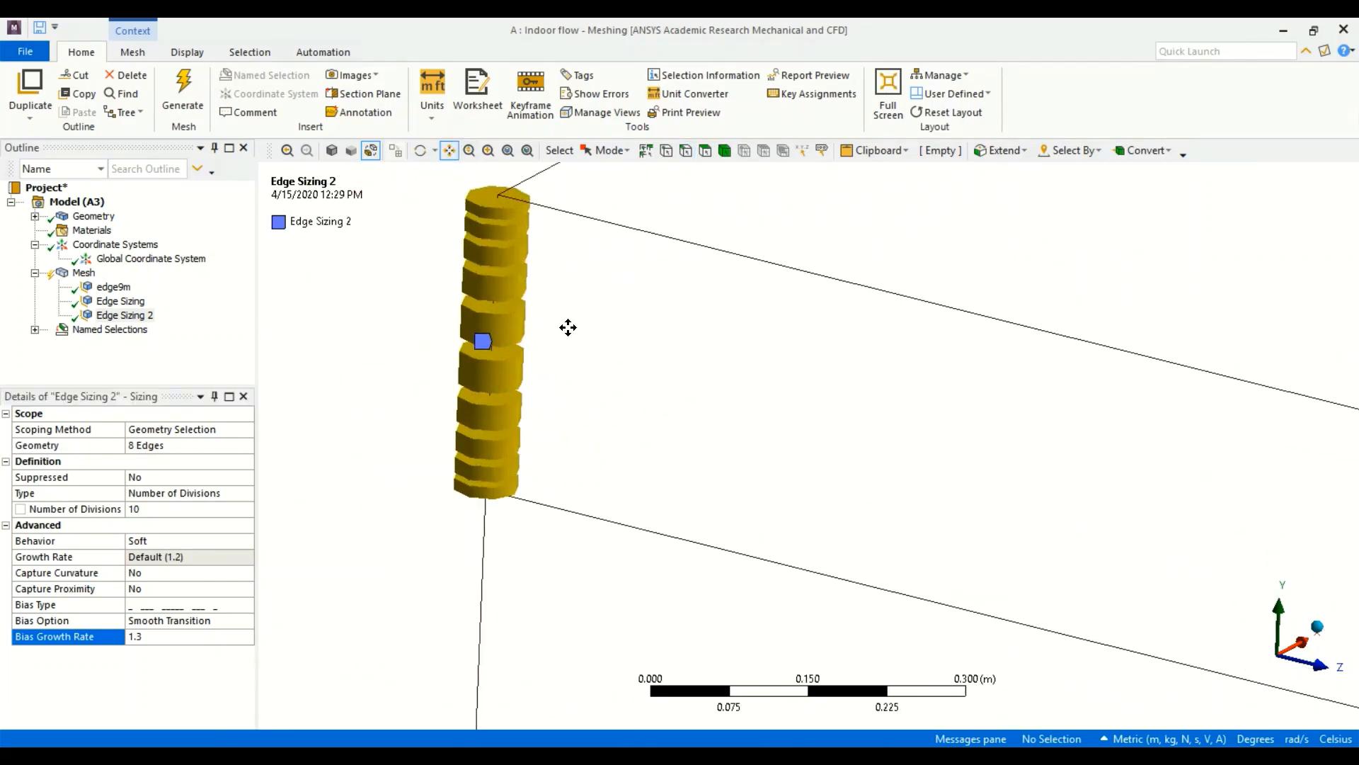
{"action": "left_click_drag", "start_coordinate": [567, 325], "coordinate": [747, 387]}
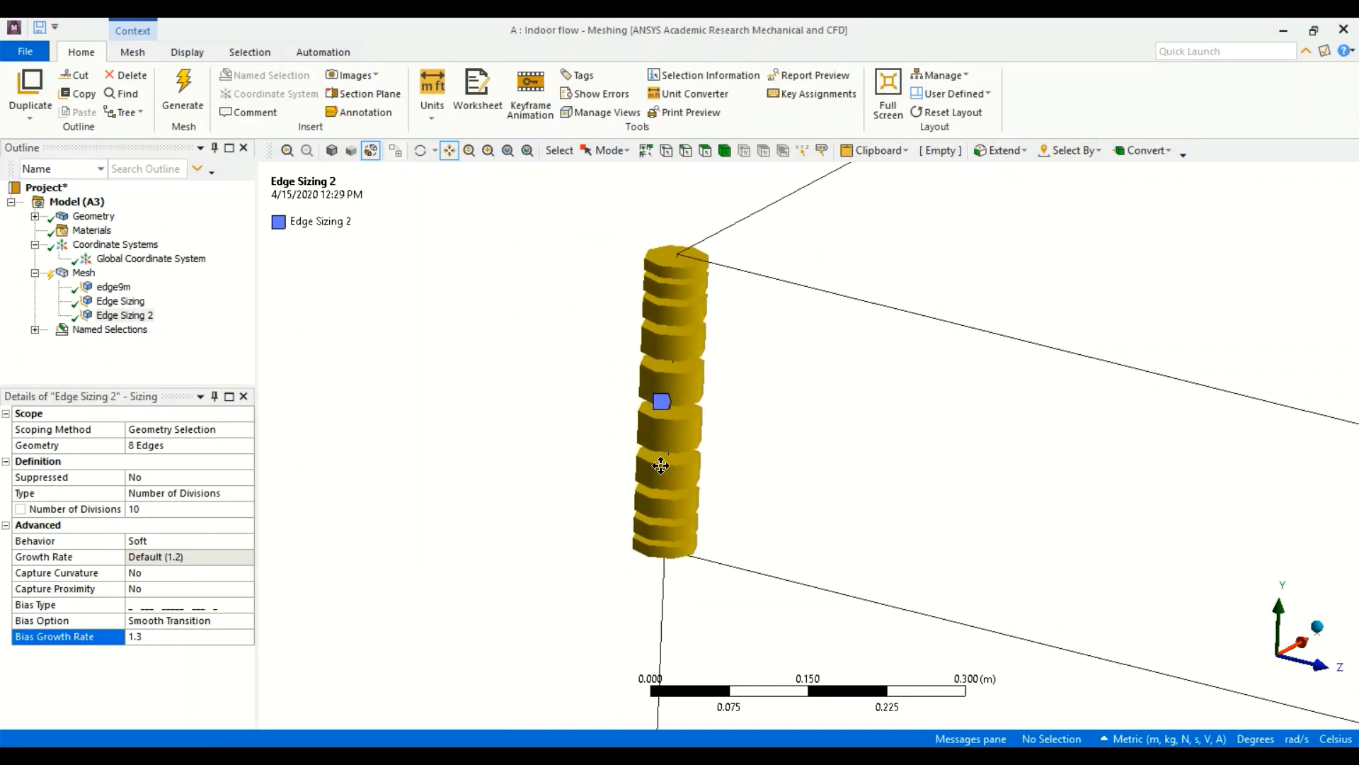
{"action": "scroll", "coordinate": [665, 425], "scroll_direction": "down", "scroll_amount": 6}
{"action": "scroll", "coordinate": [732, 441], "scroll_direction": "down", "scroll_amount": 3}
{"action": "scroll", "coordinate": [1193, 535], "scroll_direction": "up", "scroll_amount": 2}
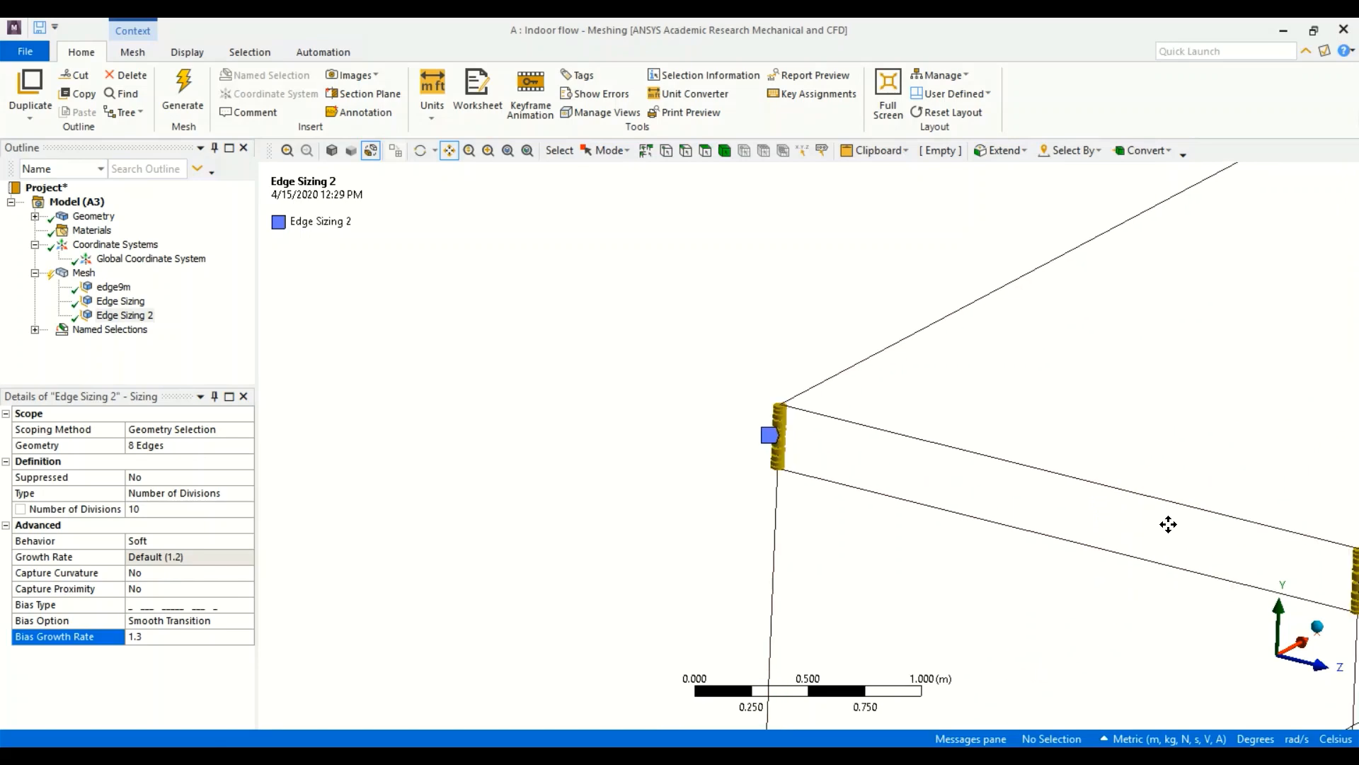
{"action": "left_click_drag", "start_coordinate": [1166, 519], "coordinate": [740, 397]}
{"action": "scroll", "coordinate": [1062, 433], "scroll_direction": "up", "scroll_amount": 2}
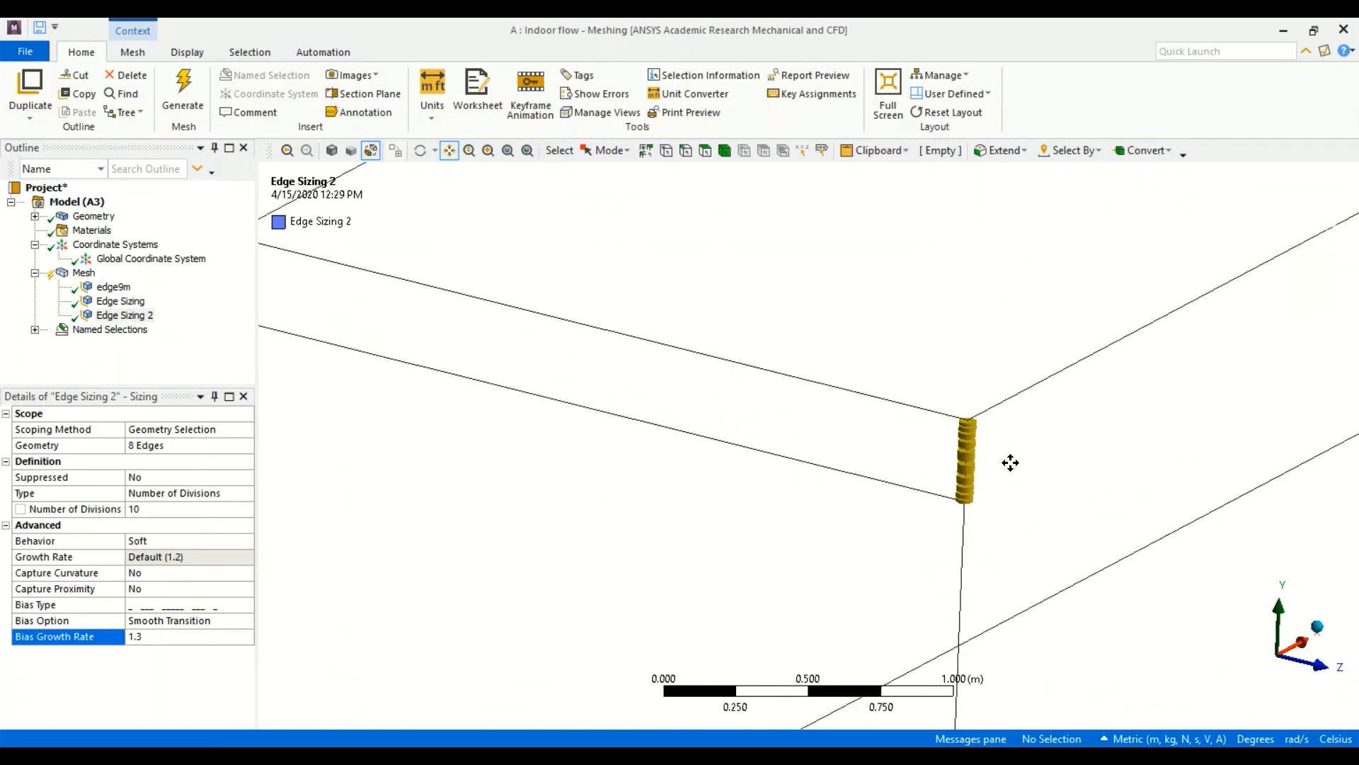
Compare the biased division spacing on the short vertical edges at the box's lower and upper corners.
{"action": "mouse_move", "coordinate": [887, 546]}
{"action": "left_mouse_down"}
{"action": "mouse_move", "coordinate": [1082, 148]}
{"action": "mouse_move", "coordinate": [894, 403]}
{"action": "mouse_move", "coordinate": [881, 342]}
{"action": "left_mouse_up"}
{"action": "left_click_drag", "start_coordinate": [1167, 541], "coordinate": [654, 674]}
{"action": "mouse_move", "coordinate": [1168, 300]}
{"action": "left_mouse_down"}
{"action": "mouse_move", "coordinate": [813, 574]}
{"action": "mouse_move", "coordinate": [1262, 273]}
{"action": "mouse_move", "coordinate": [1065, 453]}
{"action": "mouse_move", "coordinate": [1048, 508]}
{"action": "left_mouse_up"}
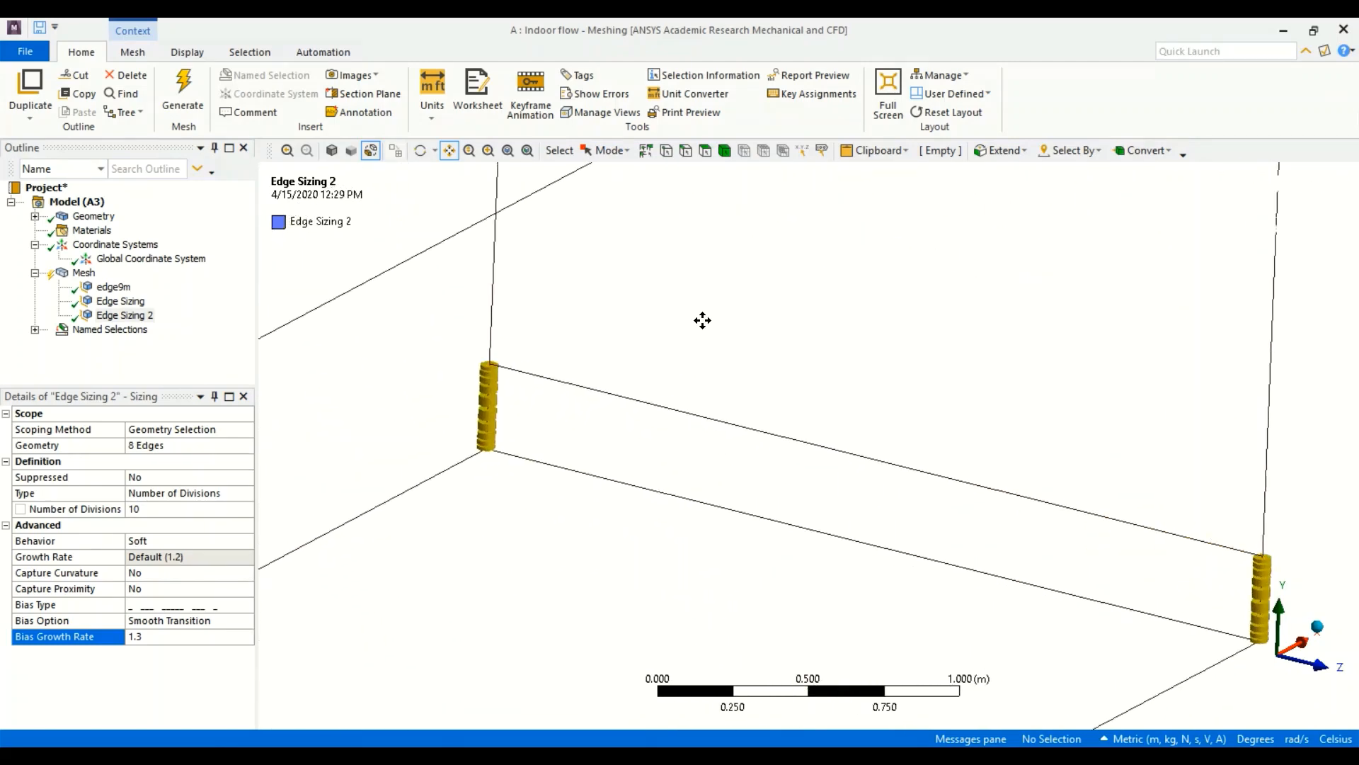
{"action": "scroll", "coordinate": [801, 266], "scroll_direction": "down", "scroll_amount": 2}
{"action": "left_click_drag", "start_coordinate": [800, 267], "coordinate": [696, 588]}
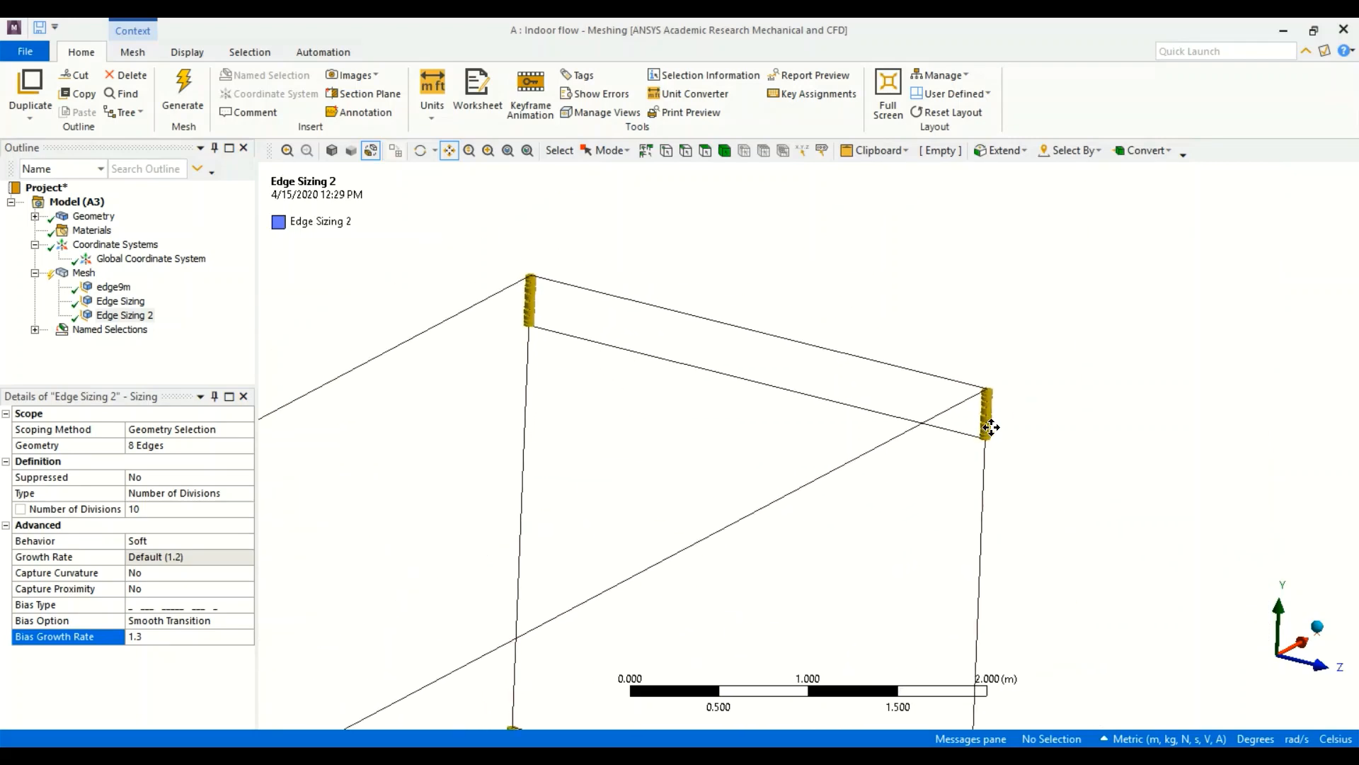
{"action": "scroll", "coordinate": [991, 419], "scroll_direction": "up", "scroll_amount": 3}
{"action": "scroll", "coordinate": [999, 400], "scroll_direction": "up", "scroll_amount": 2}
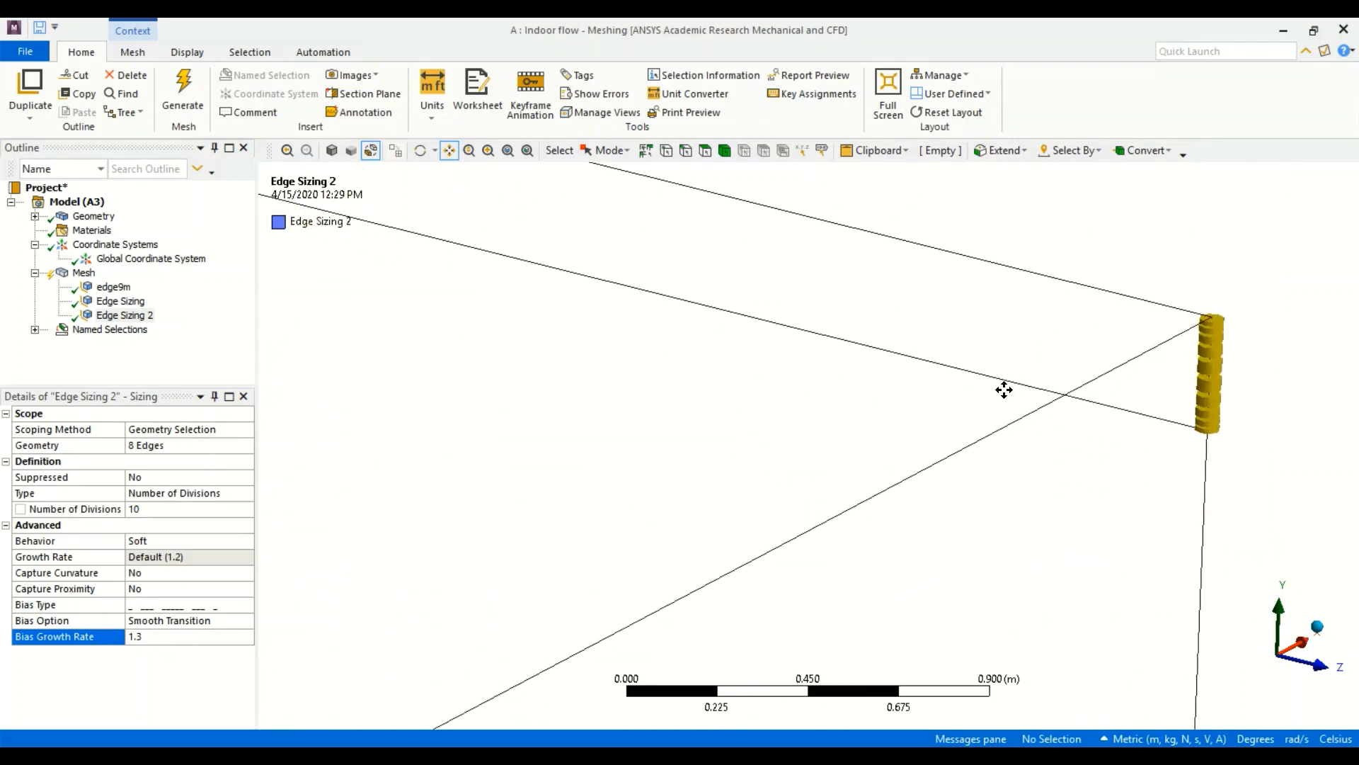
{"action": "scroll", "coordinate": [1004, 389], "scroll_direction": "down", "scroll_amount": 4}
{"action": "scroll", "coordinate": [925, 448], "scroll_direction": "down", "scroll_amount": 3}
{"action": "left_click_drag", "start_coordinate": [795, 534], "coordinate": [1002, 367]}
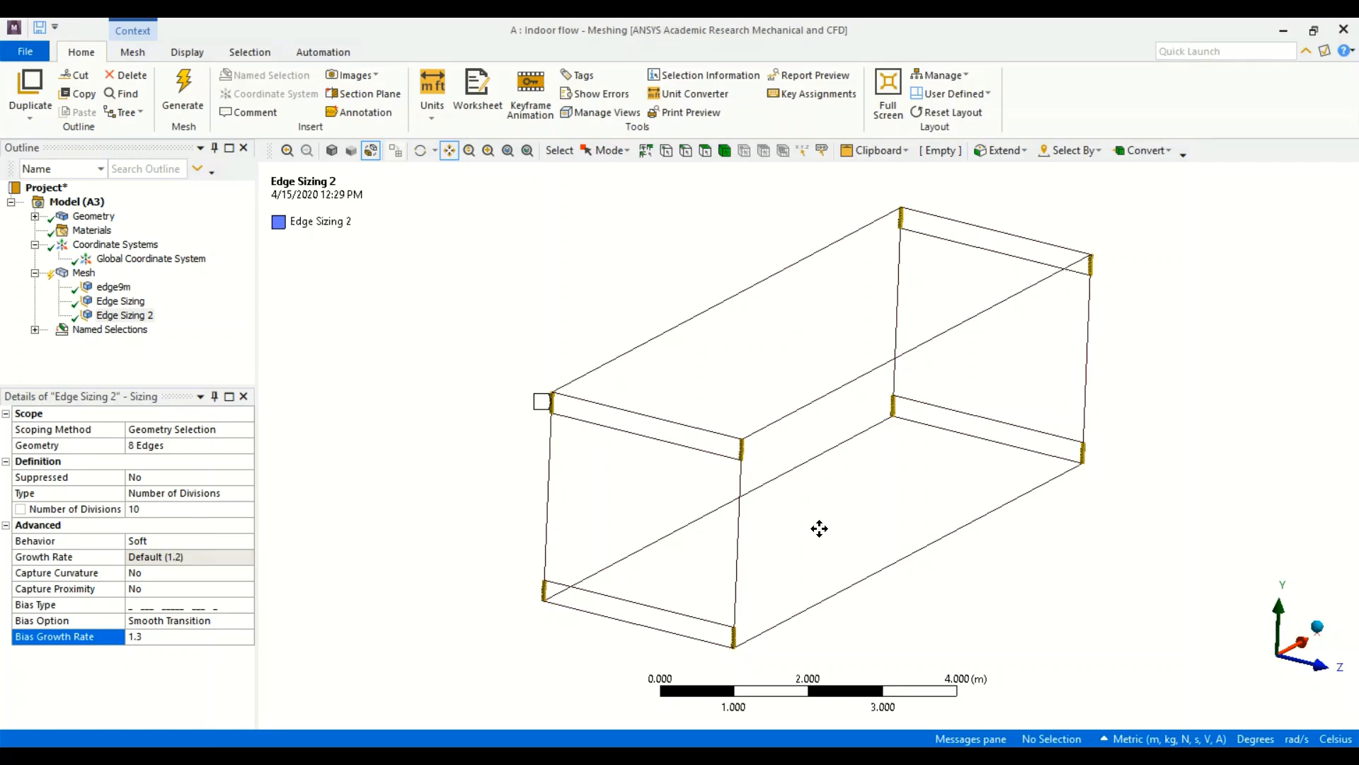
Insert a sizing control on the four long vertical edges between the upper and lower openings at both ends of the box.
{"action": "left_click", "coordinate": [685, 150]}
{"action": "left_click", "coordinate": [737, 540]}
{"action": "left_click", "coordinate": [547, 511], "text": "ctrl"}
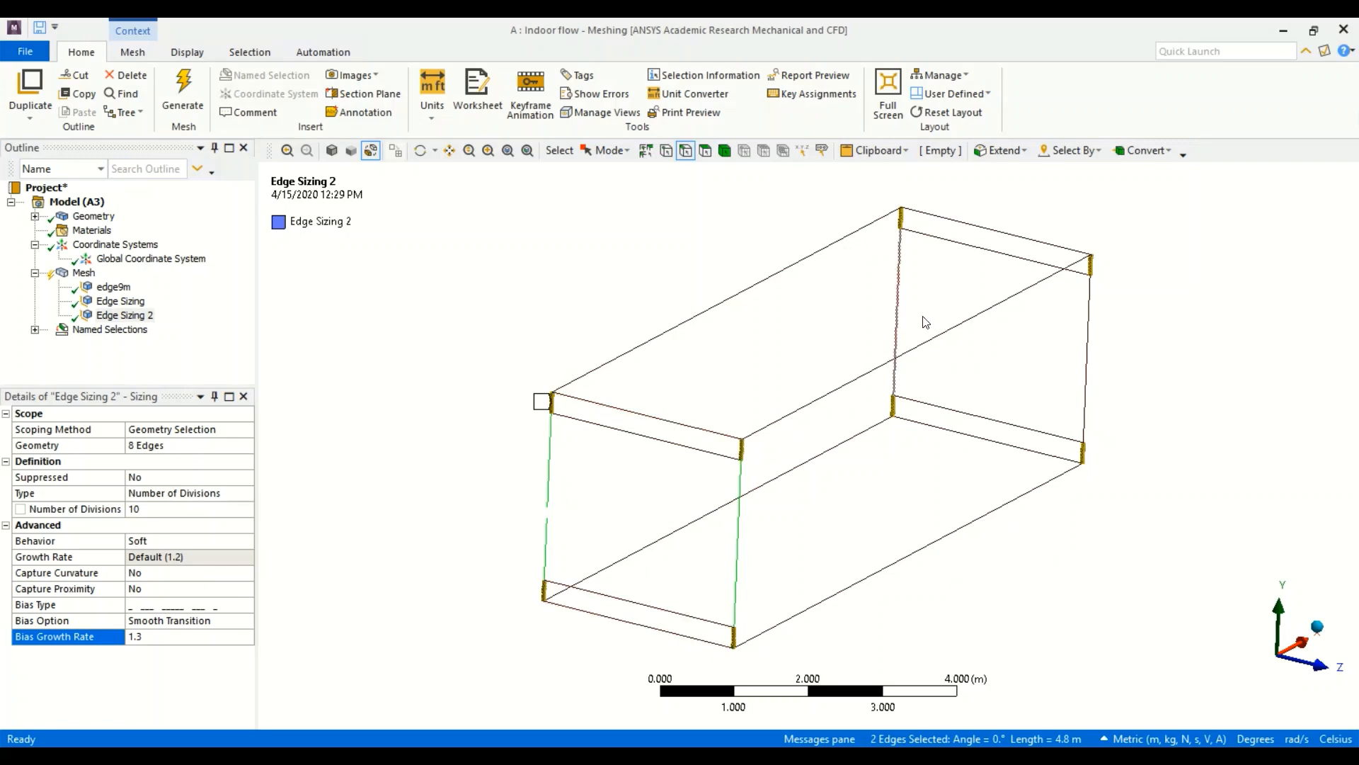
{"action": "left_click", "coordinate": [1089, 320], "text": "ctrl"}
{"action": "left_click", "coordinate": [899, 302], "text": "ctrl"}
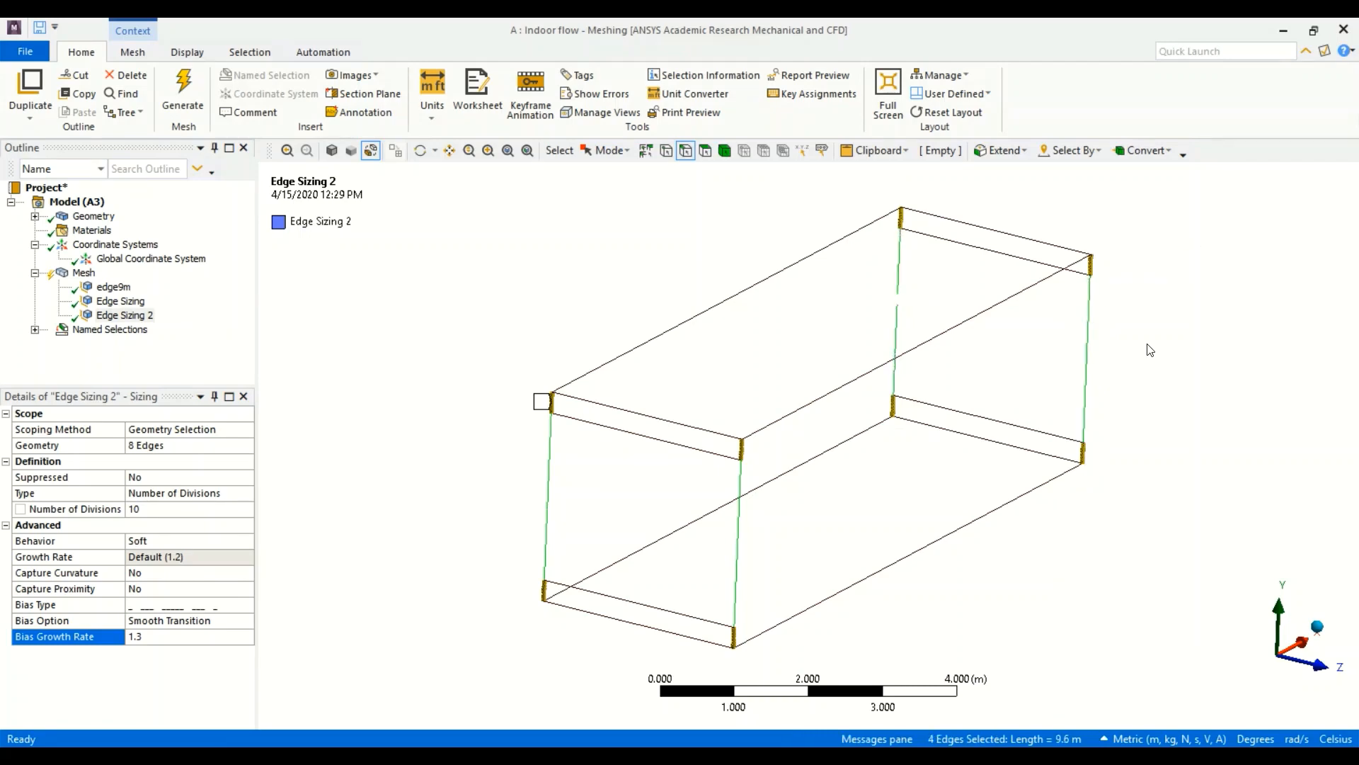
{"action": "right_click", "coordinate": [1089, 340]}
{"action": "mouse_move", "coordinate": [1147, 316]}
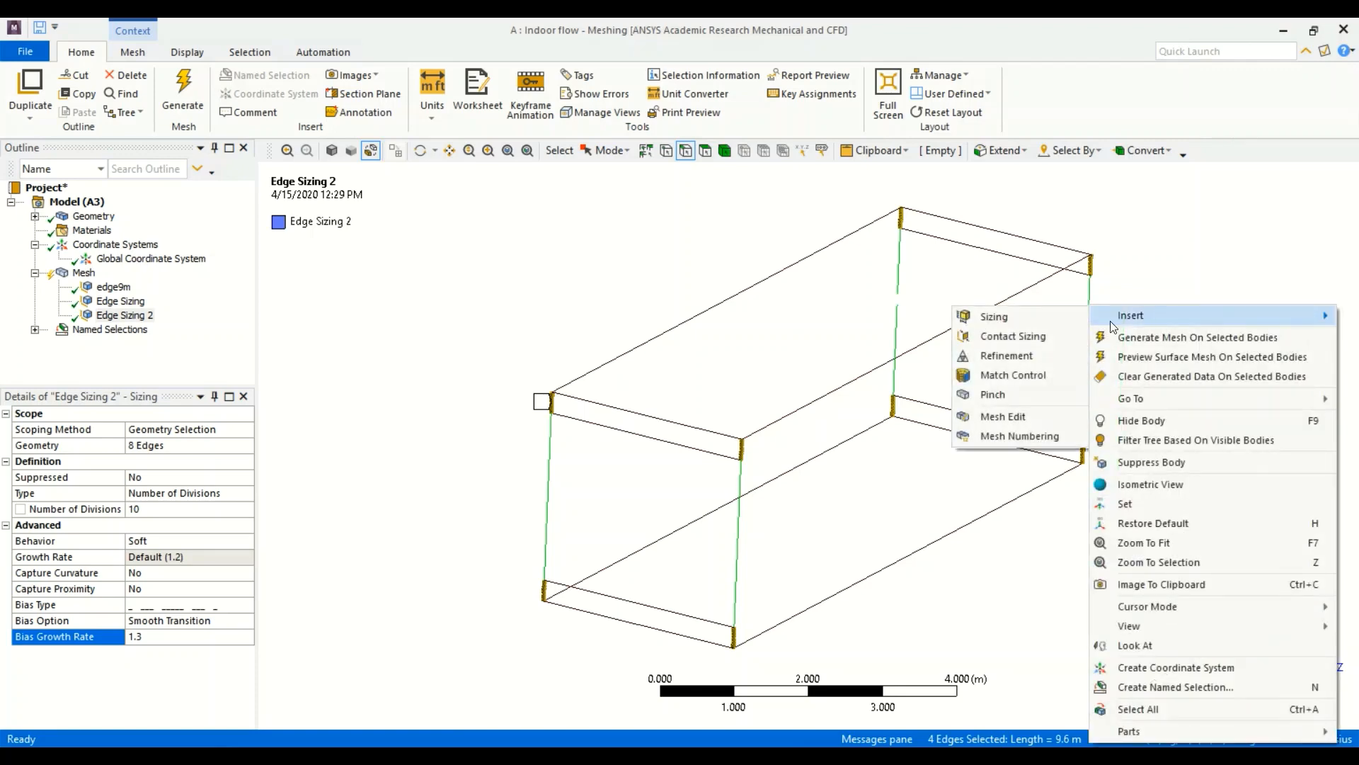
{"action": "left_click", "coordinate": [1034, 316]}
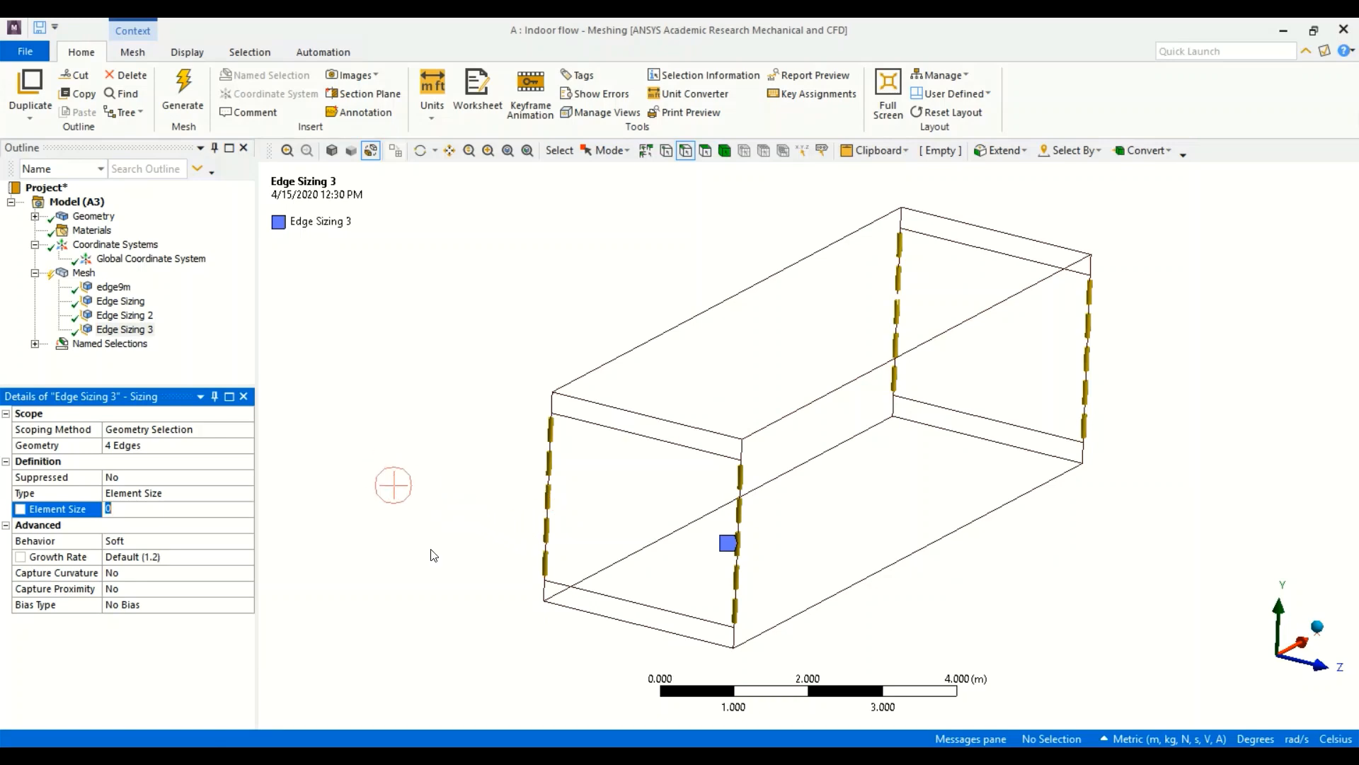
Set the long vertical edges' sizing type to Number of Divisions with 28 divisions.
{"action": "left_click", "coordinate": [245, 492]}
{"action": "left_click", "coordinate": [245, 492]}
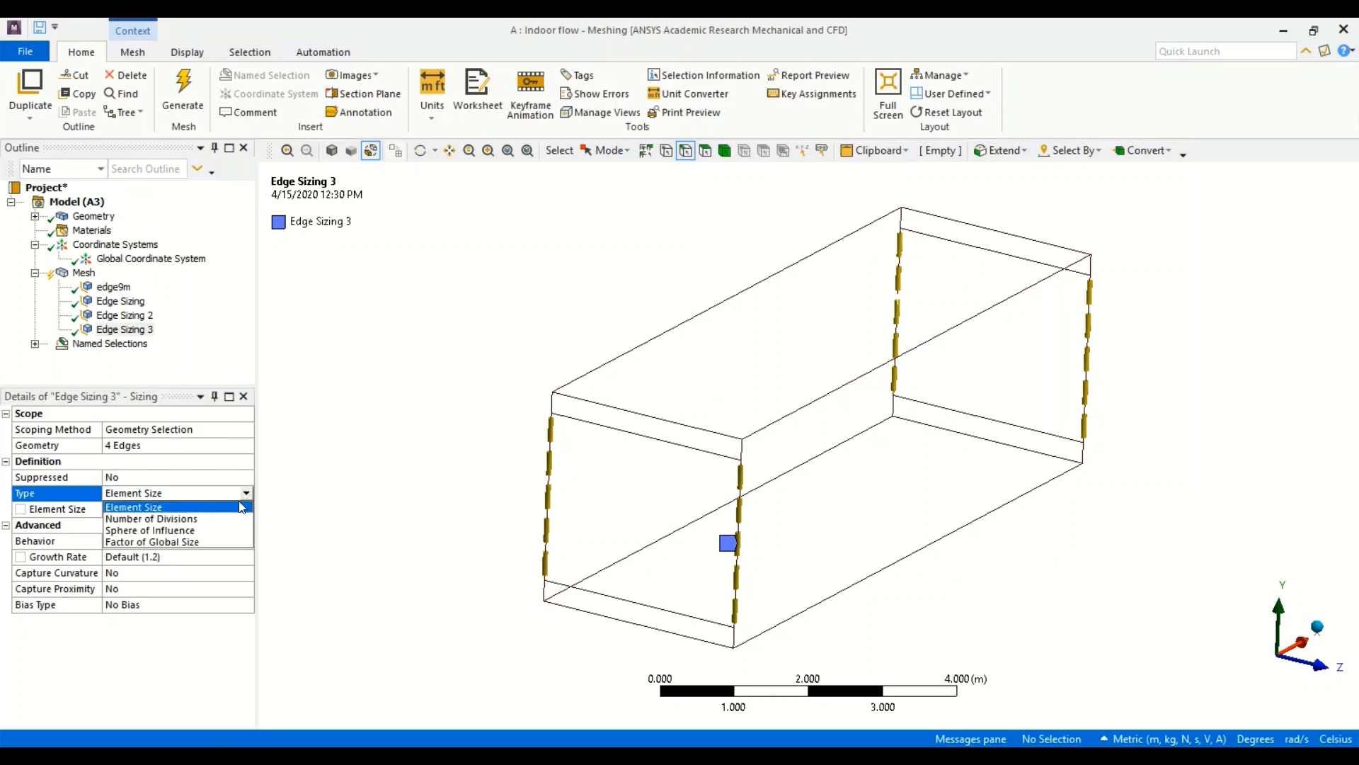
{"action": "left_click", "coordinate": [204, 517]}
{"action": "left_click", "coordinate": [203, 511]}
{"action": "type", "text": "28"}
{"action": "key", "text": "Return"}
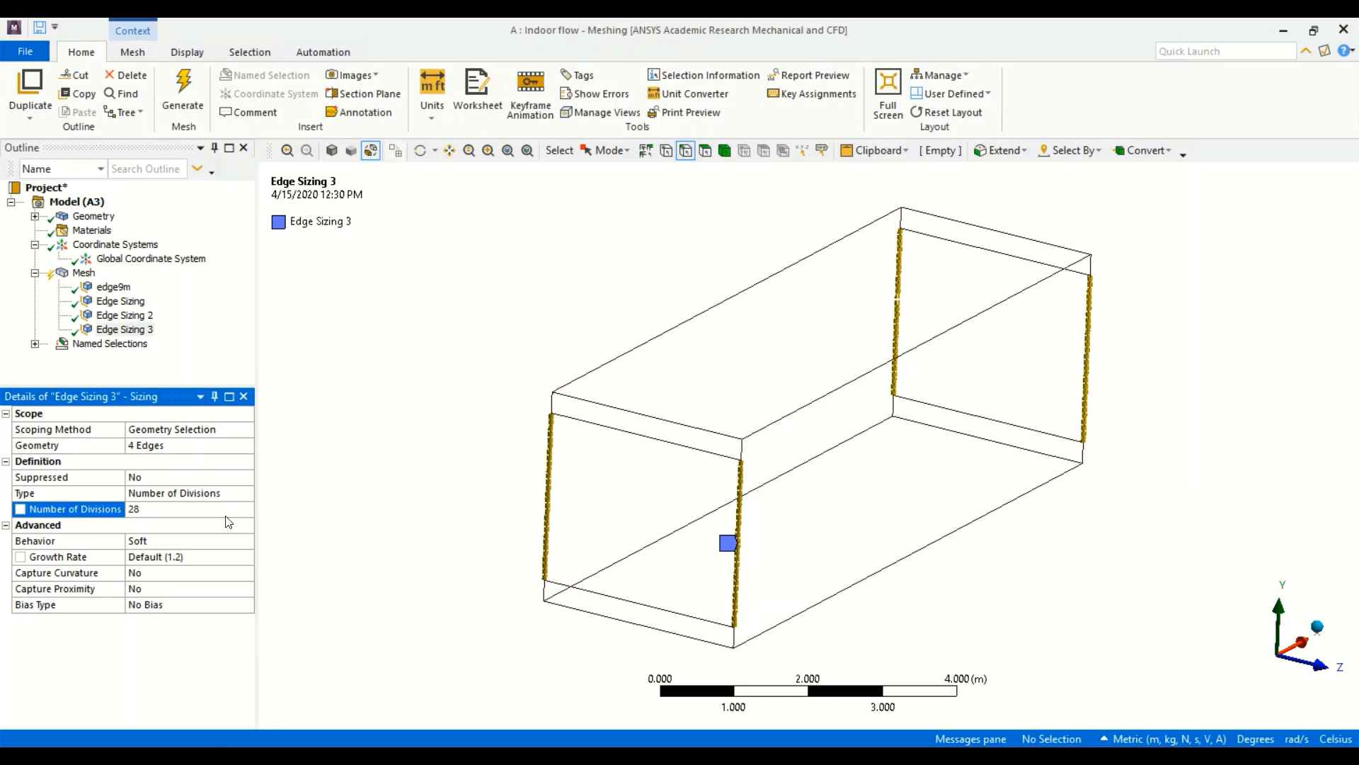
Apply a bias refined at both edge ends to the long vertical edges' sizing, with the Smooth Transition bias option.
{"action": "left_click", "coordinate": [240, 604]}
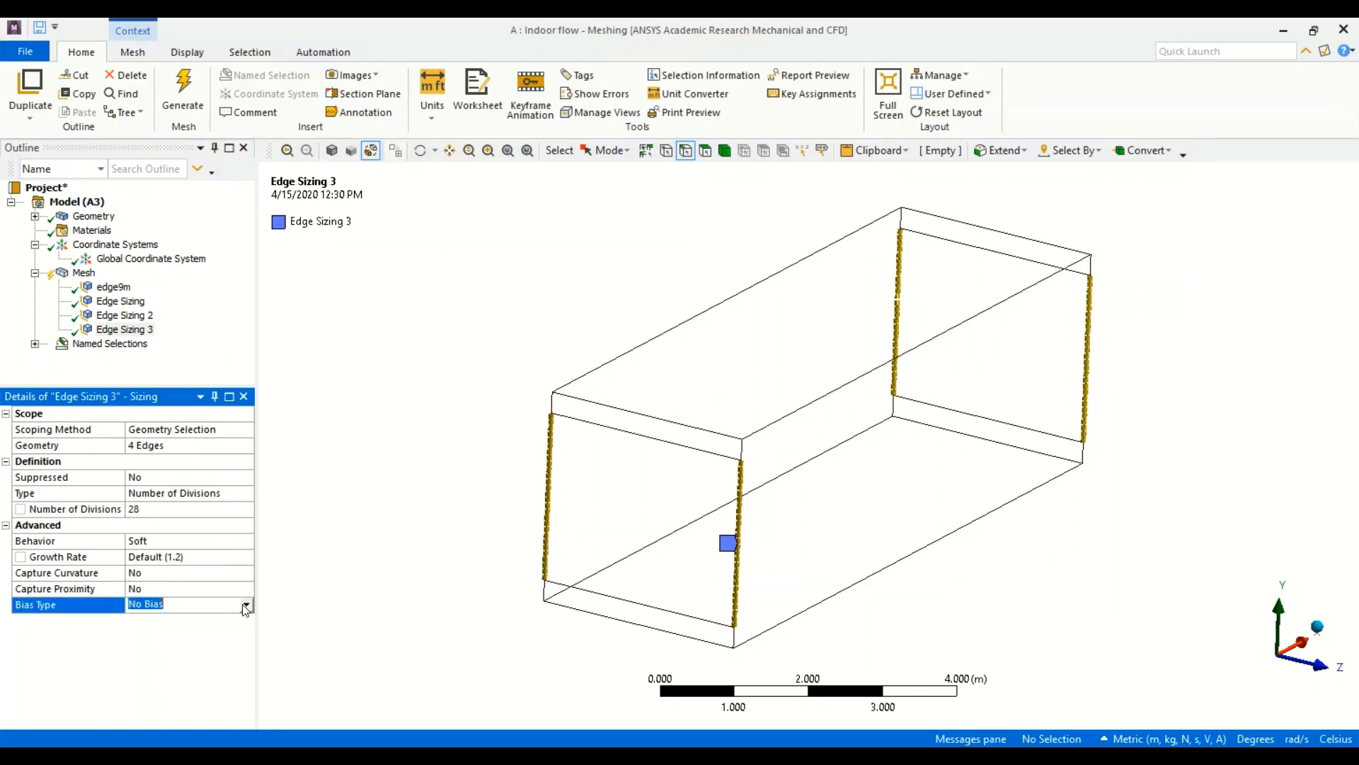
{"action": "left_click", "coordinate": [244, 604]}
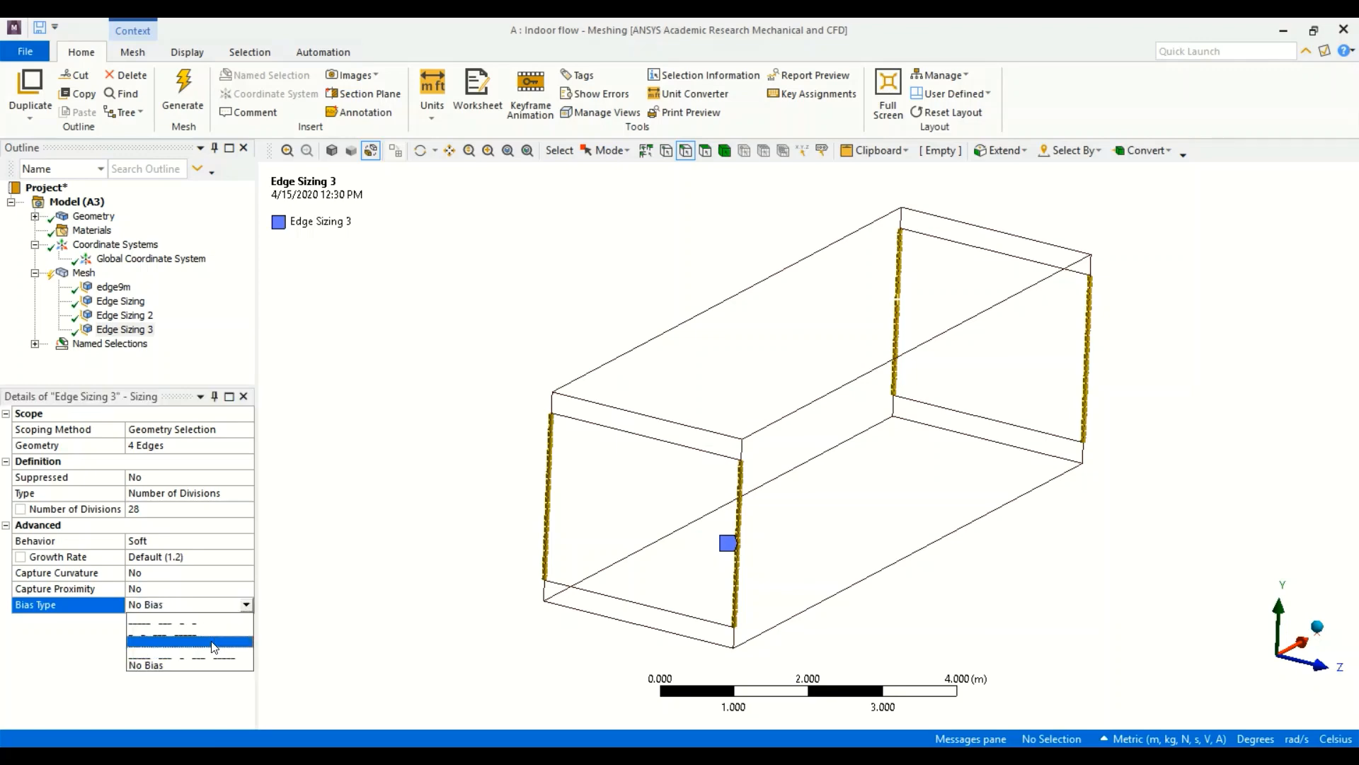
{"action": "left_click", "coordinate": [213, 641]}
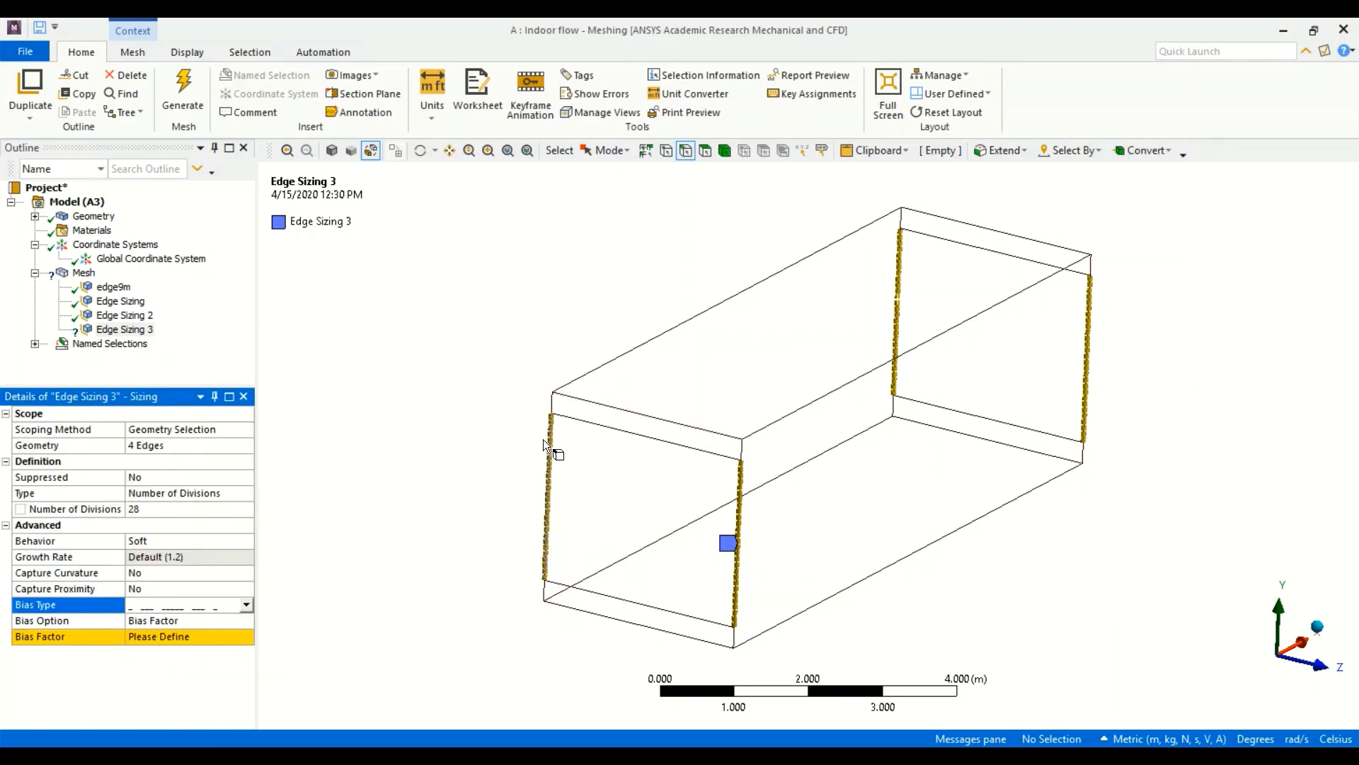
{"action": "left_click", "coordinate": [209, 617]}
{"action": "left_click", "coordinate": [245, 619]}
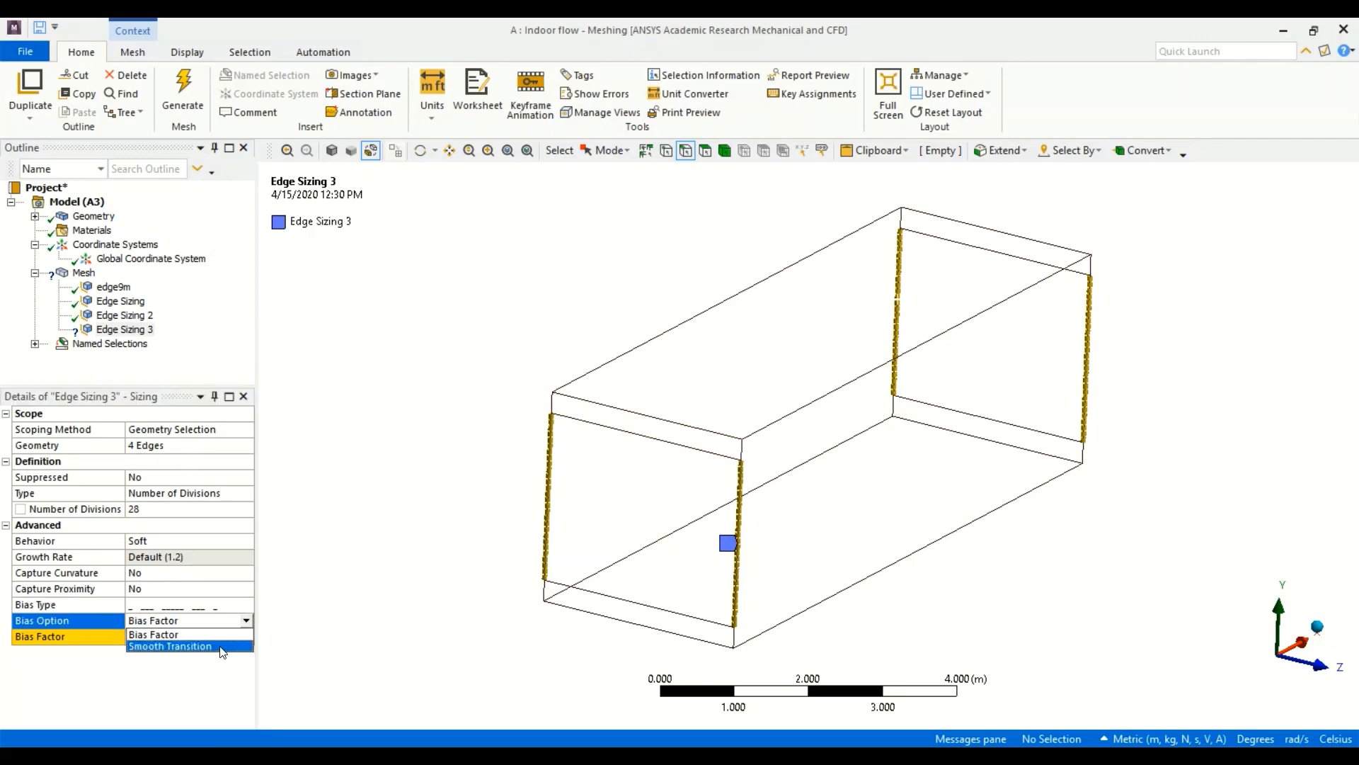
{"action": "left_click", "coordinate": [223, 646]}
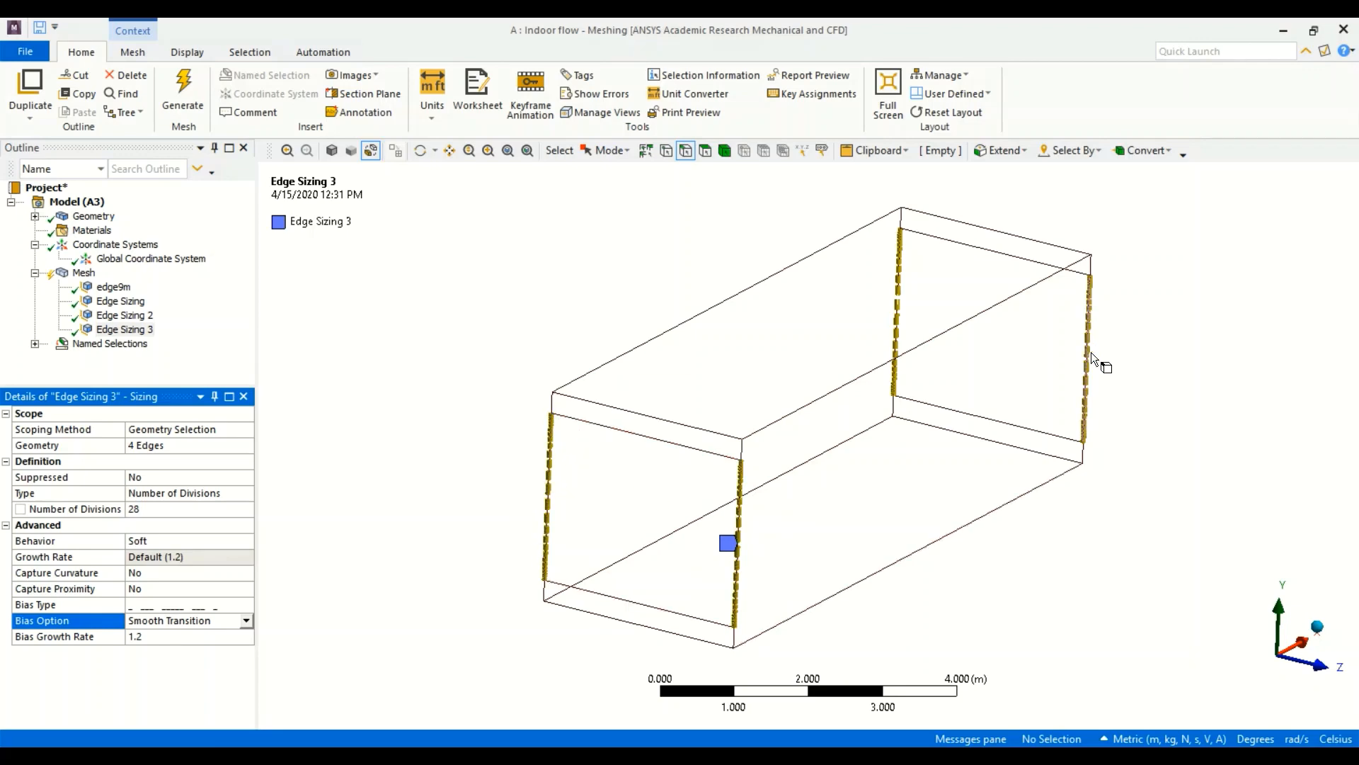
Examine the spacing of the biased divisions along the long vertical edges.
{"action": "scroll", "coordinate": [692, 492], "scroll_direction": "up", "scroll_amount": 8}
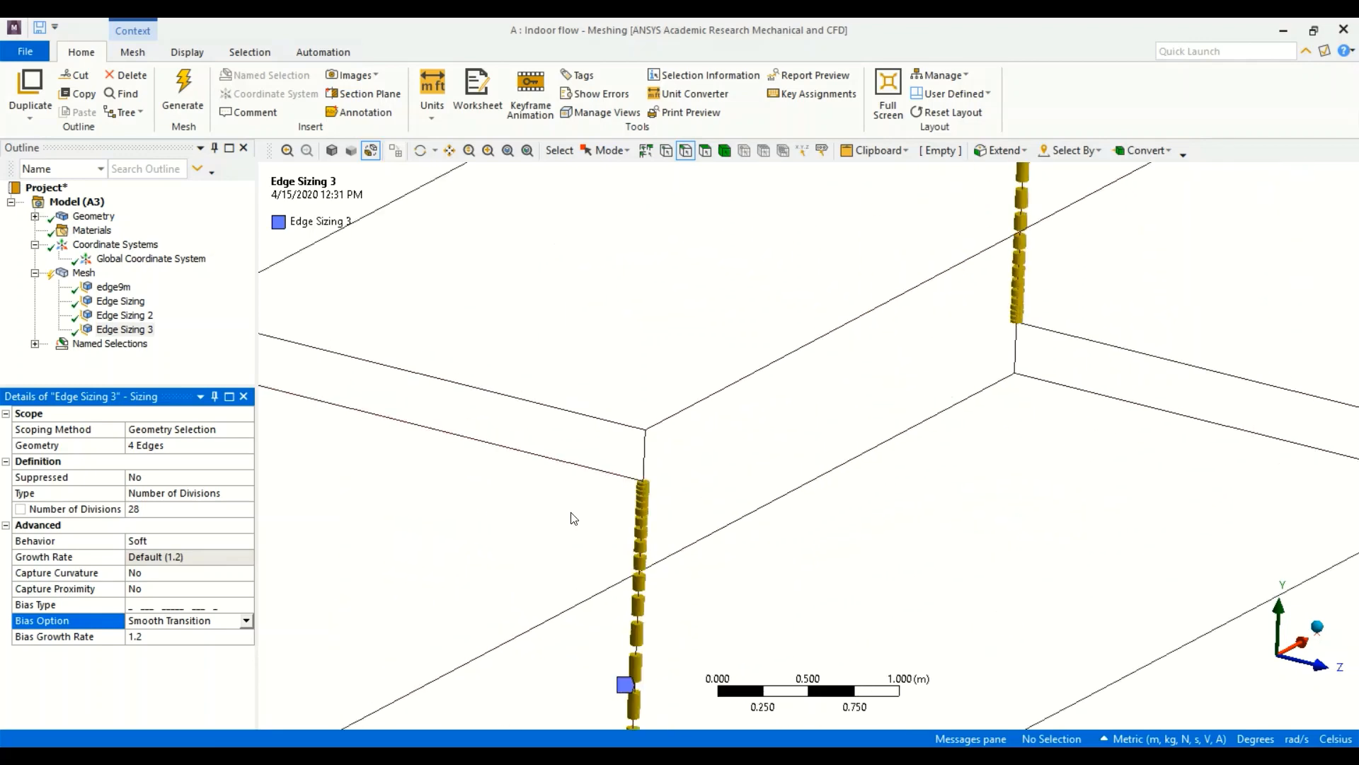
{"action": "left_click", "coordinate": [449, 150]}
{"action": "left_click_drag", "start_coordinate": [695, 526], "coordinate": [710, 320]}
{"action": "scroll", "coordinate": [709, 320], "scroll_direction": "down", "scroll_amount": 1}
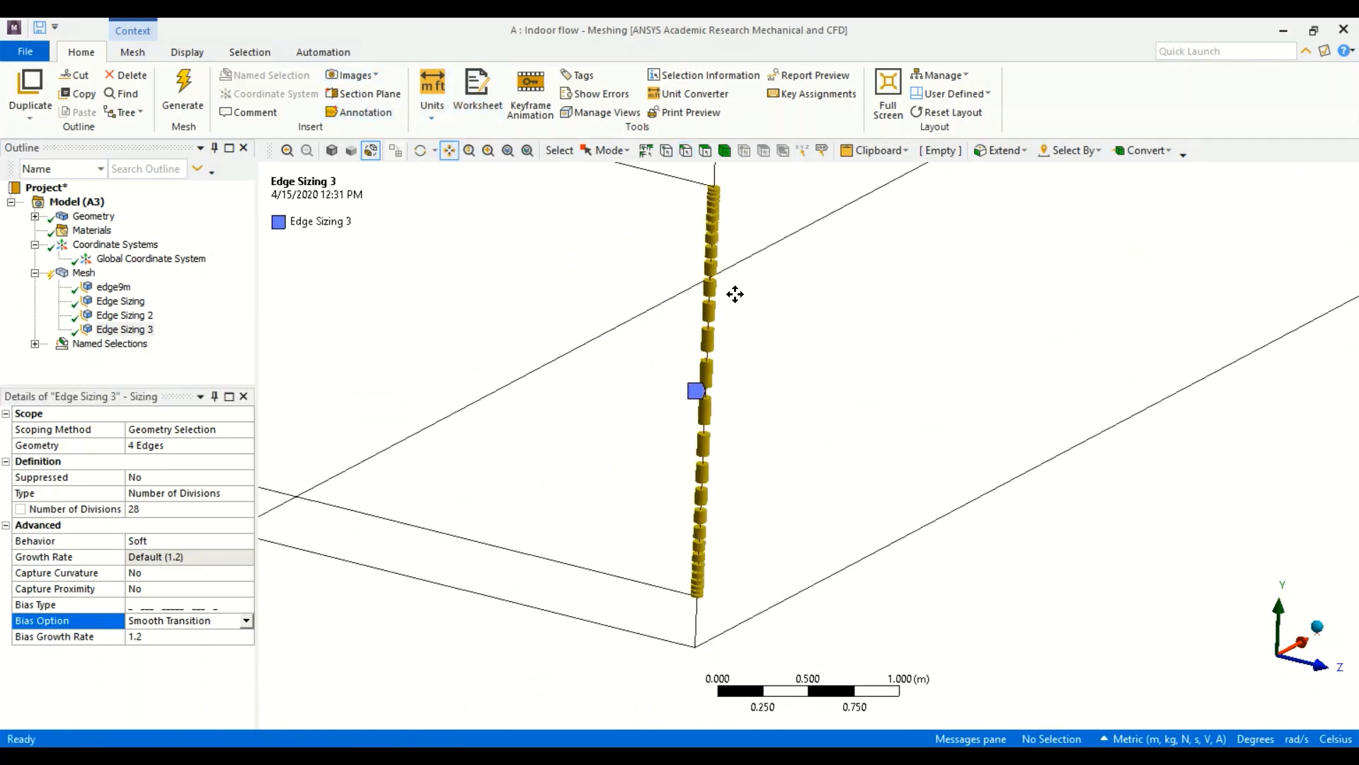
{"action": "scroll", "coordinate": [737, 370], "scroll_direction": "down", "scroll_amount": 2}
{"action": "left_click_drag", "start_coordinate": [872, 285], "coordinate": [644, 531]}
{"action": "left_click_drag", "start_coordinate": [604, 464], "coordinate": [699, 359]}
{"action": "scroll", "coordinate": [848, 317], "scroll_direction": "down", "scroll_amount": 1}
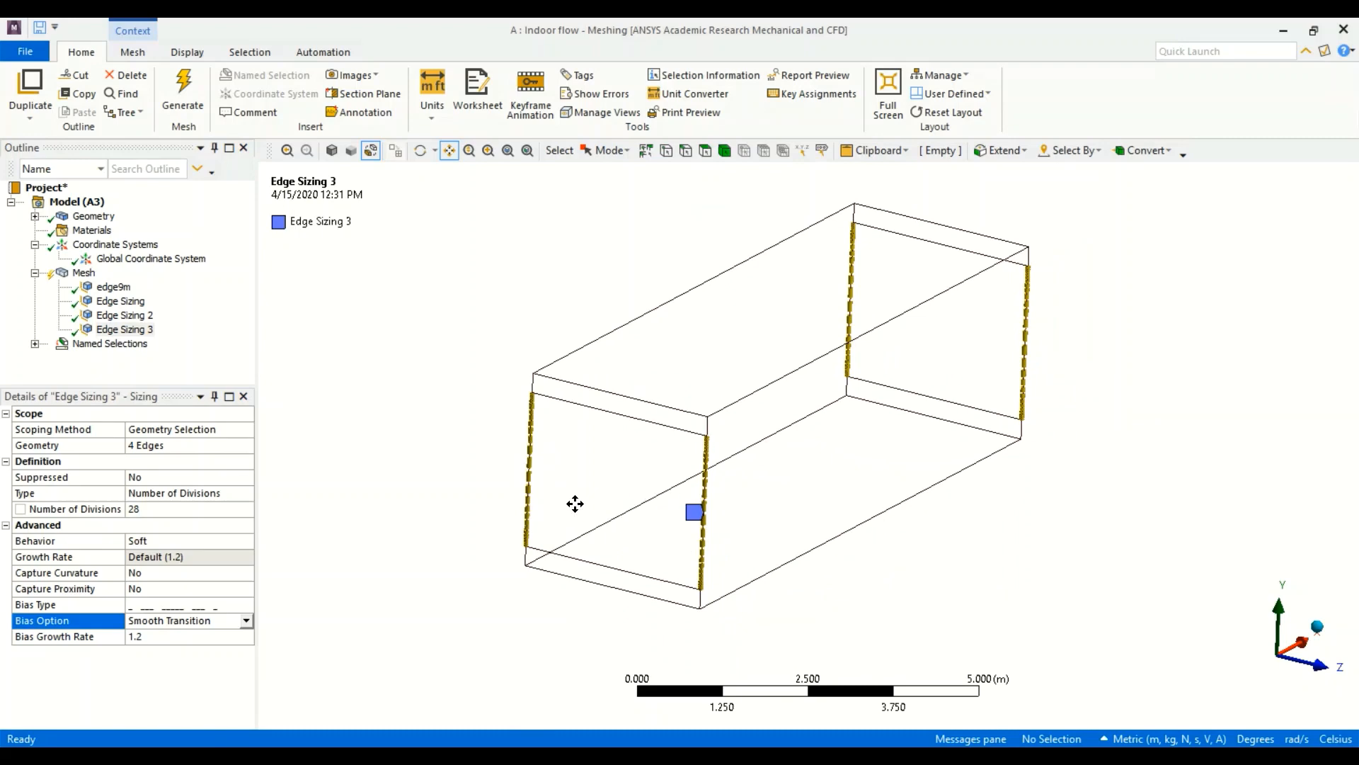
Review the scoped edges and settings of Edge Sizing 3, Edge Sizing 2, Edge Sizing and edge9m in turn.
{"action": "left_click", "coordinate": [137, 331]}
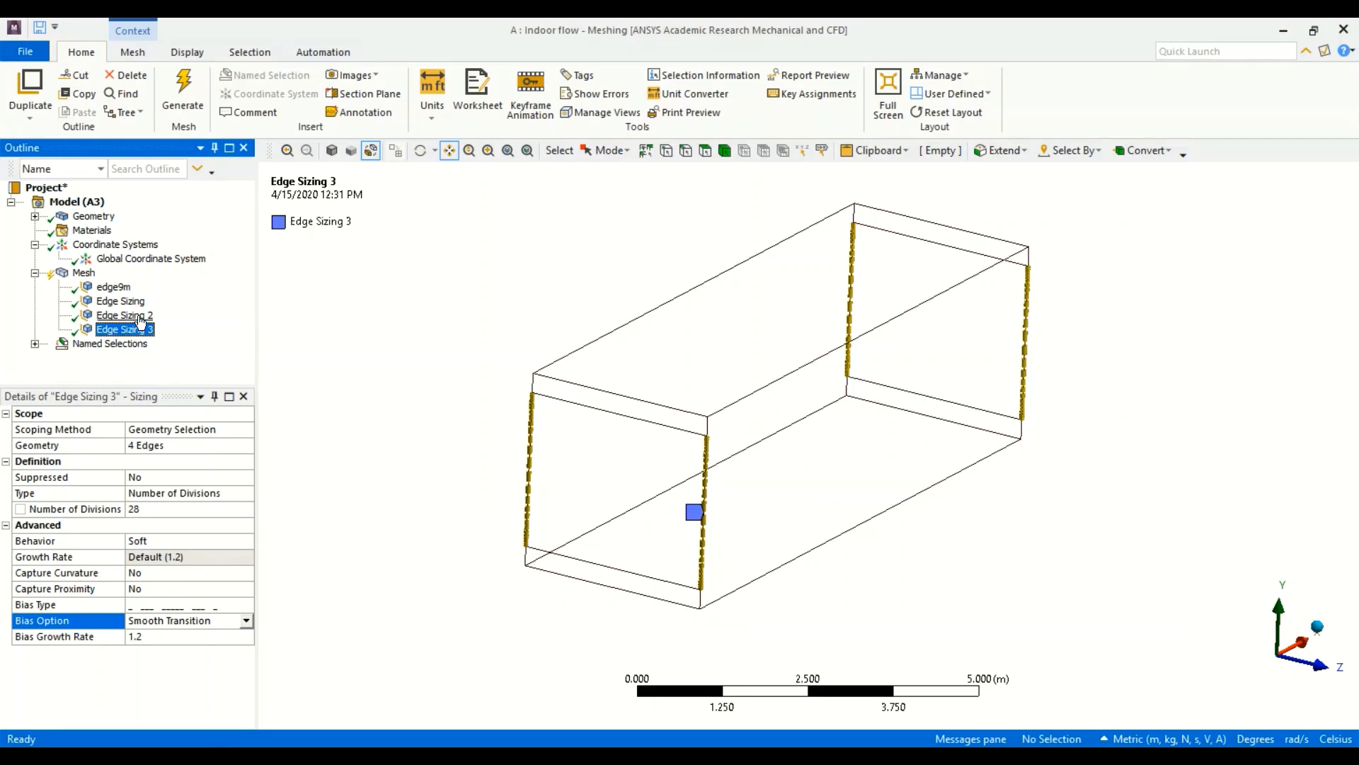
{"action": "left_click", "coordinate": [141, 316]}
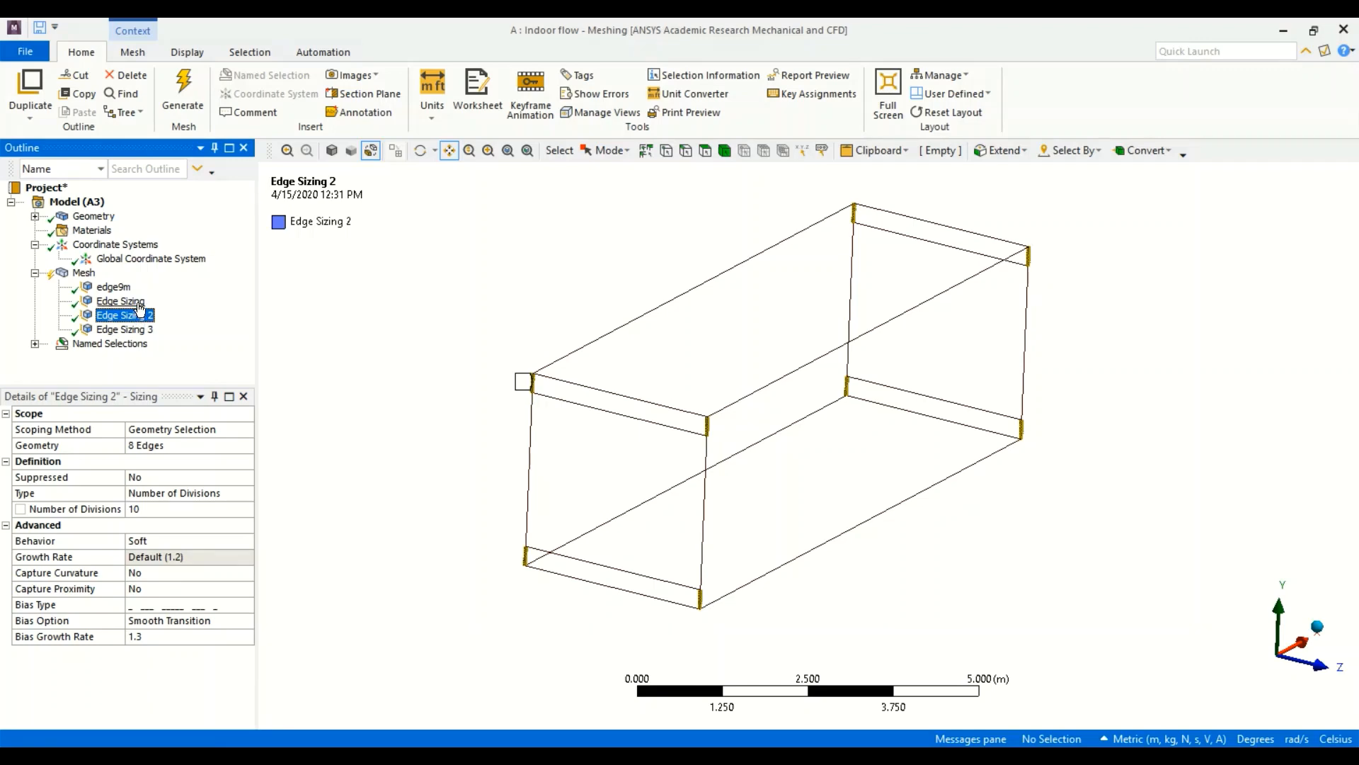
{"action": "left_click", "coordinate": [139, 301]}
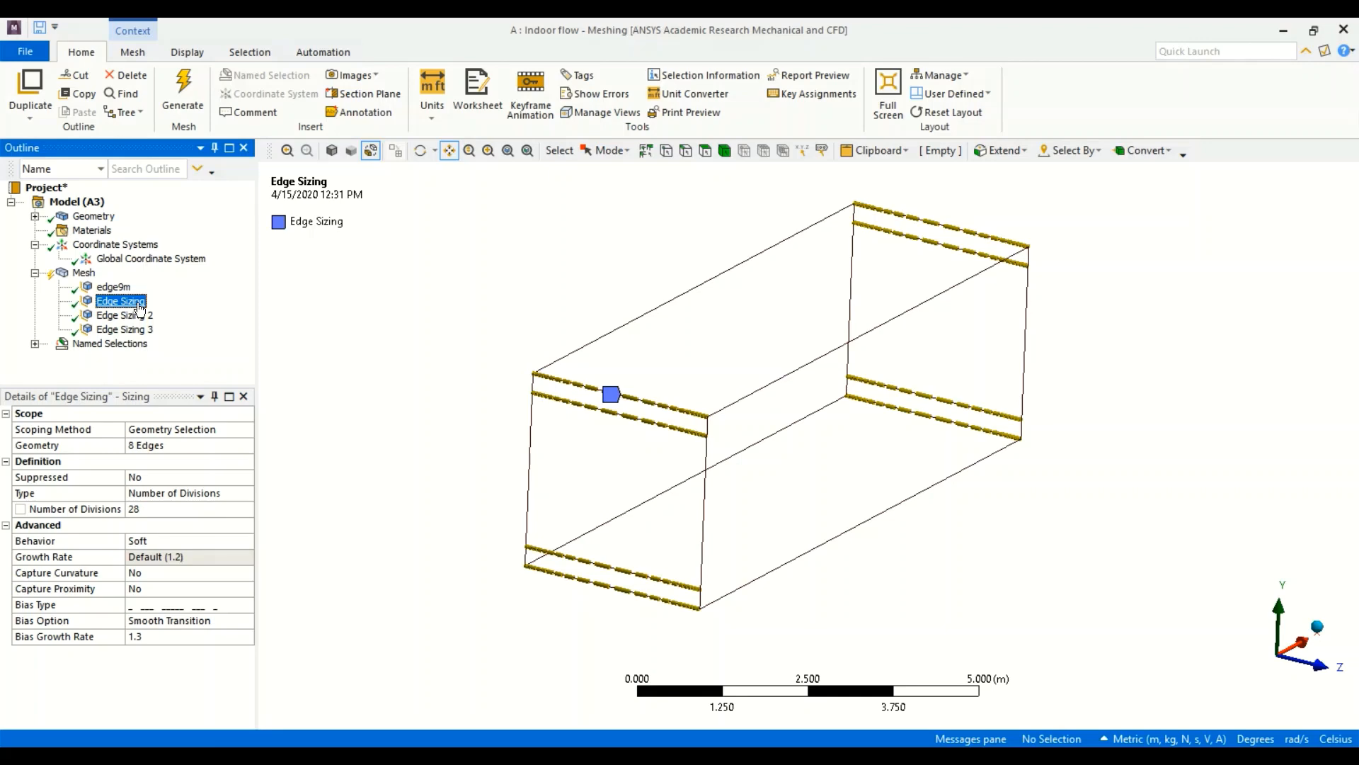
{"action": "left_click", "coordinate": [126, 289]}
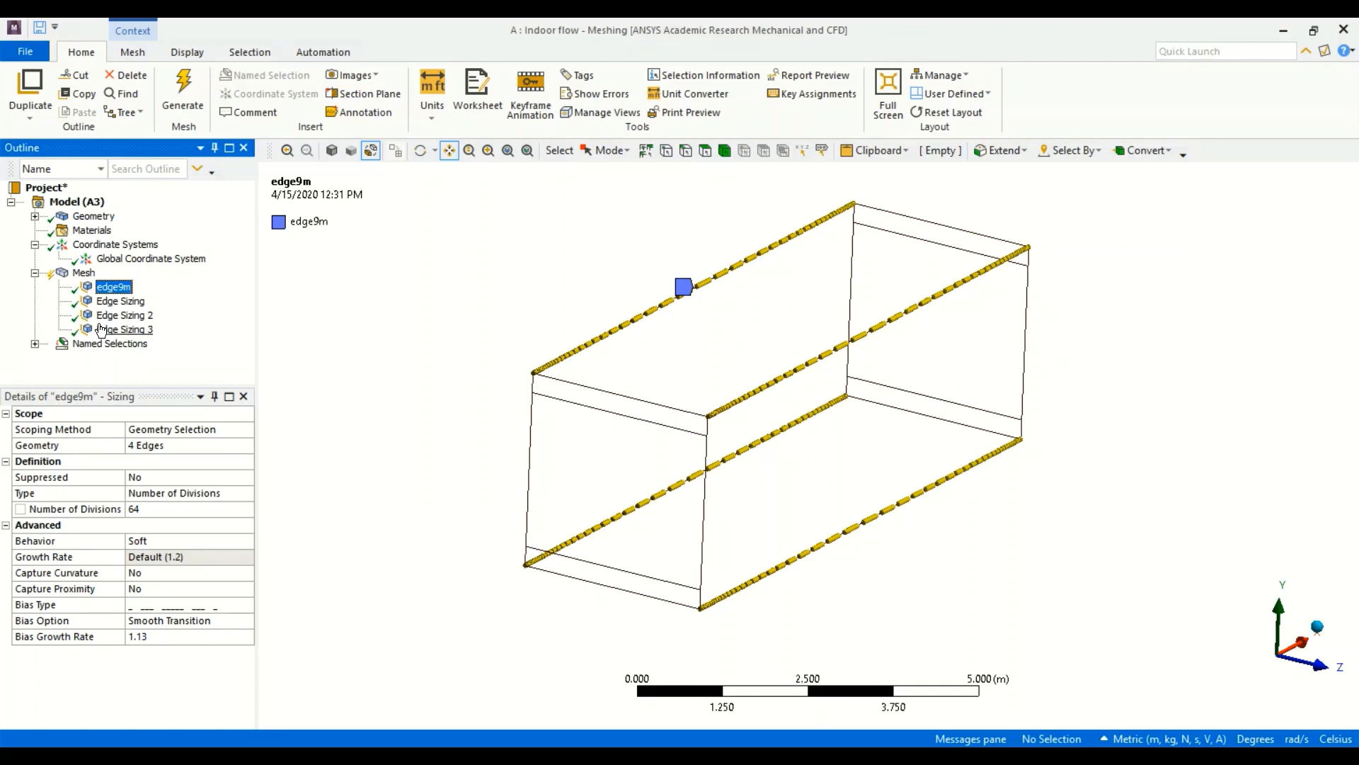
Generate the mesh of the box and display it with shaded exterior faces and edges.
{"action": "left_click", "coordinate": [79, 274]}
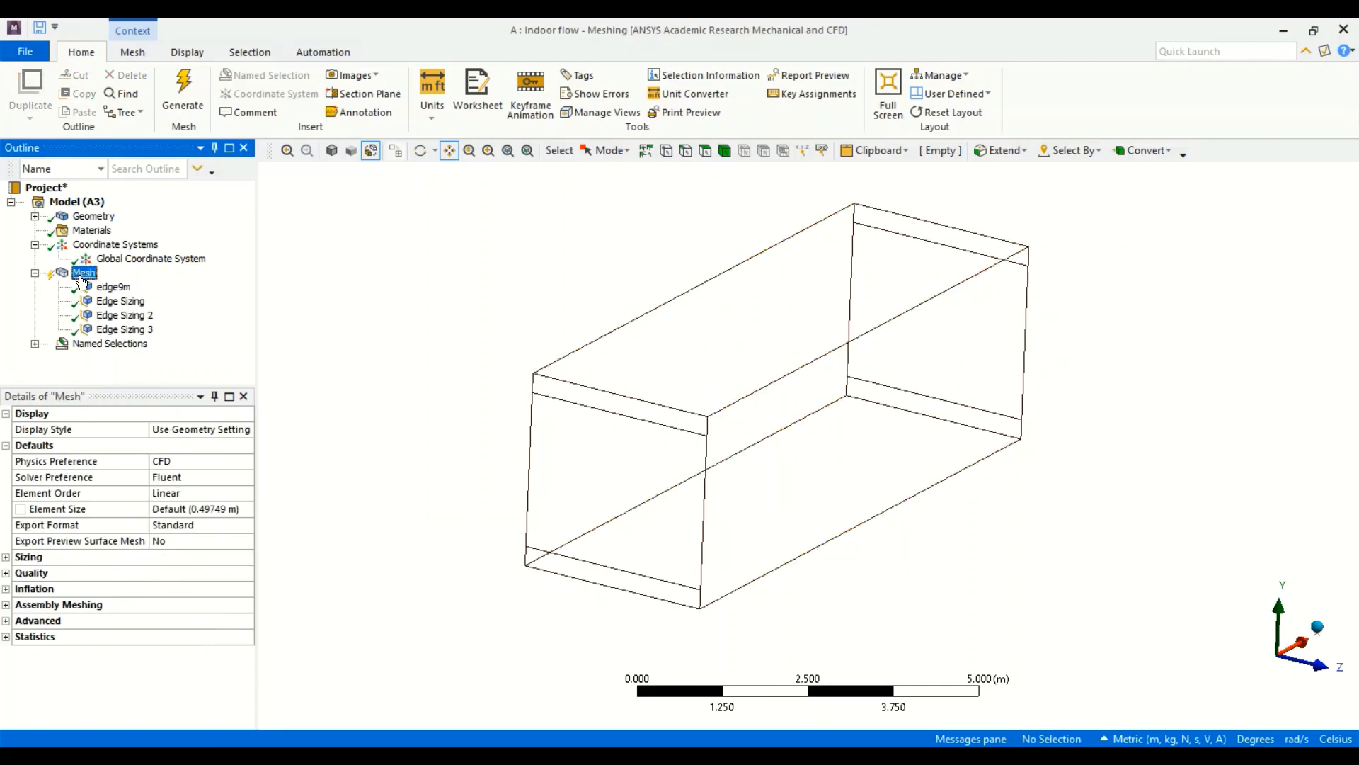
{"action": "right_click", "coordinate": [84, 278]}
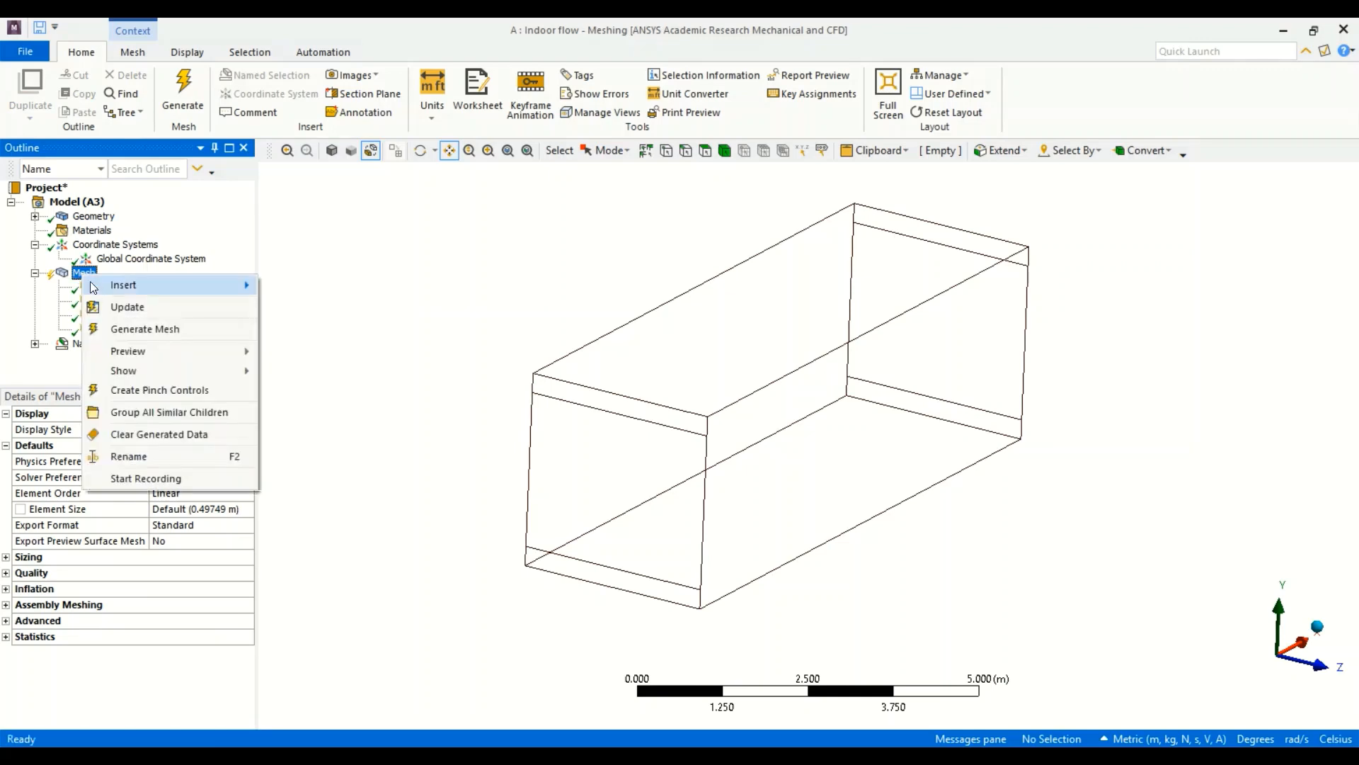
{"action": "left_click", "coordinate": [122, 328]}
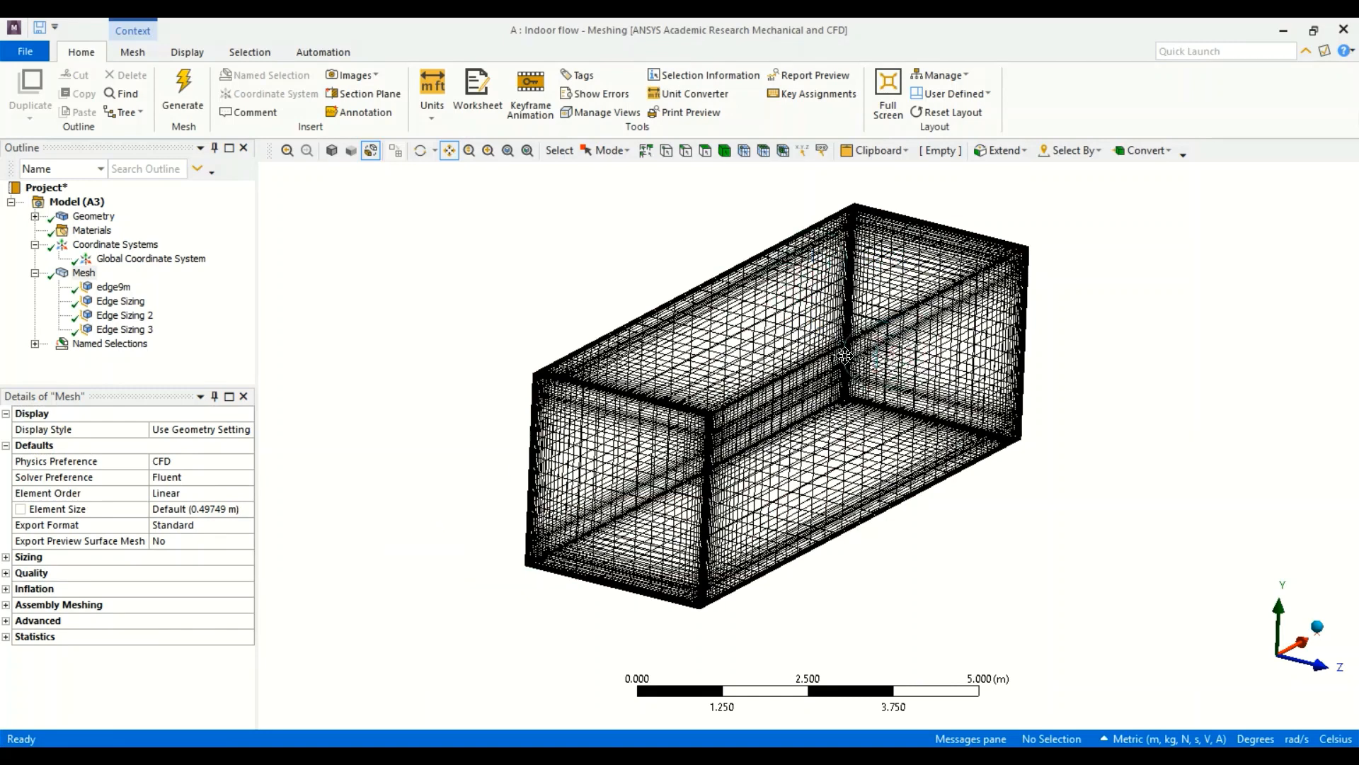
{"action": "left_click", "coordinate": [332, 150]}
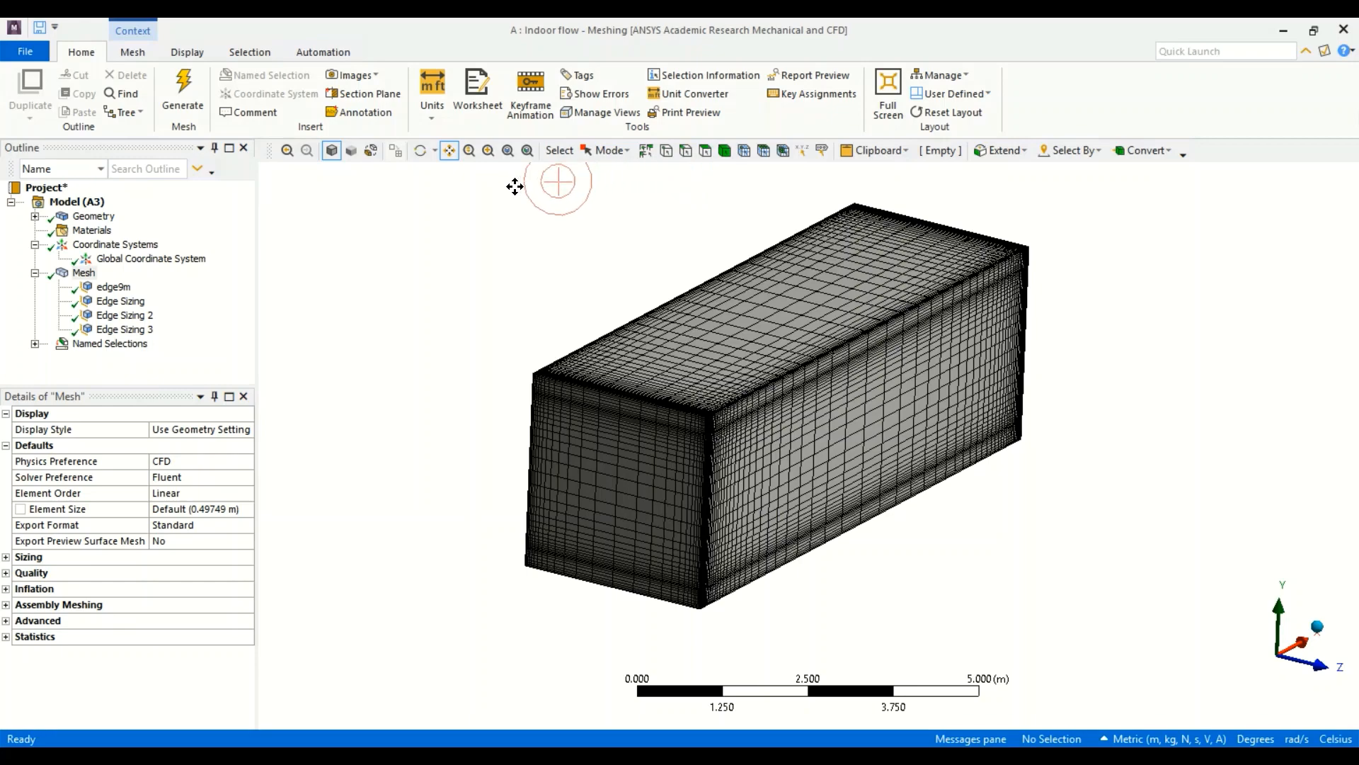
Examine the generated mesh at the near end of the box and on its top face, viewed along the Y axis.
{"action": "left_click_drag", "start_coordinate": [603, 437], "coordinate": [734, 388]}
{"action": "scroll", "coordinate": [708, 393], "scroll_direction": "up", "scroll_amount": 5}
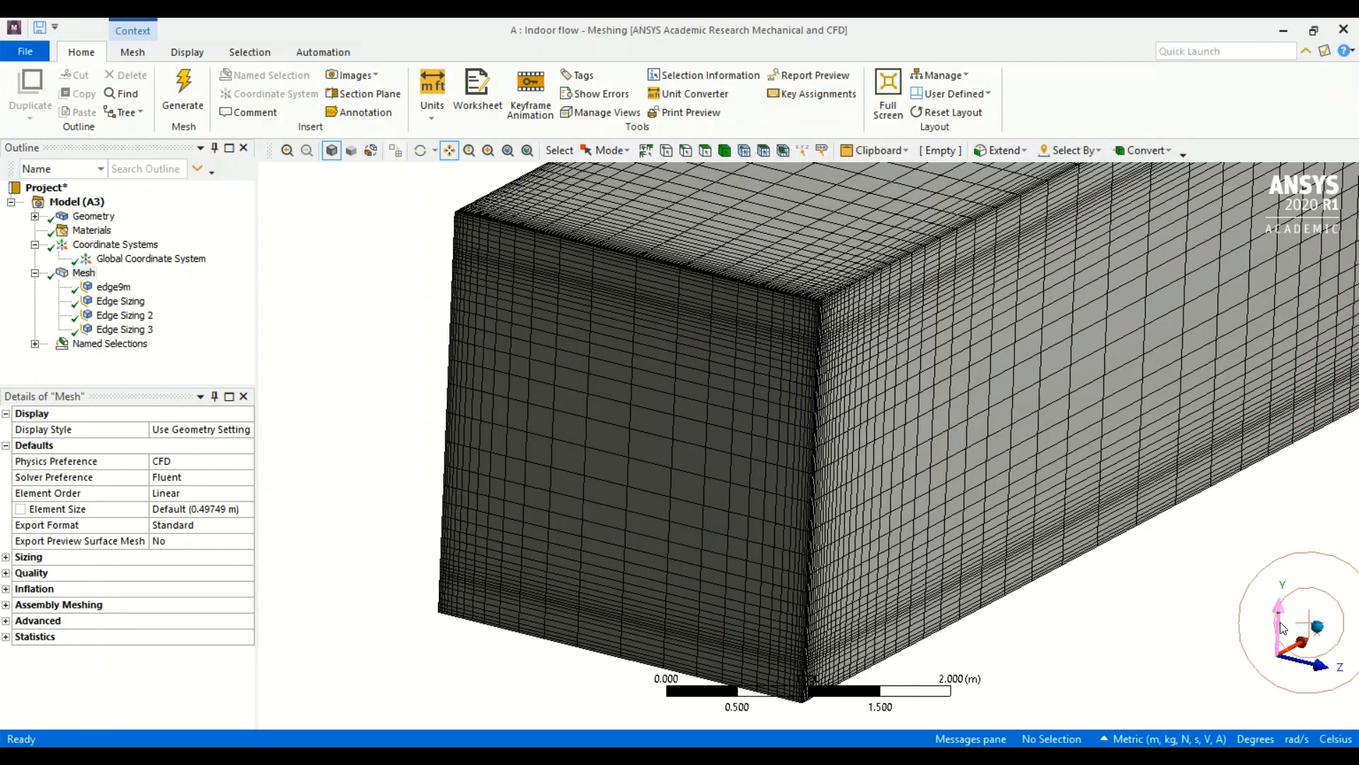
{"action": "left_click", "coordinate": [1309, 626]}
{"action": "scroll", "coordinate": [1023, 481], "scroll_direction": "down", "scroll_amount": 4}
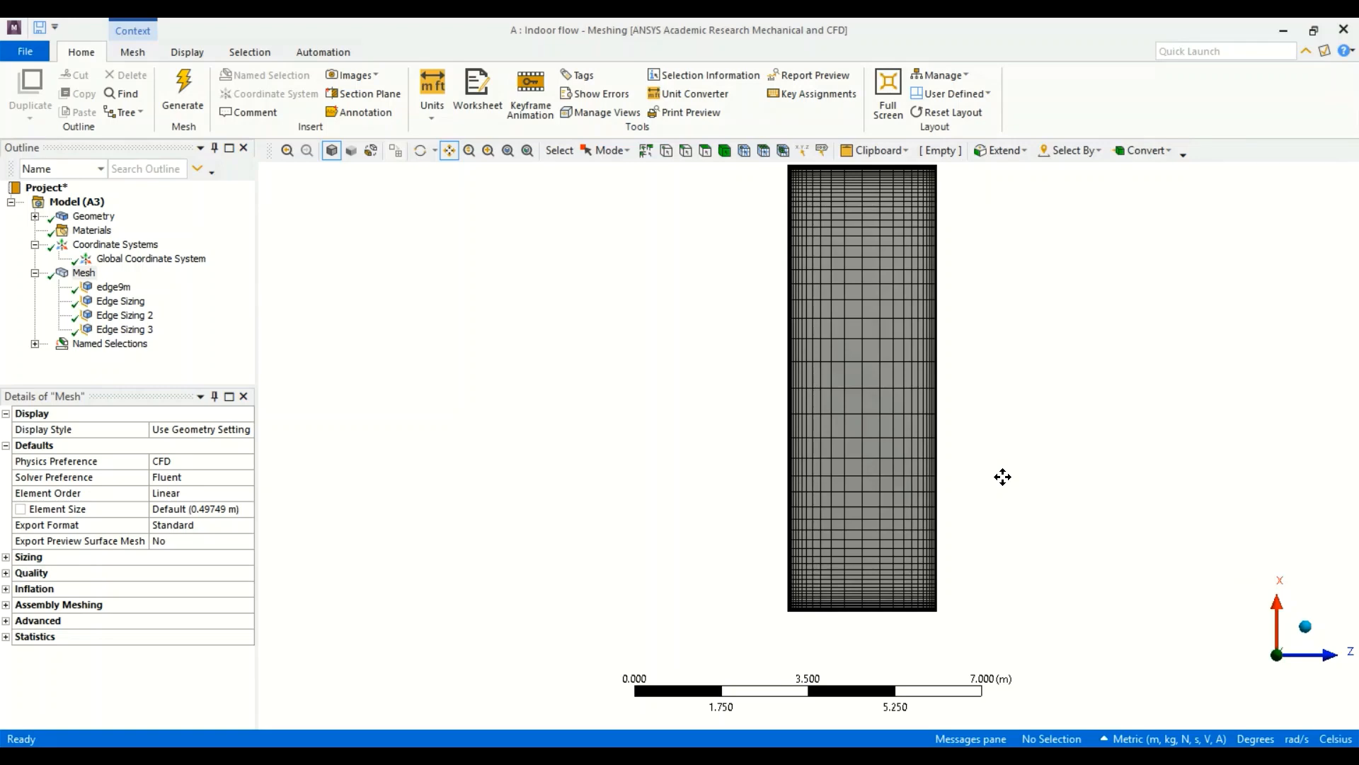
{"action": "scroll", "coordinate": [807, 364], "scroll_direction": "down", "scroll_amount": 1}
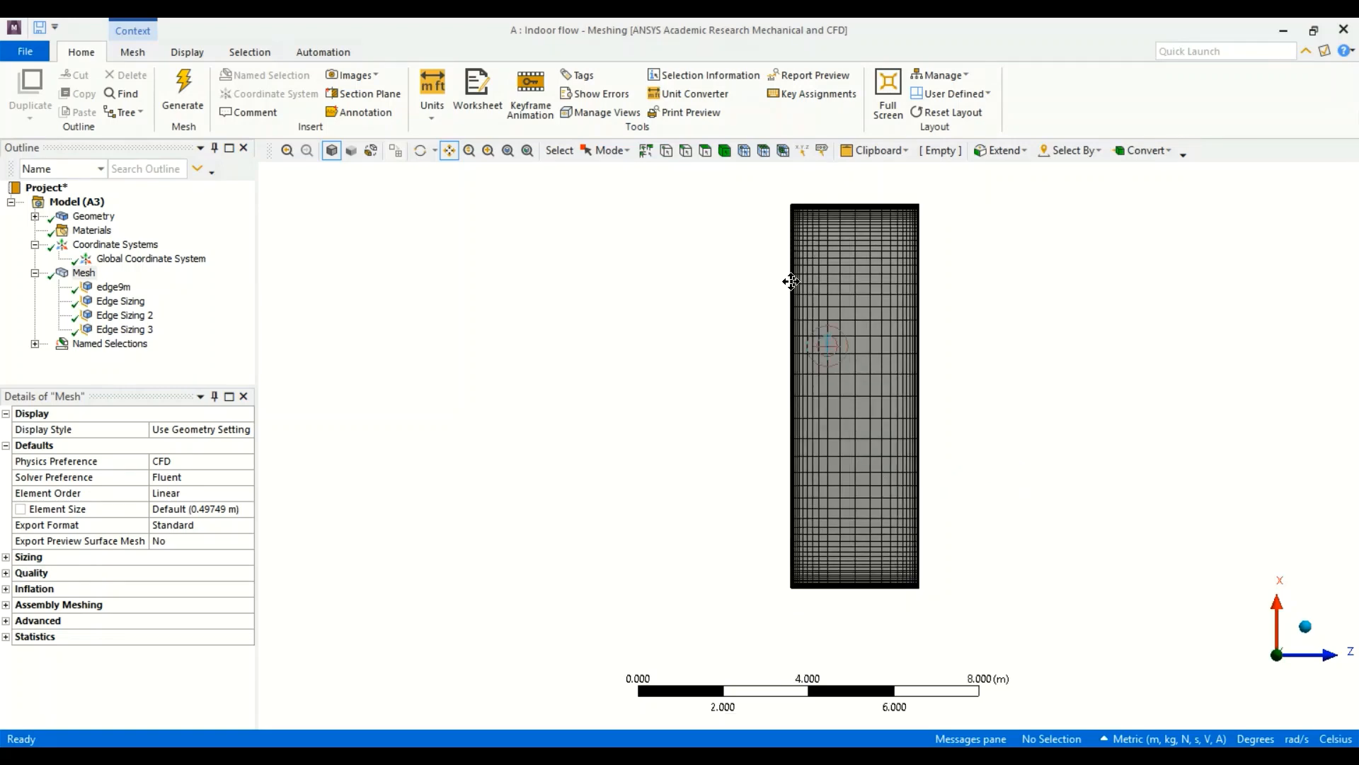
{"action": "scroll", "coordinate": [815, 185], "scroll_direction": "up", "scroll_amount": 5}
{"action": "scroll", "coordinate": [916, 325], "scroll_direction": "up", "scroll_amount": 5}
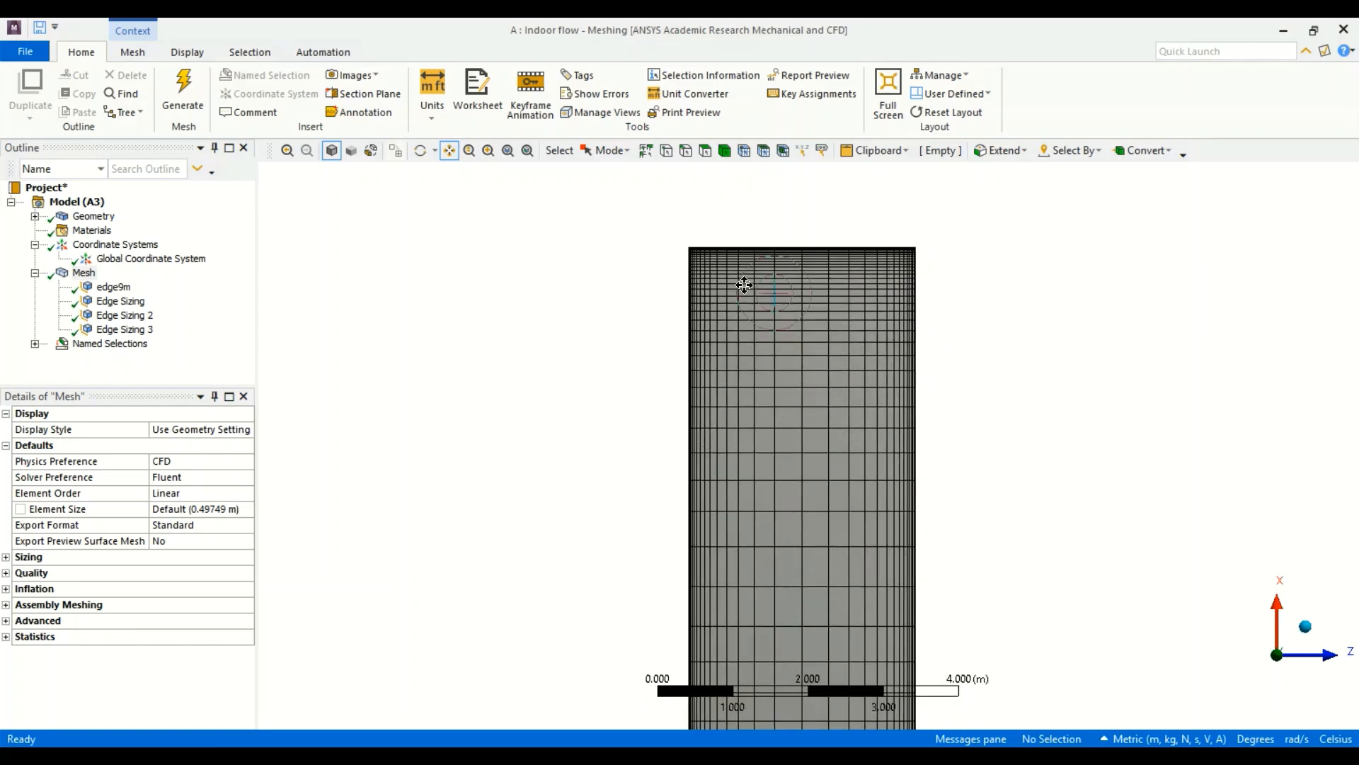
{"action": "scroll", "coordinate": [808, 538], "scroll_direction": "down", "scroll_amount": 4}
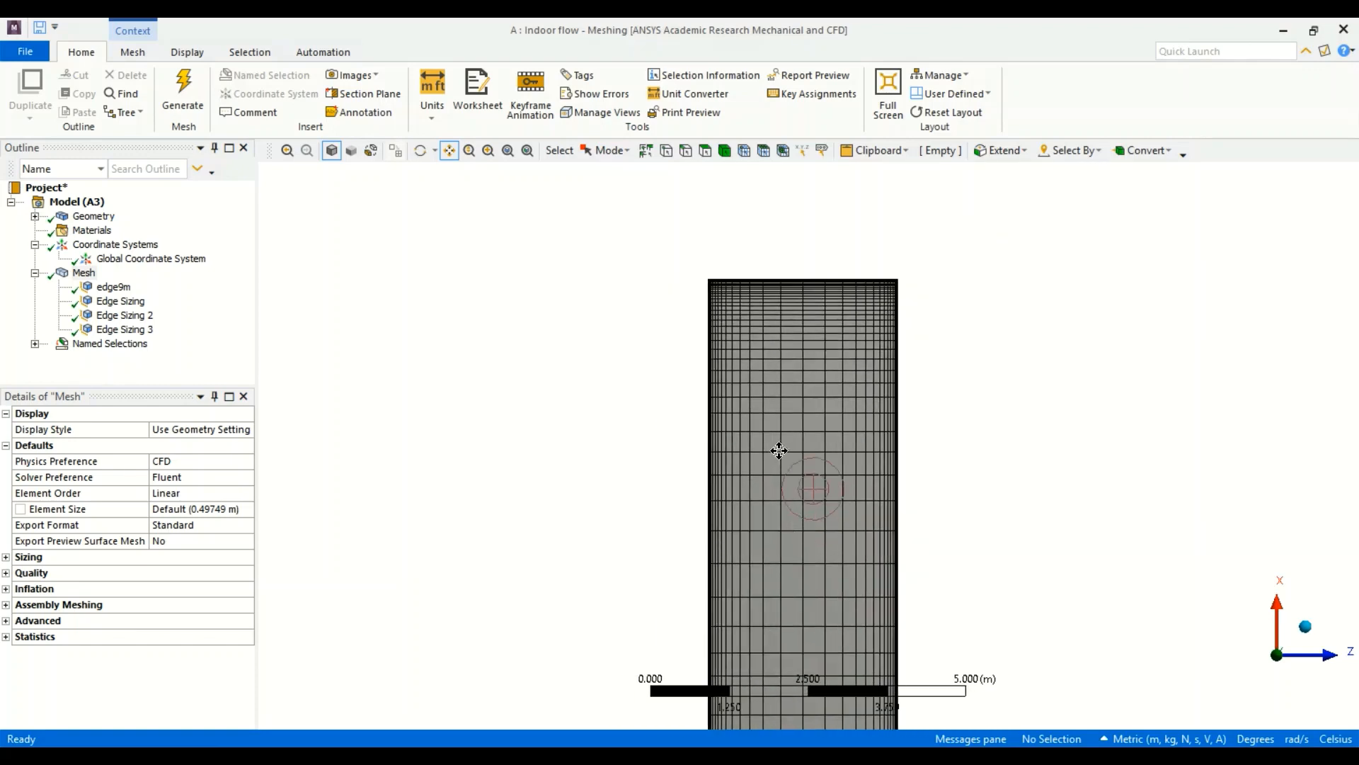
{"action": "scroll", "coordinate": [792, 457], "scroll_direction": "down", "scroll_amount": 3}
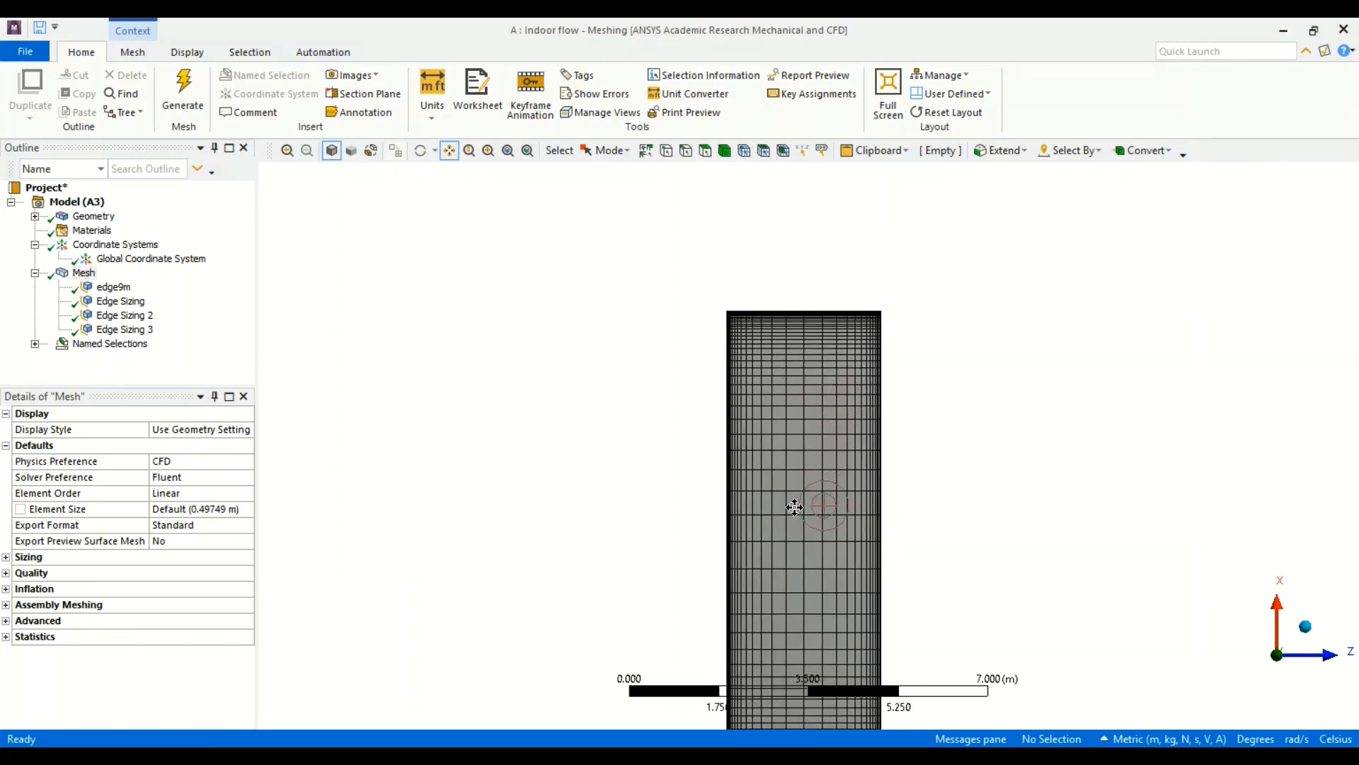
Examine the mesh on the box's end face along the X axis, especially near the opening strip at its edge.
{"action": "left_click", "coordinate": [1278, 602]}
{"action": "scroll", "coordinate": [779, 376], "scroll_direction": "up", "scroll_amount": 3}
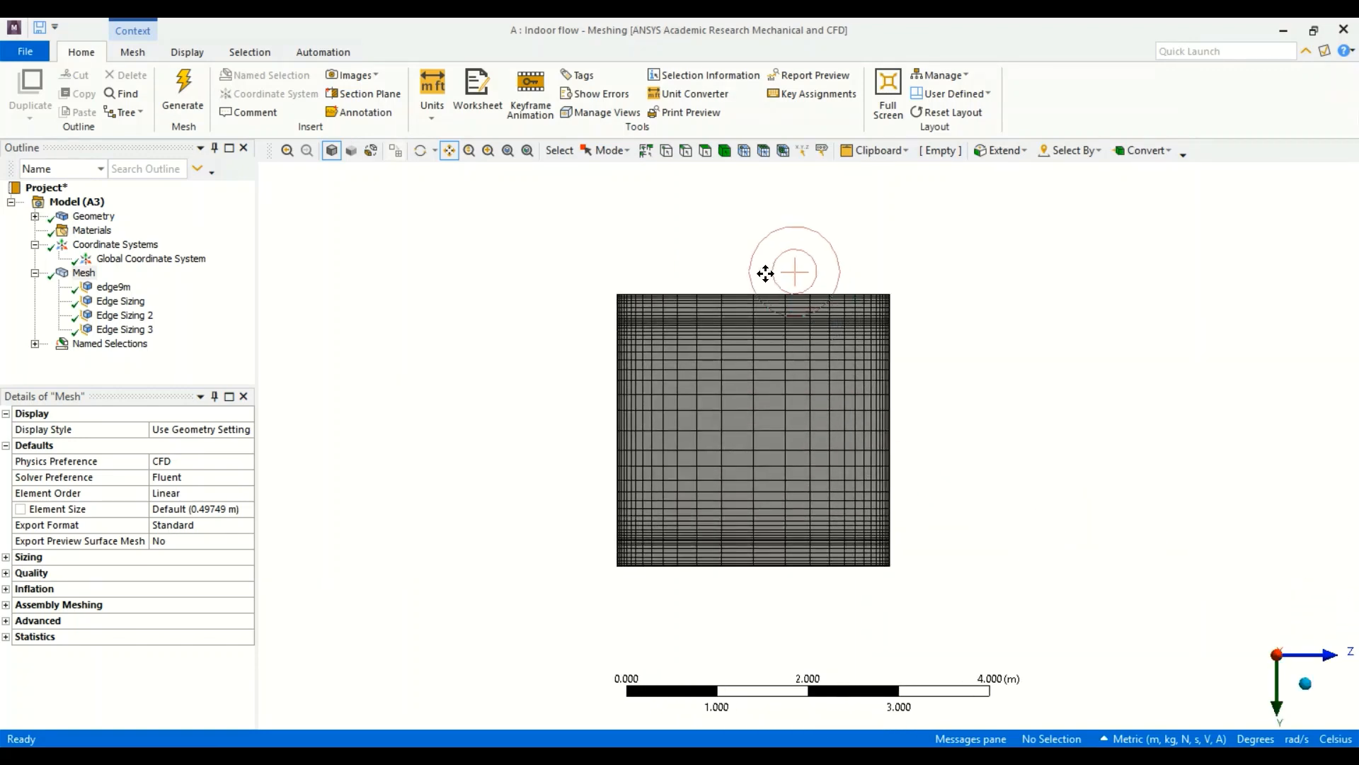
{"action": "scroll", "coordinate": [768, 269], "scroll_direction": "up", "scroll_amount": 7}
{"action": "left_click_drag", "start_coordinate": [766, 296], "coordinate": [779, 452]}
{"action": "scroll", "coordinate": [688, 298], "scroll_direction": "up", "scroll_amount": 1}
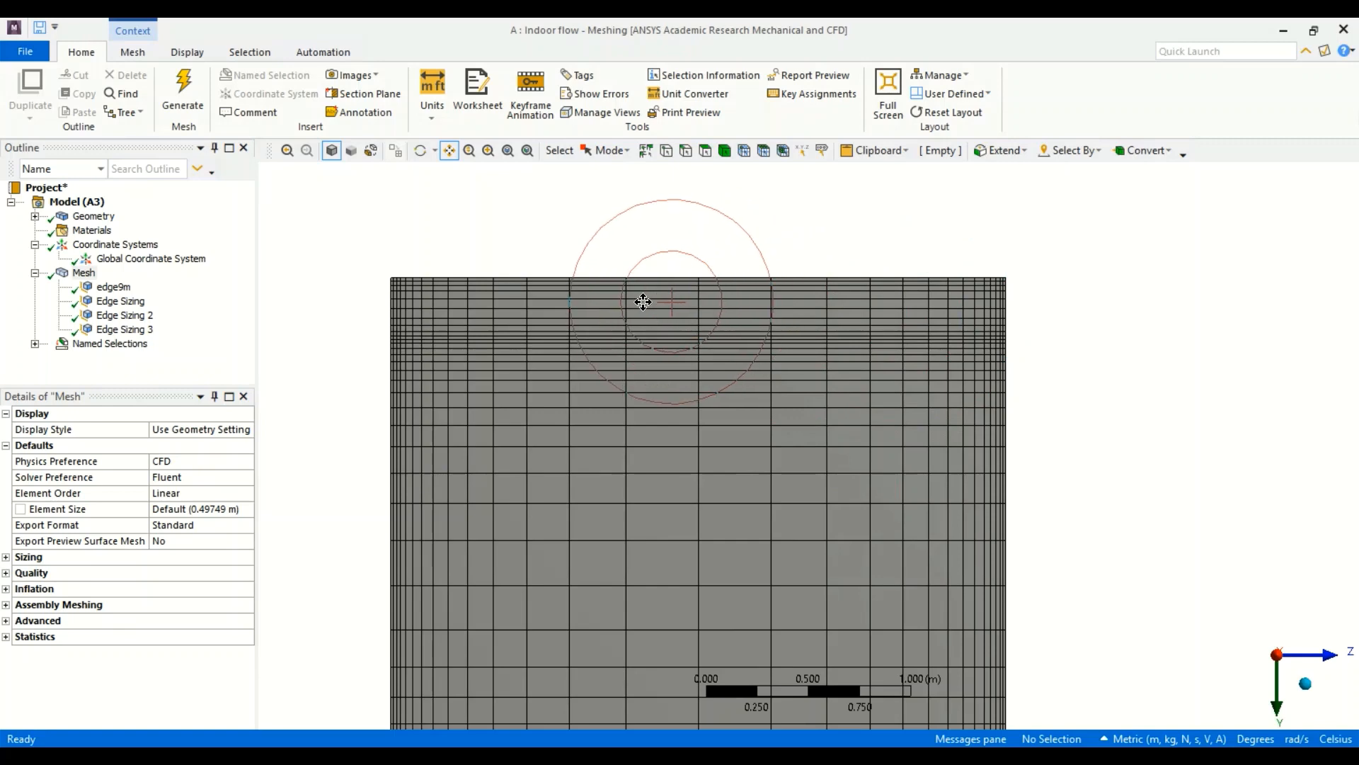
{"action": "scroll", "coordinate": [673, 398], "scroll_direction": "down", "scroll_amount": 3}
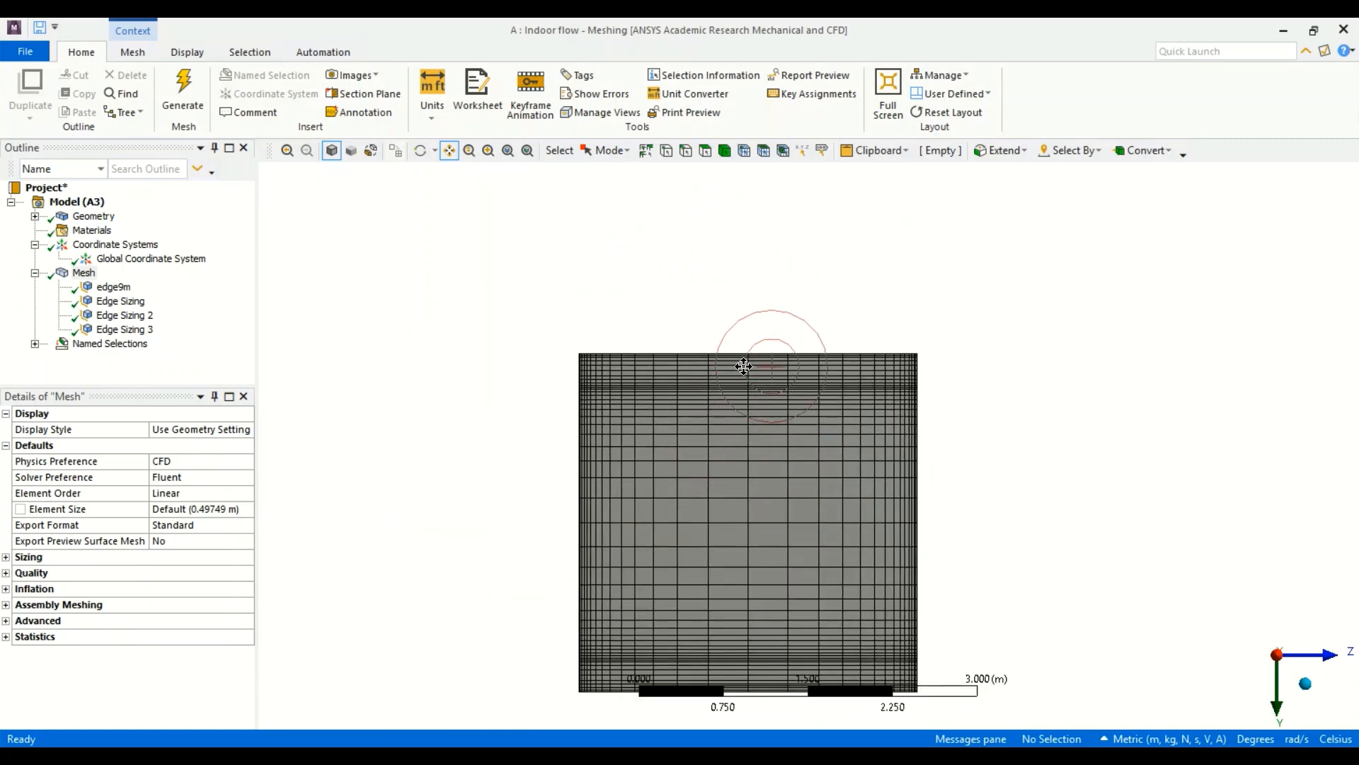
Examine the box's mesh on the end face, on the long side face along the Z axis, and in an oblique view.
{"action": "left_click_drag", "start_coordinate": [722, 449], "coordinate": [710, 405]}
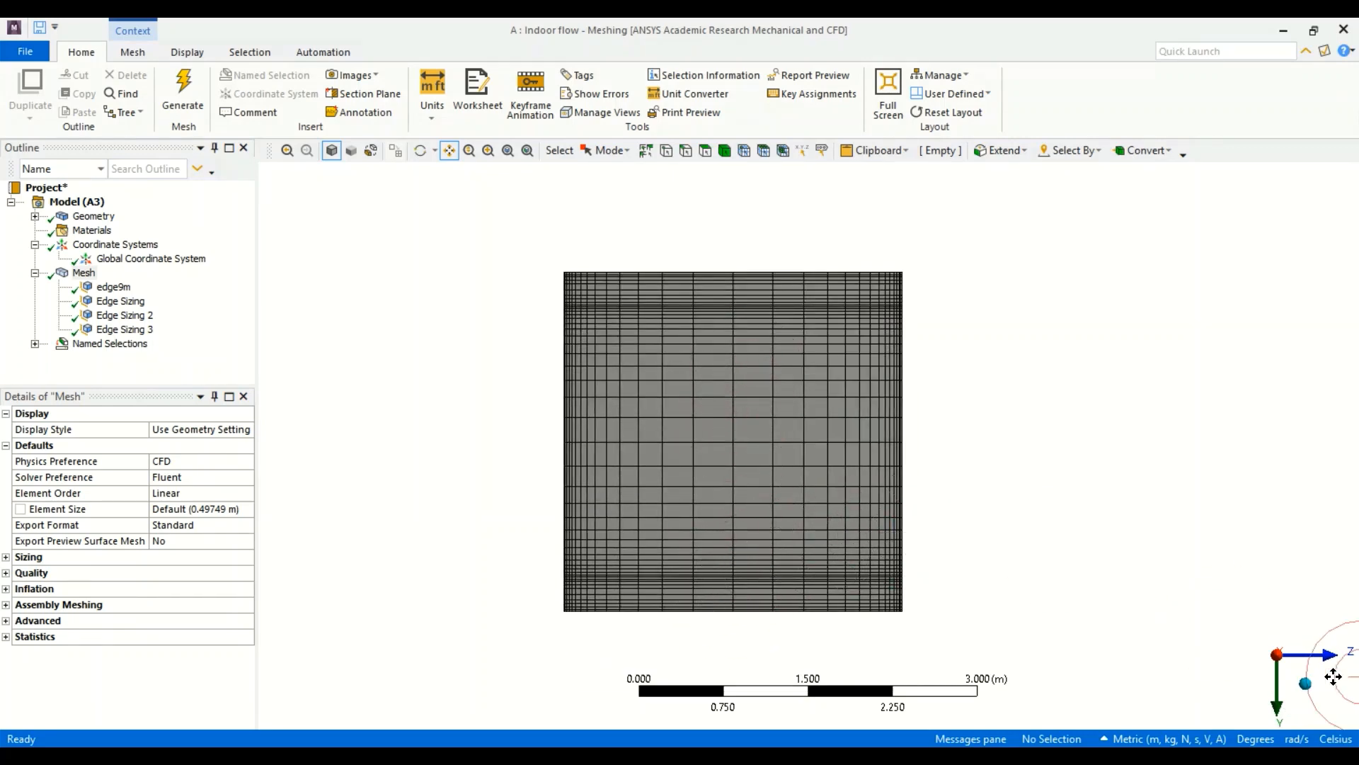
{"action": "left_click", "coordinate": [1314, 649]}
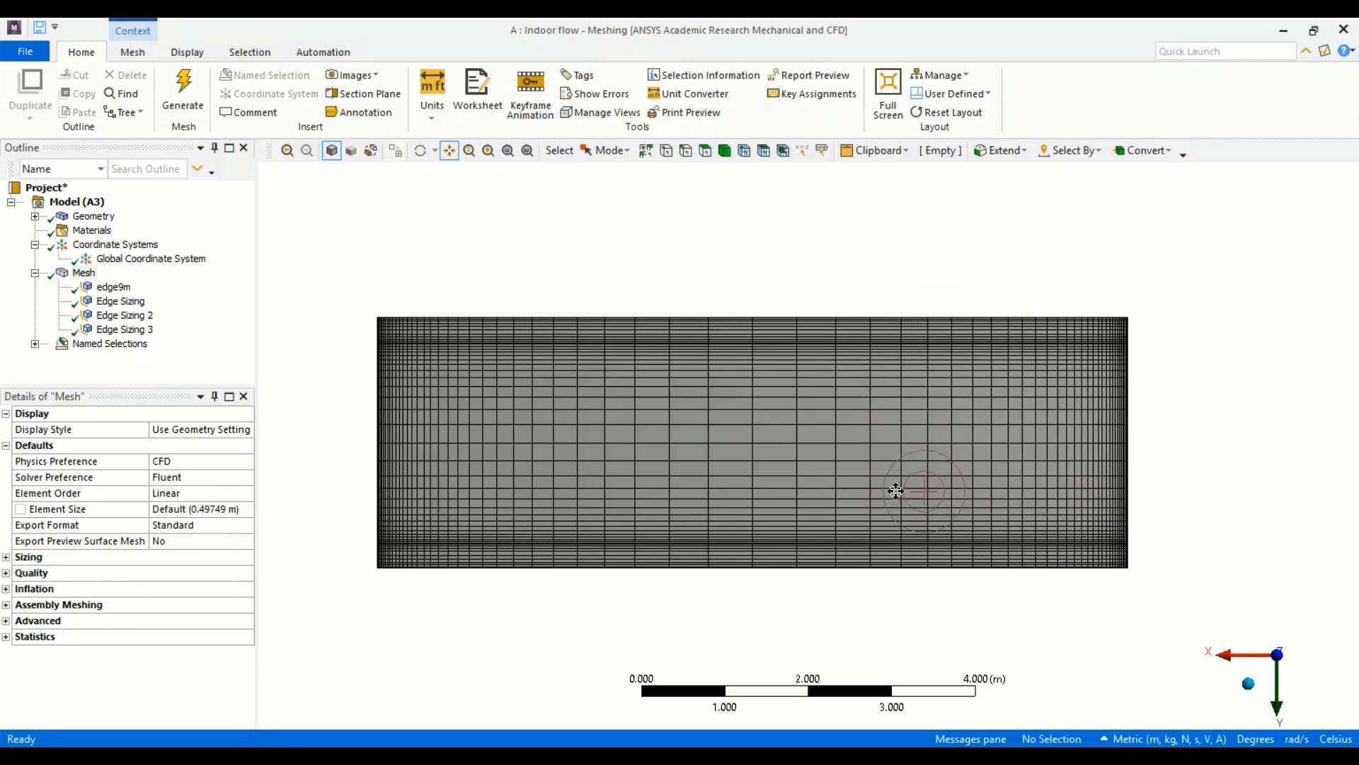
{"action": "left_click", "coordinate": [420, 150]}
{"action": "left_click_drag", "start_coordinate": [740, 492], "coordinate": [701, 428]}
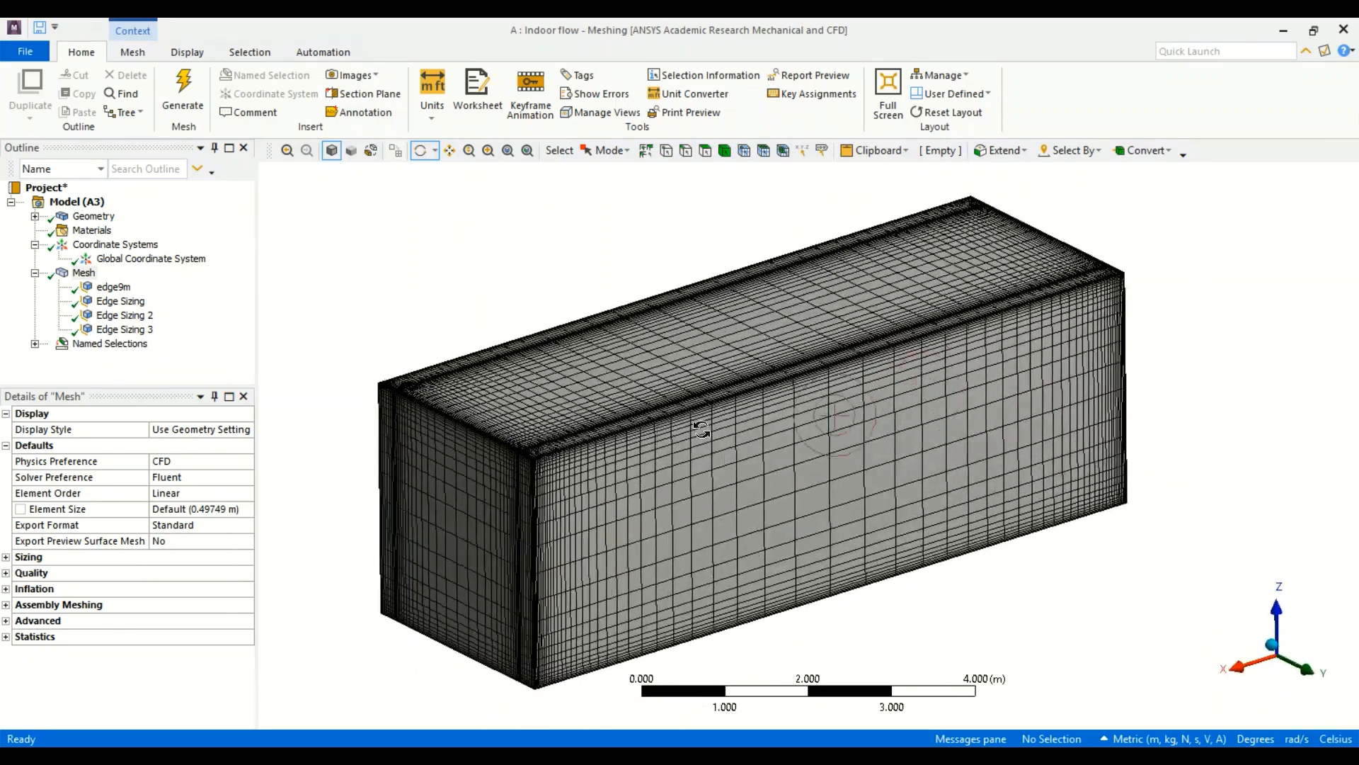
Collapse the mesh controls and coordinate systems in the outline and check the mesh statistics for node and element counts.
{"action": "left_click", "coordinate": [36, 274]}
{"action": "left_click", "coordinate": [35, 244]}
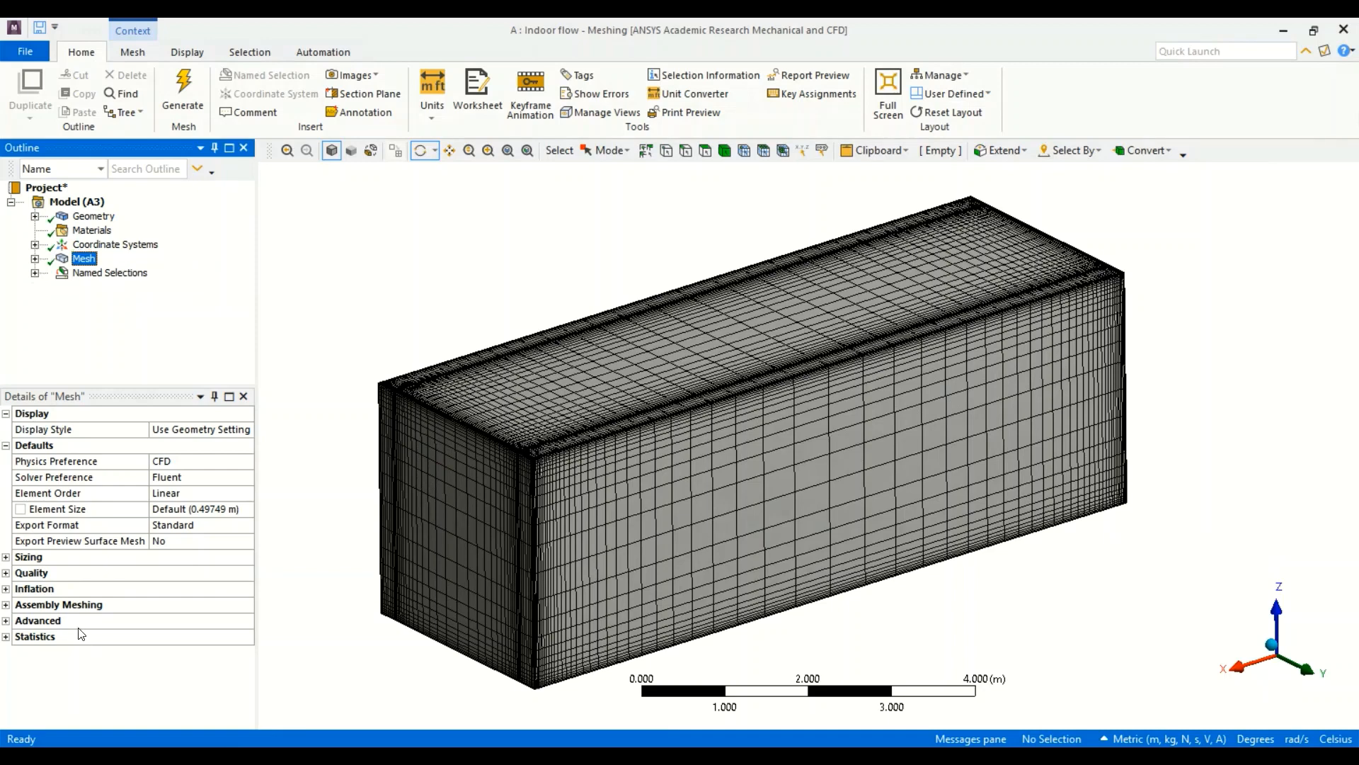
{"action": "left_click", "coordinate": [5, 636]}
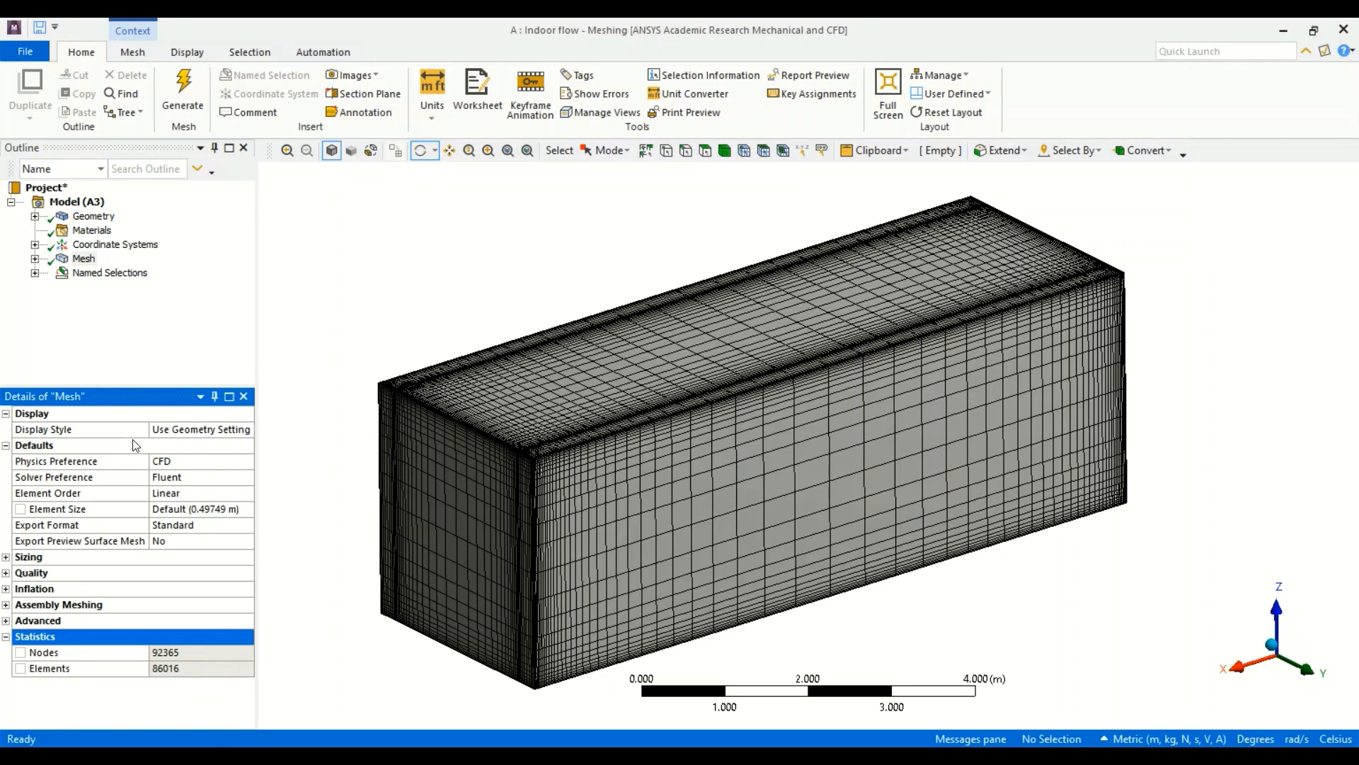
{"action": "left_click", "coordinate": [835, 630]}
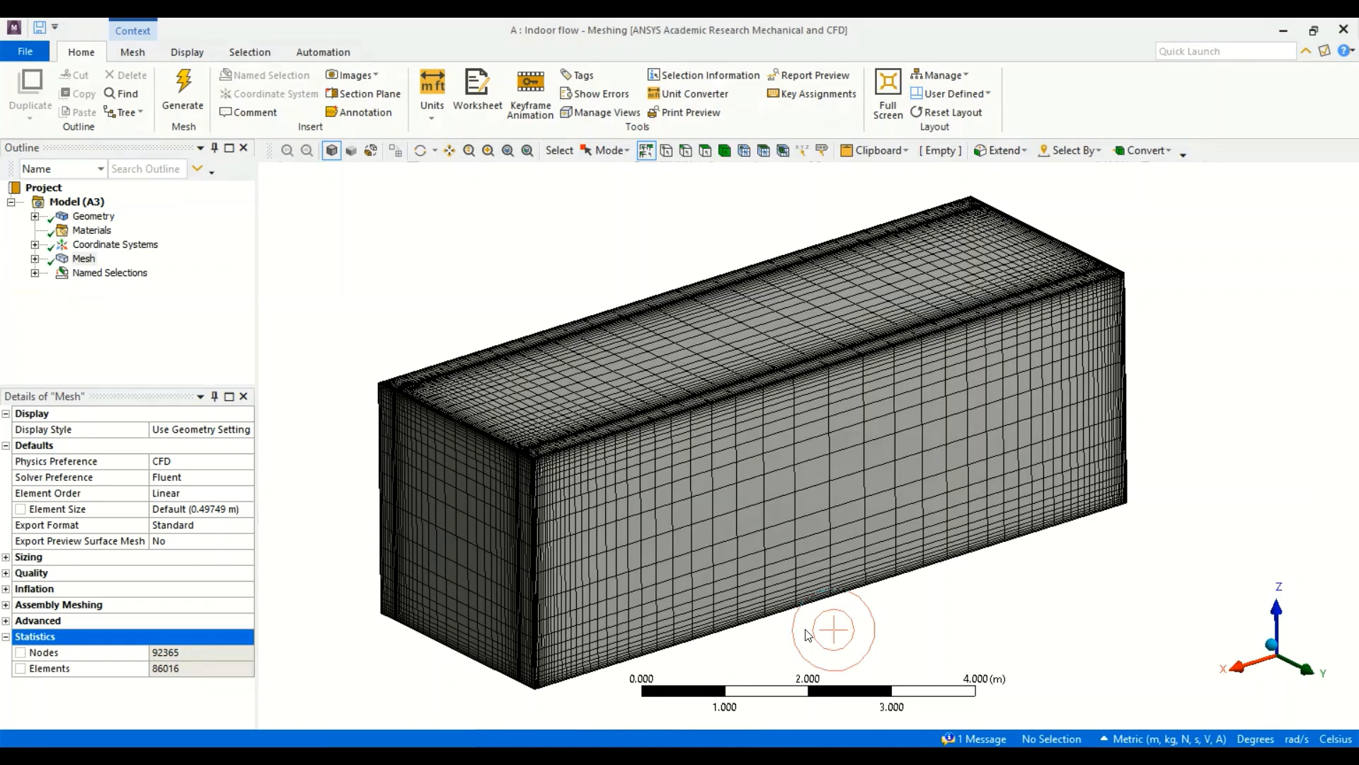
Switch to Workbench to check the status of the Indoor flow mesh and look back at the open meshing window.
{"action": "left_click", "coordinate": [425, 660]}
{"action": "left_click", "coordinate": [697, 756]}
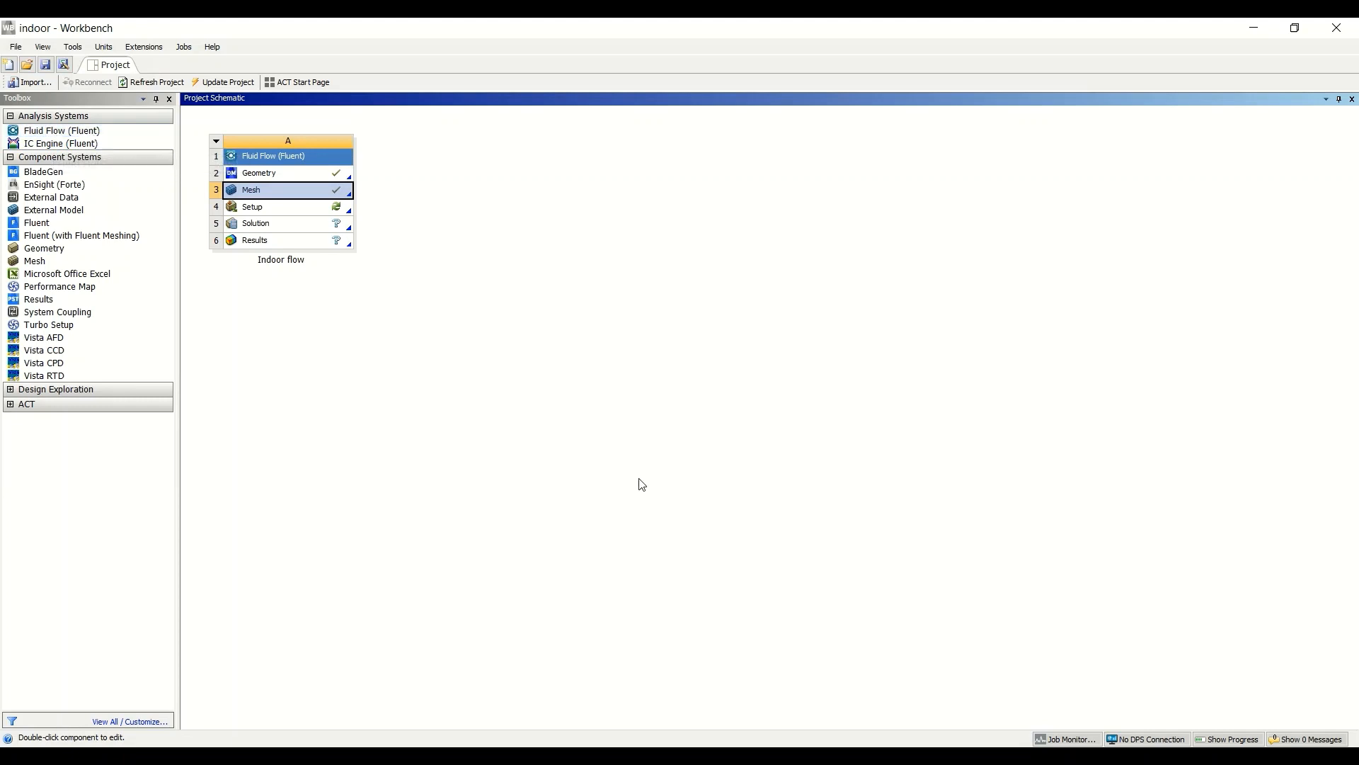
{"action": "mouse_move", "coordinate": [940, 757]}
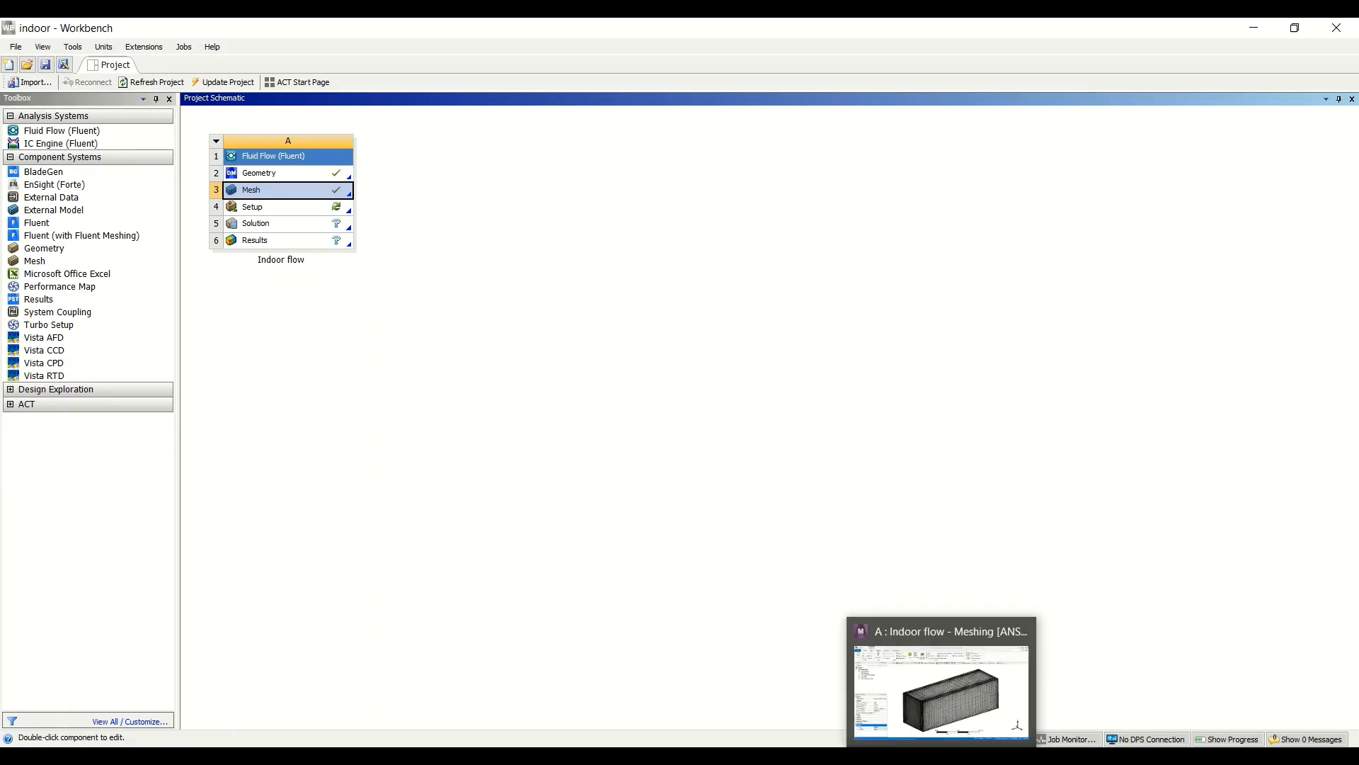
{"action": "left_click", "coordinate": [928, 672]}
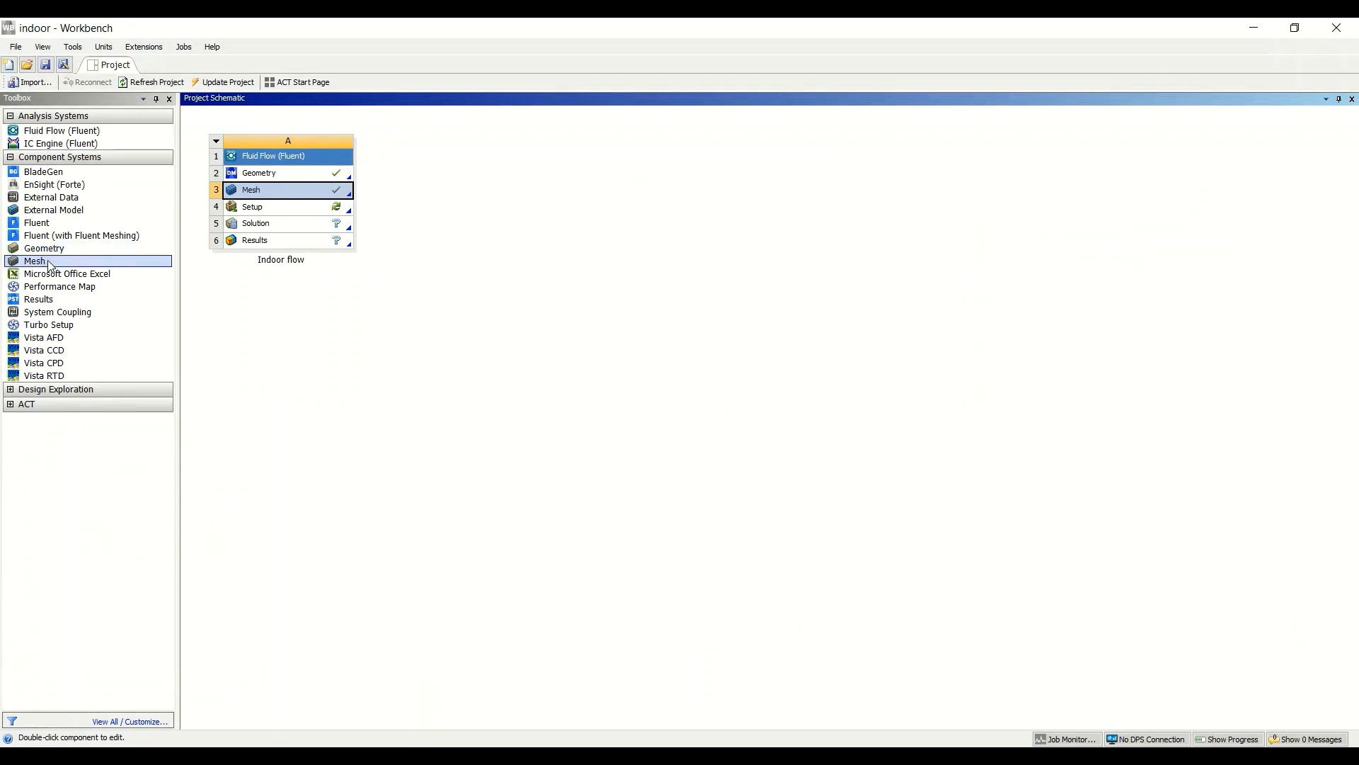
Add a standalone Mesh component system beside Indoor flow in the project schematic and share Indoor flow's geometry with it.
{"action": "left_click_drag", "start_coordinate": [49, 264], "coordinate": [412, 195]}
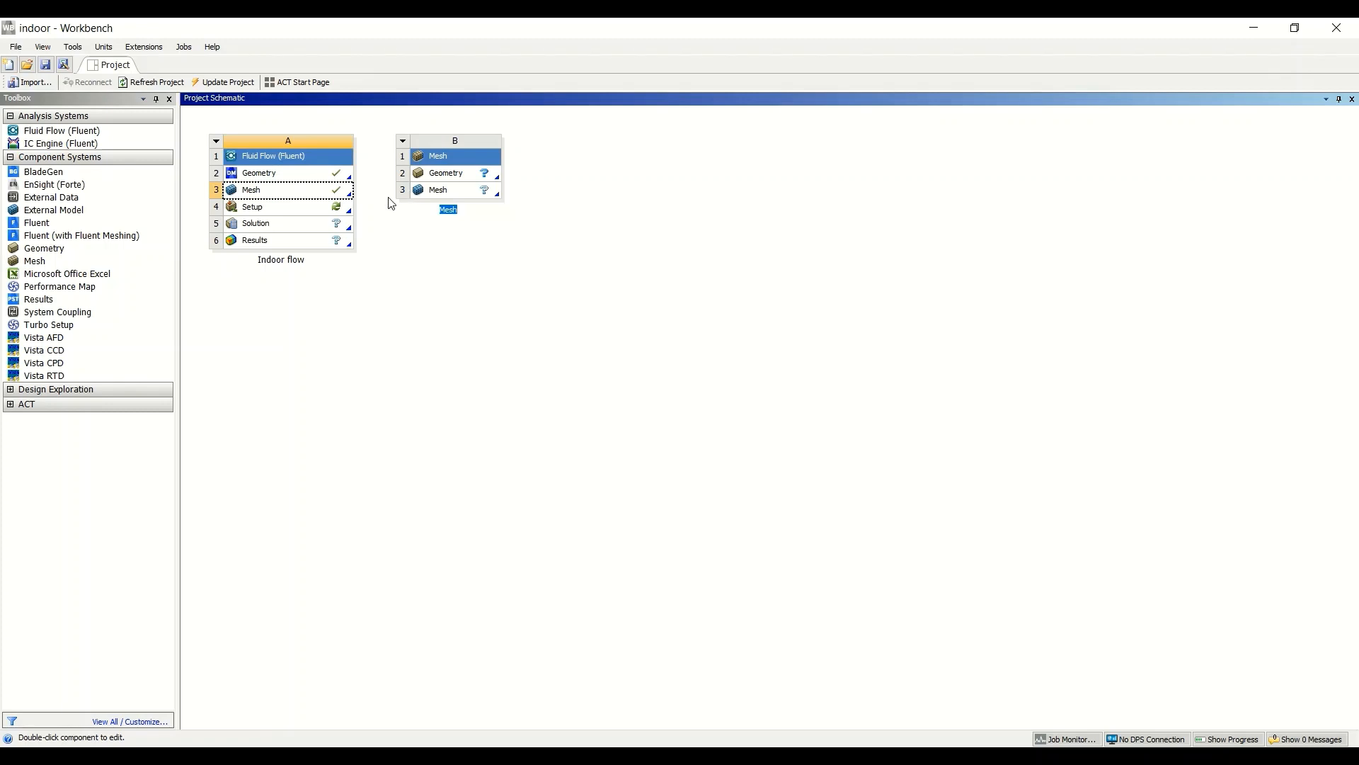
{"action": "left_click", "coordinate": [380, 241]}
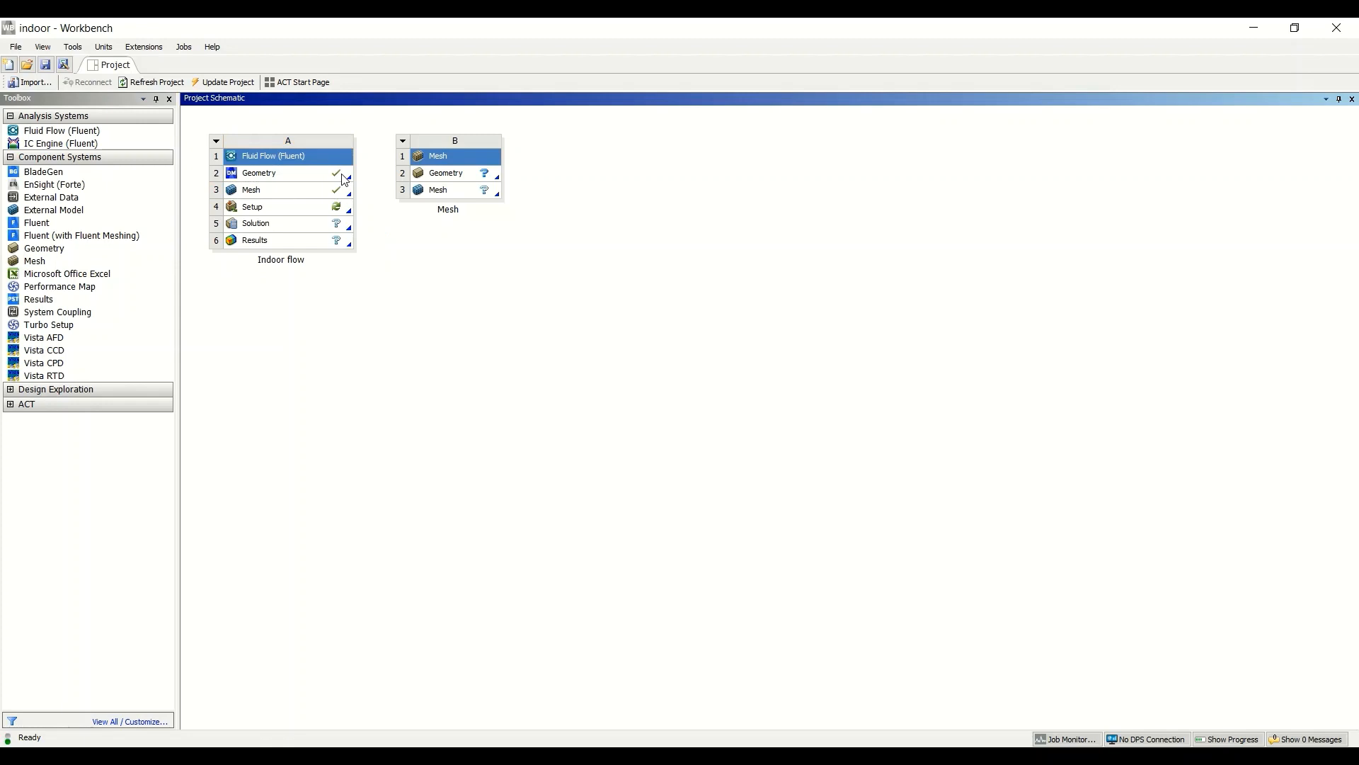
{"action": "left_click_drag", "start_coordinate": [342, 180], "coordinate": [449, 179]}
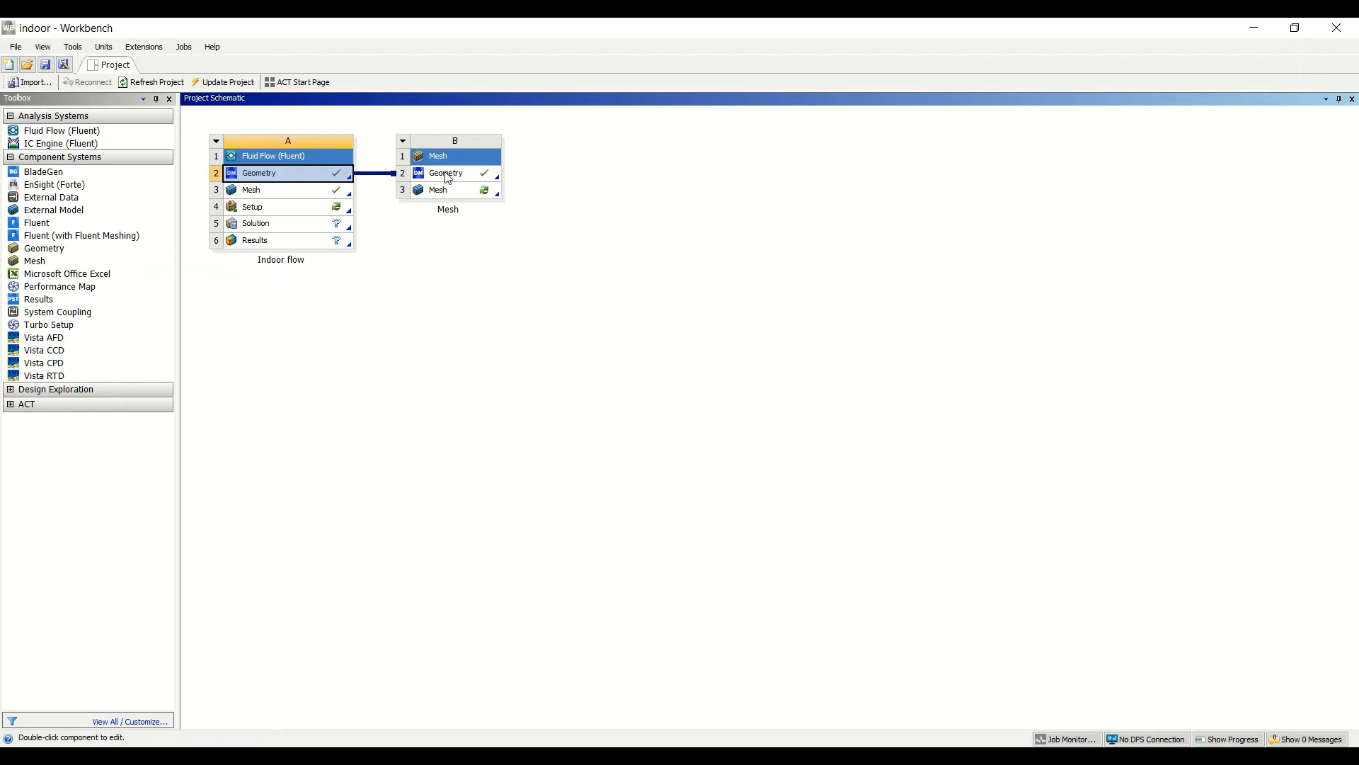
Open the standalone system's mesh in a new Meshing session and put the Indoor flow meshing window out of the way.
{"action": "double_click", "coordinate": [457, 194]}
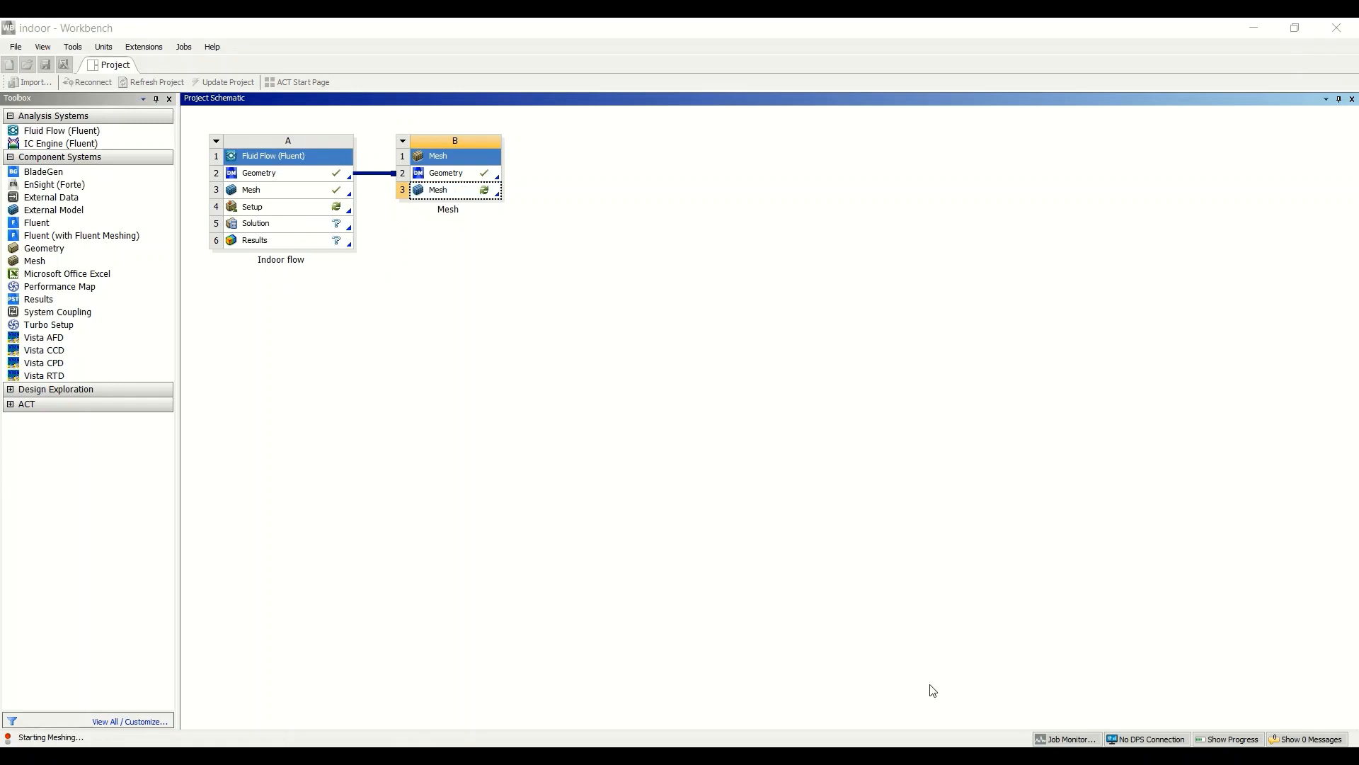
{"action": "mouse_move", "coordinate": [942, 757]}
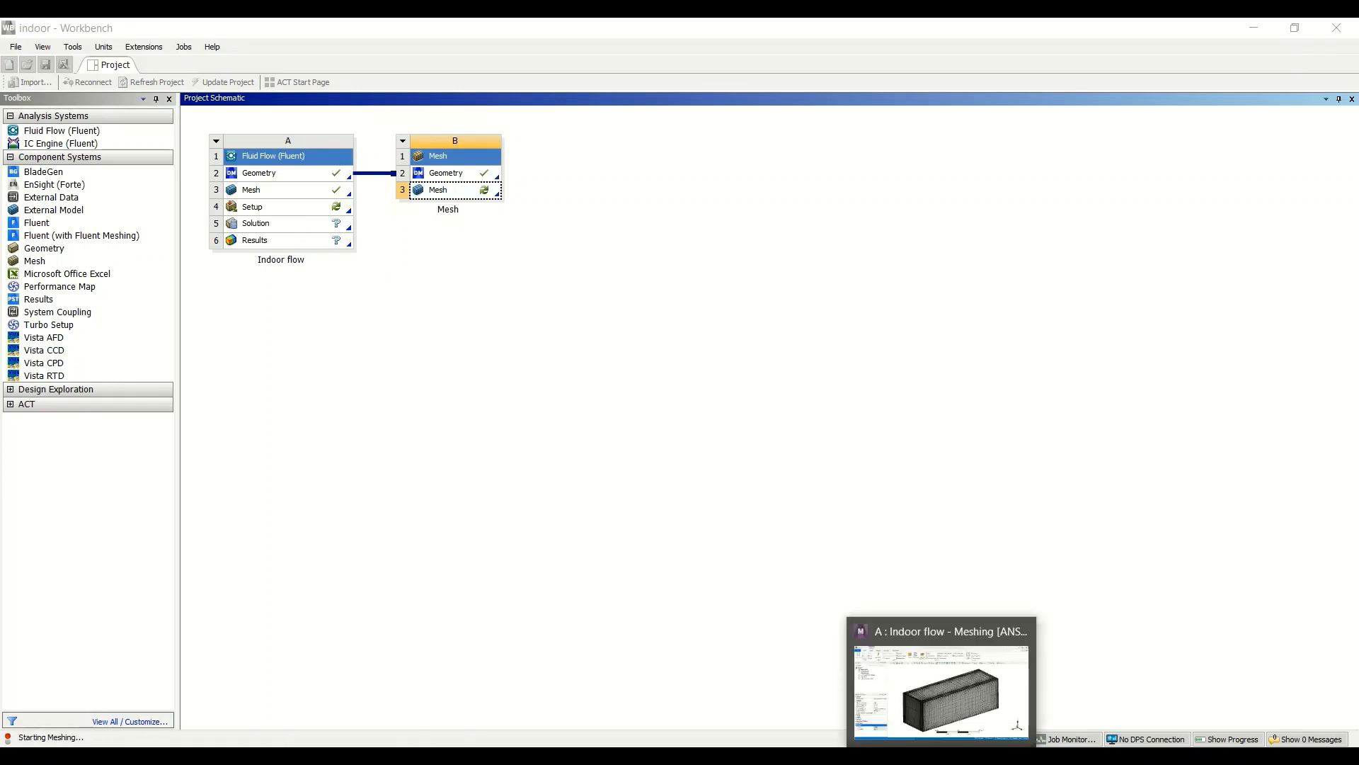
{"action": "left_click", "coordinate": [933, 630]}
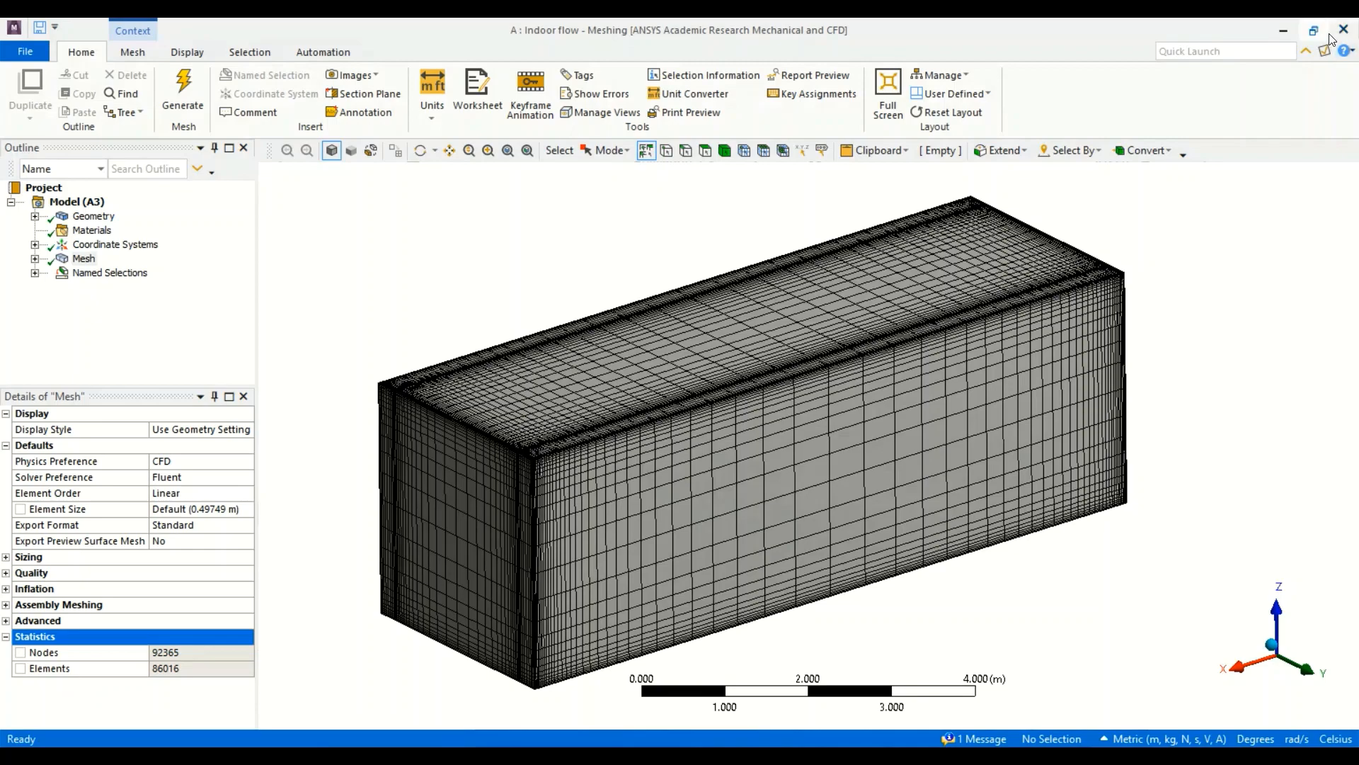
{"action": "left_click", "coordinate": [1291, 32]}
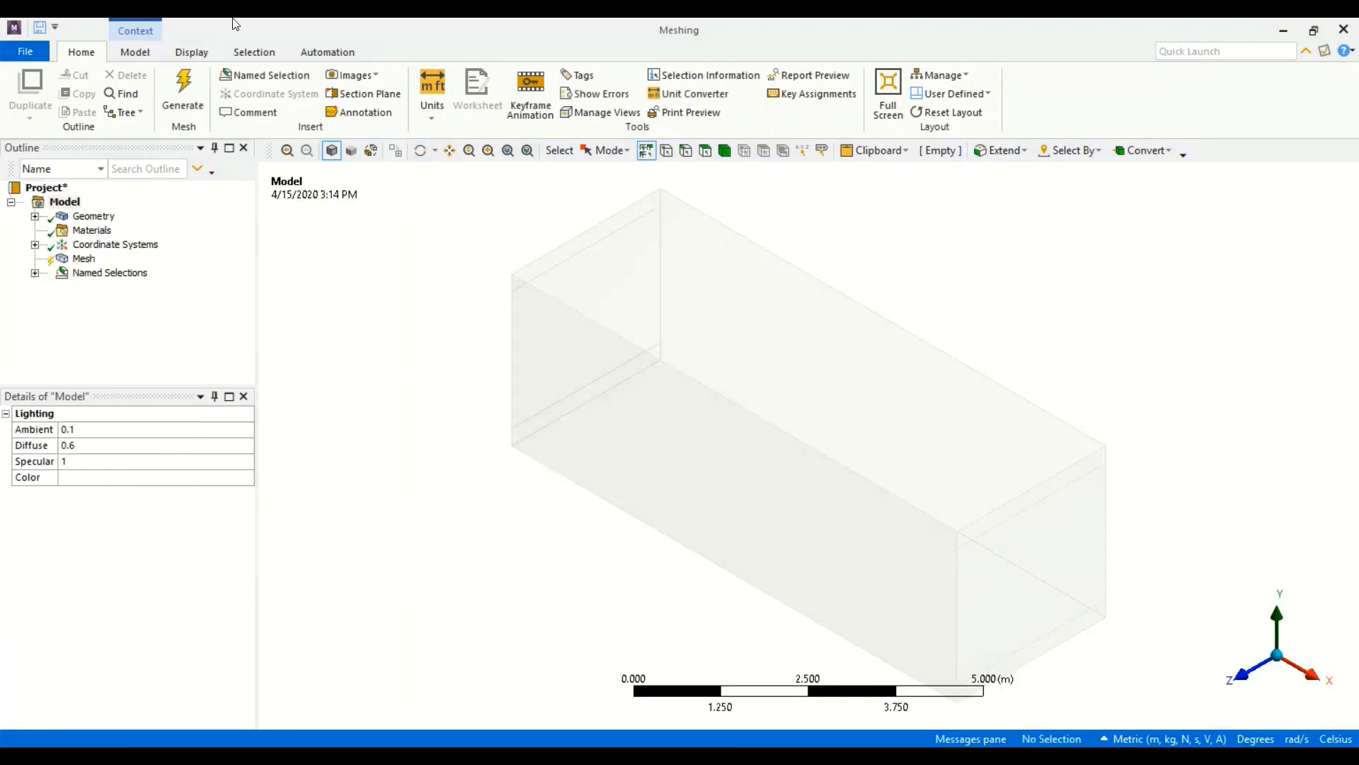
Set the standalone mesh's physics preference to CFD and review the solver preference options, keeping Fluent.
{"action": "left_click", "coordinate": [76, 262]}
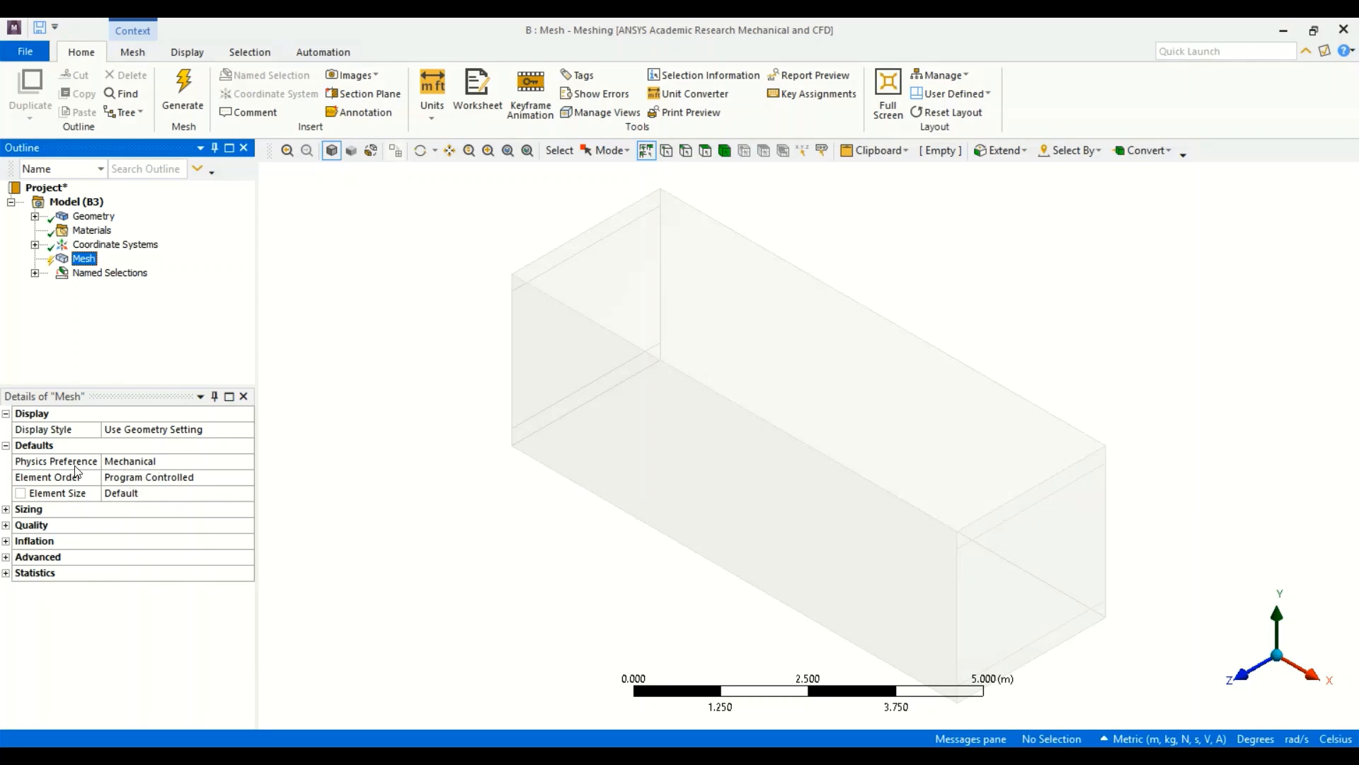
{"action": "left_click", "coordinate": [194, 459]}
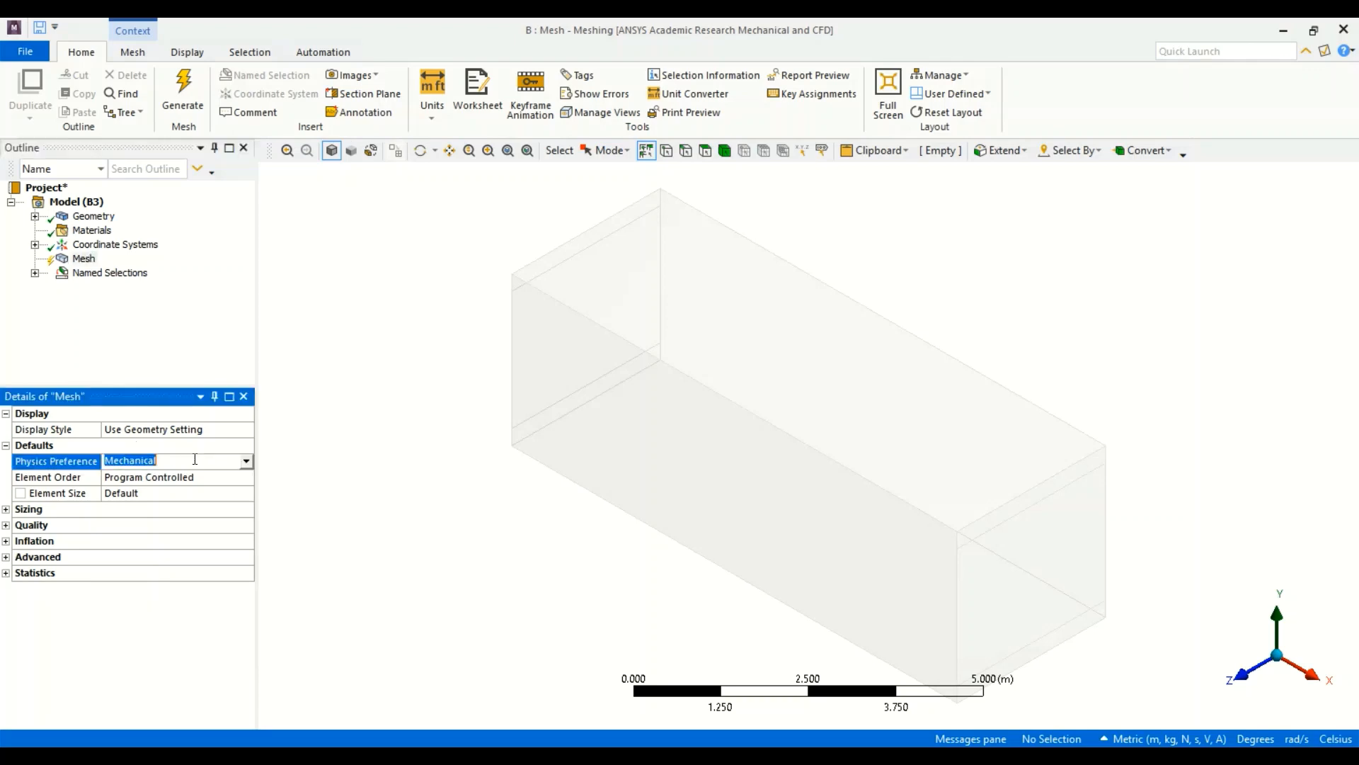
{"action": "left_click", "coordinate": [247, 461]}
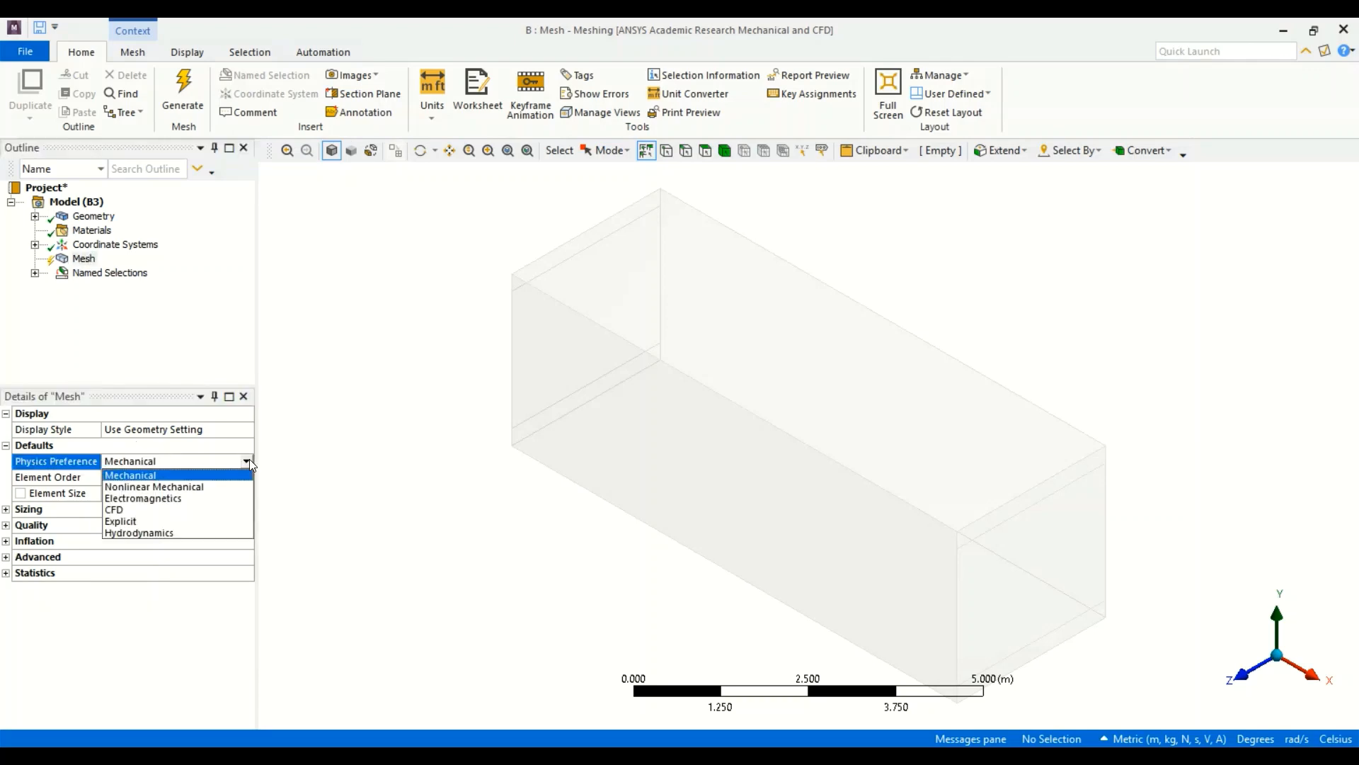
{"action": "left_click", "coordinate": [207, 507]}
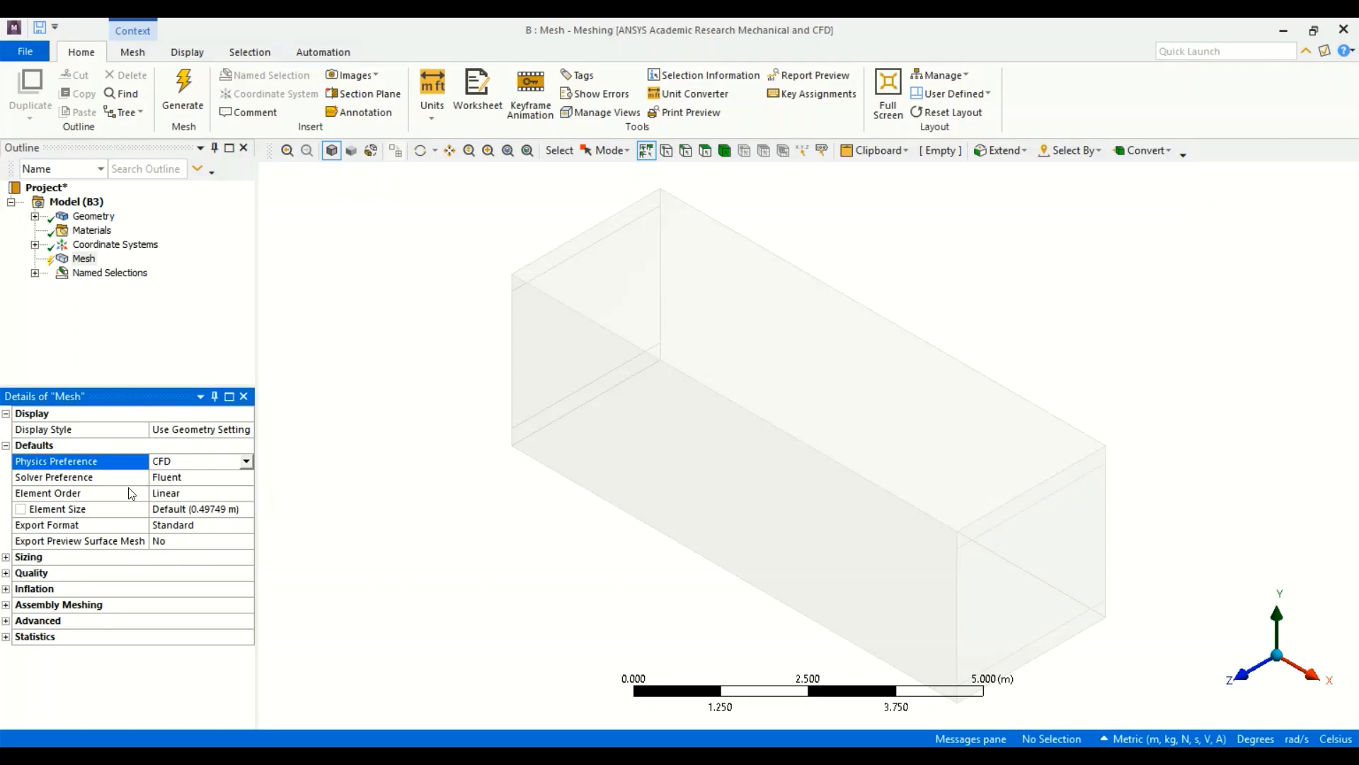
{"action": "left_click", "coordinate": [249, 479]}
{"action": "left_click", "coordinate": [248, 478]}
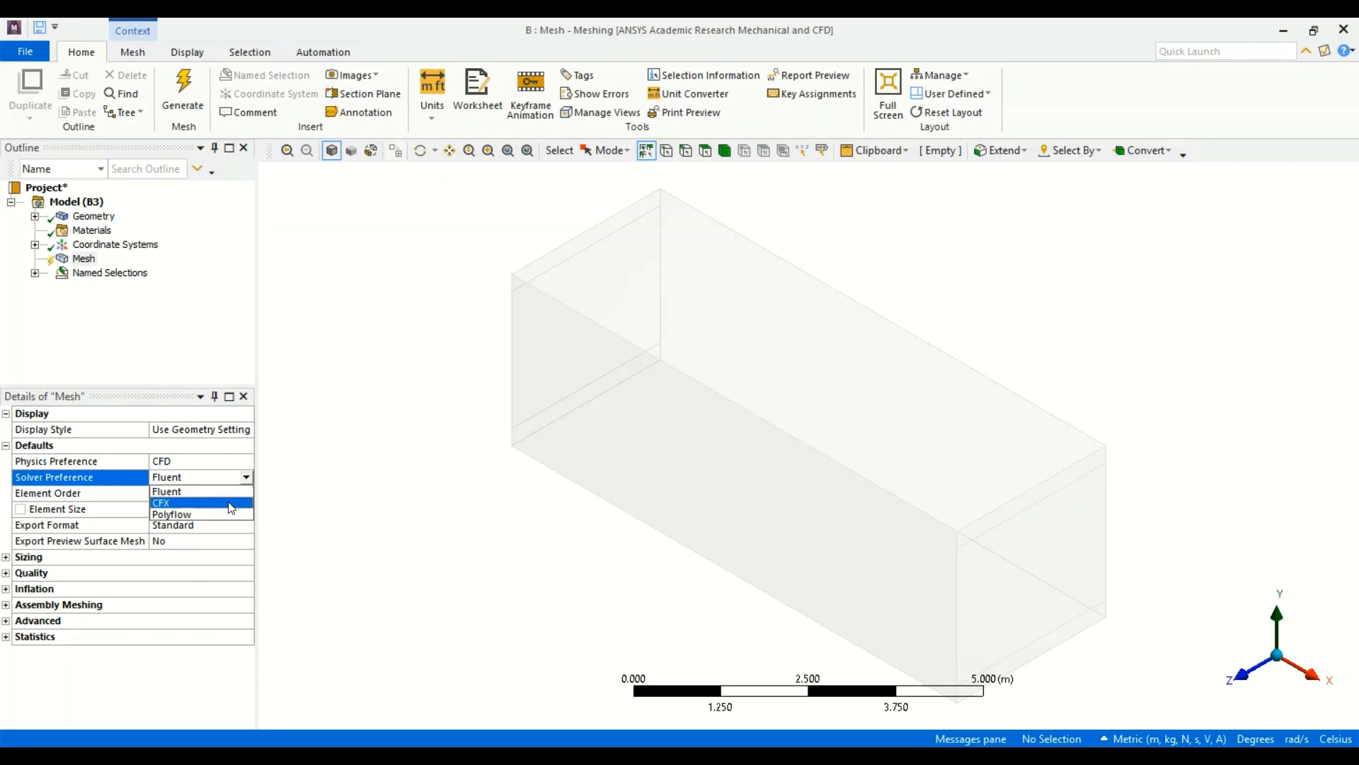
{"action": "left_click", "coordinate": [143, 473]}
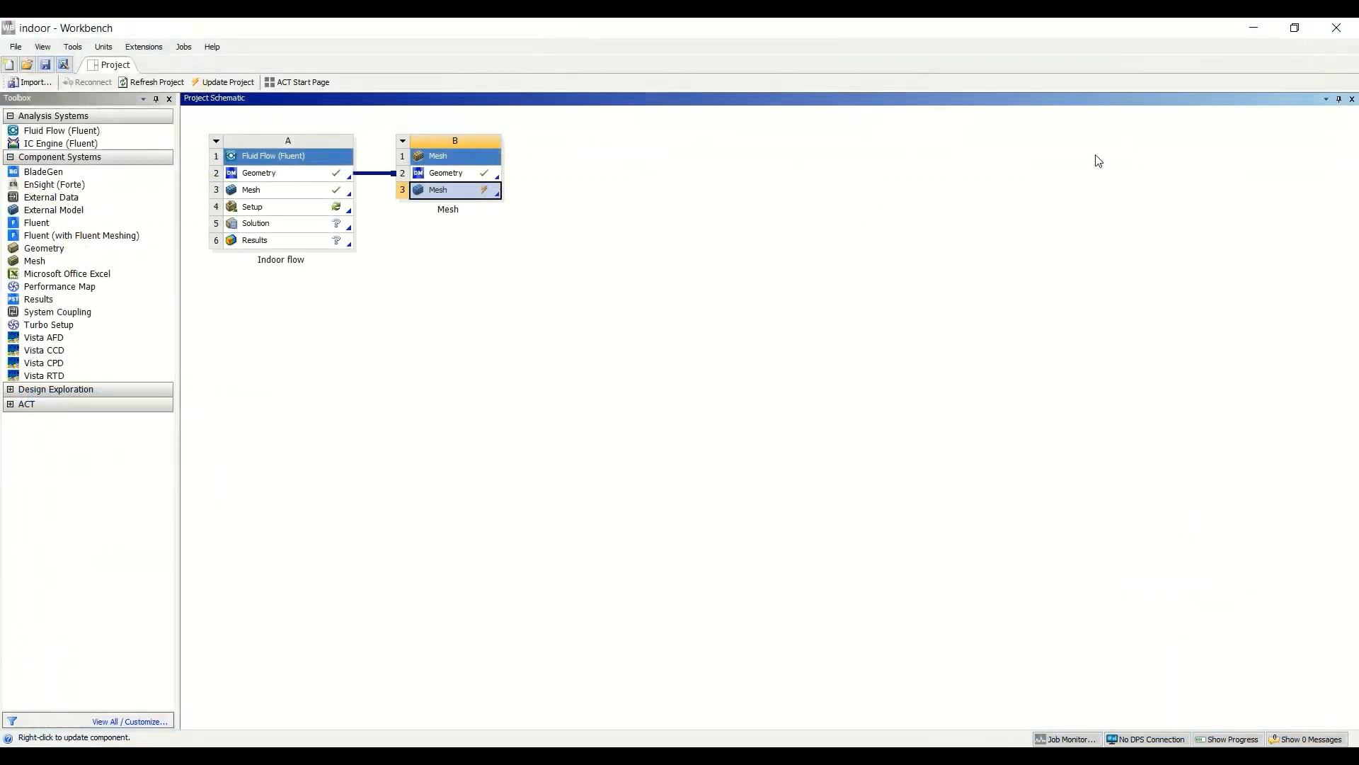
Delete the standalone Mesh system from the Workbench project schematic.
{"action": "left_click_drag", "start_coordinate": [377, 112], "coordinate": [680, 363]}
{"action": "key", "text": "Delete"}
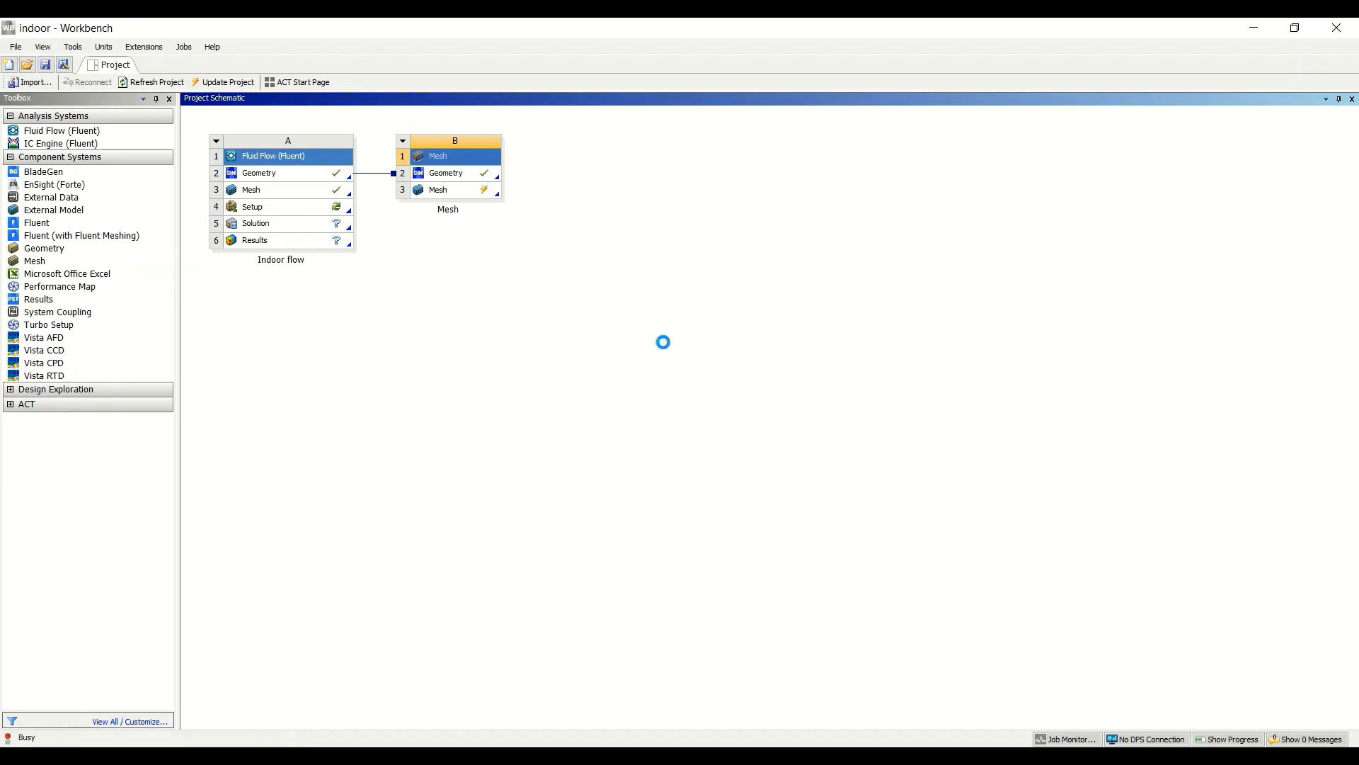
{"action": "key", "text": "Return"}
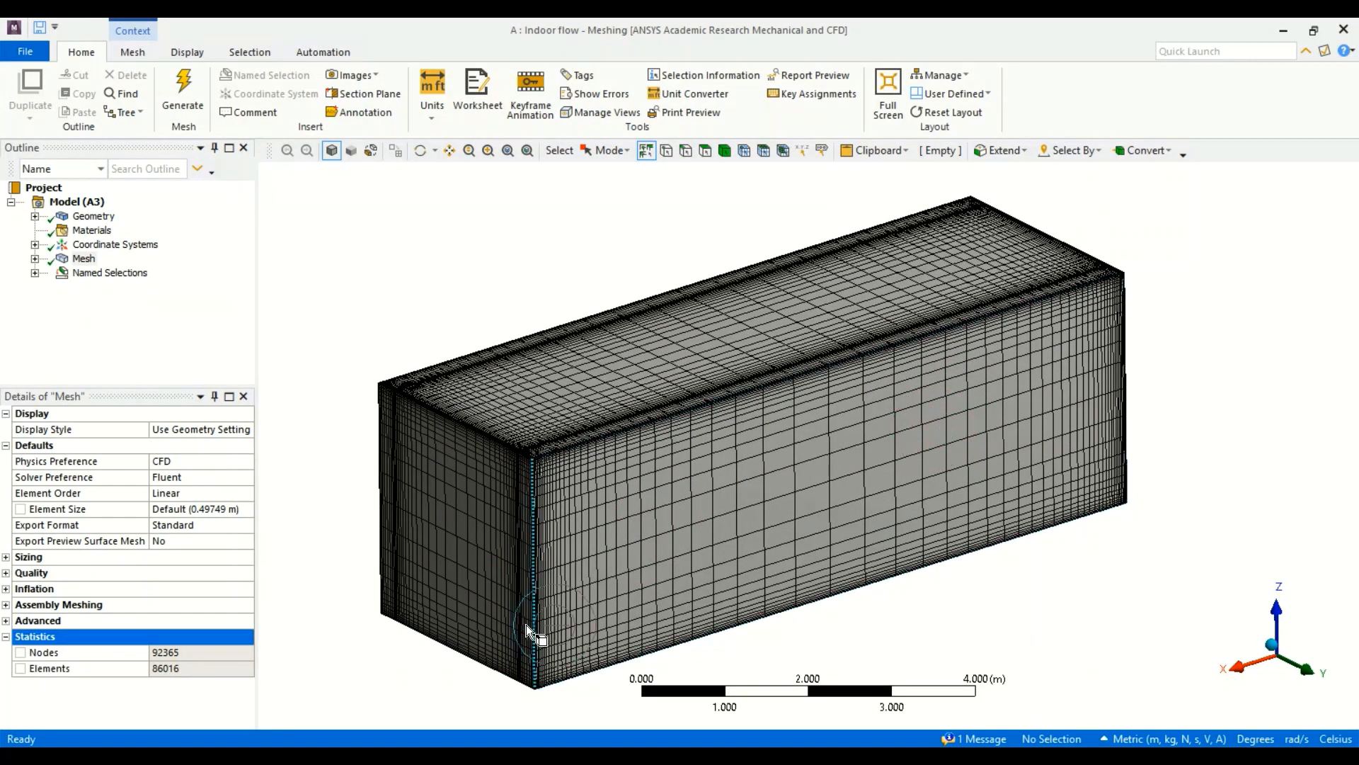
In the Indoor flow mesh's quality settings, set the mesh metric to Skewness and review its minimum, maximum and average.
{"action": "left_click", "coordinate": [6, 637]}
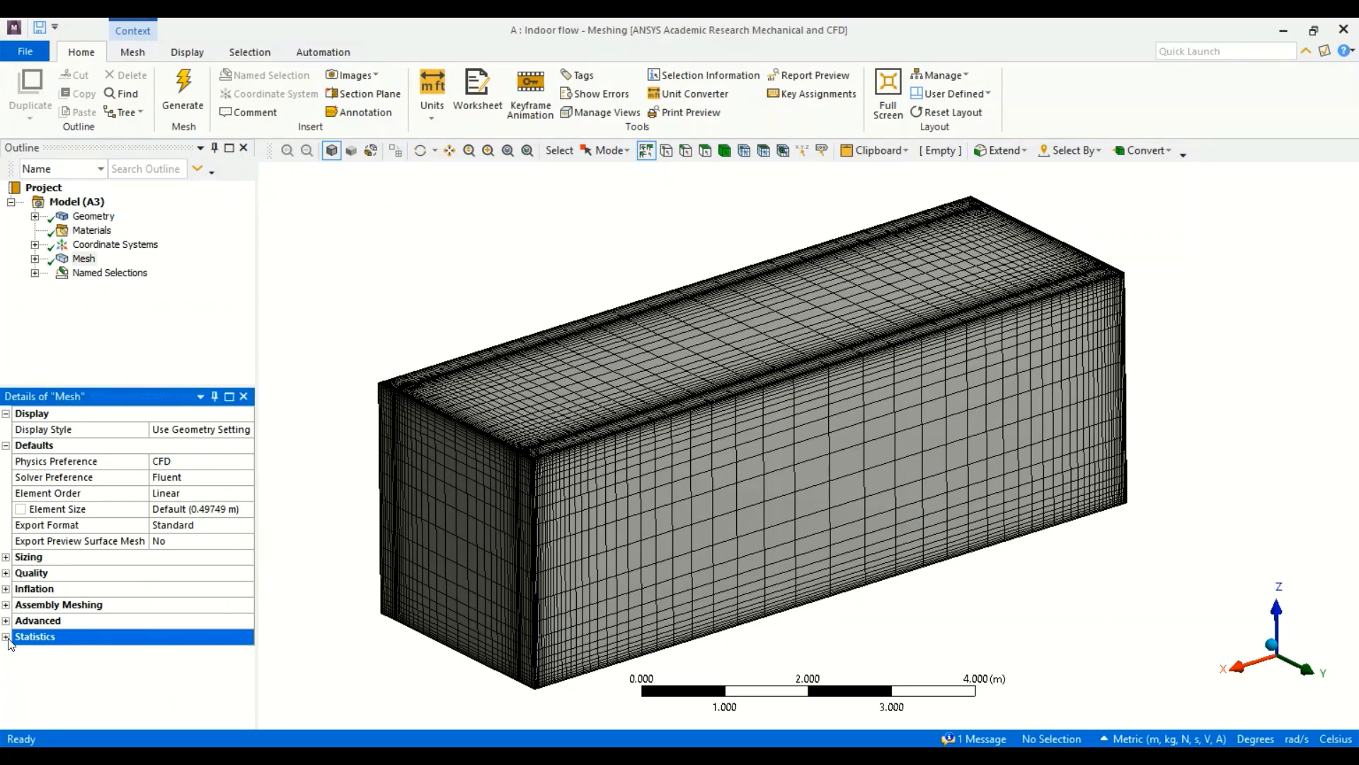
{"action": "left_click", "coordinate": [6, 574]}
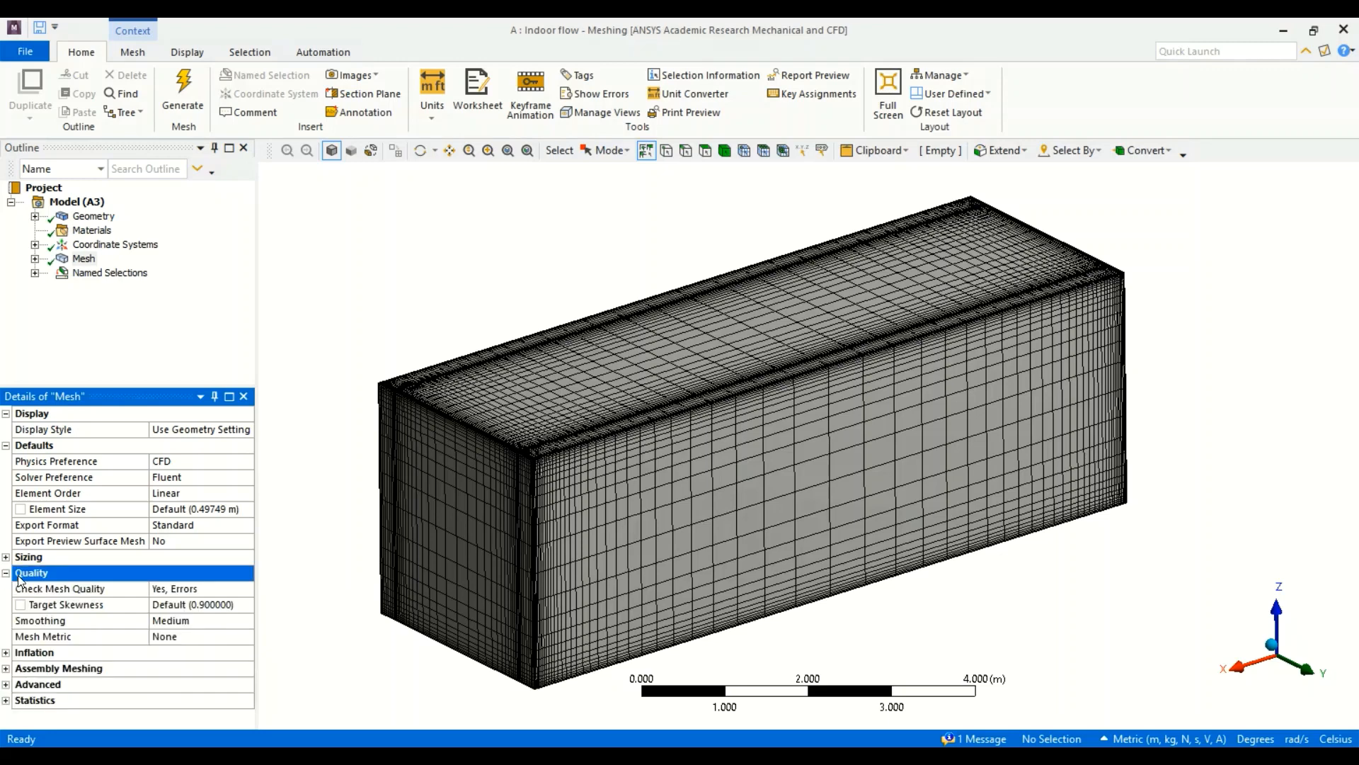
{"action": "left_click", "coordinate": [225, 635]}
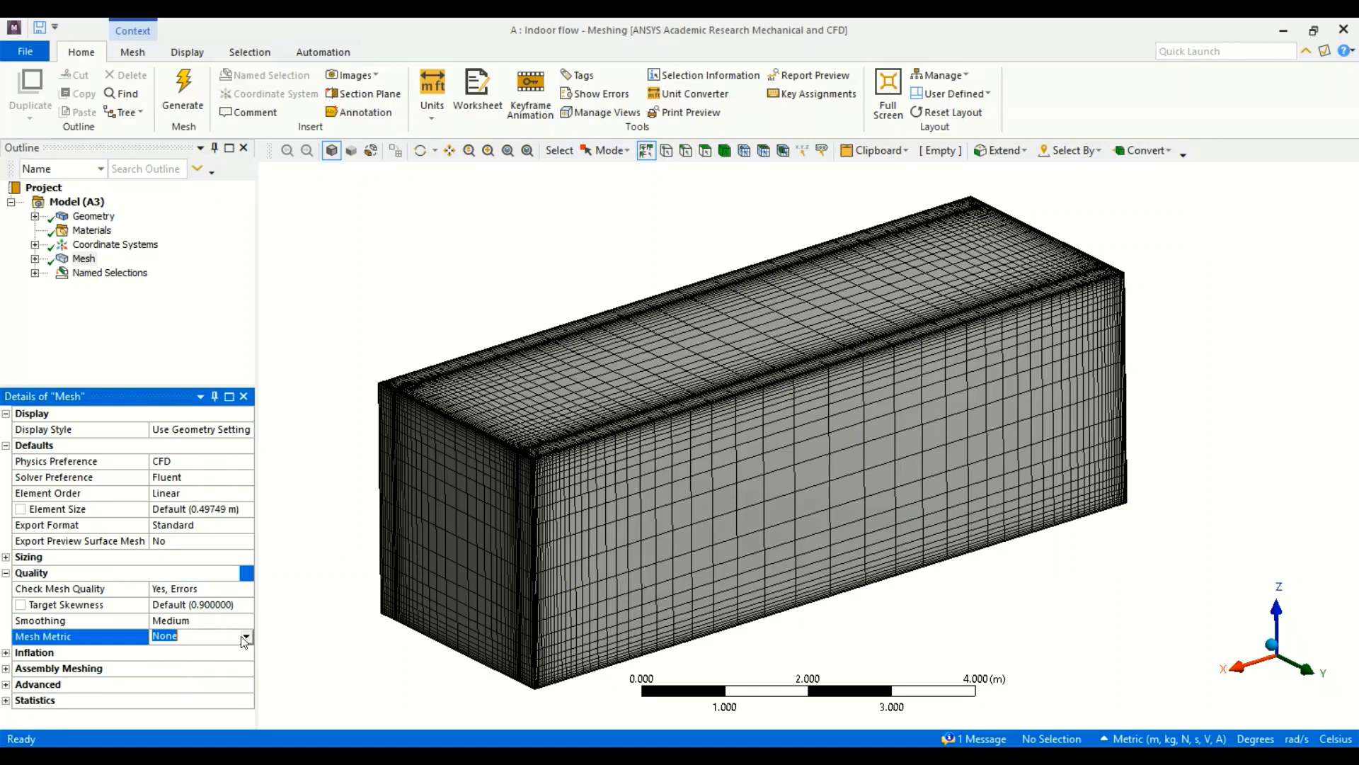
{"action": "left_click", "coordinate": [247, 637]}
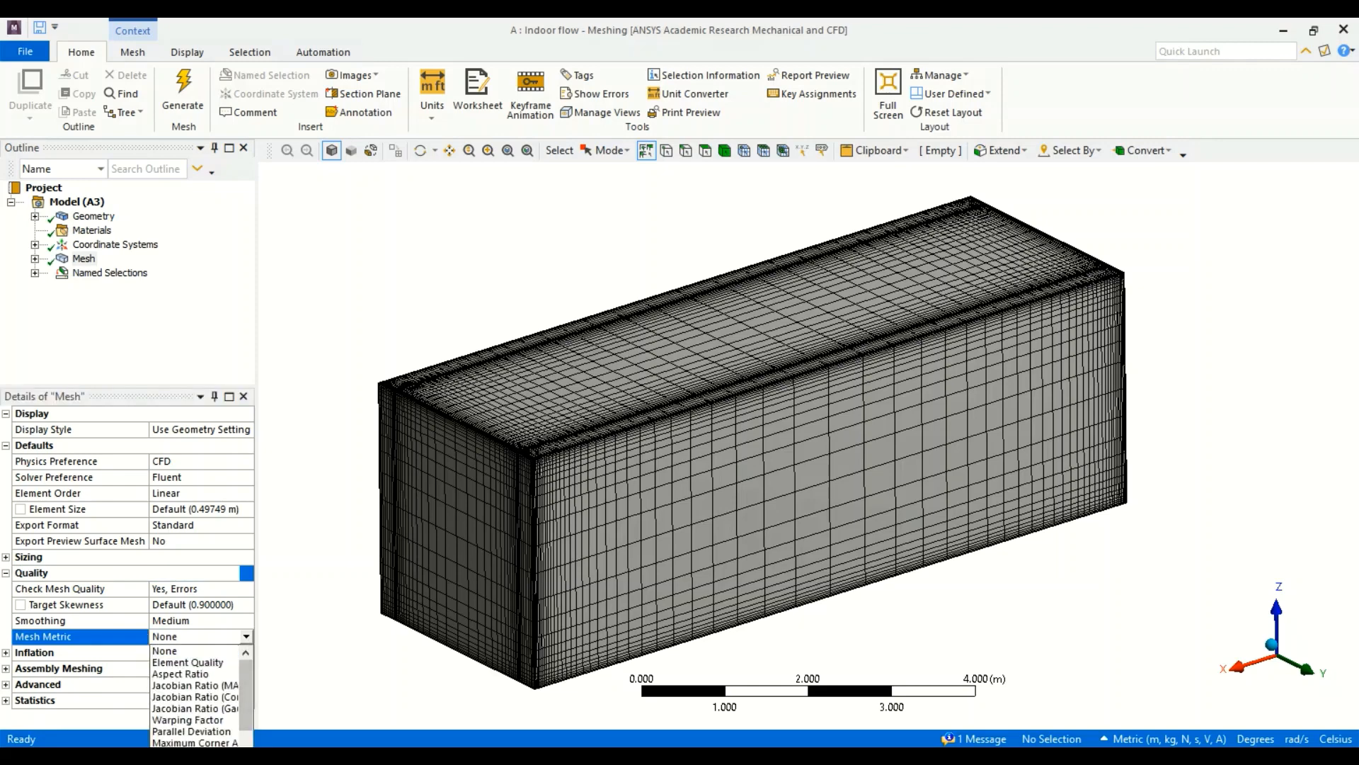
{"action": "left_click", "coordinate": [205, 754]}
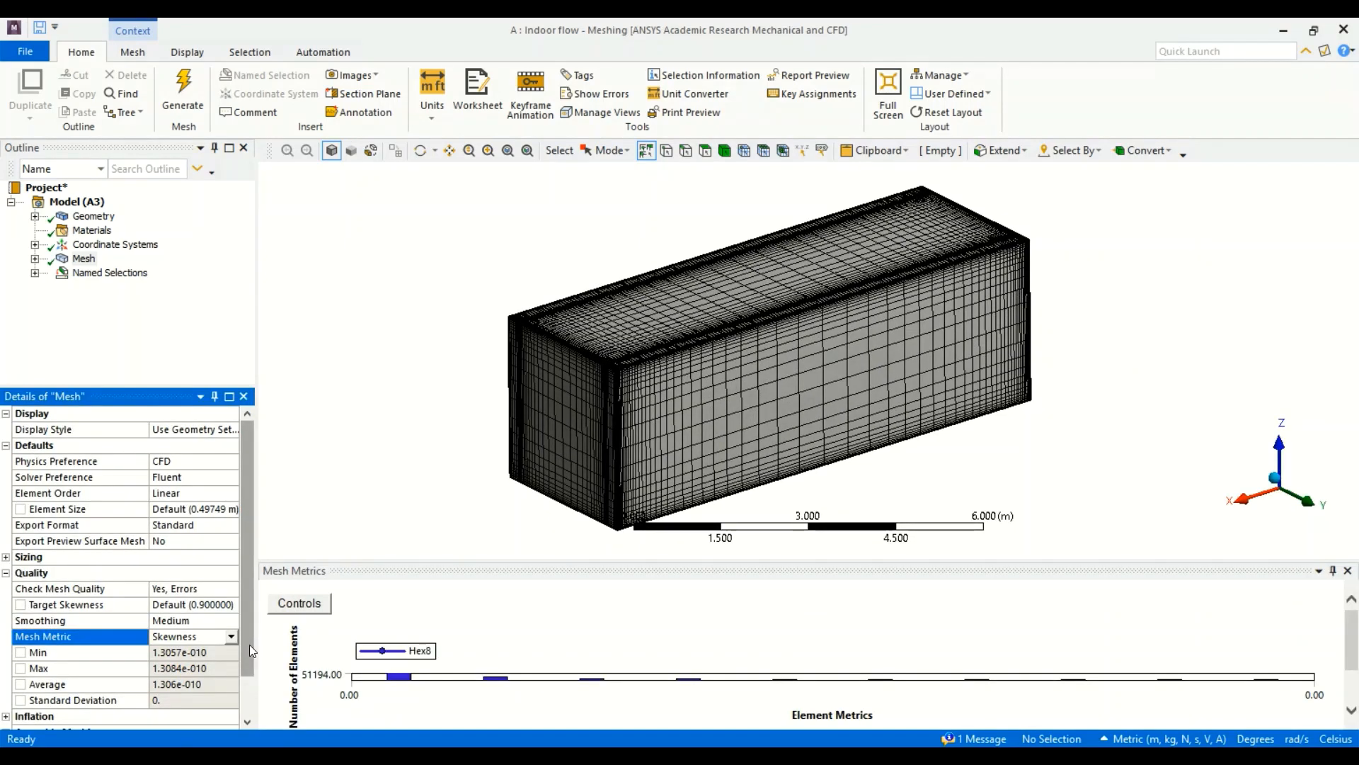
{"action": "left_click_drag", "start_coordinate": [247, 641], "coordinate": [245, 674]}
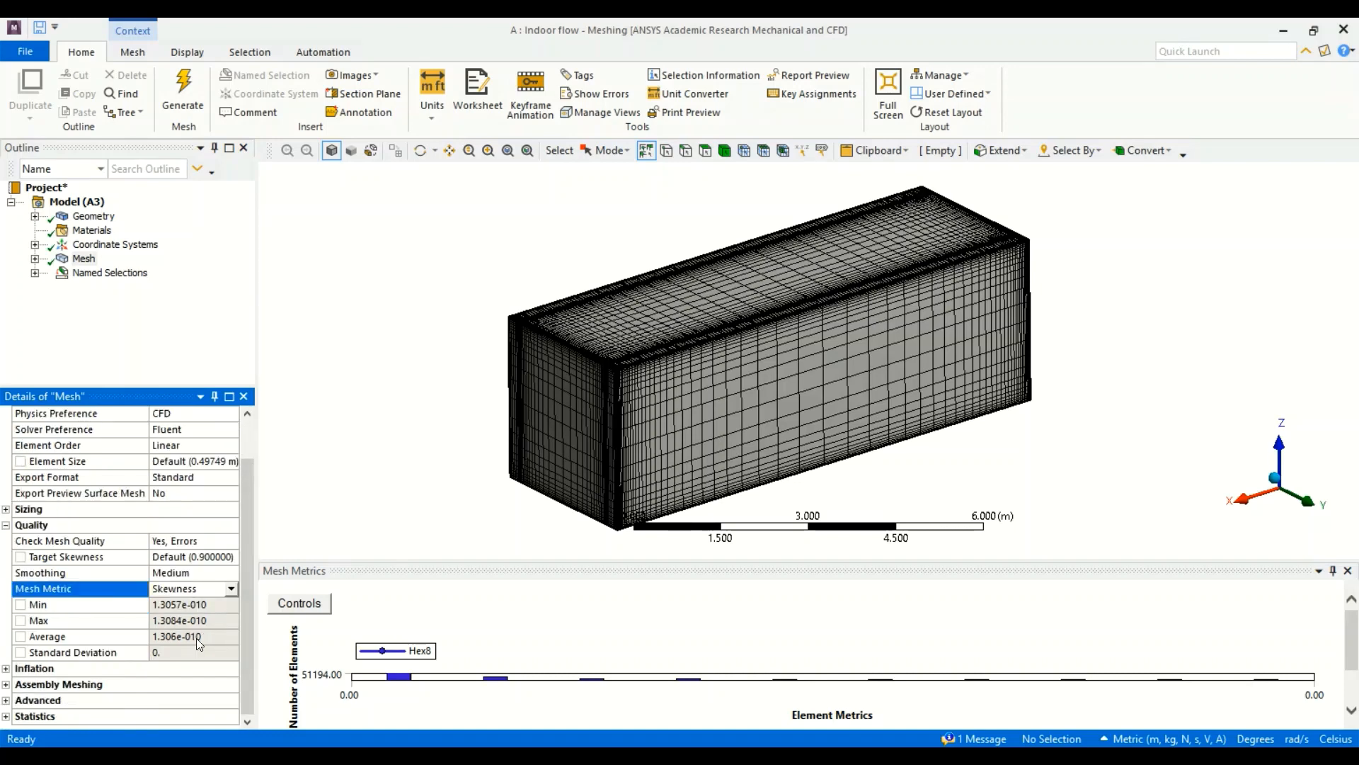
Change the mesh metric to Aspect Ratio, review its statistics and enlarge the metrics chart to show the element distribution.
{"action": "left_click", "coordinate": [231, 590]}
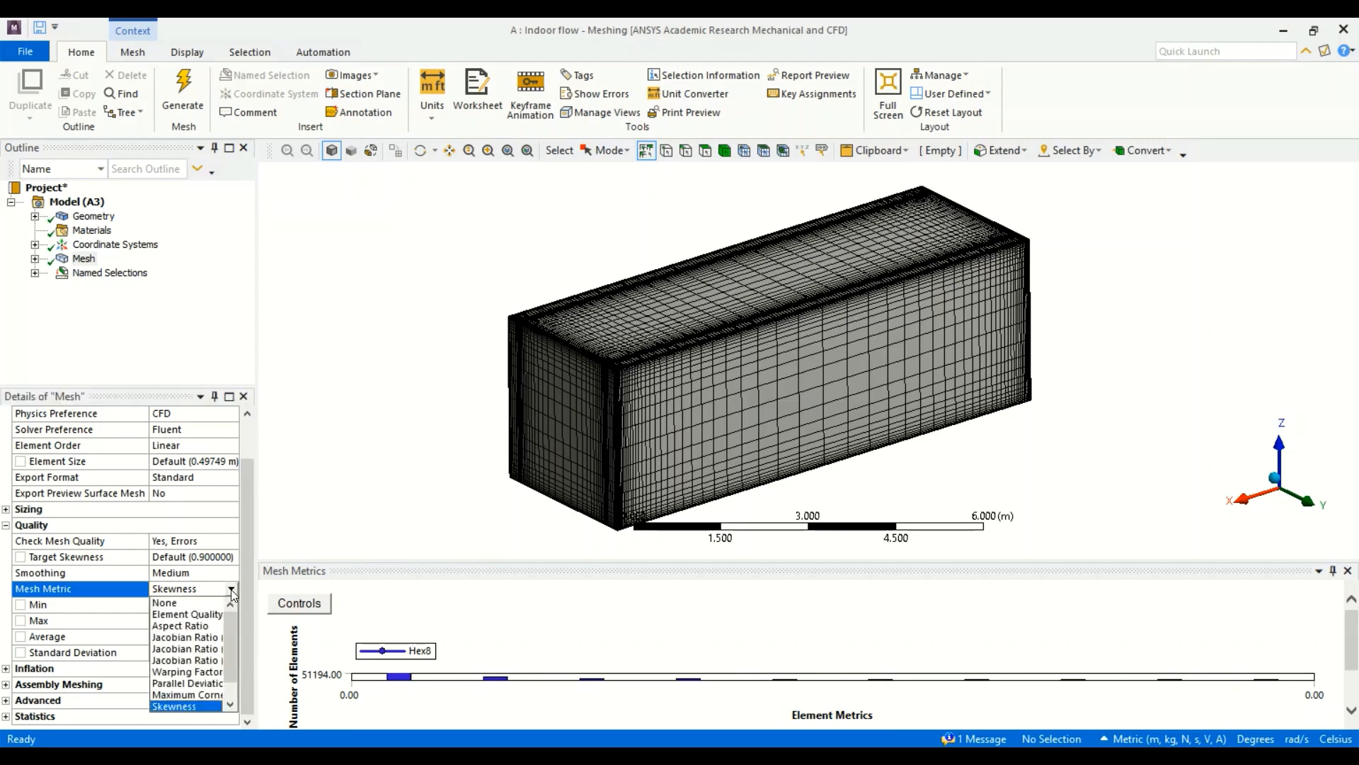
{"action": "left_click", "coordinate": [195, 621]}
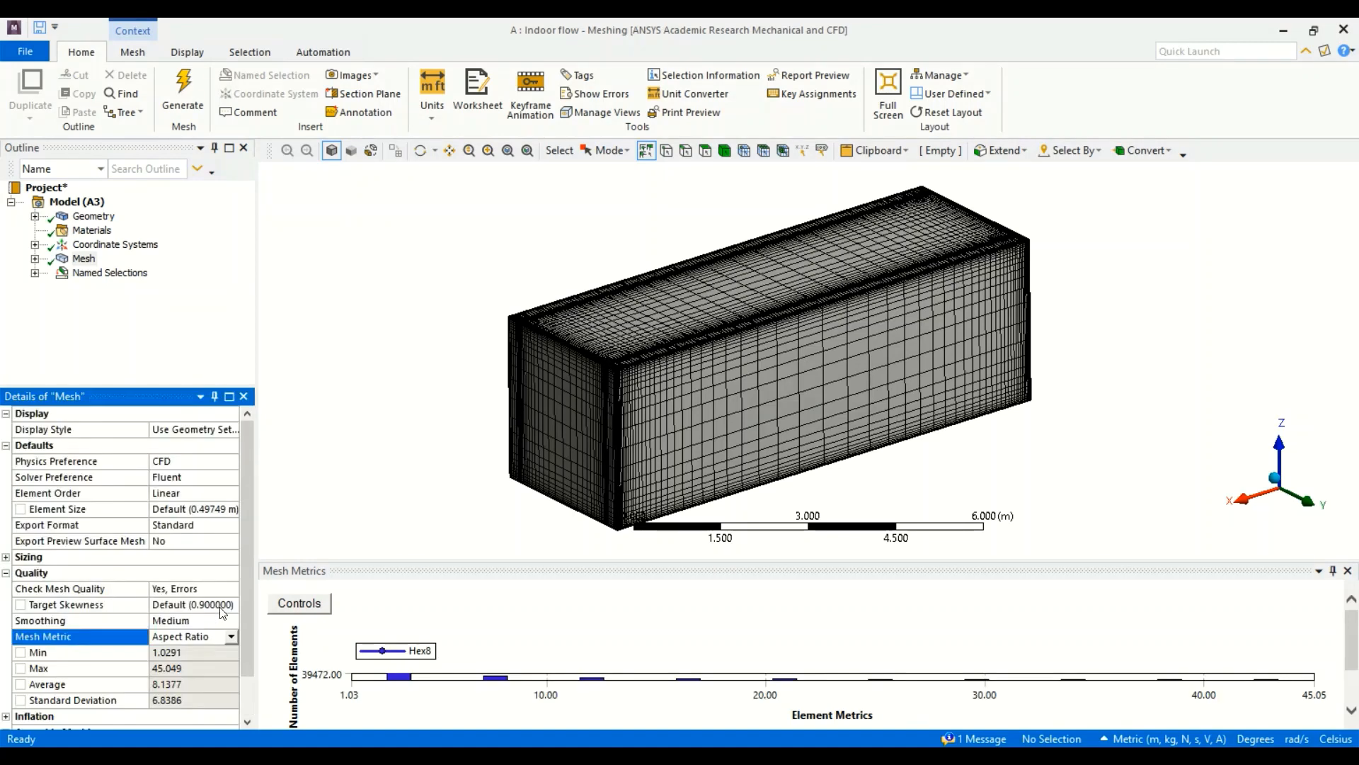
{"action": "scroll", "coordinate": [180, 632], "scroll_direction": "down", "scroll_amount": 1}
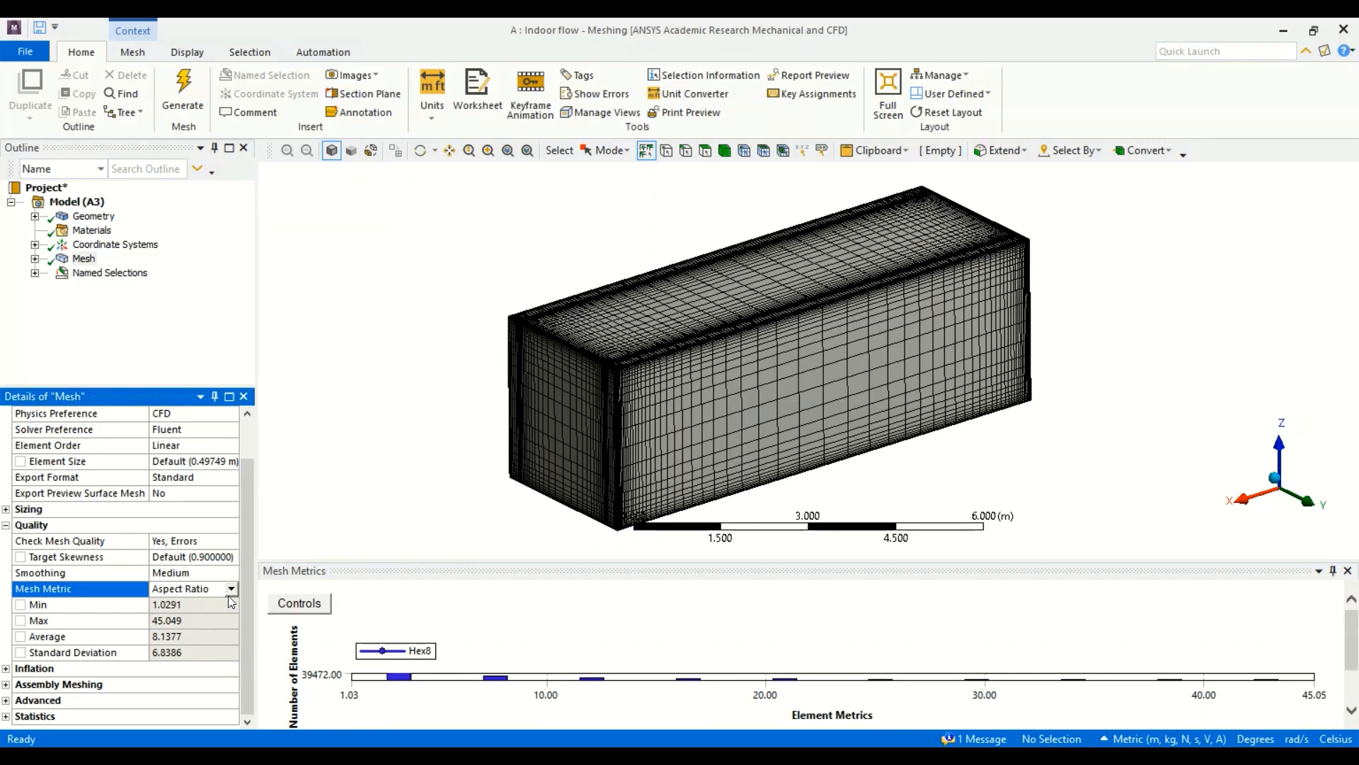
{"action": "scroll", "coordinate": [591, 606], "scroll_direction": "down", "scroll_amount": 1}
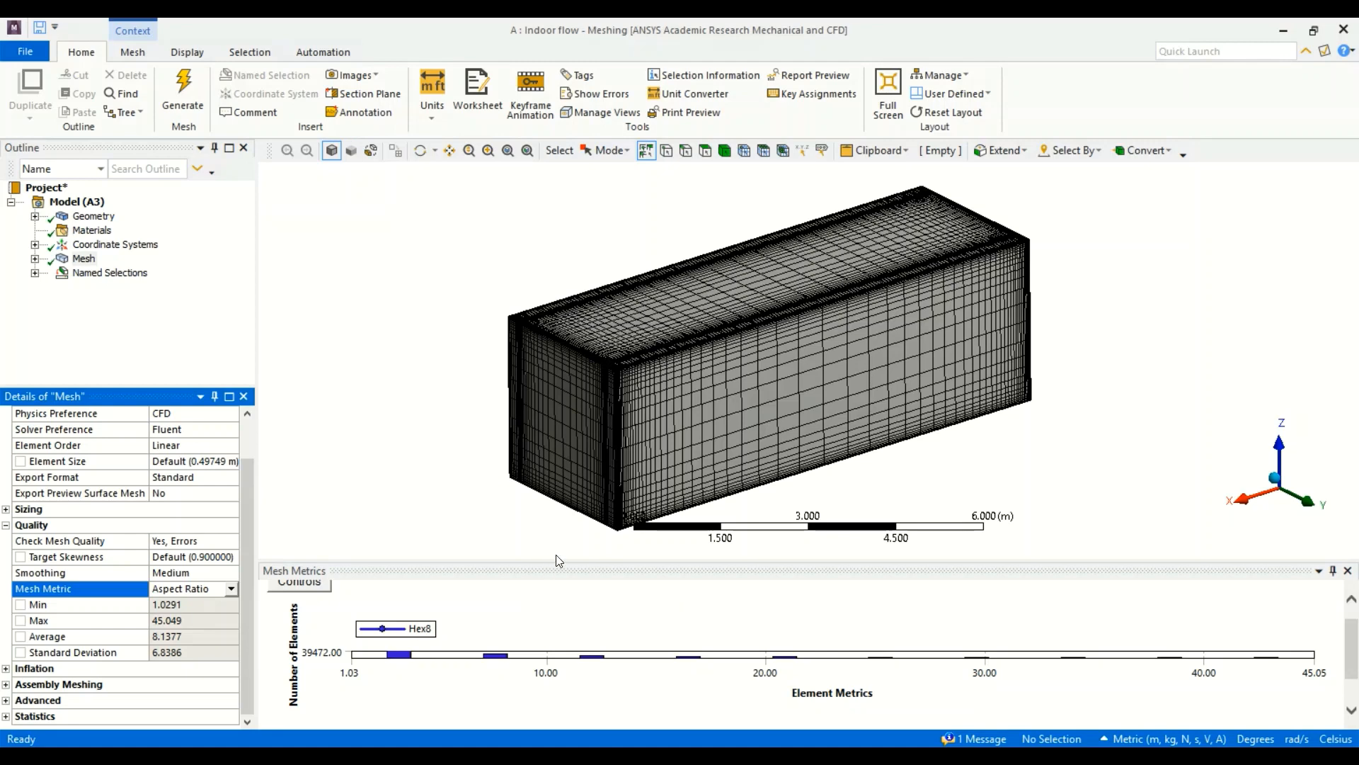
{"action": "left_click_drag", "start_coordinate": [559, 564], "coordinate": [568, 495]}
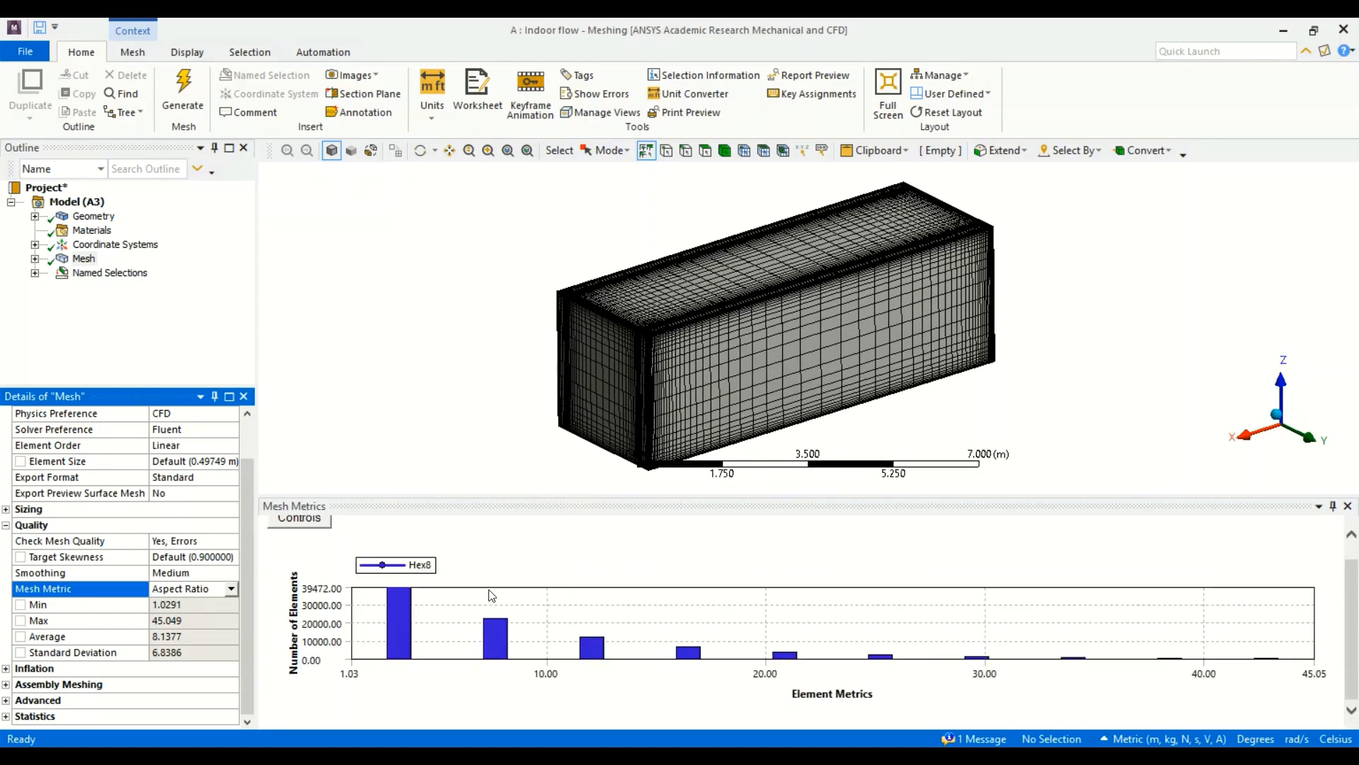
Inspect where elements of different aspect ratios lie in the box by isolating several bars of the metrics chart, and restore the full mesh display.
{"action": "left_click", "coordinate": [403, 619]}
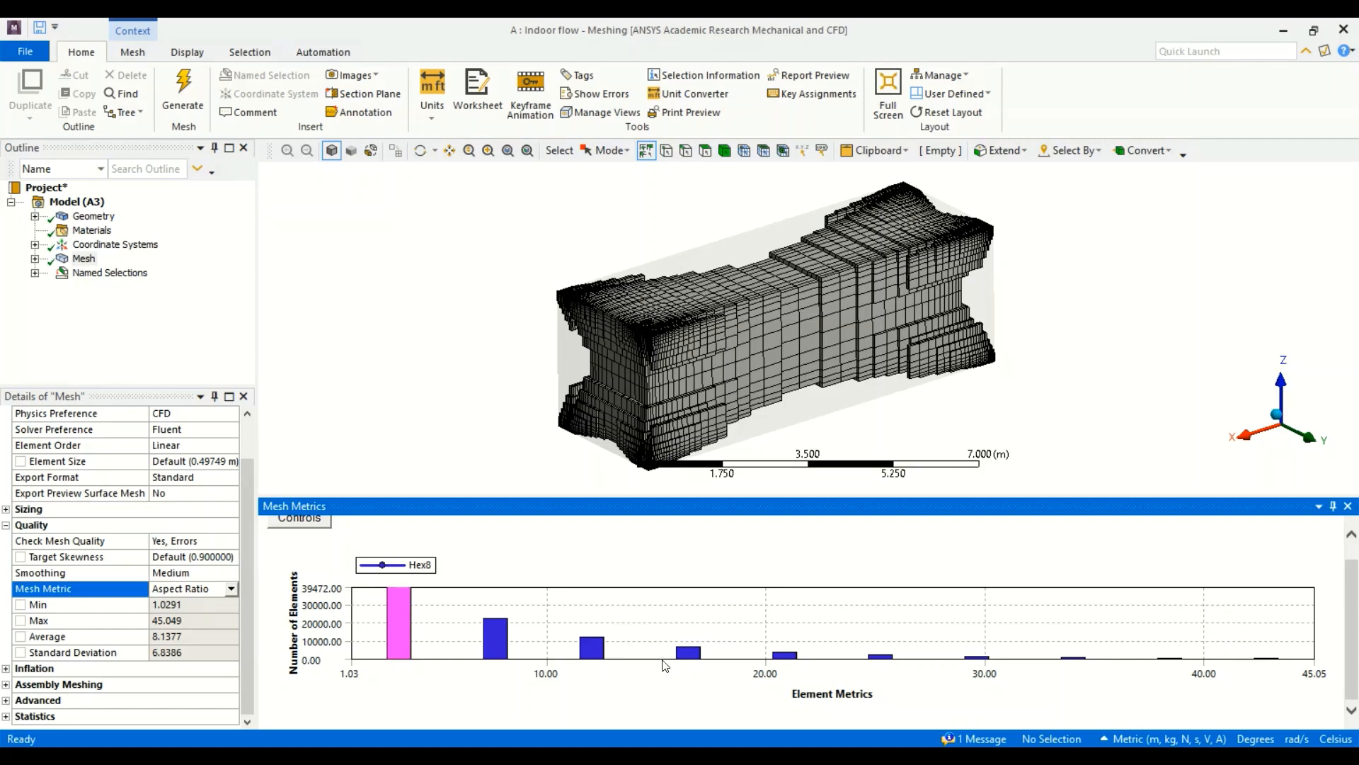
{"action": "left_click", "coordinate": [695, 656]}
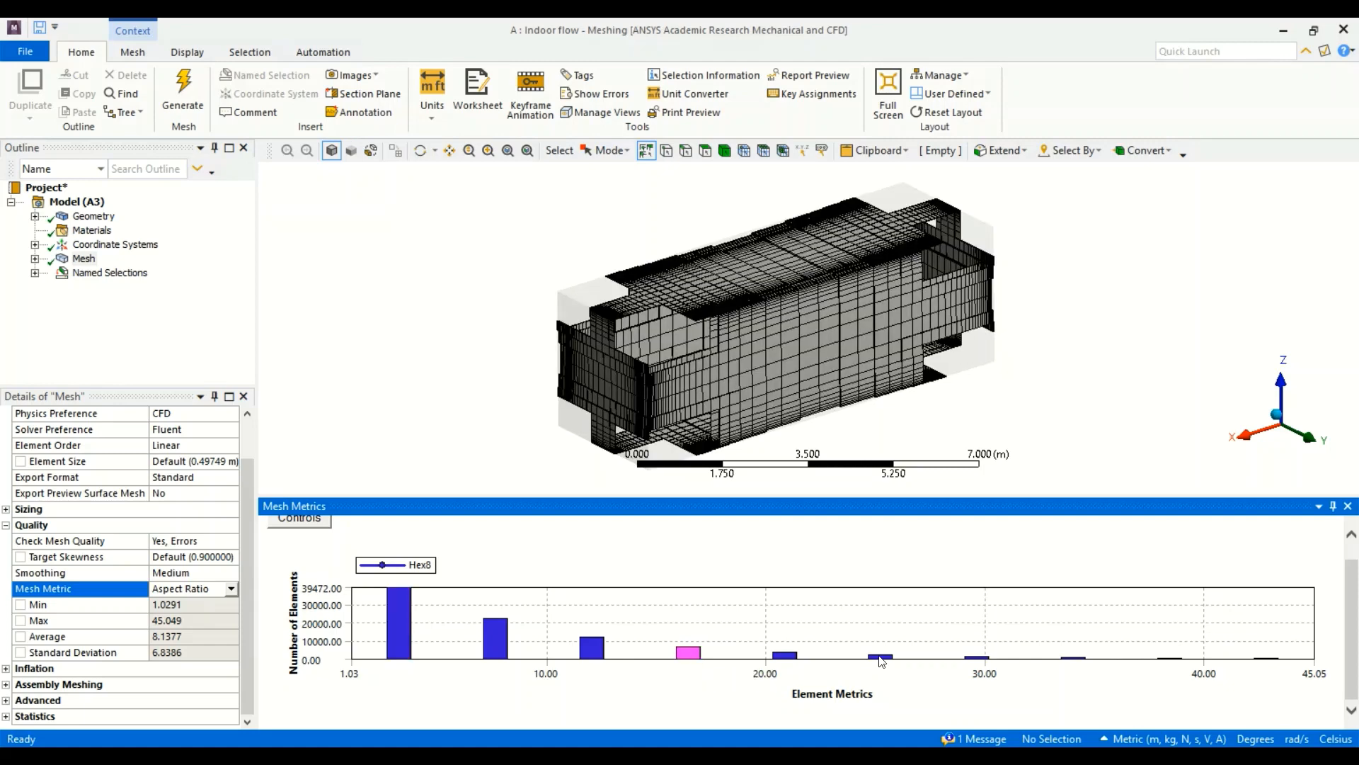
{"action": "left_click", "coordinate": [981, 658]}
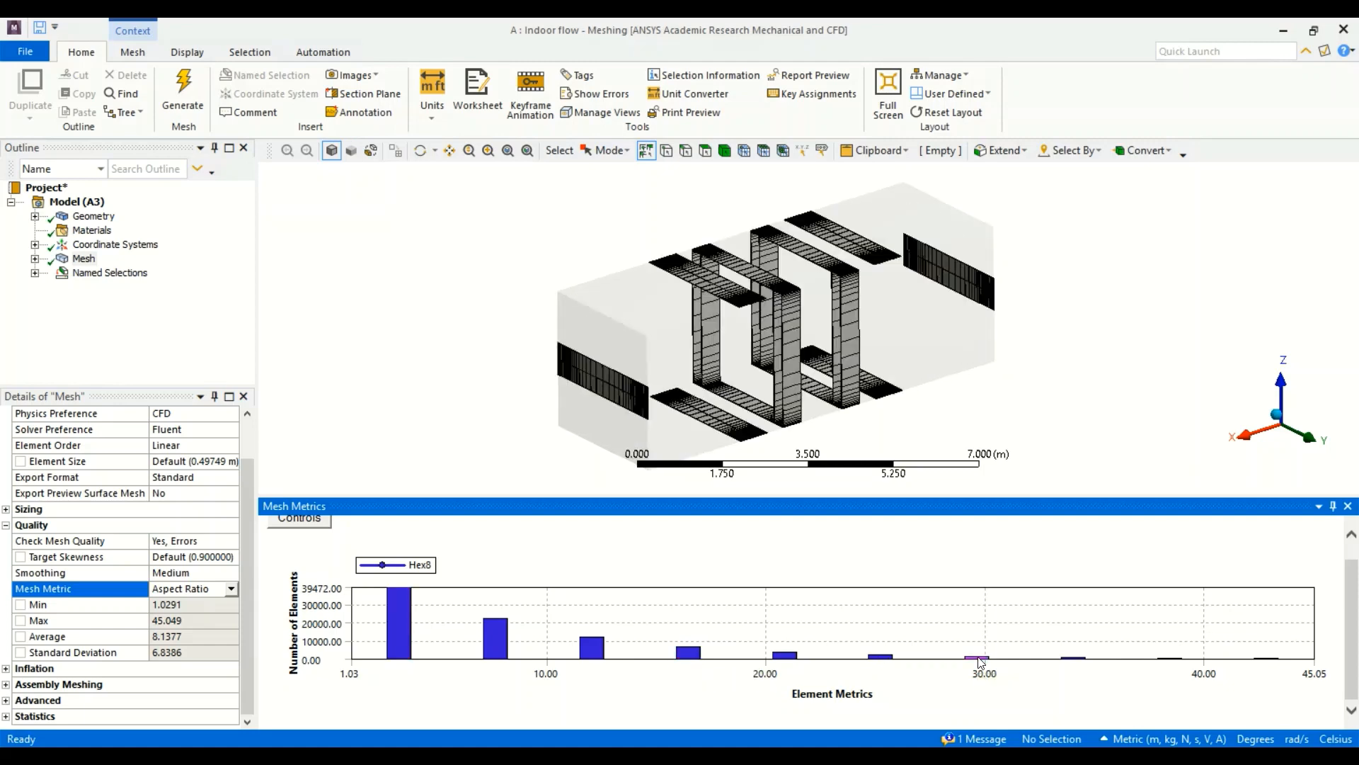
{"action": "left_click", "coordinate": [1278, 659]}
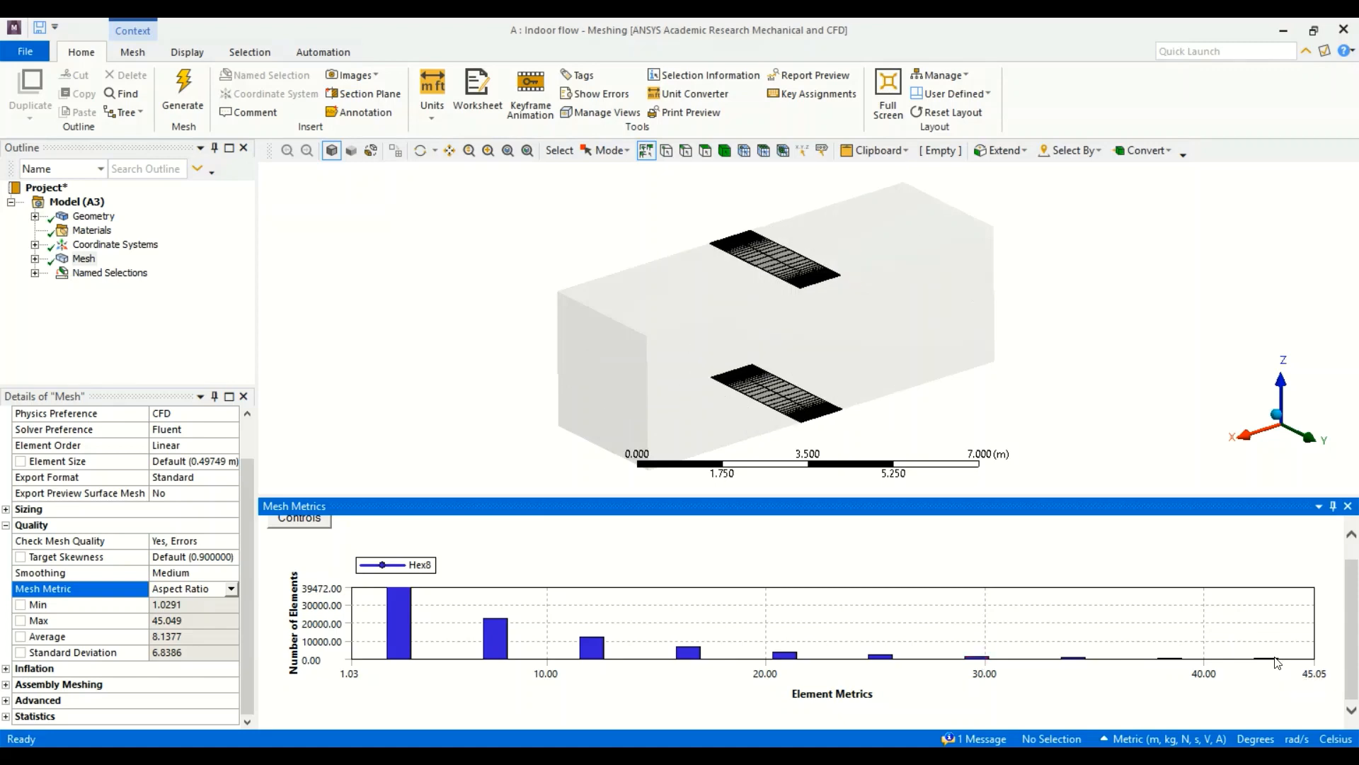
{"action": "left_click", "coordinate": [974, 548]}
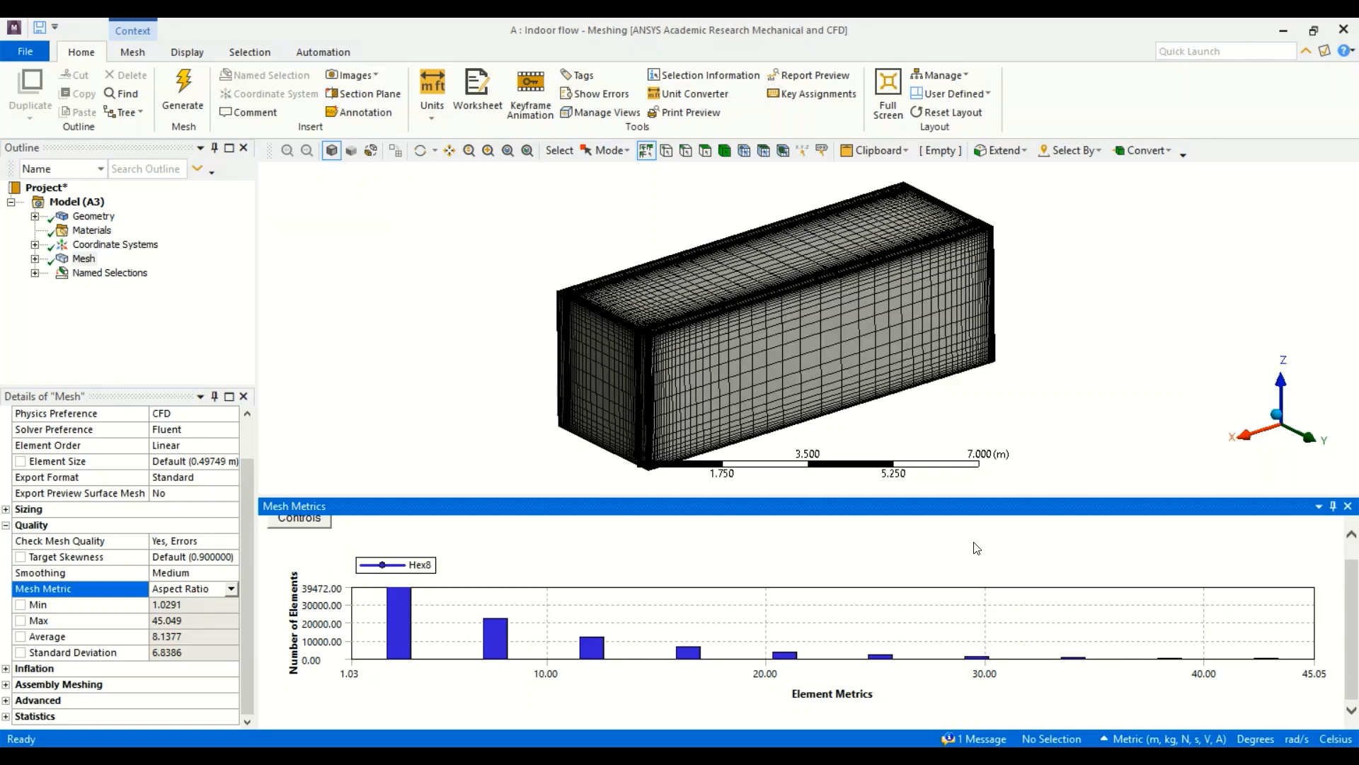
Switch the mesh metric from Aspect Ratio to Skewness and review its statistics and element distribution.
{"action": "left_click", "coordinate": [231, 589]}
{"action": "left_click_drag", "start_coordinate": [236, 629], "coordinate": [235, 663]}
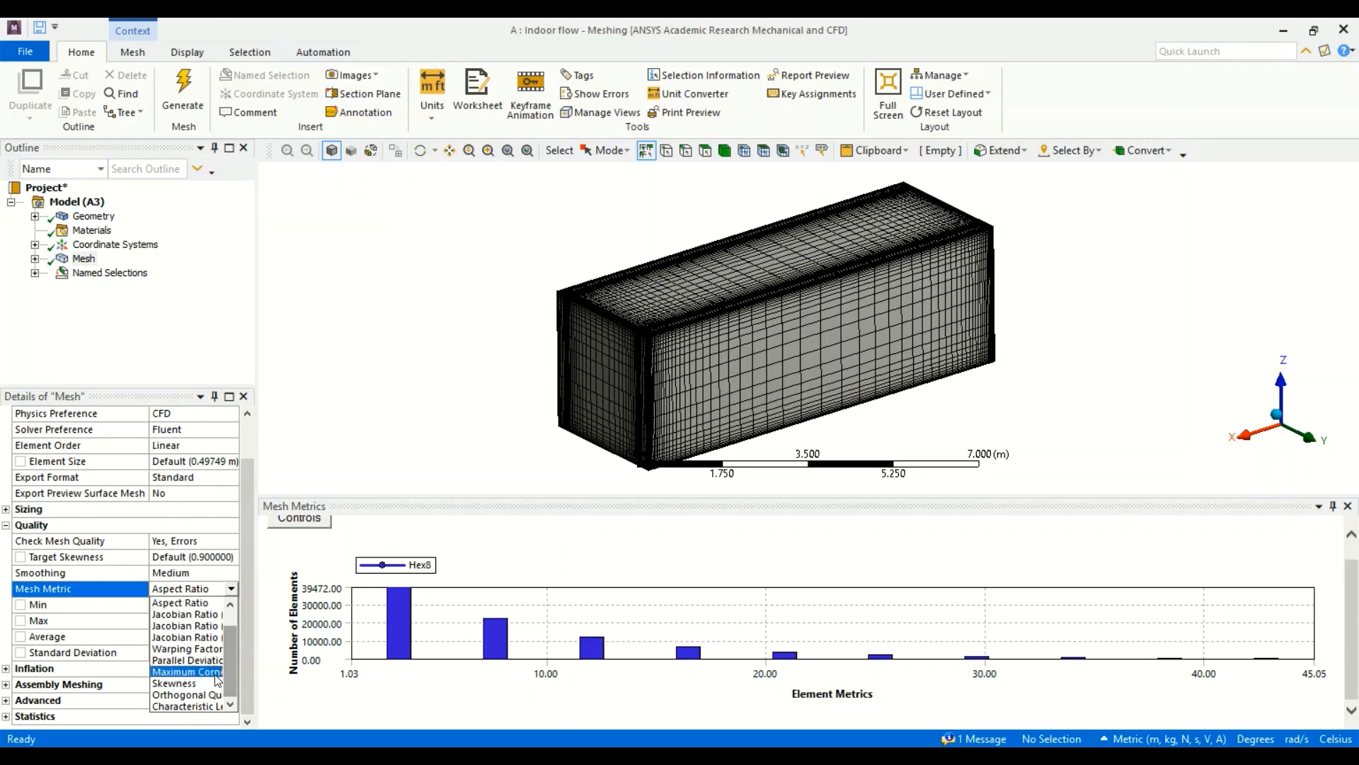
{"action": "left_click", "coordinate": [210, 682]}
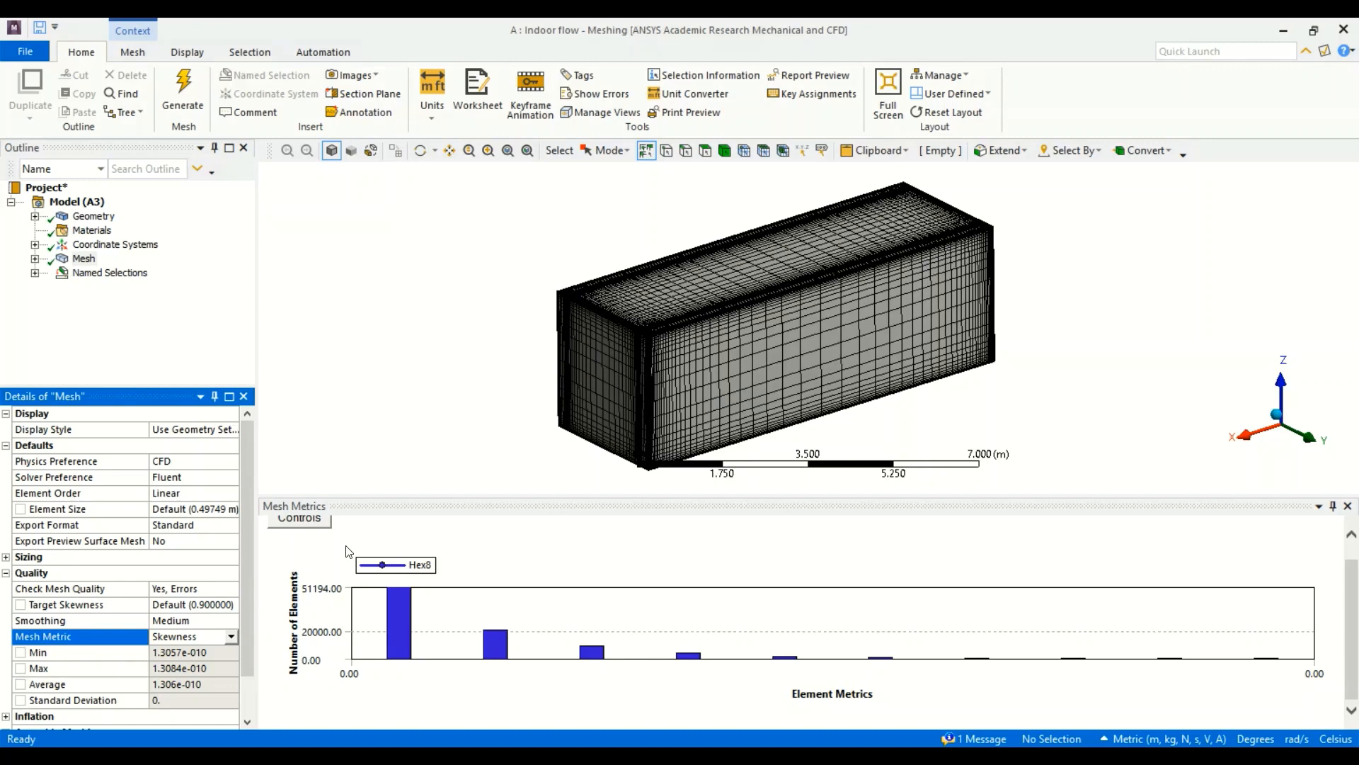
Close the Meshing application and launch Fluent from the Indoor flow system's Setup with Double Precision enabled.
{"action": "left_click", "coordinate": [1348, 29]}
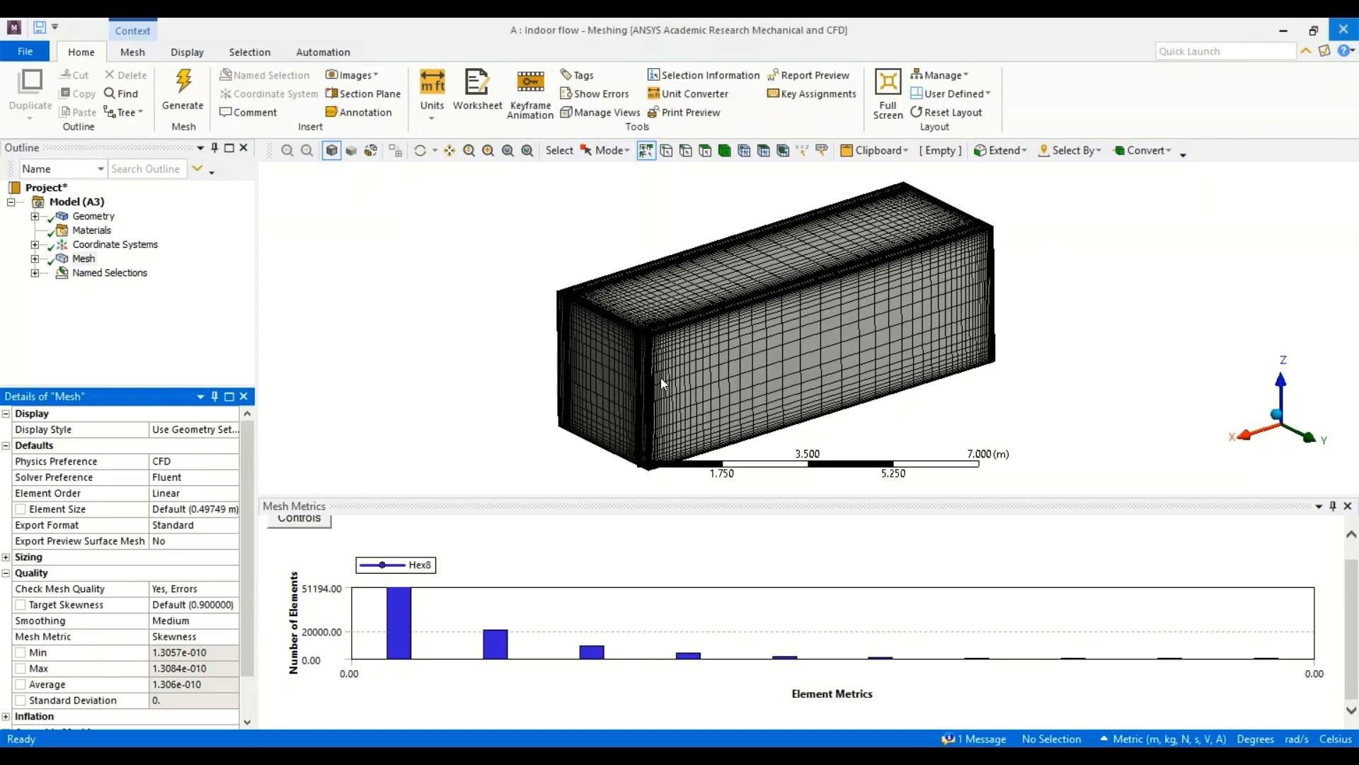
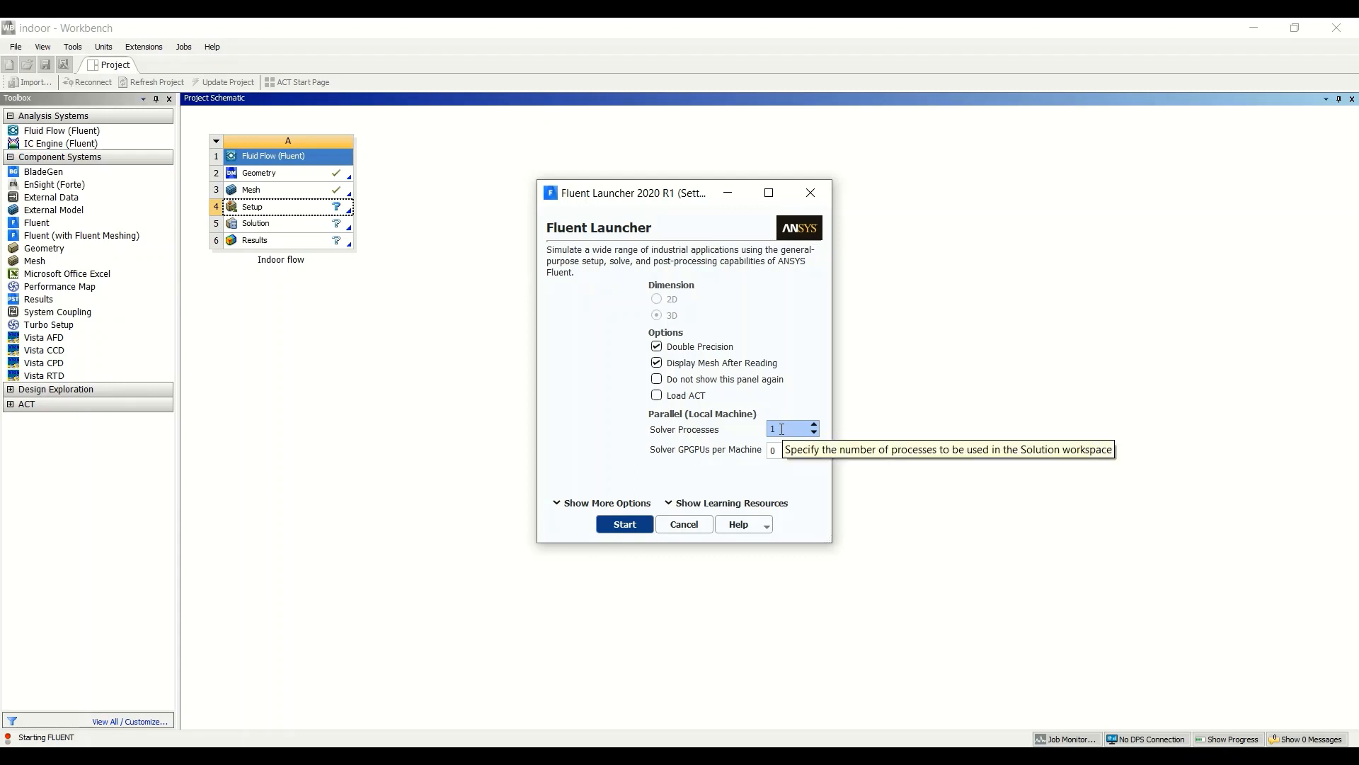
{"action": "left_click", "coordinate": [625, 526]}
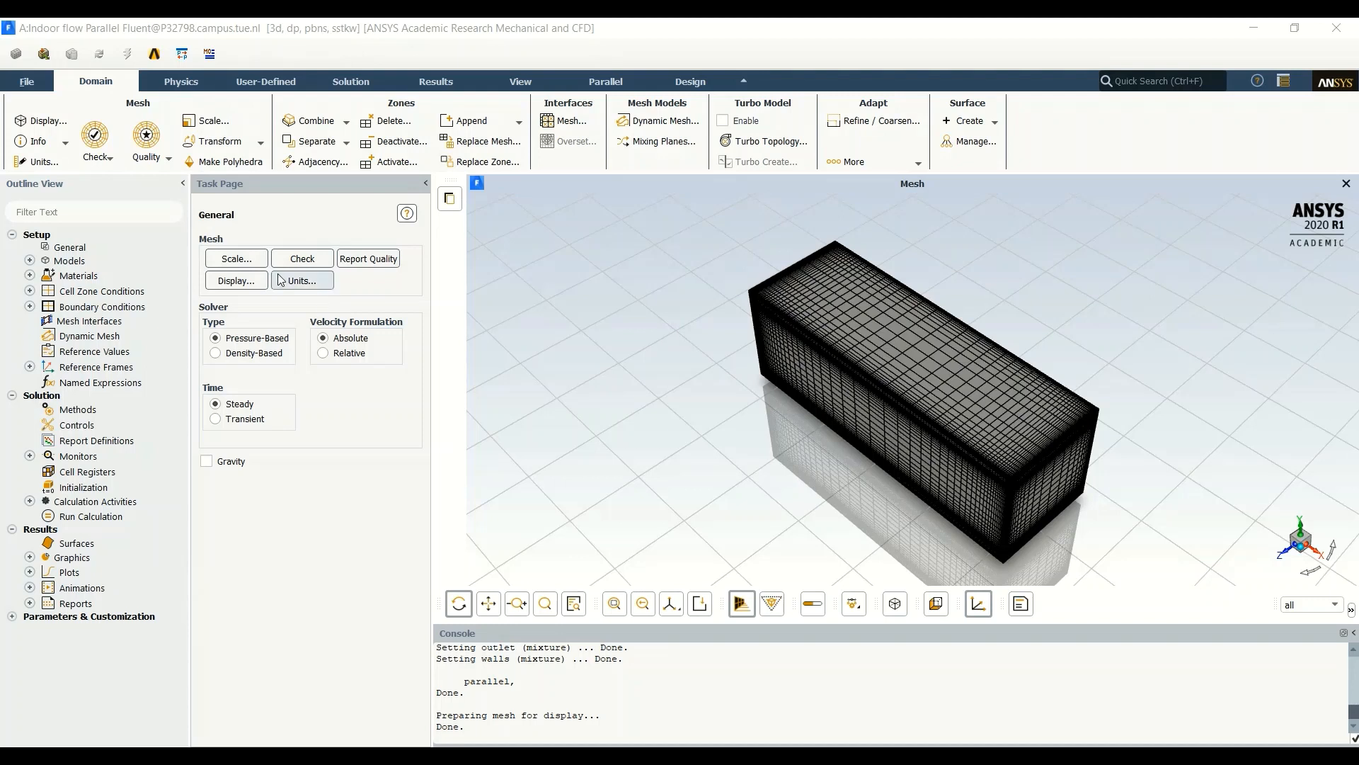
Check the imported mesh and its domain extents in Fluent, and report the mesh quality in an enlarged console.
{"action": "left_click", "coordinate": [298, 261]}
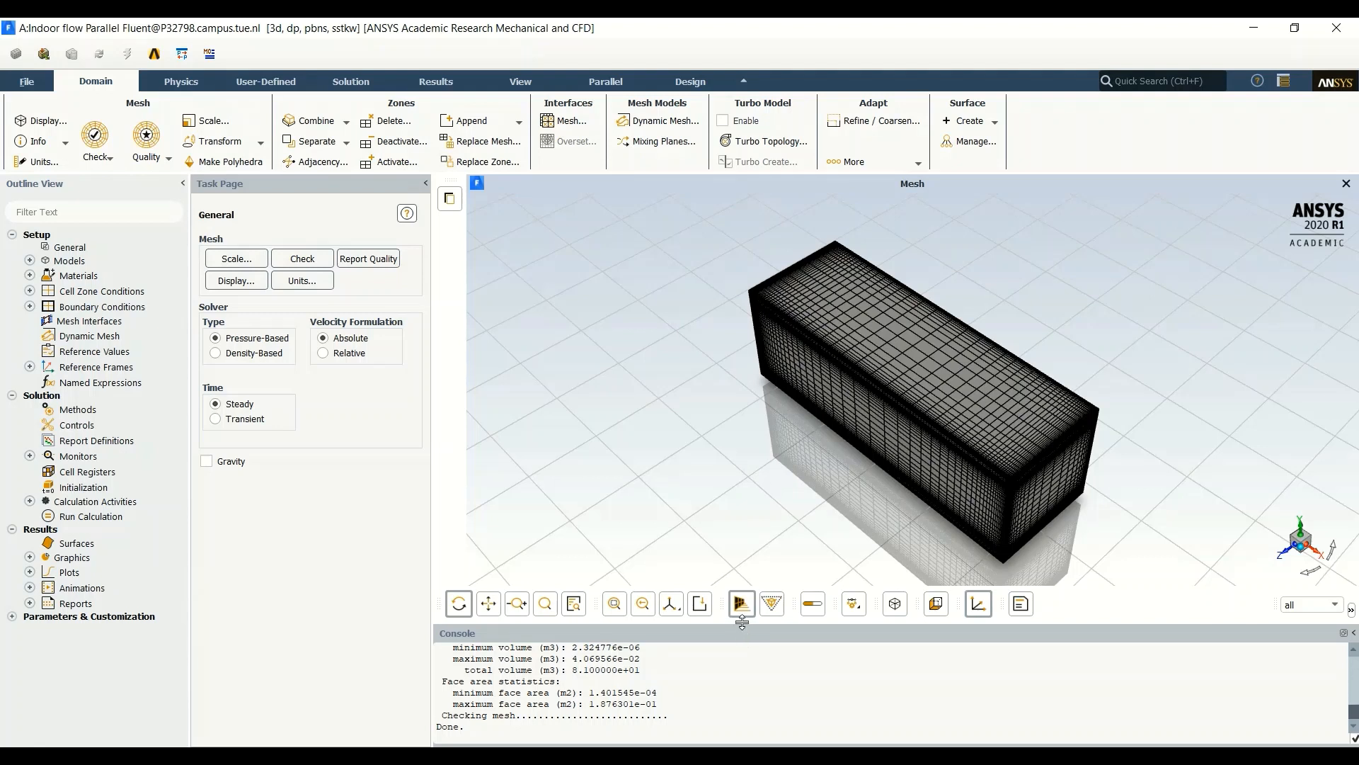
{"action": "left_click_drag", "start_coordinate": [742, 621], "coordinate": [766, 470]}
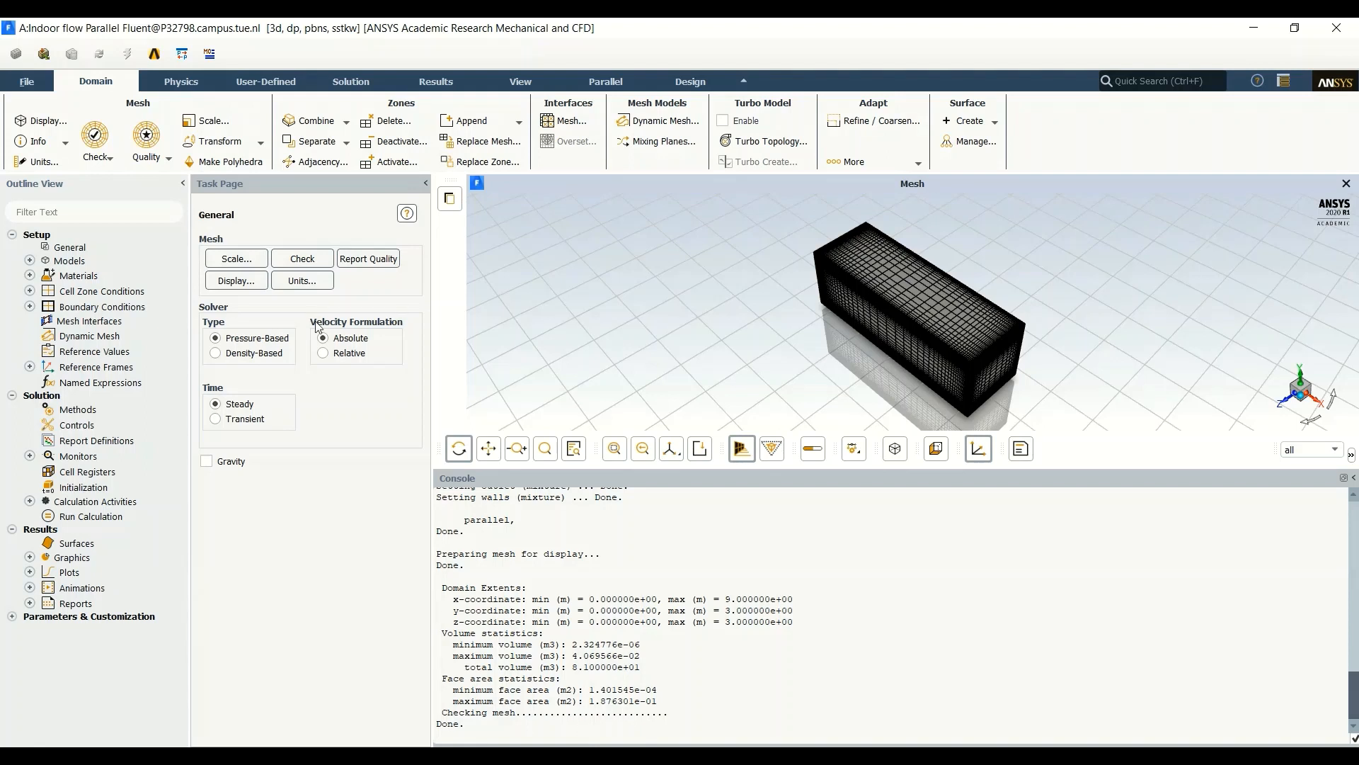
{"action": "left_click", "coordinate": [256, 259]}
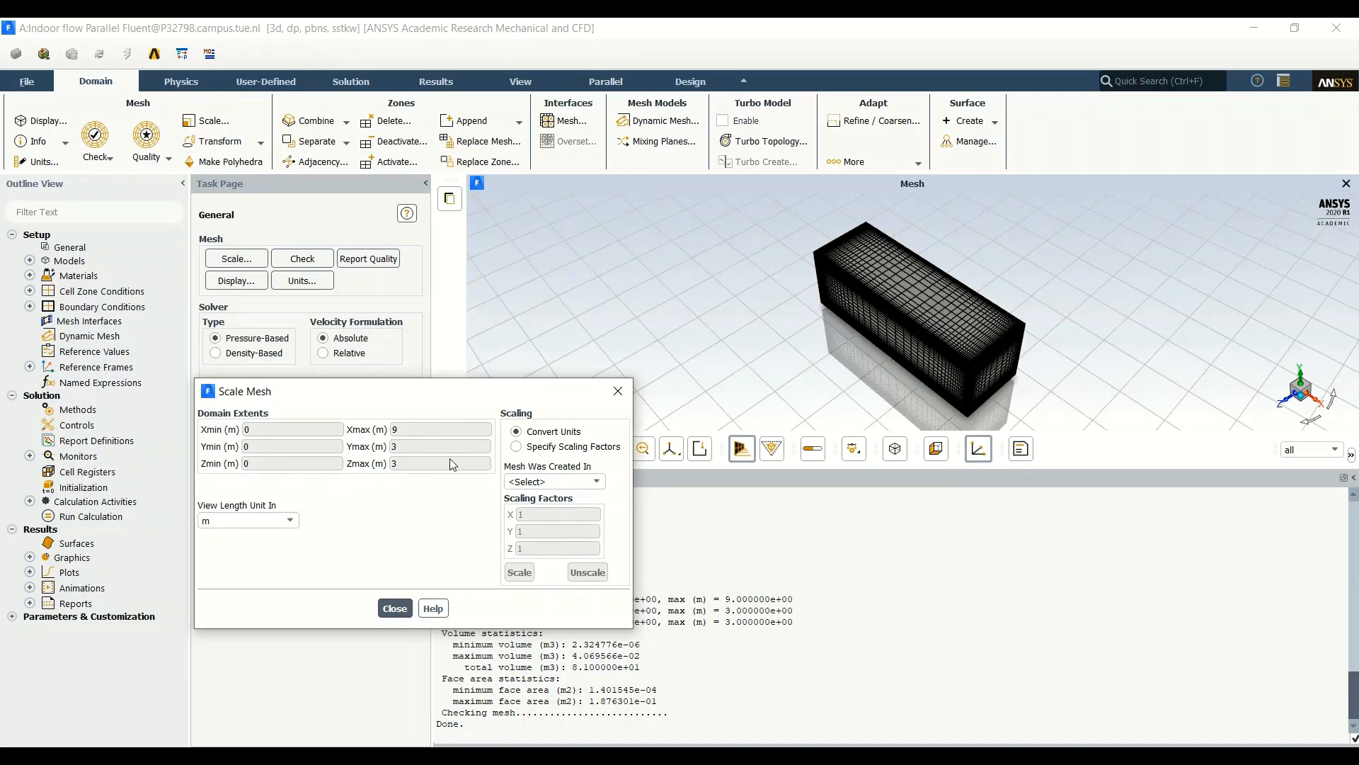
{"action": "left_click", "coordinate": [617, 392]}
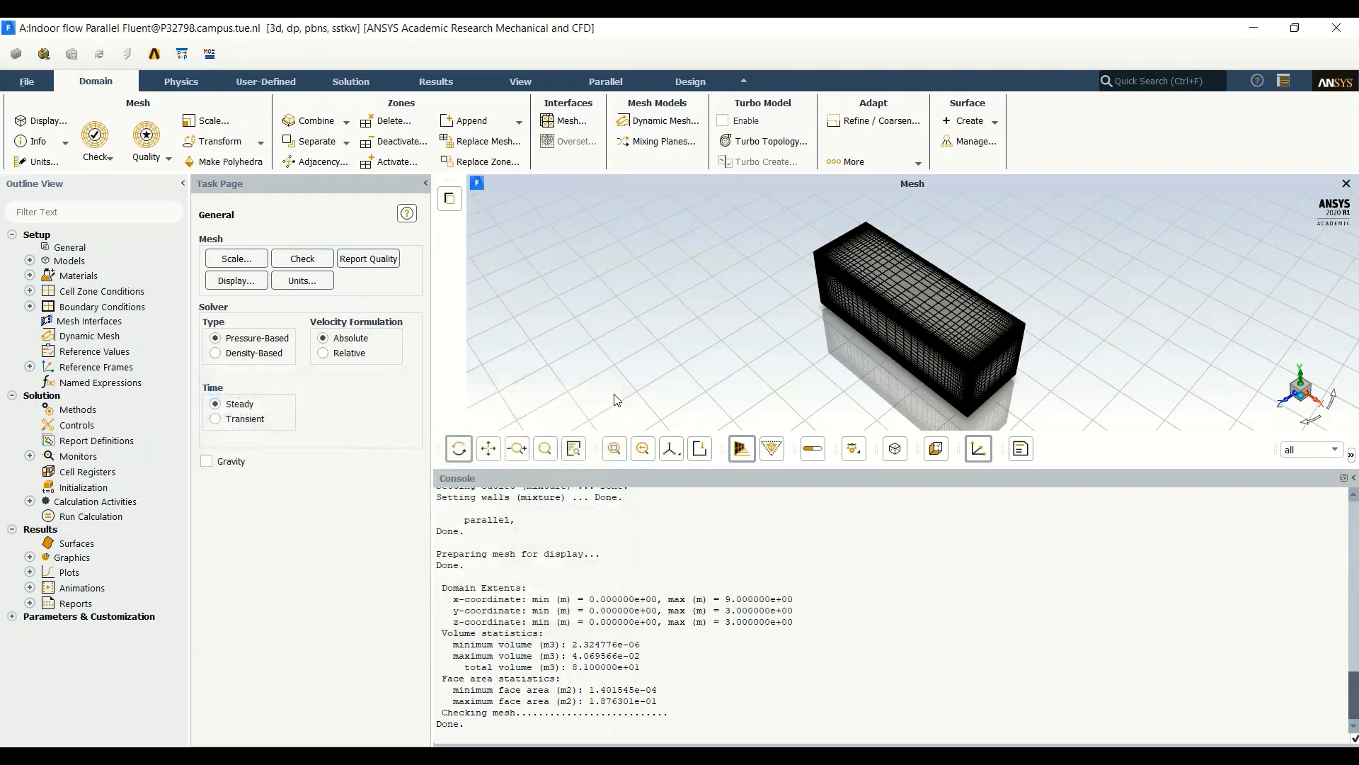
{"action": "left_click", "coordinate": [377, 261]}
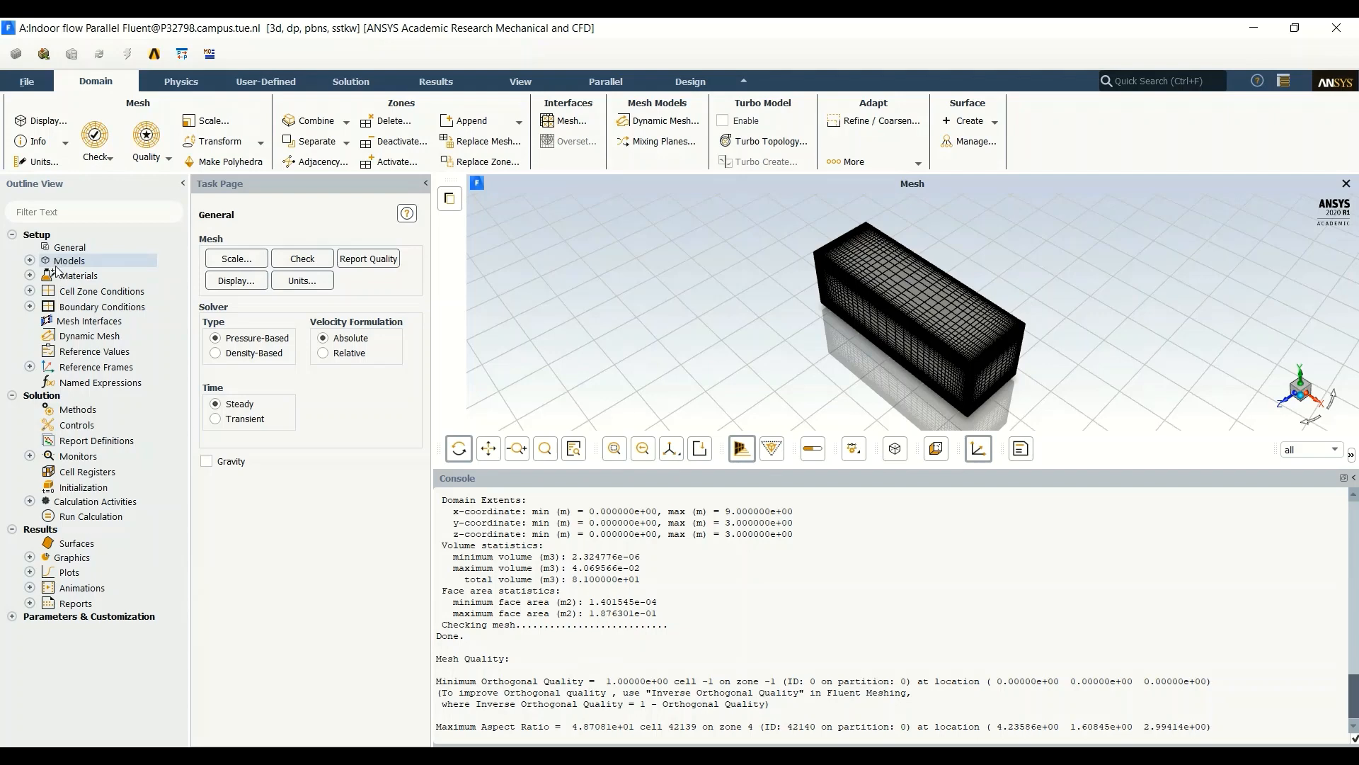
Set the viscous model to k-epsilon (2 eqn) with the RNG variant, keeping Standard Wall Functions.
{"action": "left_click", "coordinate": [30, 260]}
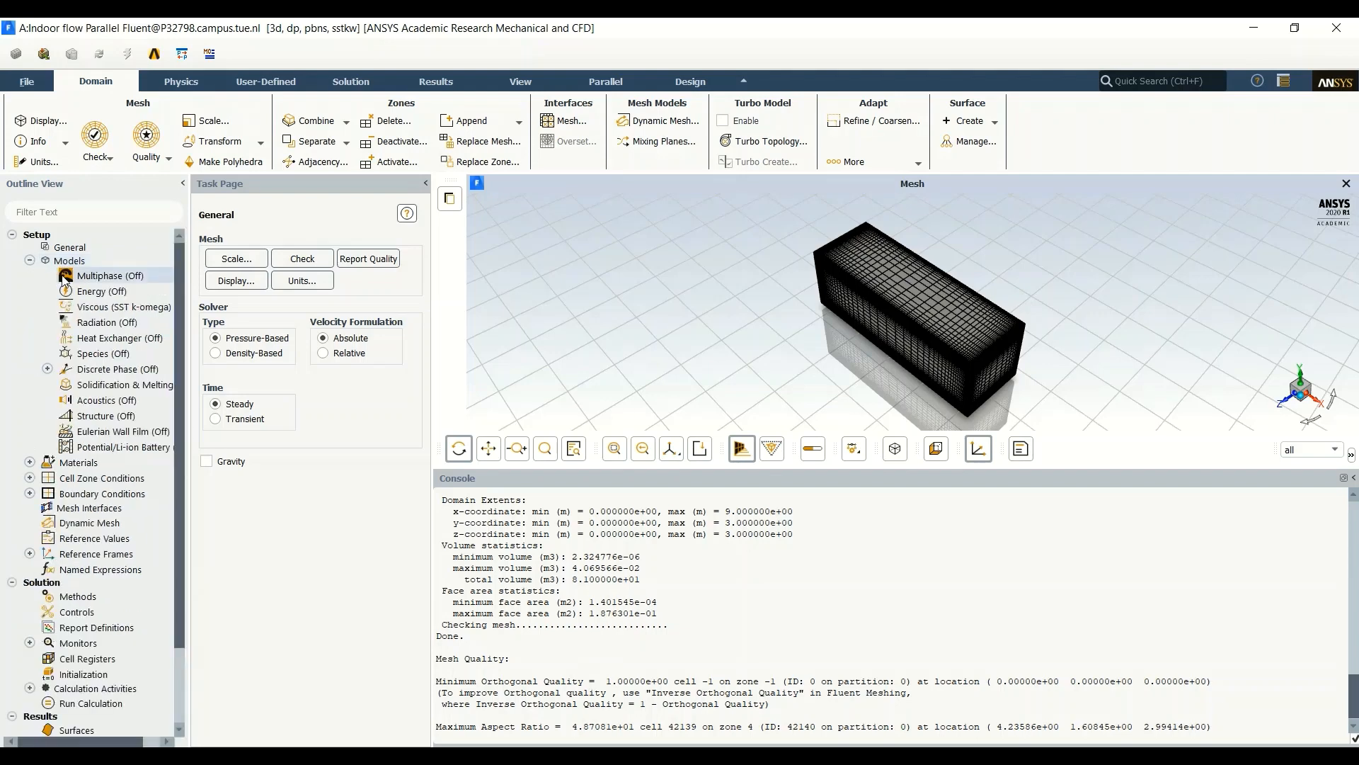
{"action": "double_click", "coordinate": [111, 310]}
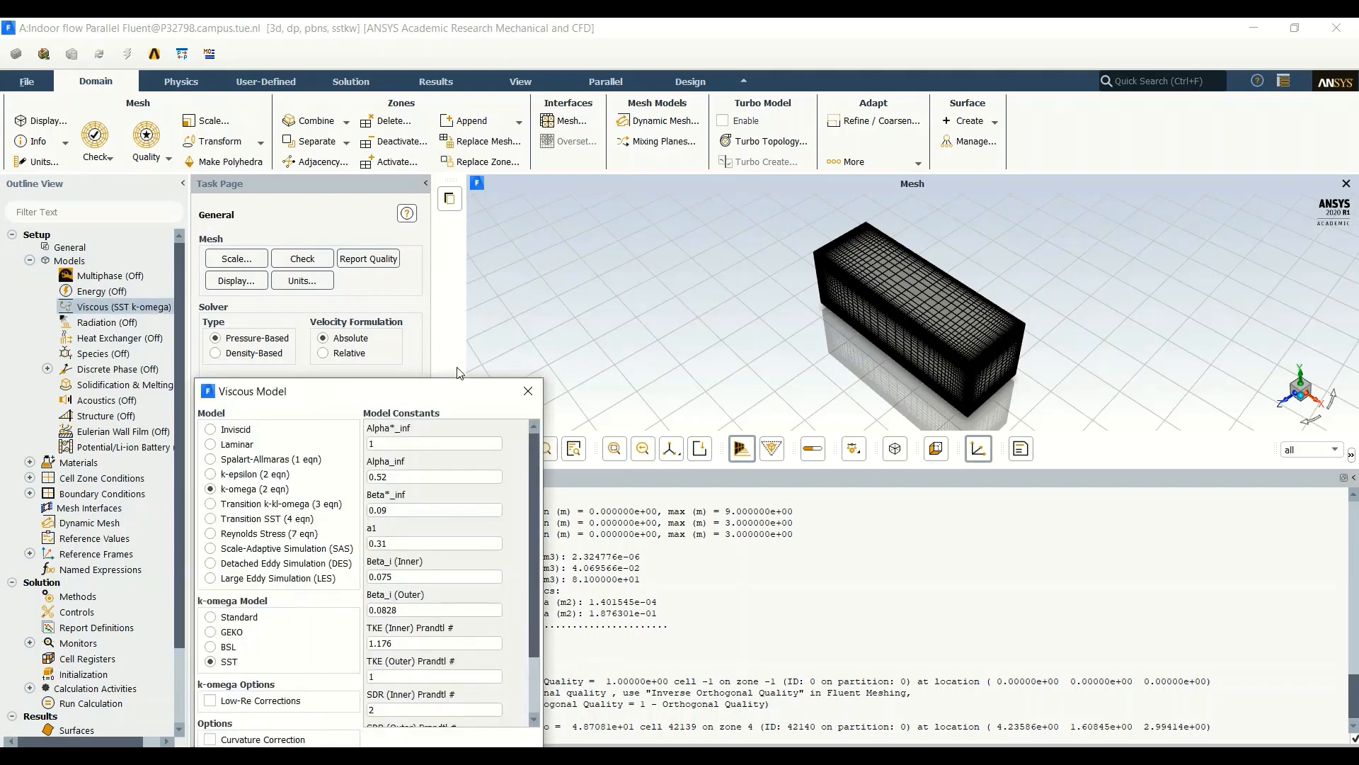
{"action": "left_click_drag", "start_coordinate": [461, 383], "coordinate": [558, 239]}
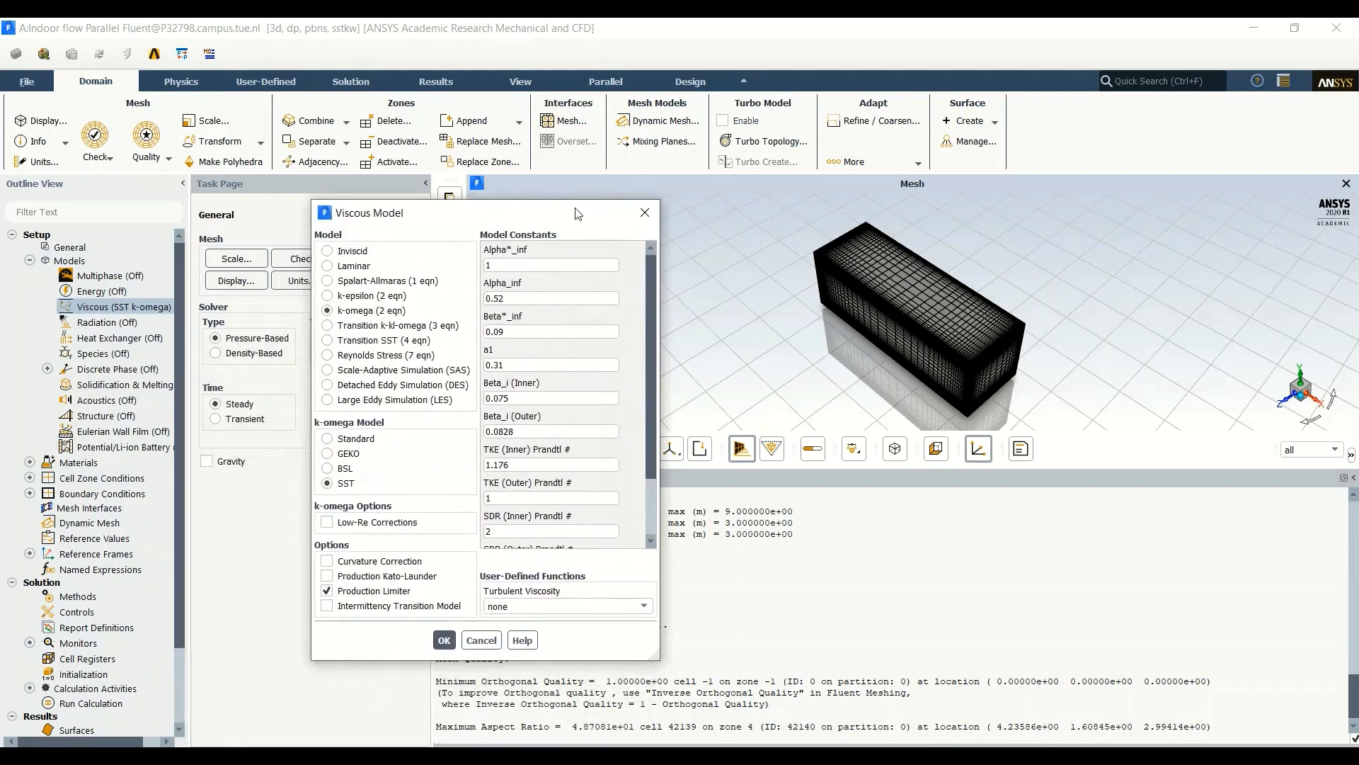
{"action": "left_click", "coordinate": [365, 295]}
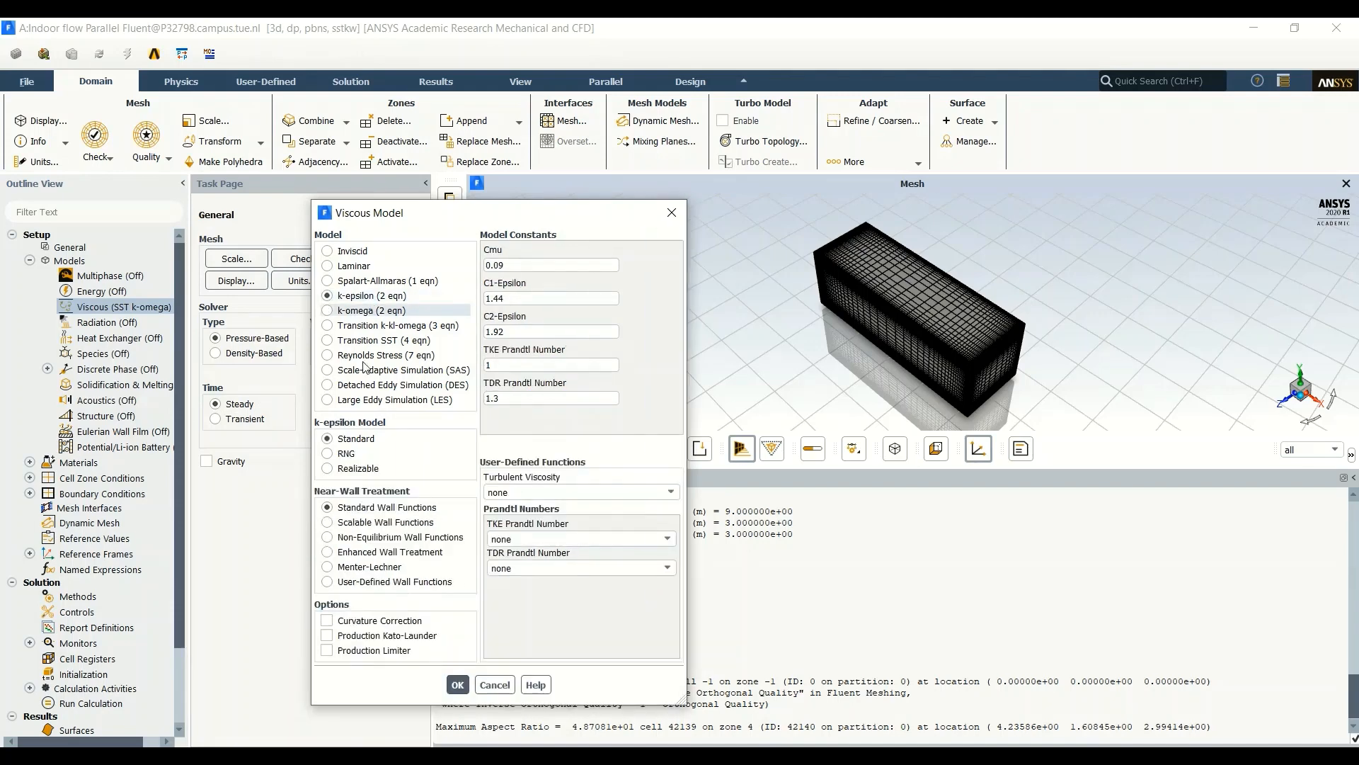
{"action": "left_click", "coordinate": [346, 453]}
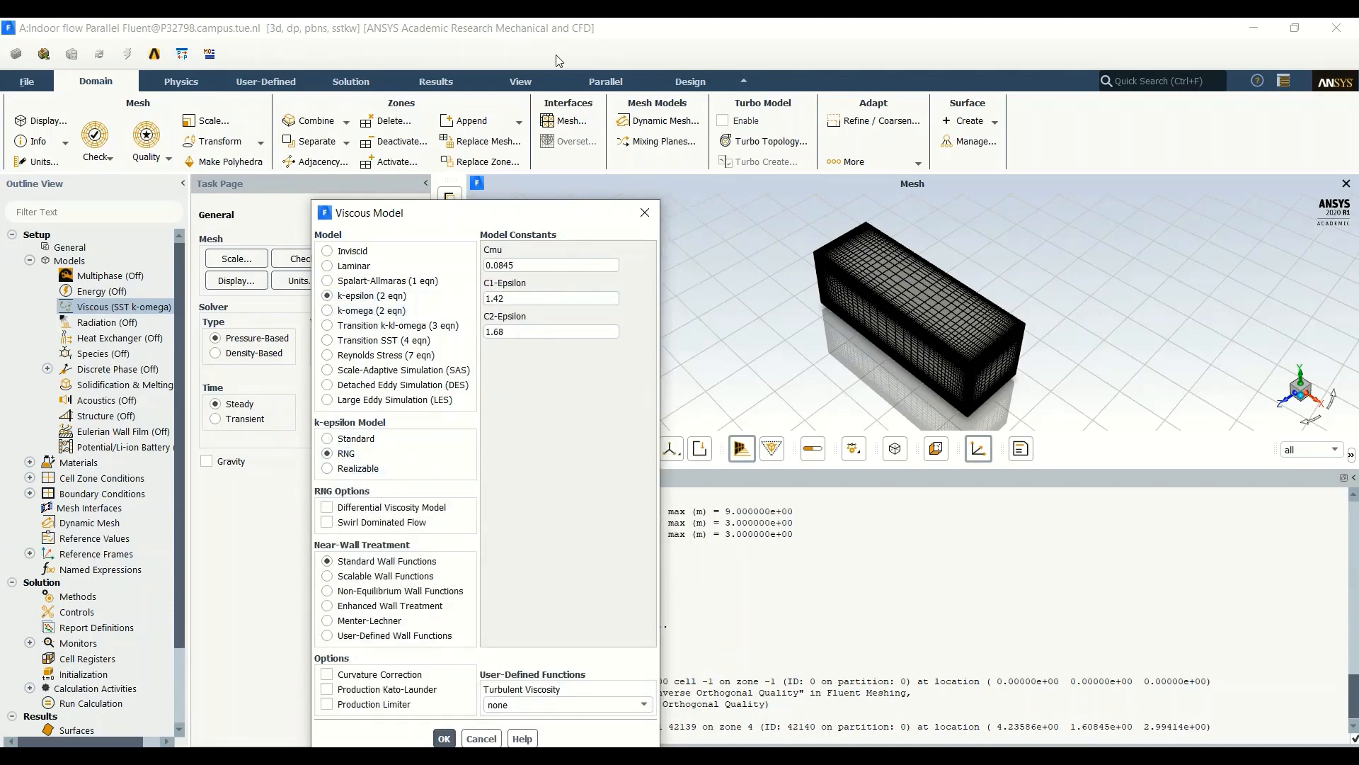
{"action": "left_click_drag", "start_coordinate": [483, 214], "coordinate": [536, 114]}
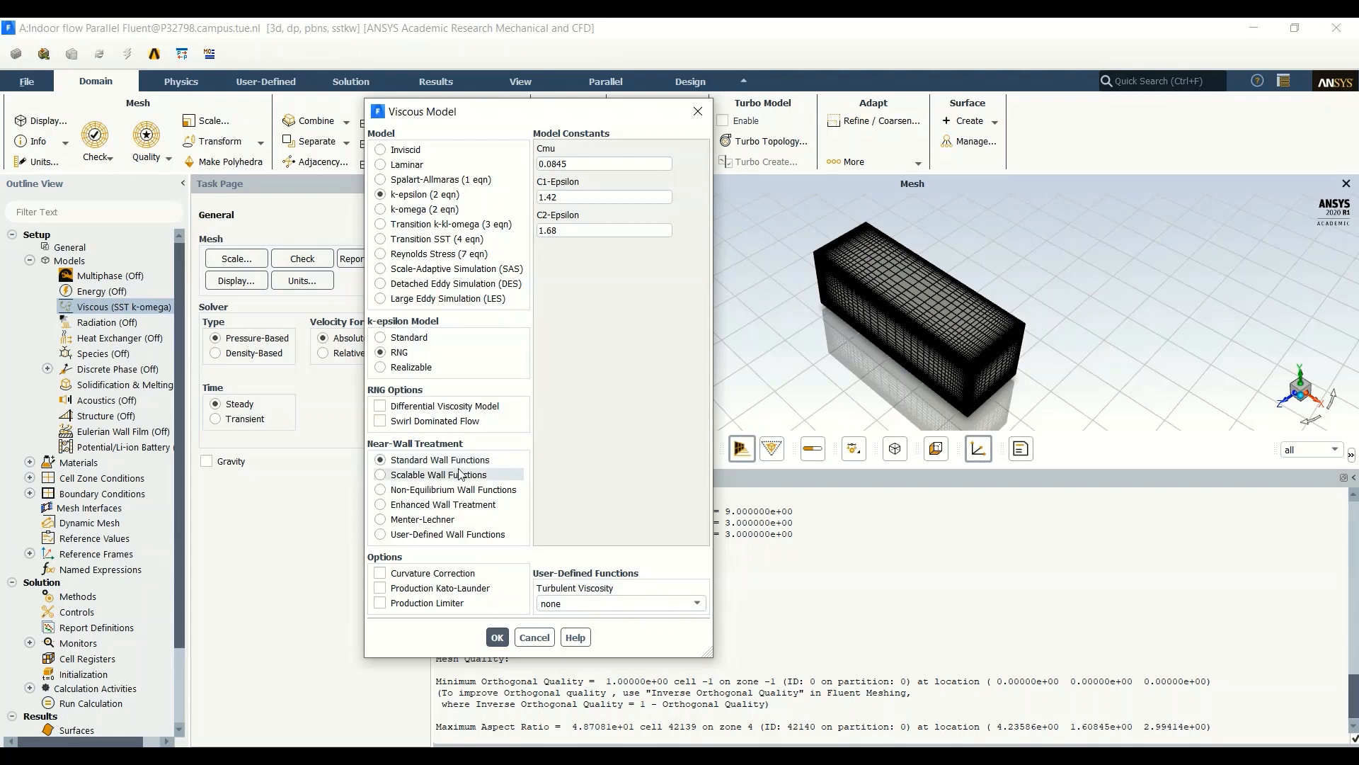
{"action": "left_click", "coordinate": [463, 505]}
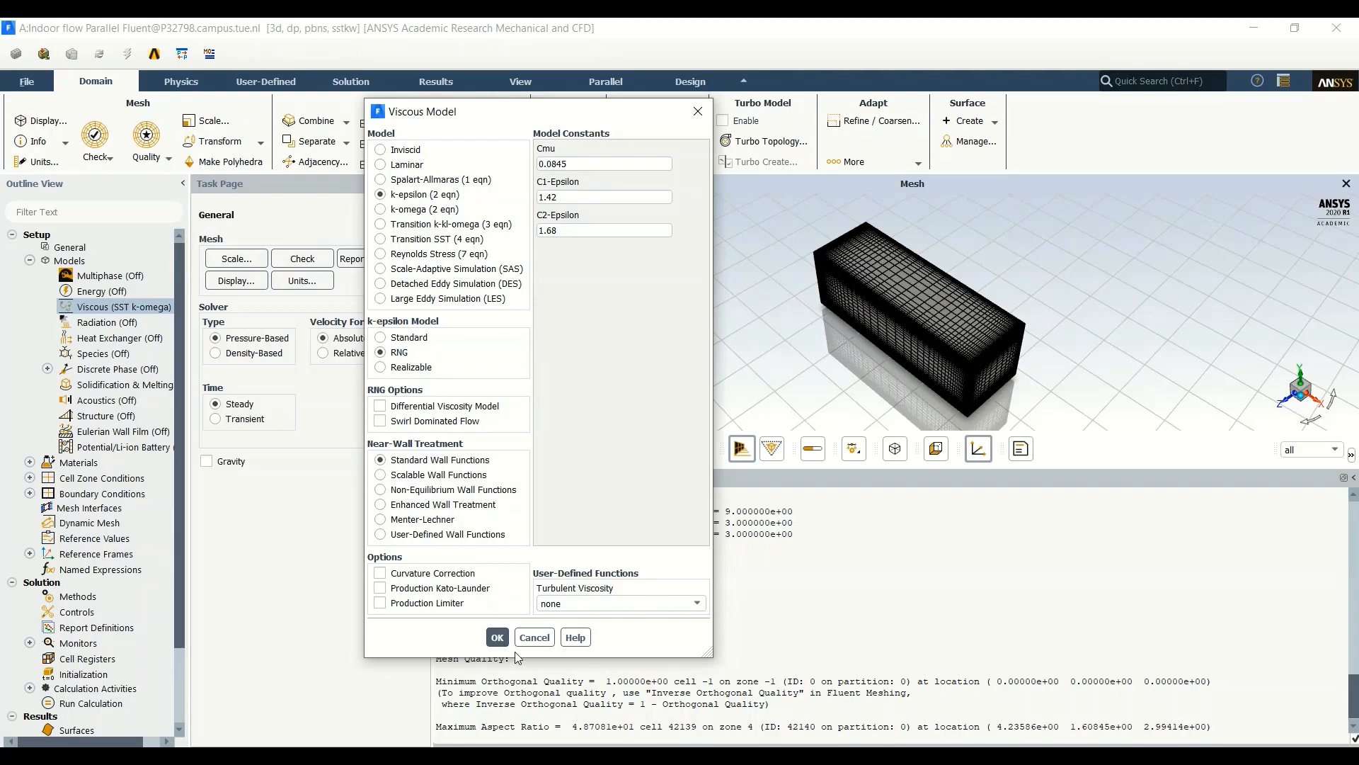
{"action": "left_click", "coordinate": [498, 637]}
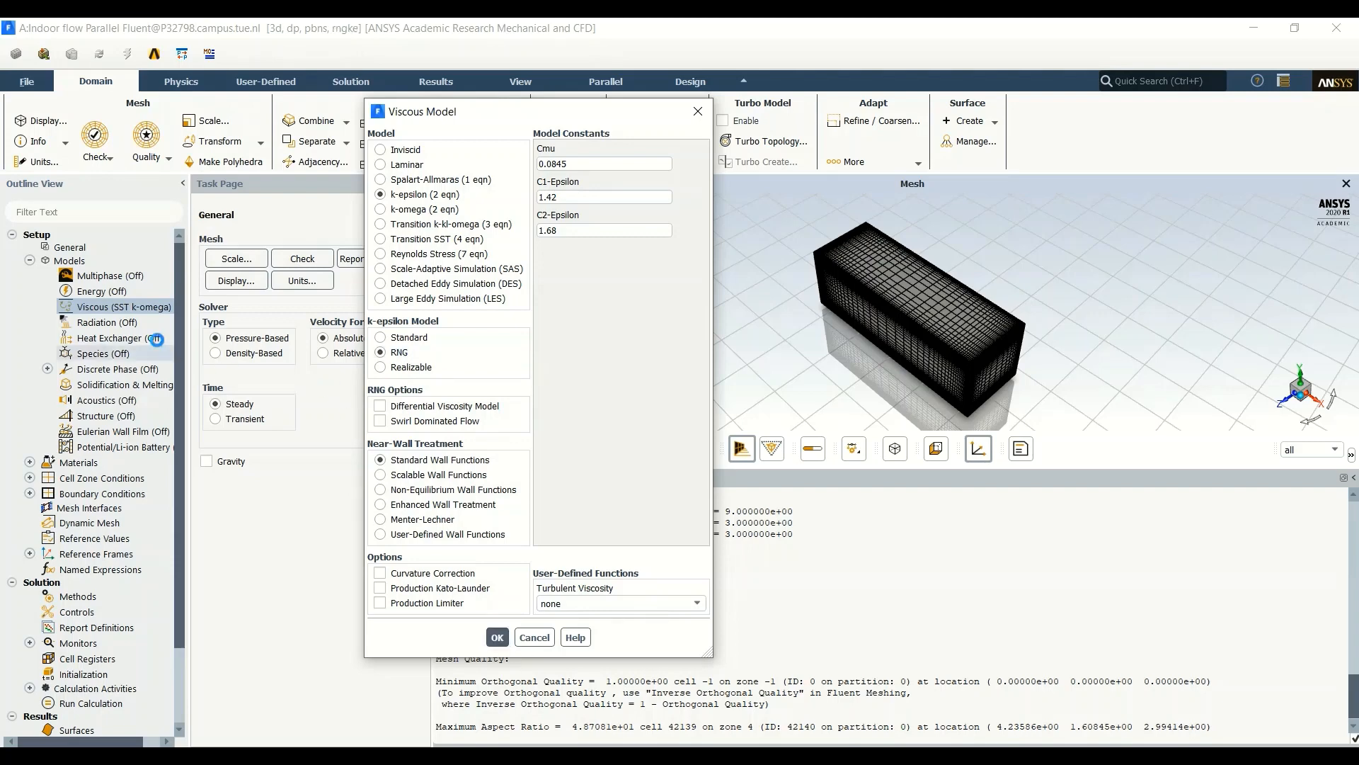
{"action": "left_click", "coordinate": [29, 261]}
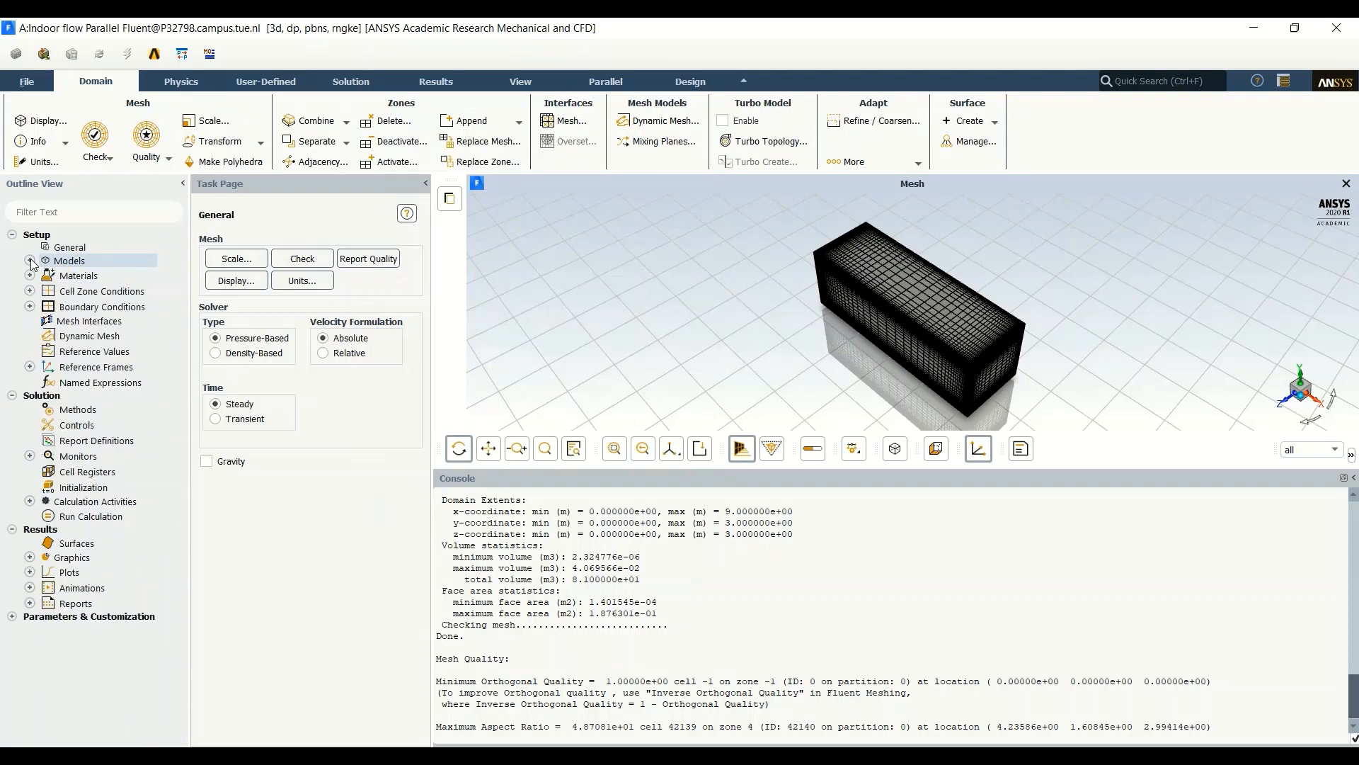
Open the inlet's velocity boundary condition and set its velocity magnitude to 0.455 m/s.
{"action": "left_click", "coordinate": [29, 307]}
{"action": "left_click", "coordinate": [77, 322]}
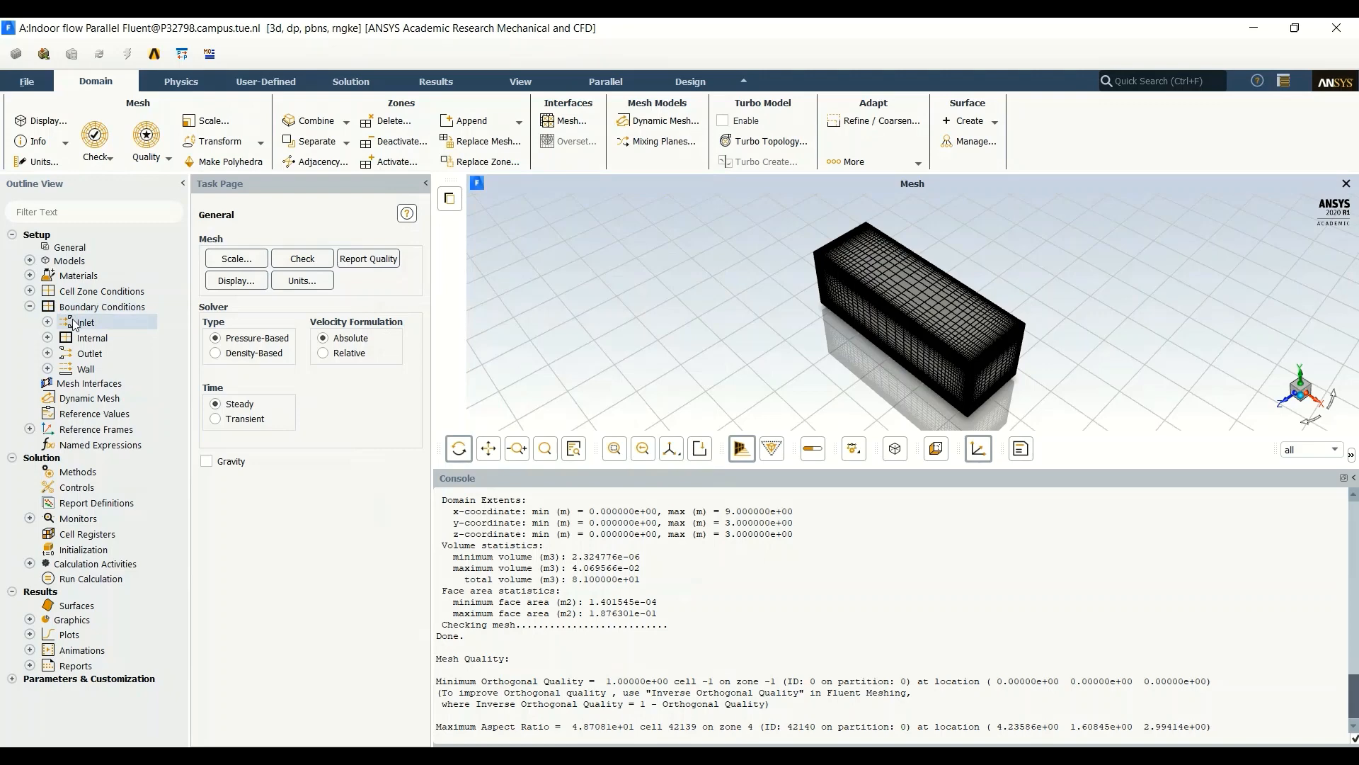
{"action": "double_click", "coordinate": [75, 323]}
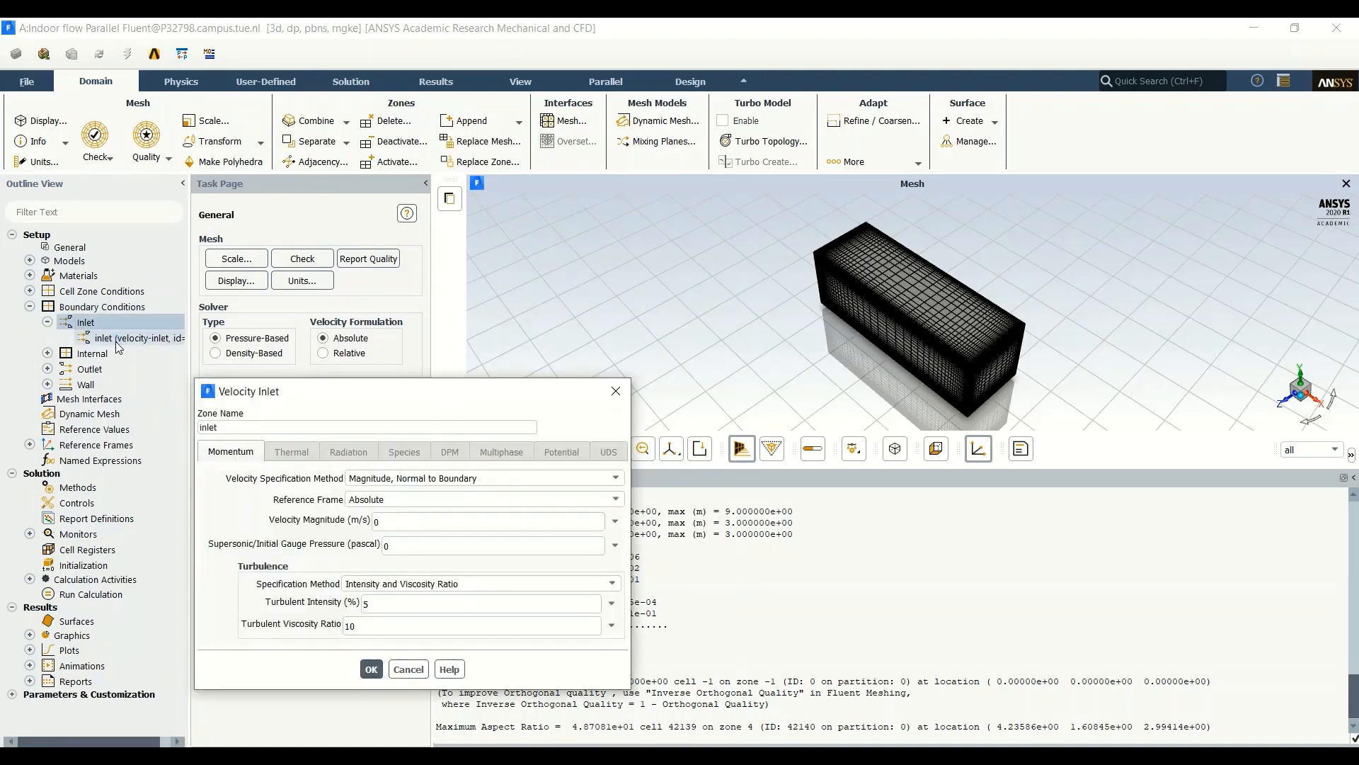
{"action": "left_click", "coordinate": [401, 520]}
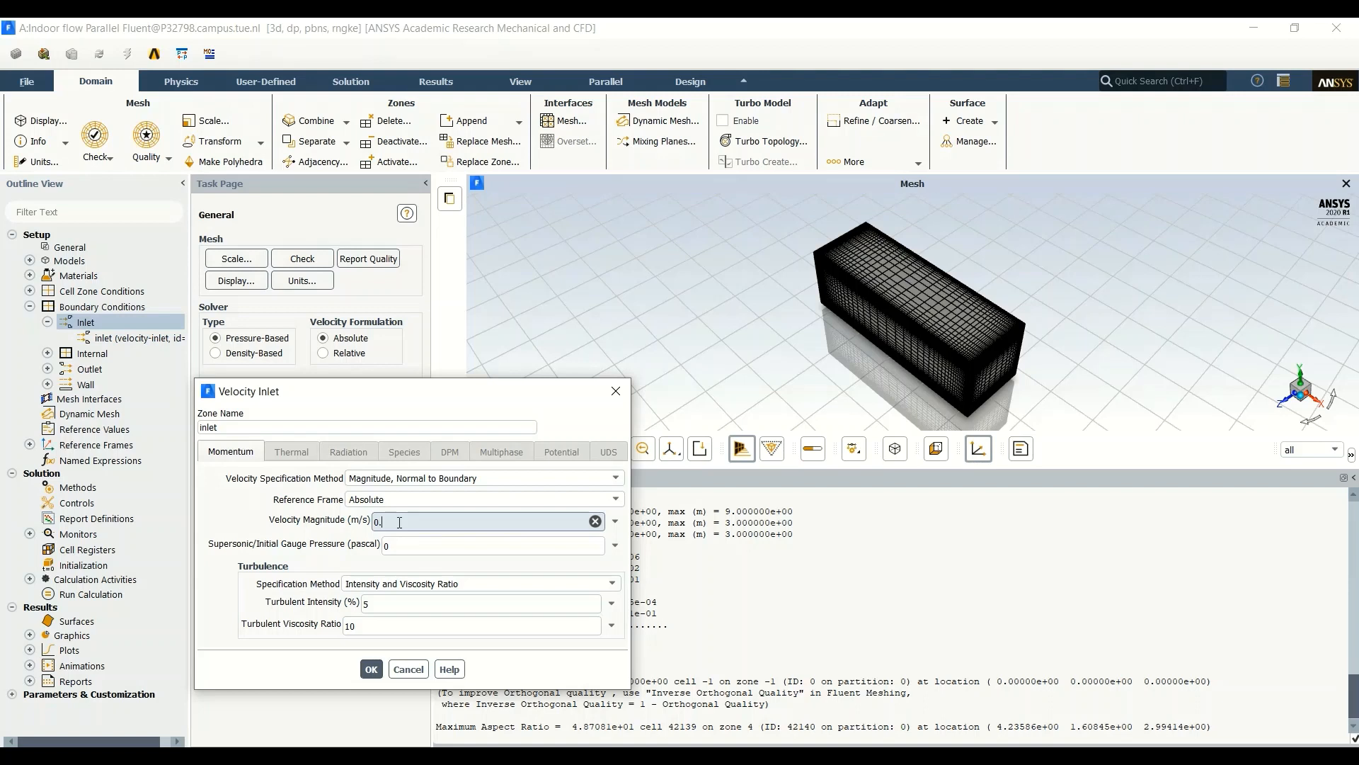
{"action": "type", "text": "455"}
Specify the inlet turbulence by K and Epsilon, with turbulent kinetic energy 0.00049686 m2/s2 and dissipation rate 0.000369 m2/s3.
{"action": "left_click", "coordinate": [549, 583]}
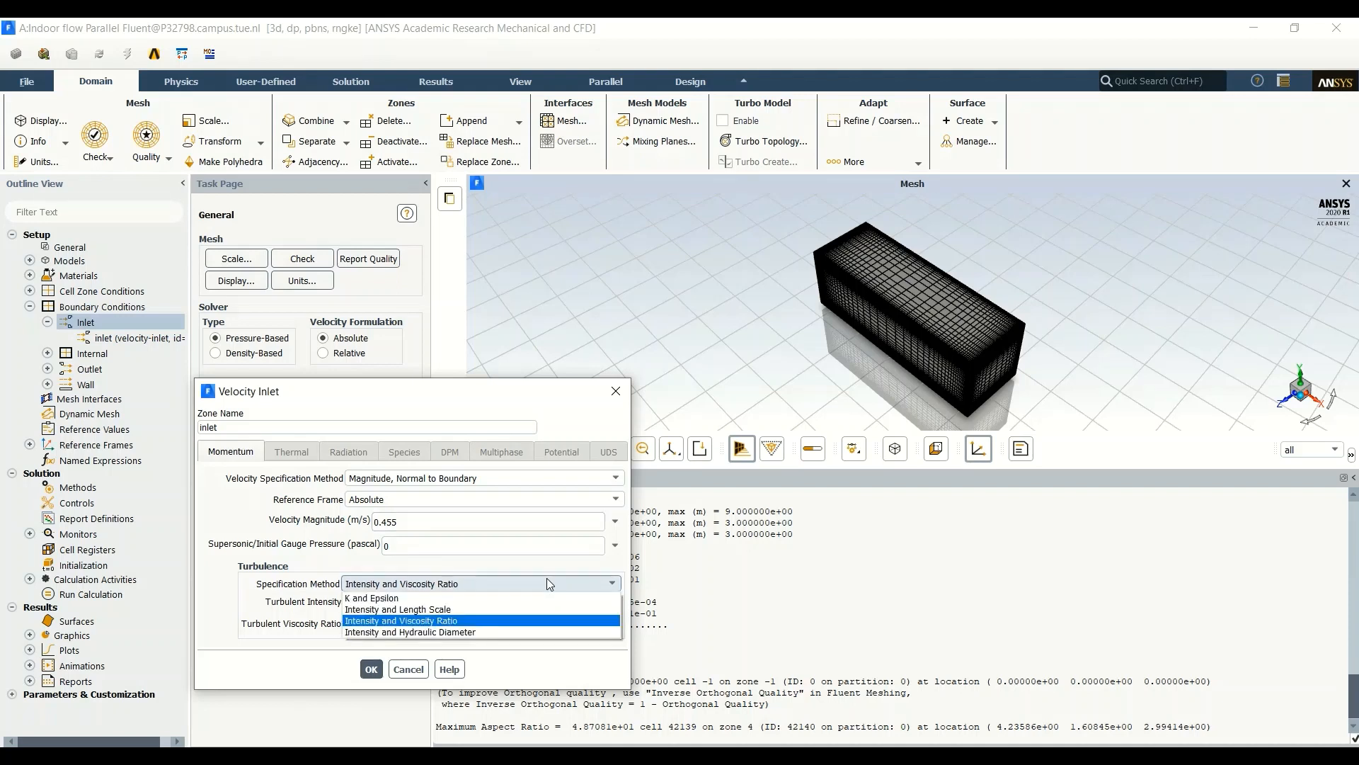
{"action": "left_click", "coordinate": [550, 599]}
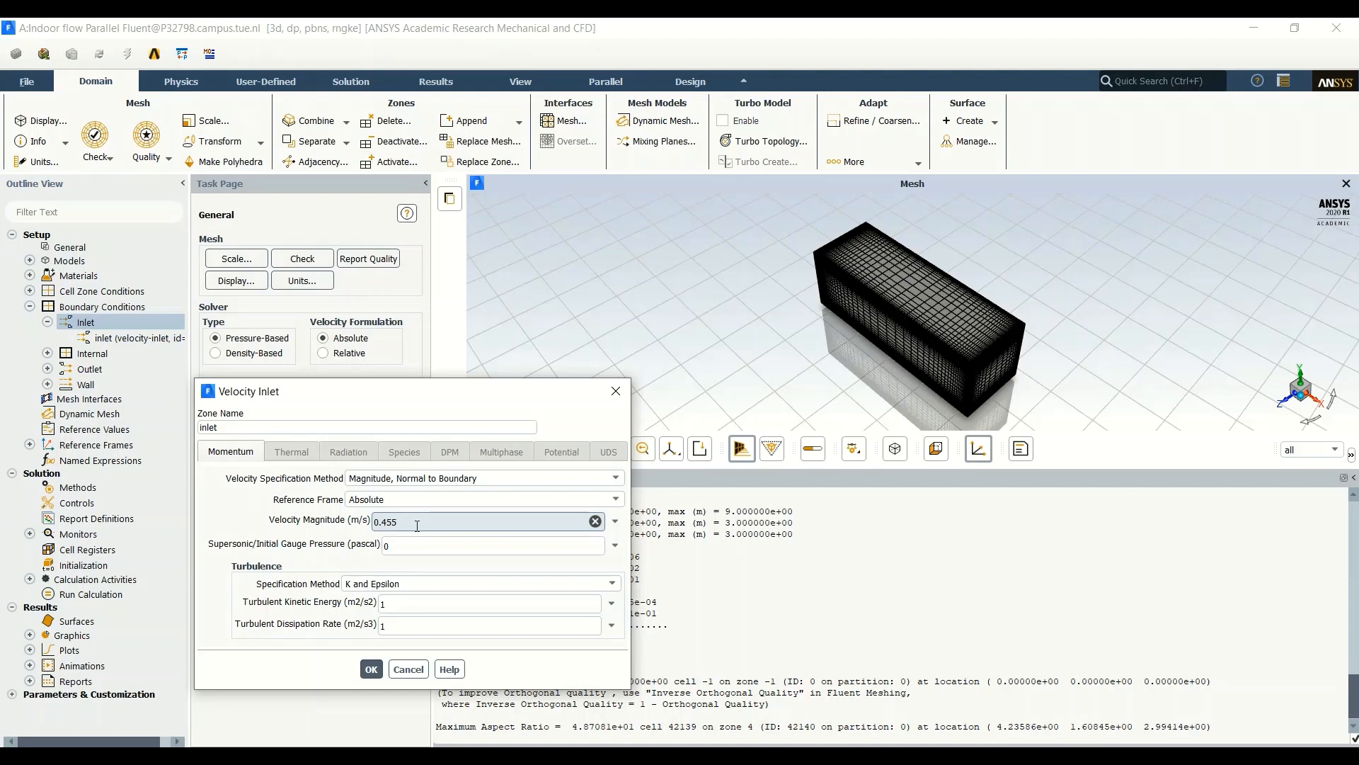
{"action": "left_click_drag", "start_coordinate": [396, 604], "coordinate": [309, 602]}
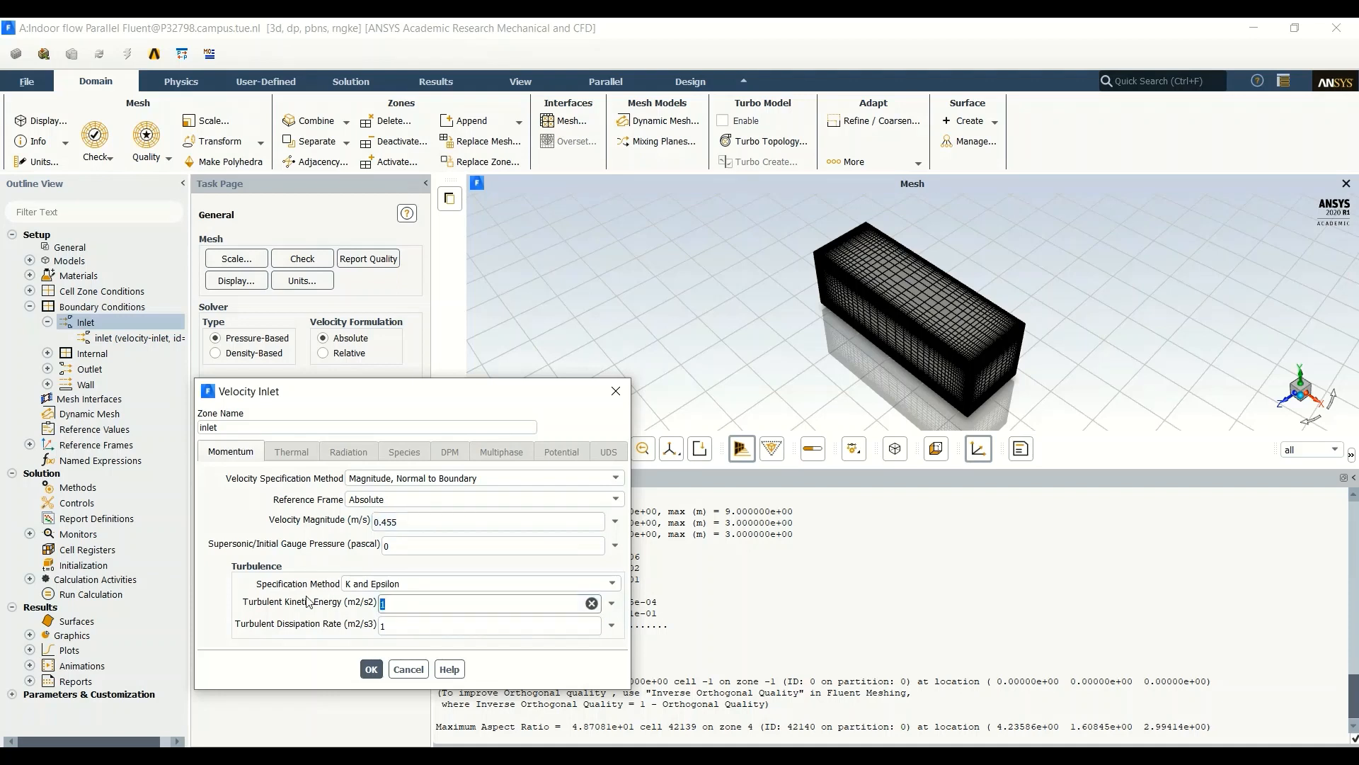
{"action": "type", "text": "0.00049686"}
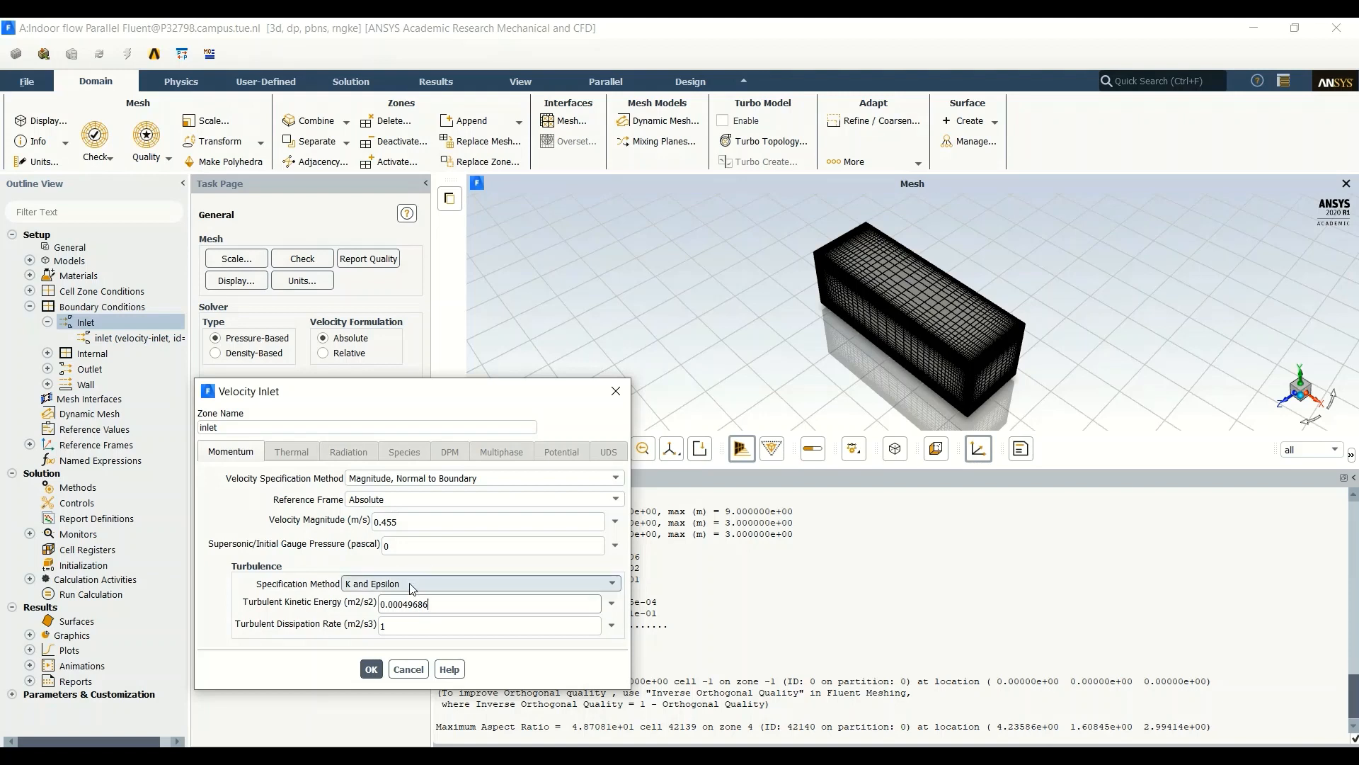
{"action": "left_click", "coordinate": [425, 621]}
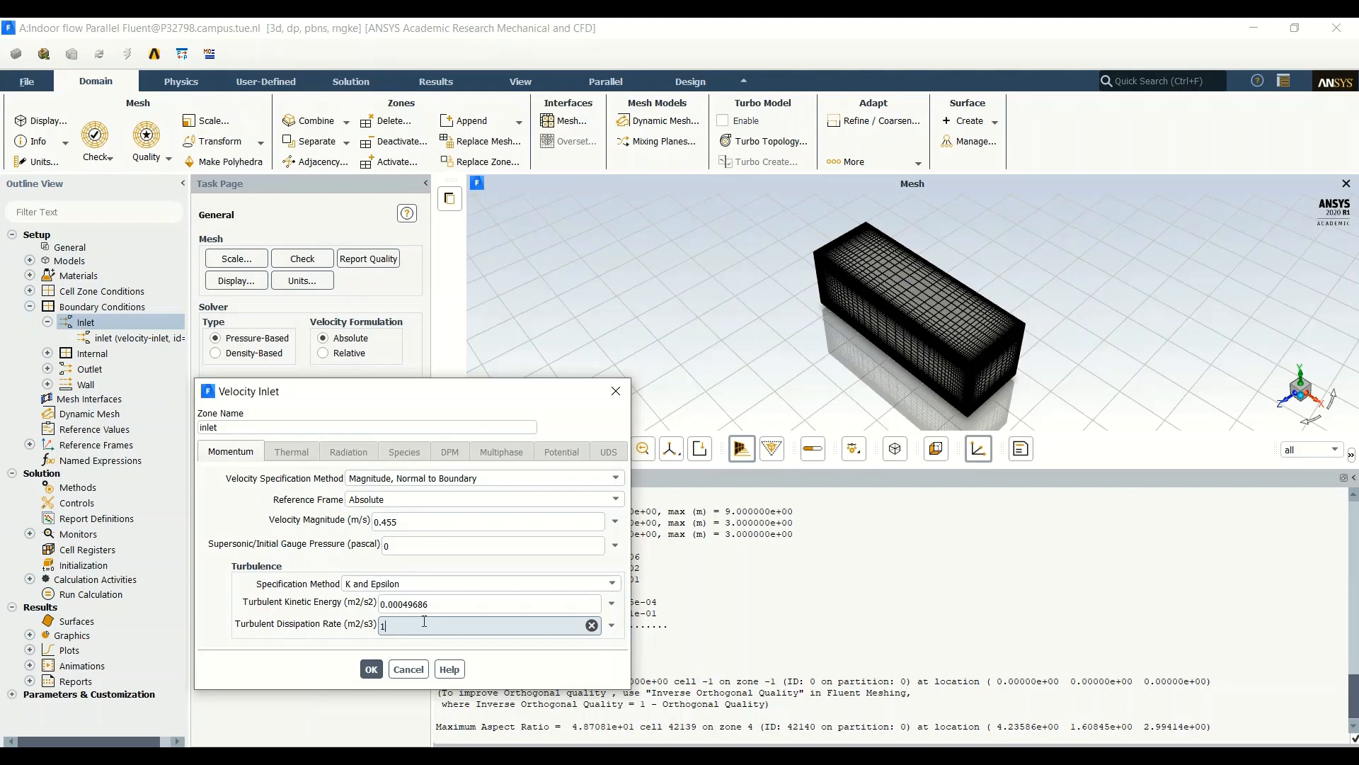
{"action": "left_click_drag", "start_coordinate": [424, 623], "coordinate": [340, 629]}
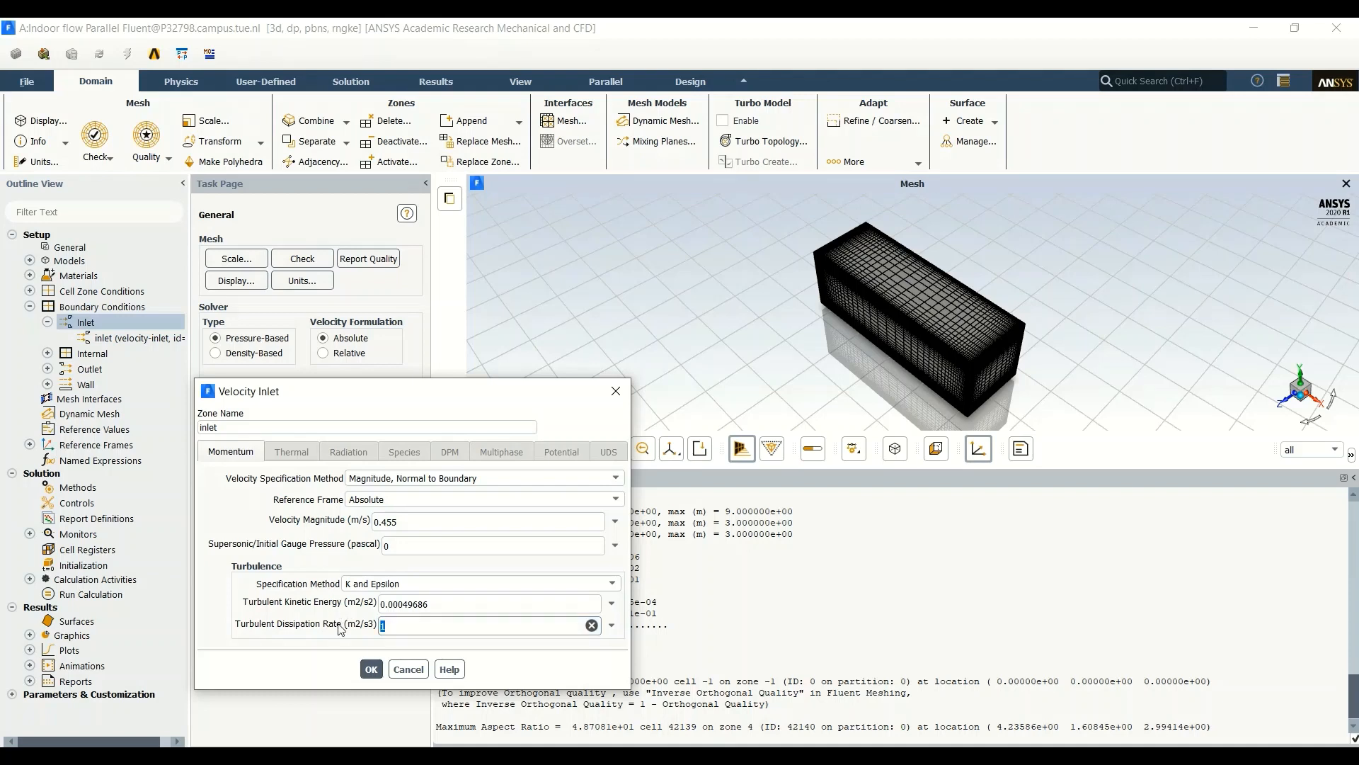
{"action": "type", "text": "0"}
{"action": "type", "text": "000369"}
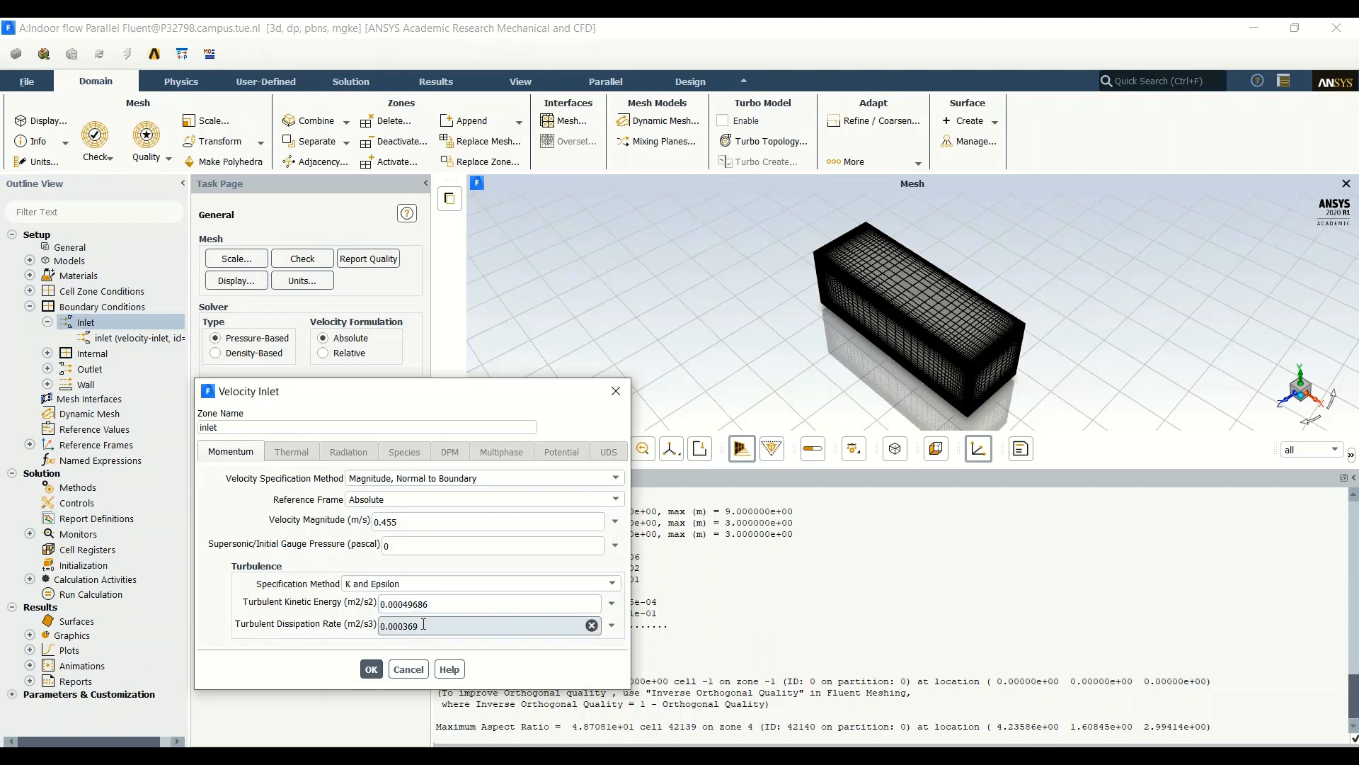
{"action": "left_click", "coordinate": [372, 670]}
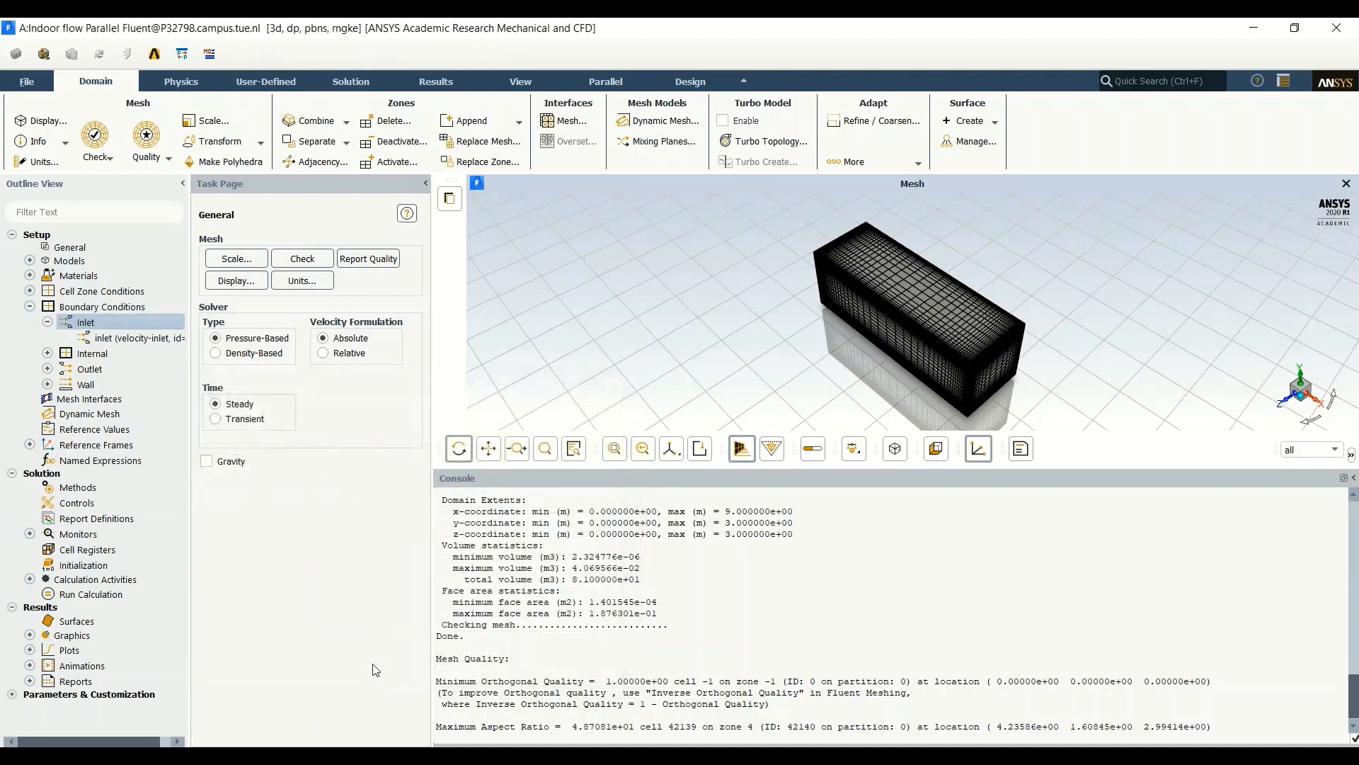
Open the outlet's pressure boundary condition and set its turbulence specification method to K and Epsilon.
{"action": "left_click", "coordinate": [48, 322]}
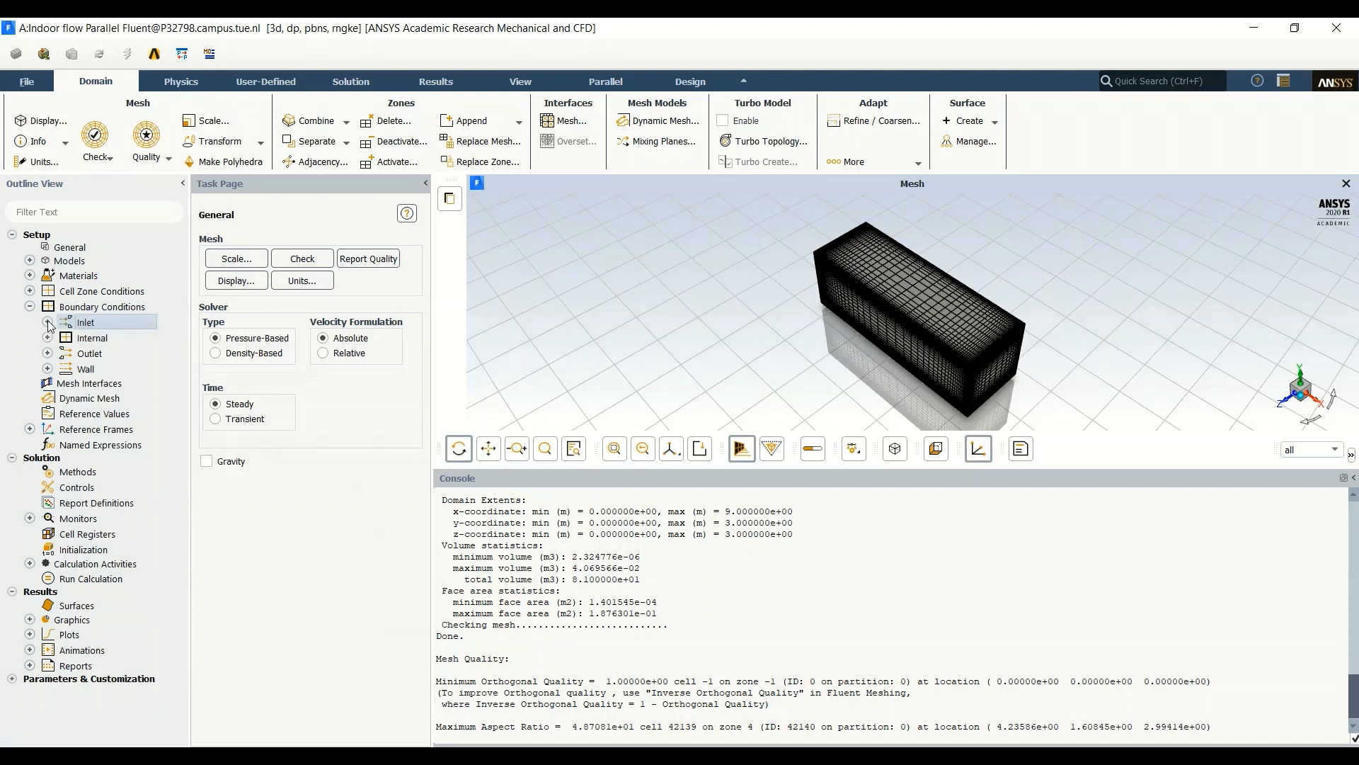
{"action": "double_click", "coordinate": [71, 358]}
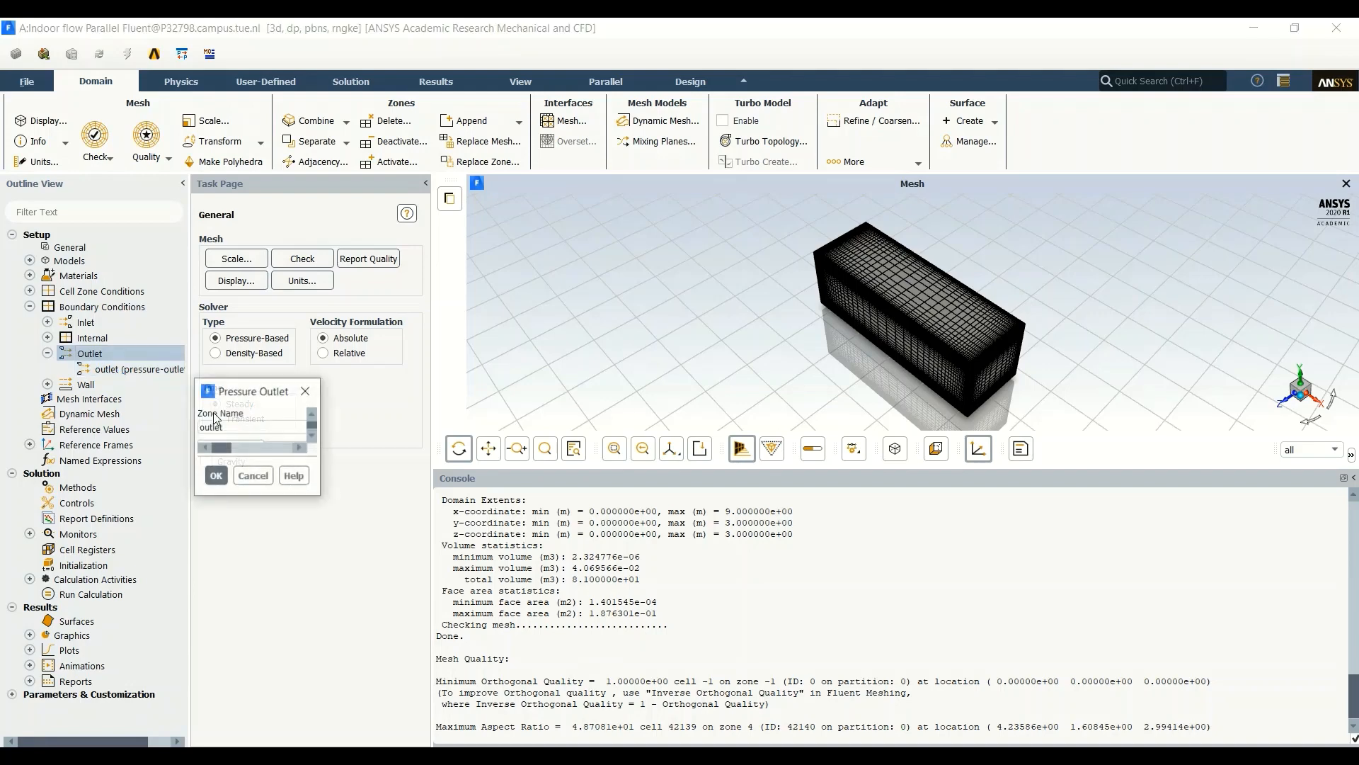
{"action": "left_click_drag", "start_coordinate": [376, 393], "coordinate": [506, 232]}
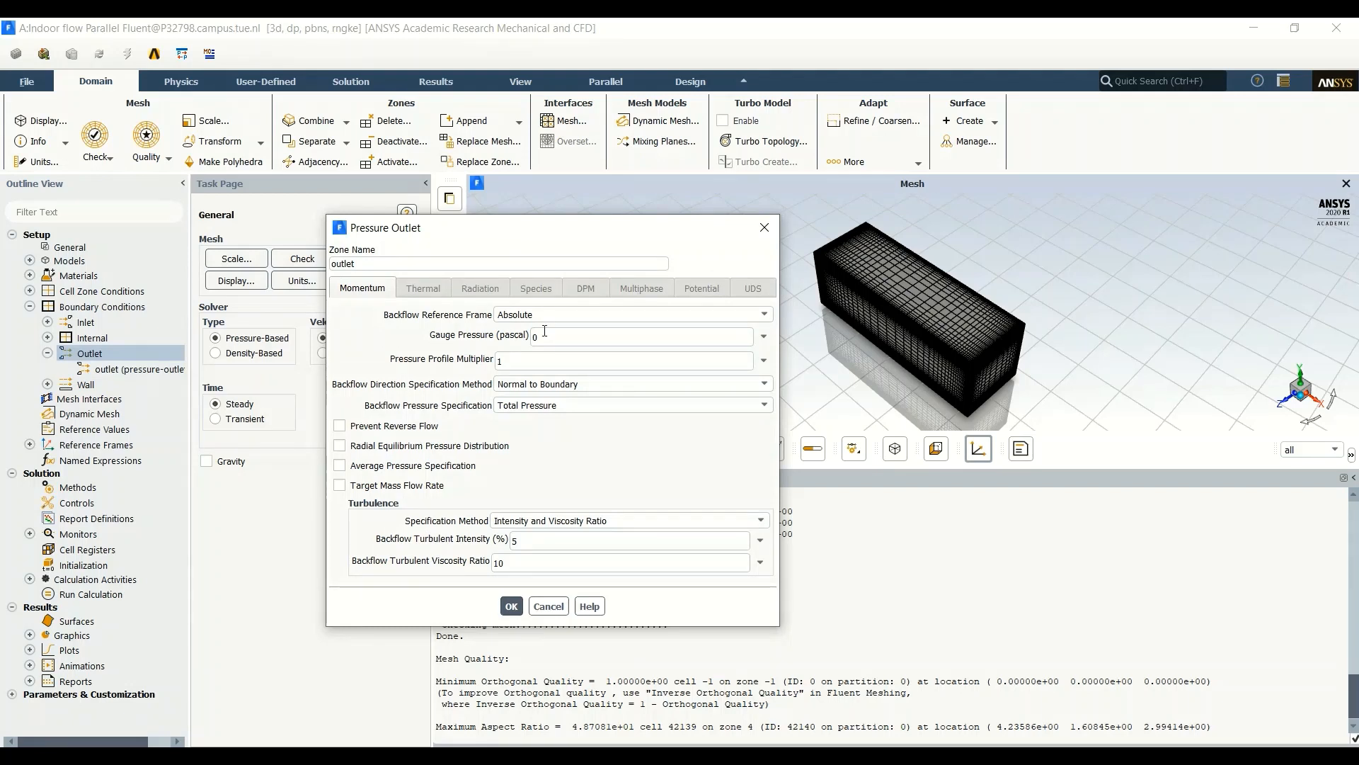
{"action": "left_click", "coordinate": [576, 521]}
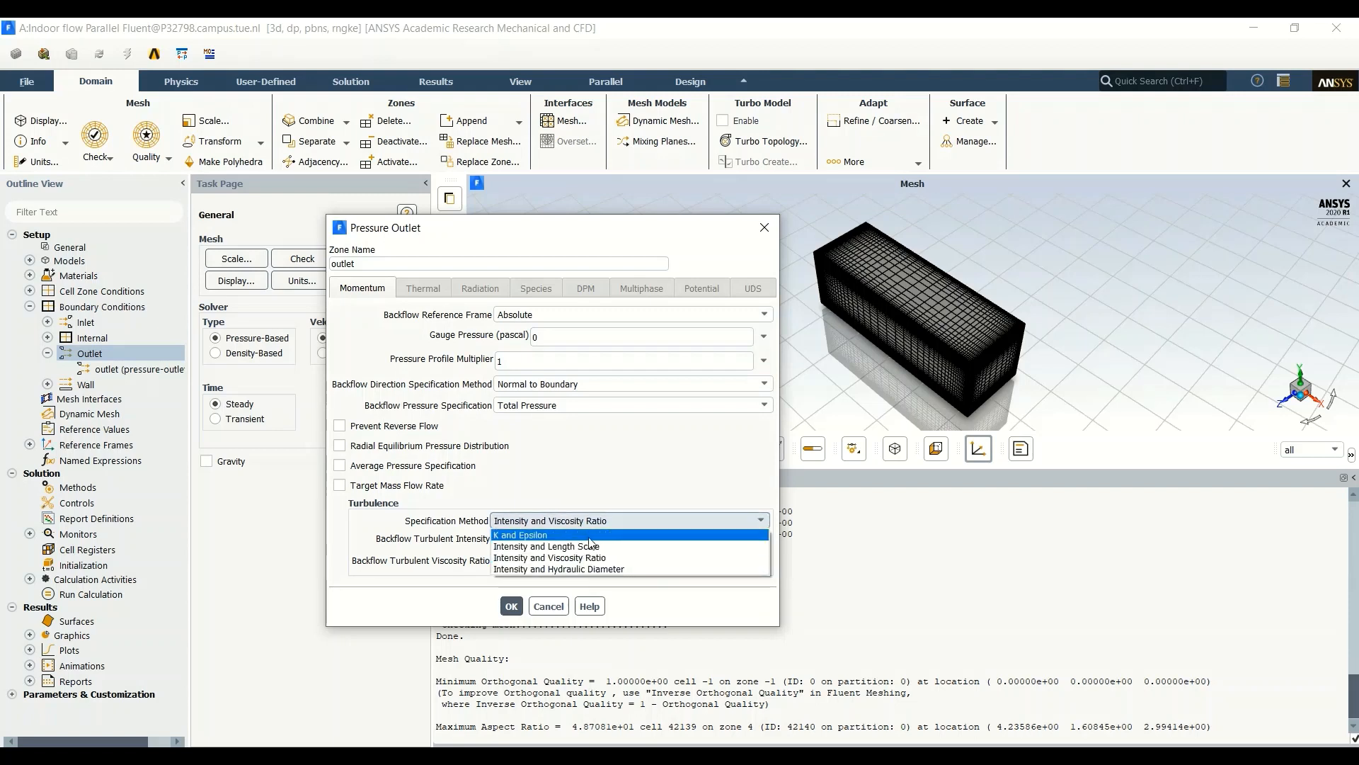
{"action": "left_click", "coordinate": [586, 536]}
Set the outlet's backflow turbulent kinetic energy to 0.00049686 m2/s2 and dissipation rate to 0.000369 m2/s3, and apply the boundary condition.
{"action": "left_click_drag", "start_coordinate": [564, 541], "coordinate": [502, 544]}
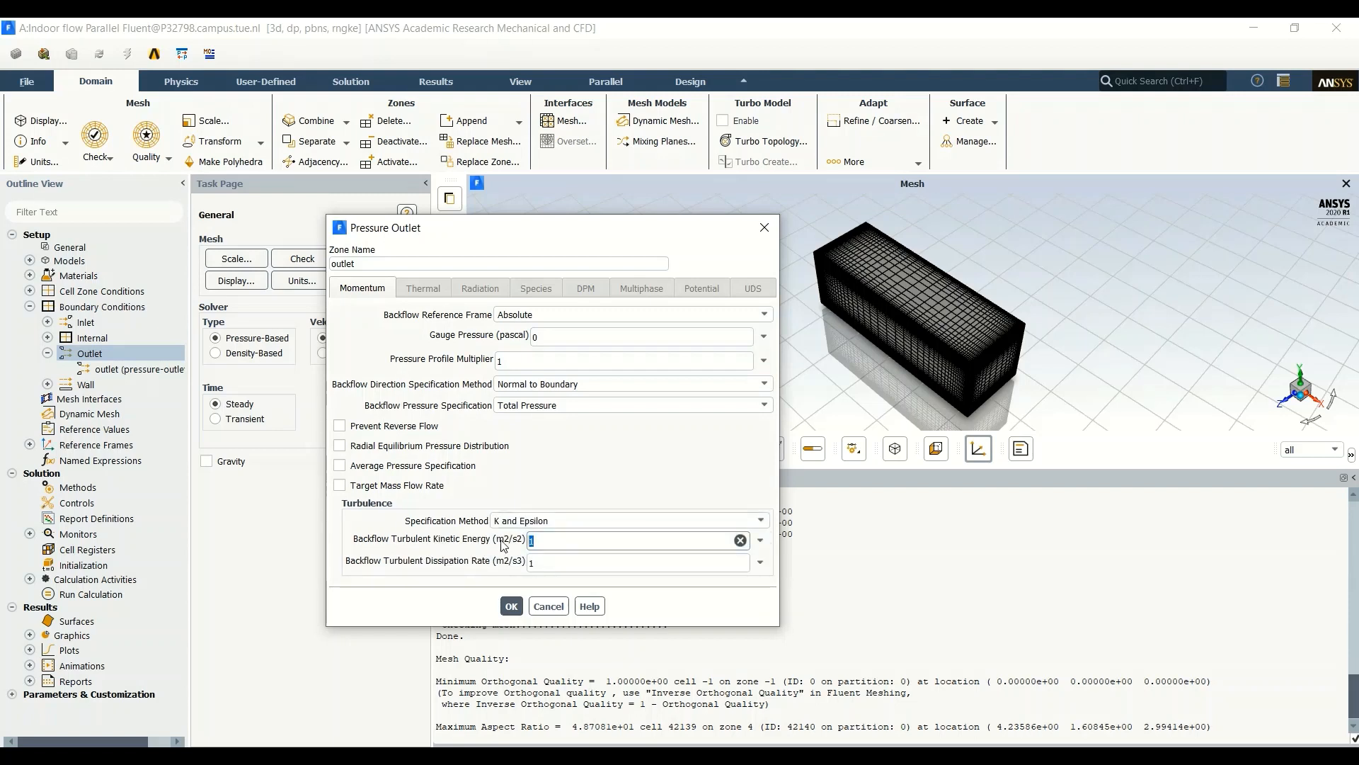
{"action": "type", "text": "0.00049686"}
{"action": "left_click", "coordinate": [534, 562]}
{"action": "double_click", "coordinate": [533, 561]}
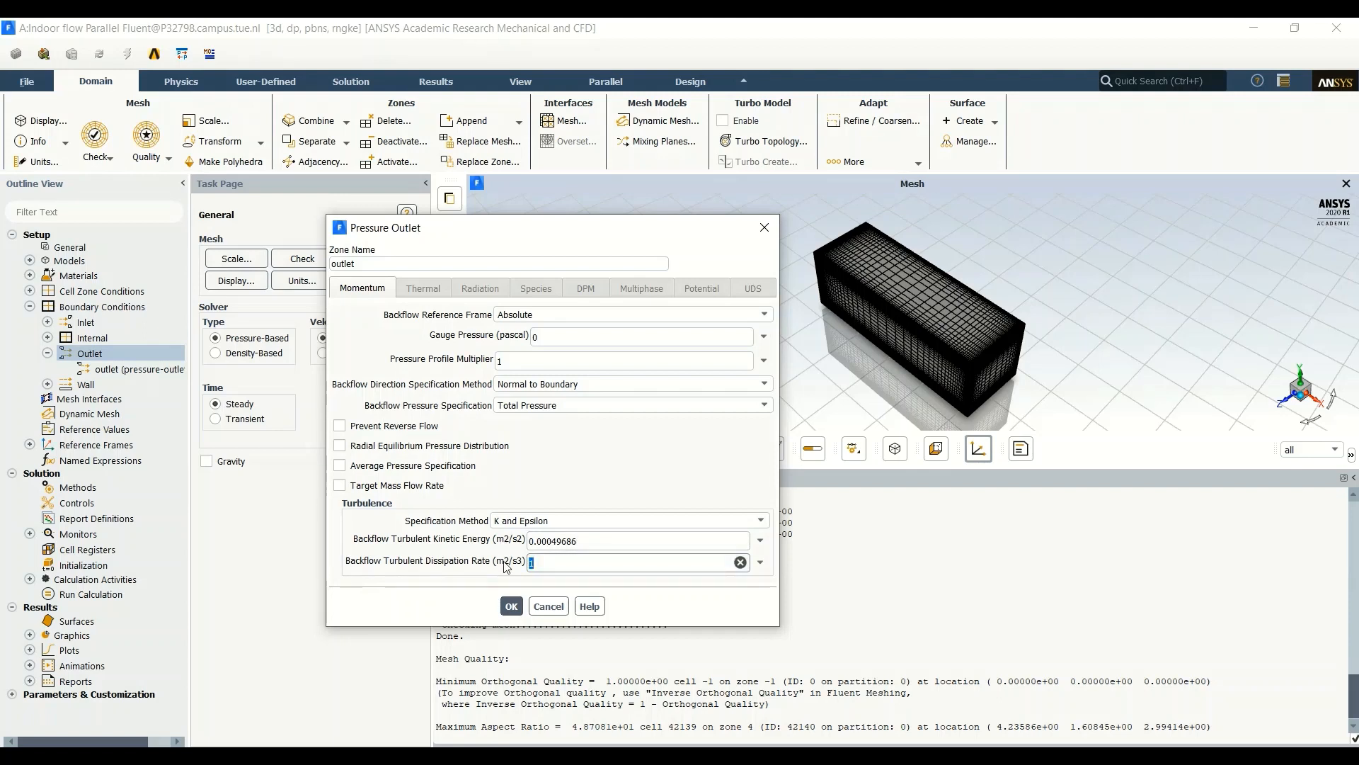
{"action": "type", "text": "0.000369"}
{"action": "left_click", "coordinate": [517, 607]}
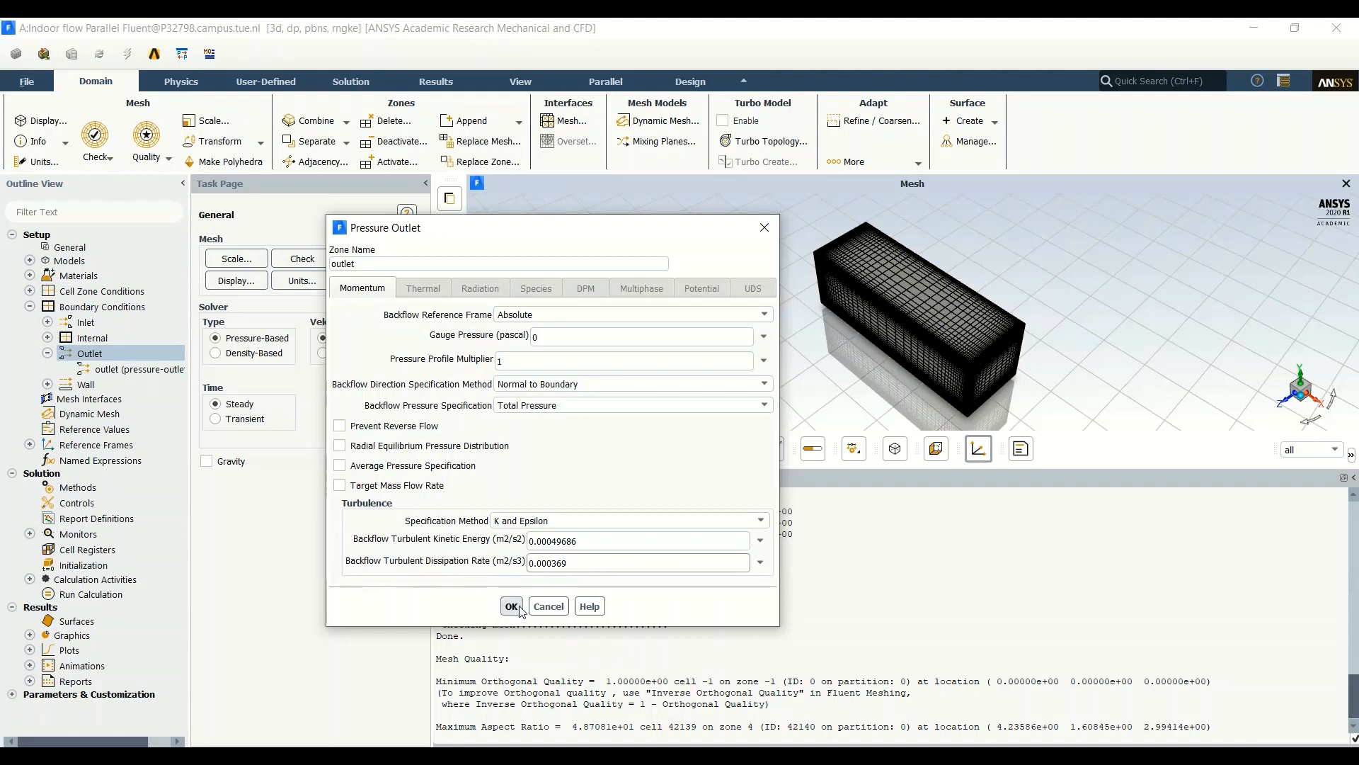
{"action": "left_click", "coordinate": [513, 607]}
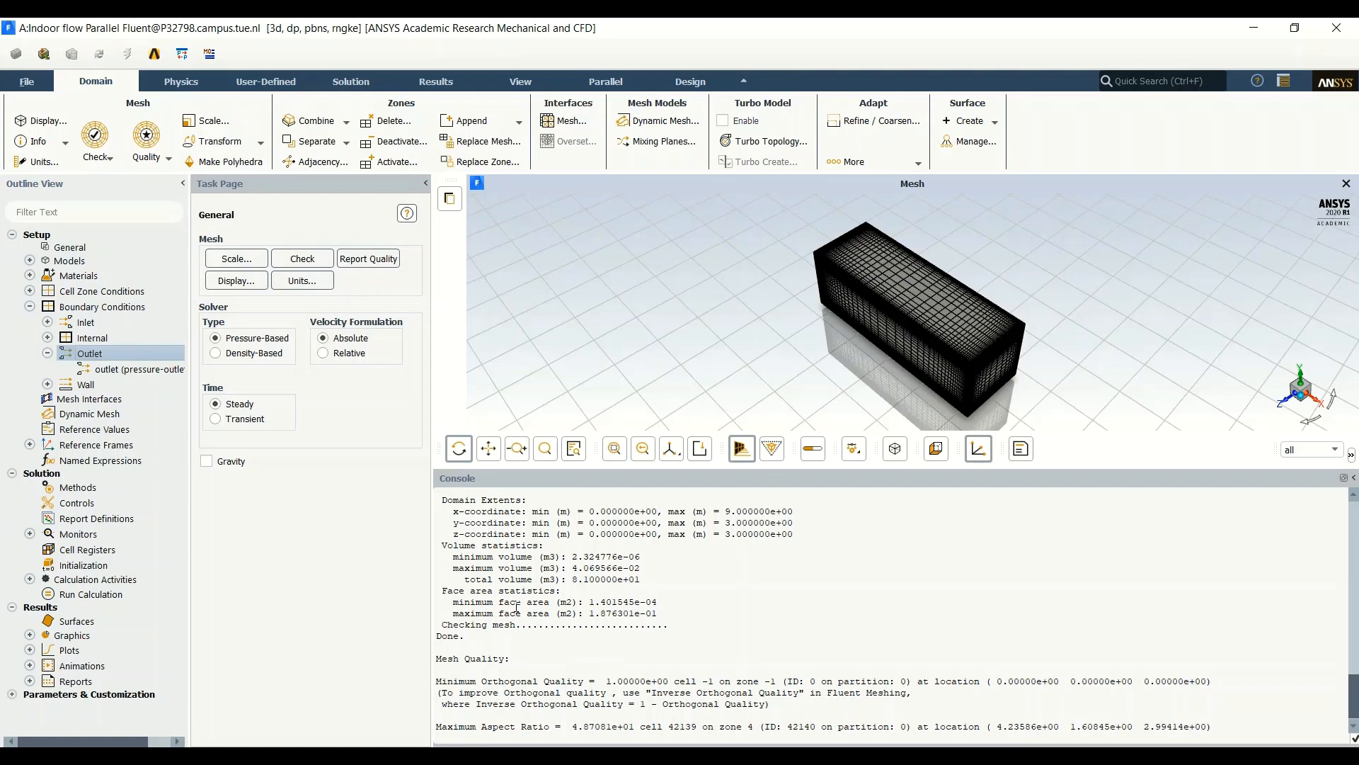
Set the spatial discretization of turbulent kinetic energy and turbulent dissipation rate to Second Order Upwind in the solution methods.
{"action": "left_click", "coordinate": [47, 353]}
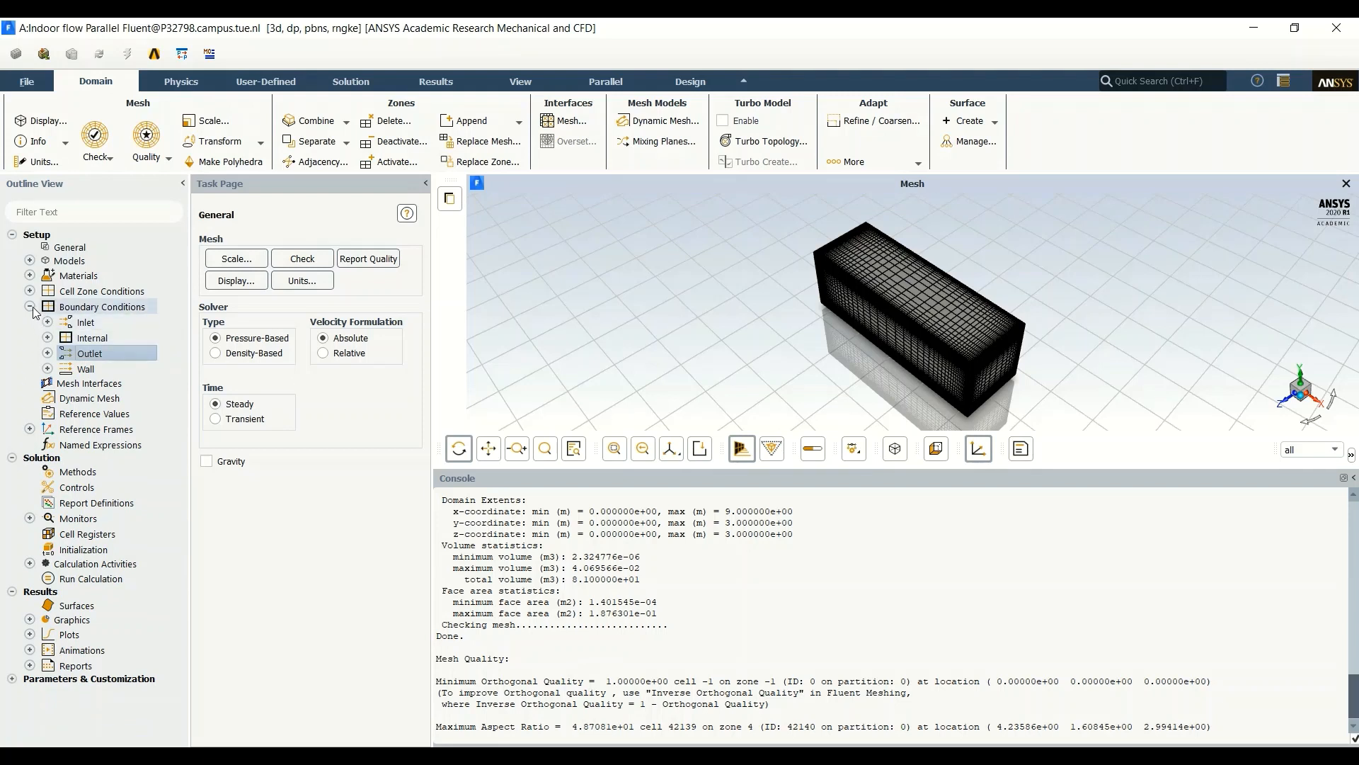
{"action": "left_click", "coordinate": [29, 307]}
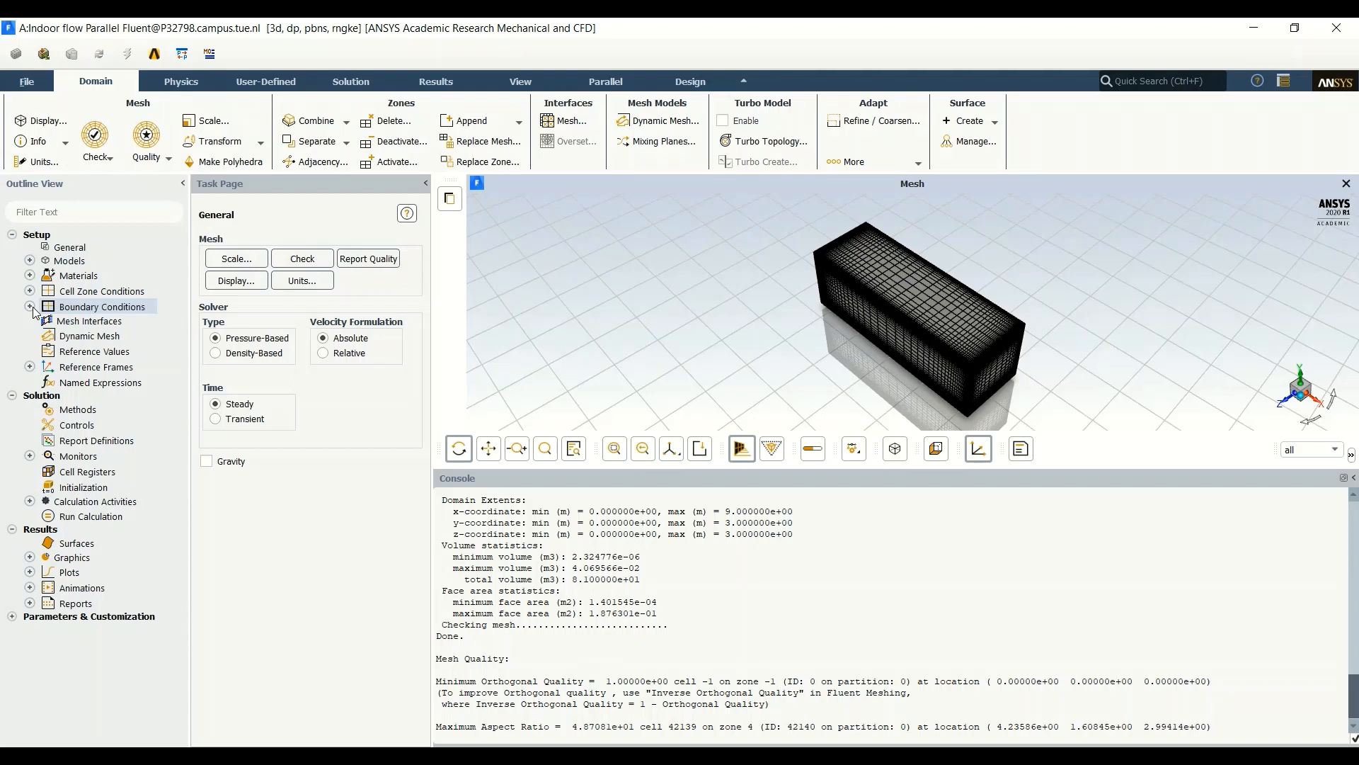
{"action": "left_click", "coordinate": [72, 410]}
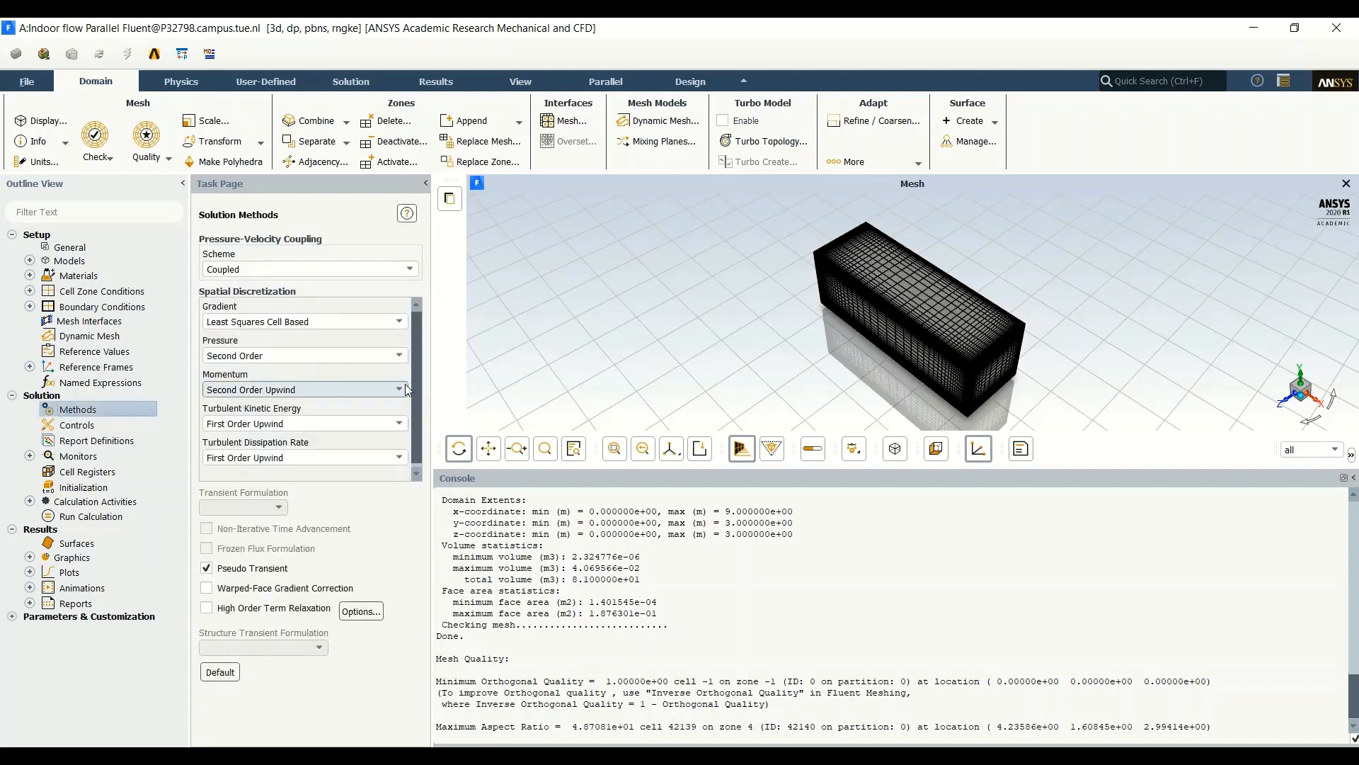
{"action": "left_click", "coordinate": [396, 422]}
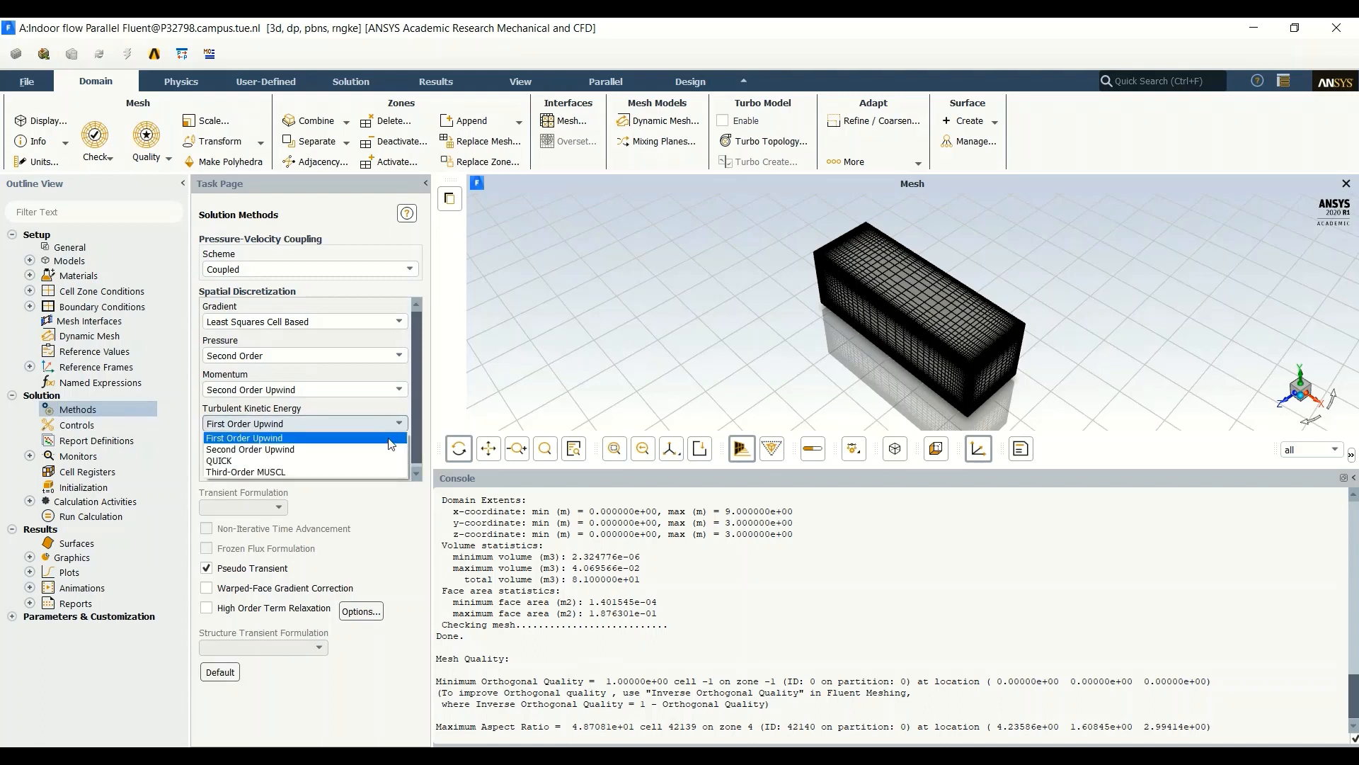
{"action": "left_click", "coordinate": [392, 449]}
{"action": "scroll", "coordinate": [383, 453], "scroll_direction": "down", "scroll_amount": 1}
{"action": "left_click", "coordinate": [374, 457]}
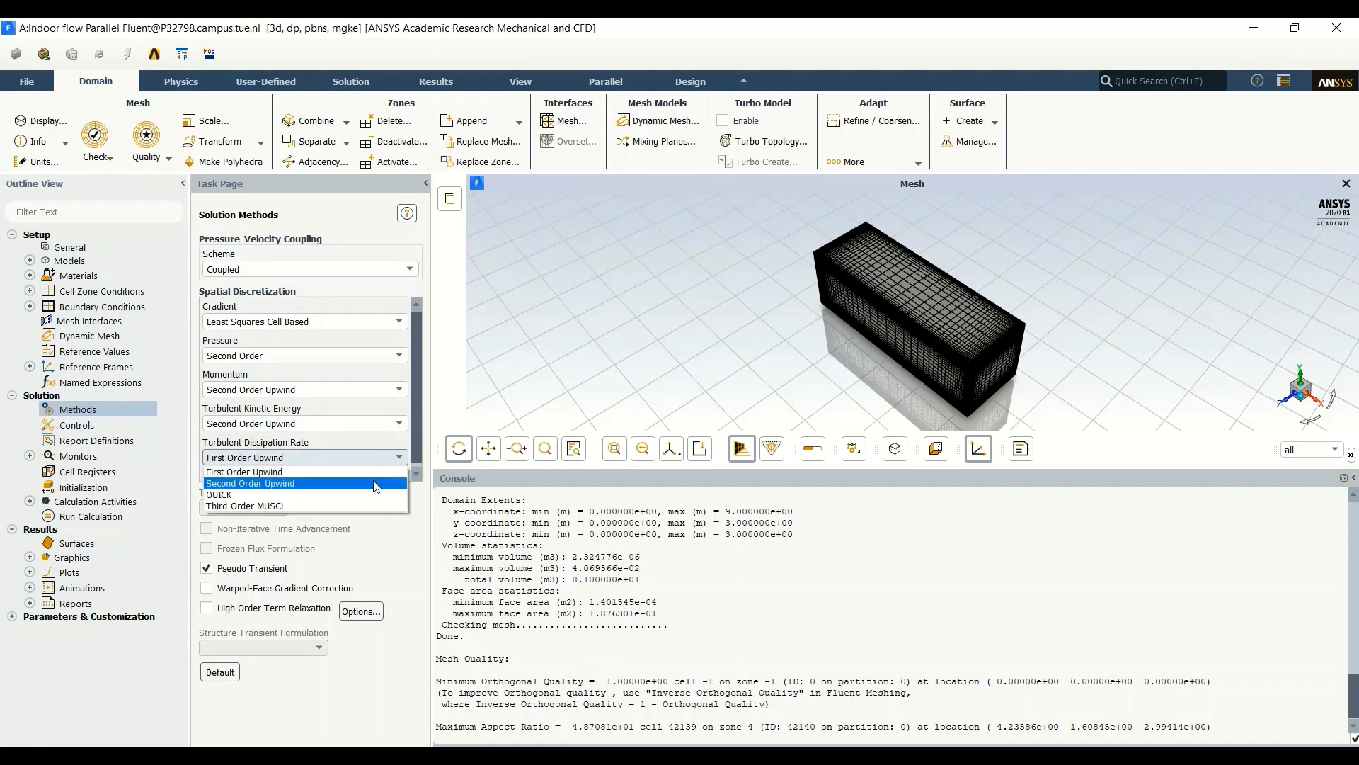
{"action": "left_click", "coordinate": [377, 486]}
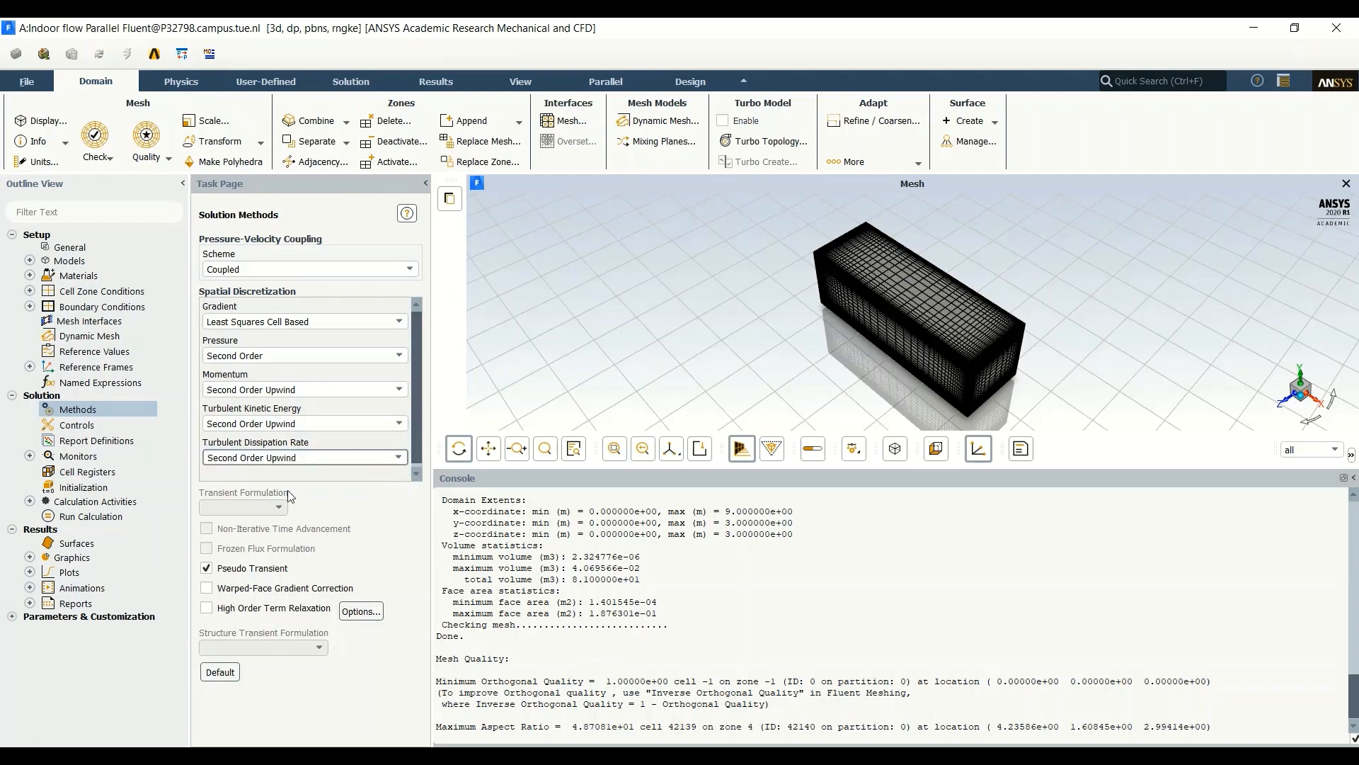
Set the maximum turbulent viscosity ratio to 1e20 in the solution limits.
{"action": "left_click", "coordinate": [78, 425]}
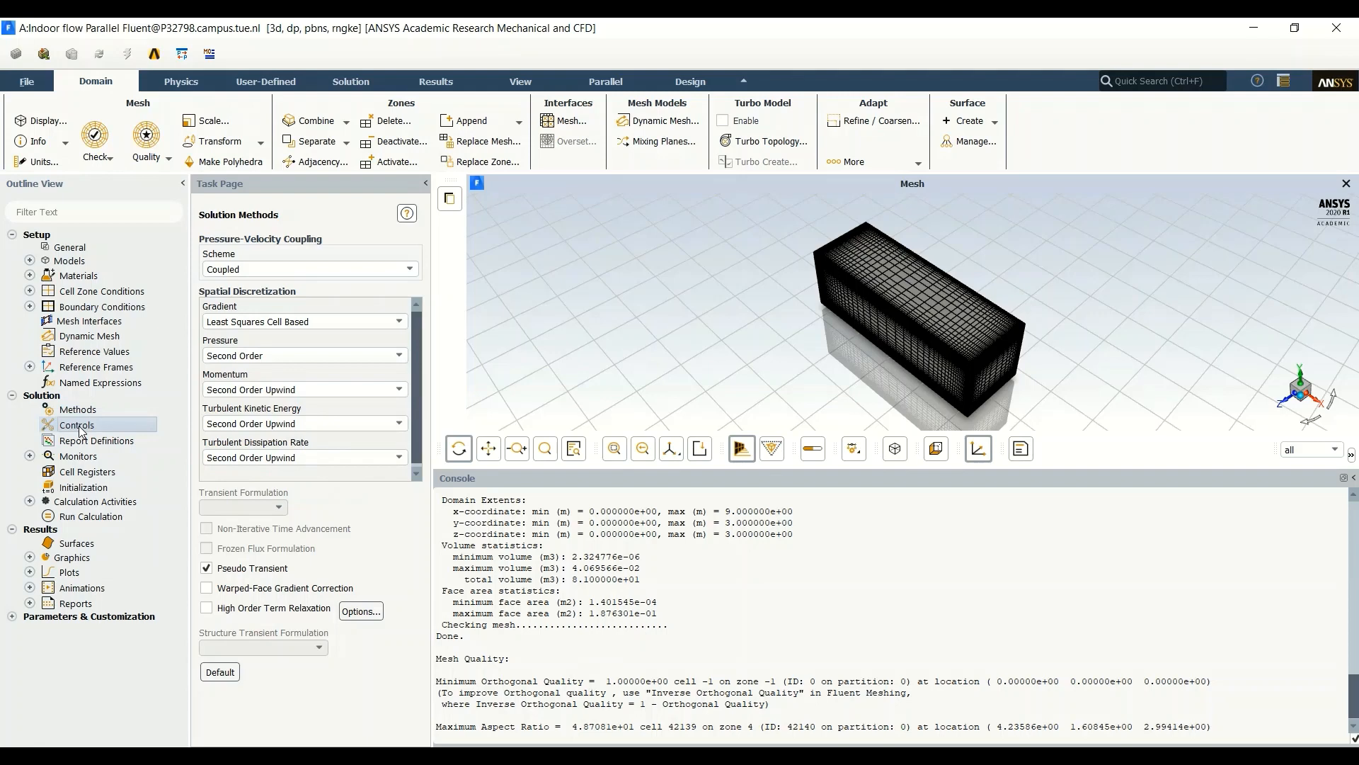
{"action": "left_click", "coordinate": [298, 551]}
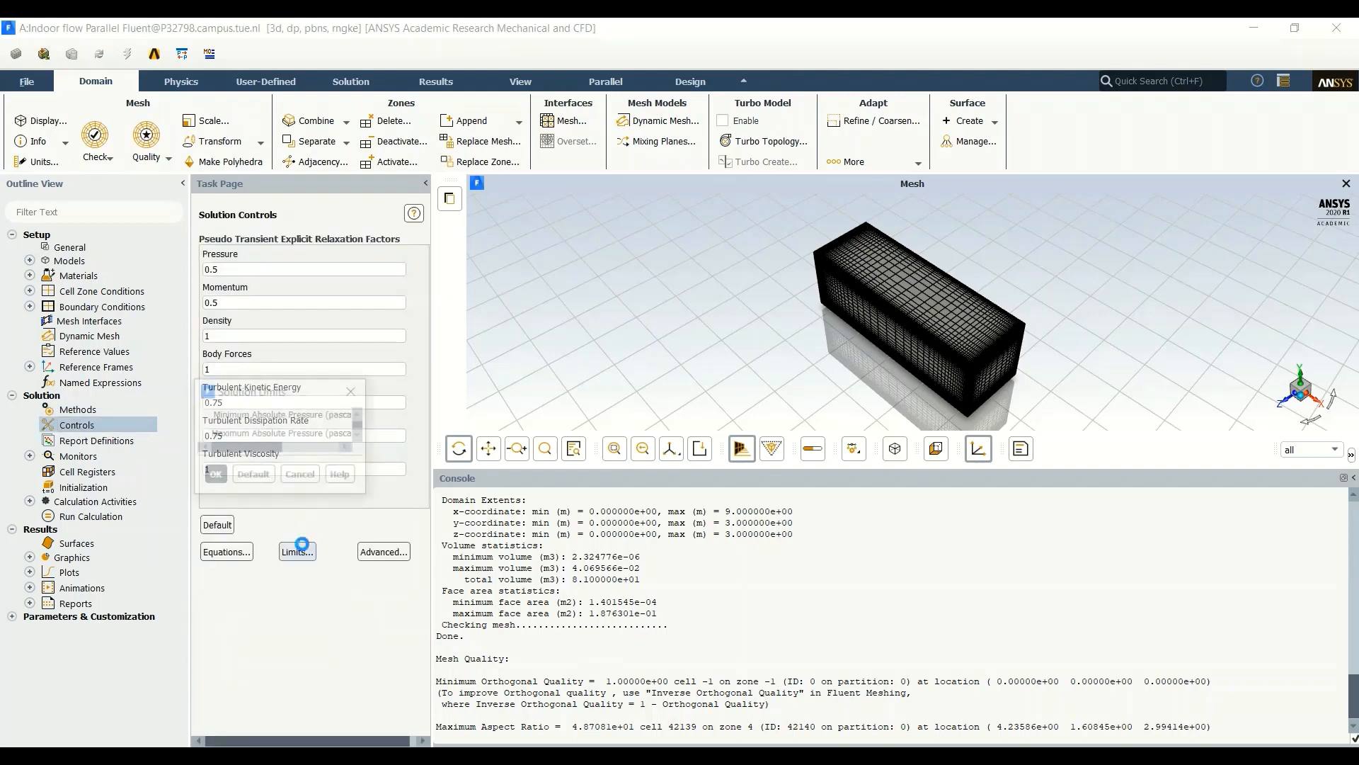
{"action": "left_click_drag", "start_coordinate": [417, 482], "coordinate": [333, 487]}
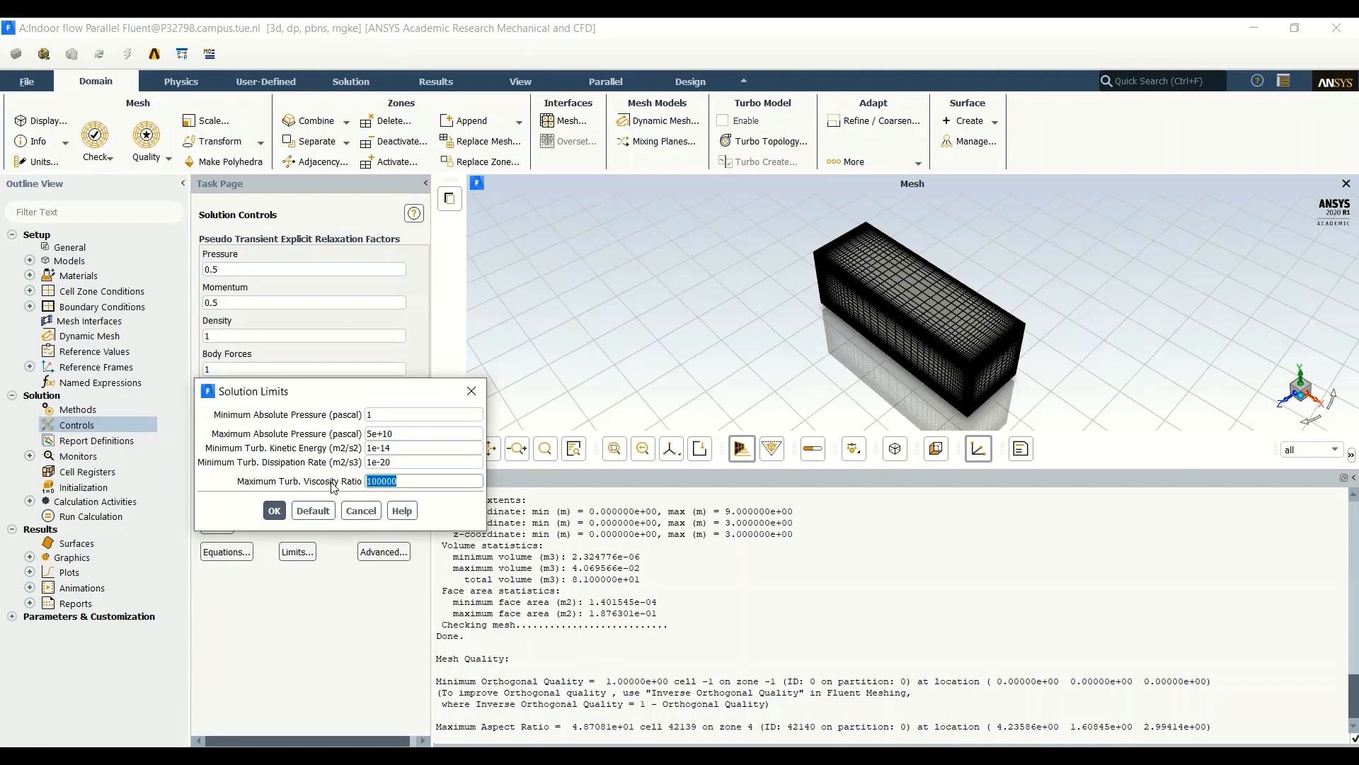
{"action": "type", "text": "1e20"}
{"action": "left_click", "coordinate": [276, 510]}
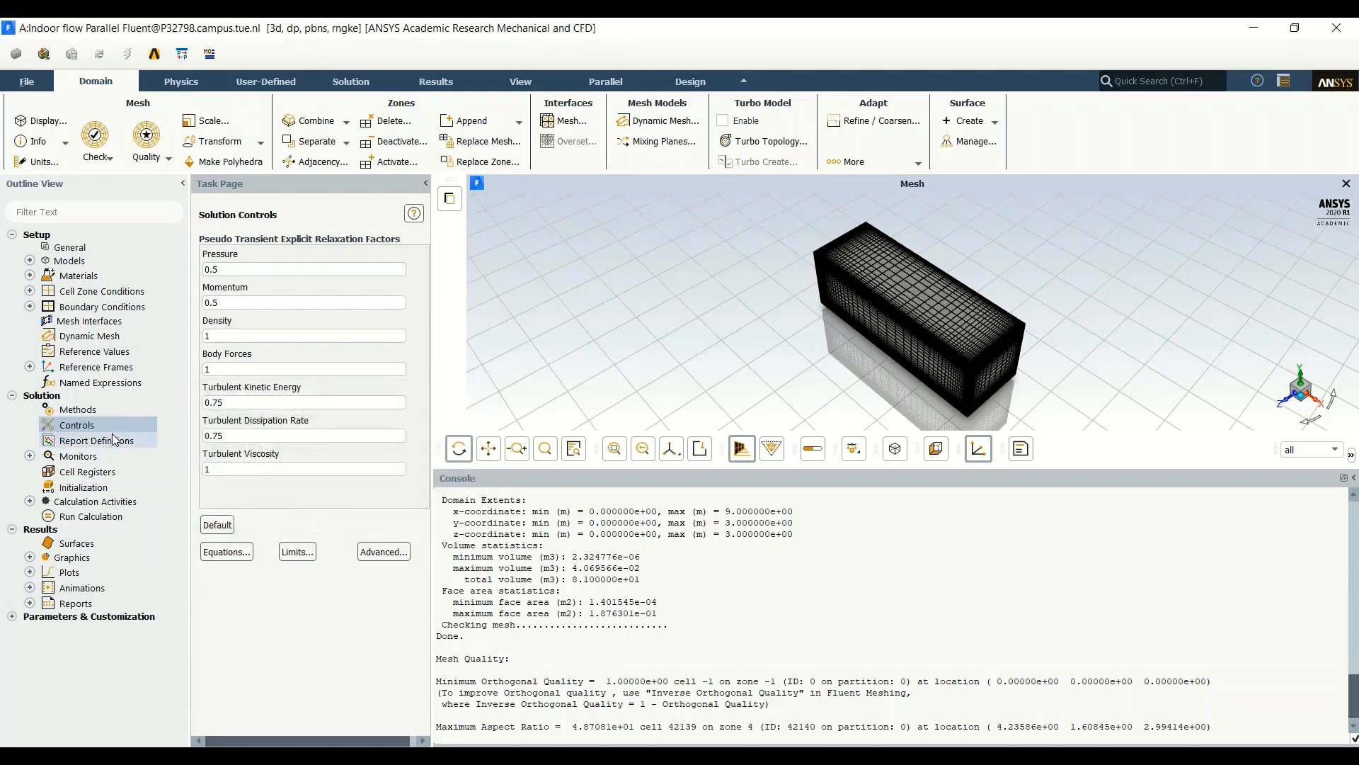
Show the advanced options of the residual monitors and set the convergence criterion to none.
{"action": "left_click", "coordinate": [29, 456]}
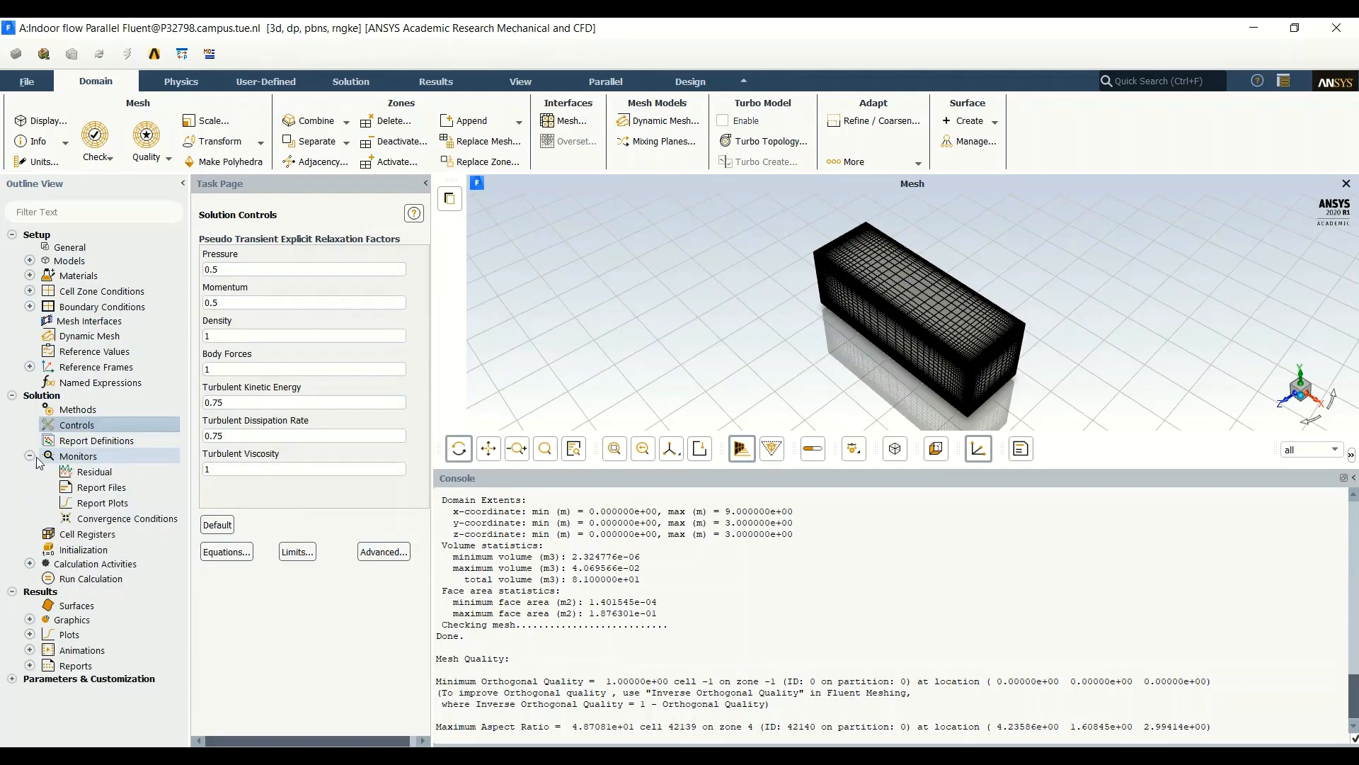
{"action": "left_click", "coordinate": [102, 475]}
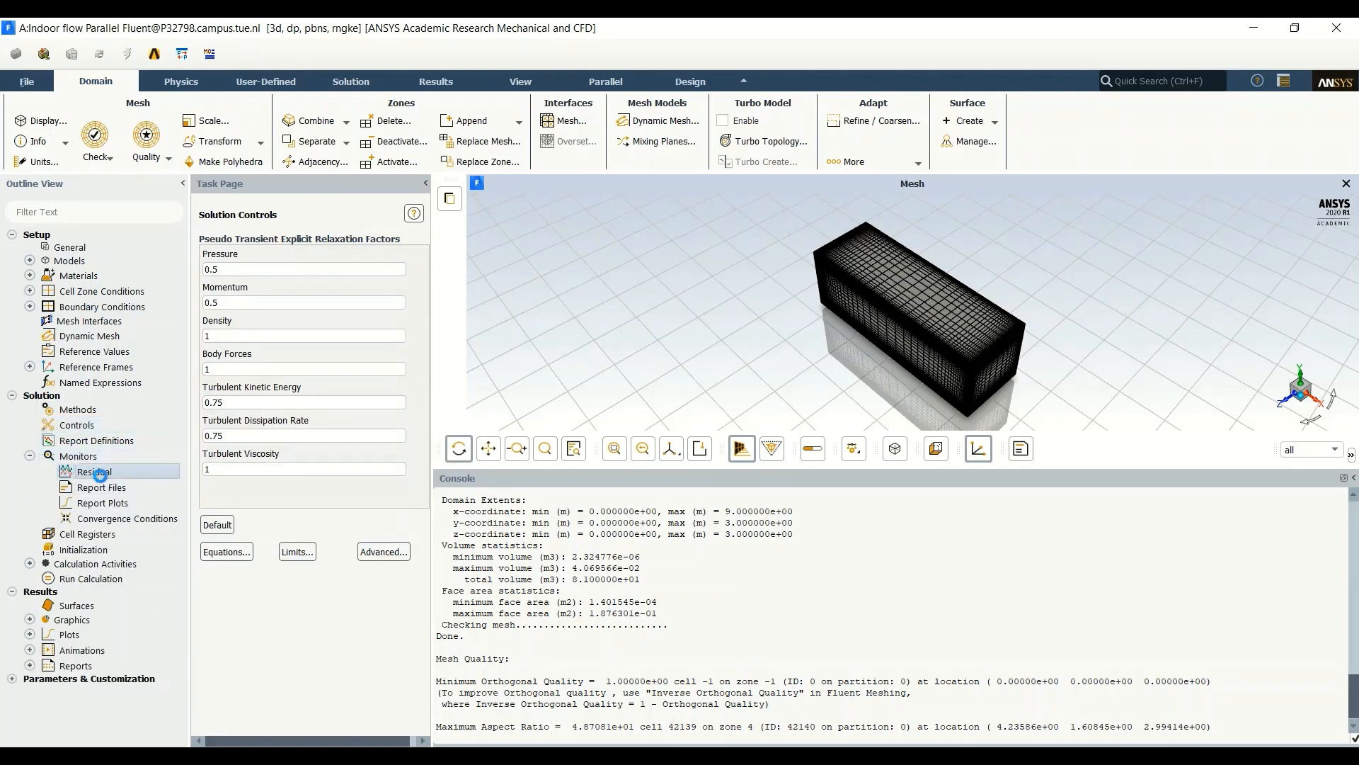
{"action": "double_click", "coordinate": [102, 481]}
{"action": "left_click_drag", "start_coordinate": [435, 382], "coordinate": [497, 189]}
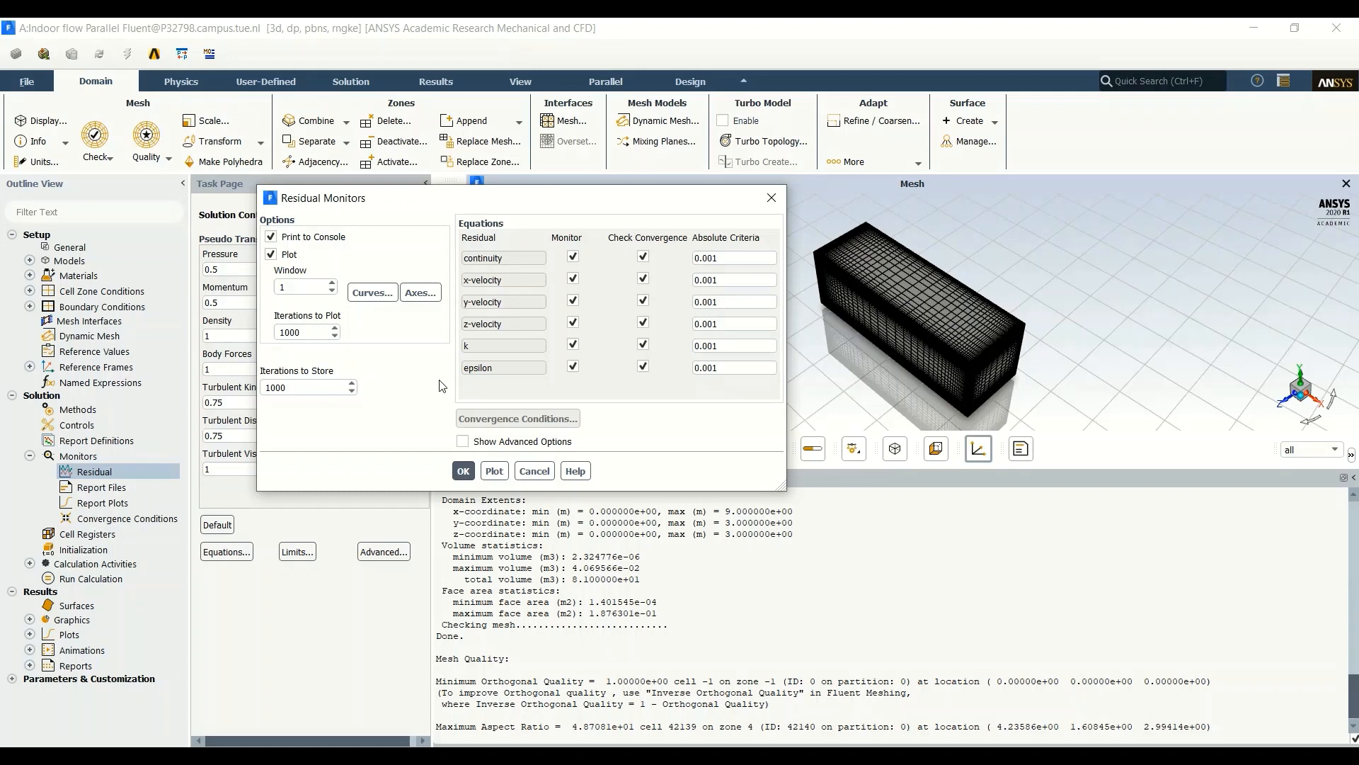
{"action": "left_click", "coordinate": [538, 442]}
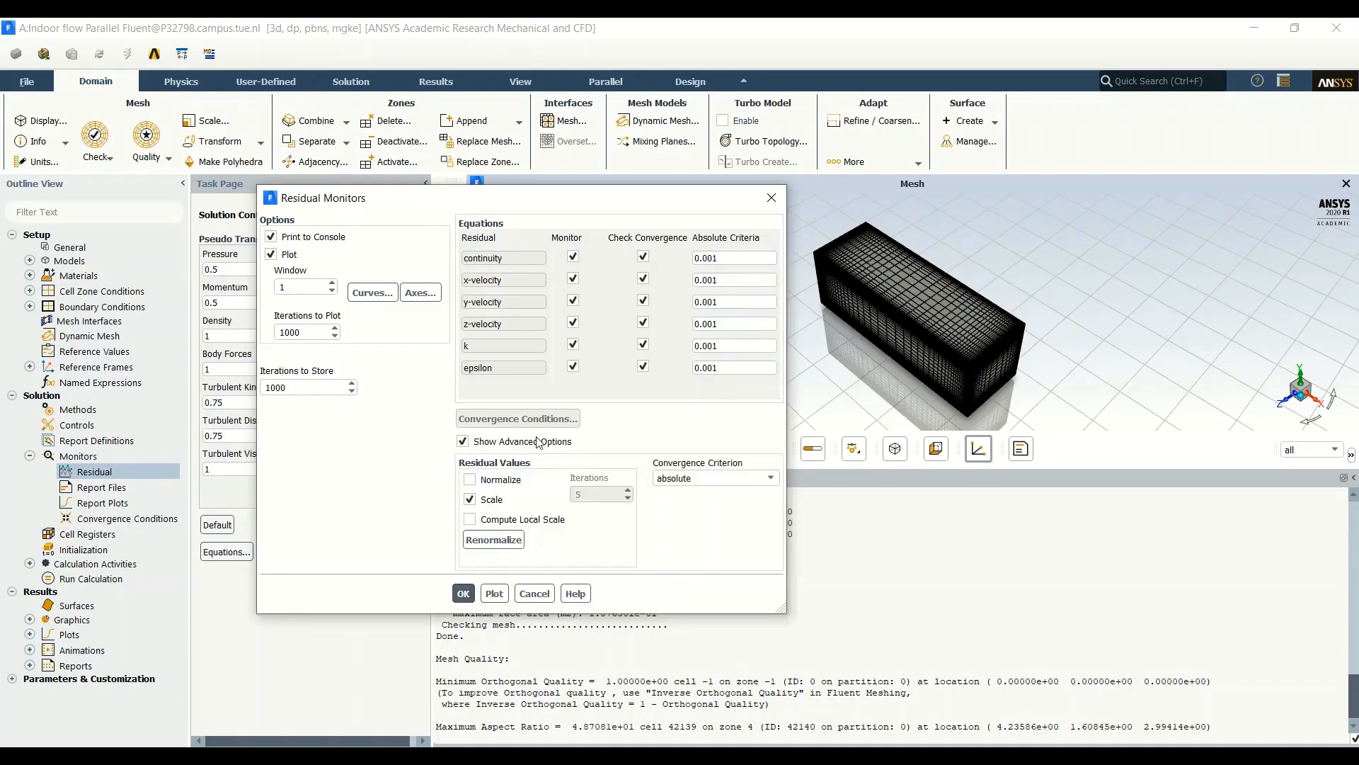
{"action": "left_click", "coordinate": [707, 481]}
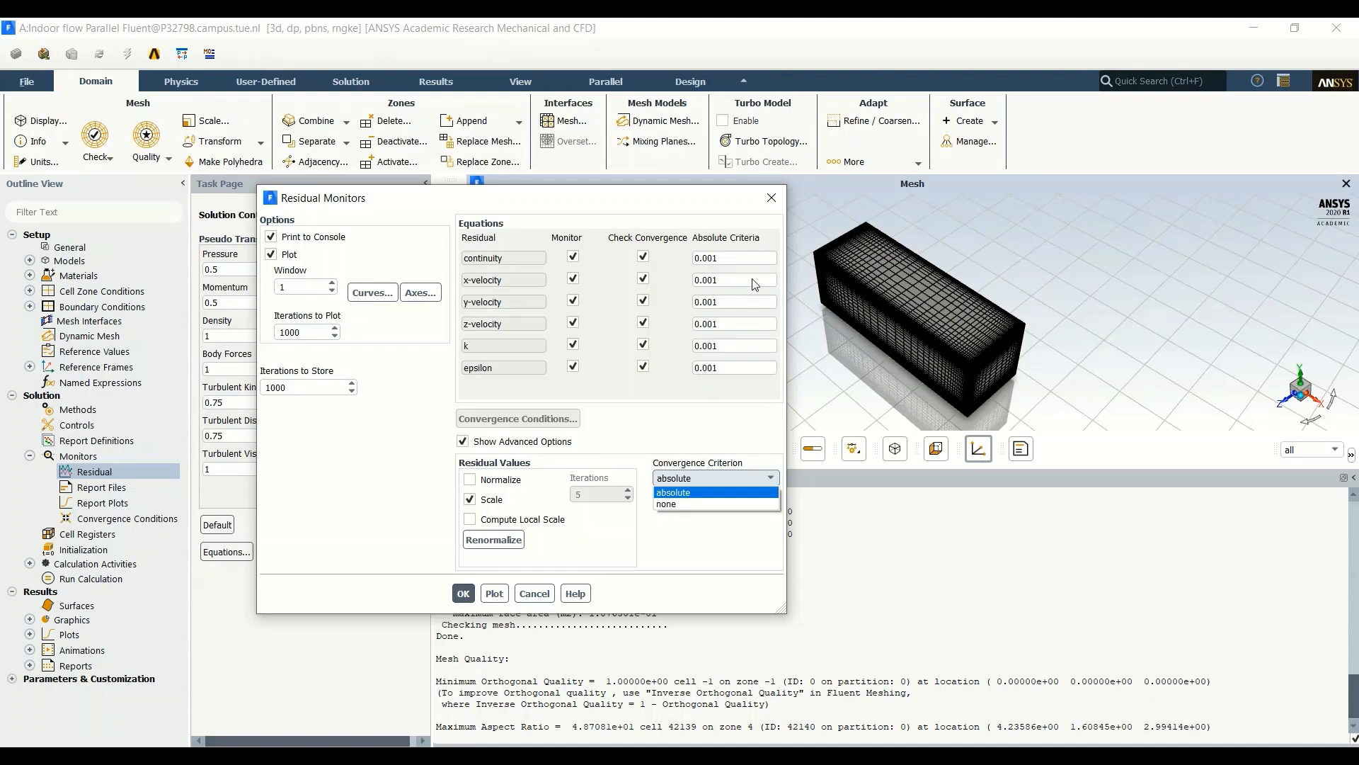
{"action": "left_click", "coordinate": [713, 502]}
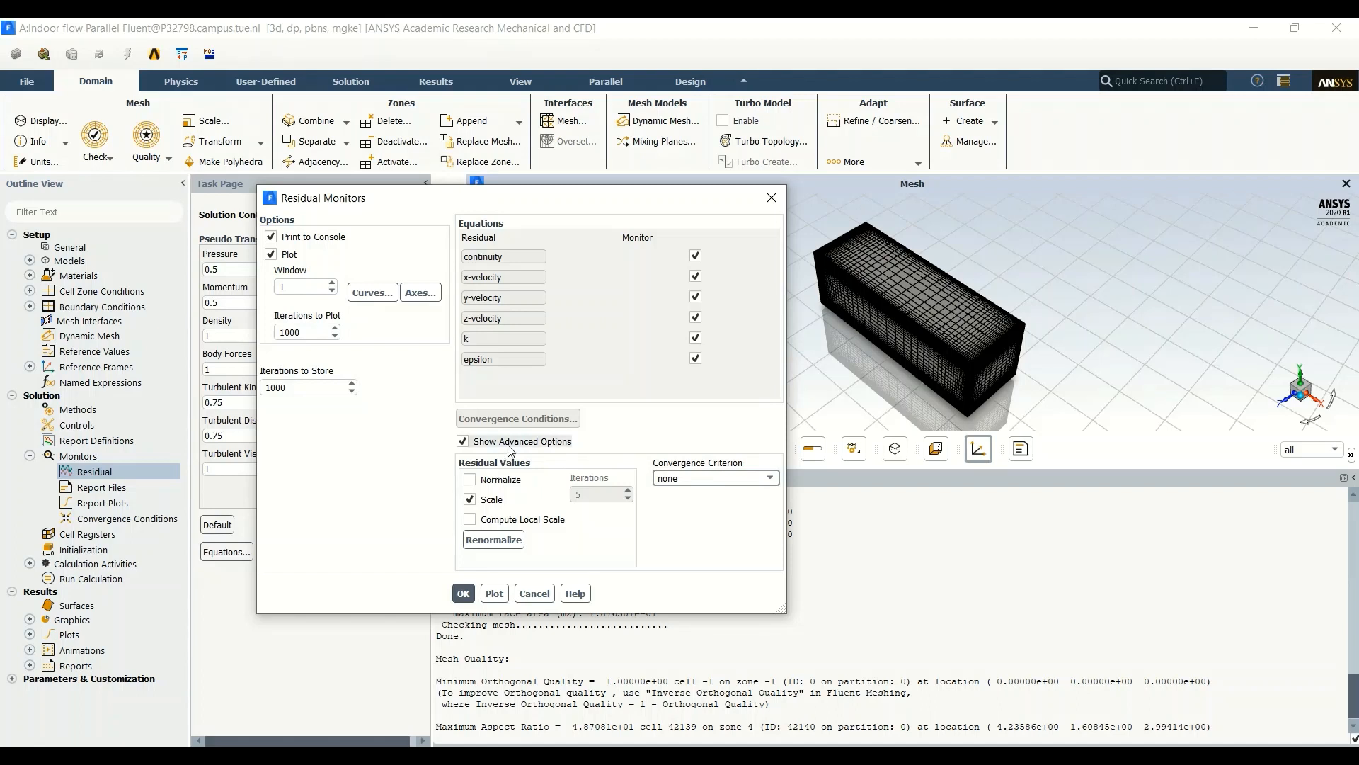
Turn off printing residuals to the console, set the iterations to plot to 5000, and apply the residual monitor settings.
{"action": "left_click", "coordinate": [290, 242]}
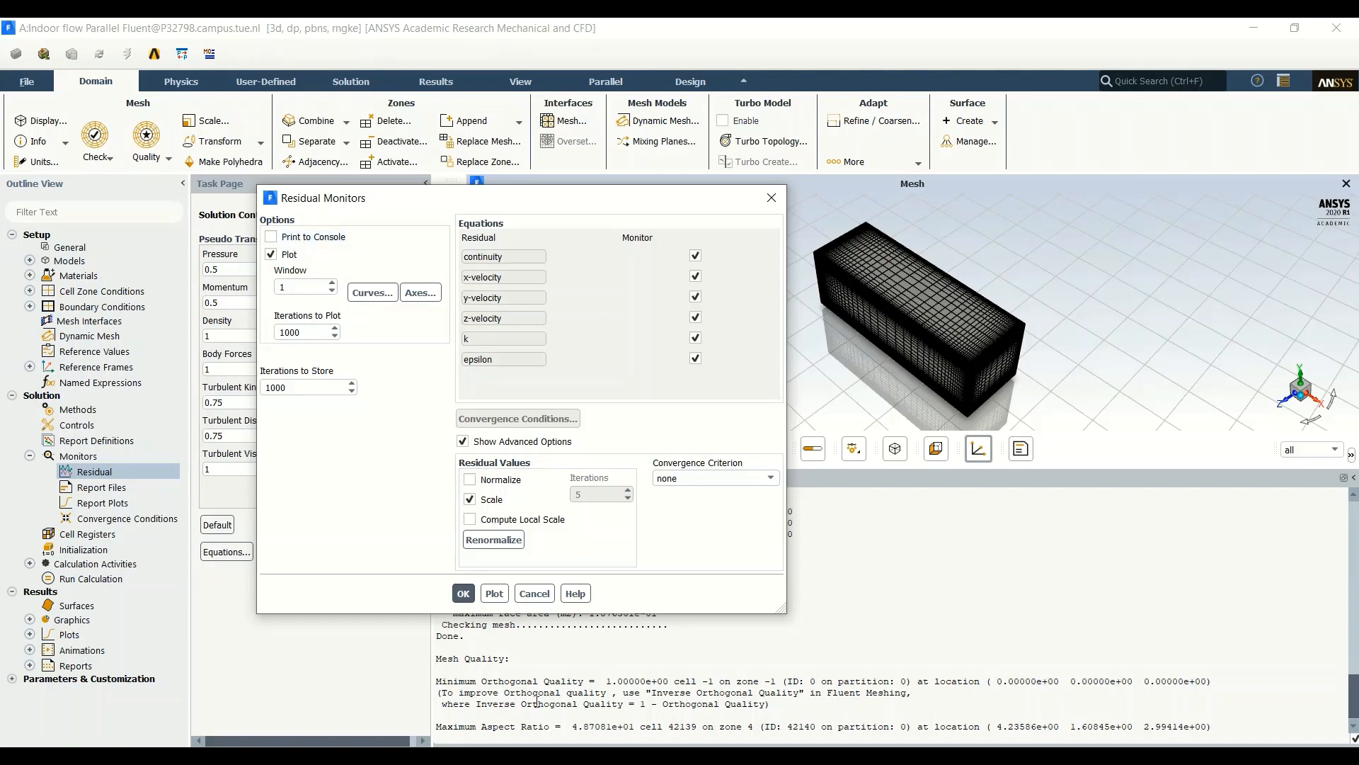
{"action": "left_click", "coordinate": [285, 331]}
{"action": "key", "text": "BackSpace"}
{"action": "type", "text": "5"}
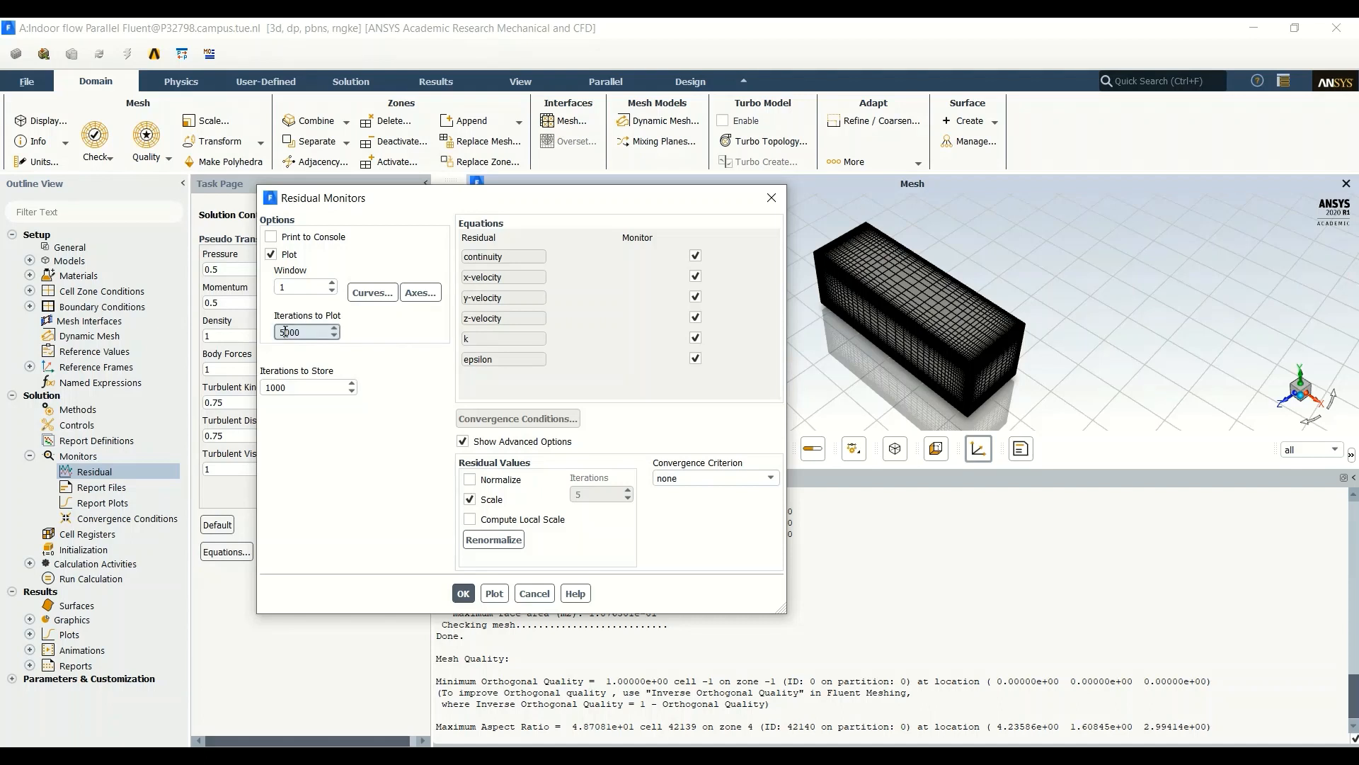
{"action": "left_click", "coordinate": [293, 390]}
{"action": "left_click", "coordinate": [463, 595]}
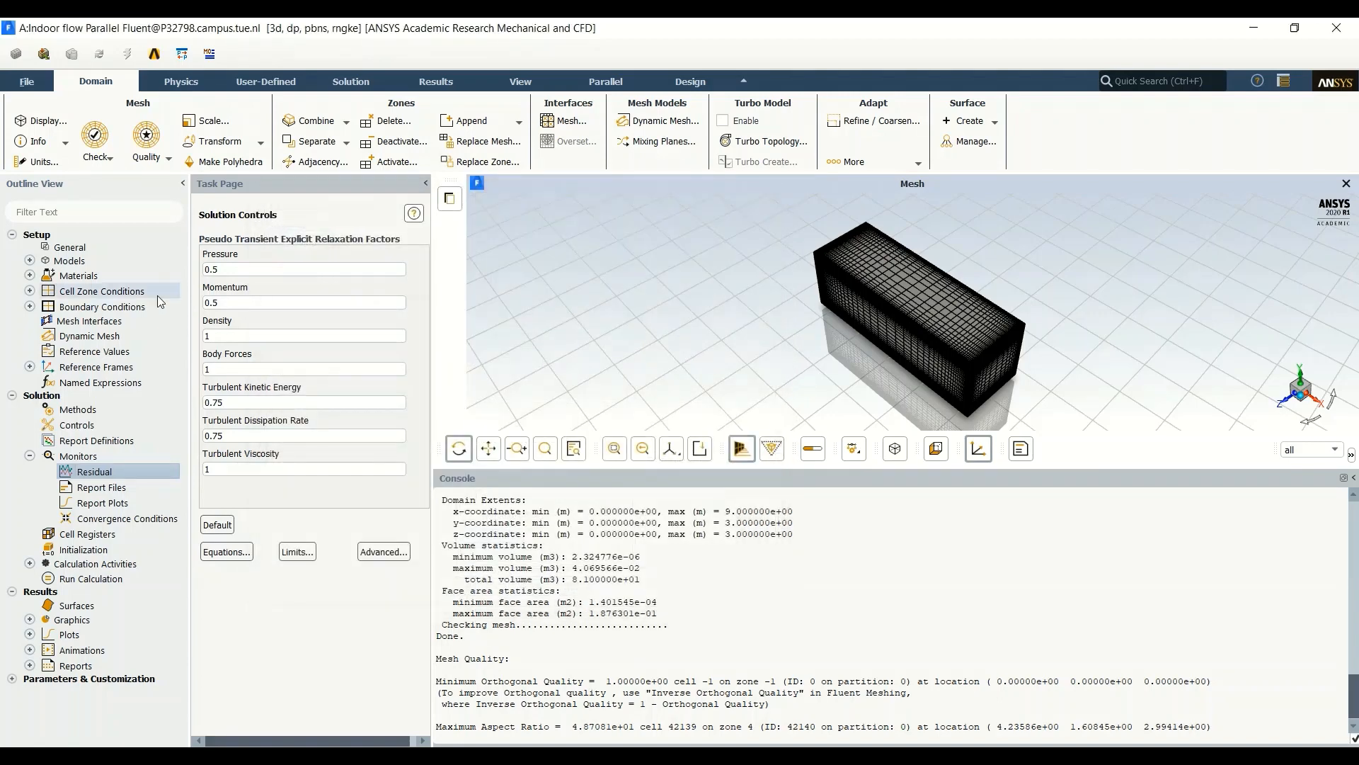
Initialize the solution with Standard Initialization, computing the initial values from the inlet.
{"action": "left_click", "coordinate": [30, 456]}
{"action": "left_click", "coordinate": [94, 493]}
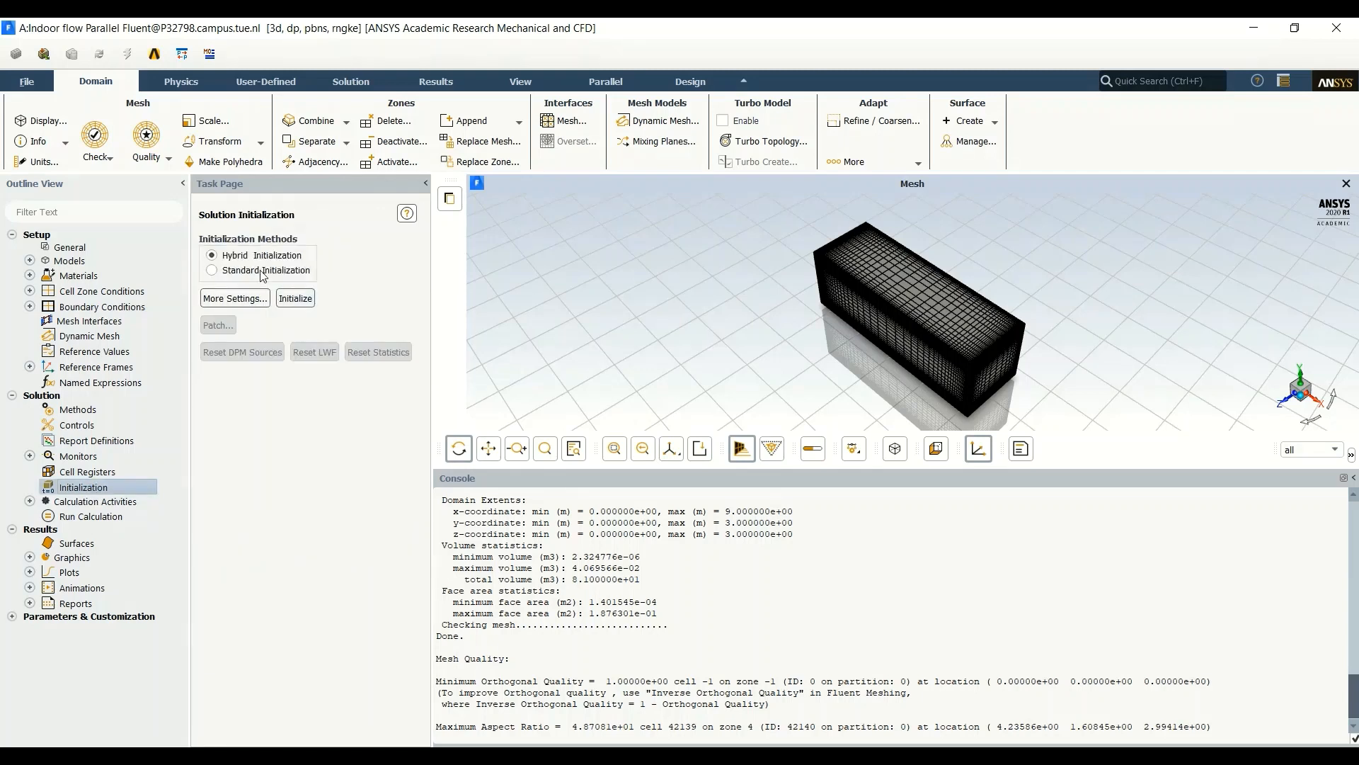
{"action": "left_click", "coordinate": [271, 270]}
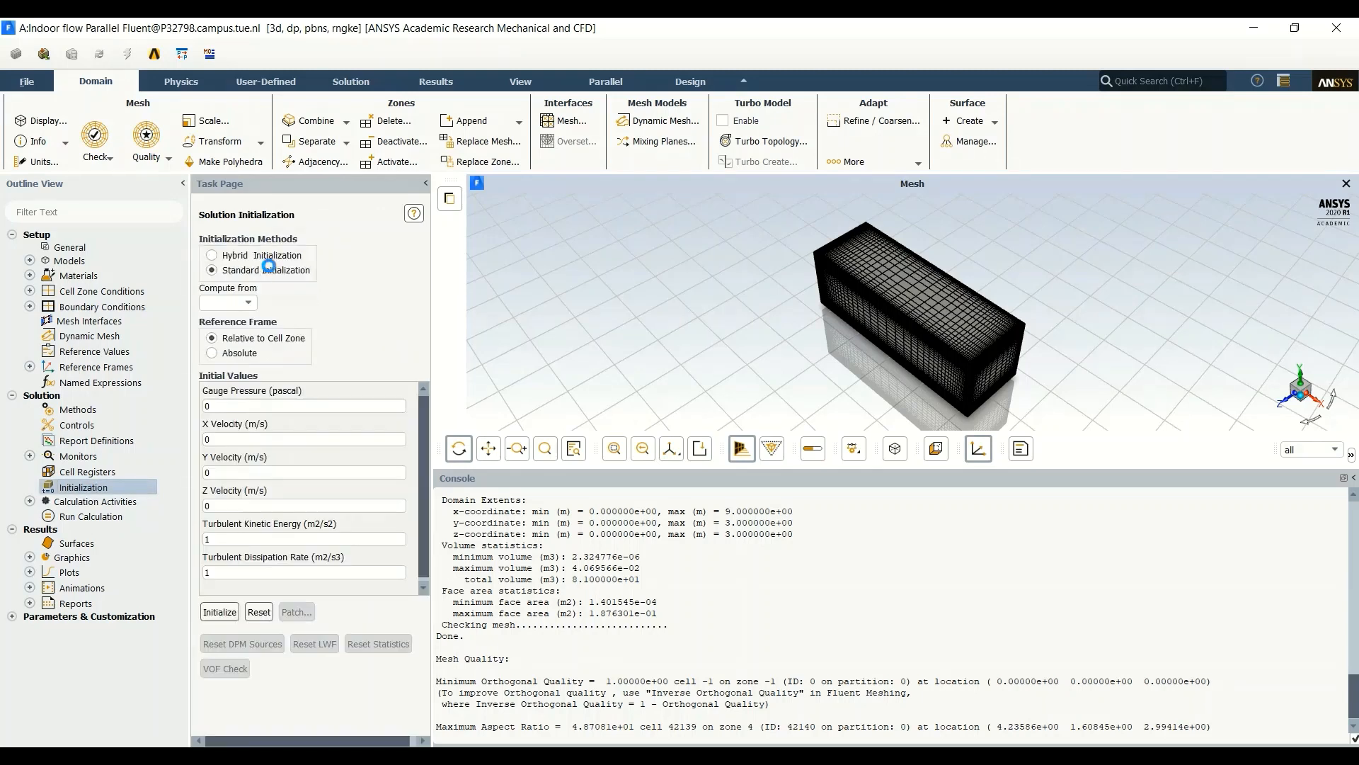
{"action": "left_click", "coordinate": [248, 304]}
{"action": "left_click", "coordinate": [243, 330]}
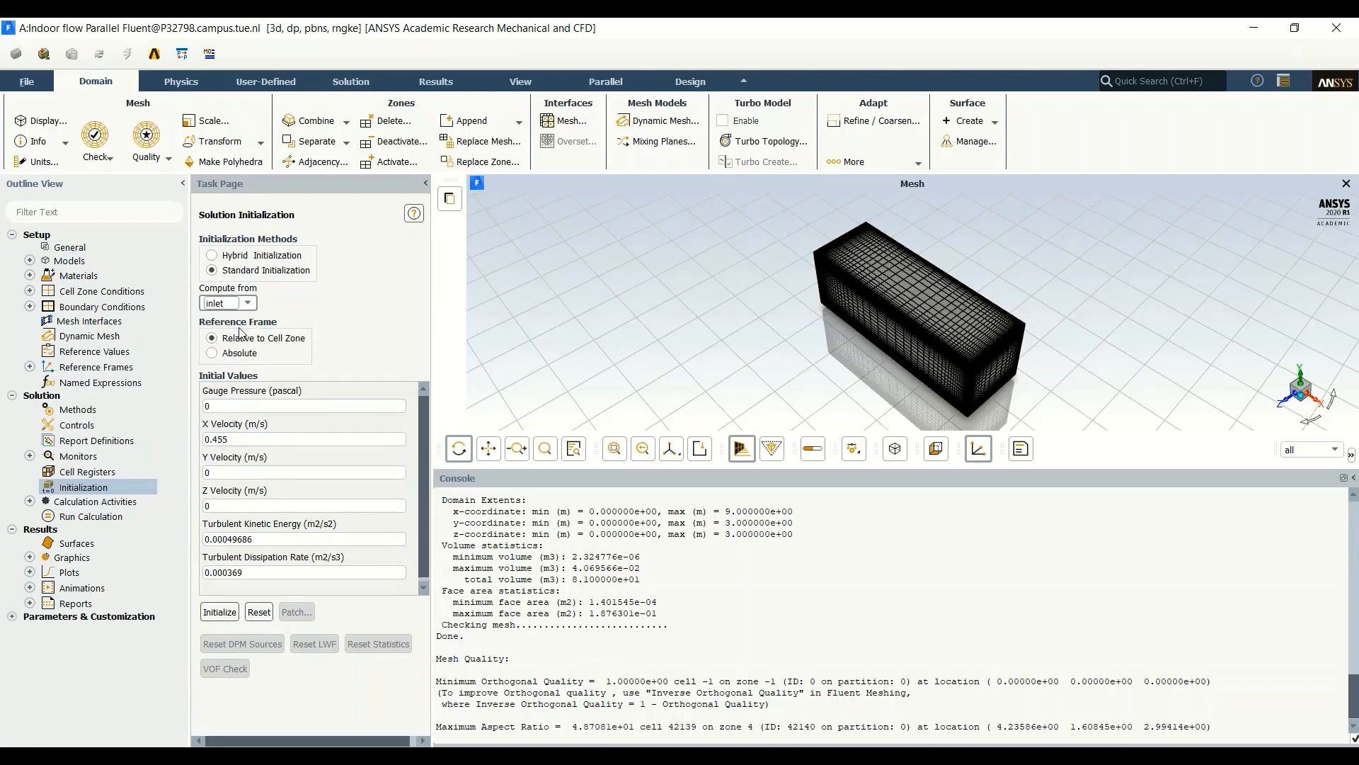
{"action": "left_click", "coordinate": [228, 611]}
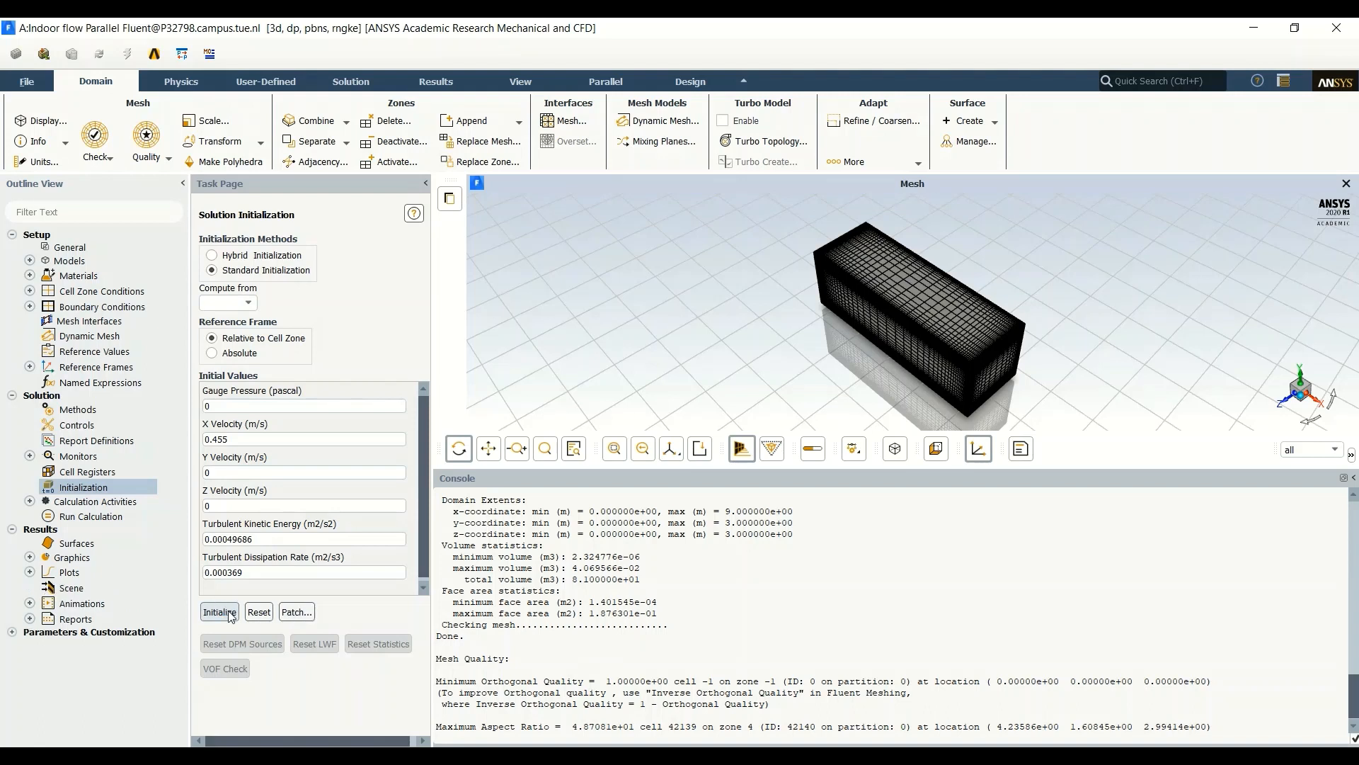
Set the number of iterations for the calculation to 5000.
{"action": "left_click", "coordinate": [90, 518]}
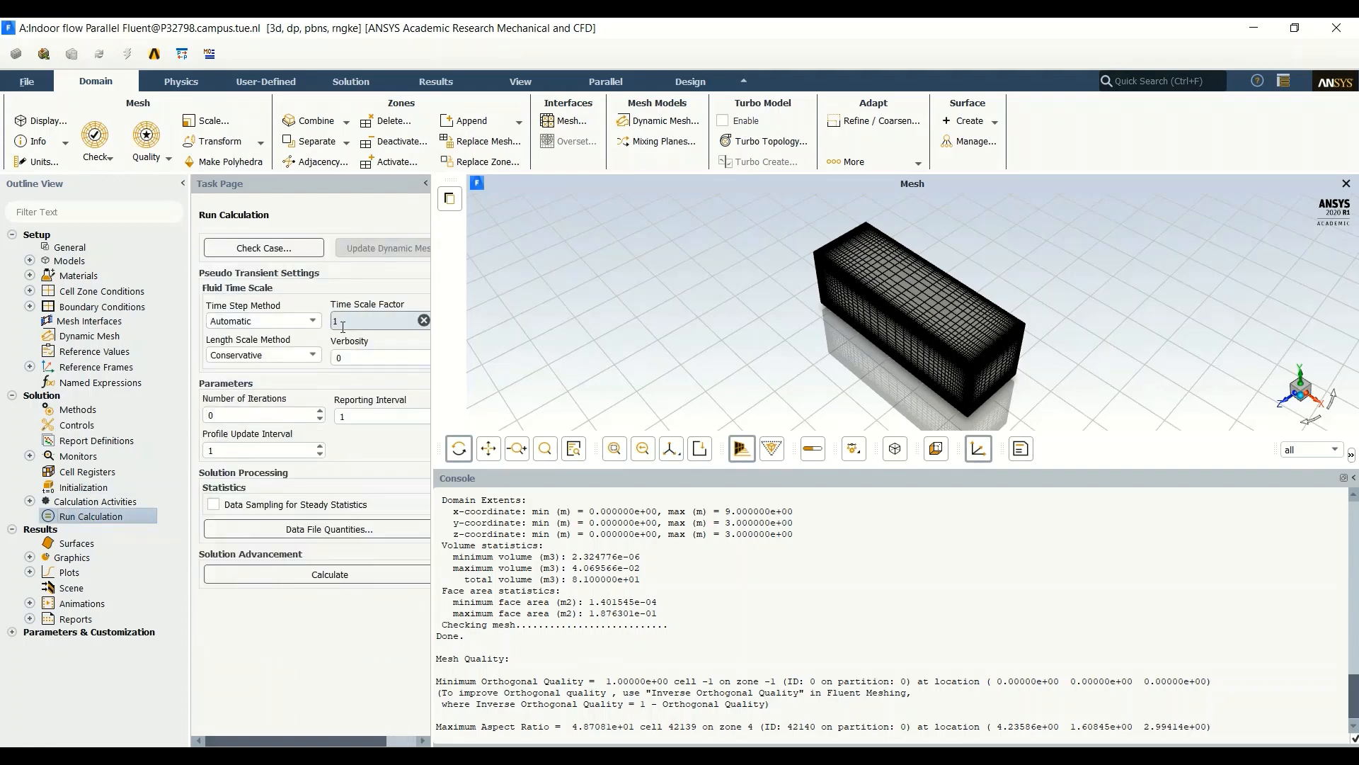
{"action": "left_click", "coordinate": [210, 416]}
{"action": "type", "text": "5000"}
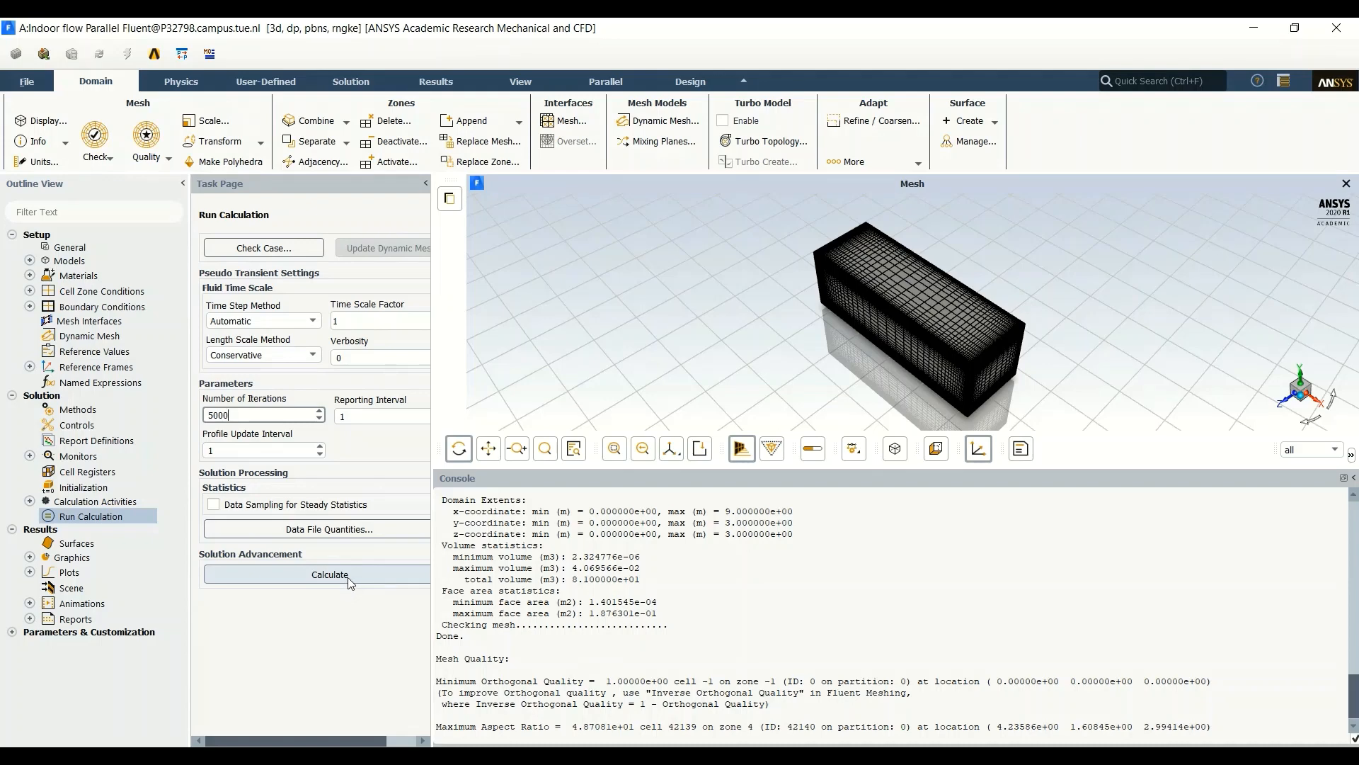
Save the project with the current case setup and initialized solution data.
{"action": "left_click", "coordinate": [29, 82]}
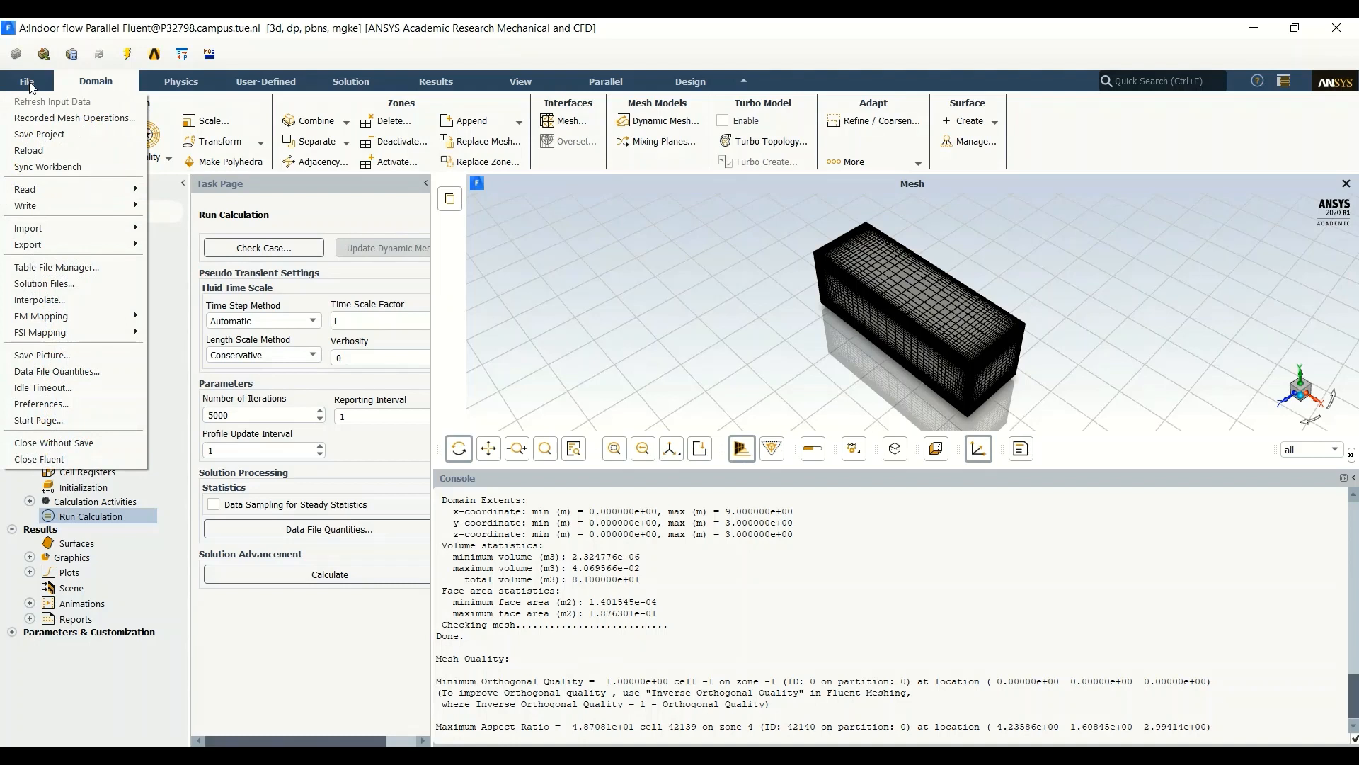
{"action": "mouse_move", "coordinate": [102, 234]}
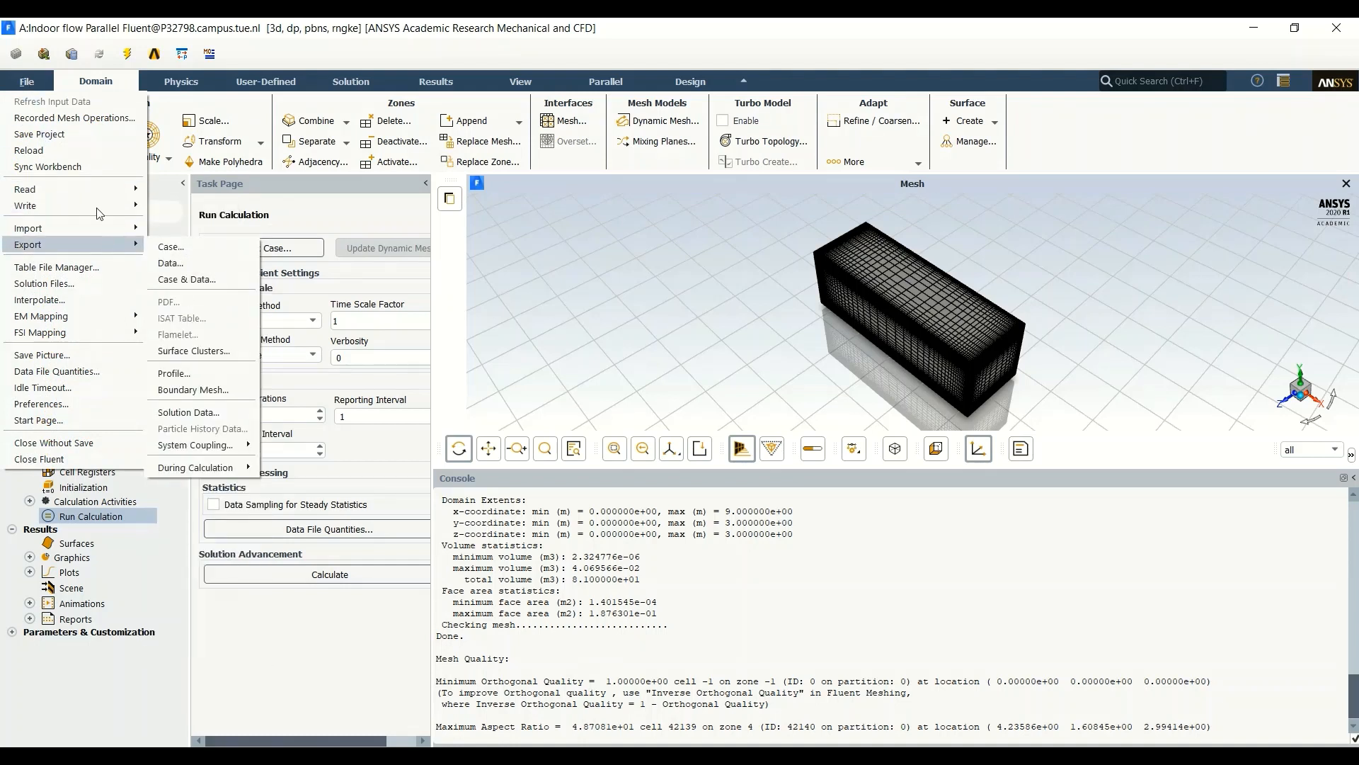
{"action": "left_click", "coordinate": [89, 132]}
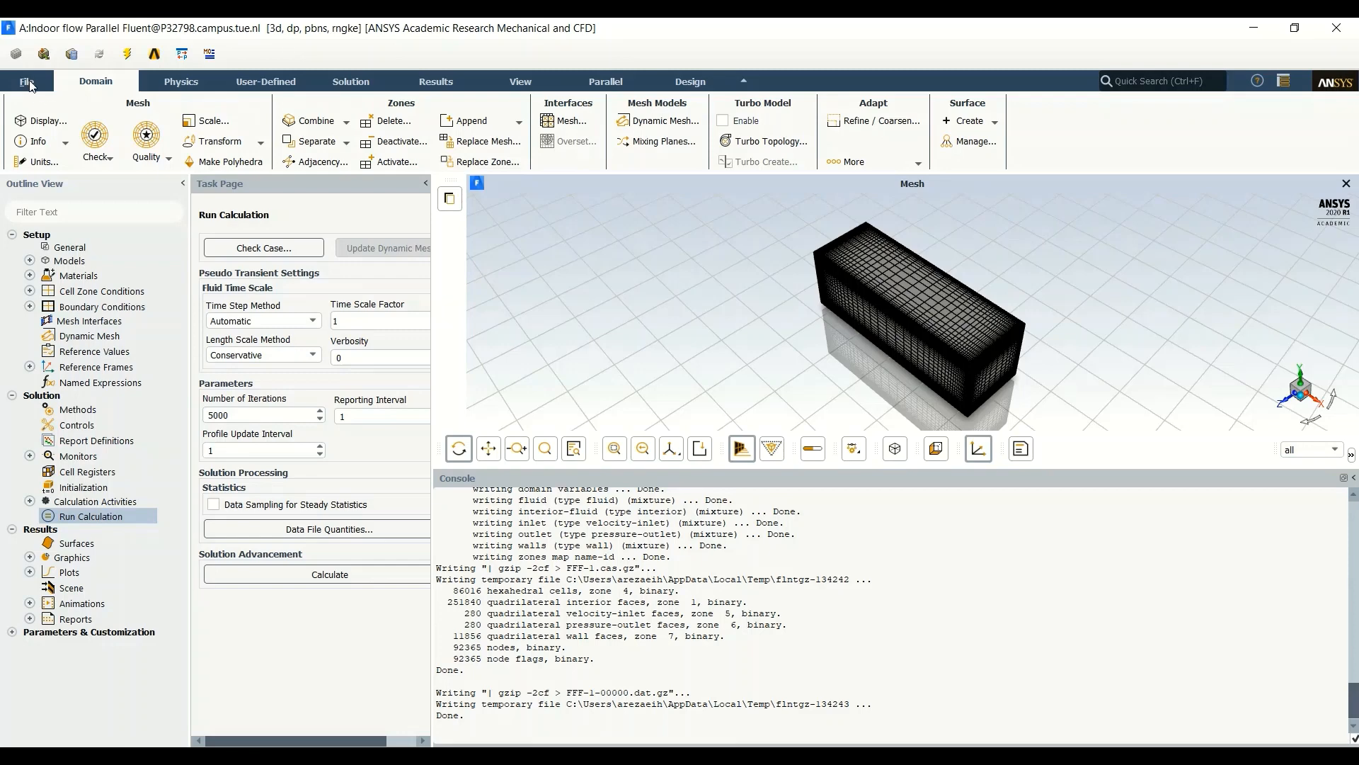
{"action": "left_click", "coordinate": [31, 84]}
{"action": "mouse_move", "coordinate": [107, 245]}
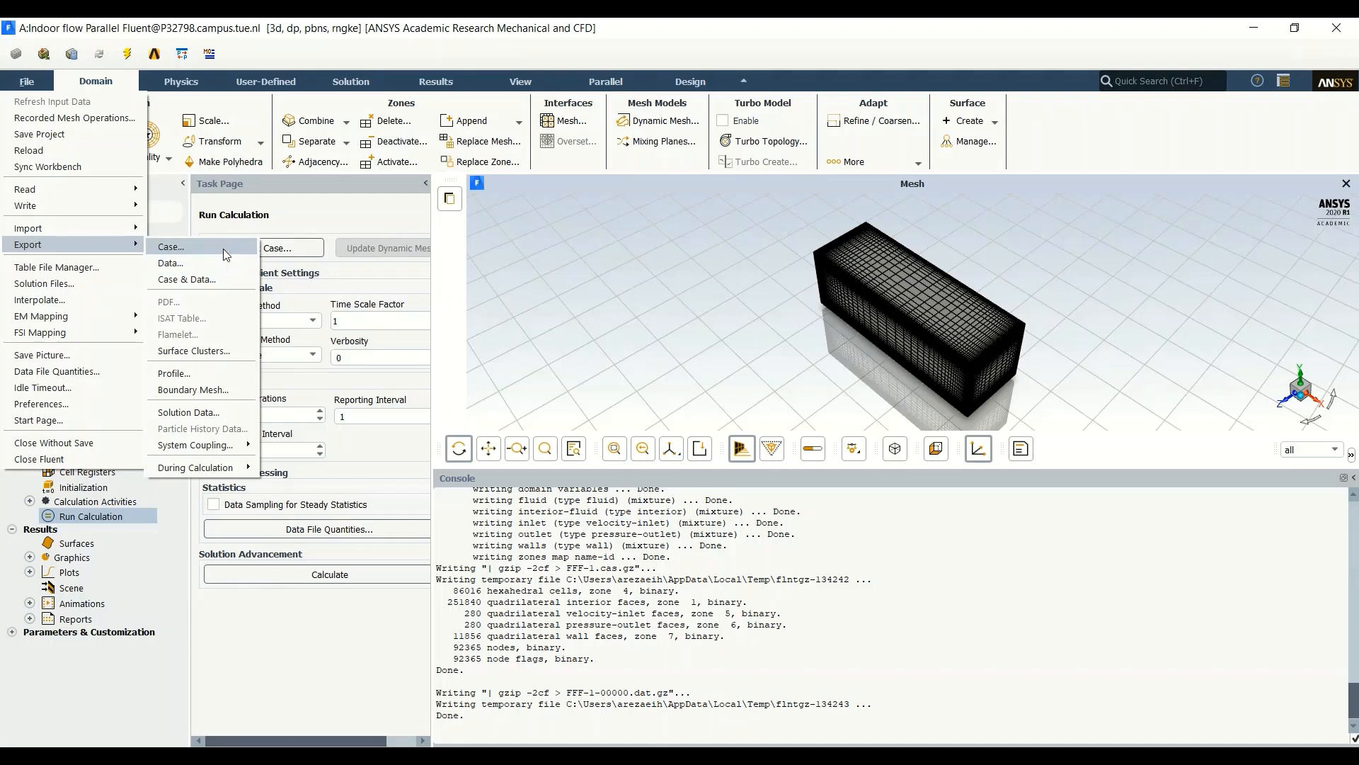
{"action": "left_click", "coordinate": [227, 283]}
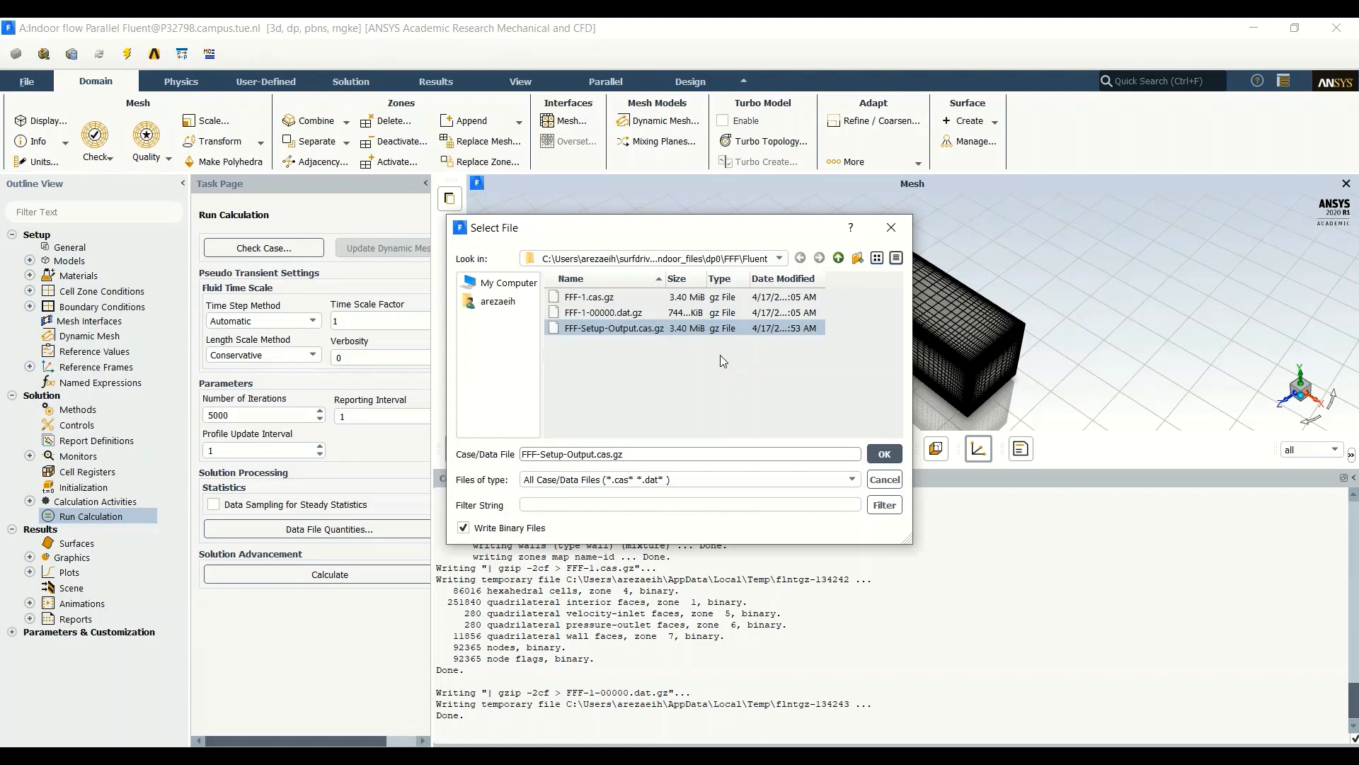
{"action": "left_click", "coordinate": [907, 227]}
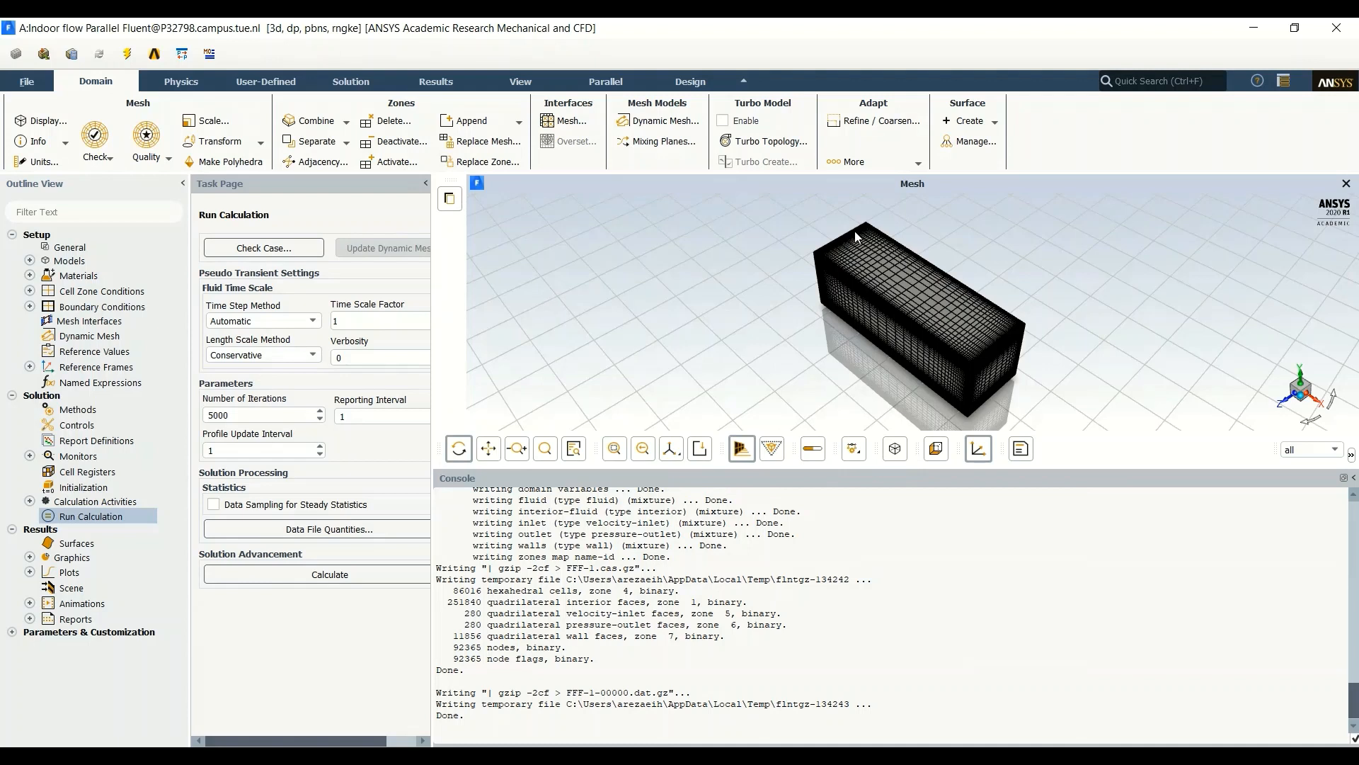
Close the Fluent session and confirm quitting the application.
{"action": "left_click", "coordinate": [1337, 30]}
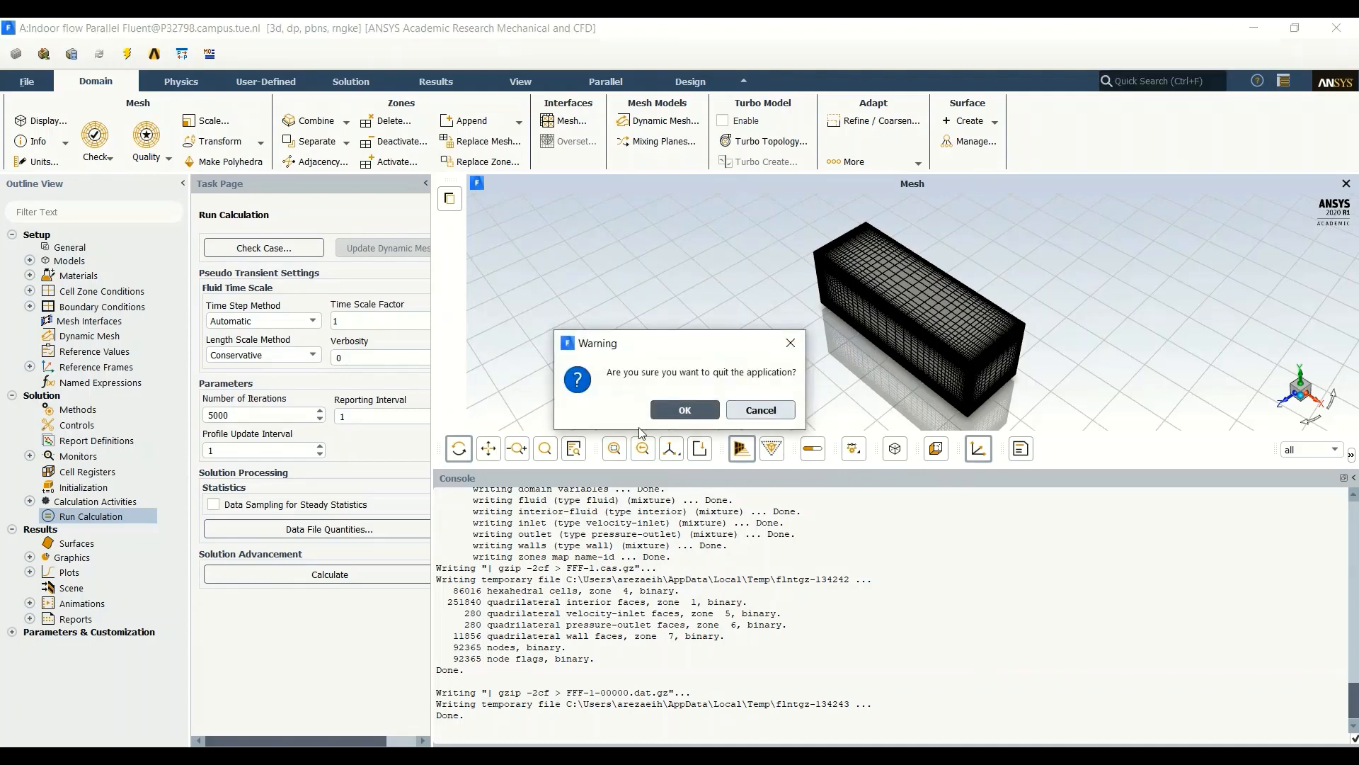
{"action": "left_click", "coordinate": [665, 412]}
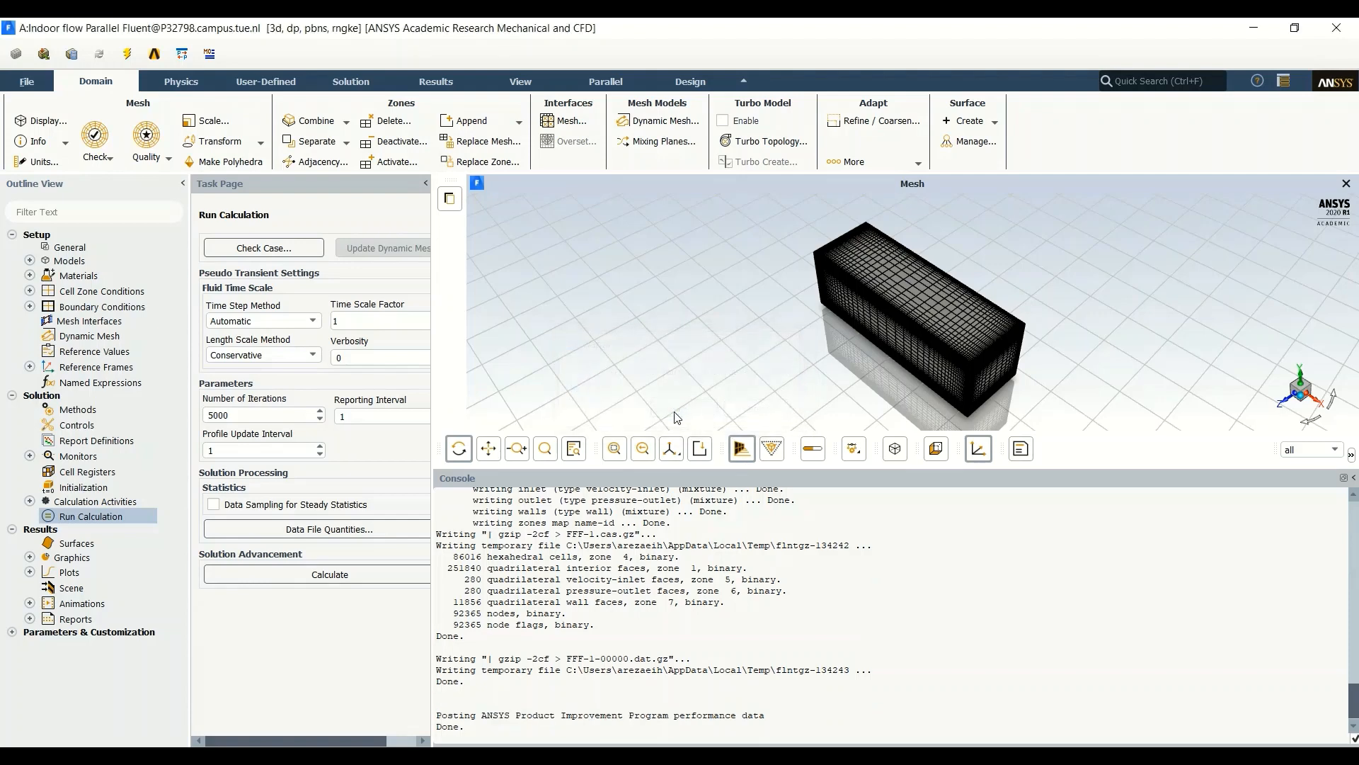